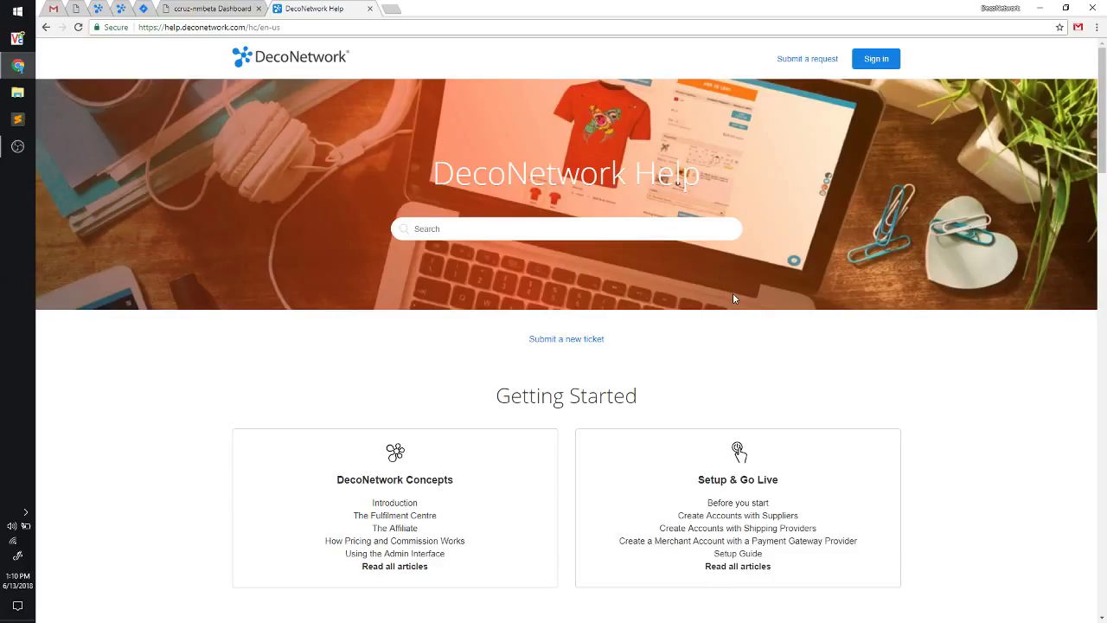
Search the help centre for "importing" and open the Required Files for Importing Products article
{"action": "left_click", "coordinate": [680, 229]}
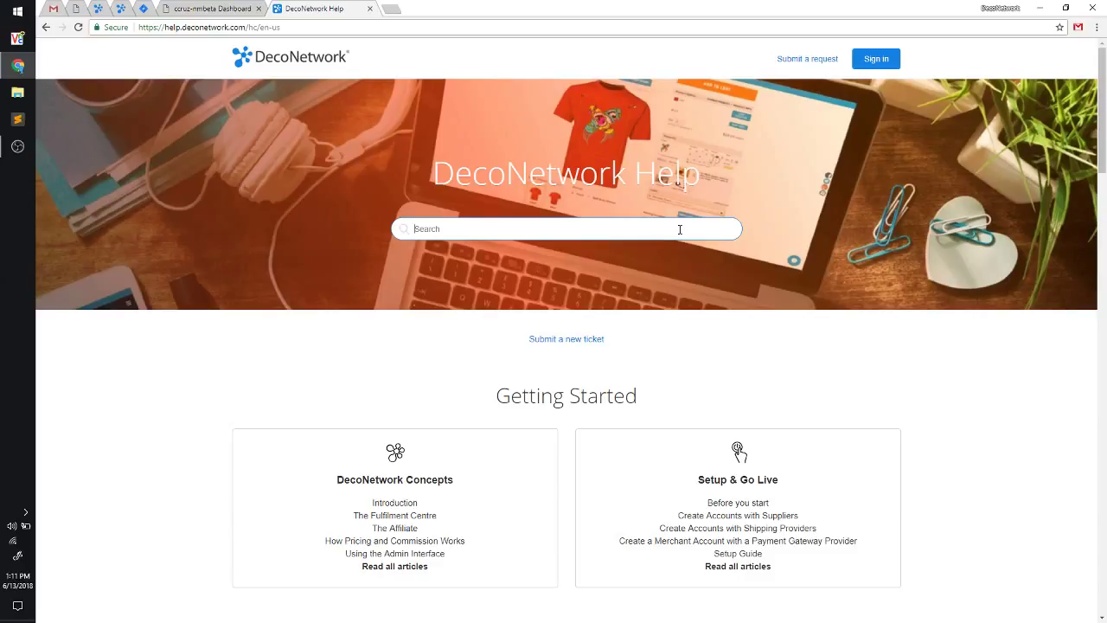
{"action": "type", "text": "importing"}
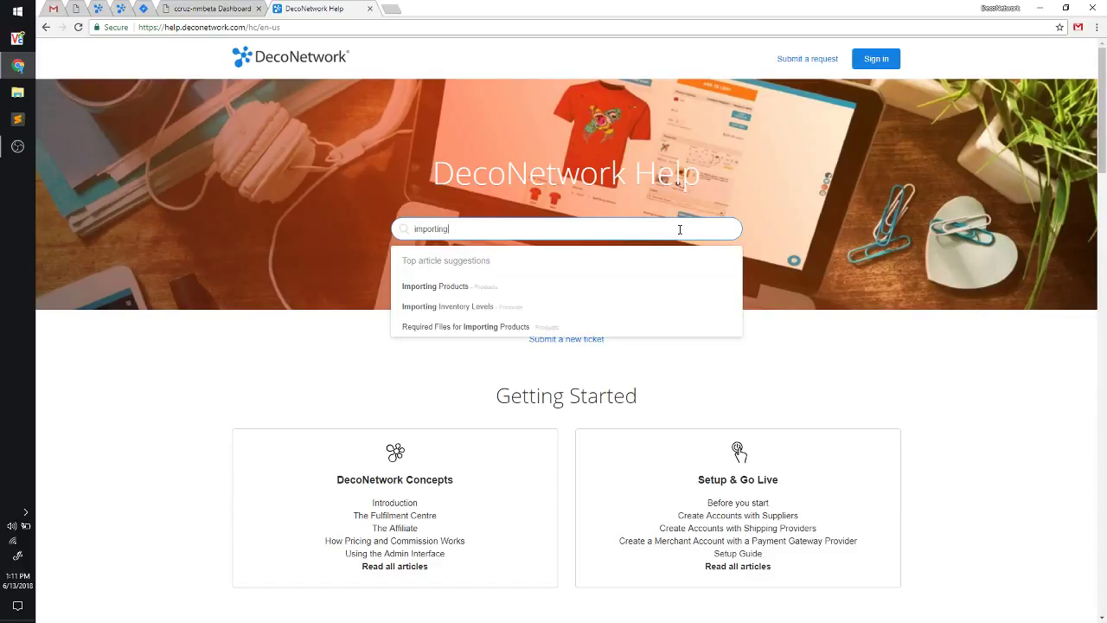
{"action": "left_click", "coordinate": [477, 328]}
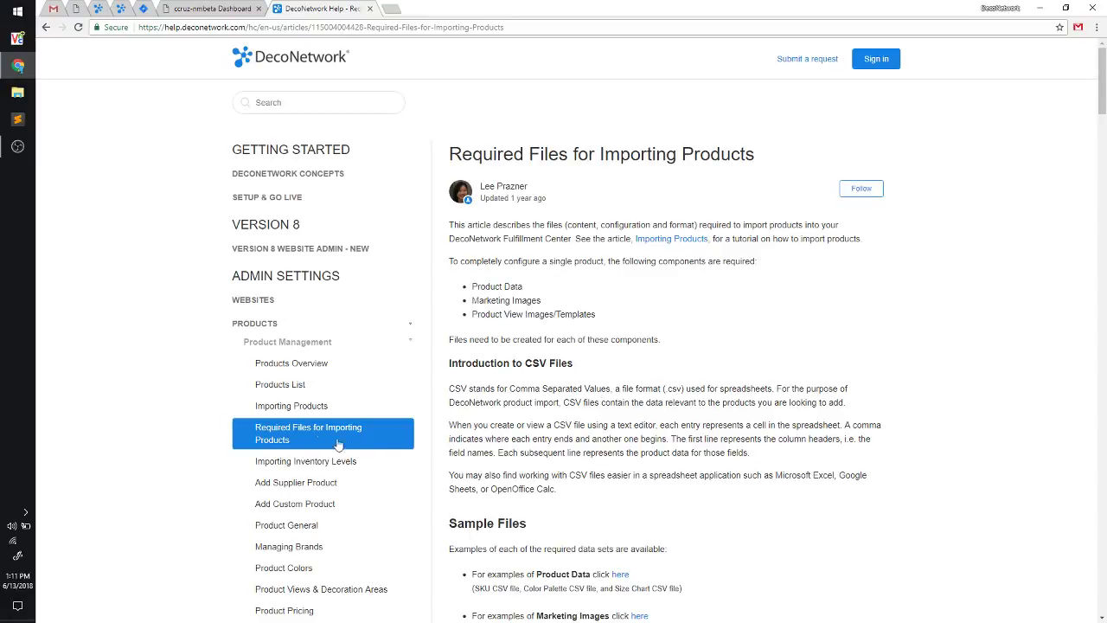
Open the Importing Products article in a separate browser tab and switch to it
{"action": "right_click", "coordinate": [327, 411]}
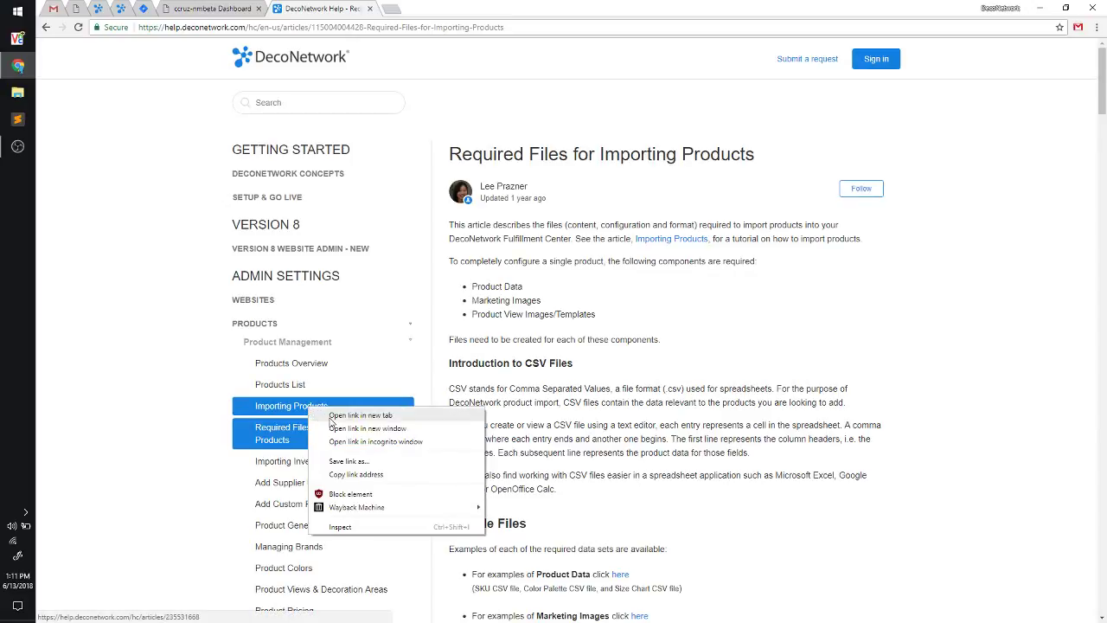
{"action": "left_click", "coordinate": [333, 416]}
{"action": "left_click", "coordinate": [451, 8]}
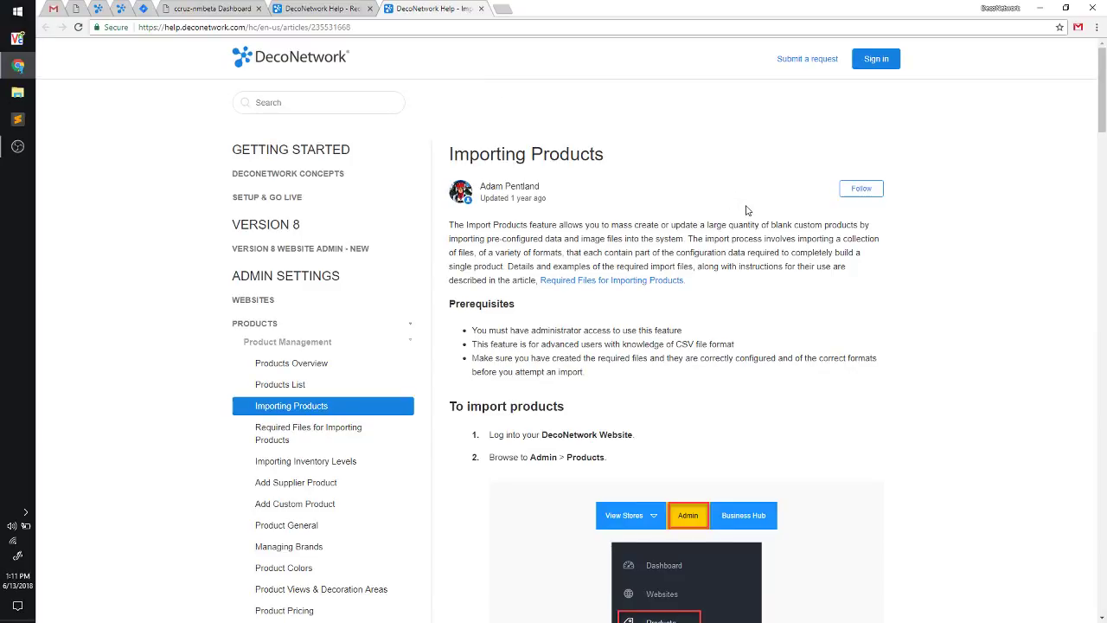
Read the introduction and prerequisites of the Importing Products article, including the required knowledge of CSV files
{"action": "scroll", "coordinate": [745, 205], "scroll_direction": "down", "scroll_amount": 1}
{"action": "scroll", "coordinate": [746, 206], "scroll_direction": "down", "scroll_amount": 1}
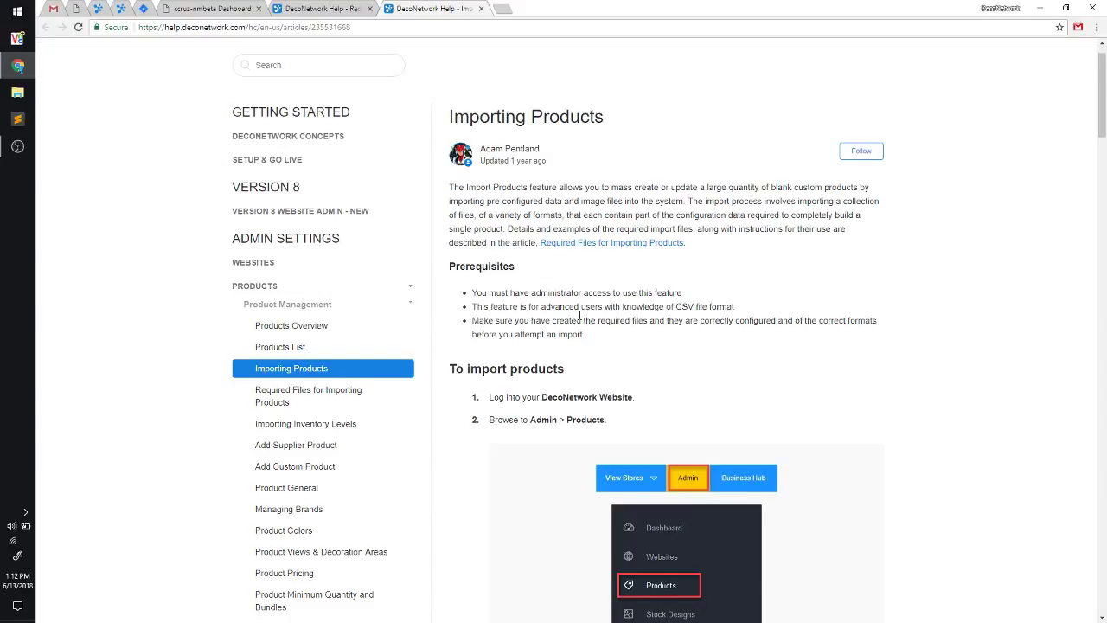
{"action": "scroll", "coordinate": [580, 316], "scroll_direction": "down", "scroll_amount": 1}
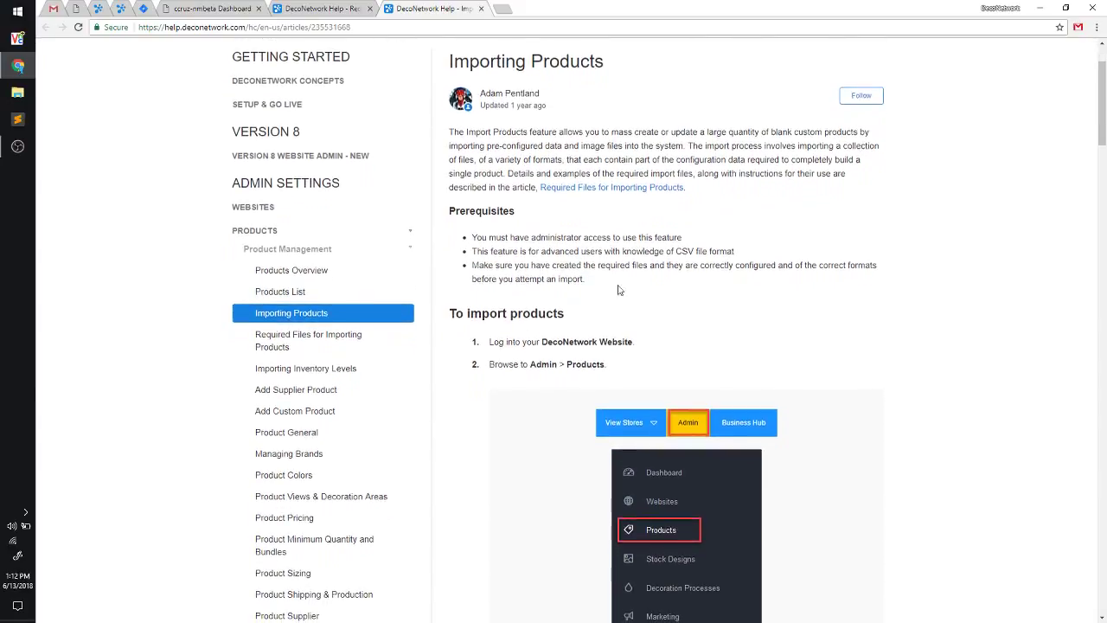
{"action": "double_click", "coordinate": [683, 250]}
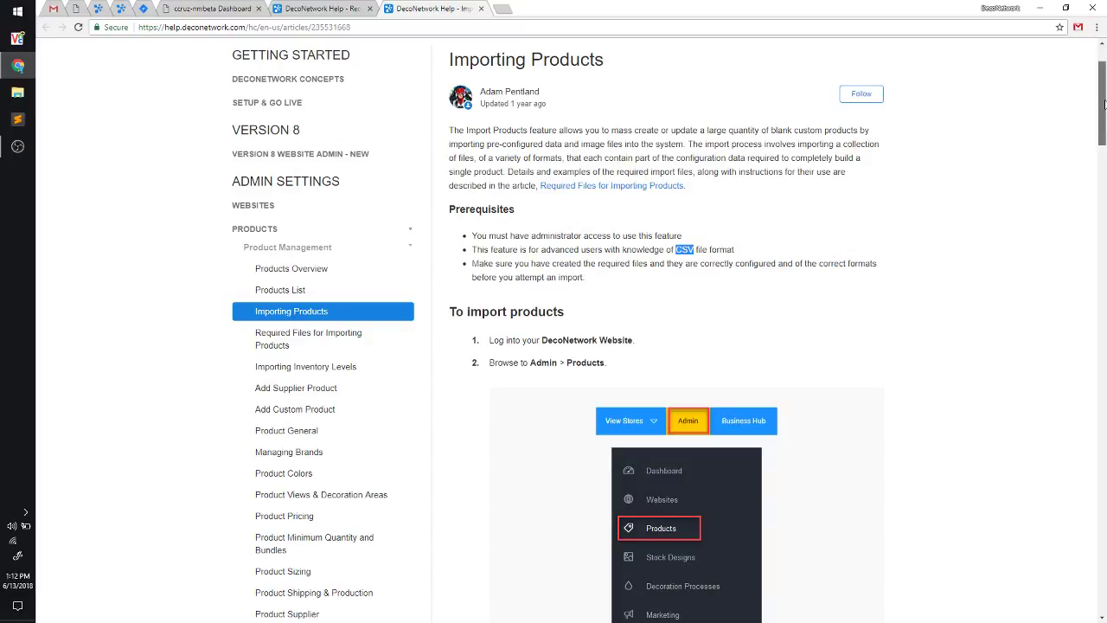
{"action": "left_click_drag", "start_coordinate": [1104, 104], "coordinate": [1104, 119]}
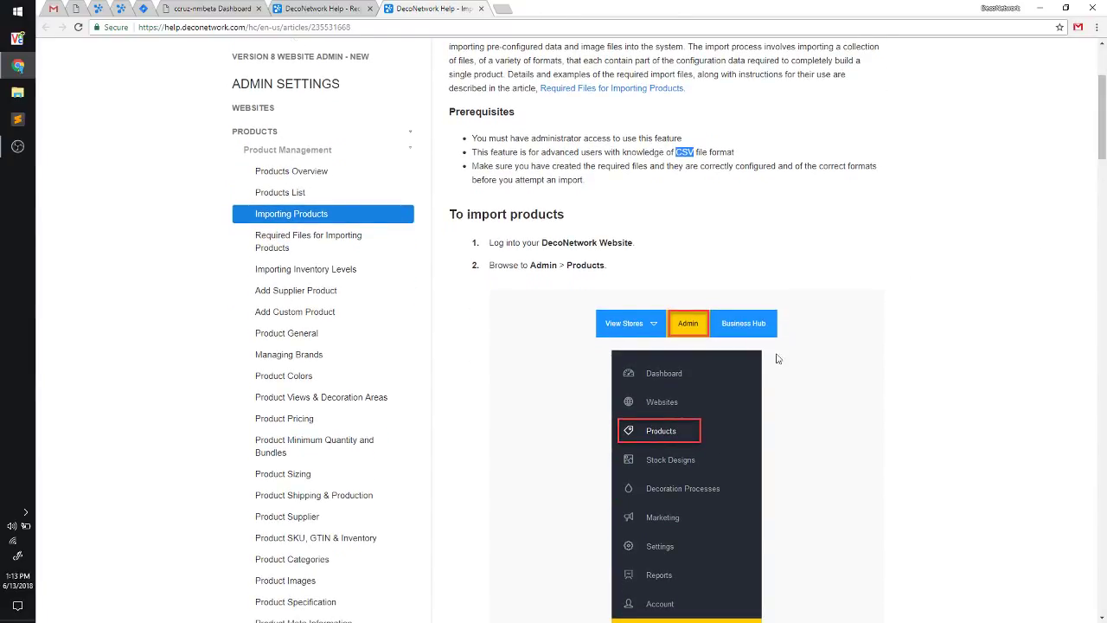
Review the instructions for launching a new product import, up to naming it in Step 1 of the wizard
{"action": "scroll", "coordinate": [697, 443], "scroll_direction": "down", "scroll_amount": 3}
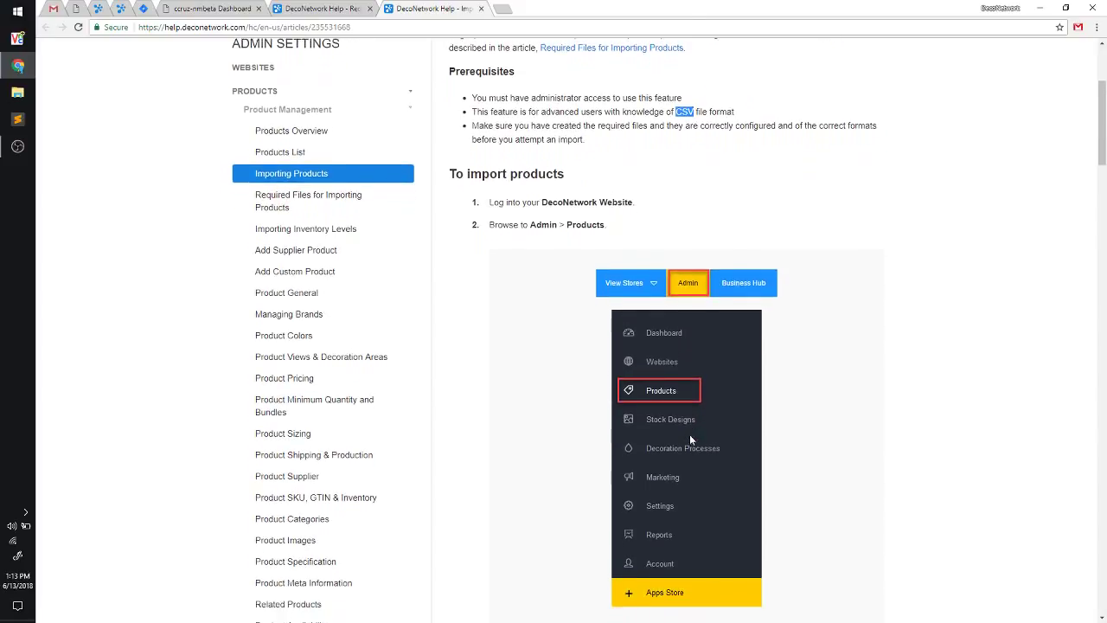
{"action": "scroll", "coordinate": [689, 439], "scroll_direction": "down", "scroll_amount": 3}
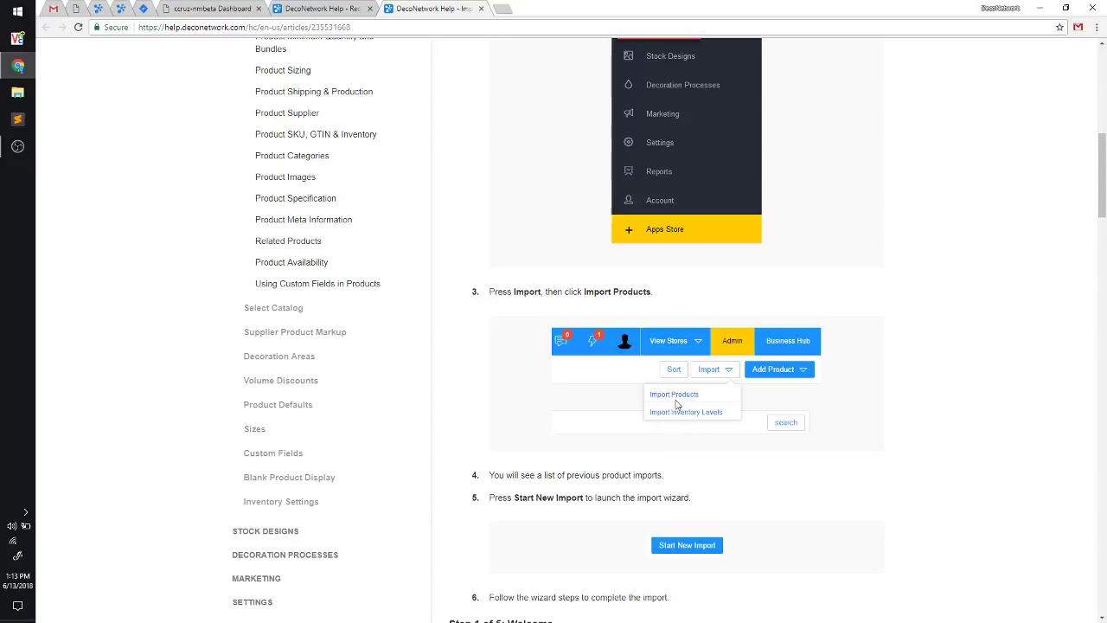
{"action": "scroll", "coordinate": [723, 486], "scroll_direction": "down", "scroll_amount": 1}
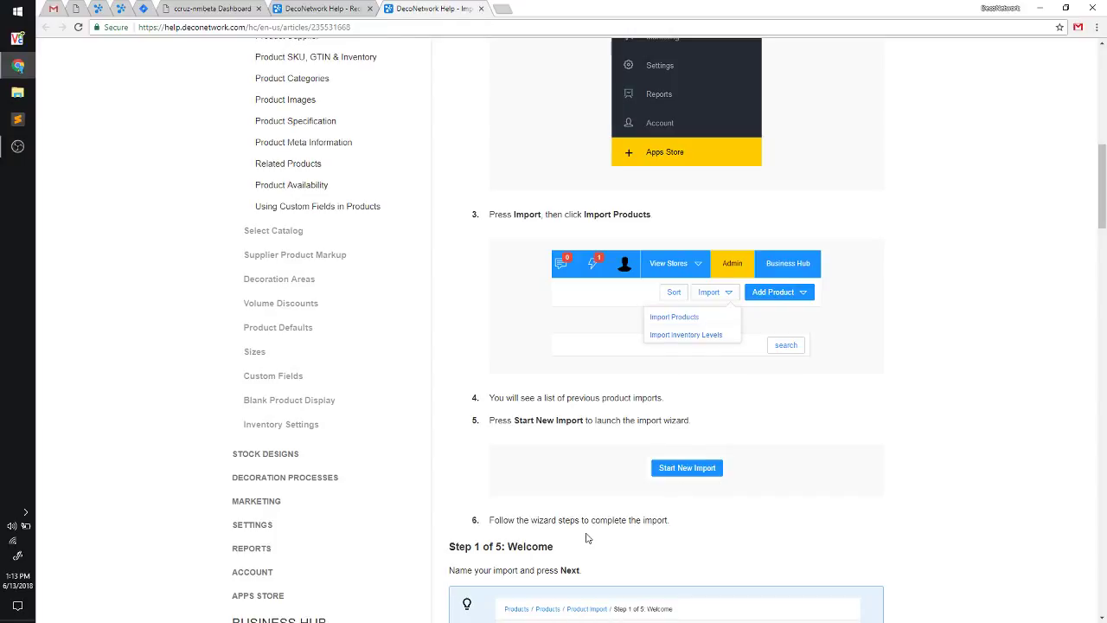
{"action": "scroll", "coordinate": [600, 531], "scroll_direction": "down", "scroll_amount": 2}
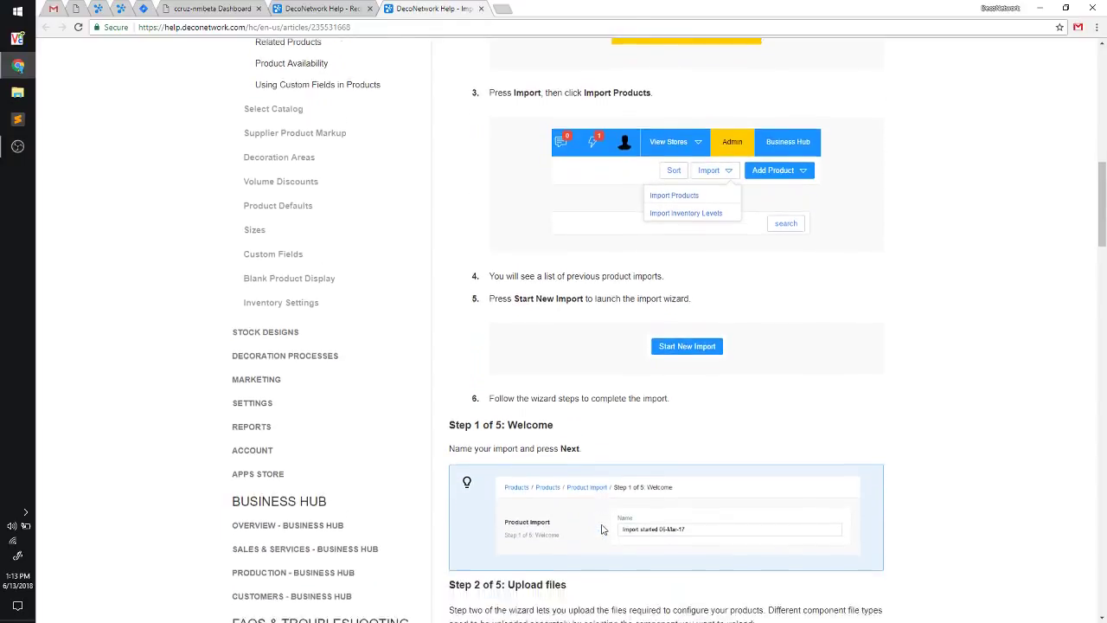
{"action": "scroll", "coordinate": [603, 529], "scroll_direction": "down", "scroll_amount": 2}
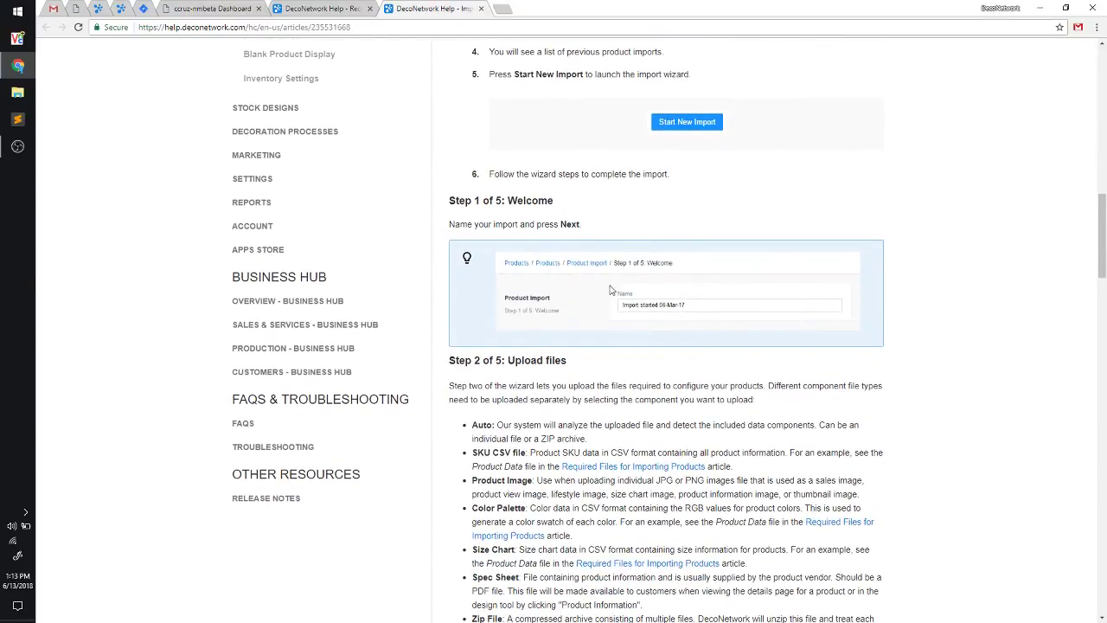
{"action": "scroll", "coordinate": [655, 378], "scroll_direction": "down", "scroll_amount": 1}
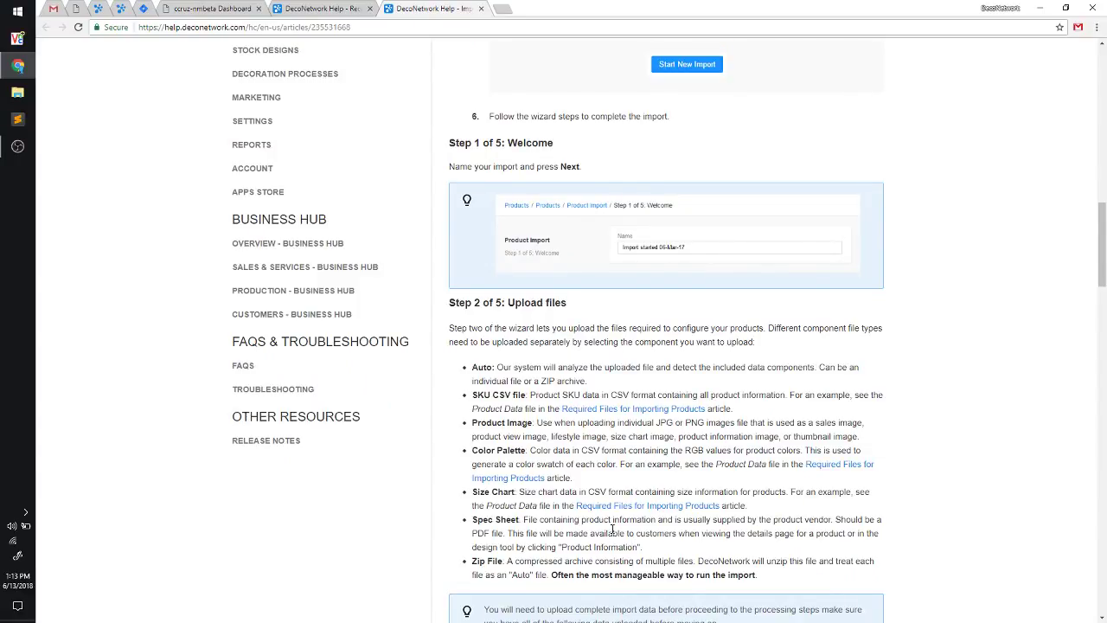
Examine Step 2 of the import wizard, covering the component file types, the upload procedure and the uploaded files summary
{"action": "scroll", "coordinate": [613, 529], "scroll_direction": "down", "scroll_amount": 1}
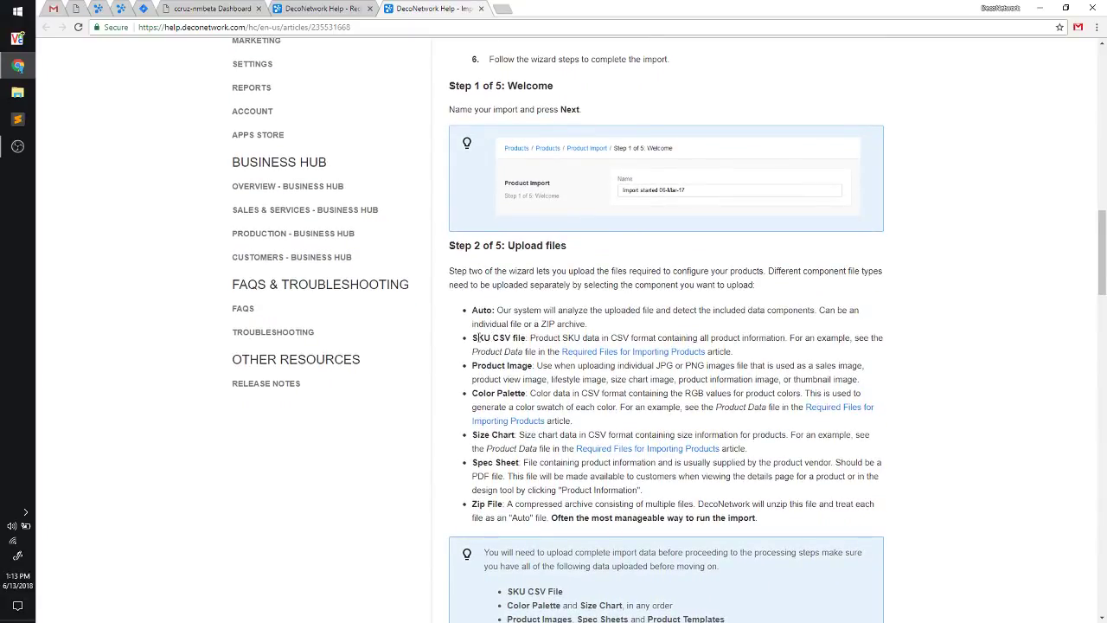
{"action": "left_click_drag", "start_coordinate": [473, 337], "coordinate": [509, 338]}
{"action": "left_click_drag", "start_coordinate": [529, 338], "coordinate": [571, 338]}
{"action": "left_click_drag", "start_coordinate": [474, 338], "coordinate": [573, 338]}
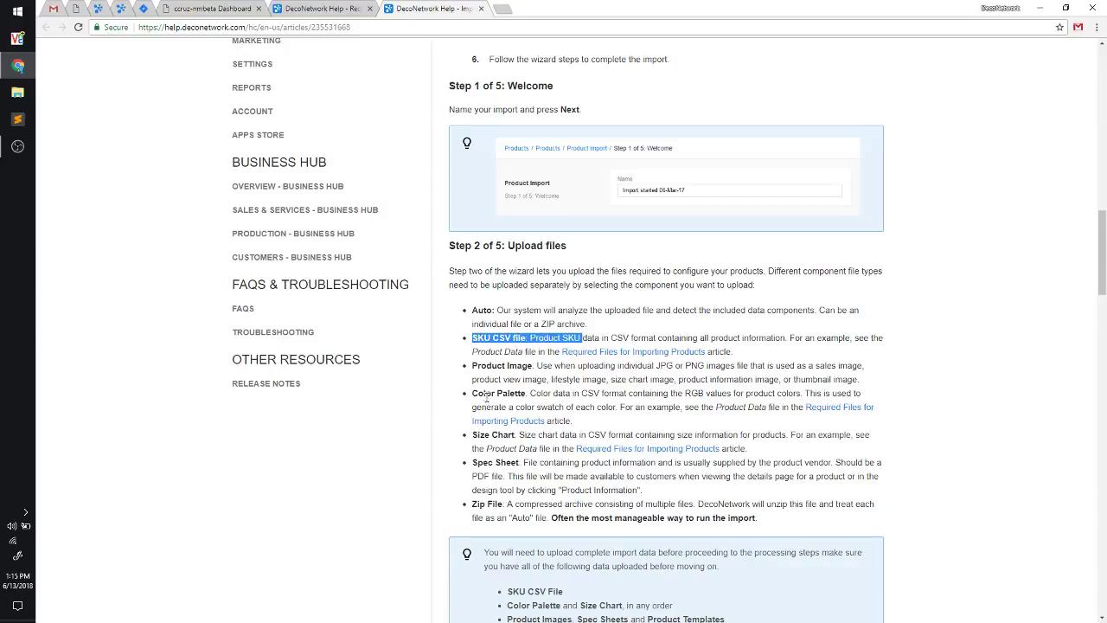
{"action": "left_click_drag", "start_coordinate": [486, 396], "coordinate": [504, 397]}
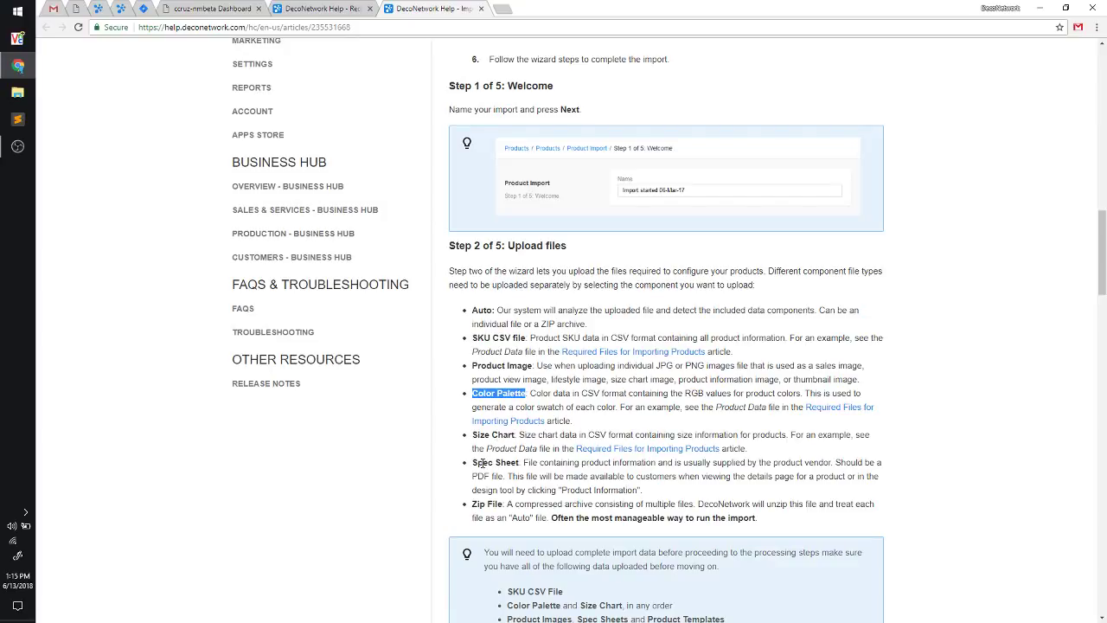
{"action": "scroll", "coordinate": [484, 463], "scroll_direction": "down", "scroll_amount": 2}
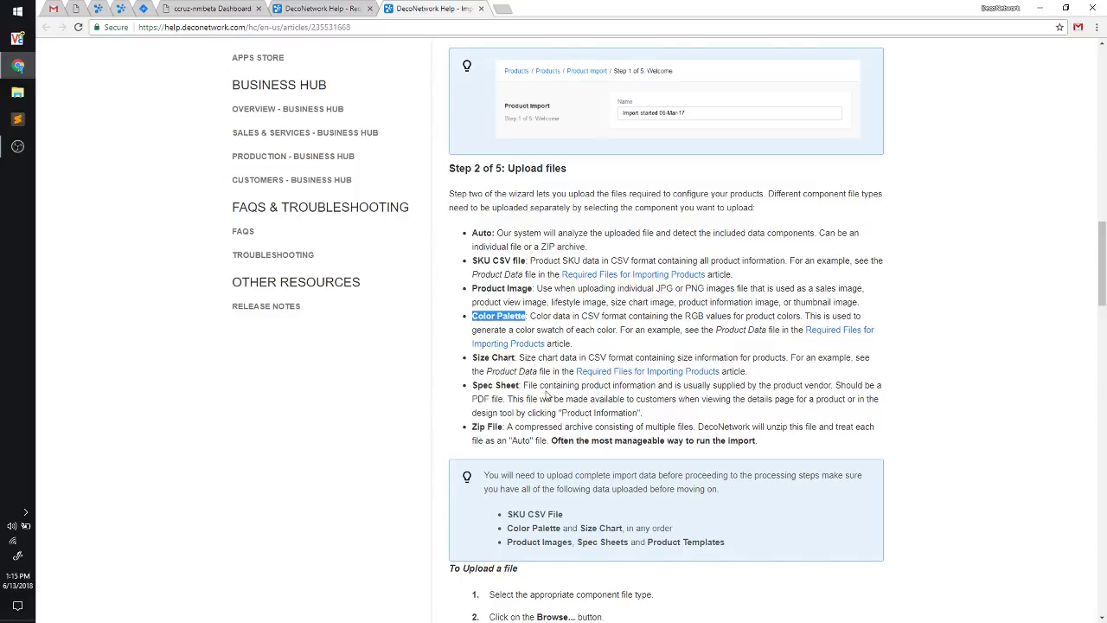
{"action": "scroll", "coordinate": [544, 385], "scroll_direction": "down", "scroll_amount": 1}
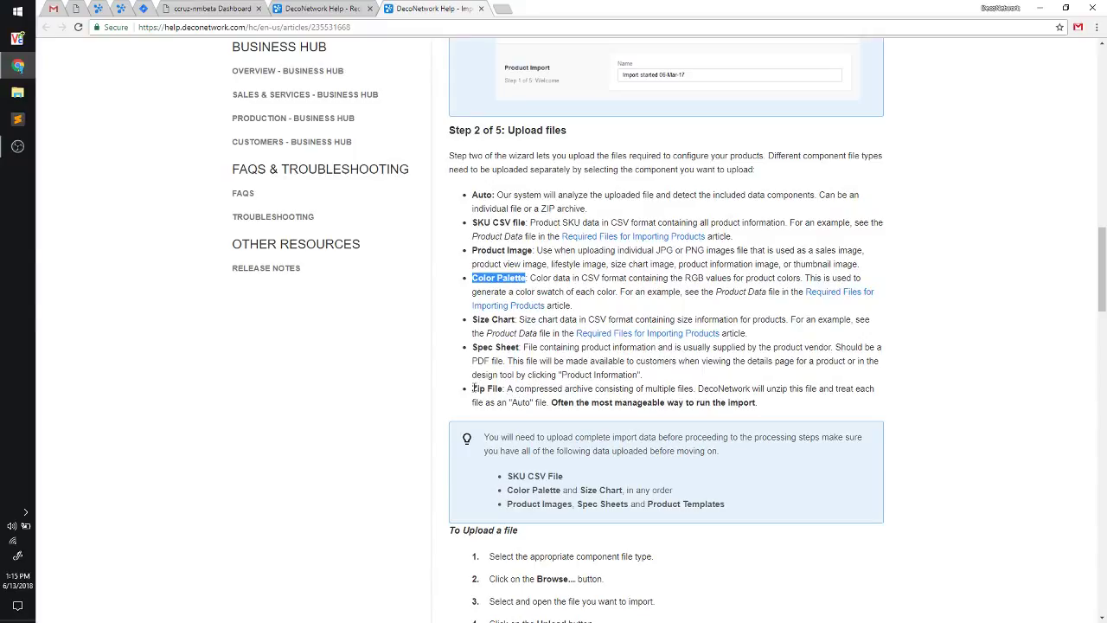
{"action": "left_click_drag", "start_coordinate": [473, 388], "coordinate": [503, 389]}
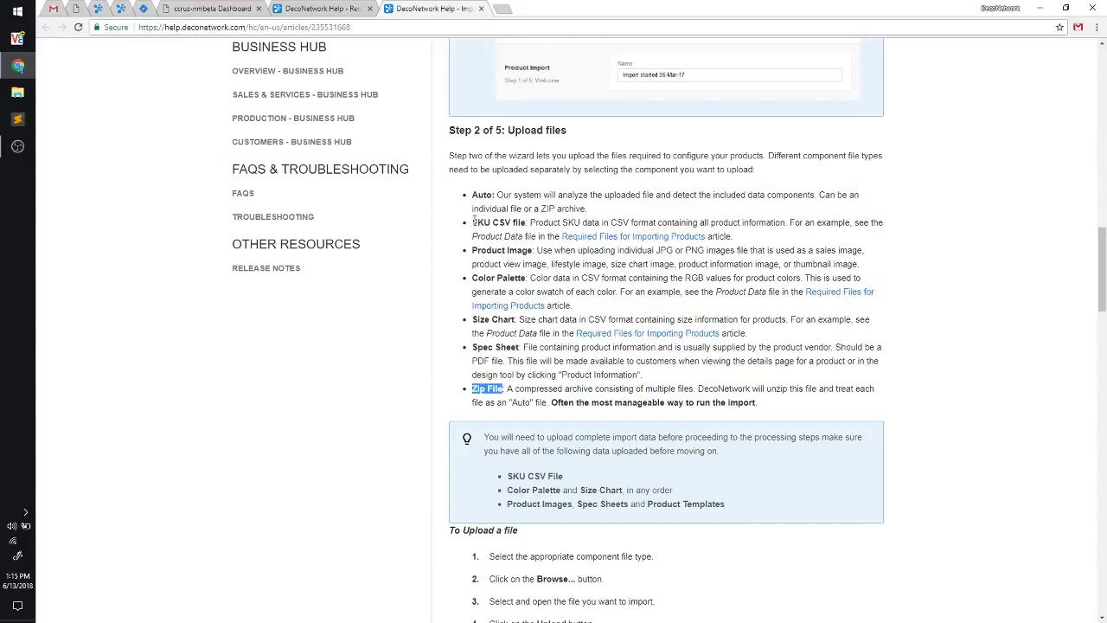
{"action": "left_click_drag", "start_coordinate": [472, 221], "coordinate": [673, 381]}
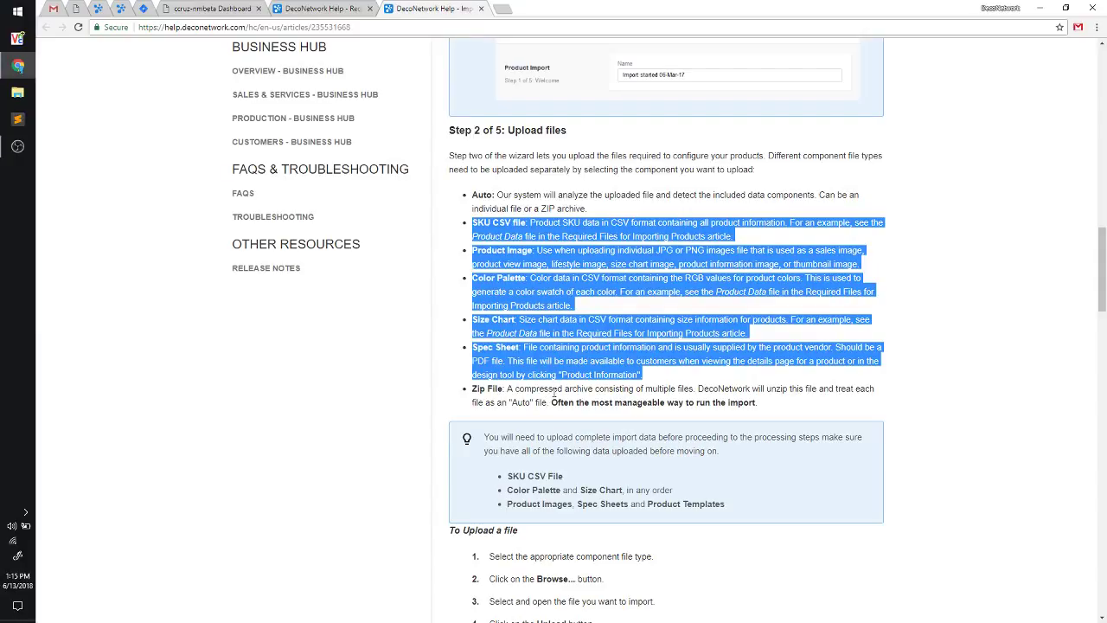
{"action": "scroll", "coordinate": [554, 394], "scroll_direction": "down", "scroll_amount": 2}
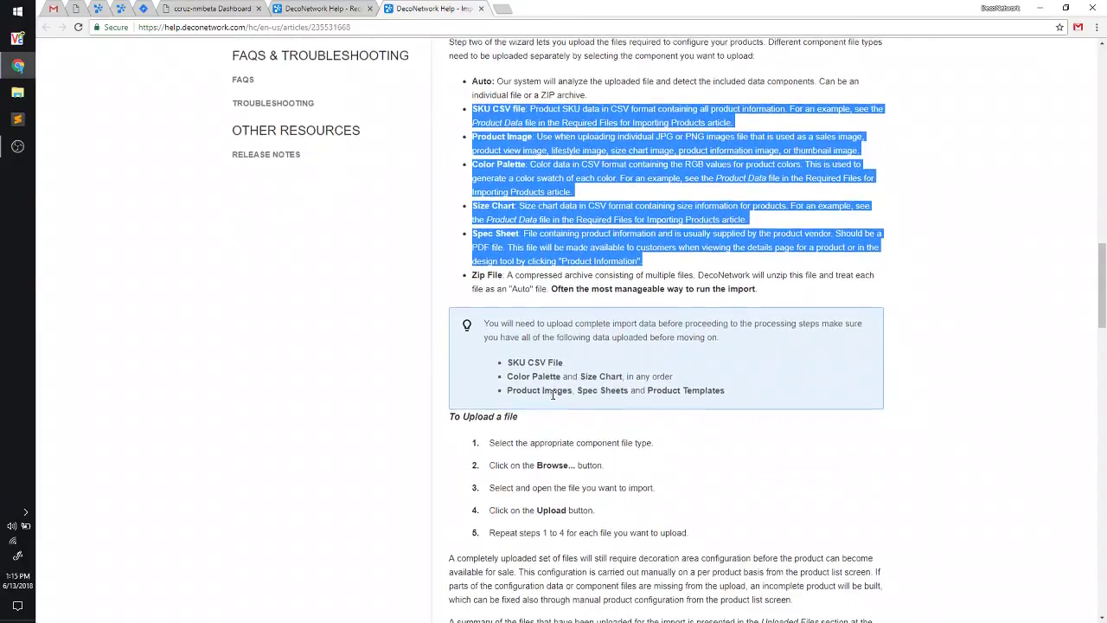
{"action": "scroll", "coordinate": [555, 396], "scroll_direction": "down", "scroll_amount": 4}
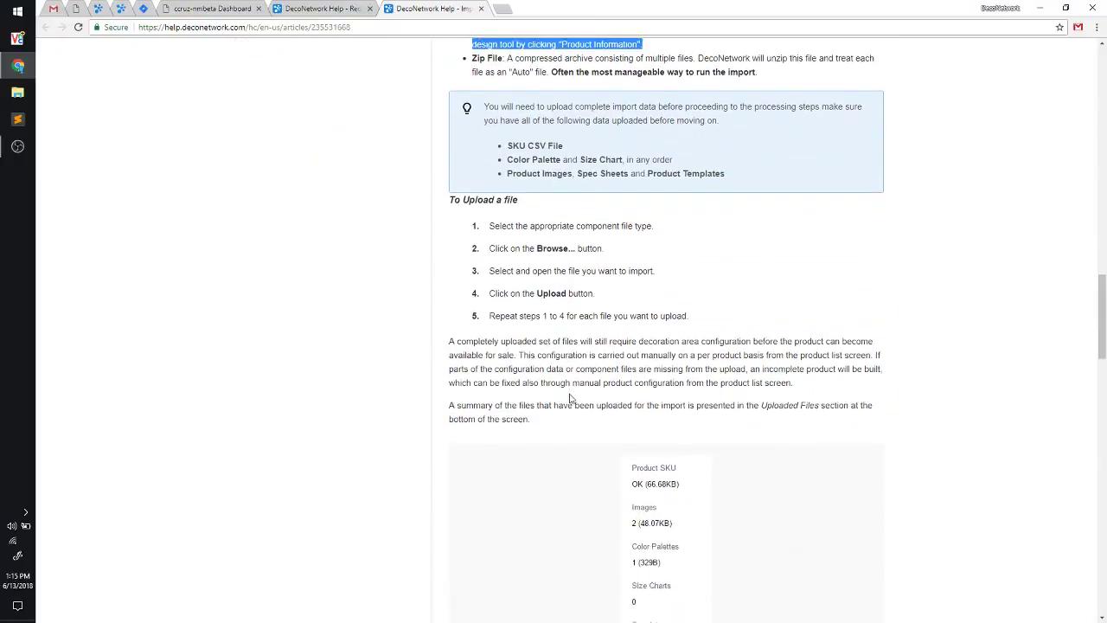
{"action": "scroll", "coordinate": [570, 399], "scroll_direction": "down", "scroll_amount": 4}
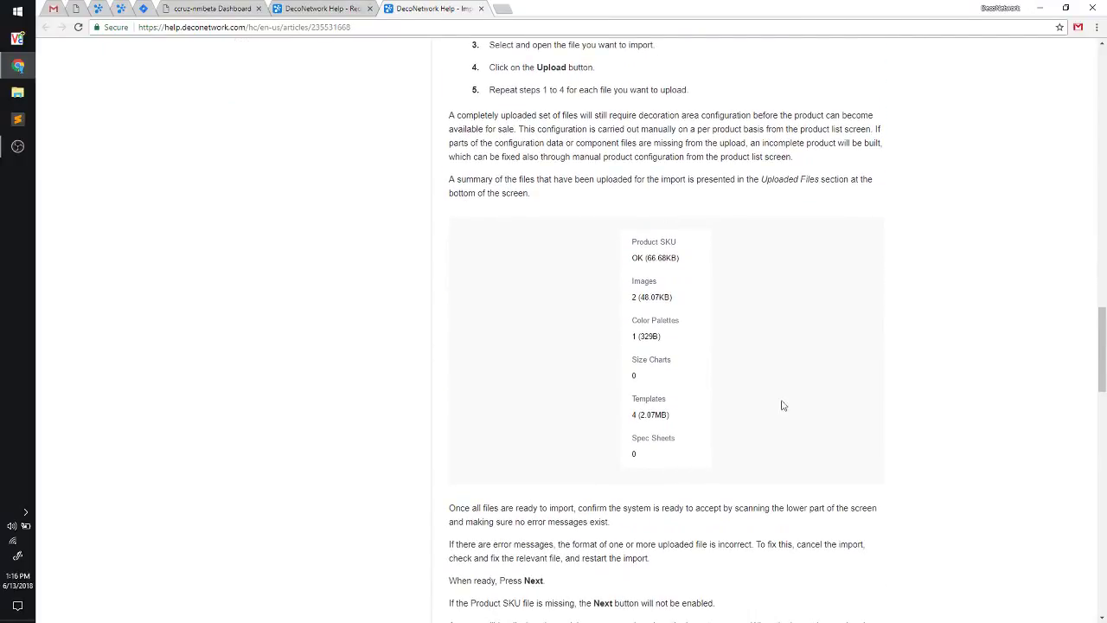
Examine the Matching Options in Step 3, including discontinuing unmatched products and SKUs and updating color values
{"action": "left_click_drag", "start_coordinate": [1102, 334], "coordinate": [1104, 422]}
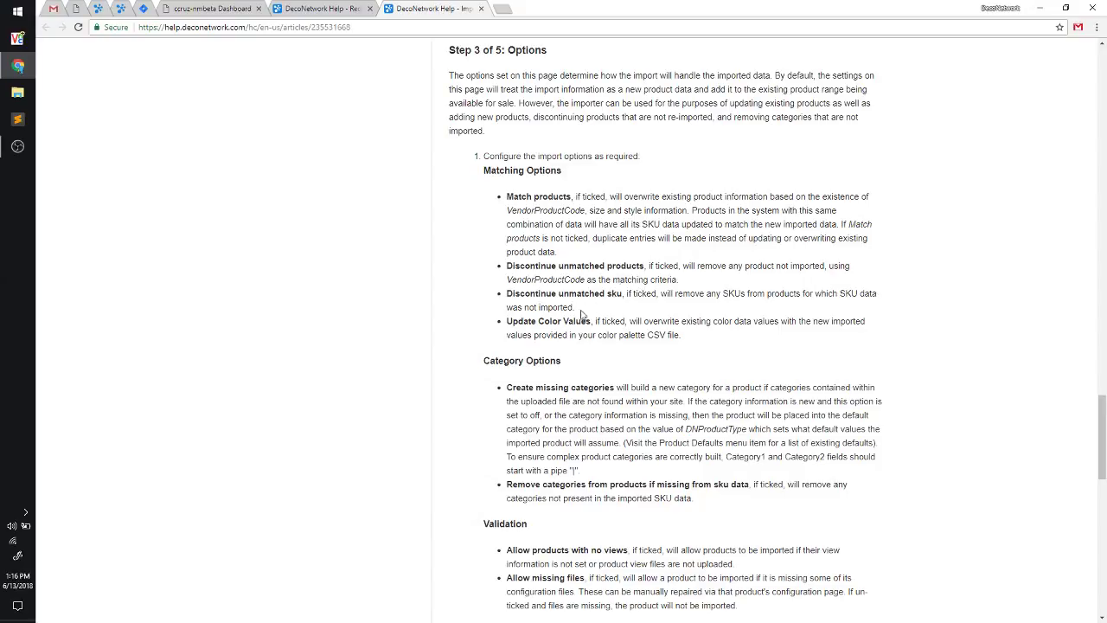
{"action": "double_click", "coordinate": [523, 266]}
{"action": "left_click_drag", "start_coordinate": [524, 265], "coordinate": [610, 297]}
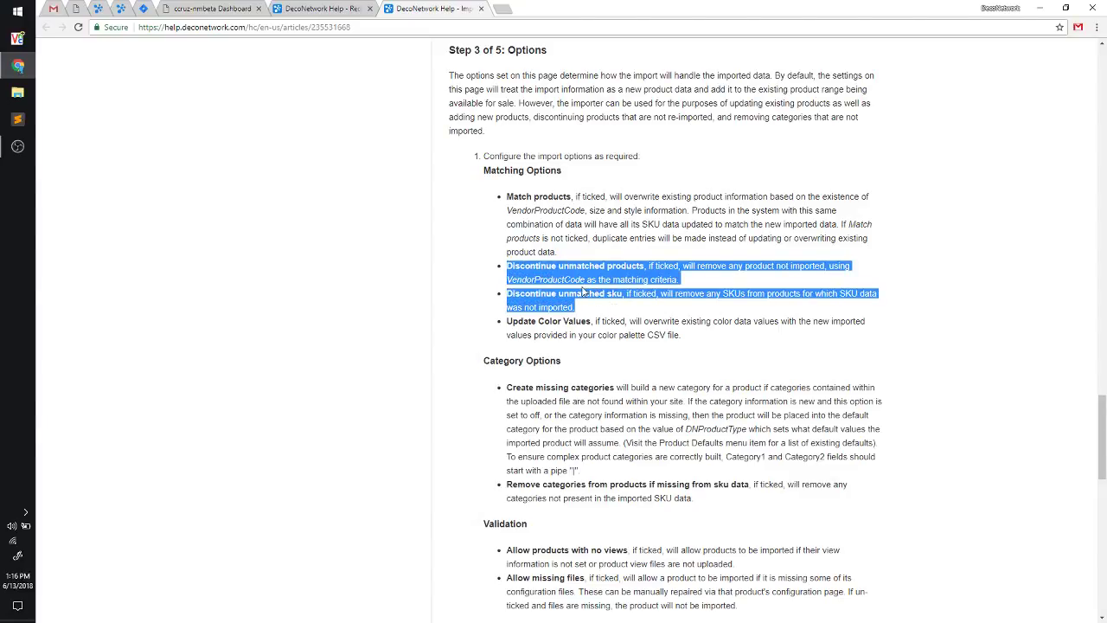
{"action": "left_click", "coordinate": [509, 320]}
{"action": "double_click", "coordinate": [510, 320]}
{"action": "scroll", "coordinate": [642, 336], "scroll_direction": "down", "scroll_amount": 1}
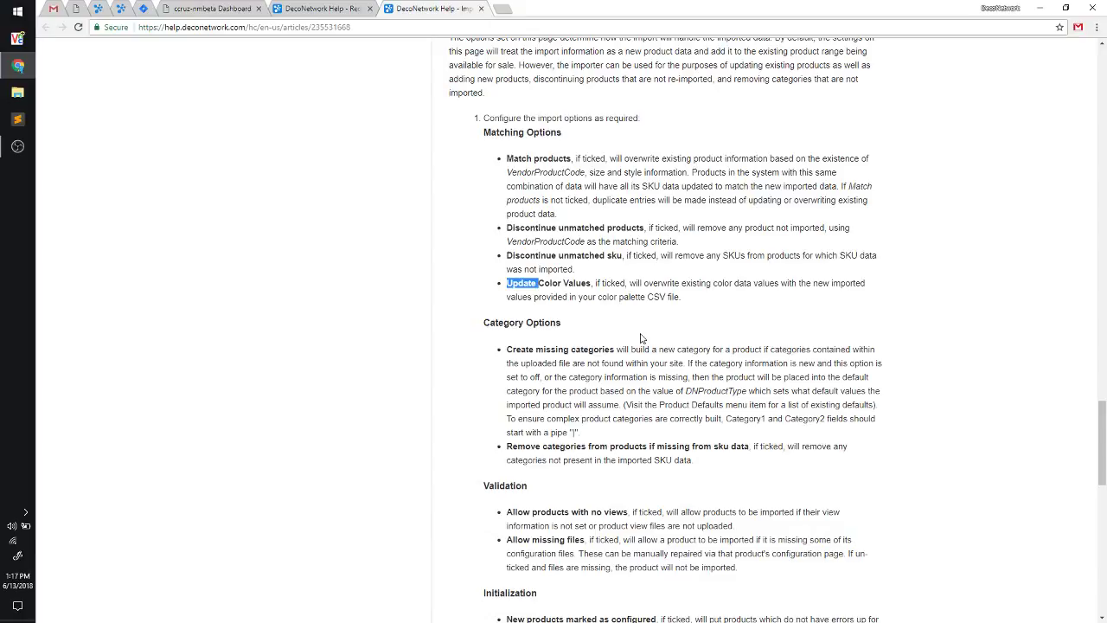
Review the category, validation and initialization options along with the Step 4 Check and Step 5 Review sections
{"action": "scroll", "coordinate": [642, 337], "scroll_direction": "down", "scroll_amount": 4}
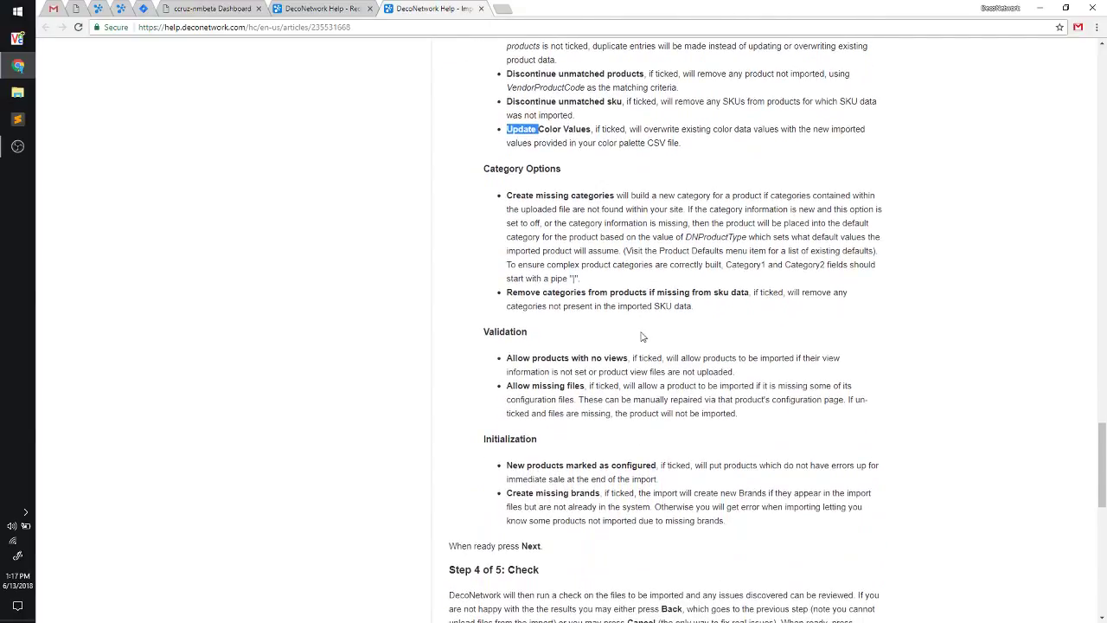
{"action": "scroll", "coordinate": [642, 337], "scroll_direction": "down", "scroll_amount": 6}
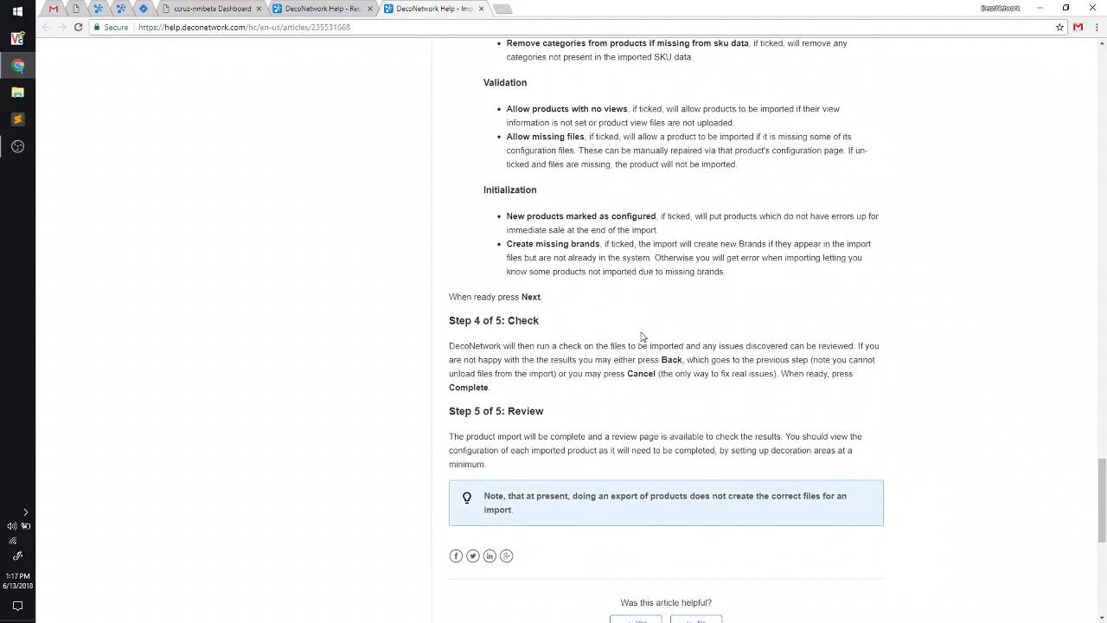
{"action": "scroll", "coordinate": [642, 337], "scroll_direction": "down", "scroll_amount": 1}
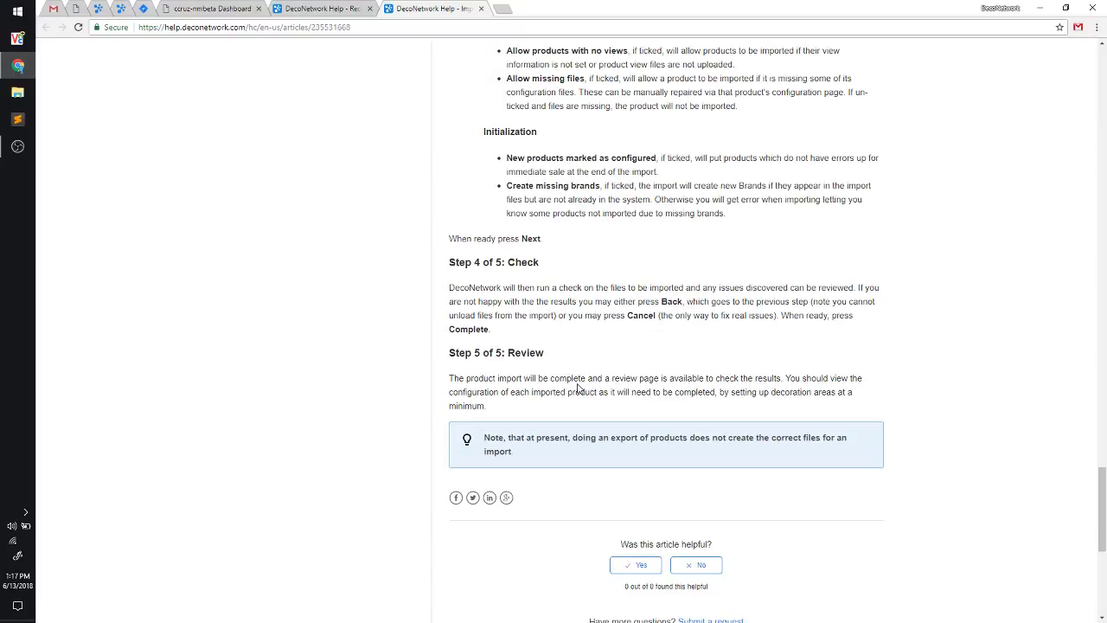
{"action": "scroll", "coordinate": [578, 388], "scroll_direction": "up", "scroll_amount": 1}
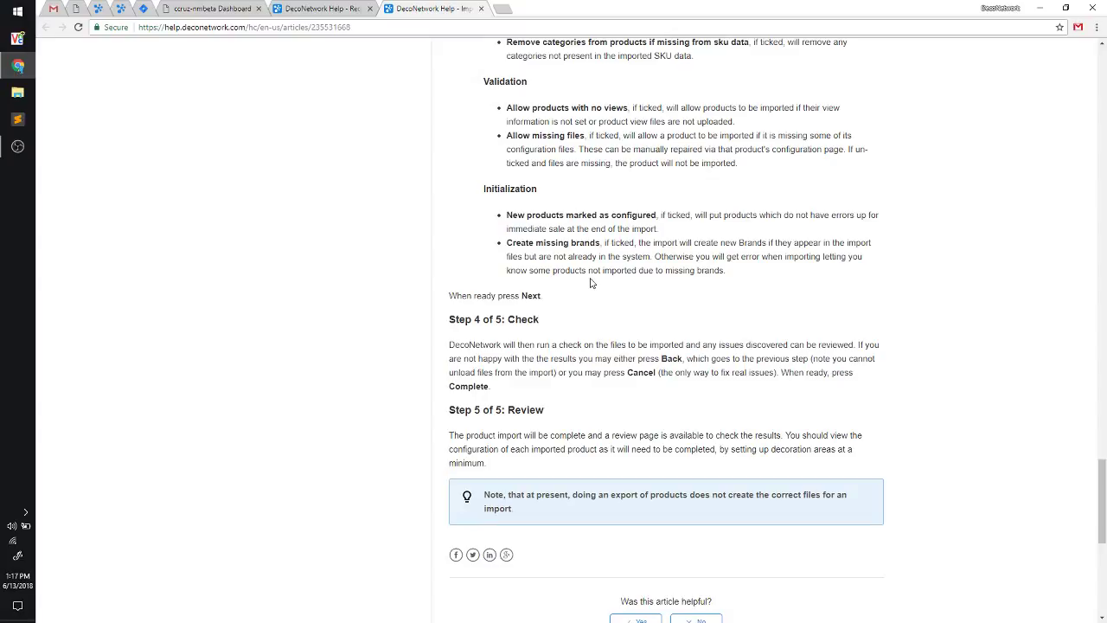
{"action": "scroll", "coordinate": [590, 283], "scroll_direction": "up", "scroll_amount": 2}
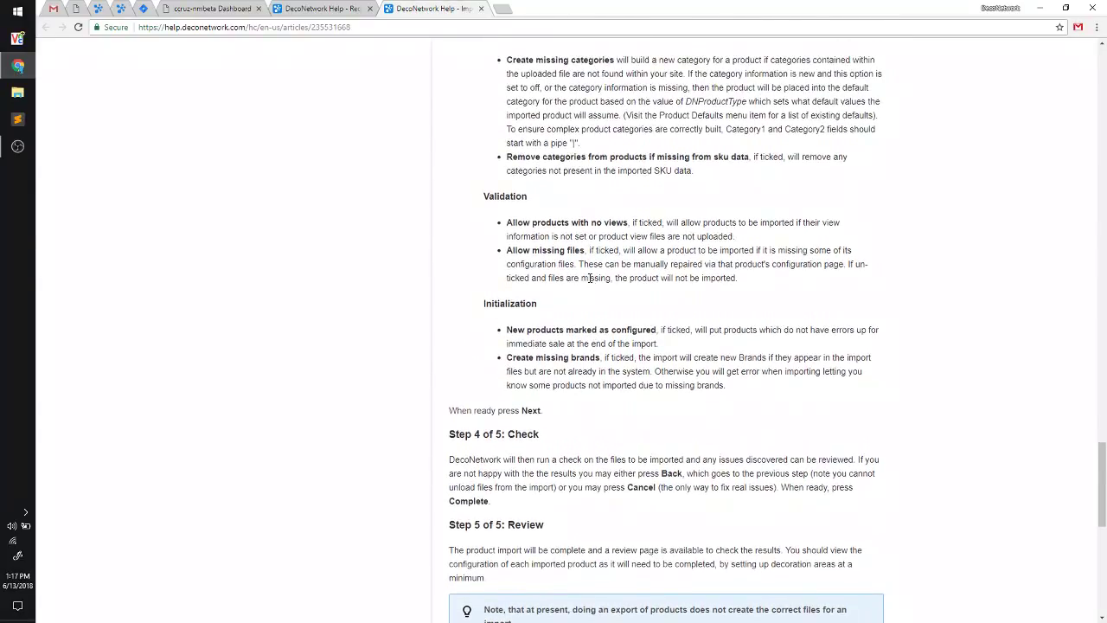
{"action": "left_click_drag", "start_coordinate": [509, 59], "coordinate": [591, 60]}
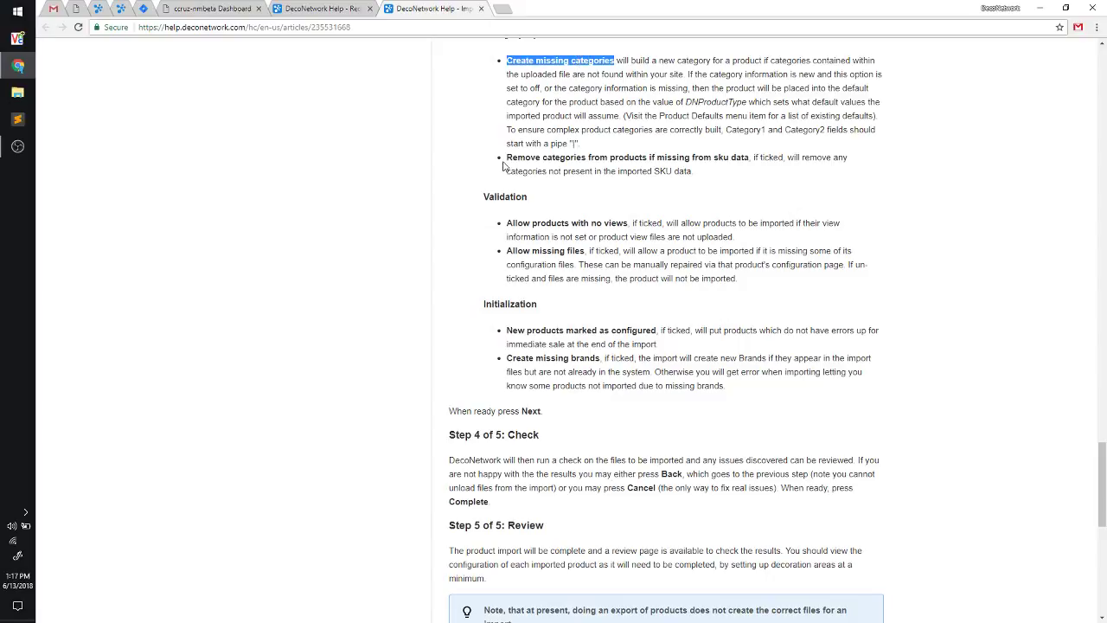
Return to the Required Files for Importing Products article
{"action": "left_click", "coordinate": [346, 8]}
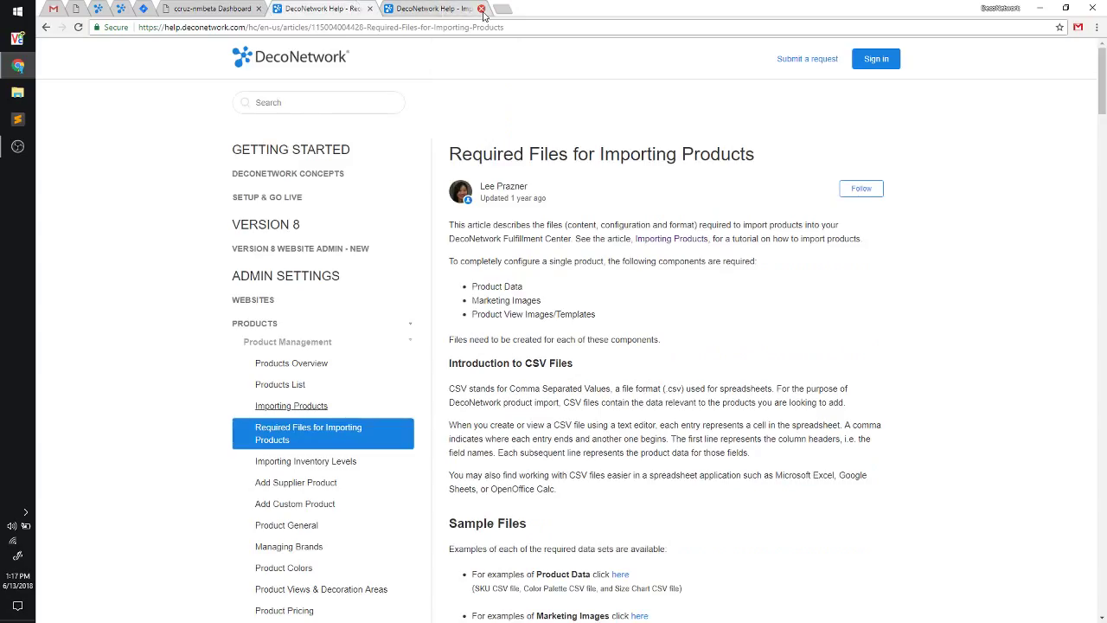
Close the Importing Products article and examine the SKU data file's column headings, including ProductName, ProductDescription and Brand
{"action": "left_click", "coordinate": [481, 9]}
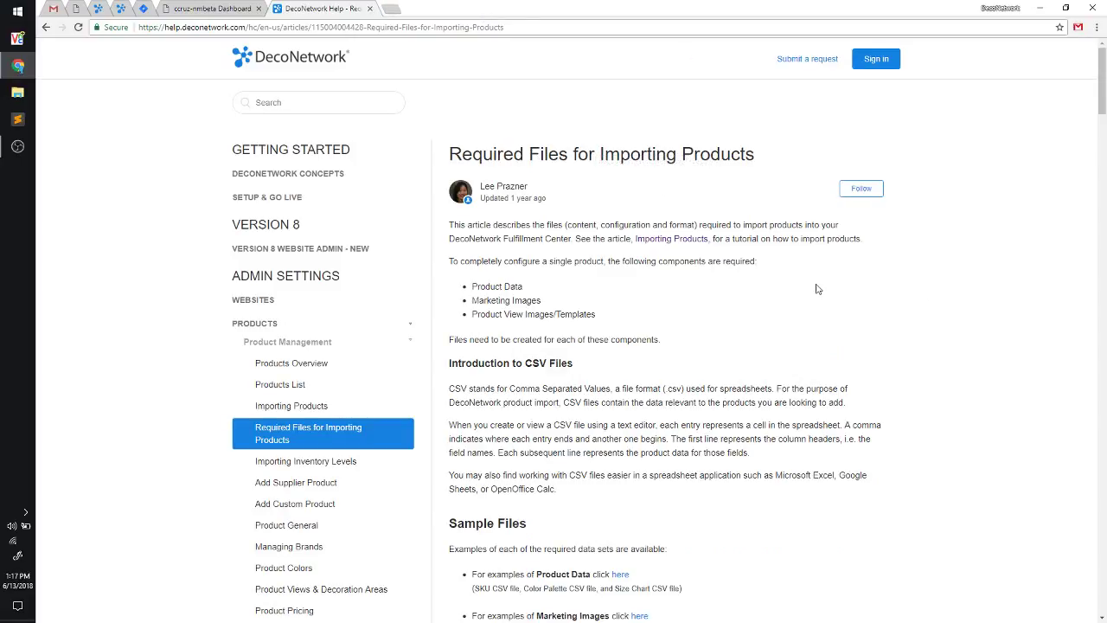
{"action": "scroll", "coordinate": [818, 290], "scroll_direction": "down", "scroll_amount": 1}
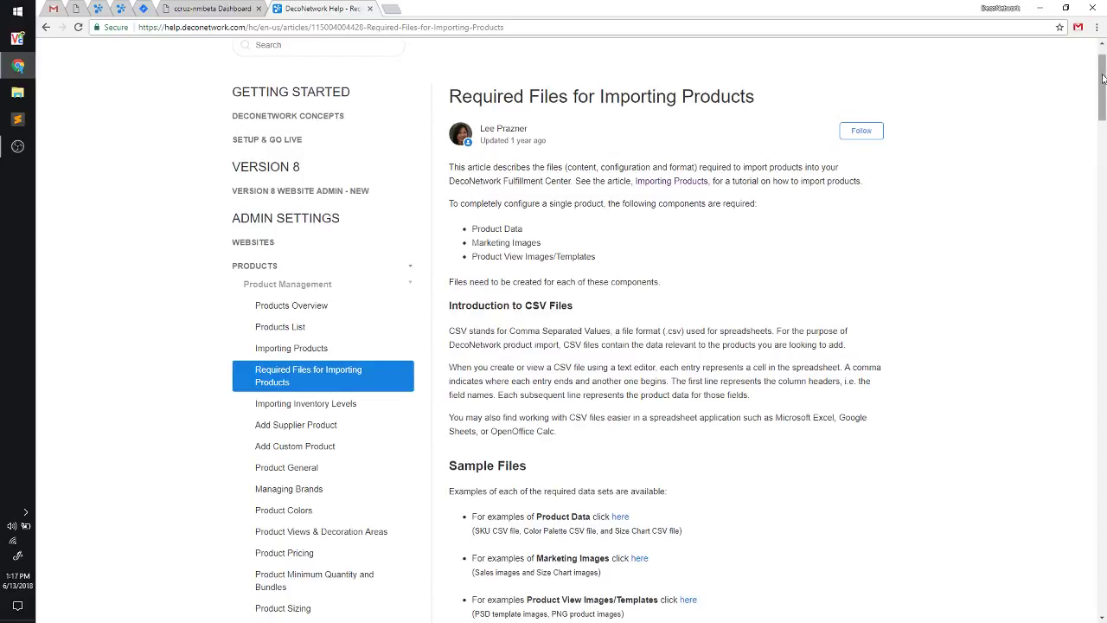
{"action": "mouse_move", "coordinate": [1102, 82]}
{"action": "left_mouse_down"}
{"action": "mouse_move", "coordinate": [1103, 186]}
{"action": "mouse_move", "coordinate": [1101, 89]}
{"action": "left_mouse_up"}
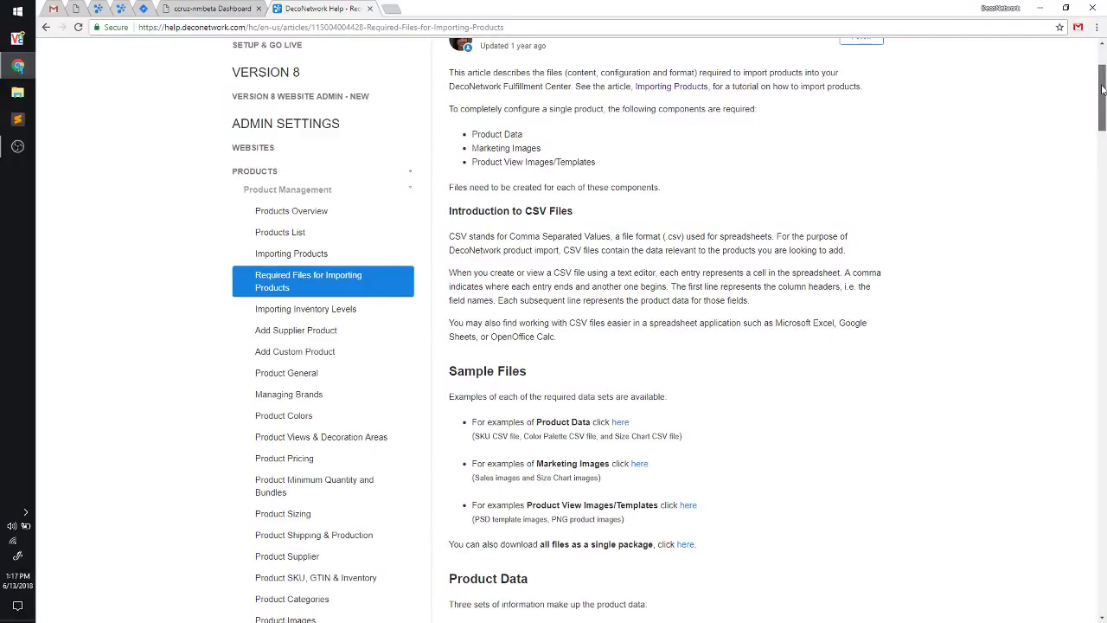
{"action": "left_click_drag", "start_coordinate": [1103, 89], "coordinate": [1103, 153]}
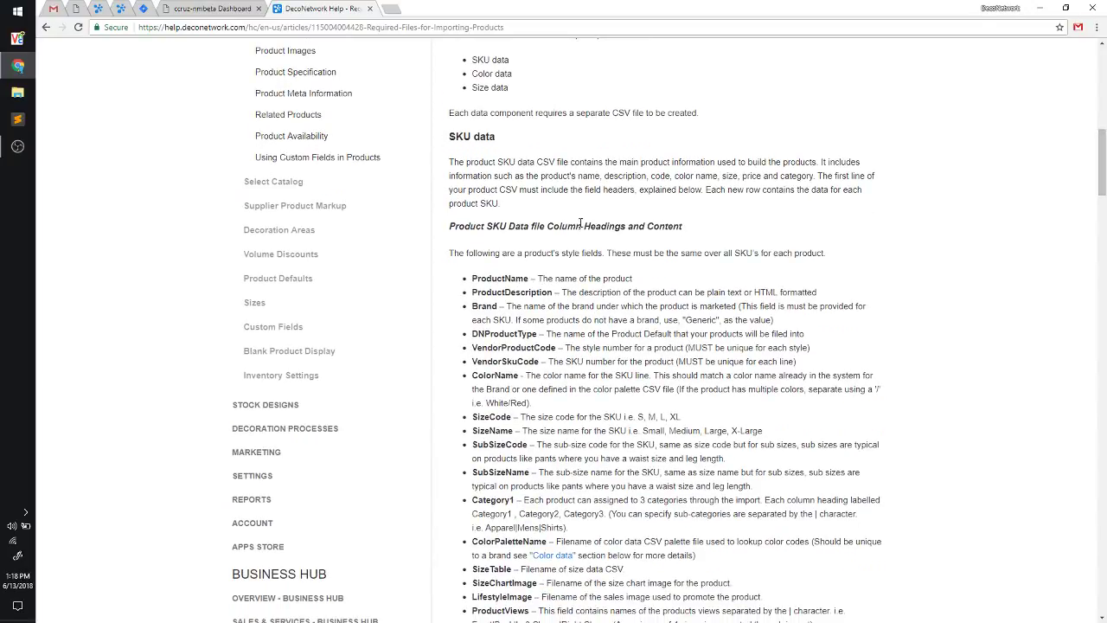
{"action": "left_click_drag", "start_coordinate": [547, 226], "coordinate": [625, 225]}
{"action": "double_click", "coordinate": [500, 277]}
{"action": "double_click", "coordinate": [492, 293]}
{"action": "double_click", "coordinate": [489, 306]}
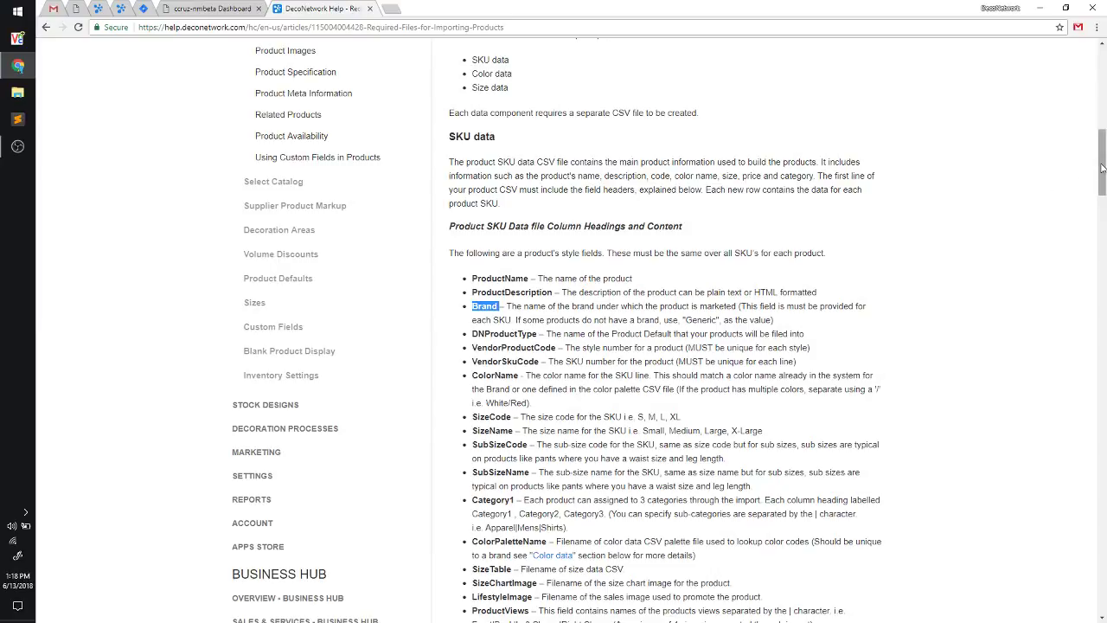
{"action": "left_click_drag", "start_coordinate": [1100, 169], "coordinate": [1100, 174]}
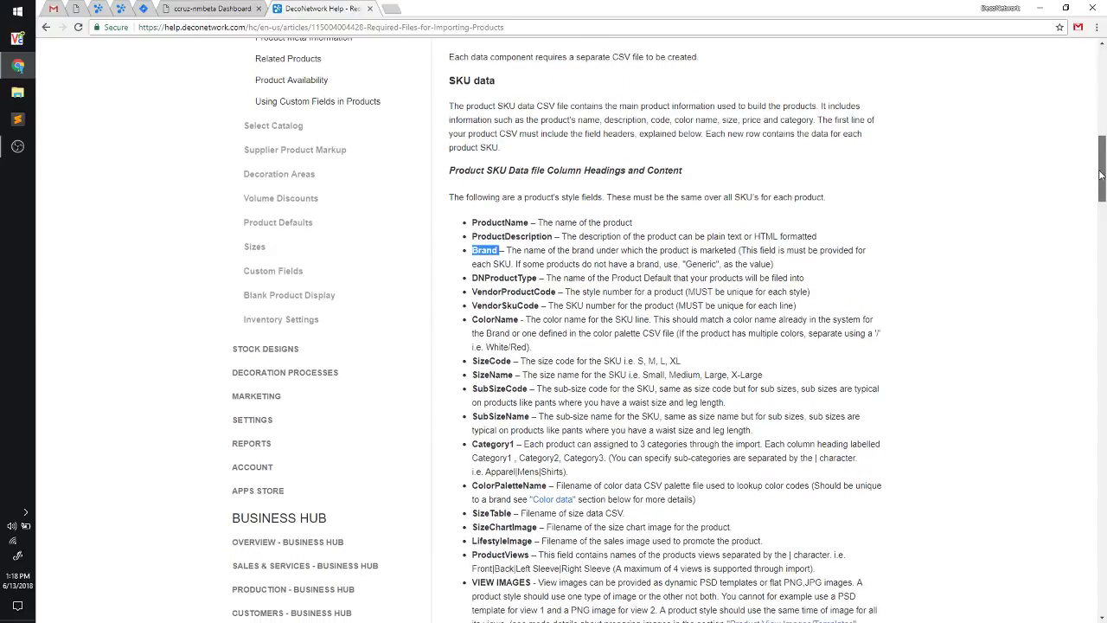
Return to the article's Sample Files section and download all example files as a single package
{"action": "left_click_drag", "start_coordinate": [1100, 175], "coordinate": [1101, 126]}
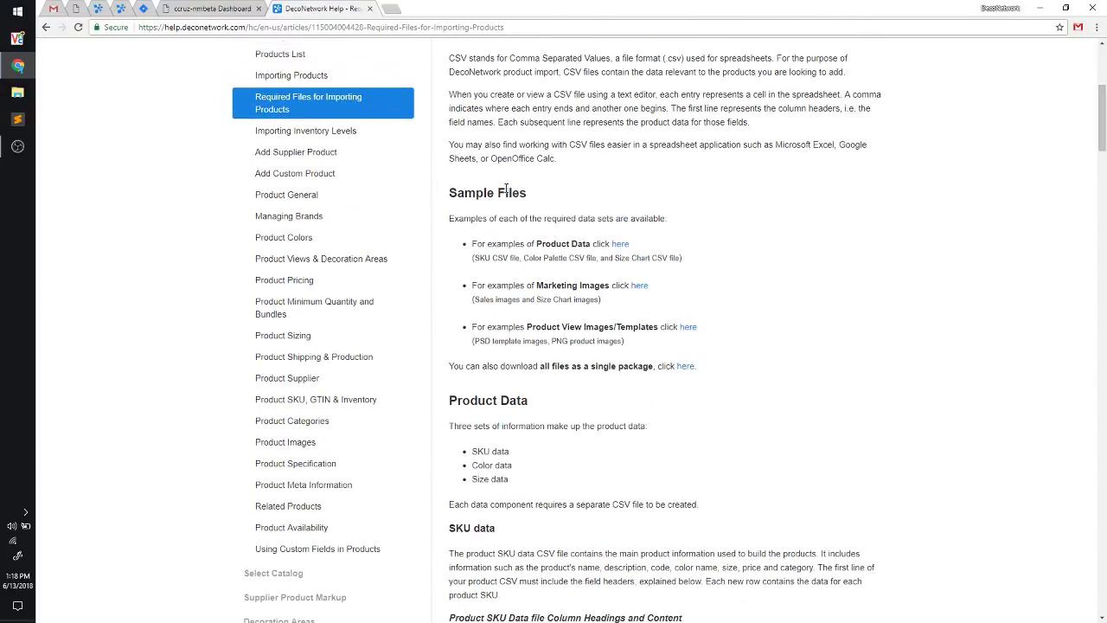
{"action": "left_click_drag", "start_coordinate": [527, 192], "coordinate": [474, 188]}
{"action": "left_click", "coordinate": [472, 190]}
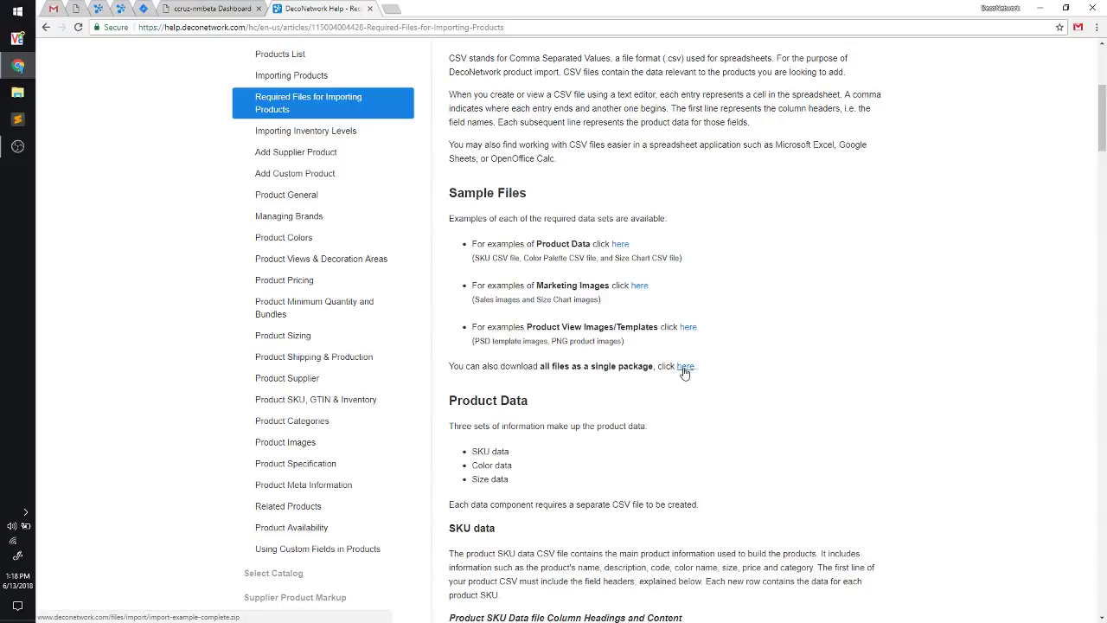
{"action": "left_click_drag", "start_coordinate": [465, 365], "coordinate": [693, 367]}
{"action": "left_click_drag", "start_coordinate": [539, 366], "coordinate": [653, 366]}
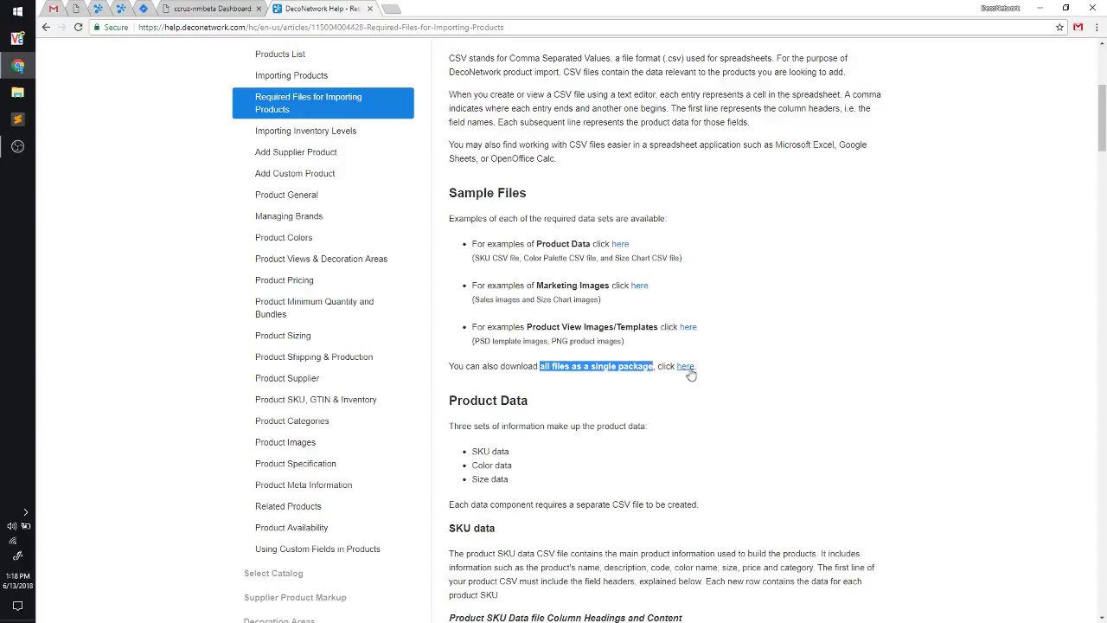
{"action": "left_click", "coordinate": [685, 367]}
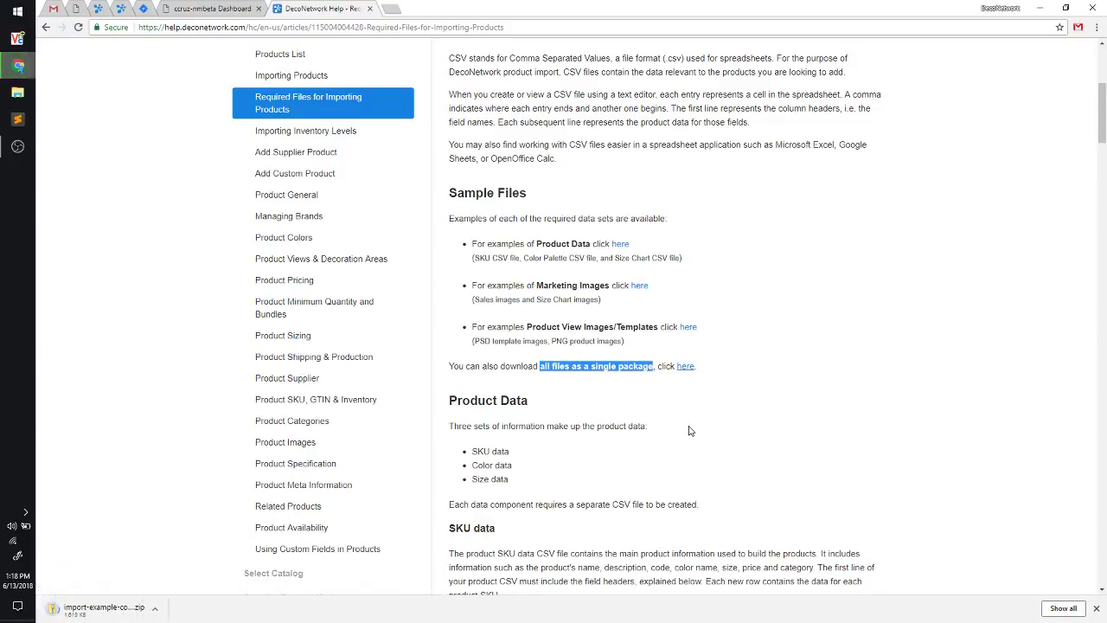
Extract import-example-complete.zip in the Downloads folder into its own subfolder and open the extracted folder
{"action": "left_click", "coordinate": [154, 609]}
{"action": "left_click", "coordinate": [178, 571]}
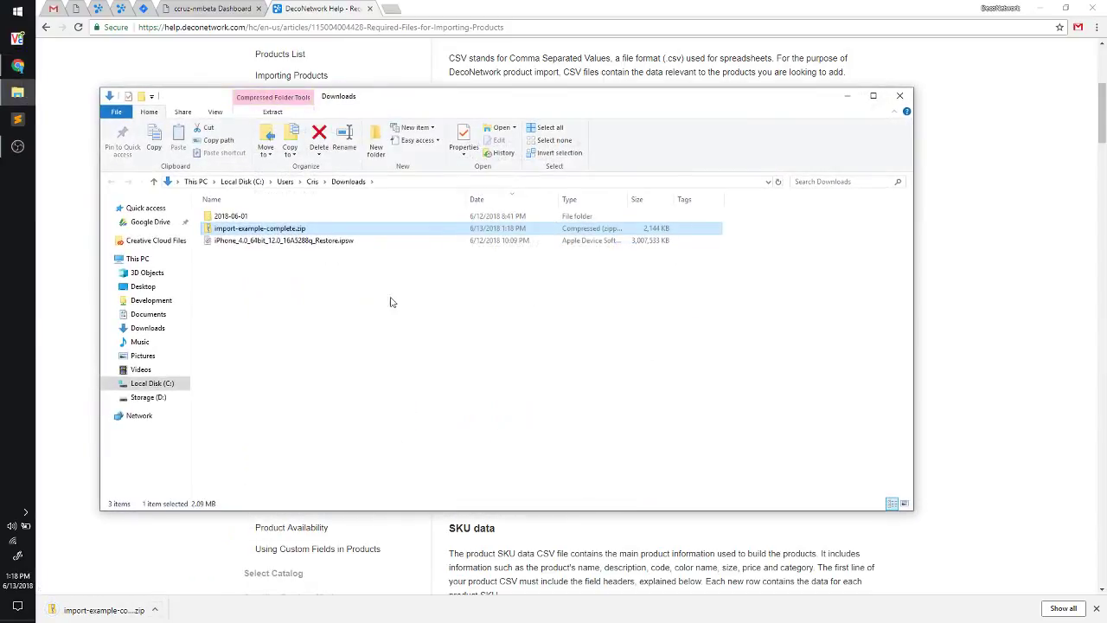
{"action": "right_click", "coordinate": [259, 232]}
{"action": "mouse_move", "coordinate": [222, 277]}
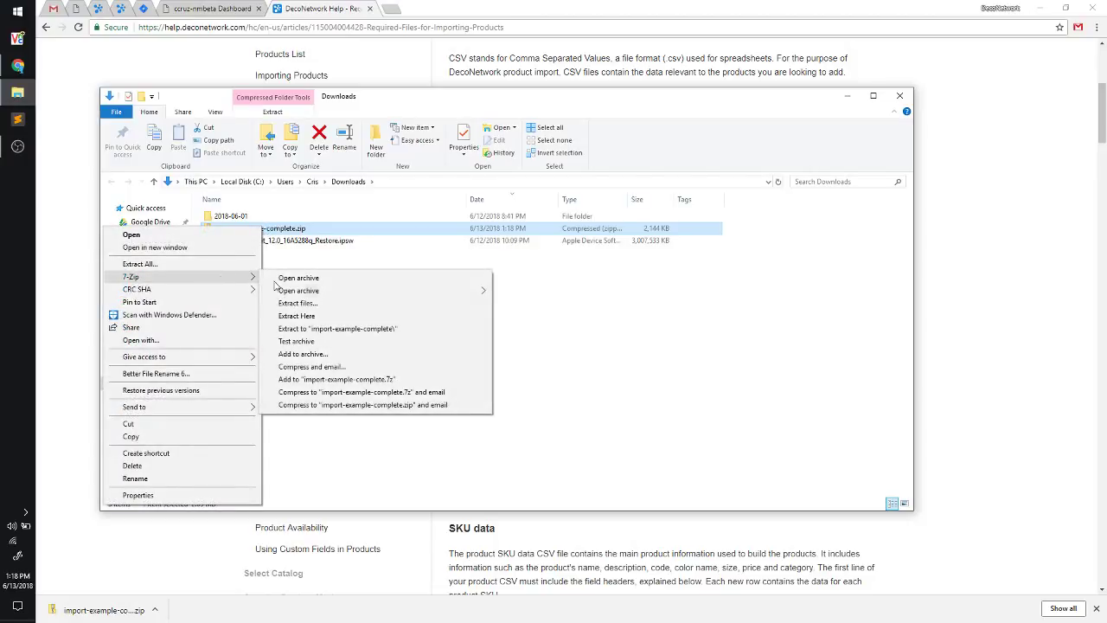
{"action": "left_click", "coordinate": [314, 333]}
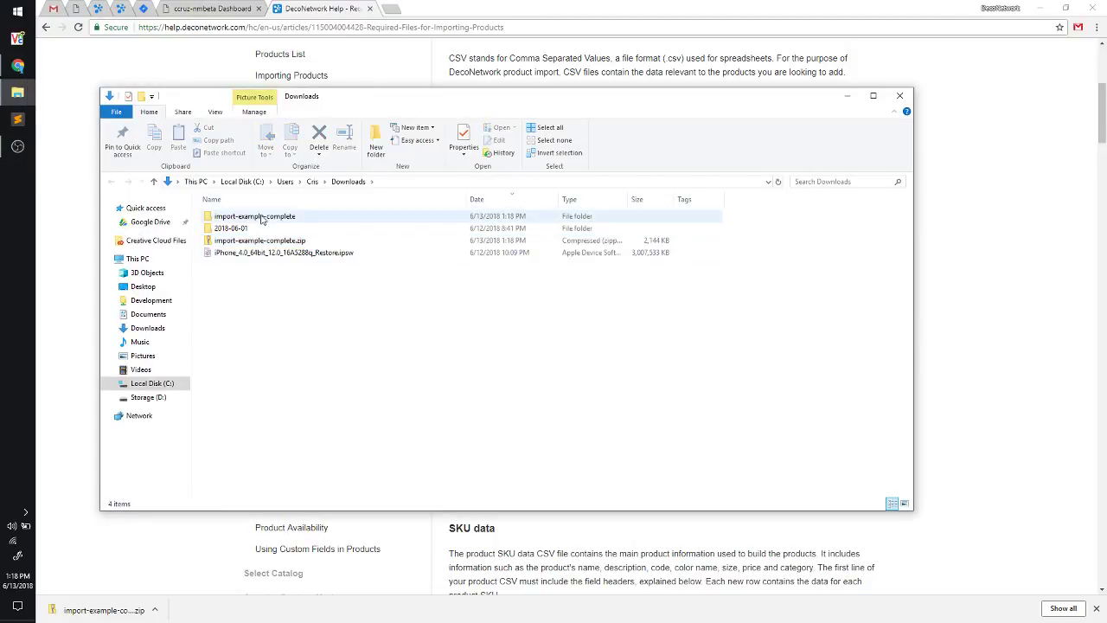
{"action": "double_click", "coordinate": [251, 216]}
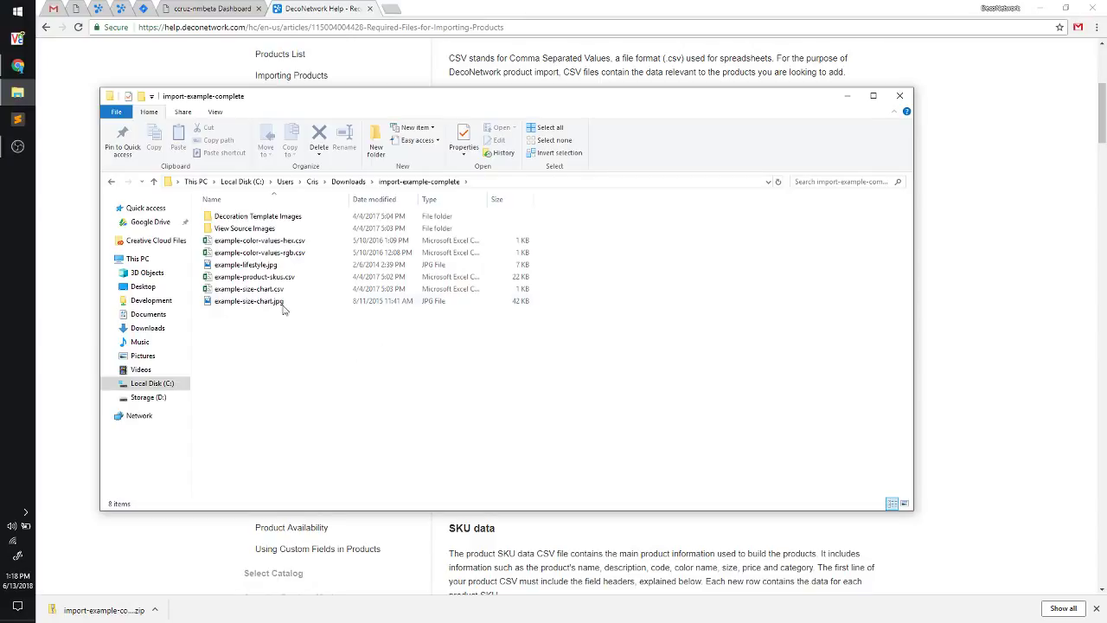
Look over the example color values, product SKU and size chart CSV files and the lifestyle image
{"action": "left_click", "coordinate": [270, 243]}
{"action": "left_click", "coordinate": [271, 252]}
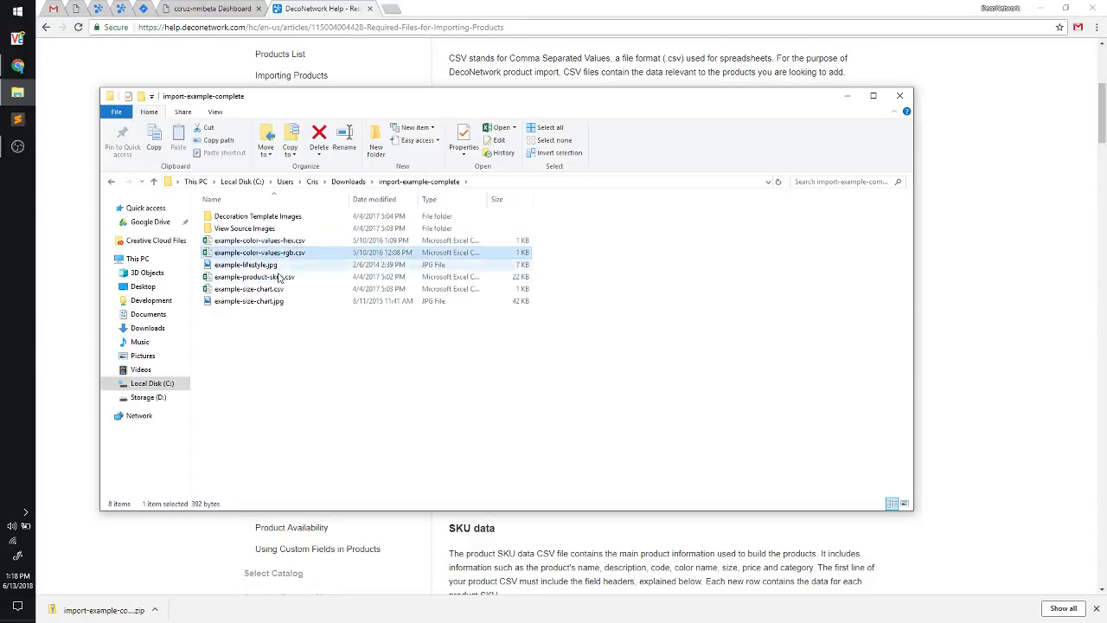
{"action": "left_click", "coordinate": [259, 276]}
{"action": "left_click", "coordinate": [275, 290]}
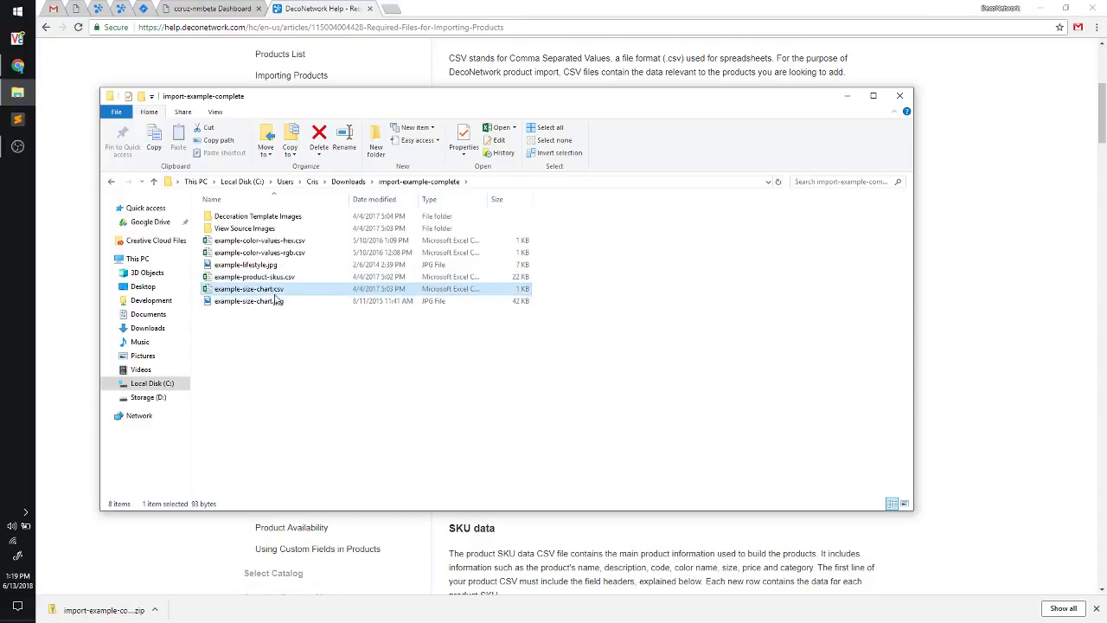
{"action": "left_click", "coordinate": [263, 266]}
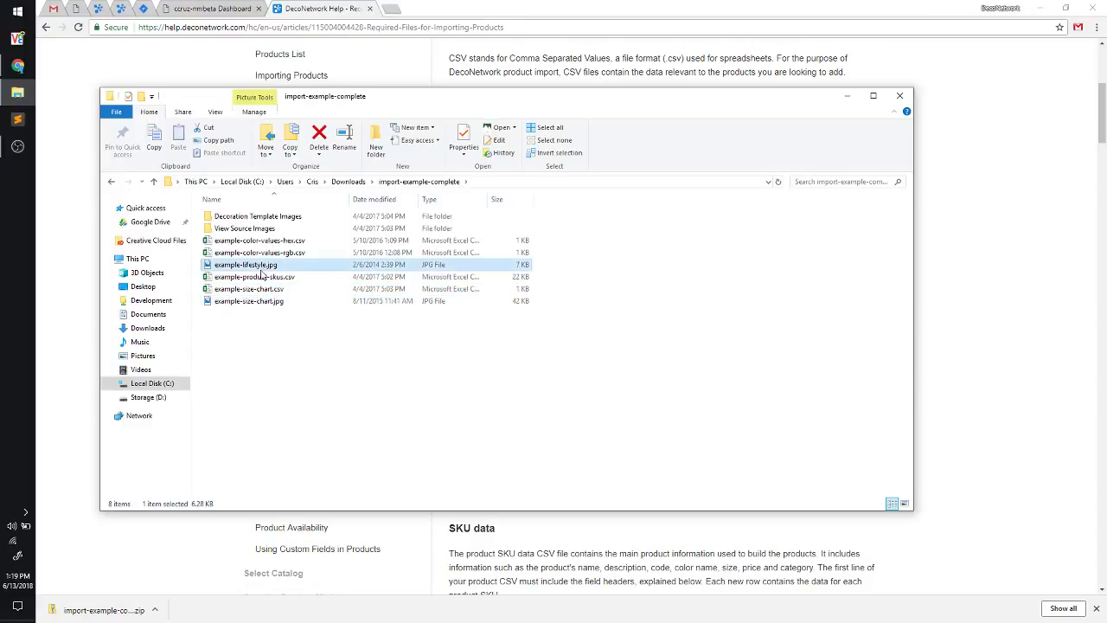
View the contents of the View Source Images folder and the Decoration Template Images folder
{"action": "double_click", "coordinate": [257, 230]}
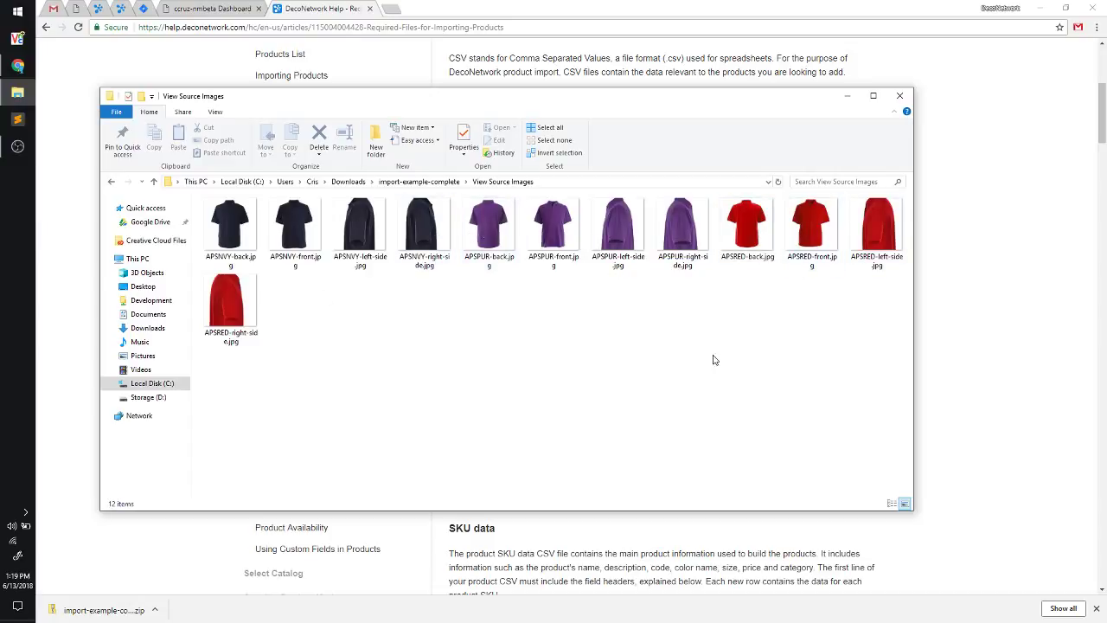
{"action": "left_click", "coordinate": [422, 181]}
{"action": "double_click", "coordinate": [270, 217]}
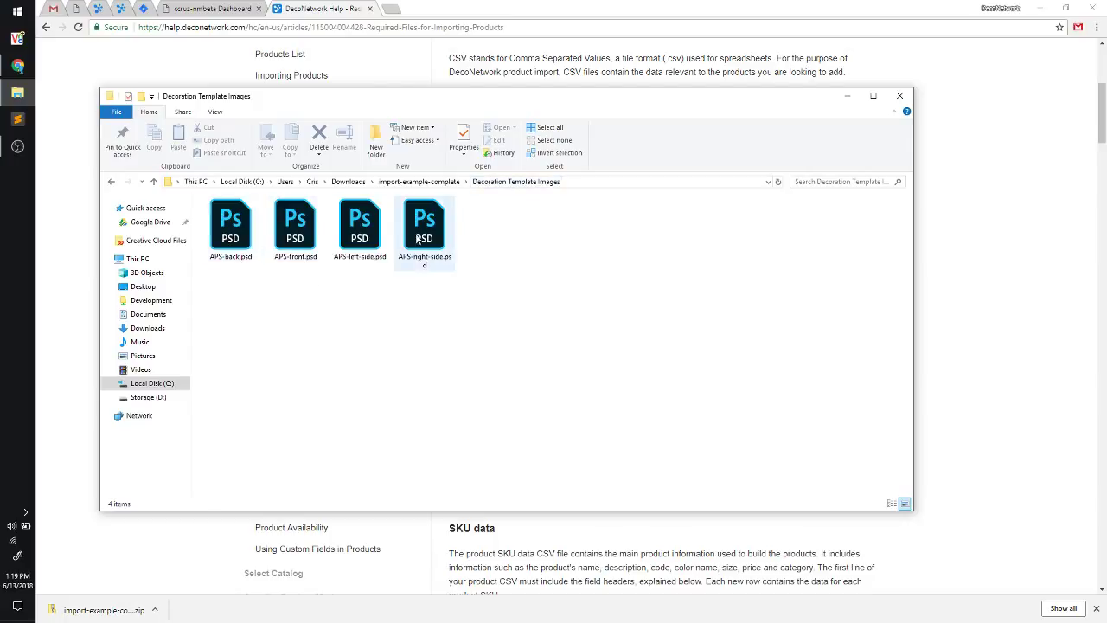
{"action": "left_click", "coordinate": [360, 227]}
{"action": "left_click", "coordinate": [437, 369]}
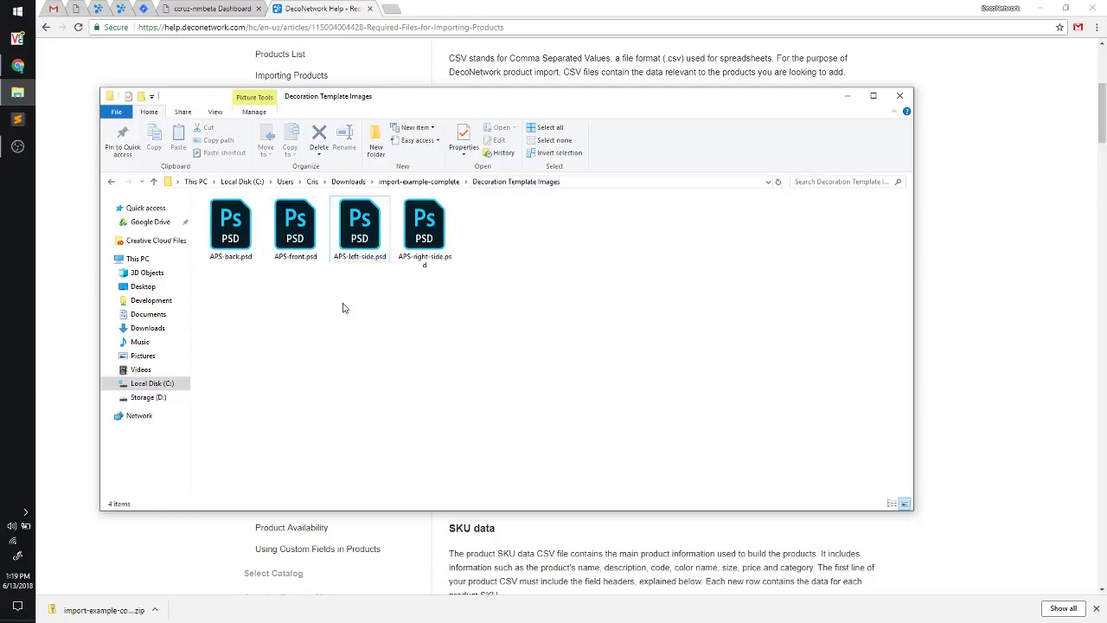
Open the APS-front.psd template in Photoshop, checking the View Source Images folder again before switching to the opened document
{"action": "left_click", "coordinate": [296, 247]}
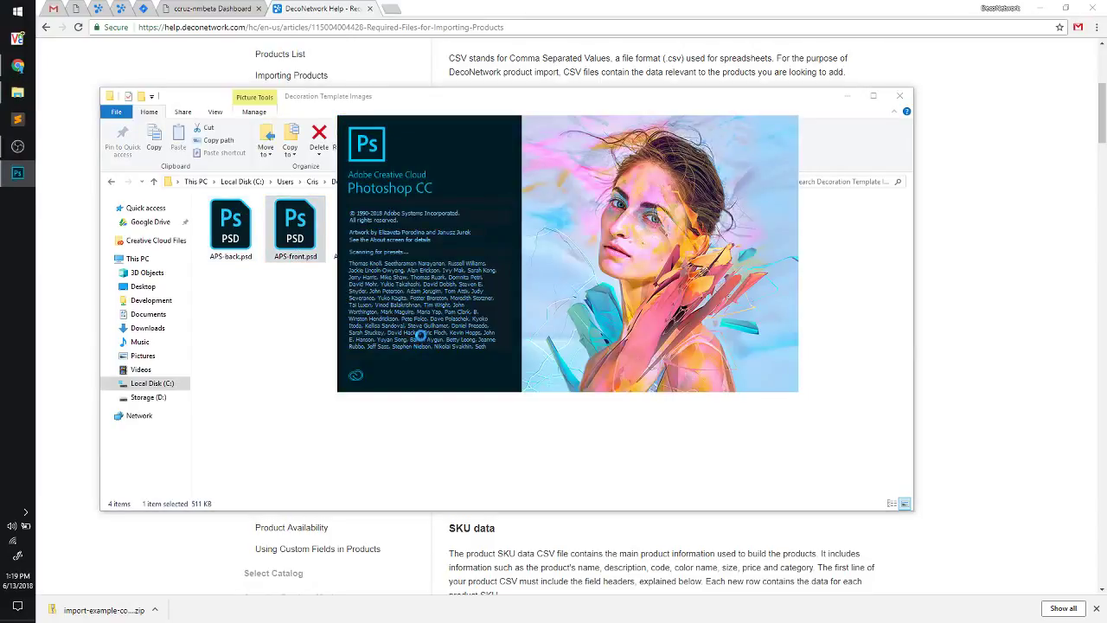
{"action": "left_click", "coordinate": [343, 278]}
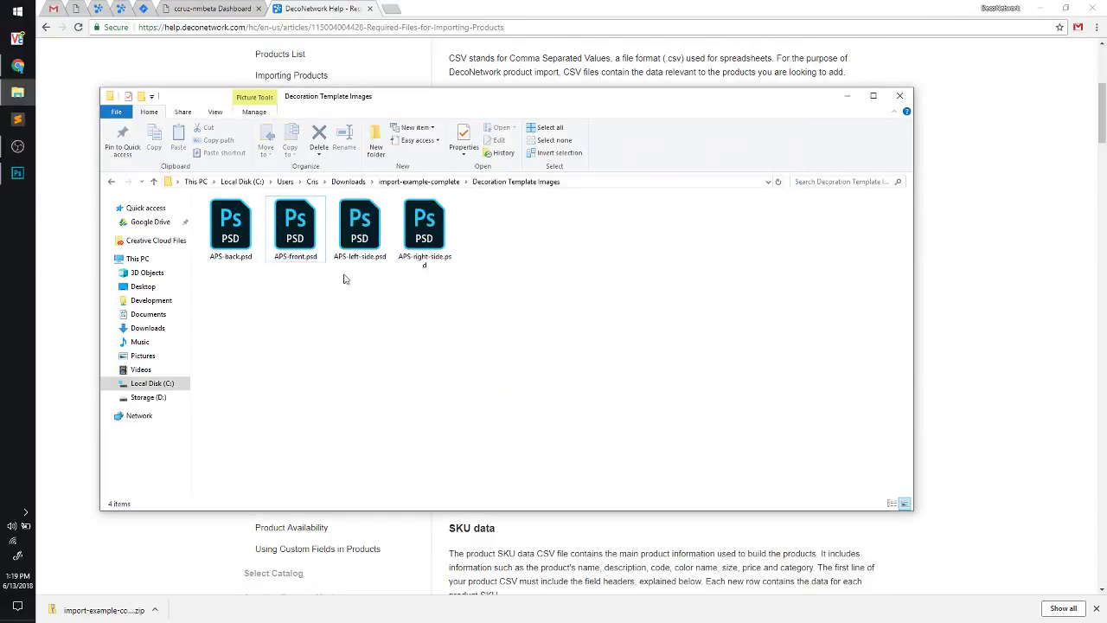
{"action": "left_click", "coordinate": [436, 182]}
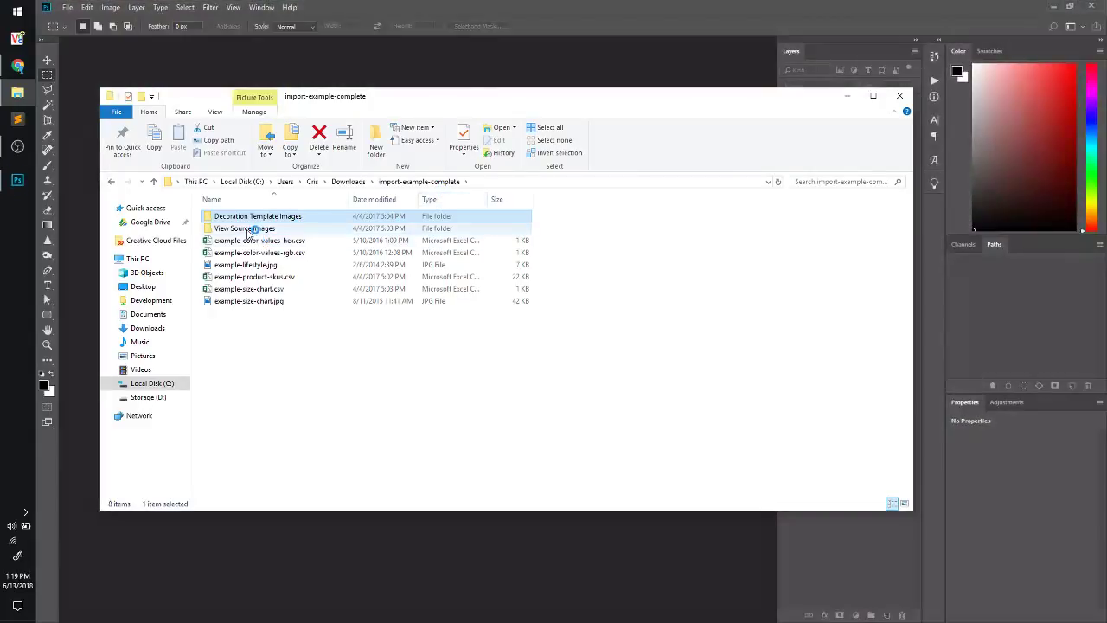
{"action": "left_click", "coordinate": [248, 229]}
{"action": "double_click", "coordinate": [247, 228]}
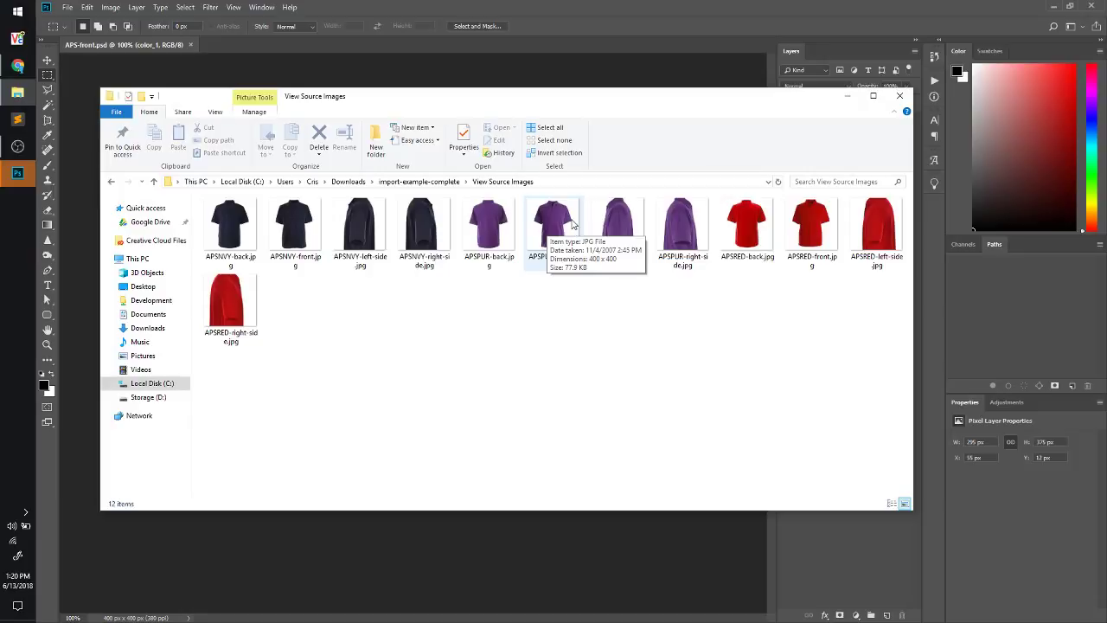
{"action": "left_click", "coordinate": [479, 6]}
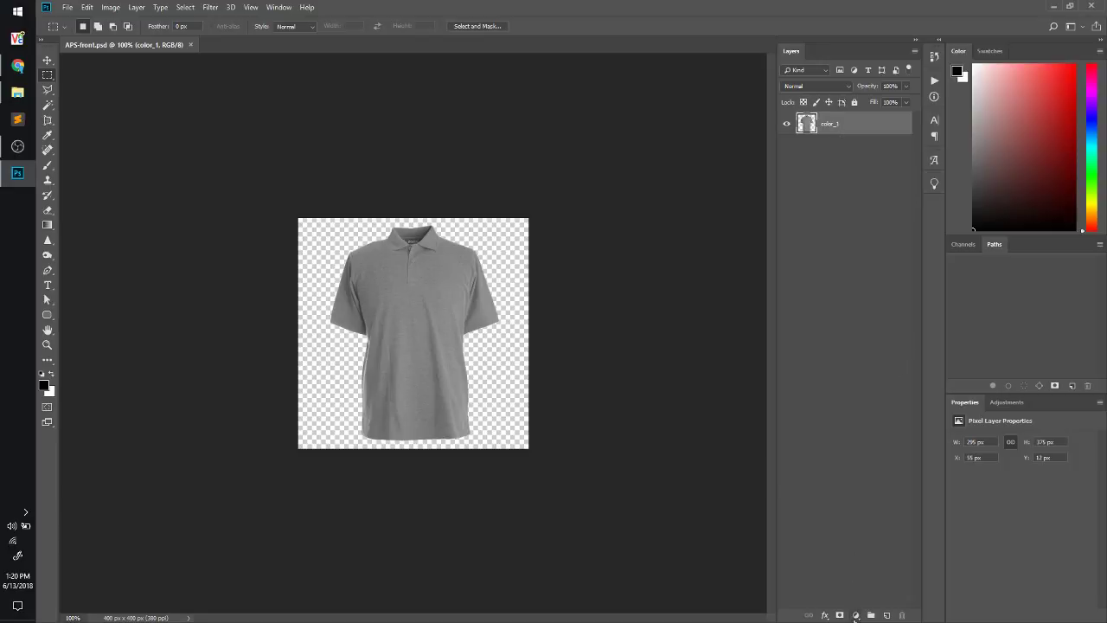
Add a red Solid Color fill layer (f00a0a) and clip it to the color_1 shirt layer
{"action": "left_click", "coordinate": [856, 614]}
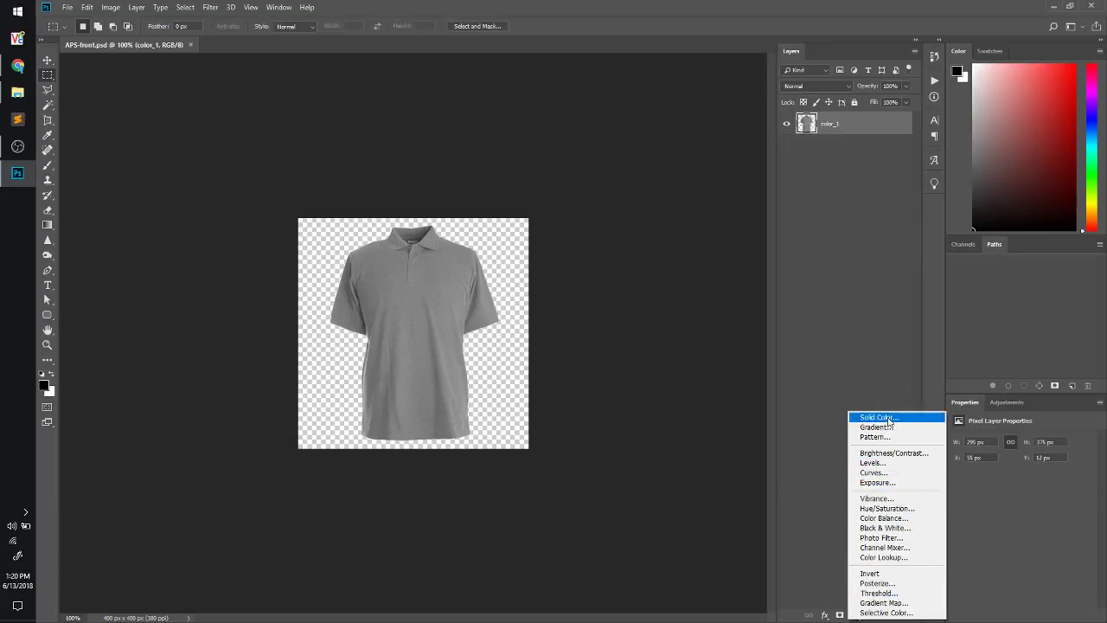
{"action": "left_click", "coordinate": [888, 420]}
{"action": "left_click", "coordinate": [187, 179]}
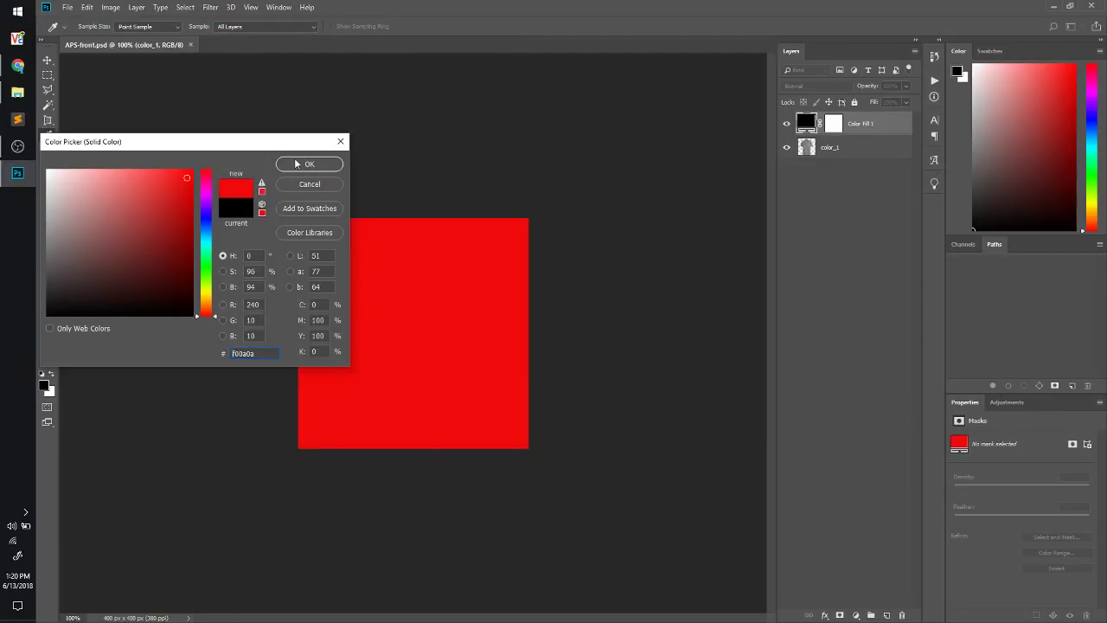
{"action": "left_click", "coordinate": [309, 164]}
{"action": "key", "text": "ctrl+alt+g"}
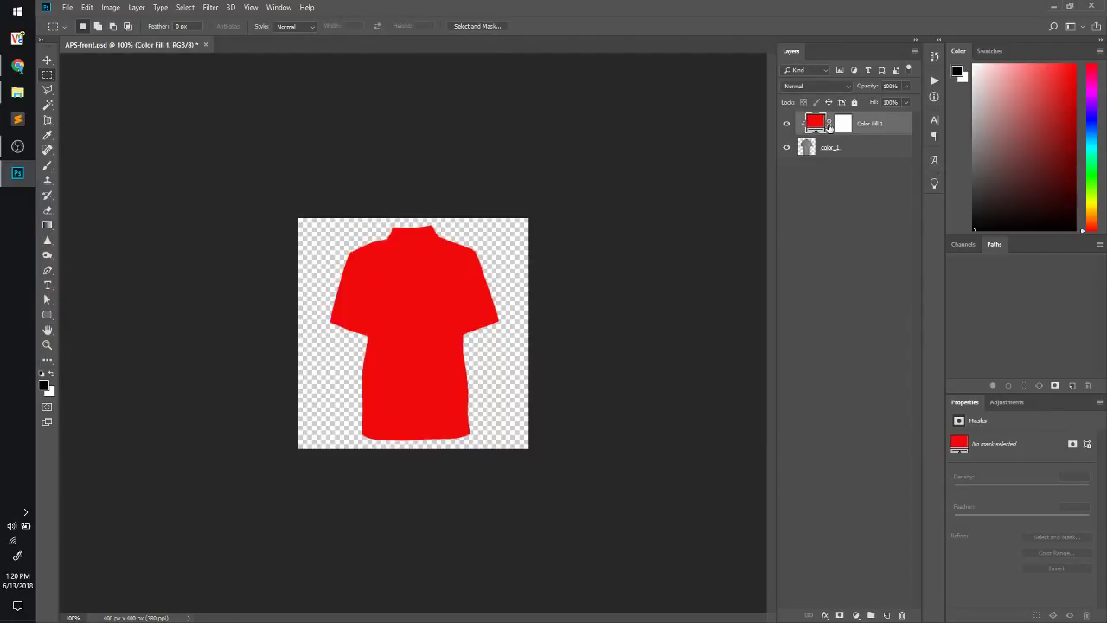
Set the red fill layer's blend mode to Overlay and deselect the layer
{"action": "left_click", "coordinate": [846, 88]}
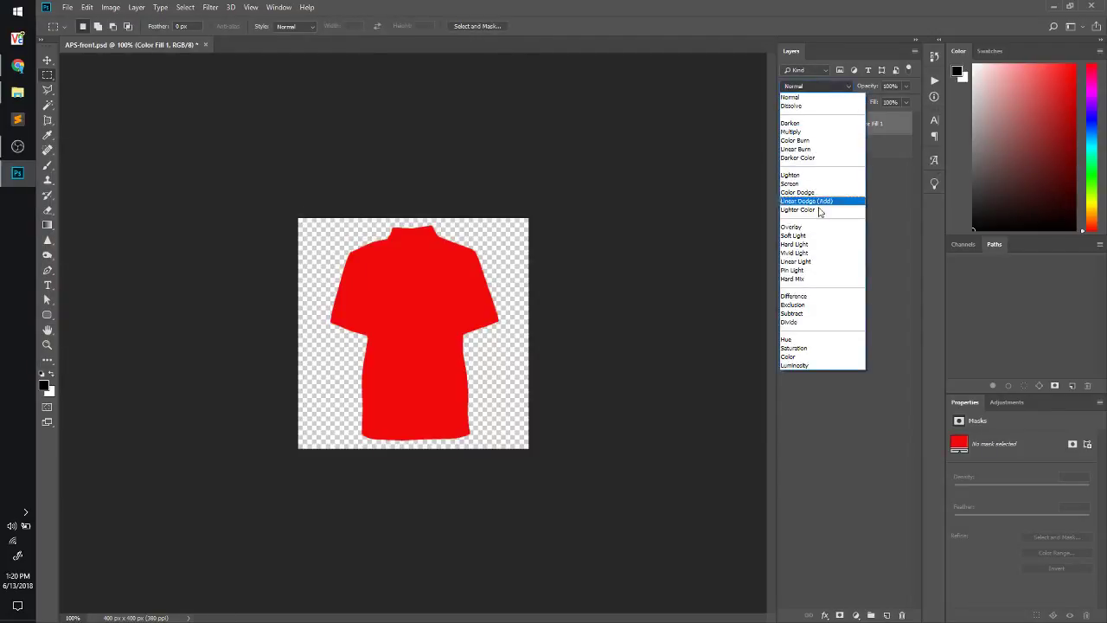
{"action": "left_click", "coordinate": [817, 227]}
{"action": "left_click", "coordinate": [834, 215]}
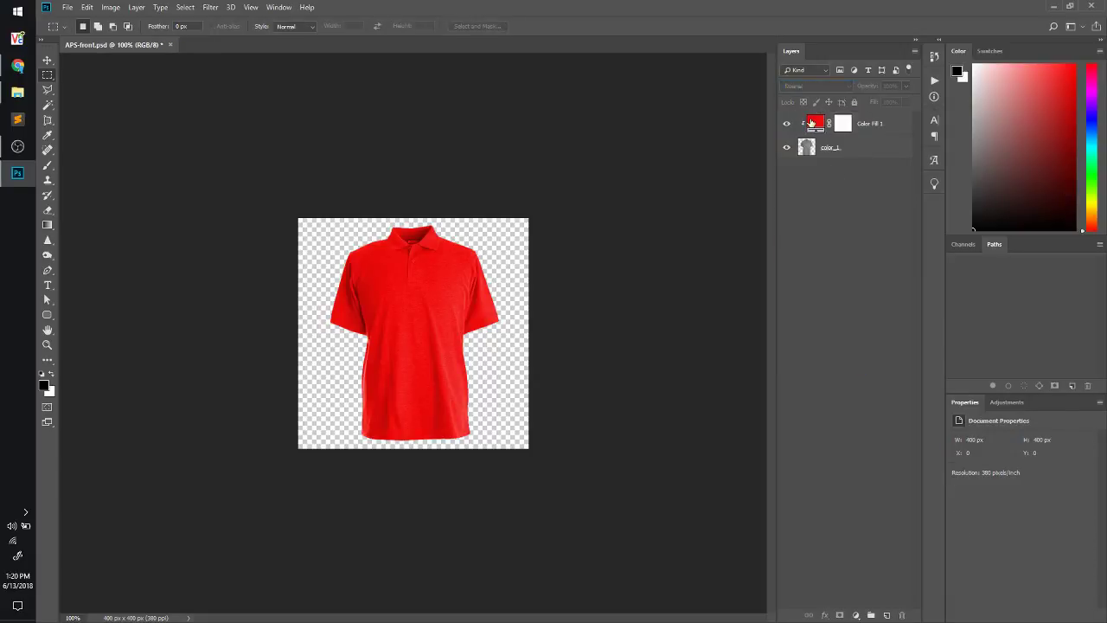
Preview blue, purple and yellow shades for the shirt's Color Fill 1 layer, cancelling the color change
{"action": "double_click", "coordinate": [812, 124]}
{"action": "left_click_drag", "start_coordinate": [248, 141], "coordinate": [862, 227]}
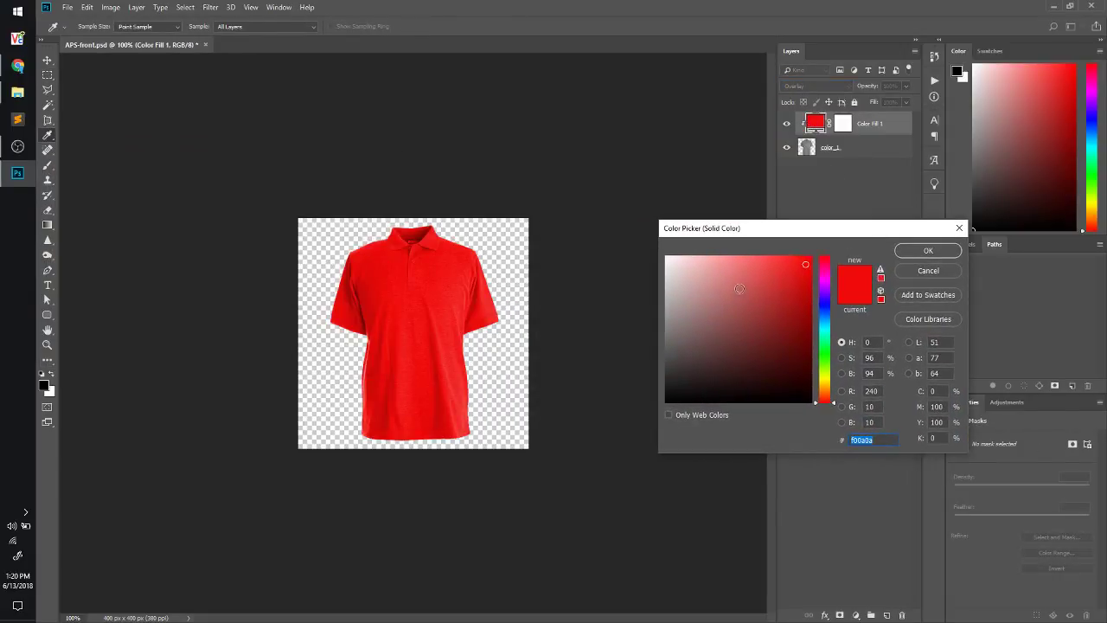
{"action": "mouse_move", "coordinate": [739, 288]}
{"action": "left_mouse_down"}
{"action": "mouse_move", "coordinate": [767, 301]}
{"action": "mouse_move", "coordinate": [770, 288]}
{"action": "left_mouse_up"}
{"action": "left_click", "coordinate": [826, 311]}
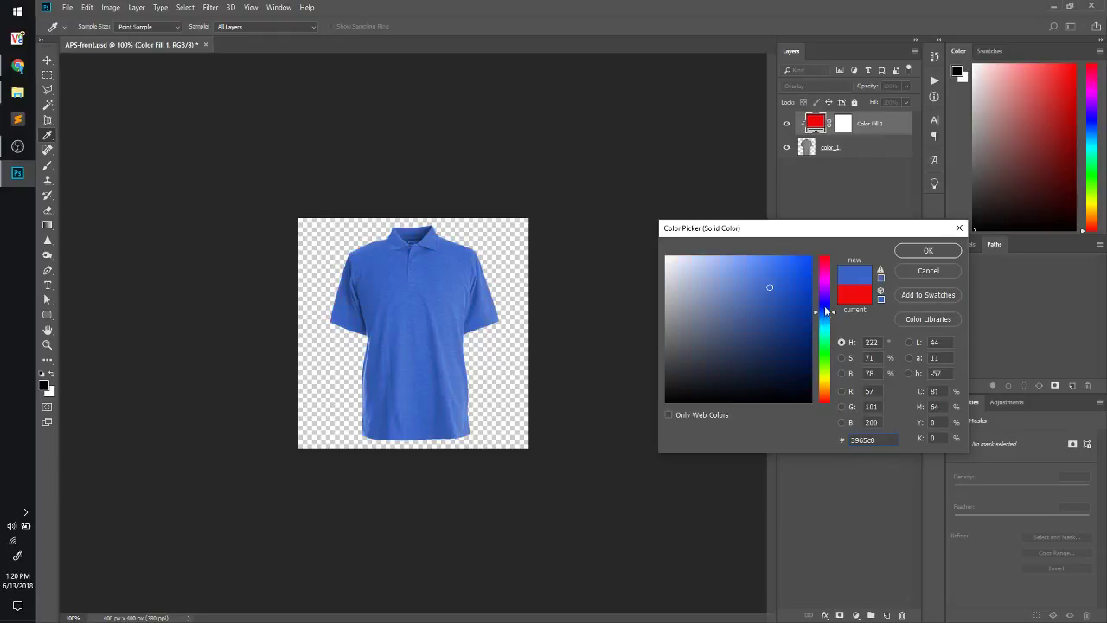
{"action": "left_click_drag", "start_coordinate": [826, 312], "coordinate": [826, 304]}
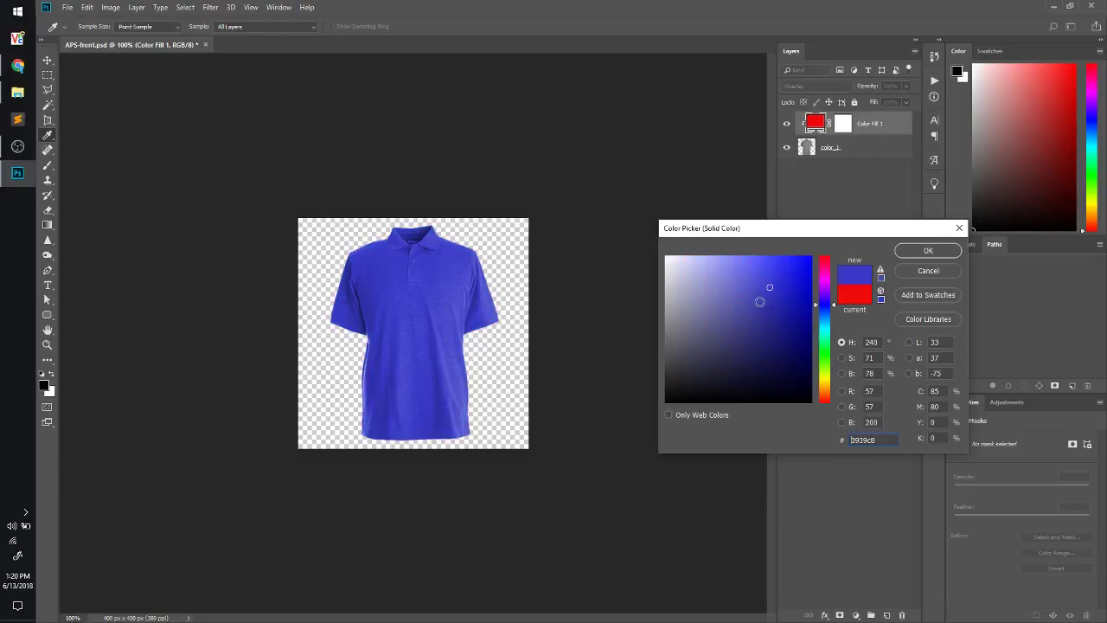
{"action": "left_click", "coordinate": [827, 285]}
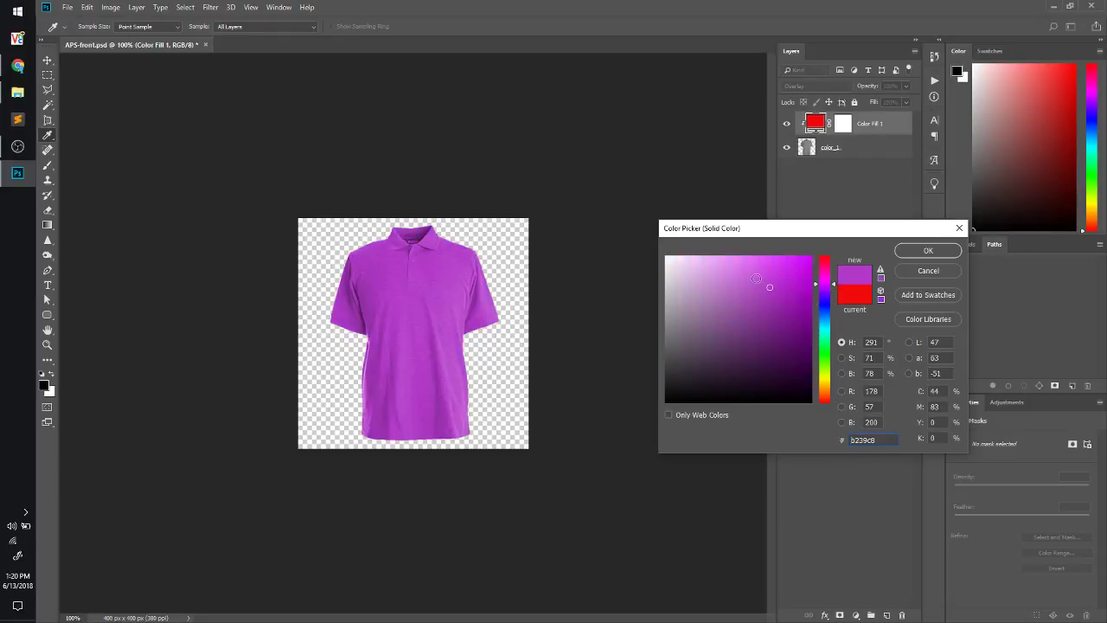
{"action": "left_click", "coordinate": [751, 277]}
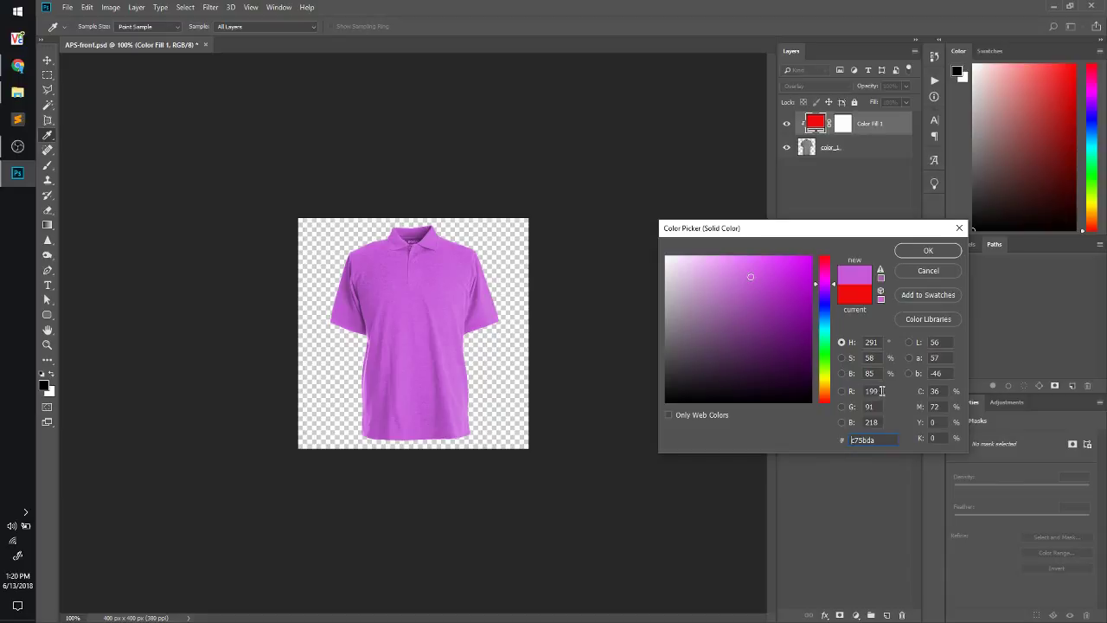
{"action": "left_click_drag", "start_coordinate": [881, 391], "coordinate": [852, 423]}
{"action": "left_click", "coordinate": [828, 381]}
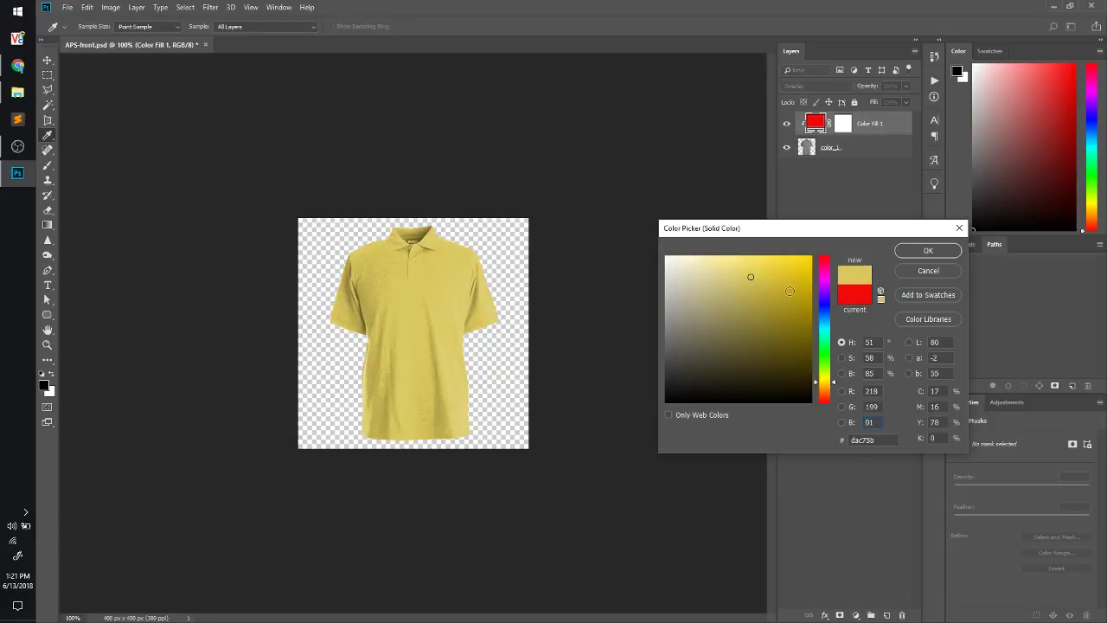
{"action": "left_click", "coordinate": [797, 292]}
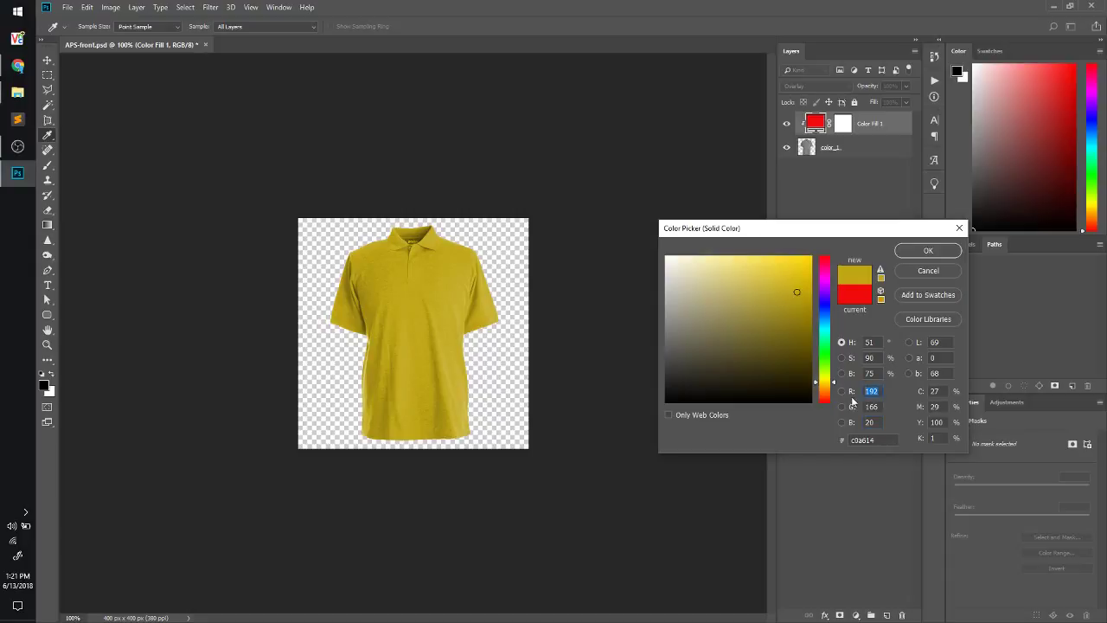
{"action": "left_click", "coordinate": [872, 422]}
{"action": "left_click", "coordinate": [916, 271]}
Close APS-front.psd without saving its changes and minimize Photoshop
{"action": "key", "text": "ctrl+w"}
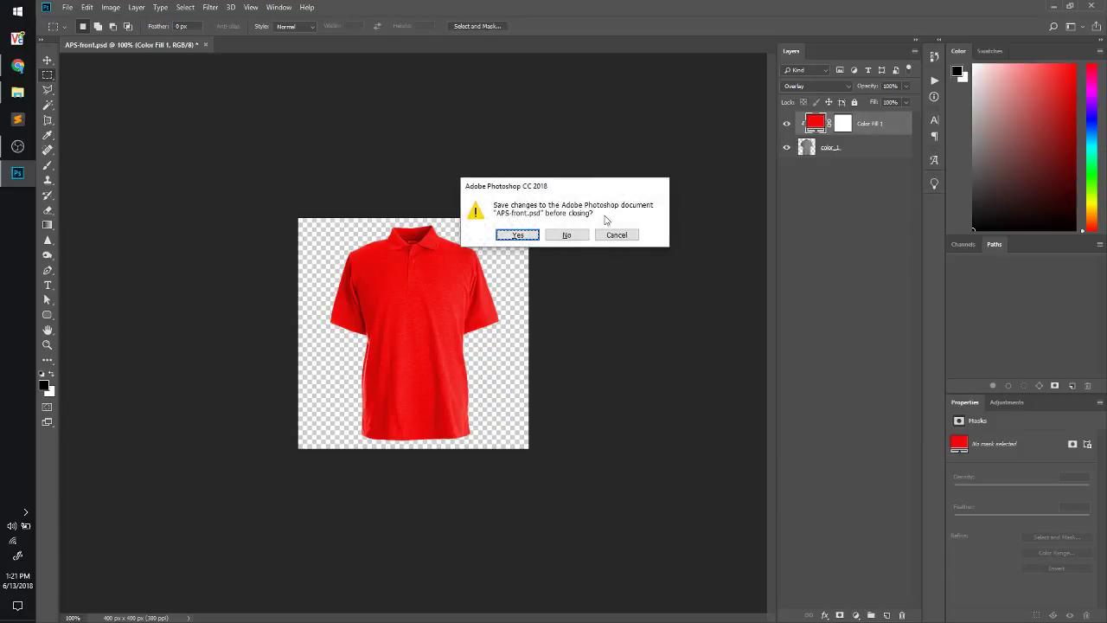
{"action": "left_click", "coordinate": [567, 236]}
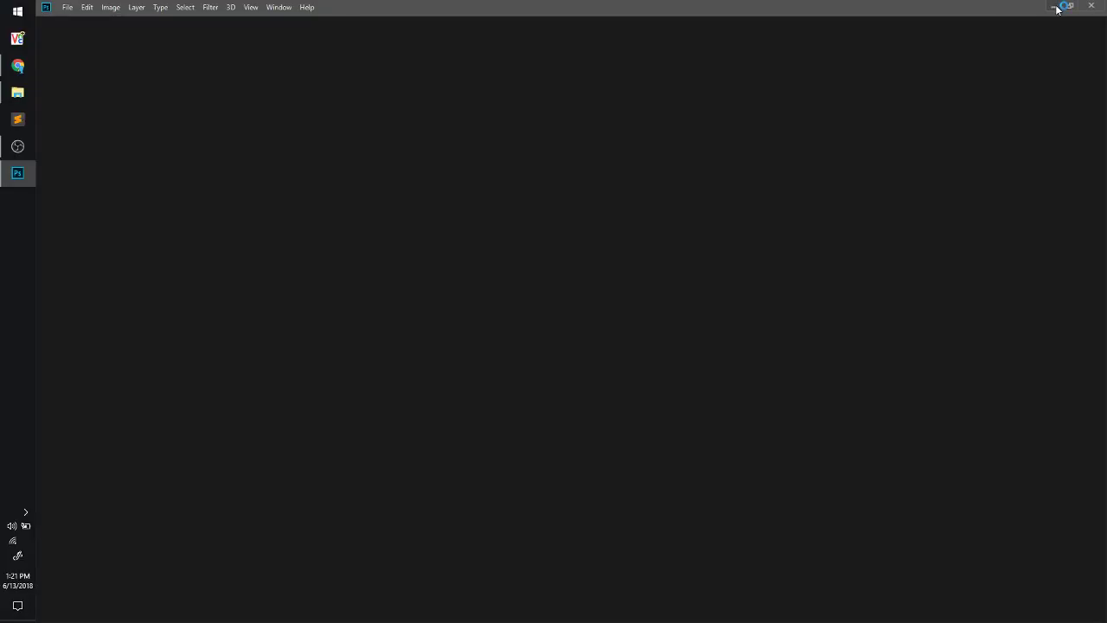
{"action": "left_click", "coordinate": [1057, 9]}
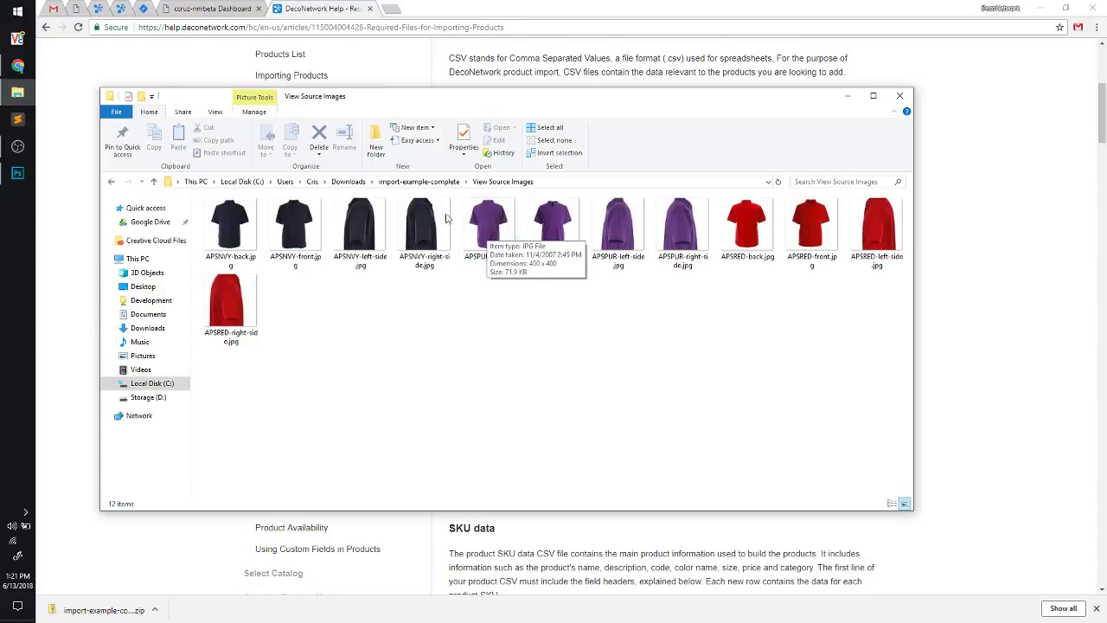
Return to the import-example-complete folder and open example-product-skus.csv in a maximized Excel window
{"action": "left_click", "coordinate": [434, 184]}
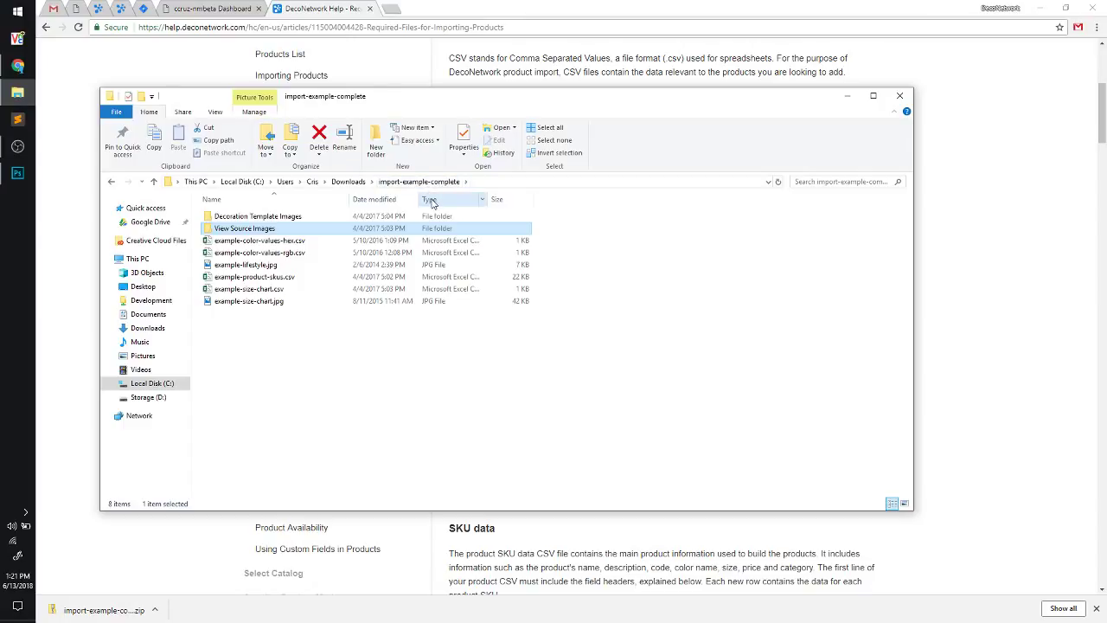
{"action": "left_click", "coordinate": [282, 279]}
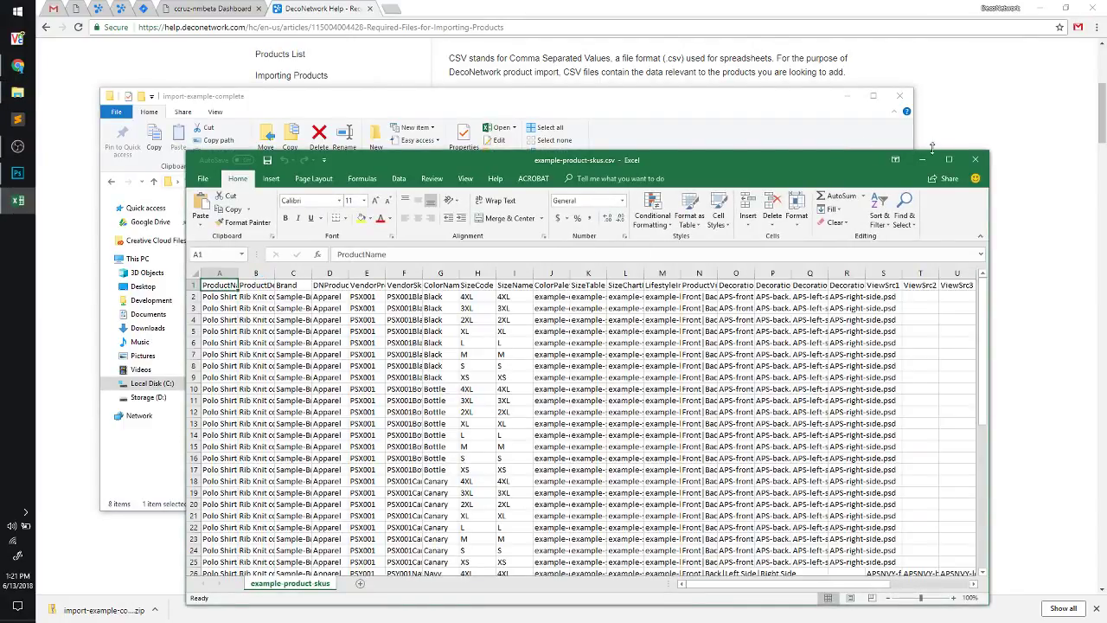
{"action": "left_click", "coordinate": [949, 159]}
Open example-color-values-rgb.csv and example-size-chart.csv from the import-example-complete folder in Excel, returning to the folder
{"action": "left_click", "coordinate": [17, 92]}
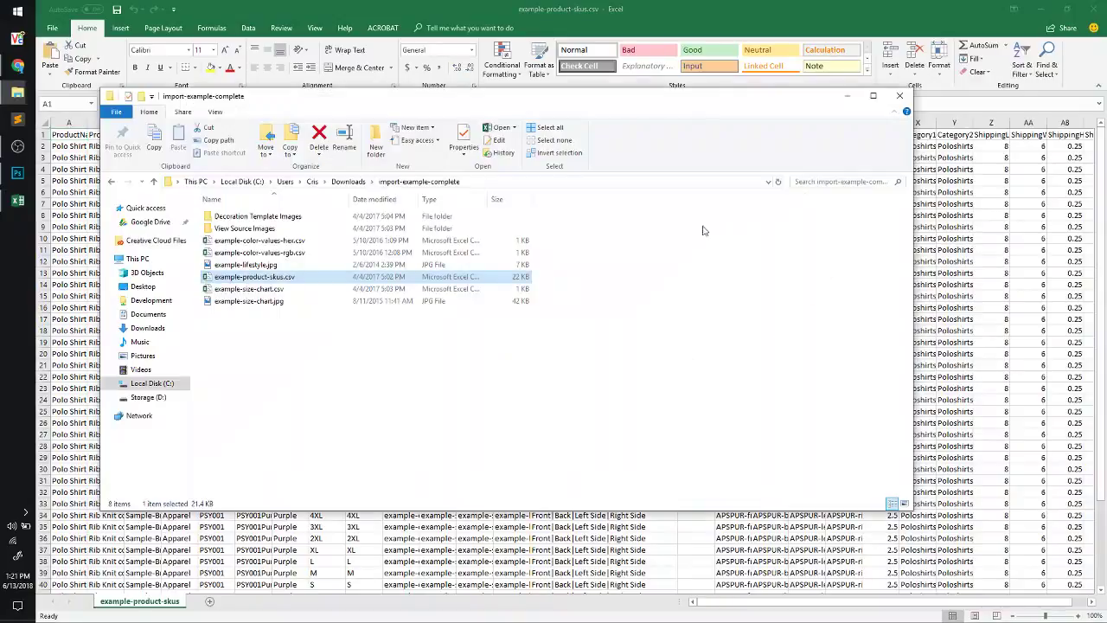
{"action": "left_click", "coordinate": [295, 255]}
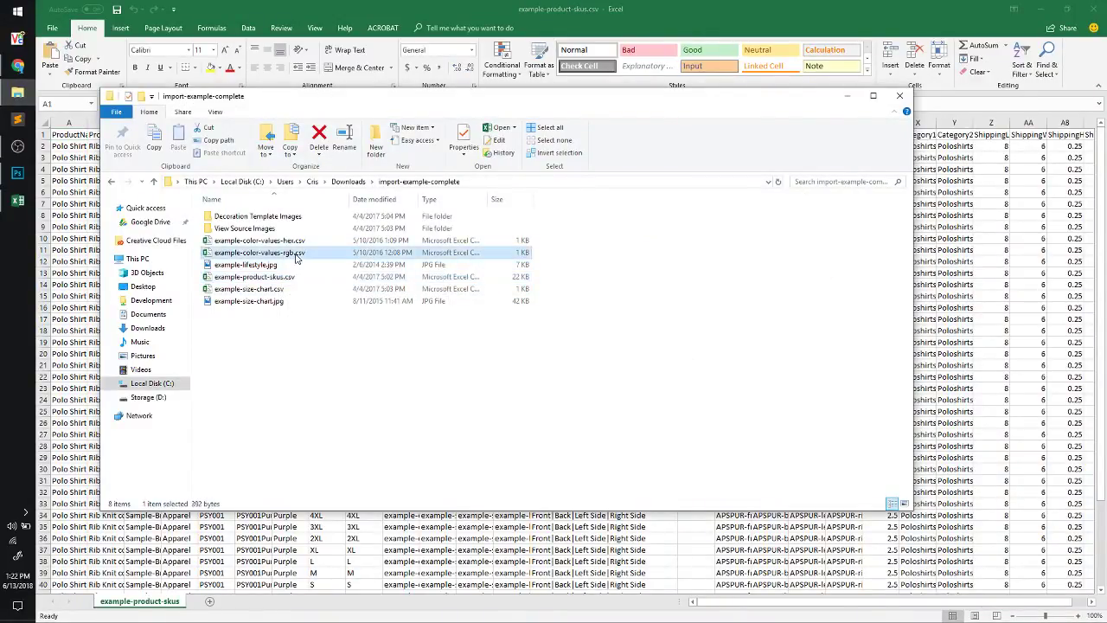
{"action": "key", "text": "alt+Tab"}
{"action": "key", "text": "alt+Tab"}
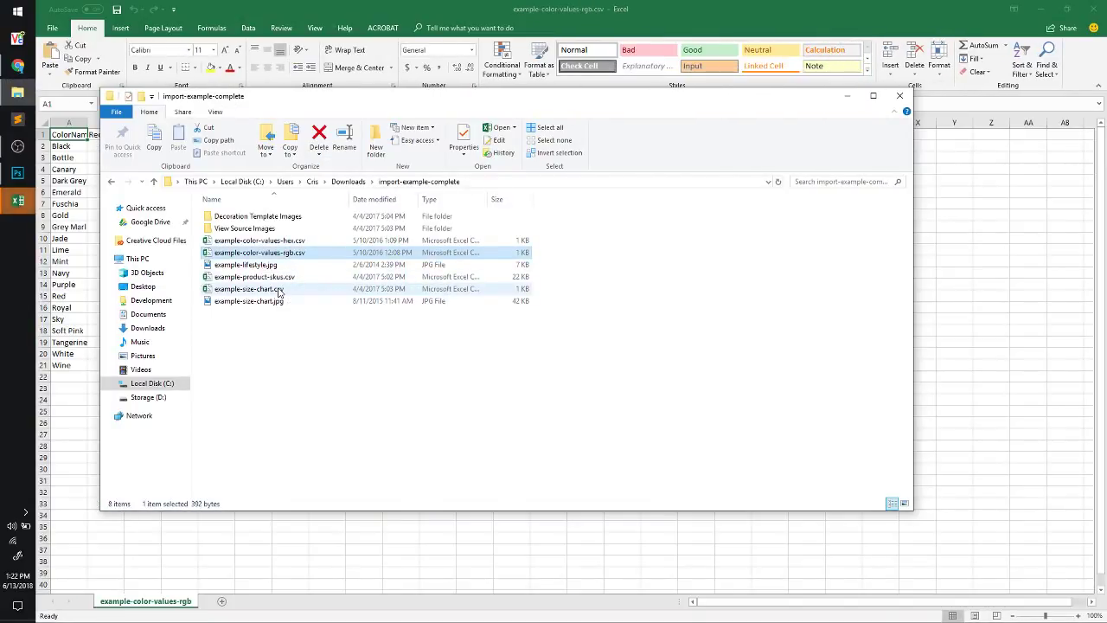
{"action": "double_click", "coordinate": [278, 291]}
{"action": "key", "text": "alt+Tab"}
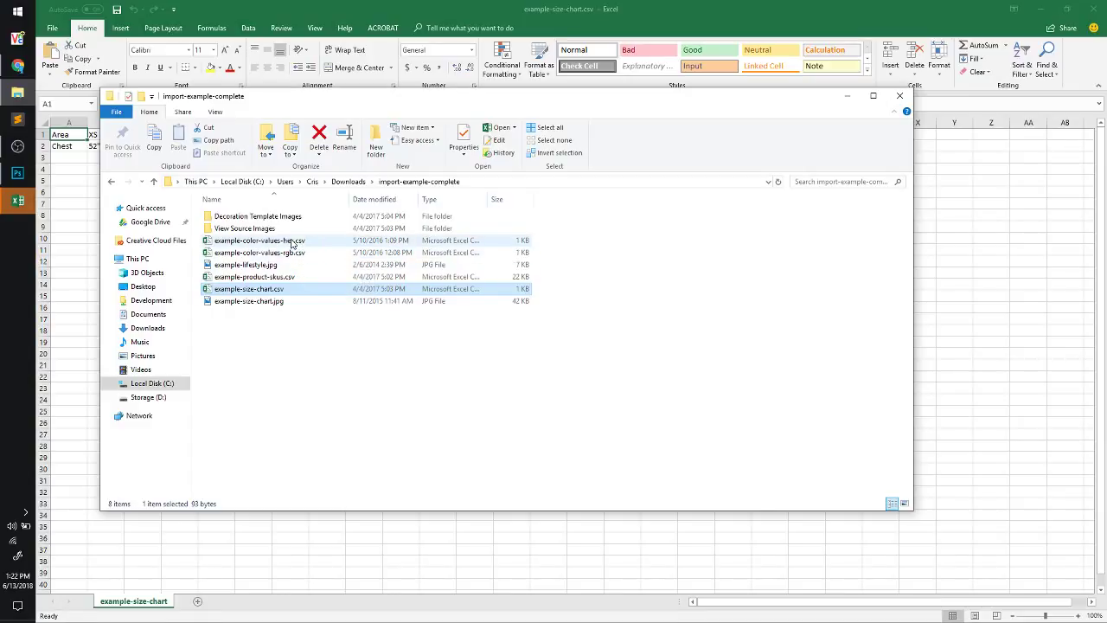
Switch to the example-product-skus.csv workbook and autofit the width of all its columns
{"action": "mouse_move", "coordinate": [17, 200]}
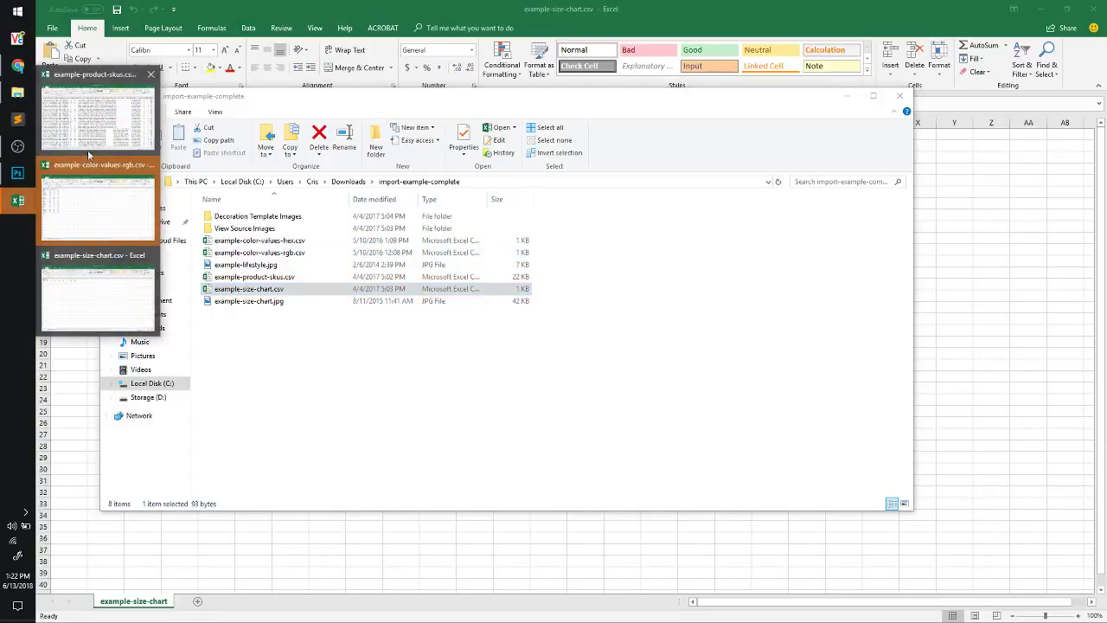
{"action": "left_click", "coordinate": [86, 123]}
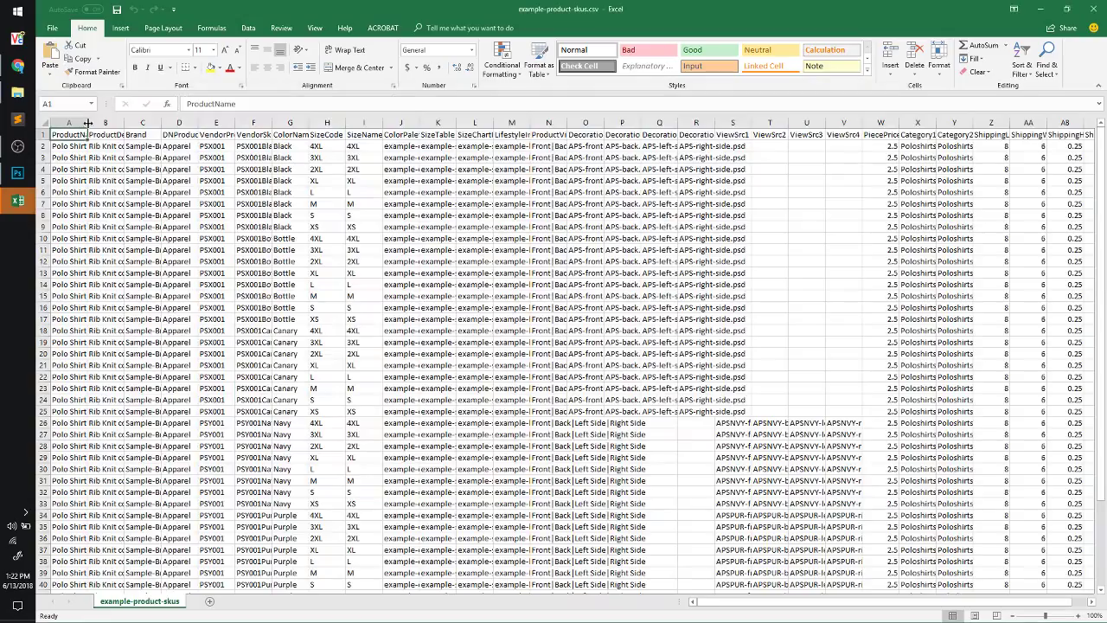
{"action": "left_click", "coordinate": [40, 123]}
{"action": "left_click", "coordinate": [938, 65]}
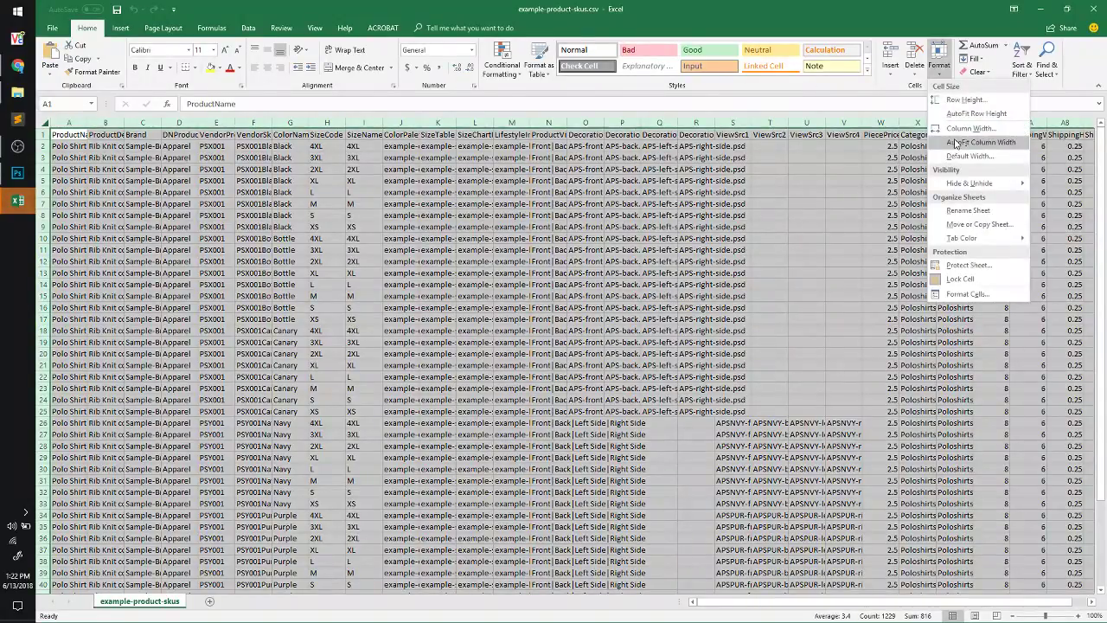
{"action": "left_click", "coordinate": [955, 137]}
{"action": "left_click", "coordinate": [484, 227]}
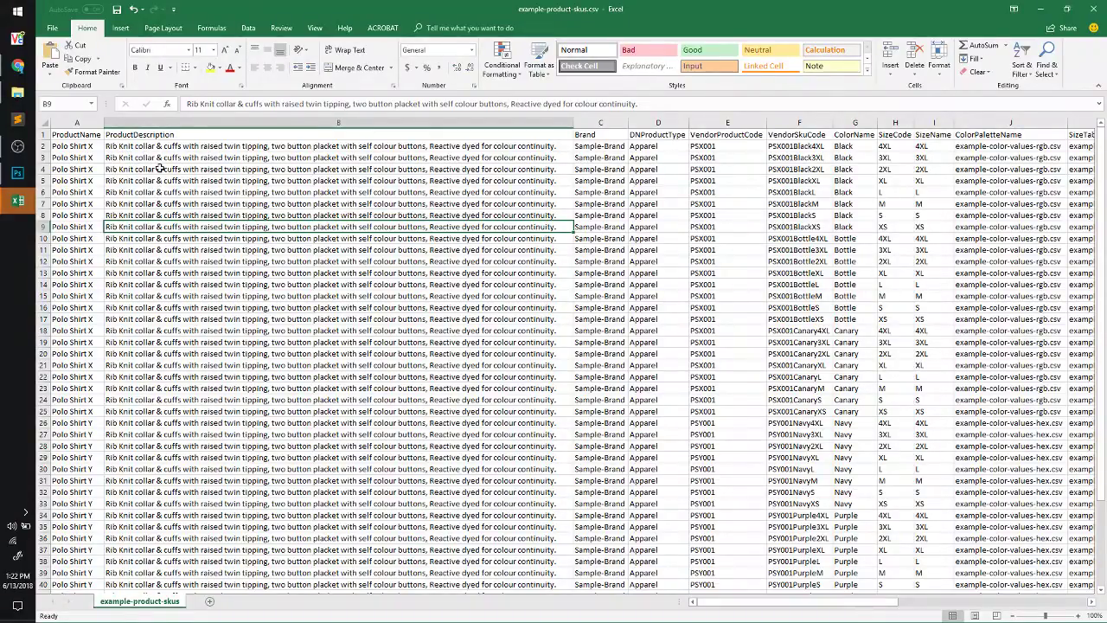
Format header row 1 with bold text, a black fill and a white font color
{"action": "left_click", "coordinate": [42, 135]}
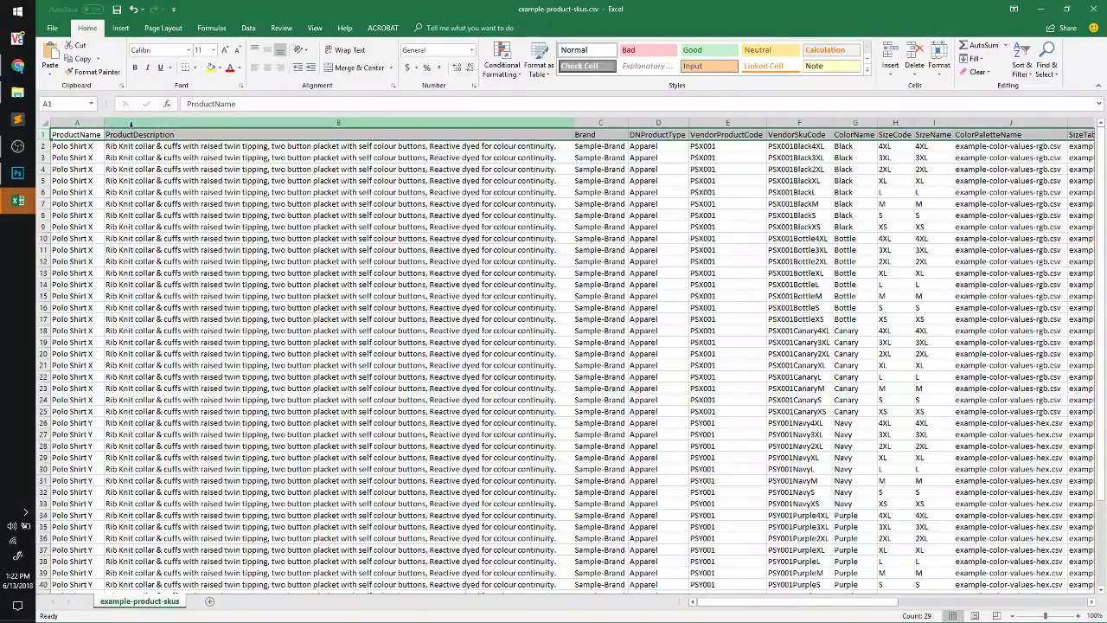
{"action": "left_click", "coordinate": [134, 68]}
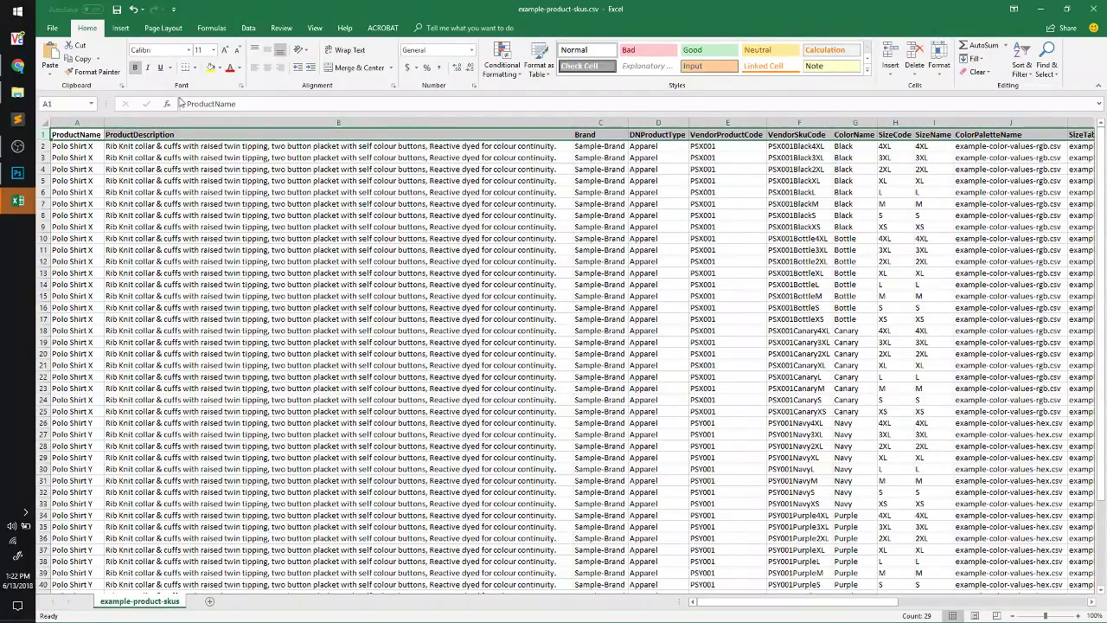
{"action": "left_click", "coordinate": [220, 69]}
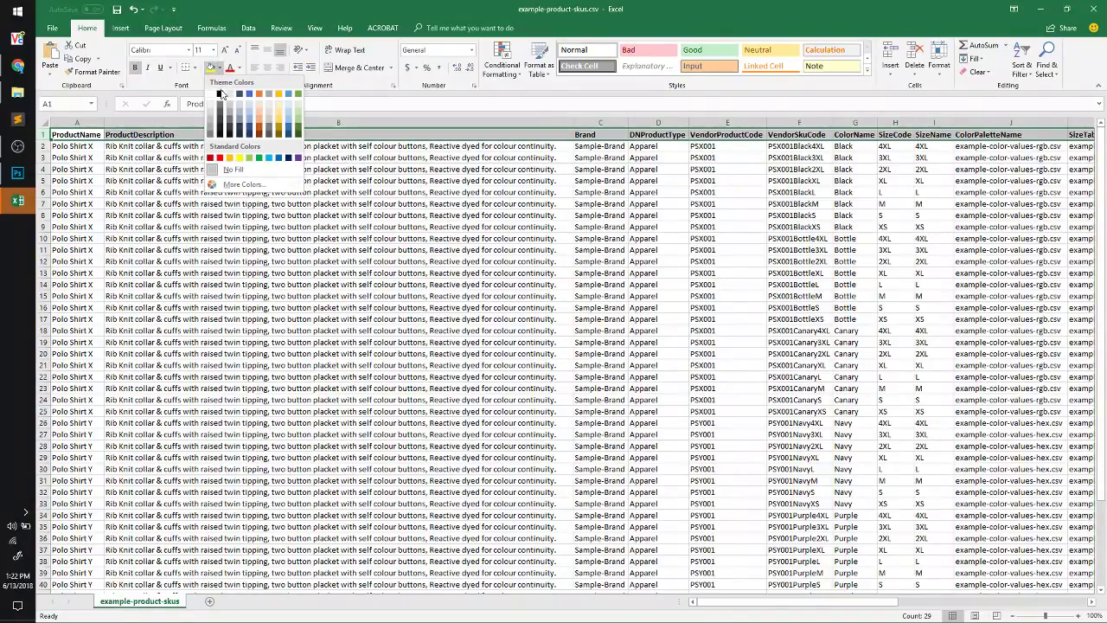
{"action": "left_click", "coordinate": [221, 94]}
{"action": "left_click", "coordinate": [238, 69]}
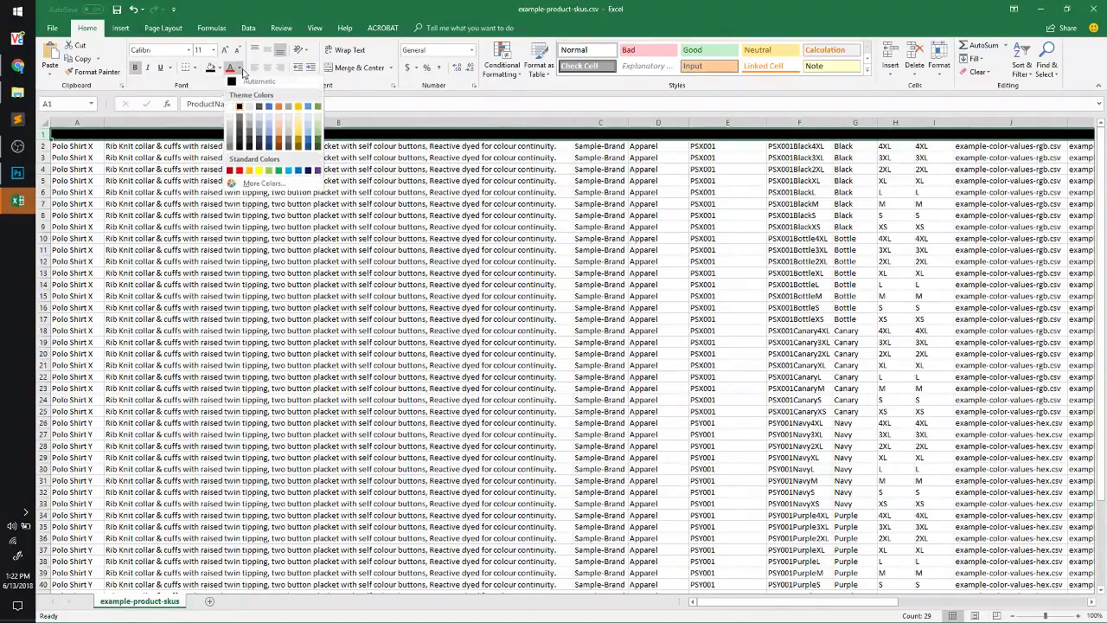
{"action": "left_click", "coordinate": [231, 109]}
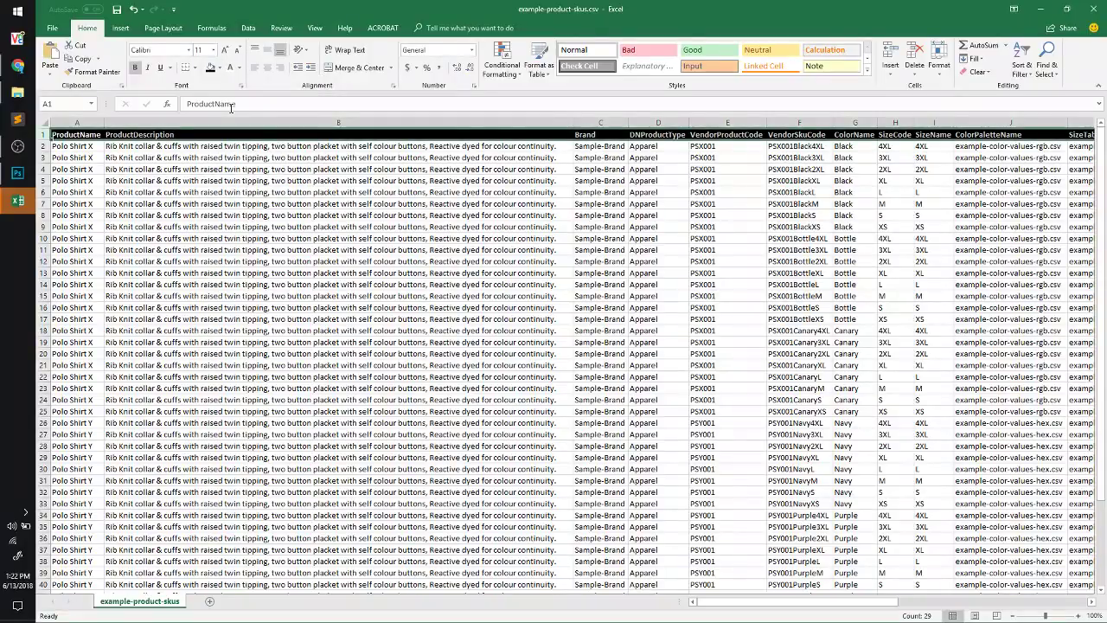
{"action": "left_click", "coordinate": [209, 170]}
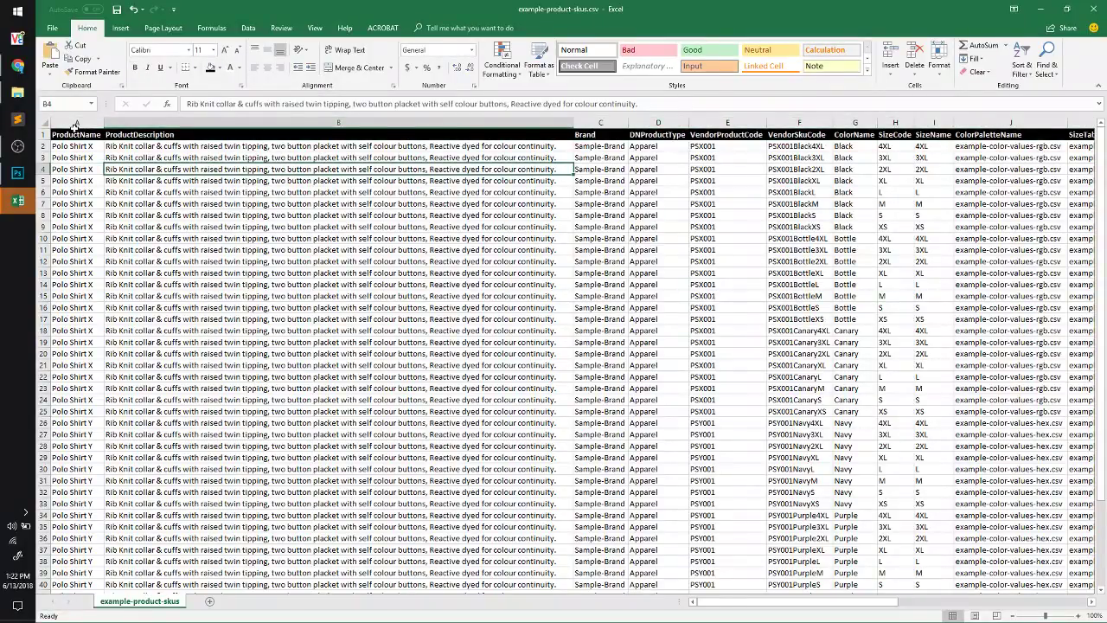
Examine the header row and the Polo Shirt X and Polo Shirt Y product rows in the SKU sheet
{"action": "left_click", "coordinate": [43, 134]}
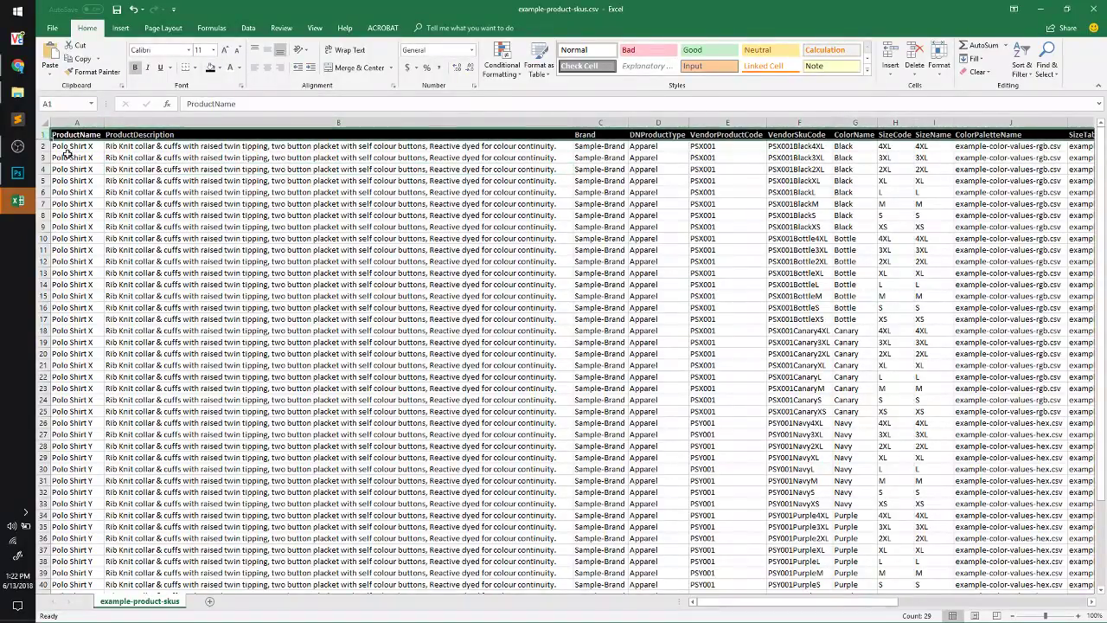
{"action": "left_click", "coordinate": [66, 155]}
{"action": "scroll", "coordinate": [262, 205], "scroll_direction": "down", "scroll_amount": 9}
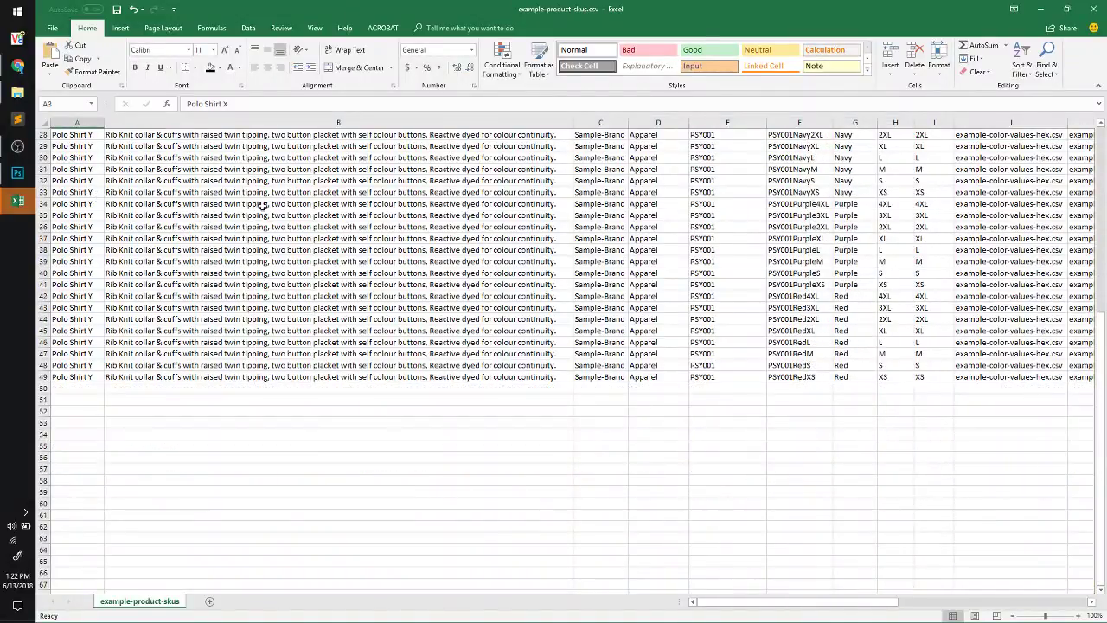
{"action": "scroll", "coordinate": [262, 205], "scroll_direction": "up", "scroll_amount": 9}
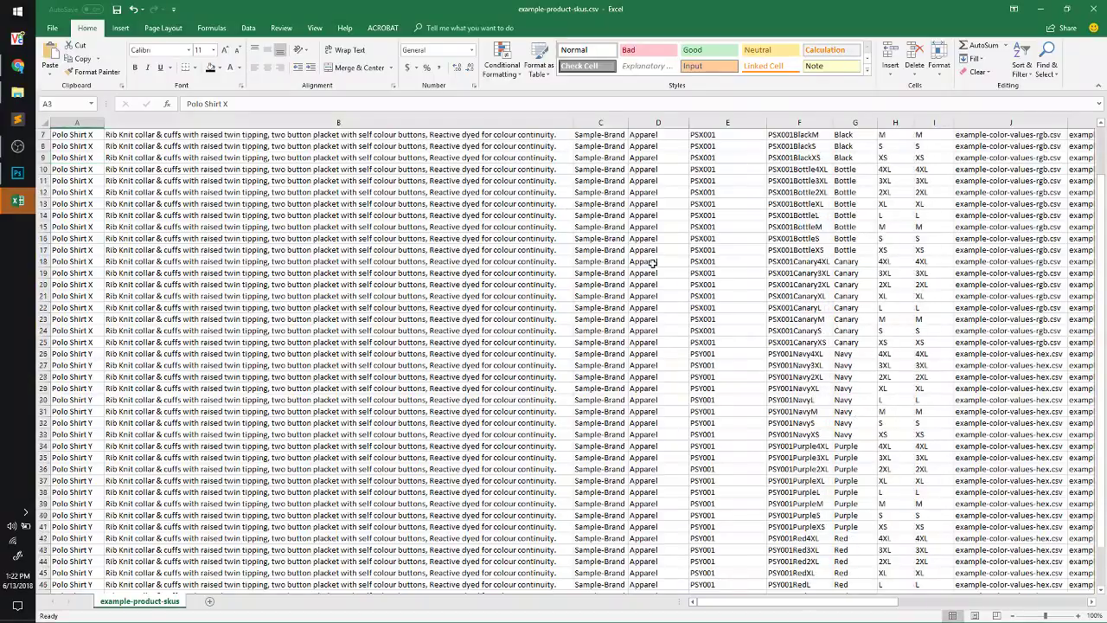
{"action": "scroll", "coordinate": [606, 229], "scroll_direction": "down", "scroll_amount": 3}
{"action": "scroll", "coordinate": [640, 255], "scroll_direction": "up", "scroll_amount": 3}
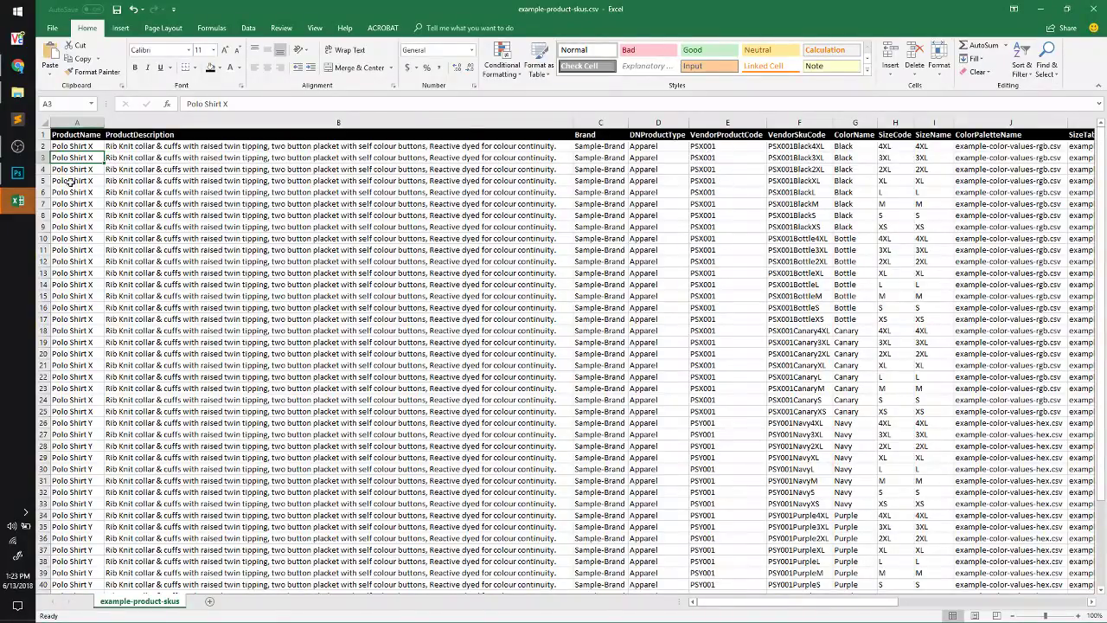
{"action": "left_click", "coordinate": [90, 147]}
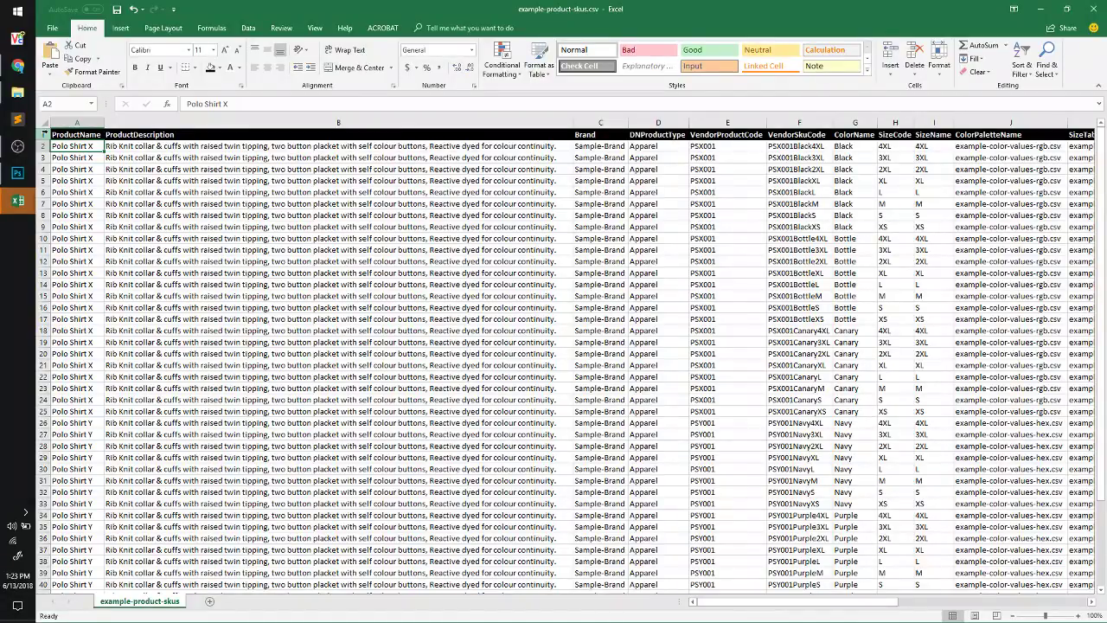
{"action": "scroll", "coordinate": [247, 298], "scroll_direction": "down", "scroll_amount": 5}
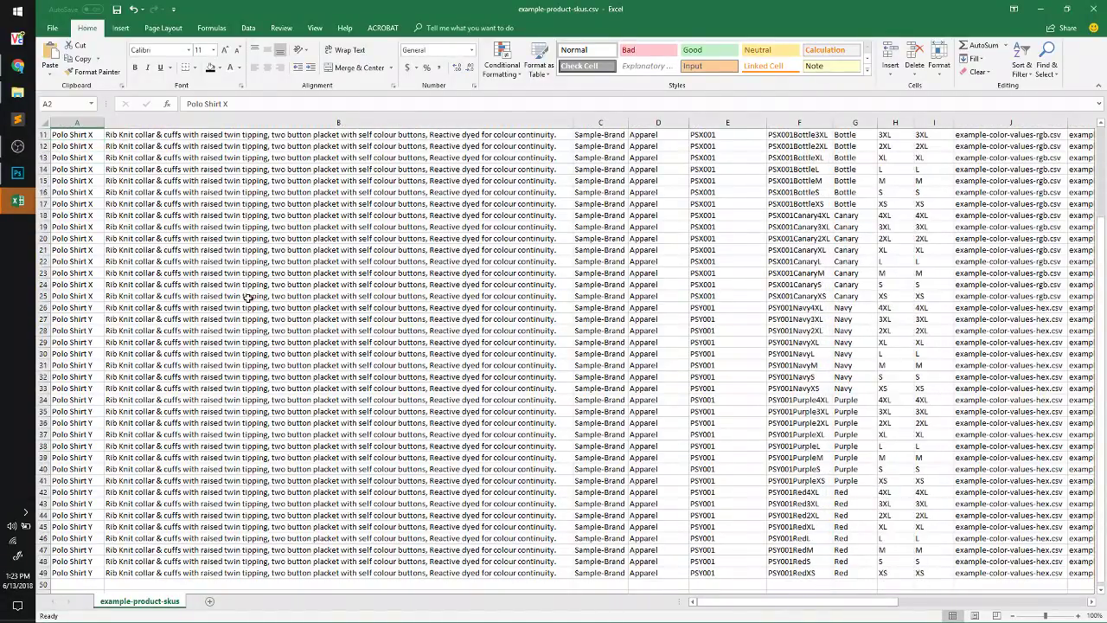
{"action": "scroll", "coordinate": [247, 297], "scroll_direction": "up", "scroll_amount": 4}
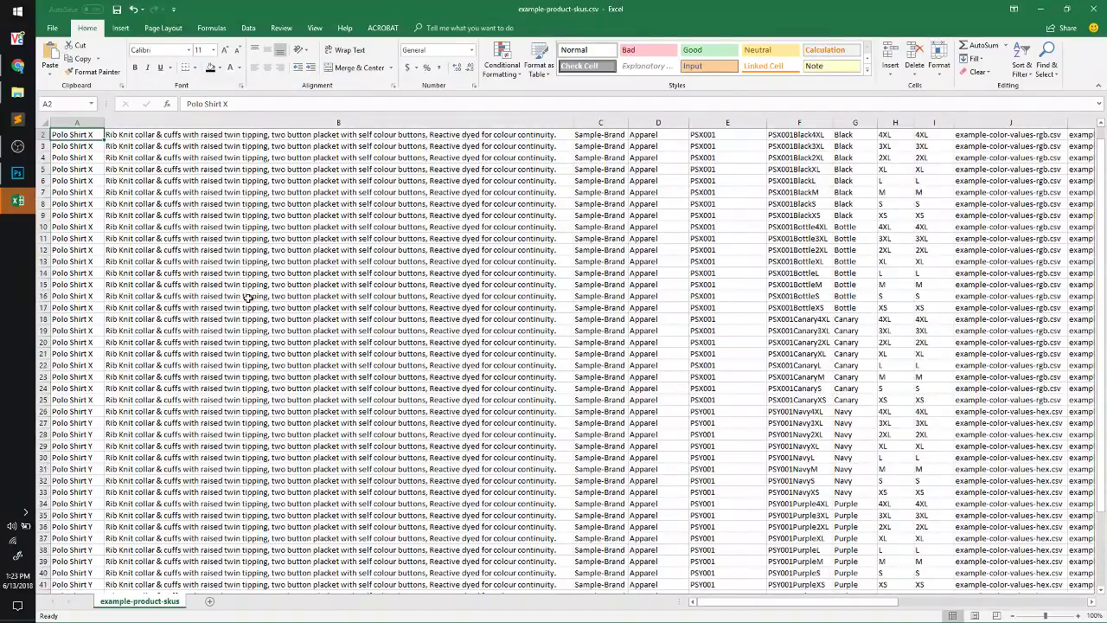
{"action": "scroll", "coordinate": [95, 165], "scroll_direction": "up", "scroll_amount": 1}
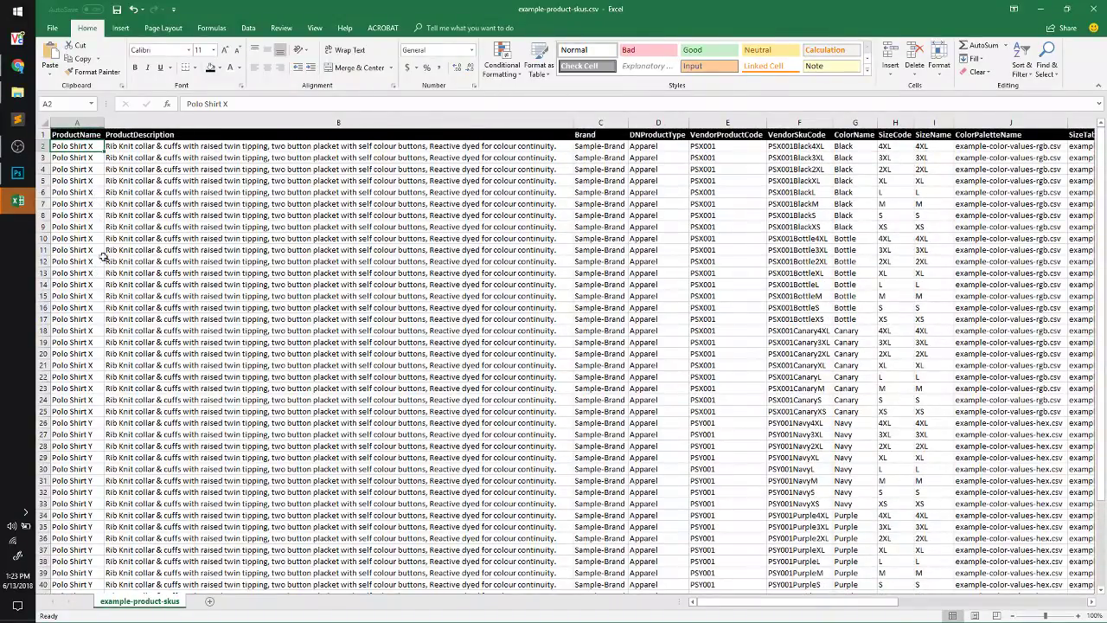
{"action": "scroll", "coordinate": [268, 322], "scroll_direction": "down", "scroll_amount": 3}
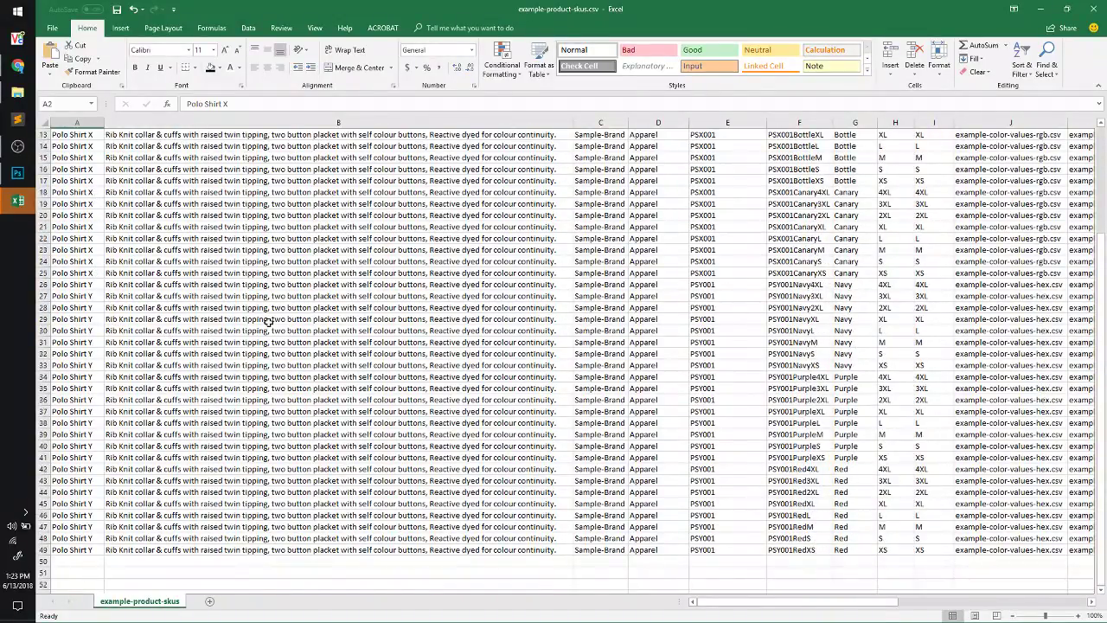
Compare the Polo Shirt X and Polo Shirt Y row groups in the SKU sheet, then inspect the SKU entry in row 2
{"action": "scroll", "coordinate": [269, 322], "scroll_direction": "up", "scroll_amount": 4}
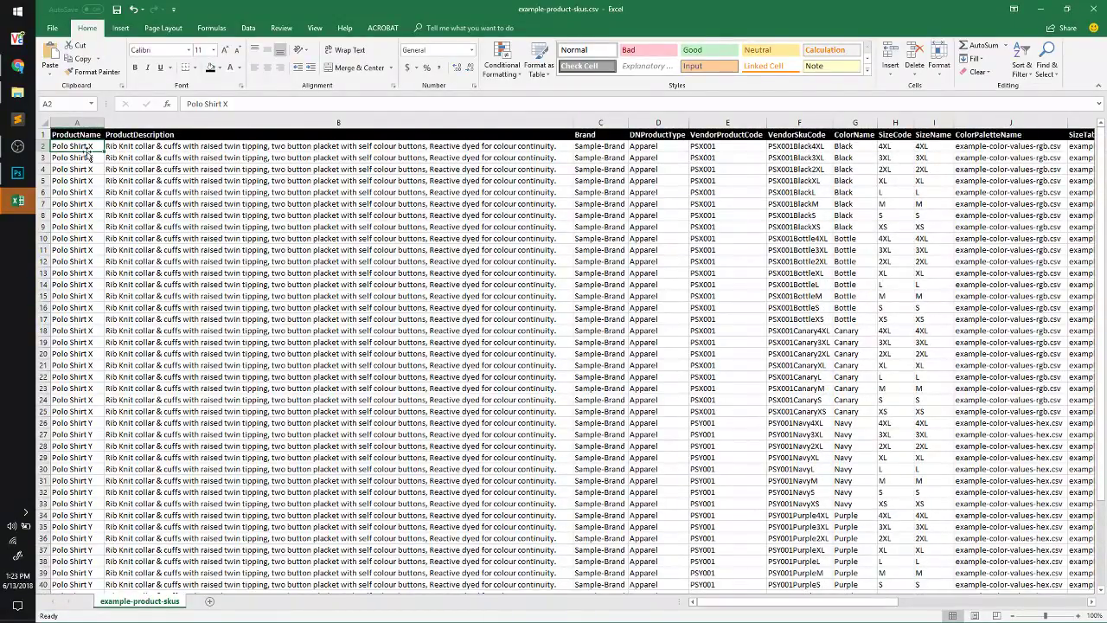
{"action": "left_click", "coordinate": [92, 422]}
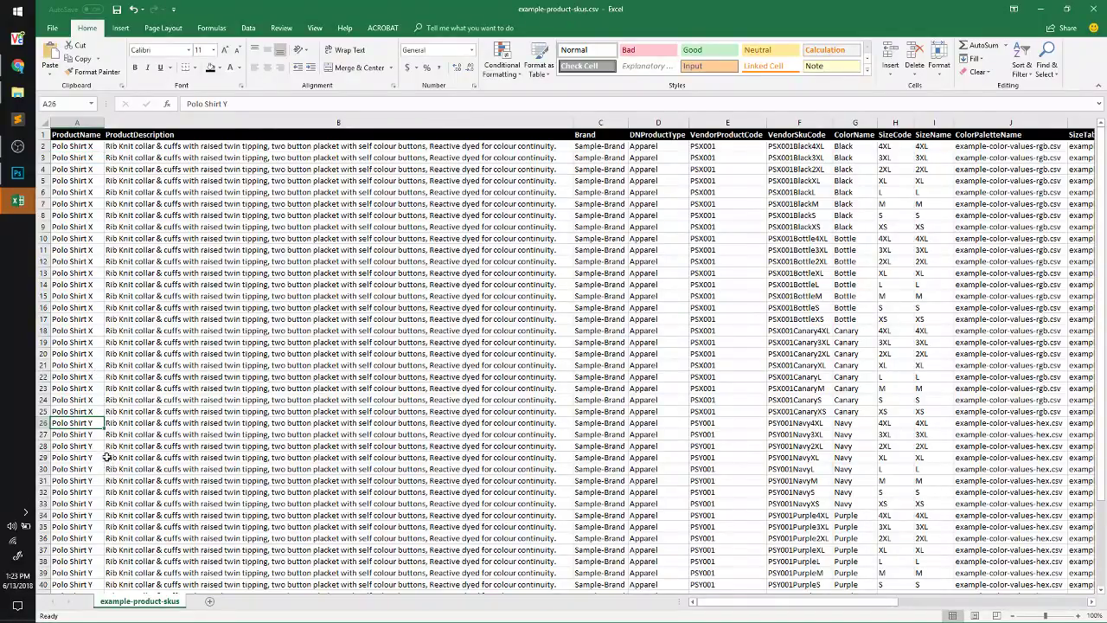
{"action": "left_click_drag", "start_coordinate": [83, 411], "coordinate": [930, 148]}
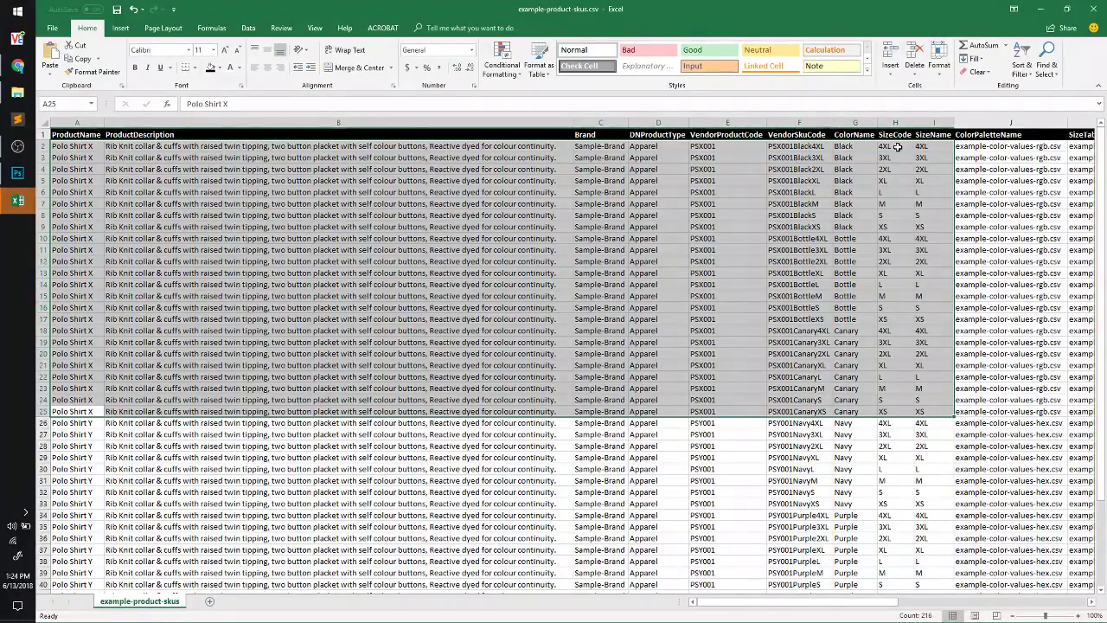
{"action": "left_click", "coordinate": [714, 192]}
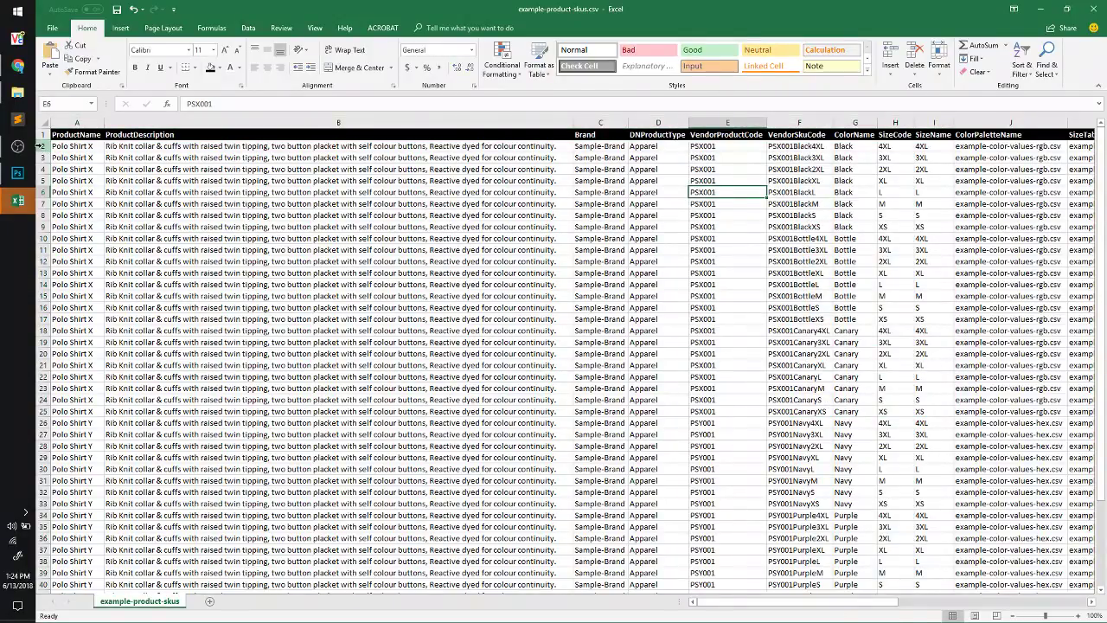
{"action": "left_click", "coordinate": [40, 146]}
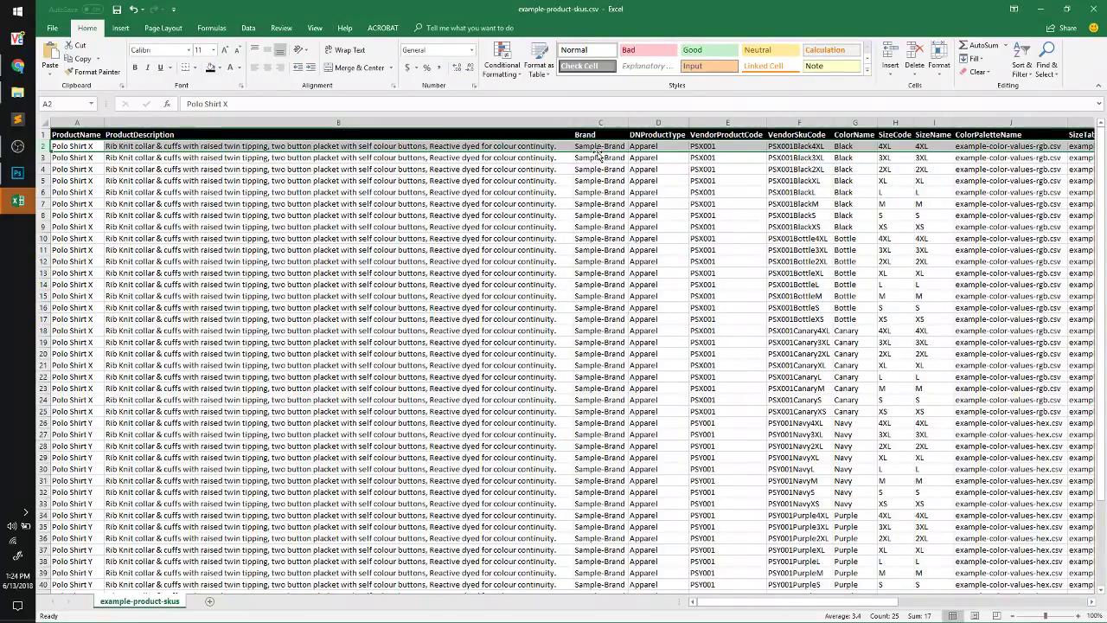
{"action": "left_click", "coordinate": [785, 147]}
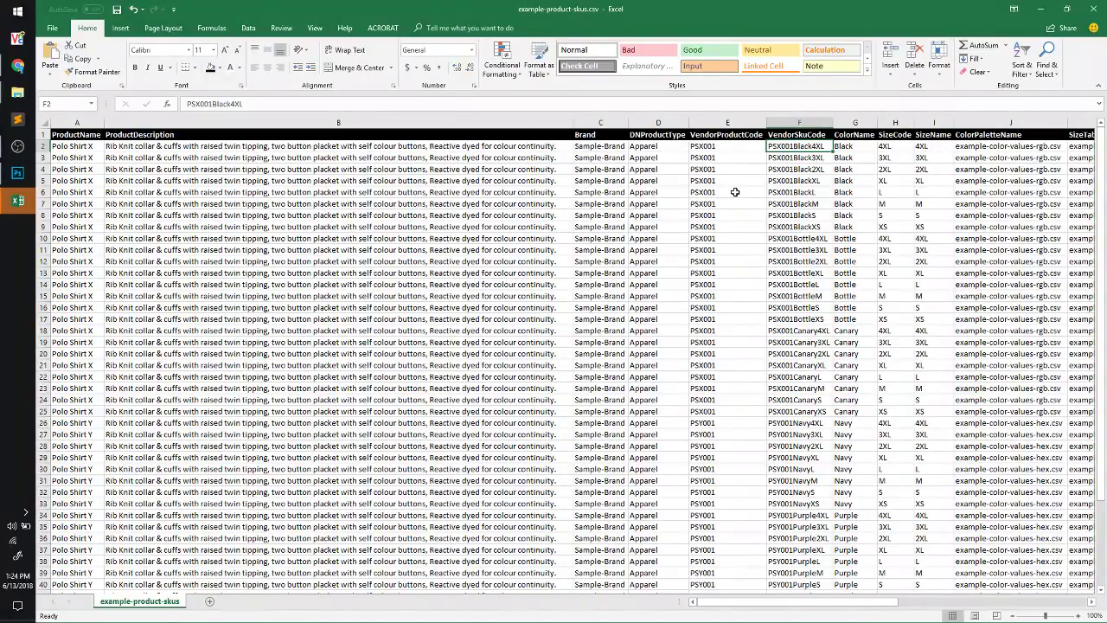
Examine the ProductName, ProductDescription, Brand and DNProductType values of the product in row 2
{"action": "left_click", "coordinate": [86, 148]}
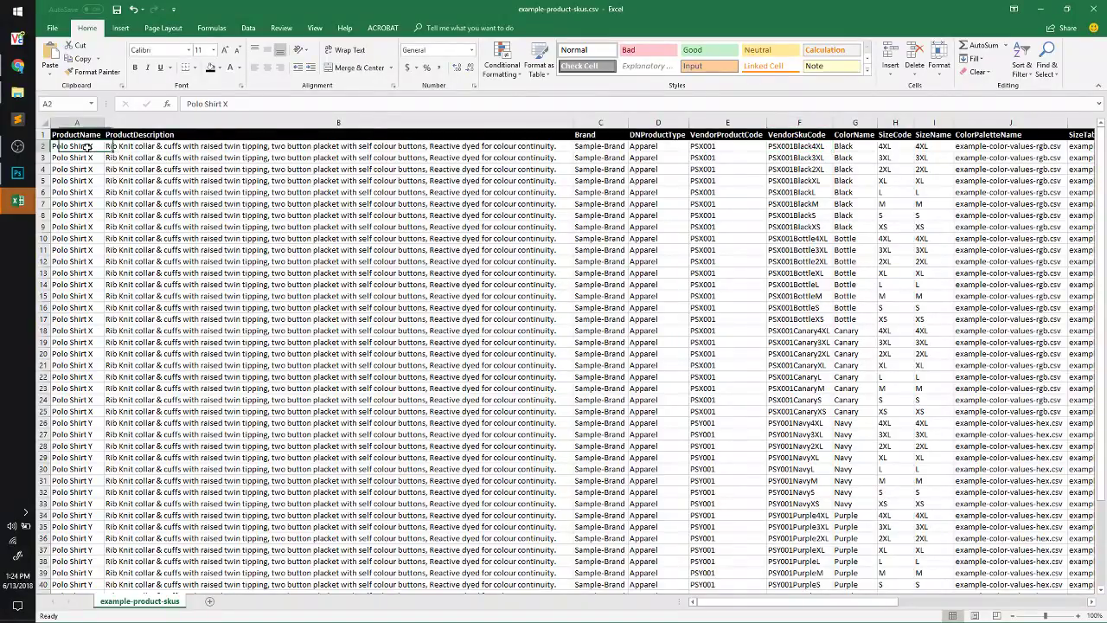
{"action": "left_click", "coordinate": [156, 148]}
{"action": "left_click", "coordinate": [595, 147]}
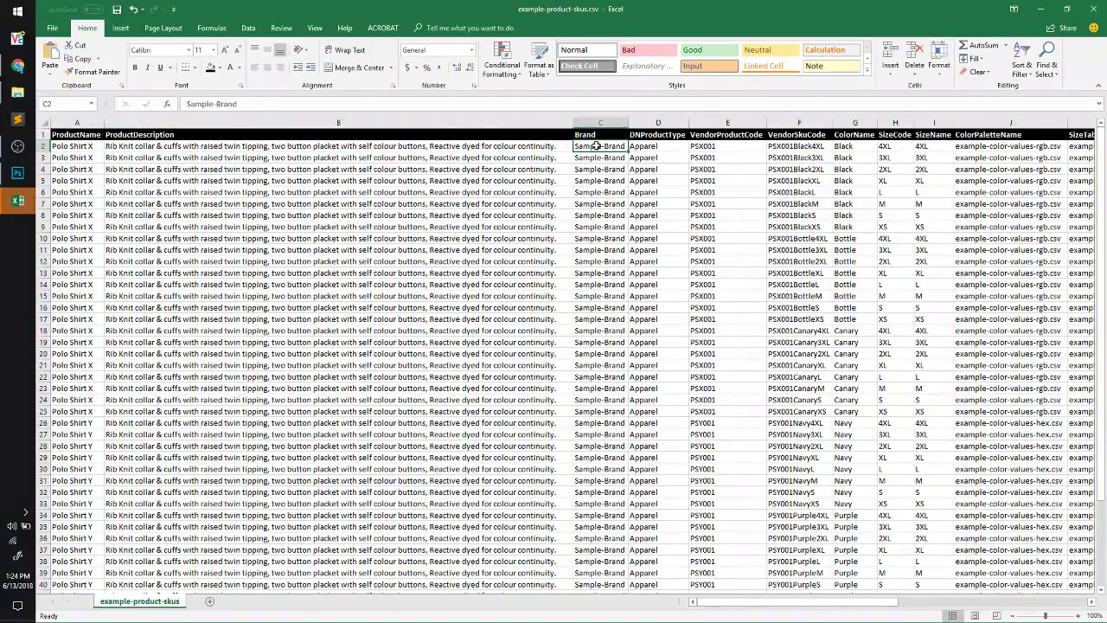
{"action": "left_click", "coordinate": [667, 131]}
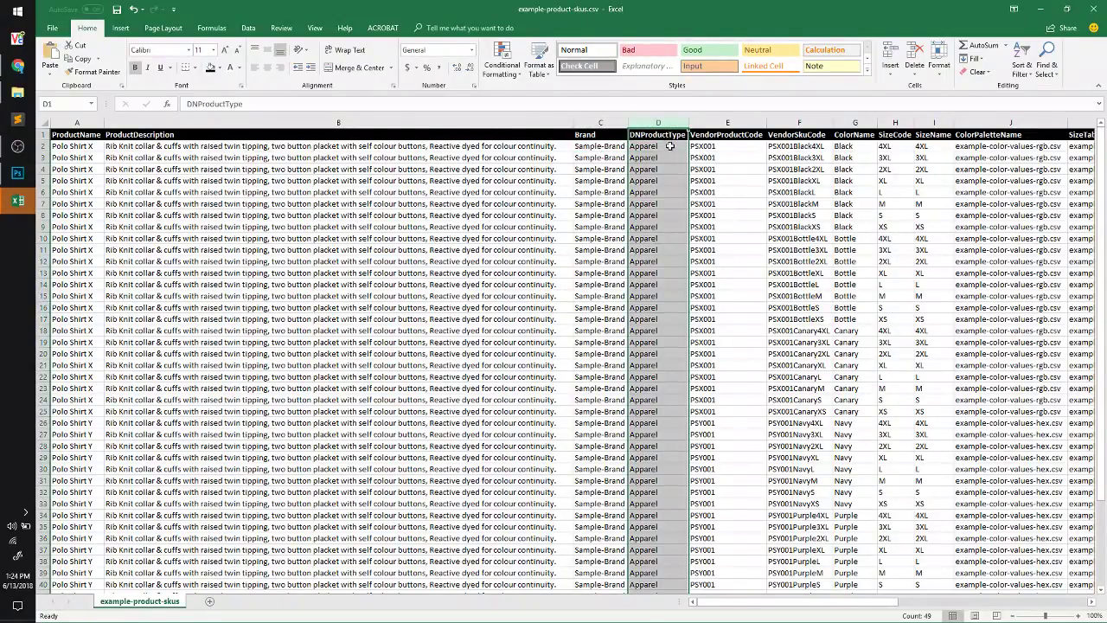
{"action": "left_click", "coordinate": [670, 146]}
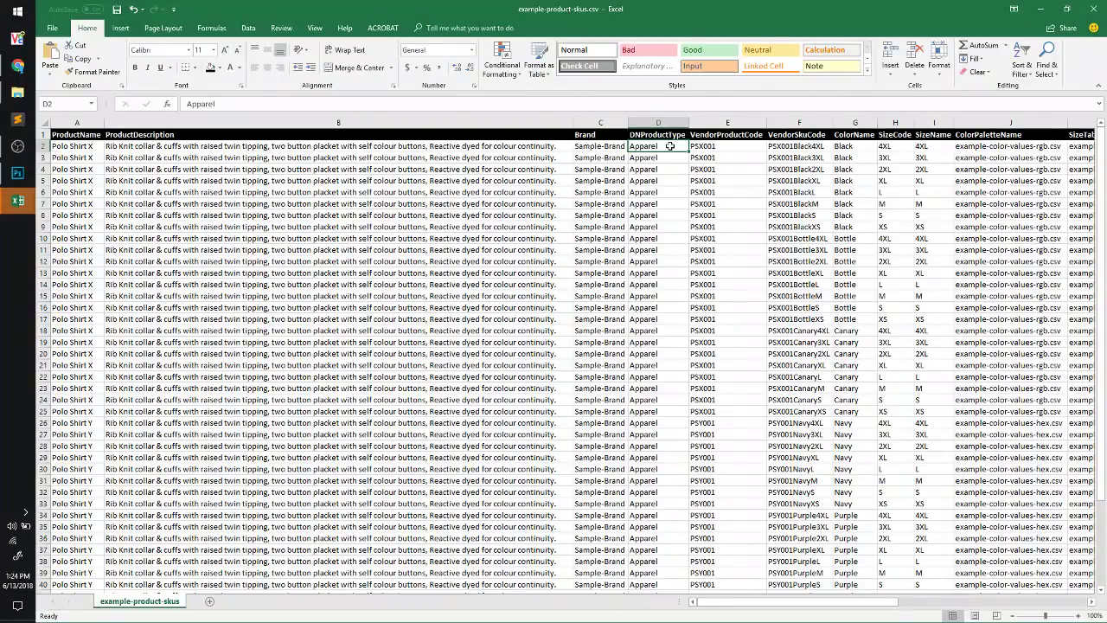
Switch to the DecoNetwork admin site in Chrome and add the free Product Defaults app from the Products section
{"action": "key", "text": "alt+Tab"}
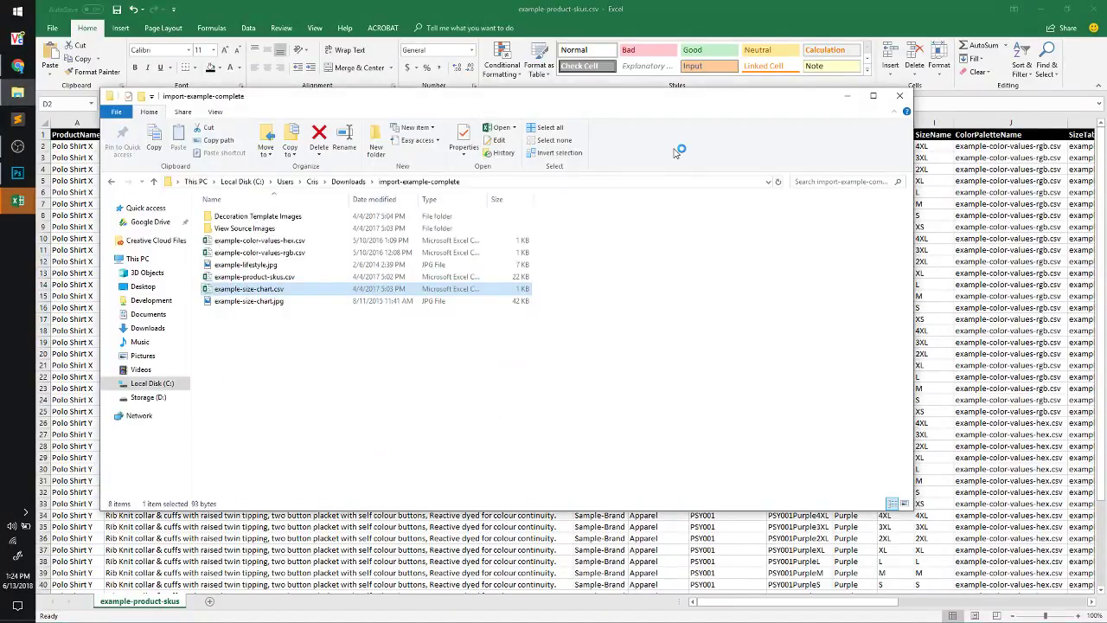
{"action": "key", "text": "alt+Tab"}
{"action": "left_click", "coordinate": [17, 64]}
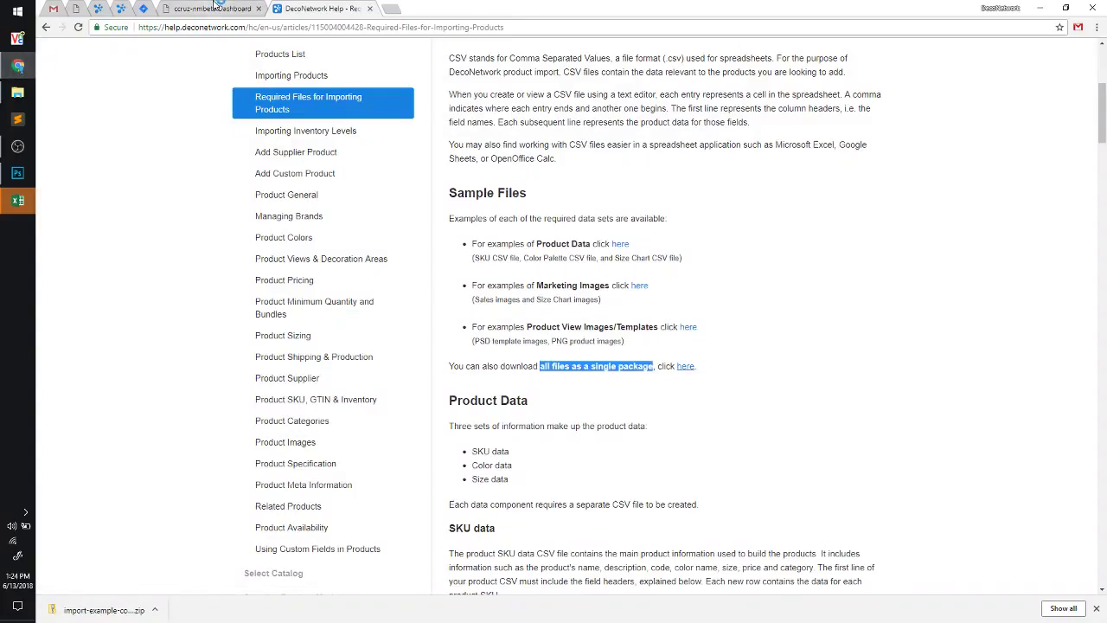
{"action": "left_click", "coordinate": [212, 9]}
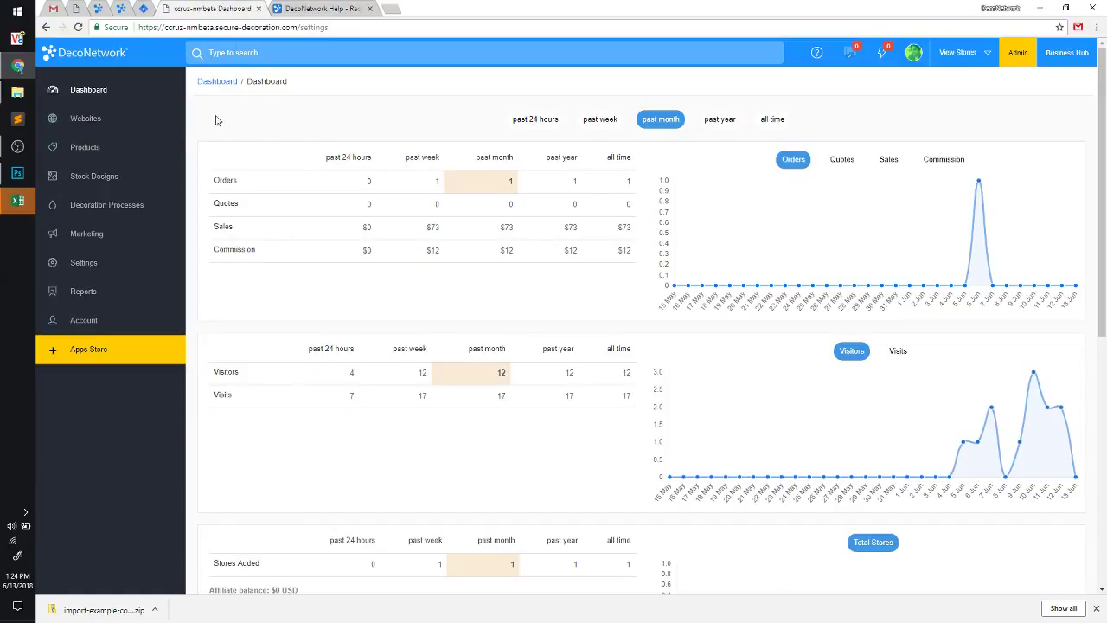
{"action": "left_click", "coordinate": [109, 153]}
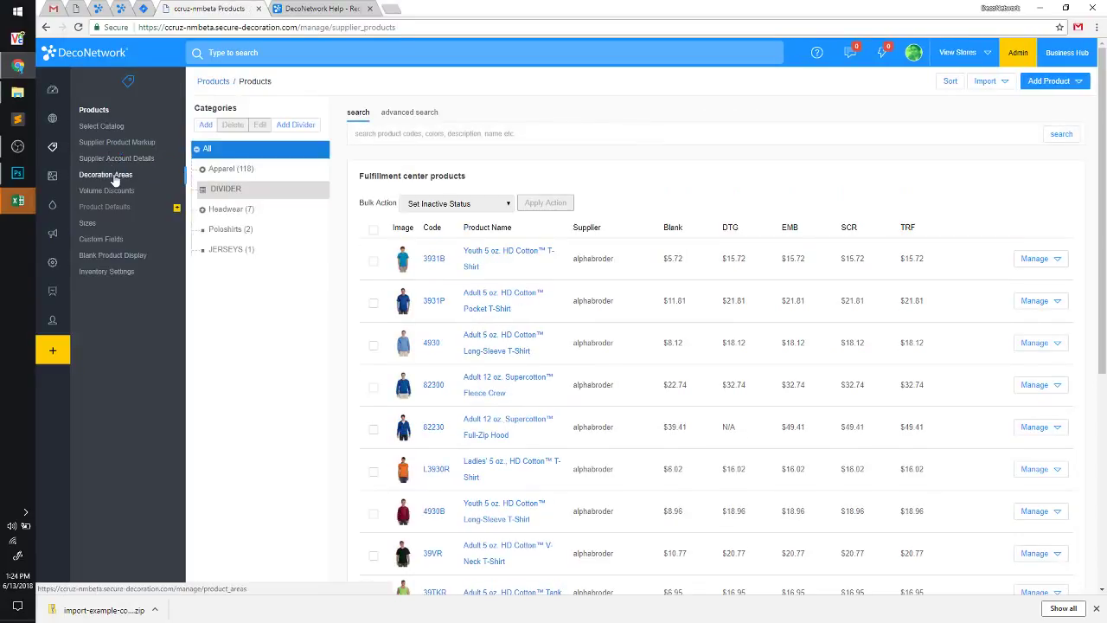
{"action": "left_click", "coordinate": [107, 205]}
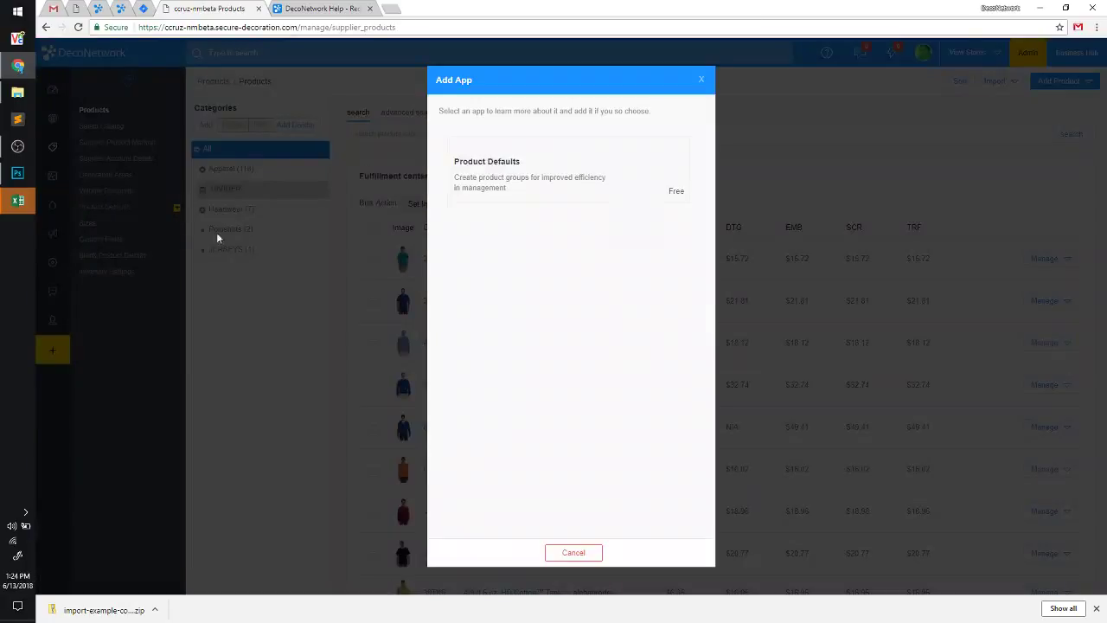
{"action": "left_click", "coordinate": [578, 213]}
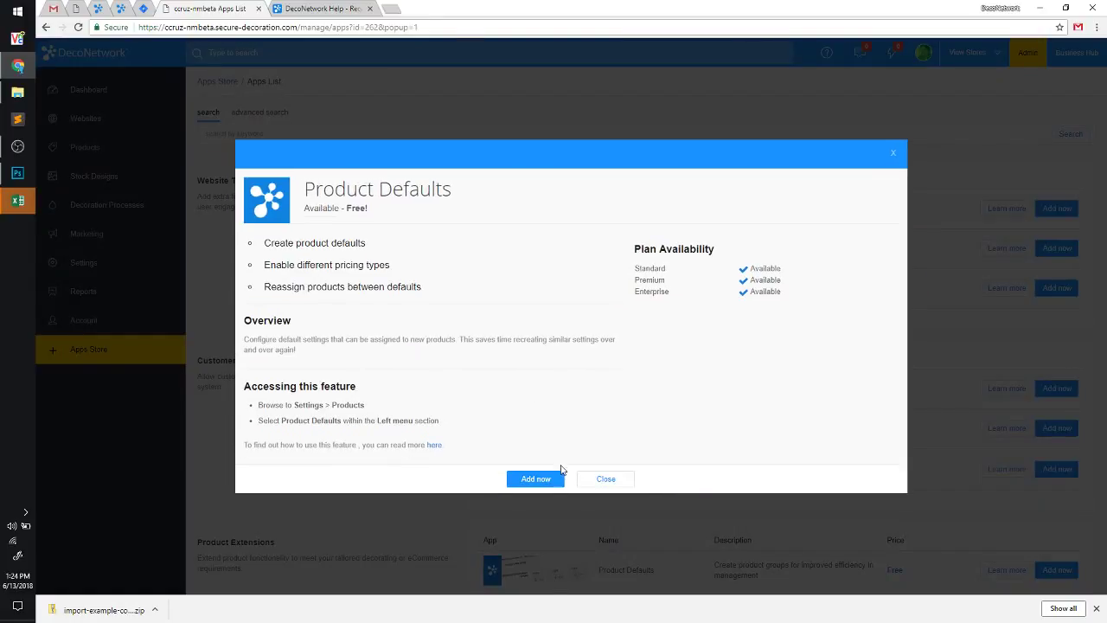
{"action": "left_click", "coordinate": [547, 477]}
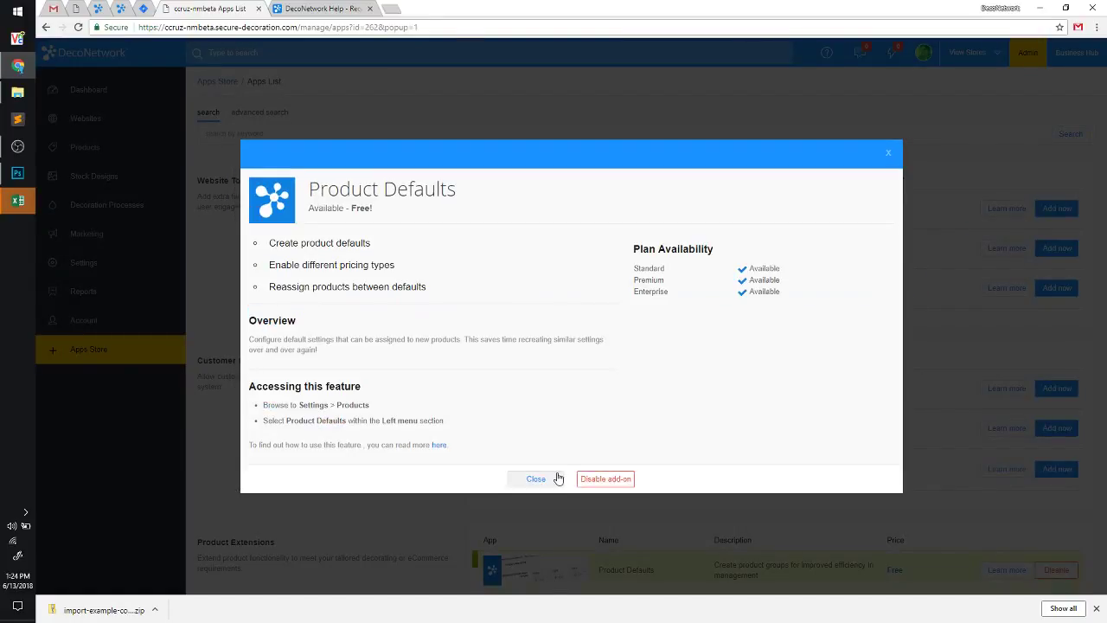
{"action": "left_click", "coordinate": [556, 483]}
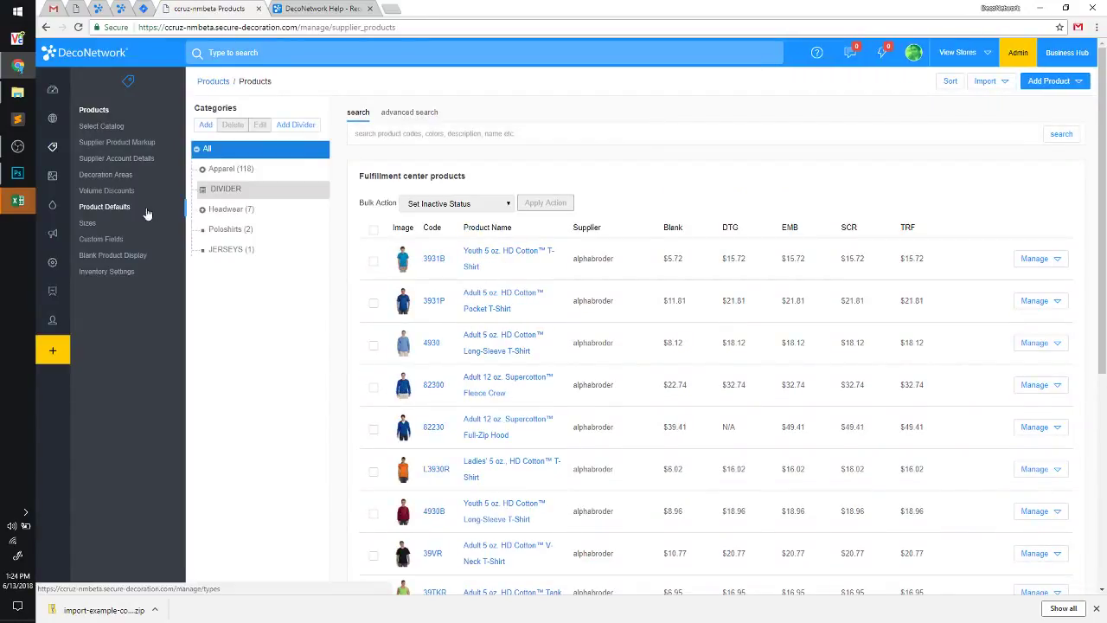
Open the Product Defaults page and compare its list of names with the DNProductType column in the SKU workbook
{"action": "left_click", "coordinate": [133, 207]}
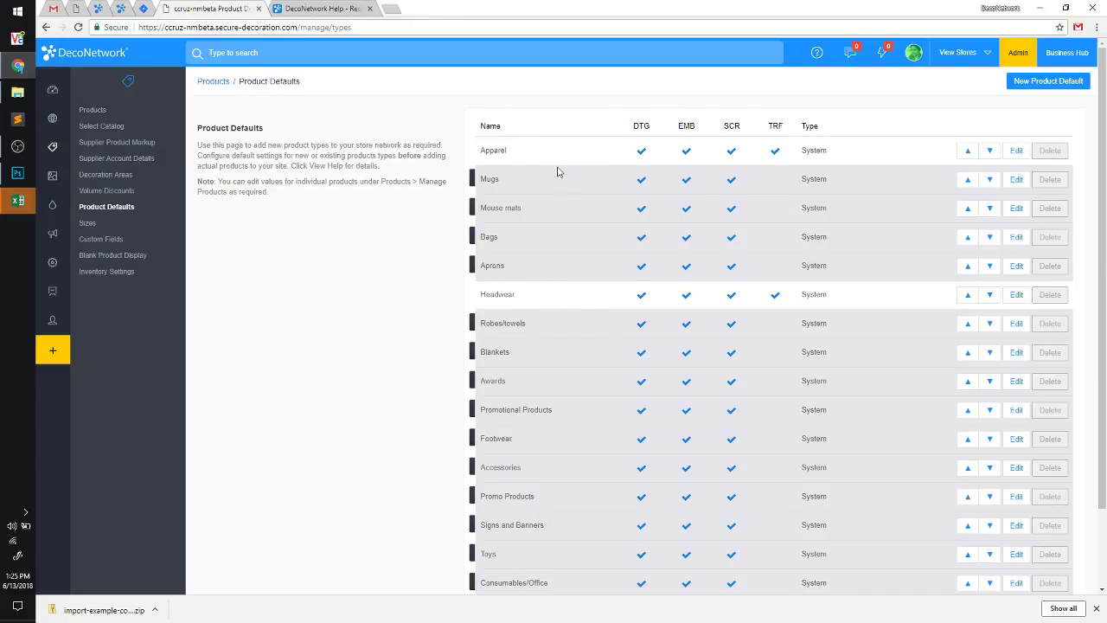
{"action": "key", "text": "alt+Tab"}
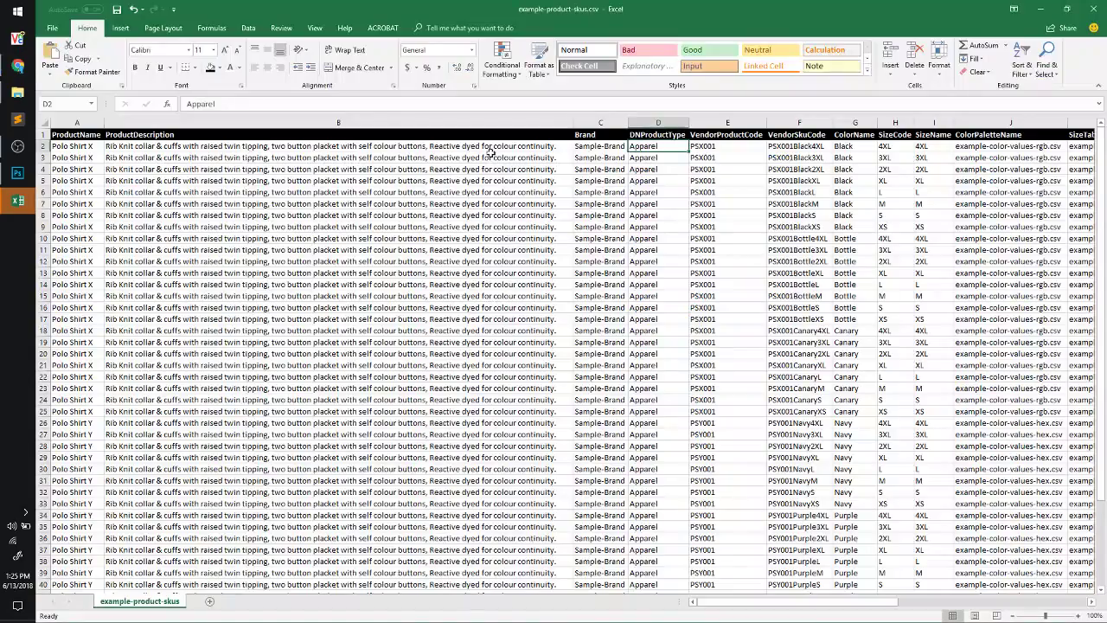
{"action": "left_click", "coordinate": [651, 126]}
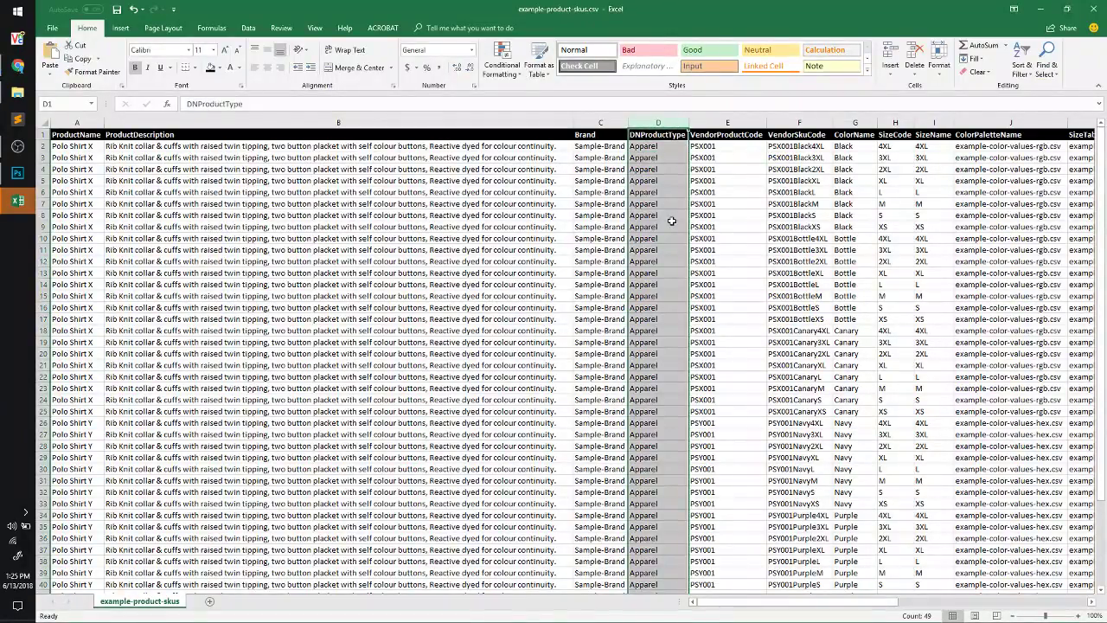
{"action": "key", "text": "alt+Tab"}
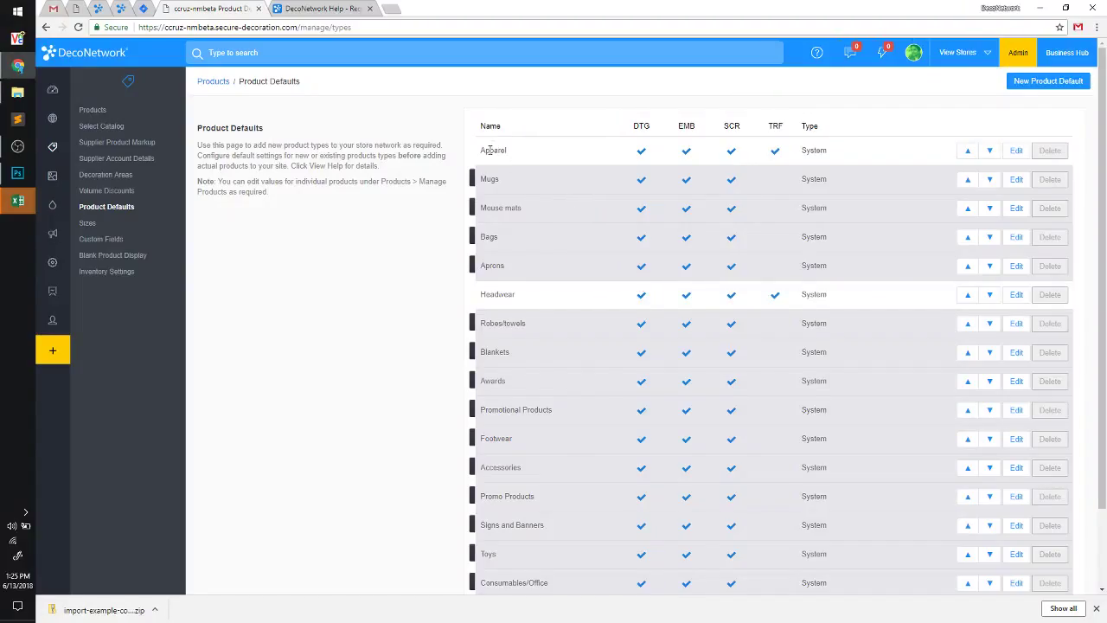
{"action": "double_click", "coordinate": [490, 150]}
{"action": "scroll", "coordinate": [590, 253], "scroll_direction": "down", "scroll_amount": 2}
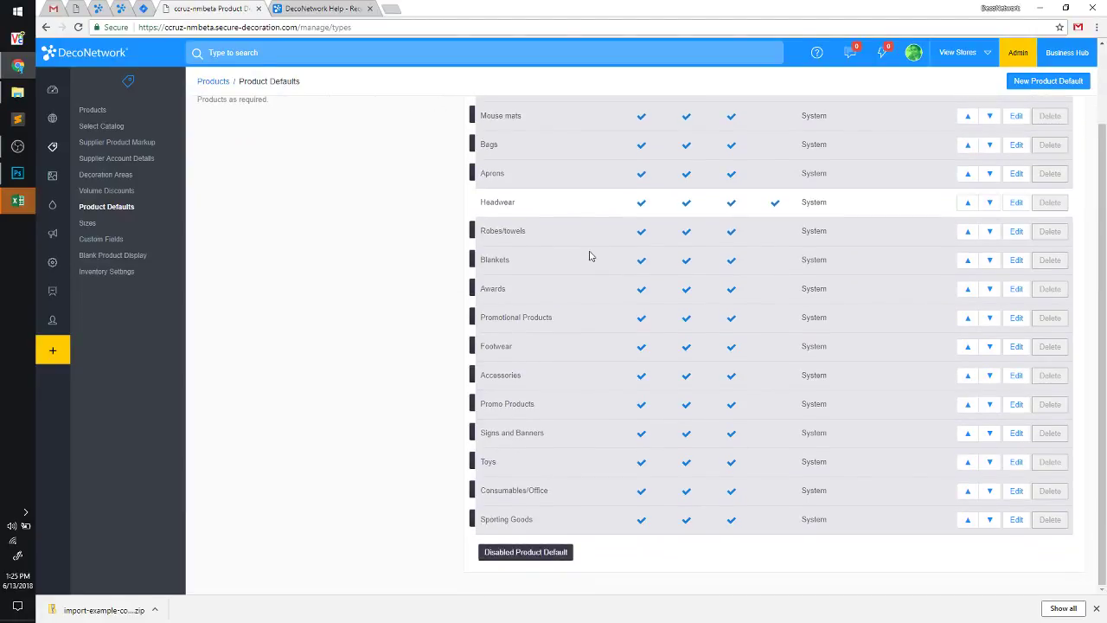
{"action": "scroll", "coordinate": [590, 256], "scroll_direction": "up", "scroll_amount": 2}
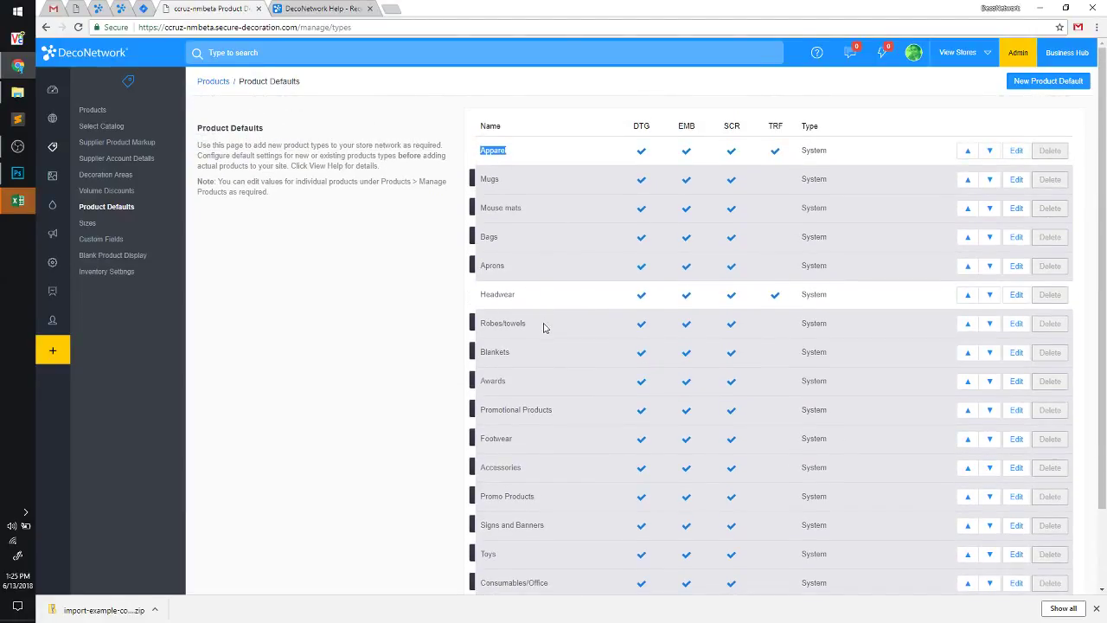
Open the form for a new product default, and return to the first DNProductType value in the Excel SKU workbook
{"action": "left_click", "coordinate": [1014, 103]}
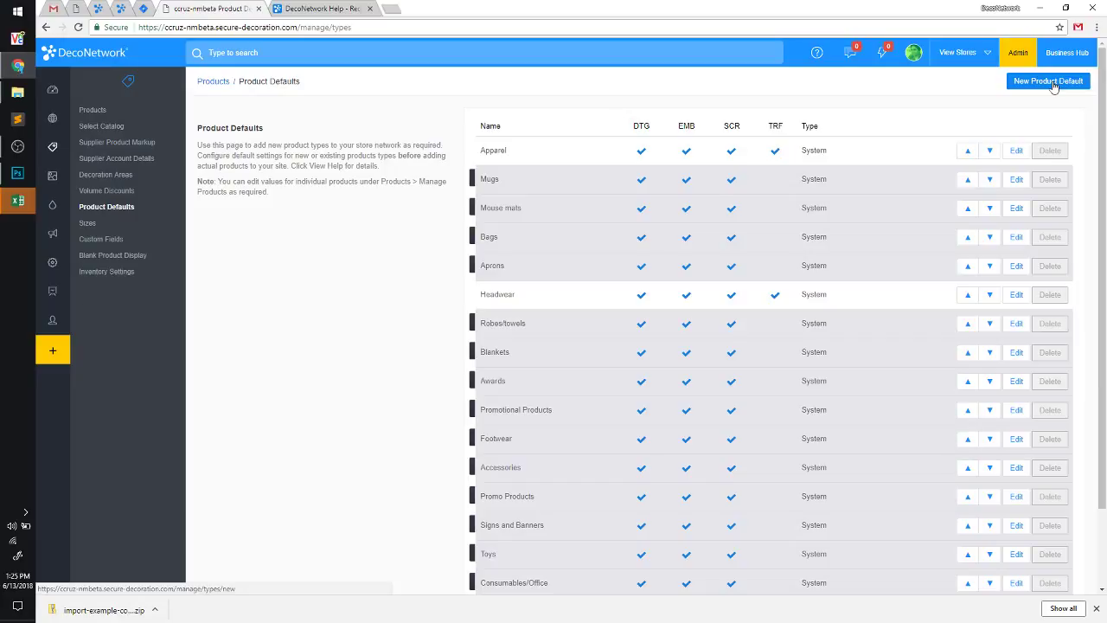
{"action": "left_click", "coordinate": [1051, 82]}
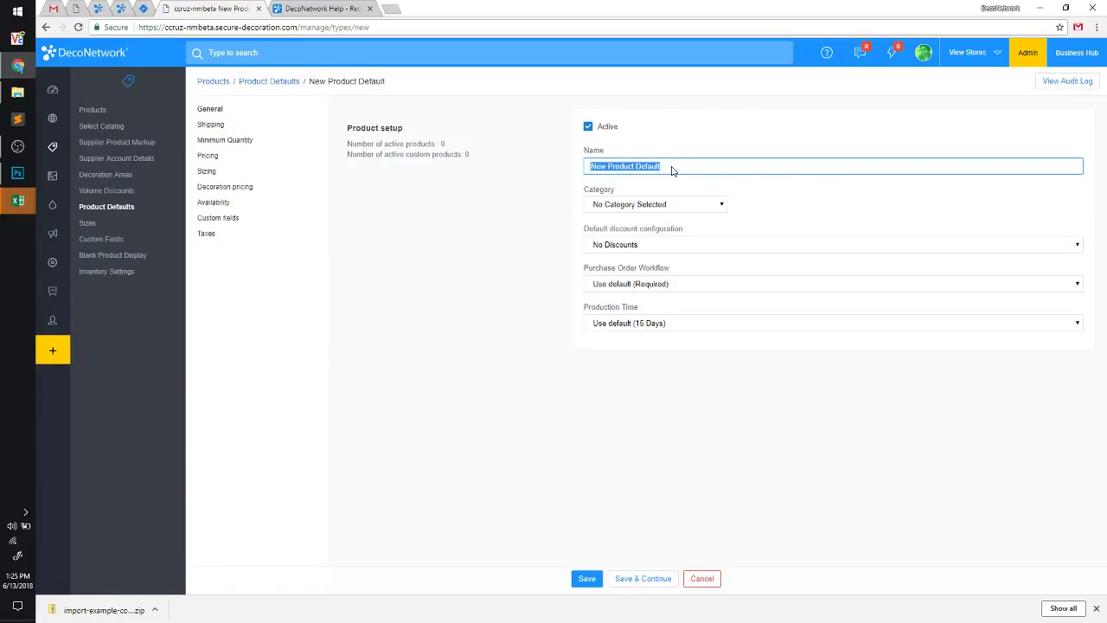
{"action": "key", "text": "alt+Tab"}
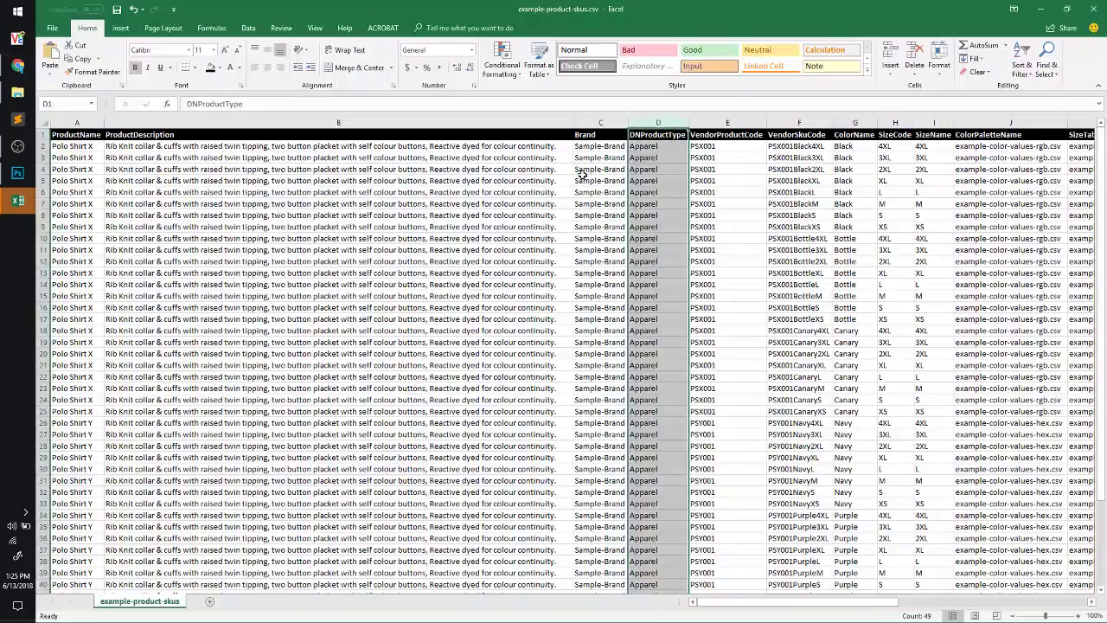
{"action": "left_click", "coordinate": [670, 175]}
{"action": "left_click", "coordinate": [657, 147]}
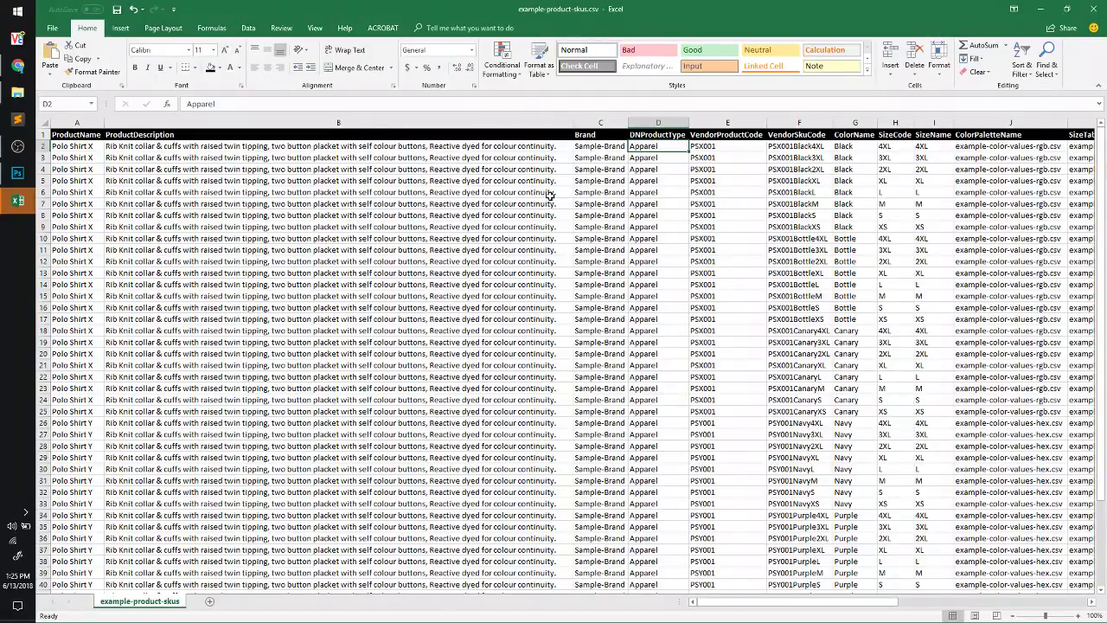
Examine the VendorSkuCode in row 2 against the VendorProductCode, ColorName and SizeCode values of the same row
{"action": "left_click", "coordinate": [725, 148]}
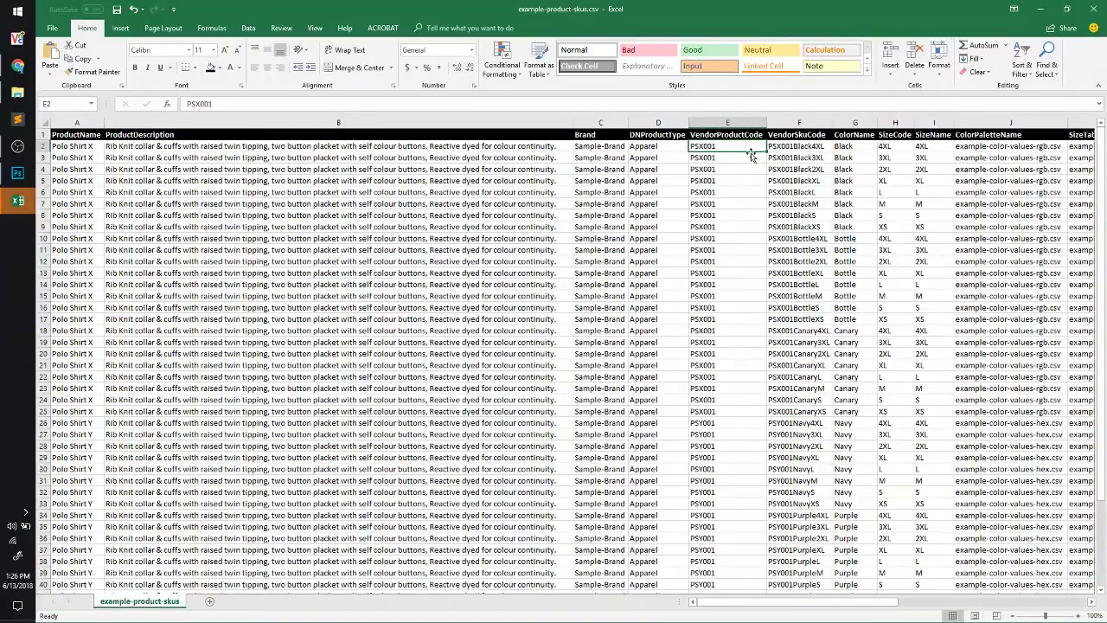
{"action": "left_click", "coordinate": [742, 160]}
{"action": "left_click", "coordinate": [754, 145]}
{"action": "left_click", "coordinate": [809, 146]}
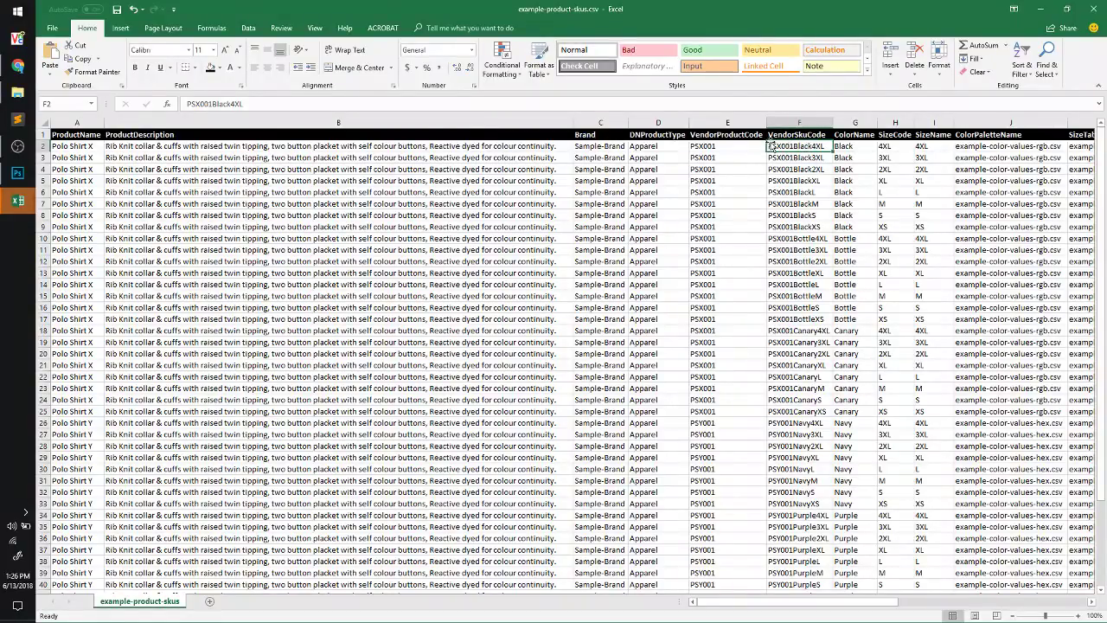
{"action": "left_click", "coordinate": [727, 146]}
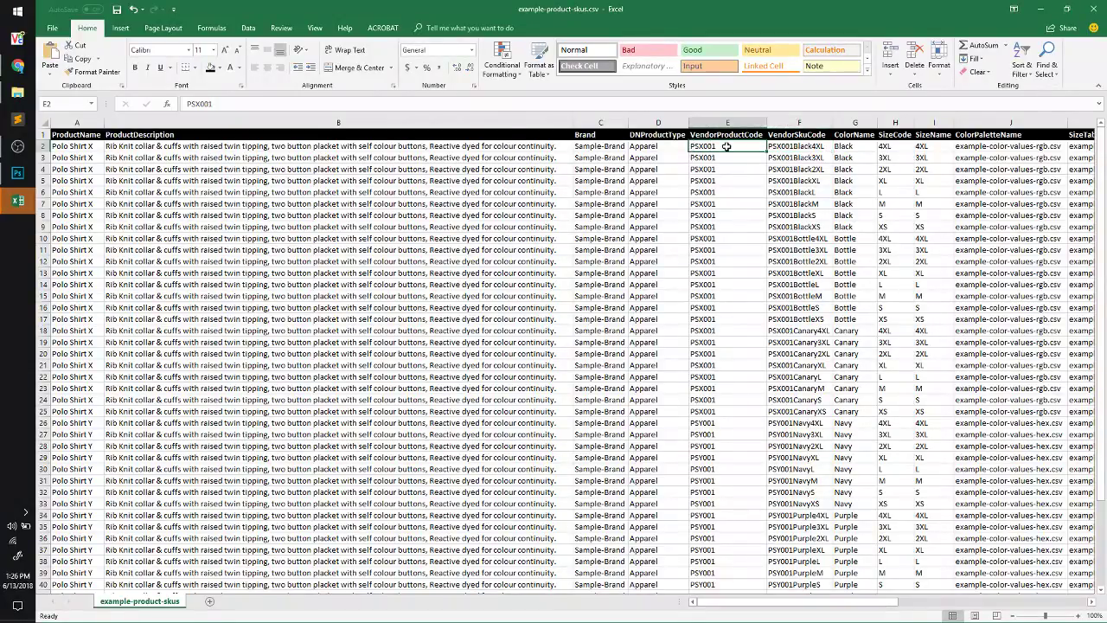
{"action": "left_click", "coordinate": [857, 147], "text": "ctrl"}
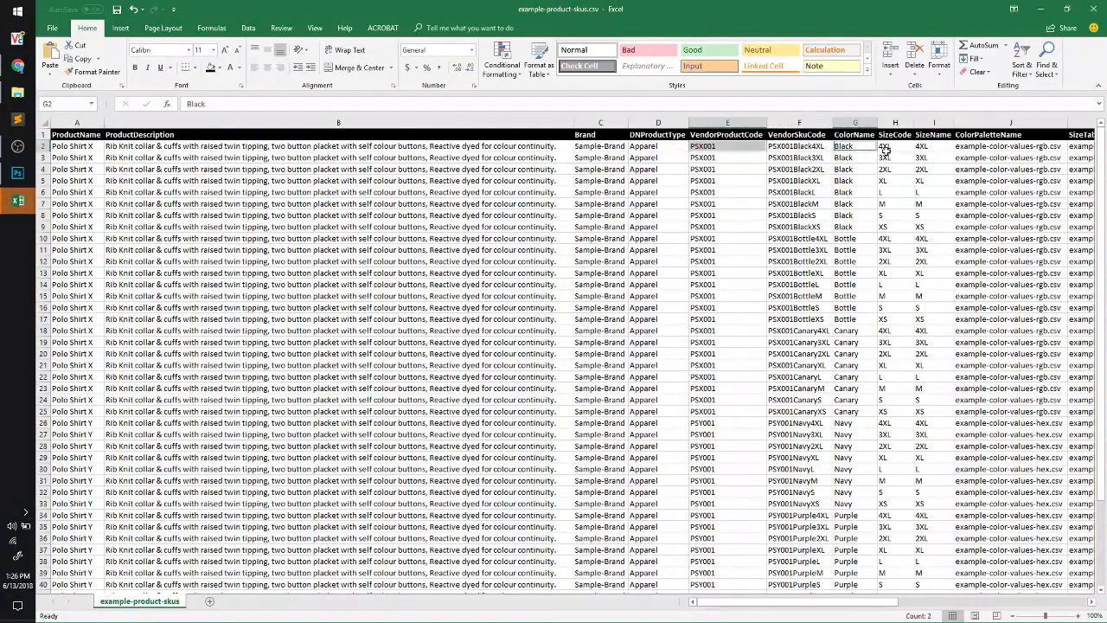
{"action": "left_click", "coordinate": [892, 147], "text": "ctrl"}
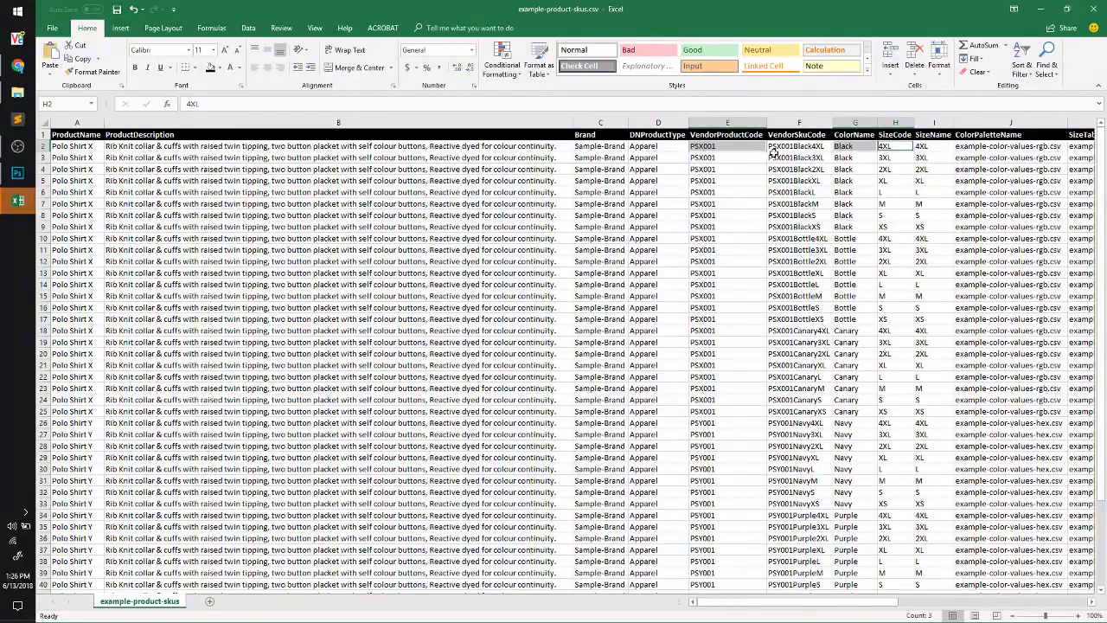
{"action": "left_click", "coordinate": [815, 147]}
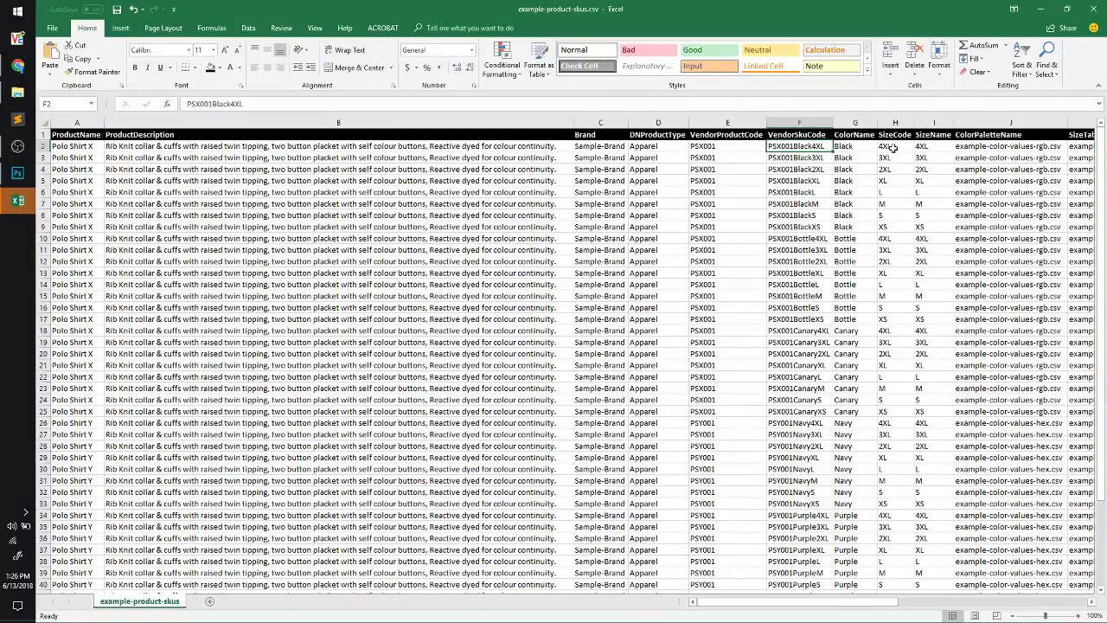
{"action": "left_click", "coordinate": [739, 144]}
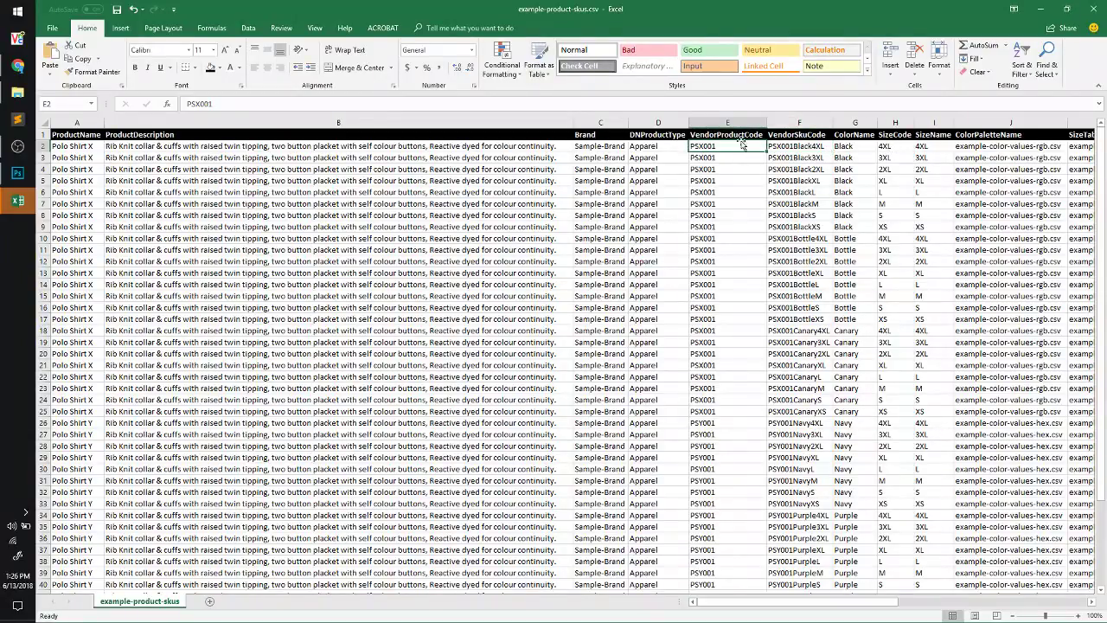
Examine the VendorSkuCode in row 2 and the ColorName entries of Polo Shirt X and Polo Shirt Y down to the last row
{"action": "left_click", "coordinate": [793, 145]}
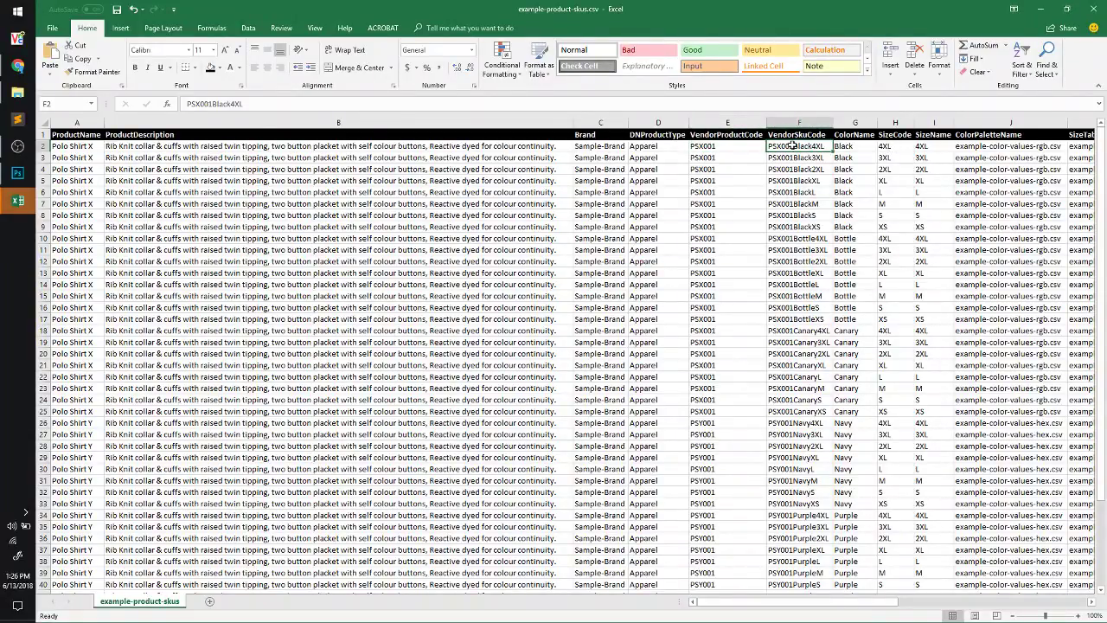
{"action": "left_click", "coordinate": [861, 147]}
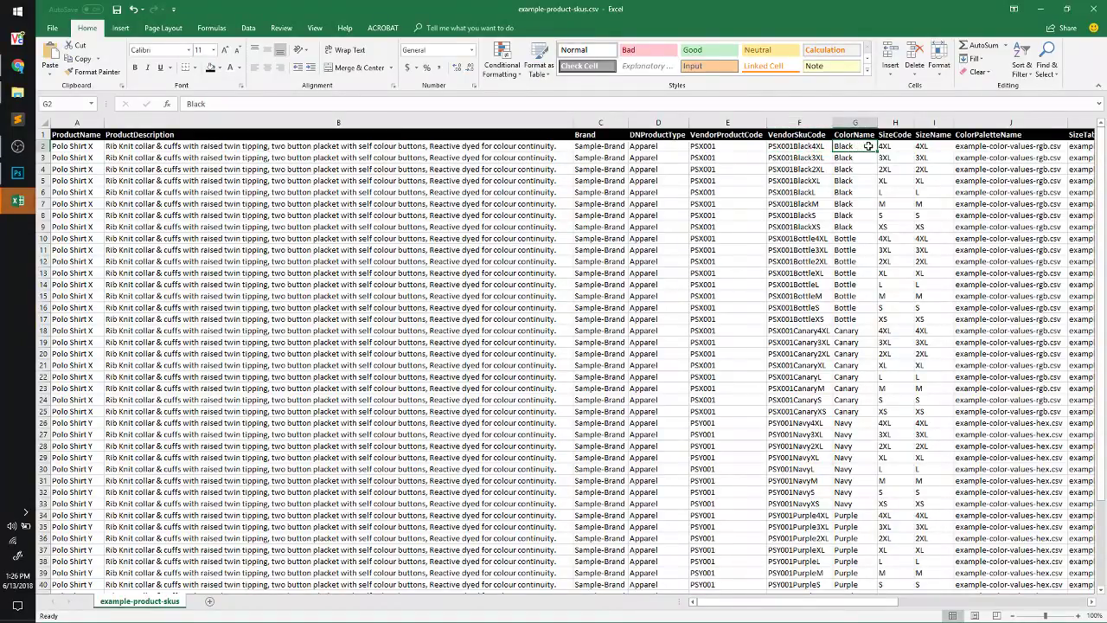
{"action": "left_click", "coordinate": [865, 226], "text": "shift"}
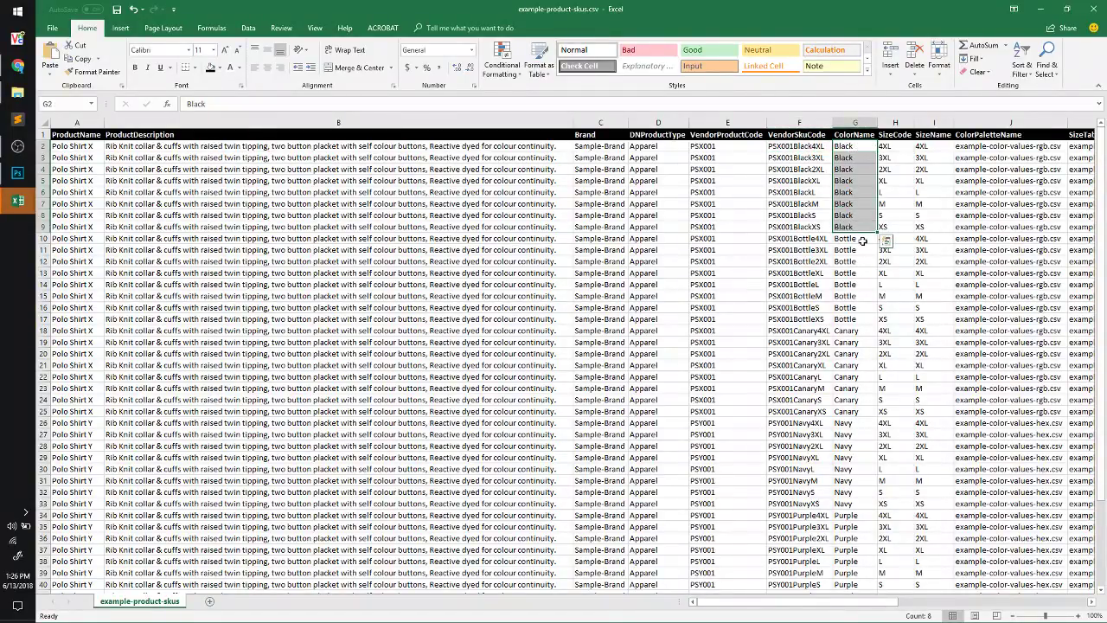
{"action": "left_click", "coordinate": [859, 423]}
{"action": "scroll", "coordinate": [859, 427], "scroll_direction": "down", "scroll_amount": 1}
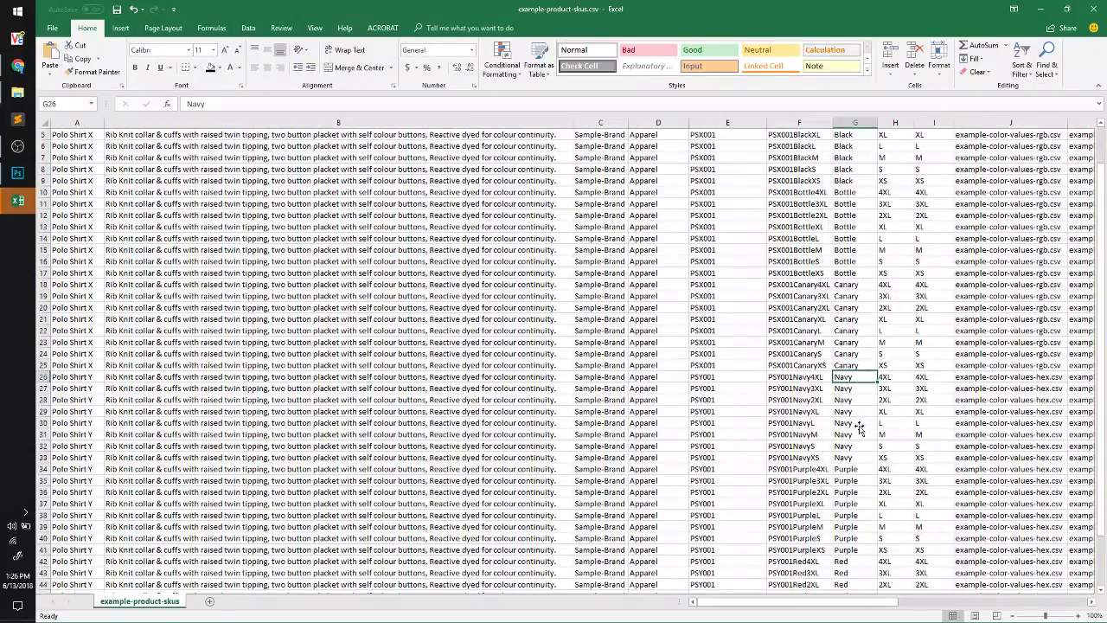
{"action": "scroll", "coordinate": [859, 426], "scroll_direction": "down", "scroll_amount": 2}
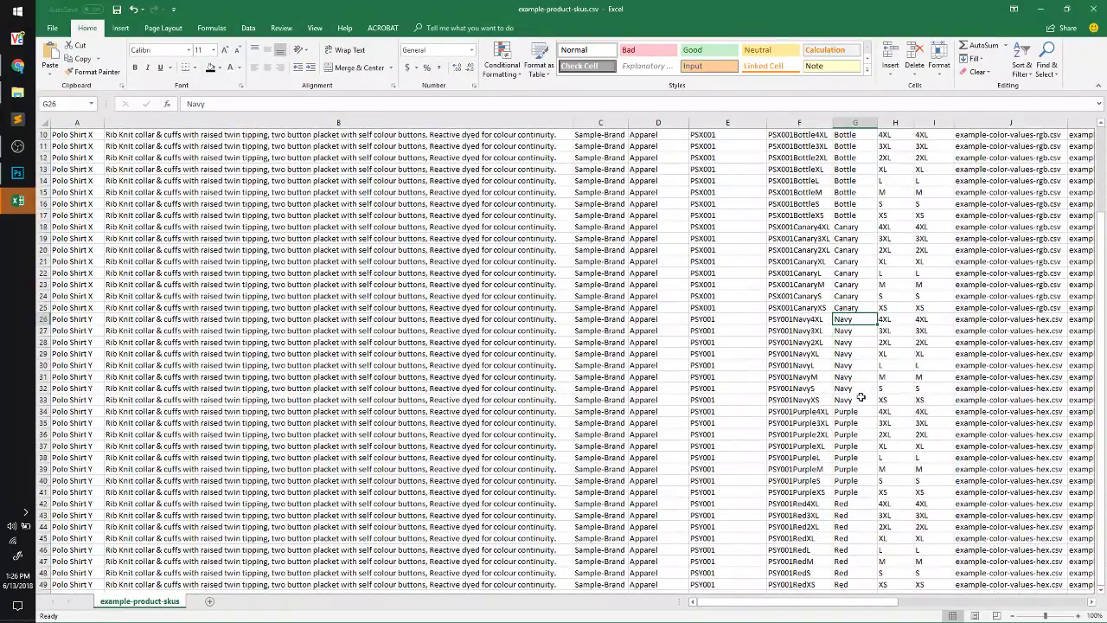
{"action": "scroll", "coordinate": [858, 413], "scroll_direction": "down", "scroll_amount": 2}
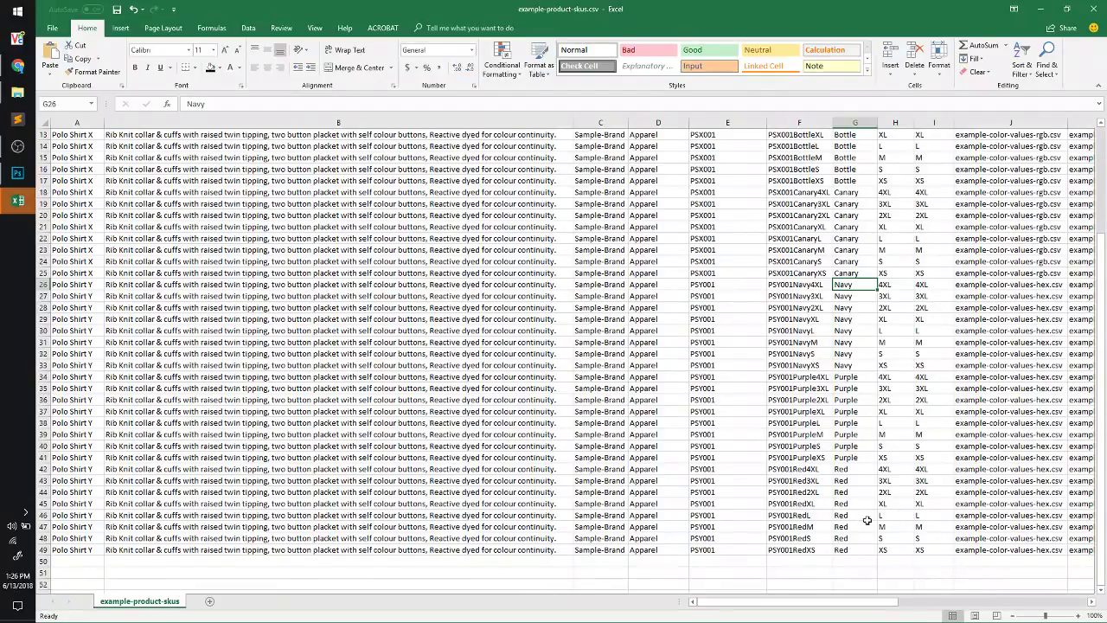
{"action": "scroll", "coordinate": [886, 443], "scroll_direction": "up", "scroll_amount": 4}
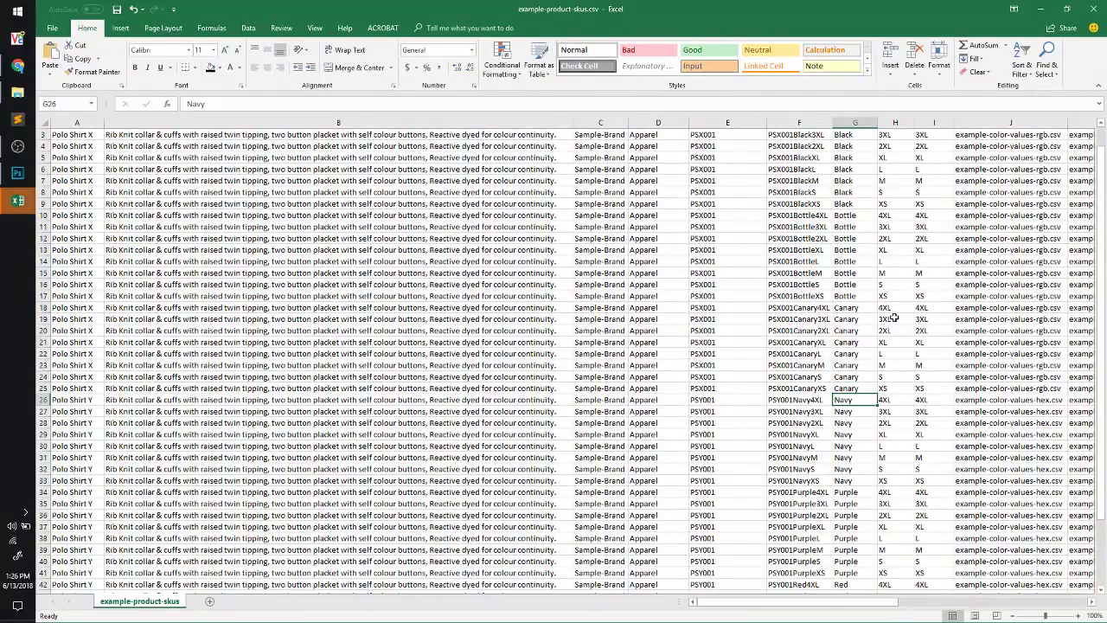
{"action": "scroll", "coordinate": [895, 159], "scroll_direction": "up", "scroll_amount": 1}
Examine the SizeCode values of the Black Polo Shirt X rows and compare SizeCode with SizeName in row 2
{"action": "left_click", "coordinate": [900, 146]}
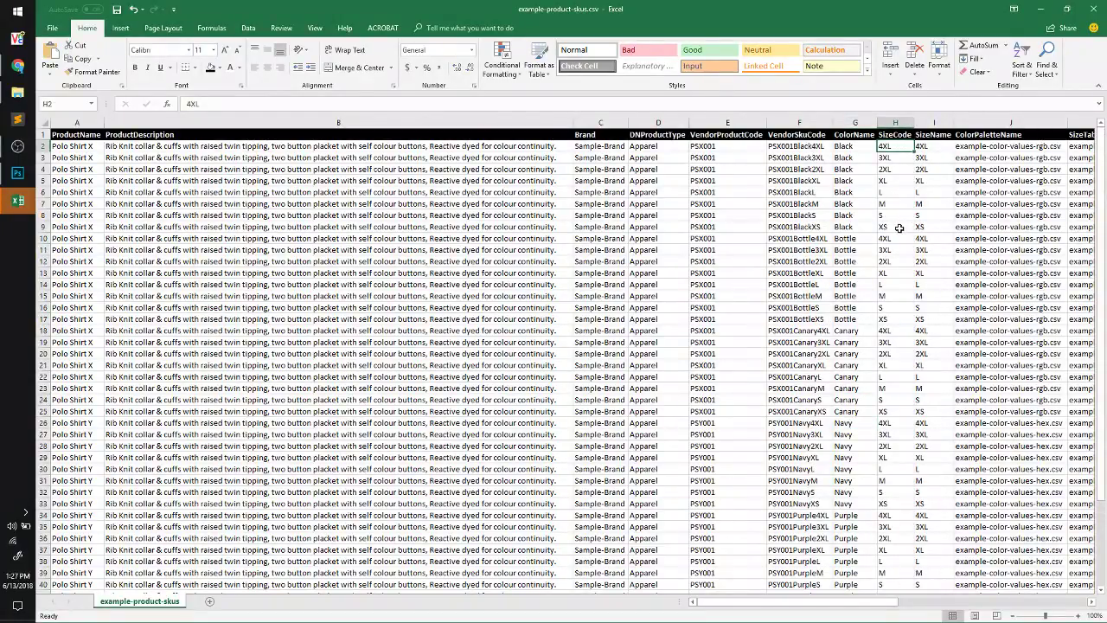
{"action": "left_click_drag", "start_coordinate": [900, 228], "coordinate": [900, 232]}
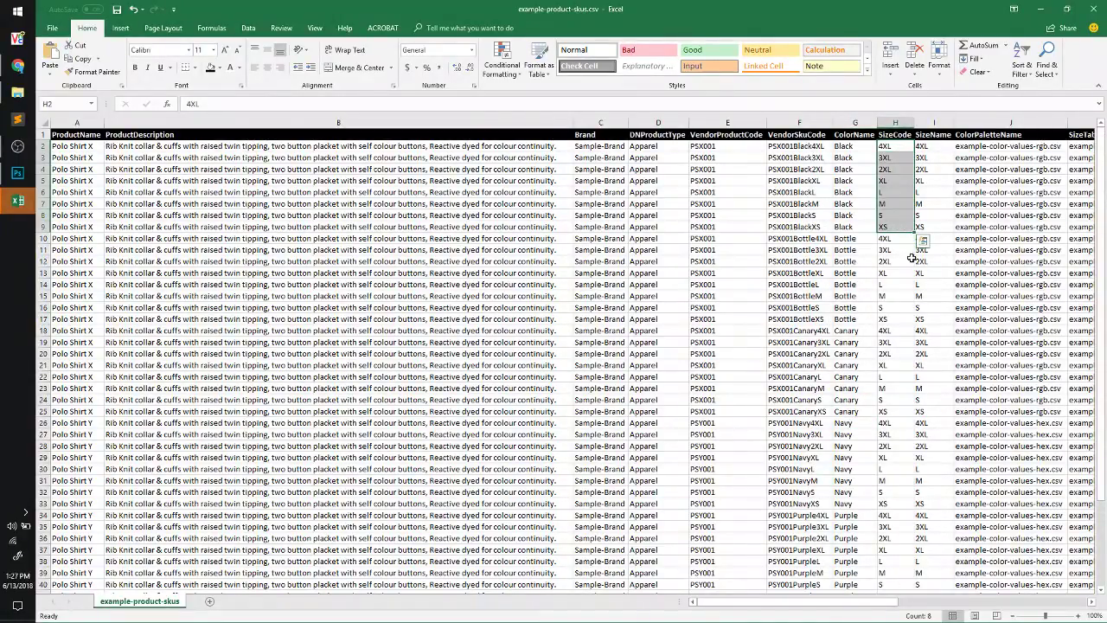
{"action": "left_click", "coordinate": [908, 259]}
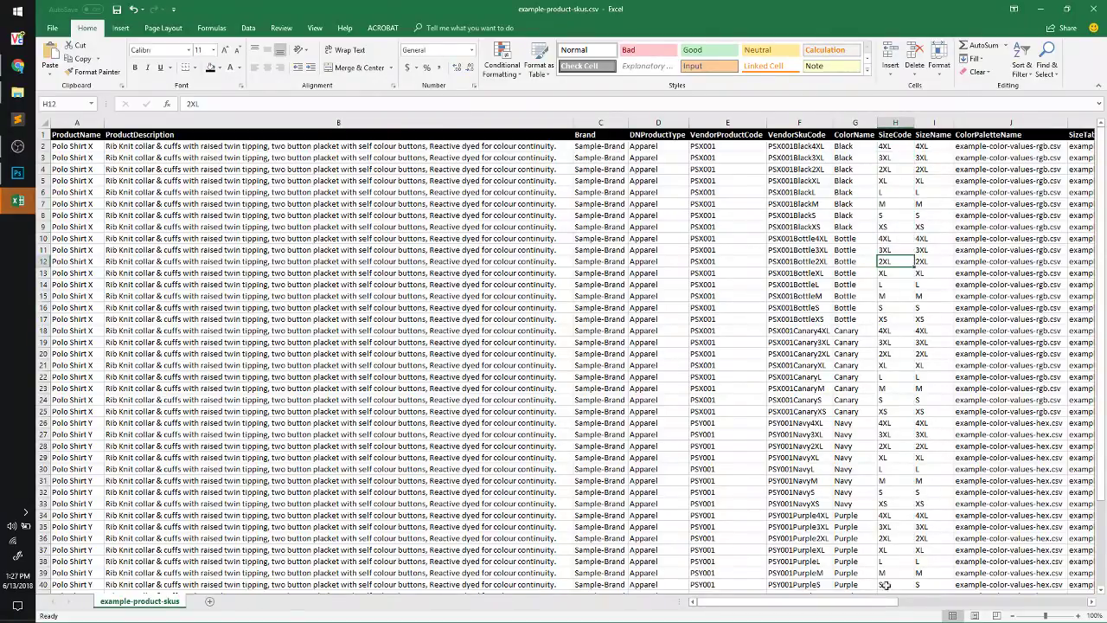
{"action": "left_click_drag", "start_coordinate": [884, 604], "coordinate": [918, 605]}
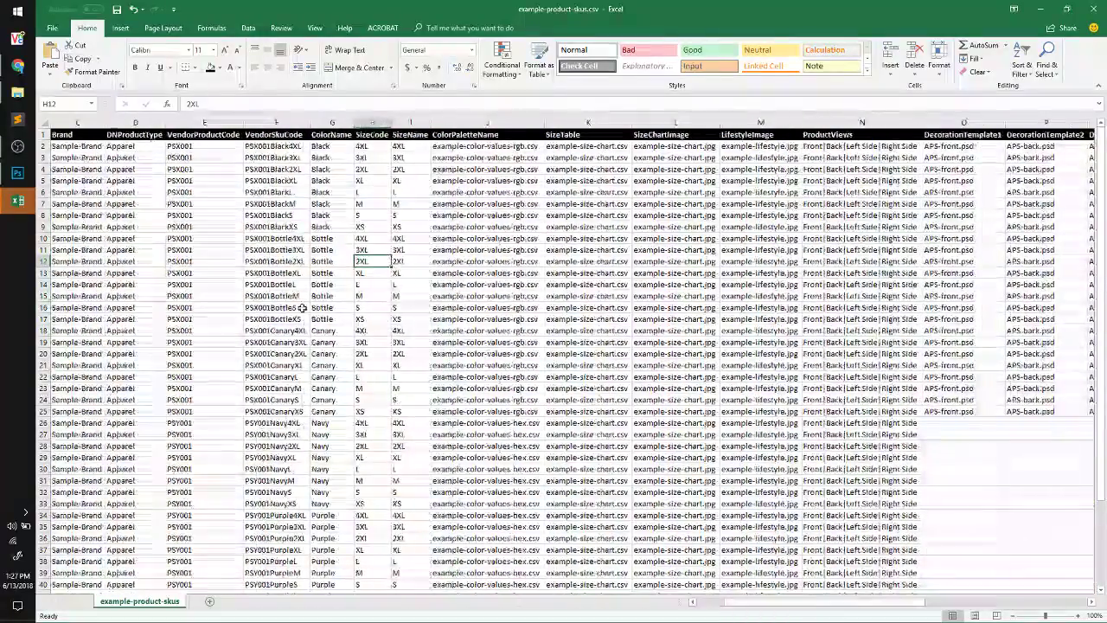
{"action": "left_click", "coordinate": [380, 146]}
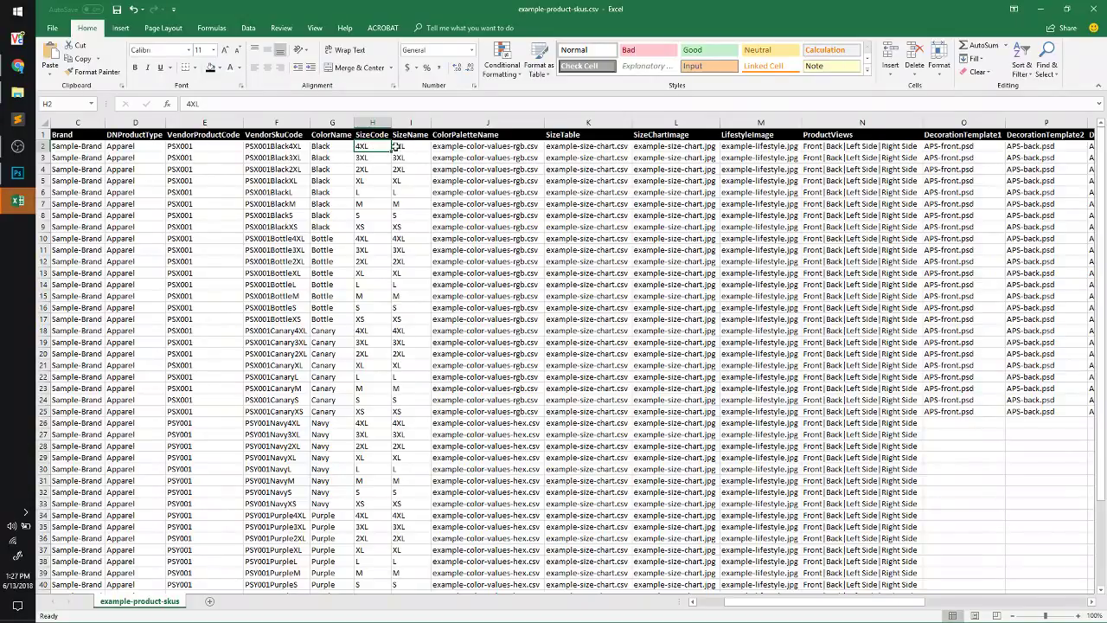
{"action": "left_click", "coordinate": [400, 149]}
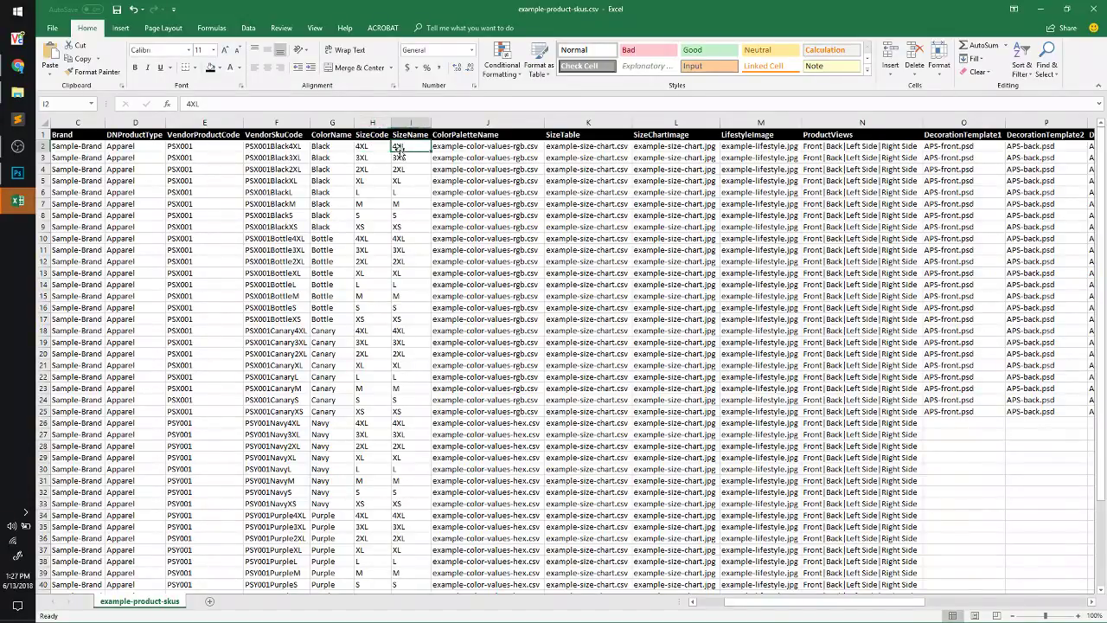
Set the SizeName in row 6, beside SizeCode L, to Large
{"action": "left_click", "coordinate": [376, 186]}
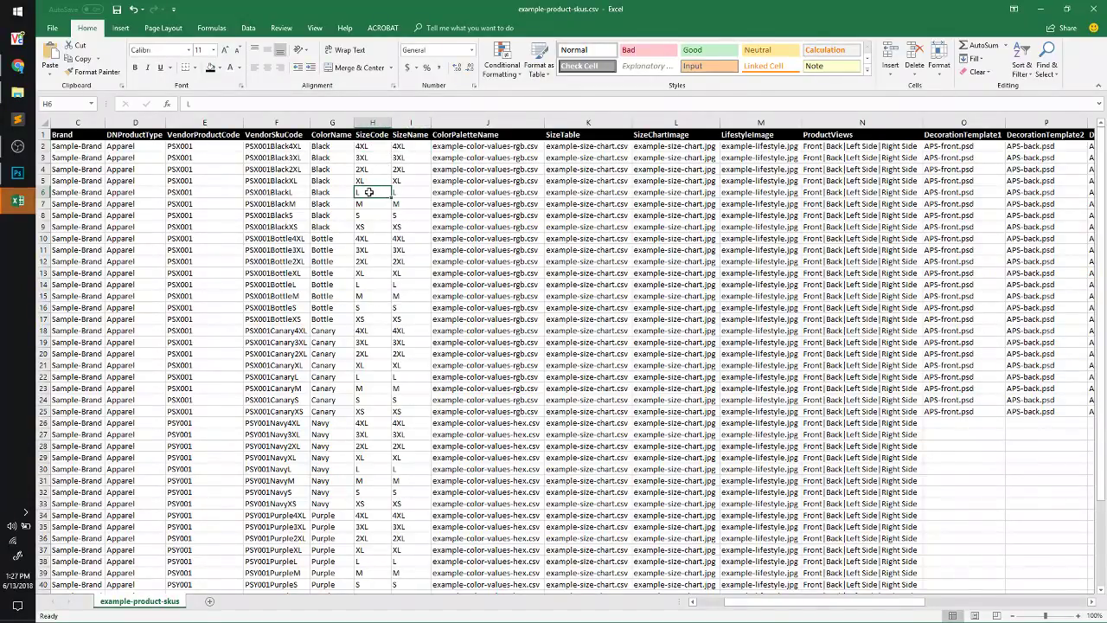
{"action": "left_click", "coordinate": [396, 191]}
{"action": "type", "text": "Large"}
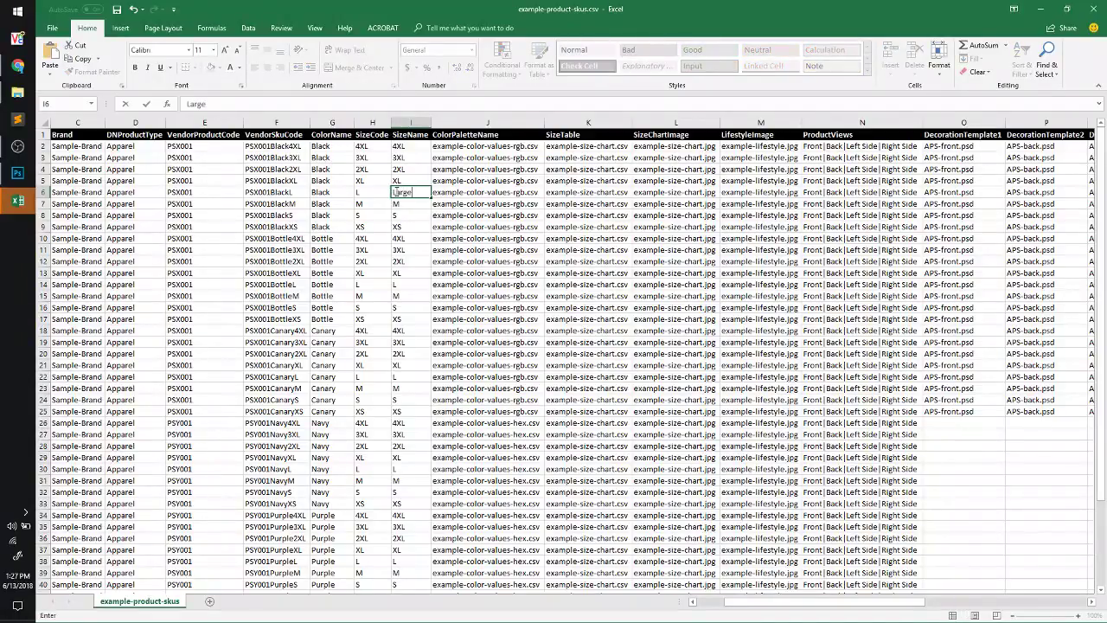
{"action": "key", "text": "Return"}
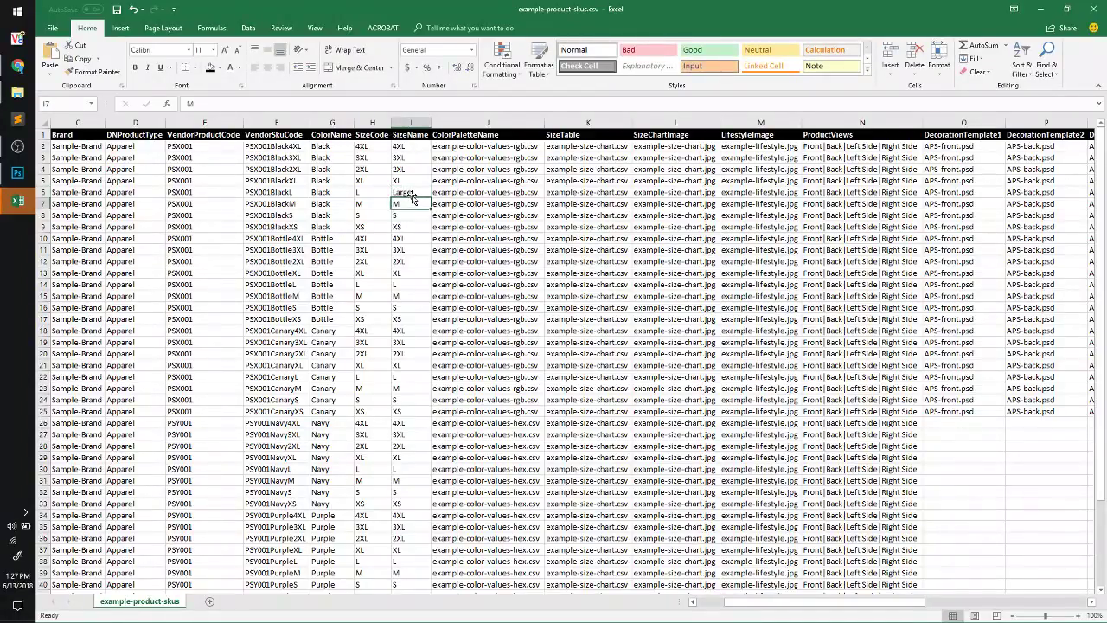
{"action": "left_click", "coordinate": [413, 191]}
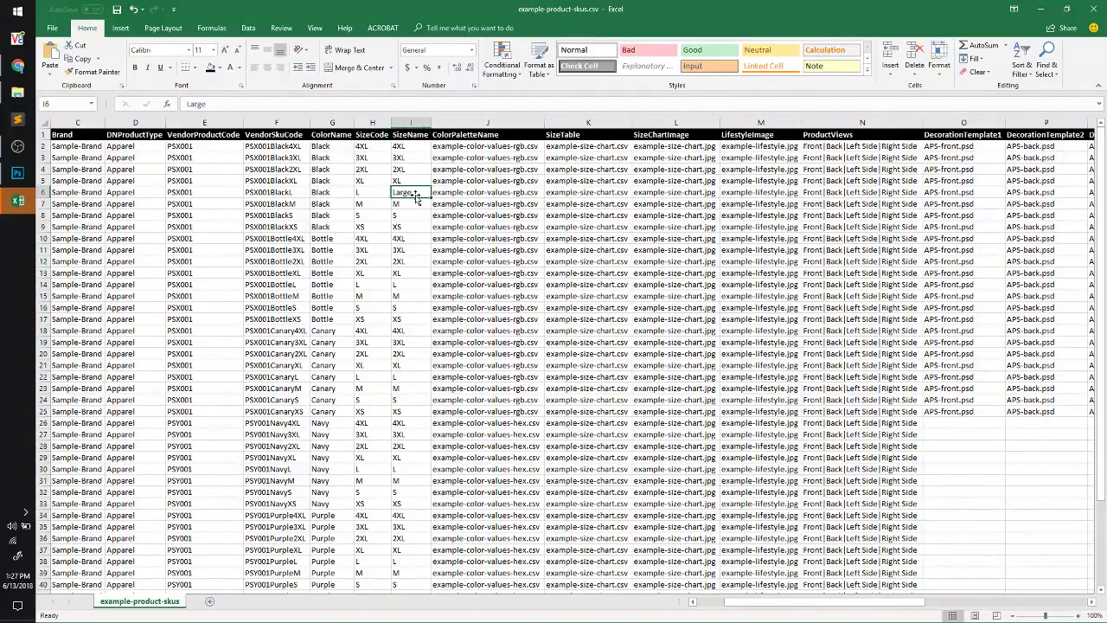
Compare row 6's SizeCode with its SizeName, and set that SizeName back to L
{"action": "left_click", "coordinate": [373, 191]}
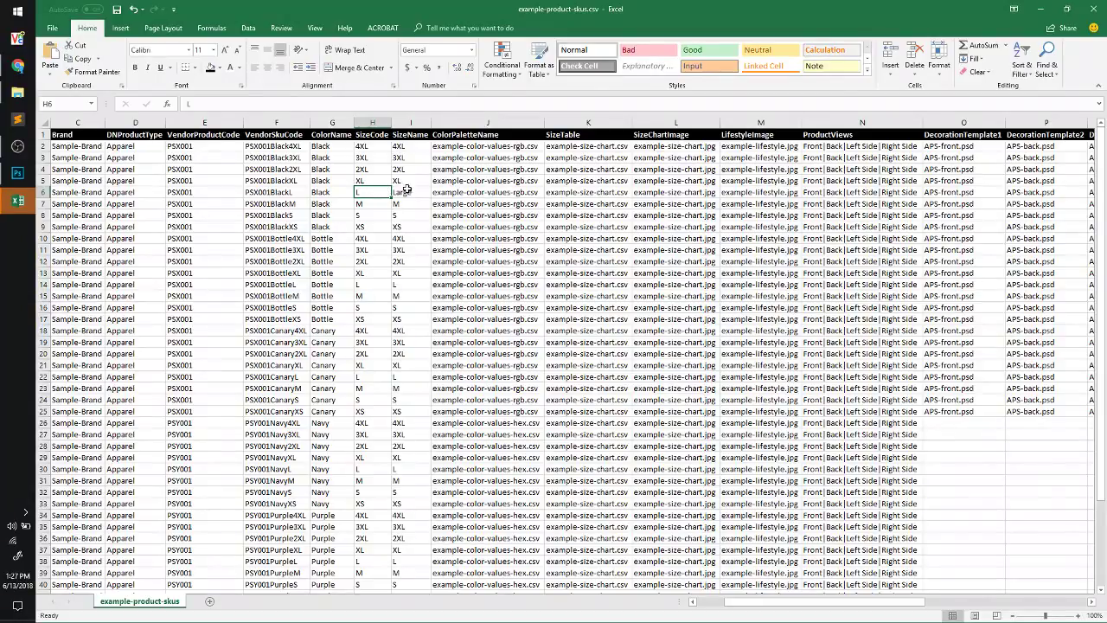
{"action": "key", "text": "Right"}
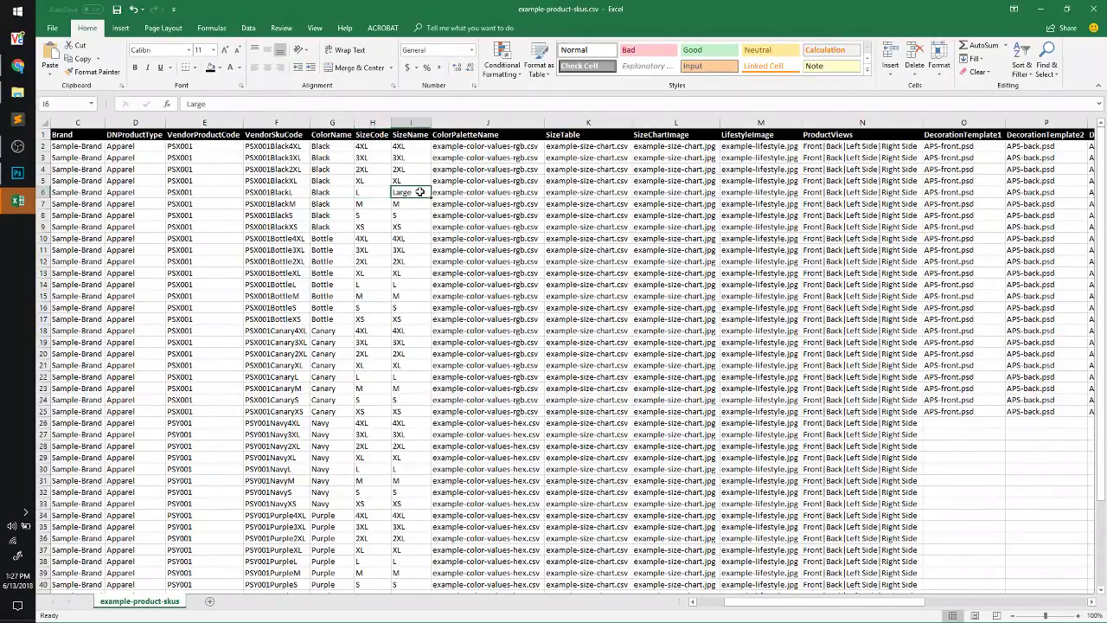
{"action": "type", "text": "L"}
{"action": "key", "text": "Tab"}
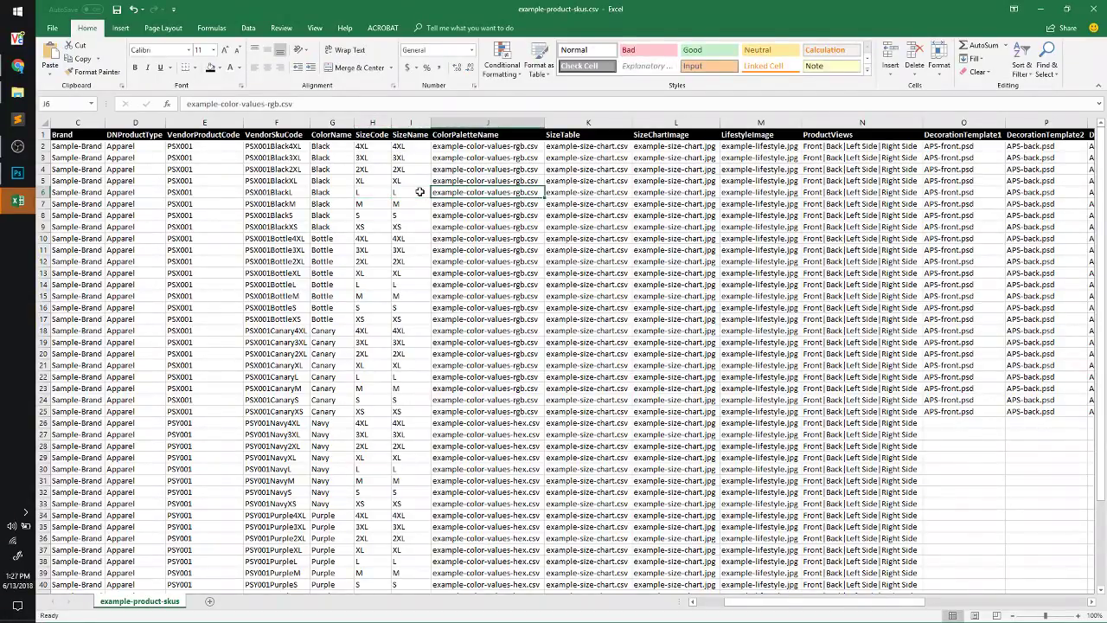
Place the SKU workbook side by side with example-color-values-rgb.csv, giving the SKU workbook about two thirds of the width
{"action": "left_click", "coordinate": [461, 148]}
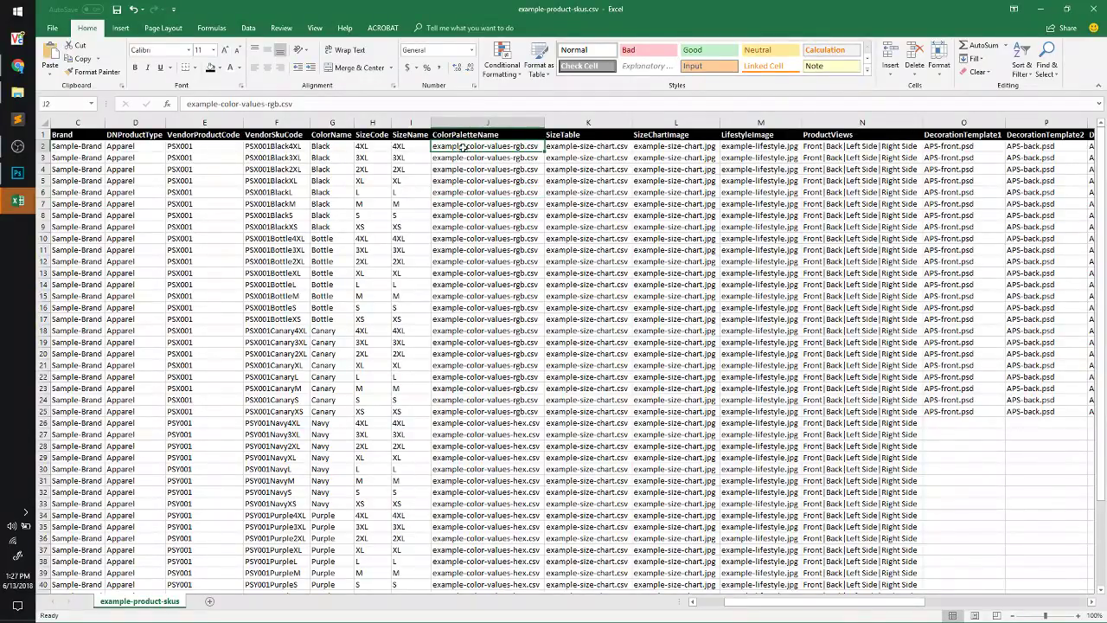
{"action": "key", "text": "super+Left"}
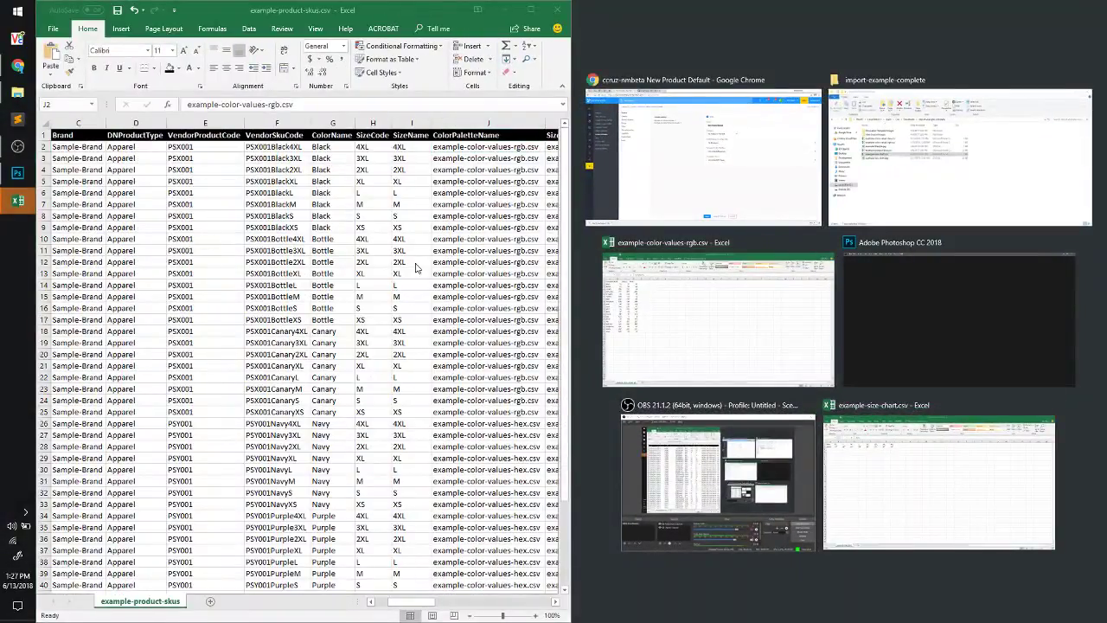
{"action": "left_click", "coordinate": [674, 314]}
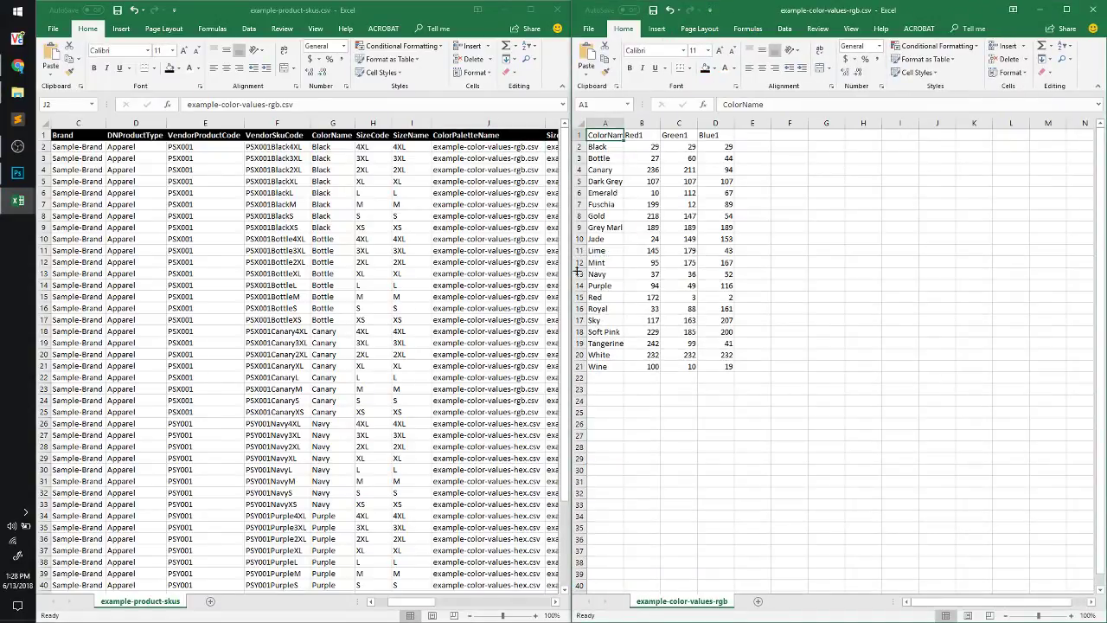
{"action": "left_click_drag", "start_coordinate": [573, 268], "coordinate": [771, 274]}
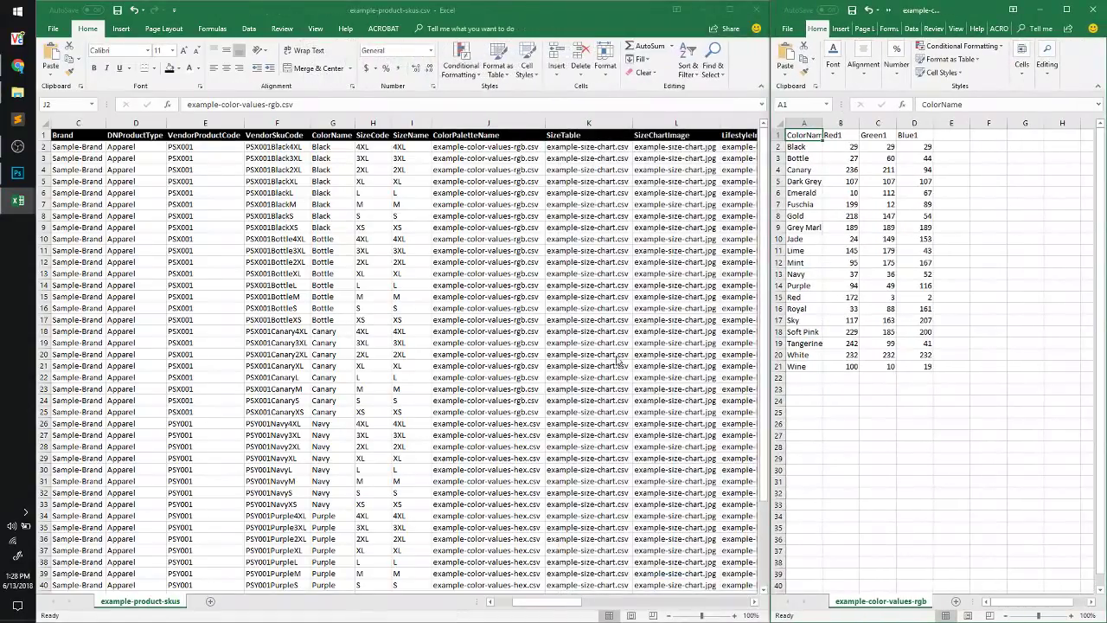
Examine which ColorPaletteName file the Black, Bottle and Canary rows of Polo Shirt X refer to in the SKU workbook
{"action": "left_click", "coordinate": [475, 147]}
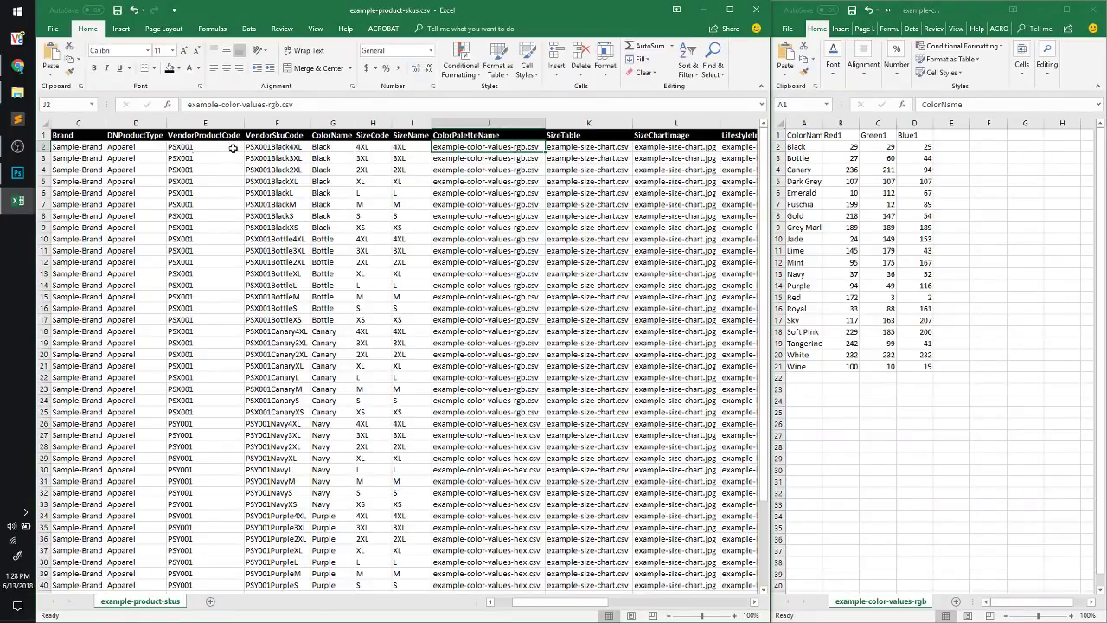
{"action": "left_click", "coordinate": [323, 147]}
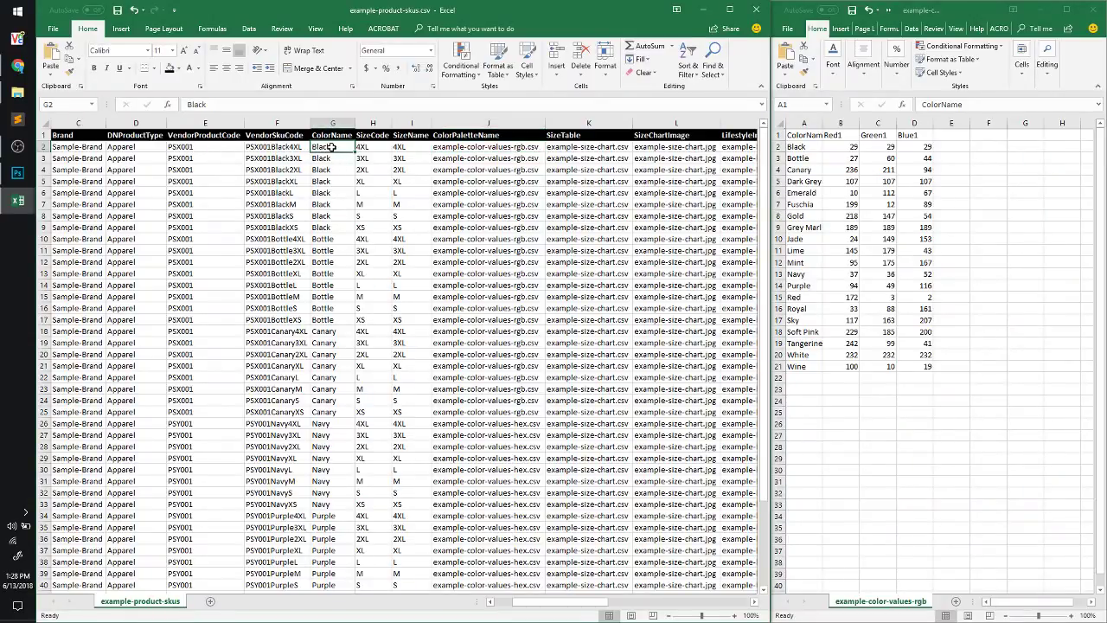
{"action": "left_click_drag", "start_coordinate": [331, 147], "coordinate": [335, 412]}
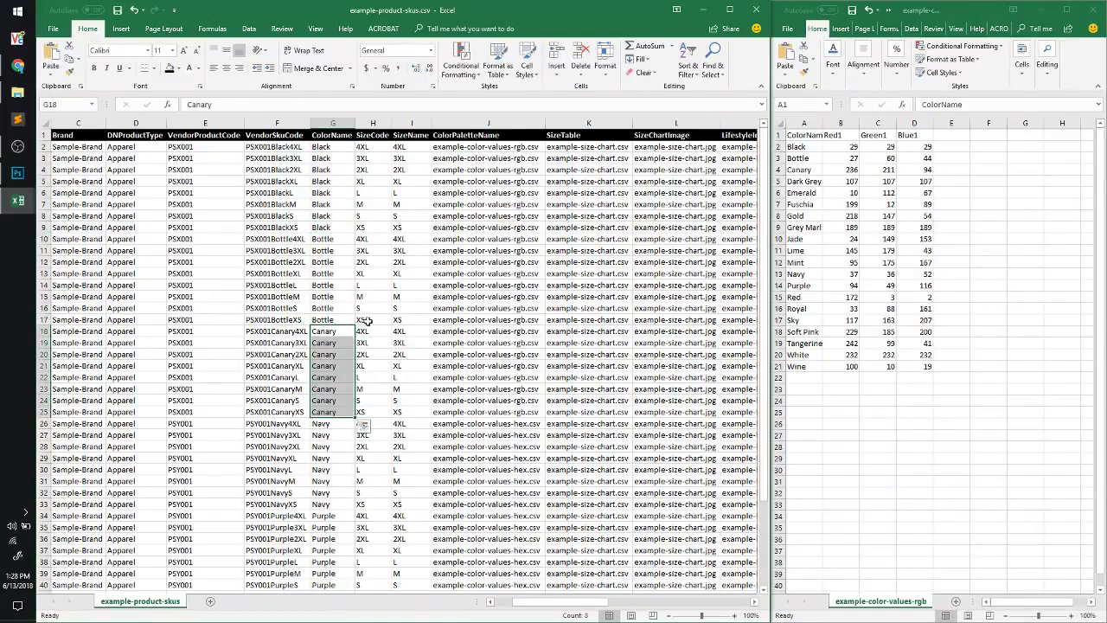
{"action": "left_click", "coordinate": [489, 147]}
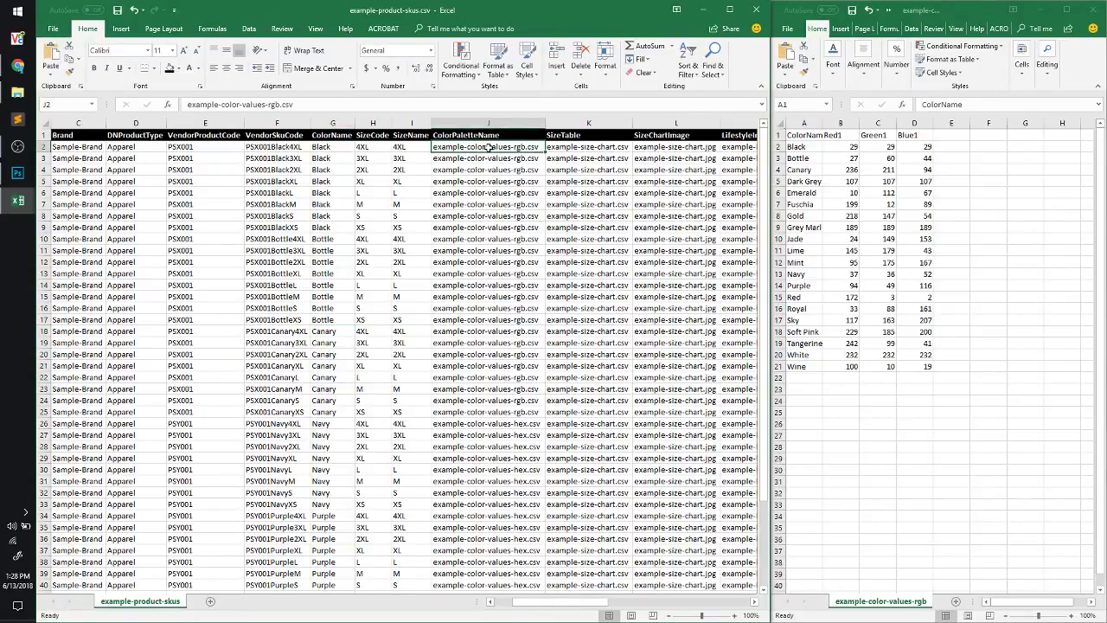
{"action": "left_click_drag", "start_coordinate": [488, 147], "coordinate": [482, 420]}
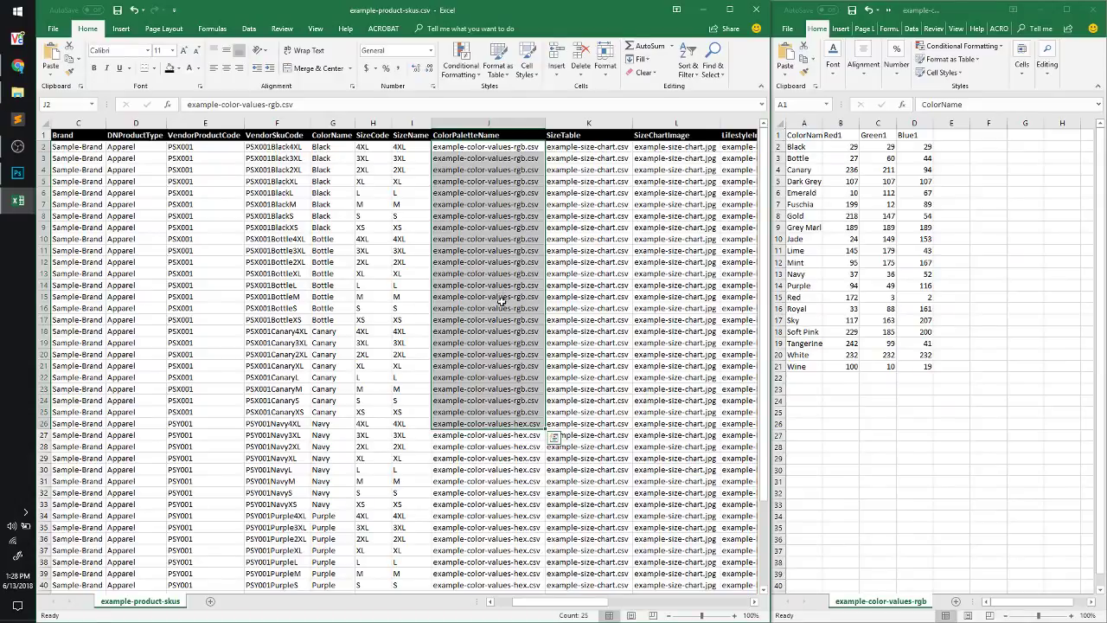
Widen the ColorName column in the example-color-values-rgb workbook so its full header fits
{"action": "left_click", "coordinate": [828, 130]}
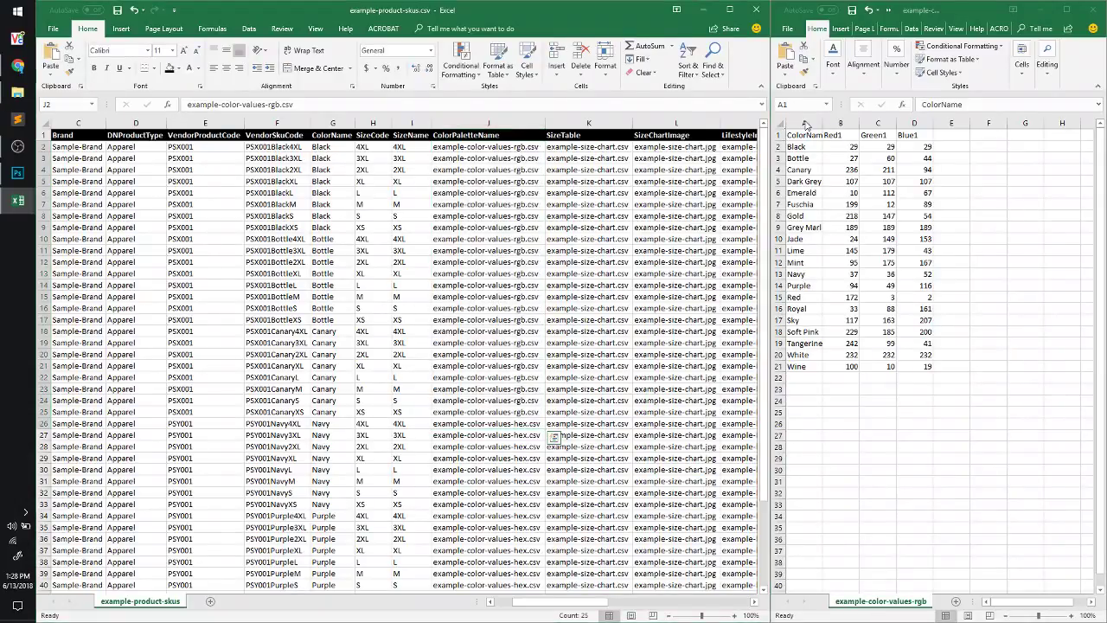
{"action": "left_click", "coordinate": [779, 124]}
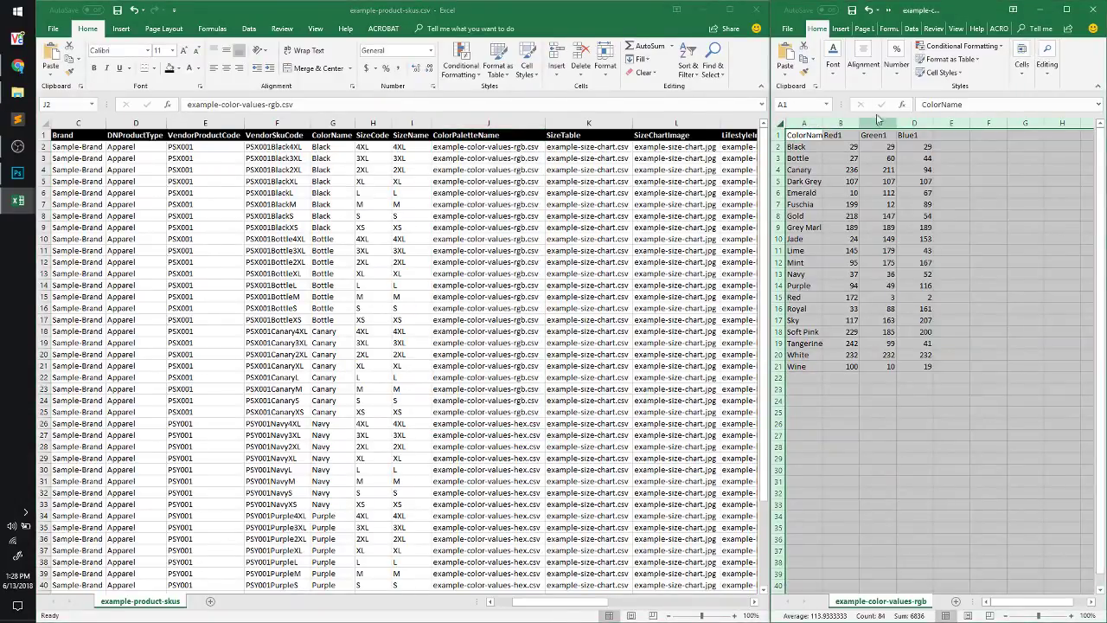
{"action": "left_click", "coordinate": [839, 146]}
{"action": "left_click_drag", "start_coordinate": [823, 124], "coordinate": [856, 124]}
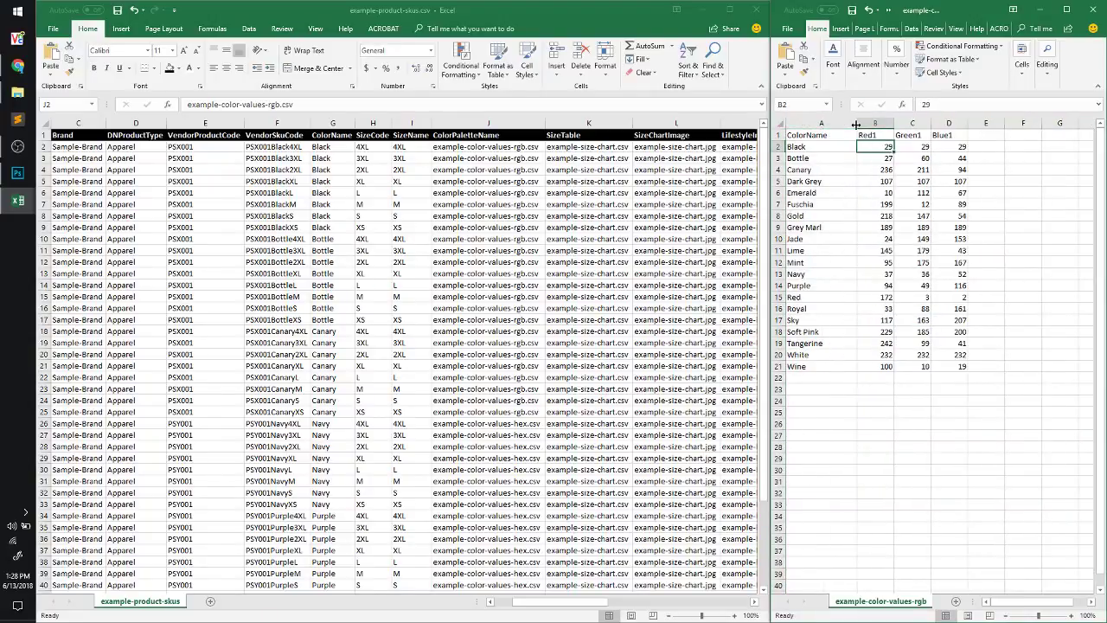
Examine the Red1, Green1 and Blue1 values of Black in the RGB color workbook, and switch to Photoshop
{"action": "left_click", "coordinate": [816, 147]}
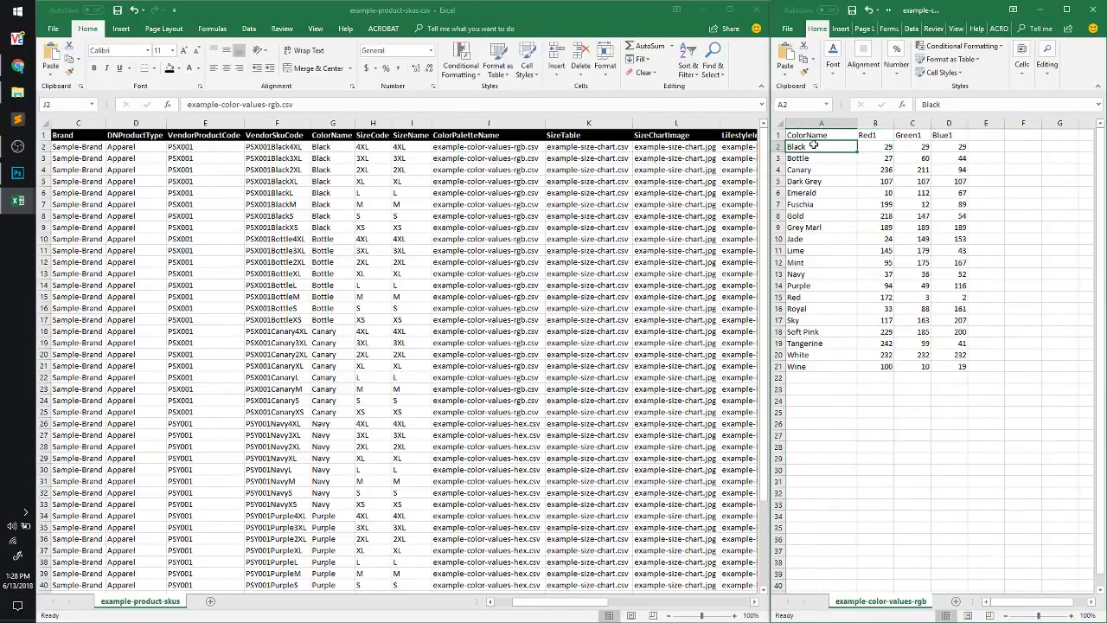
{"action": "left_click_drag", "start_coordinate": [882, 147], "coordinate": [946, 146]}
{"action": "key", "text": "ctrl+c"}
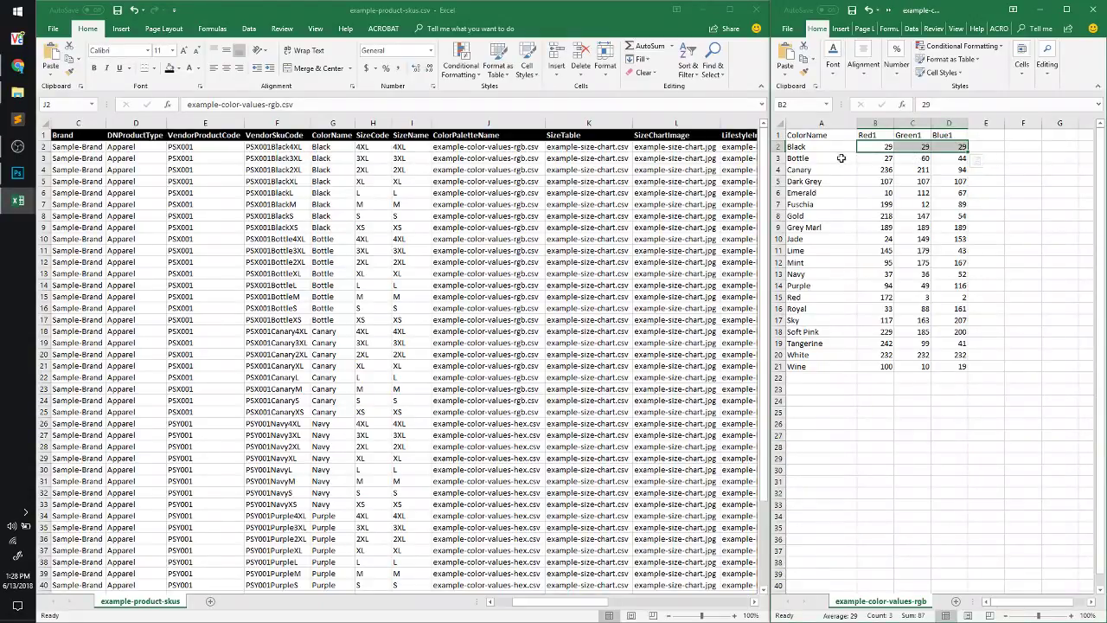
{"action": "left_click", "coordinate": [19, 180]}
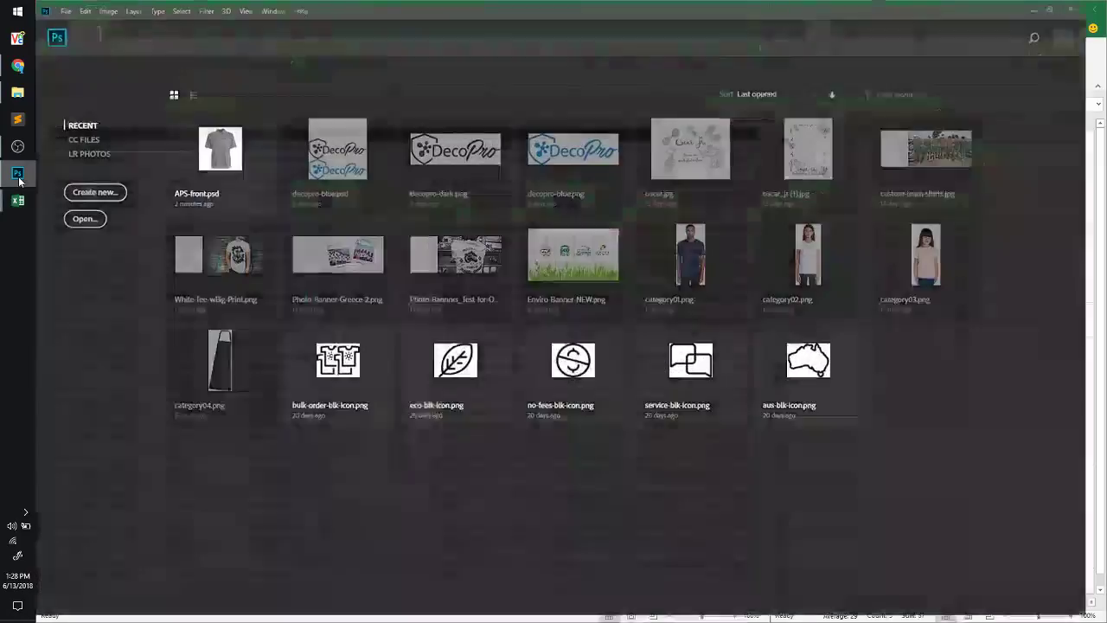
Open APS-front.psd and add a solid color fill layer with RGB 29, 29, 29 above the shirt layer
{"action": "left_click", "coordinate": [225, 150]}
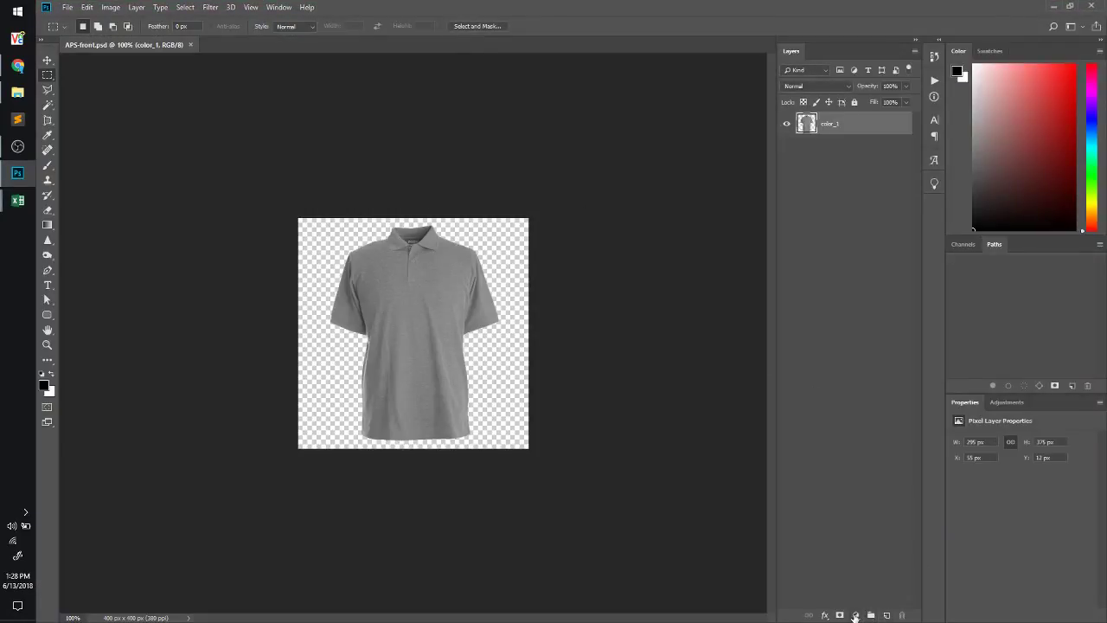
{"action": "left_click", "coordinate": [856, 615]}
{"action": "left_click", "coordinate": [877, 410]}
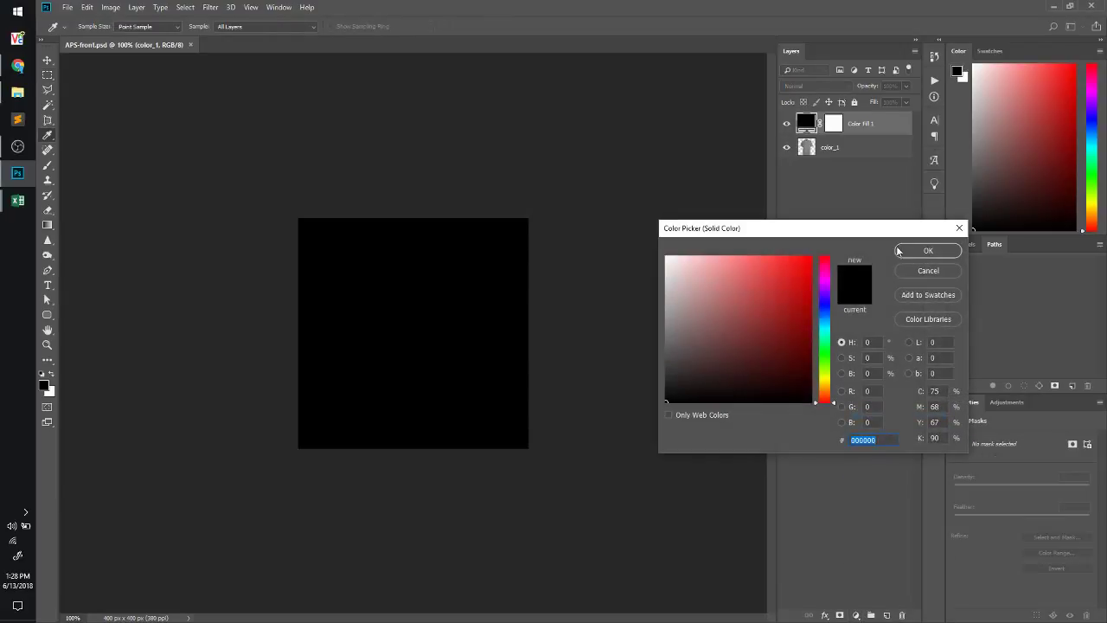
{"action": "left_click", "coordinate": [872, 390]}
{"action": "type", "text": "29"}
{"action": "key", "text": "Tab"}
{"action": "type", "text": "29"}
{"action": "key", "text": "Tab"}
{"action": "type", "text": "29"}
{"action": "key", "text": "Tab"}
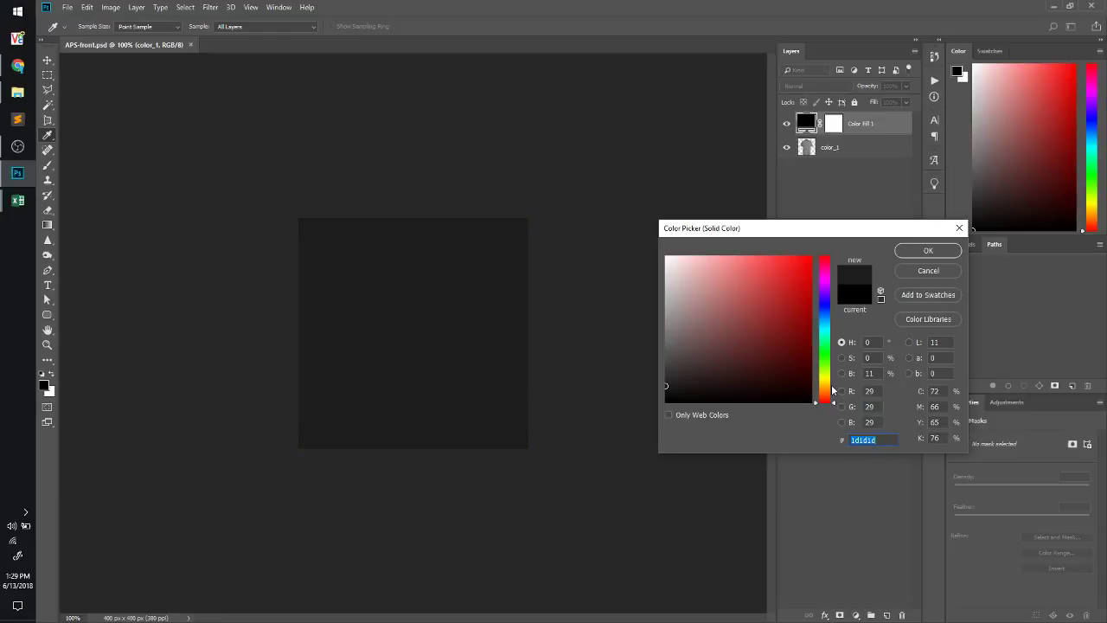
{"action": "key", "text": "Return"}
Clip the color fill layer to the color_1 shirt layer and set its blend mode to Overlay
{"action": "key", "text": "ctrl+alt+g"}
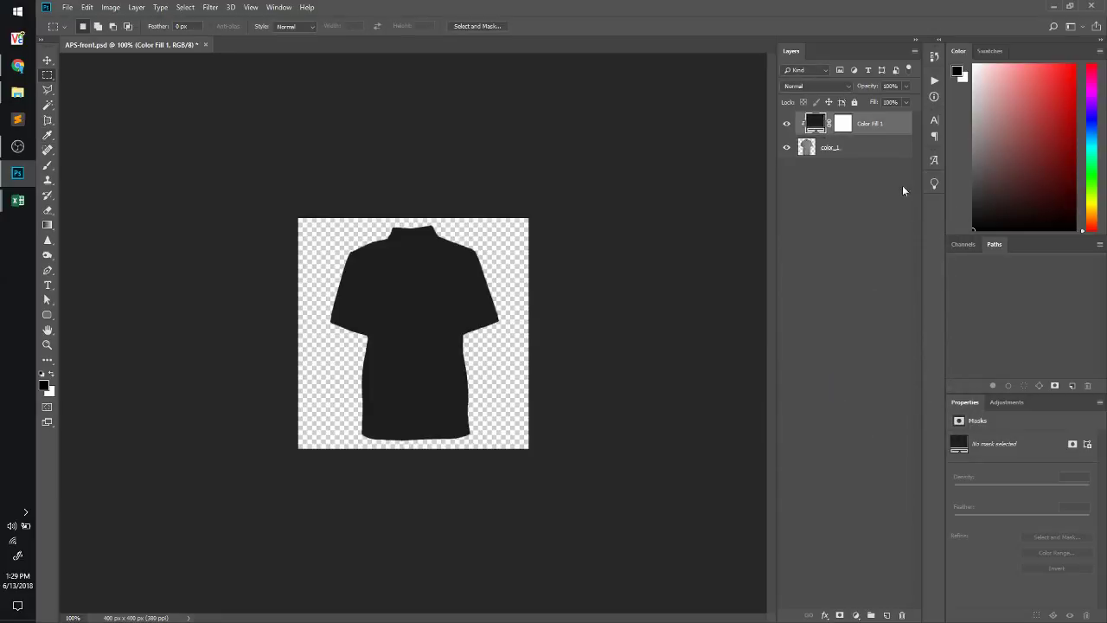
{"action": "left_click", "coordinate": [820, 87]}
{"action": "key", "text": "Escape"}
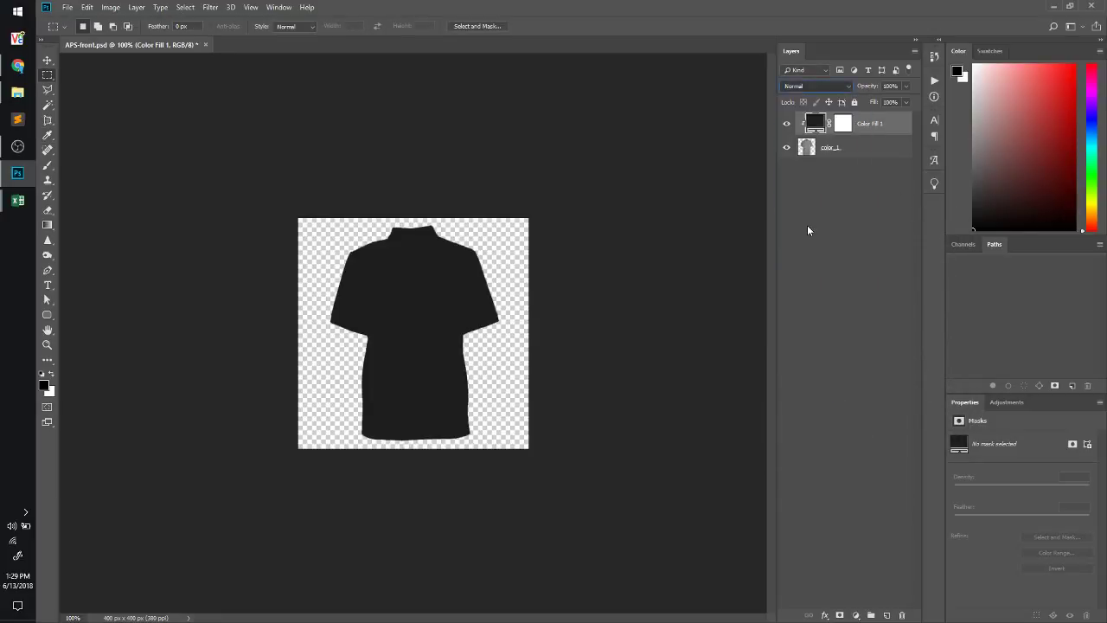
{"action": "key", "text": "shift+alt+o"}
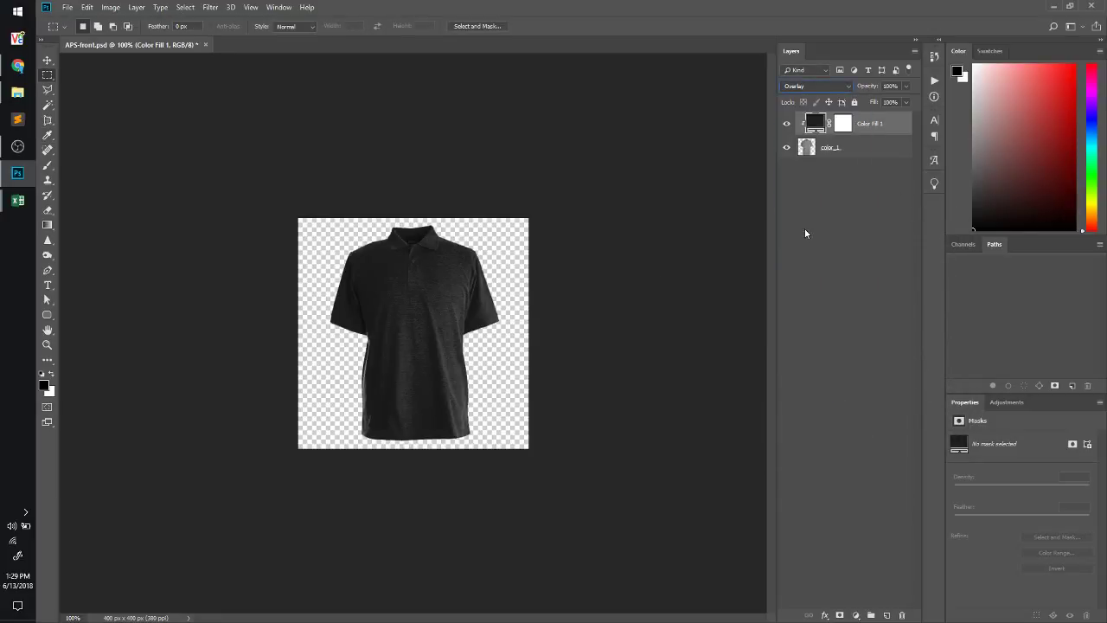
{"action": "left_click", "coordinate": [845, 154]}
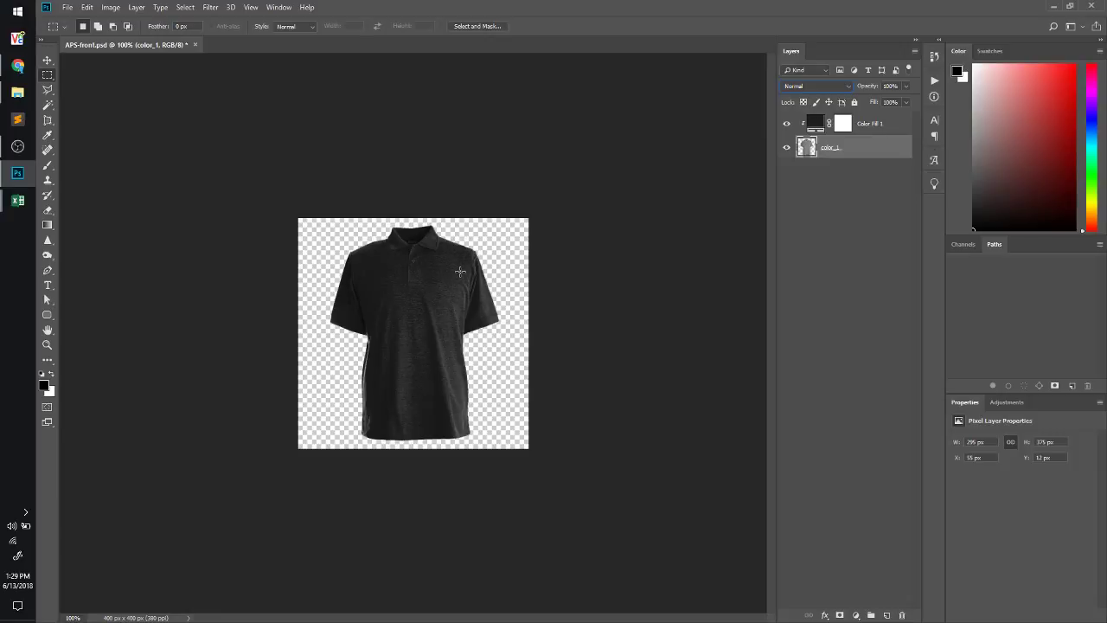
Switch to the Excel workbooks and look up Bottle's Red1, Green1 and Blue1 values in the RGB color file
{"action": "key", "text": "alt+Tab"}
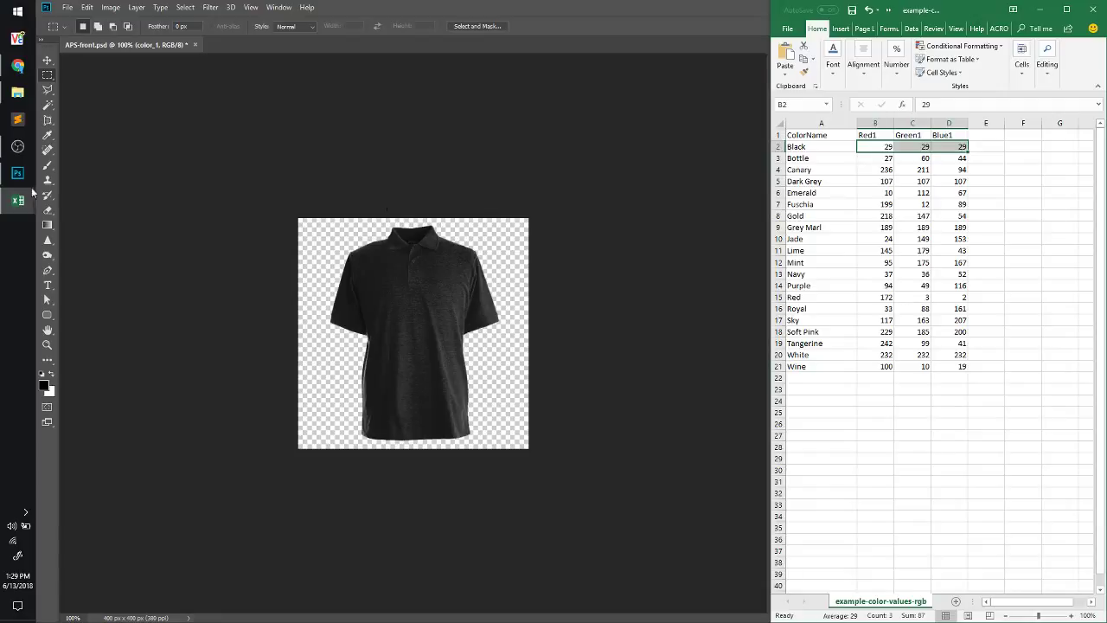
{"action": "mouse_move", "coordinate": [22, 199]}
{"action": "left_click", "coordinate": [94, 130]}
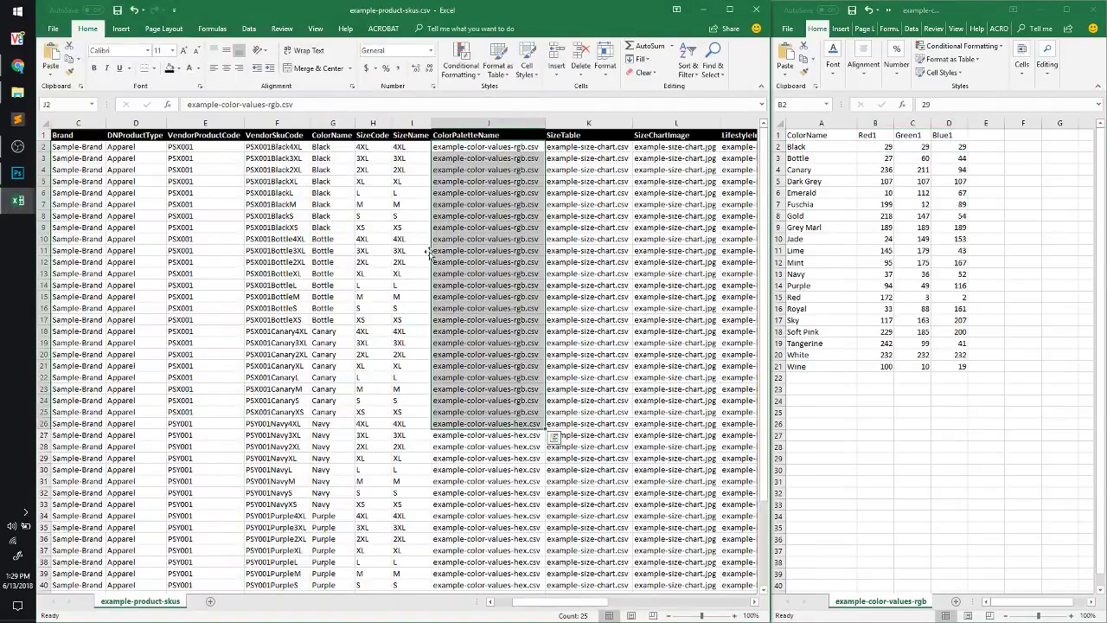
{"action": "left_click", "coordinate": [334, 238]}
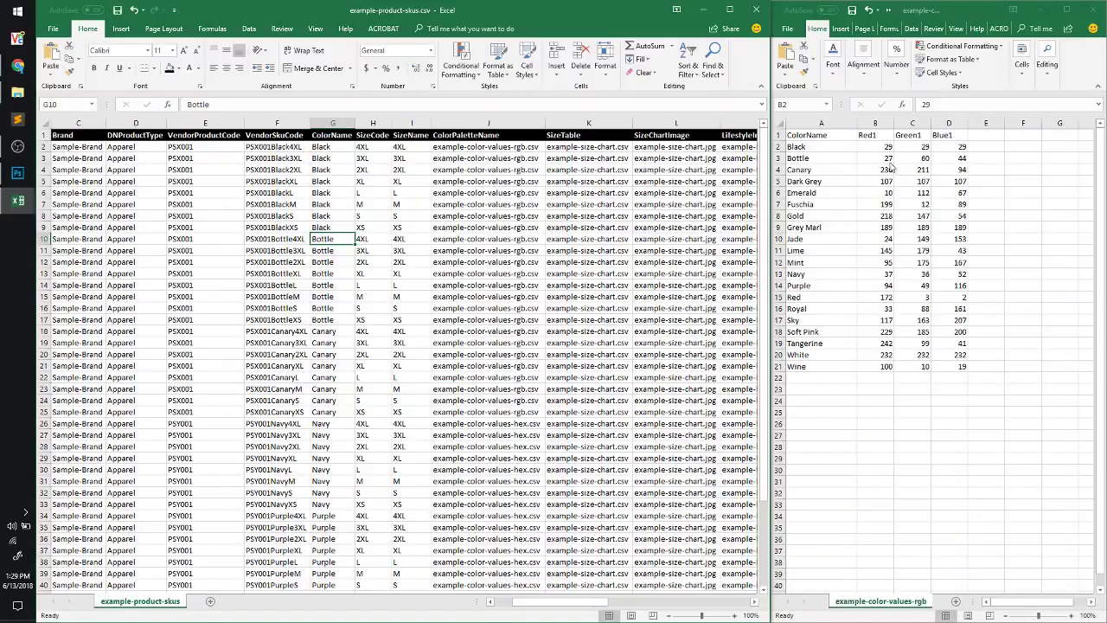
{"action": "key", "text": "alt+Tab"}
{"action": "key", "text": "ctrl+v"}
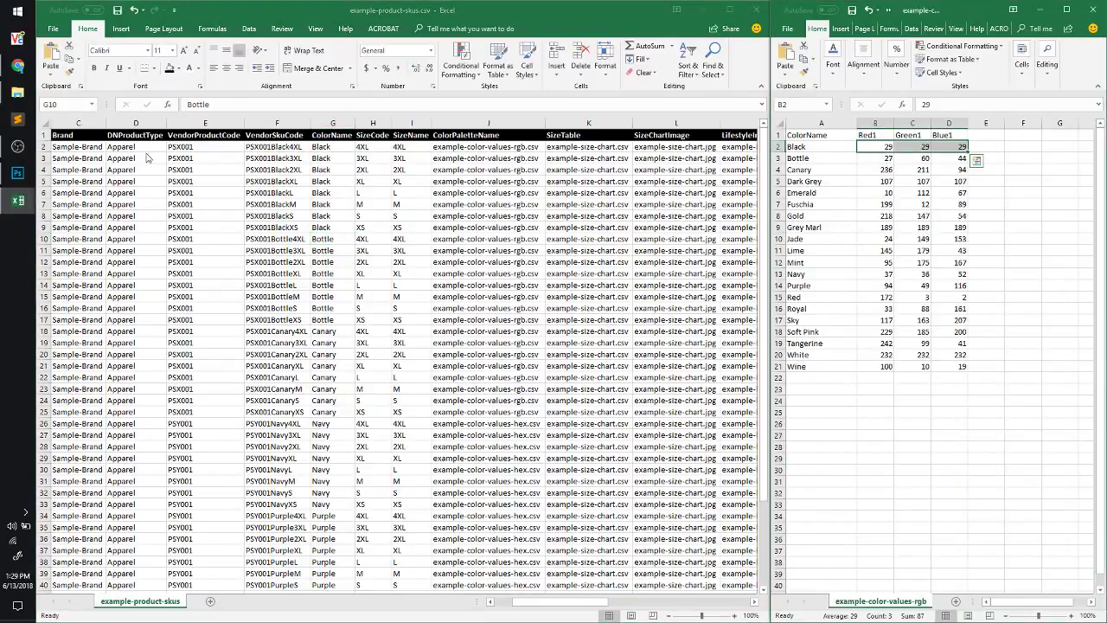
Switch to Photoshop and change the shirt's color fill to Bottle with RGB 27, 60, 44
{"action": "left_click", "coordinate": [17, 173]}
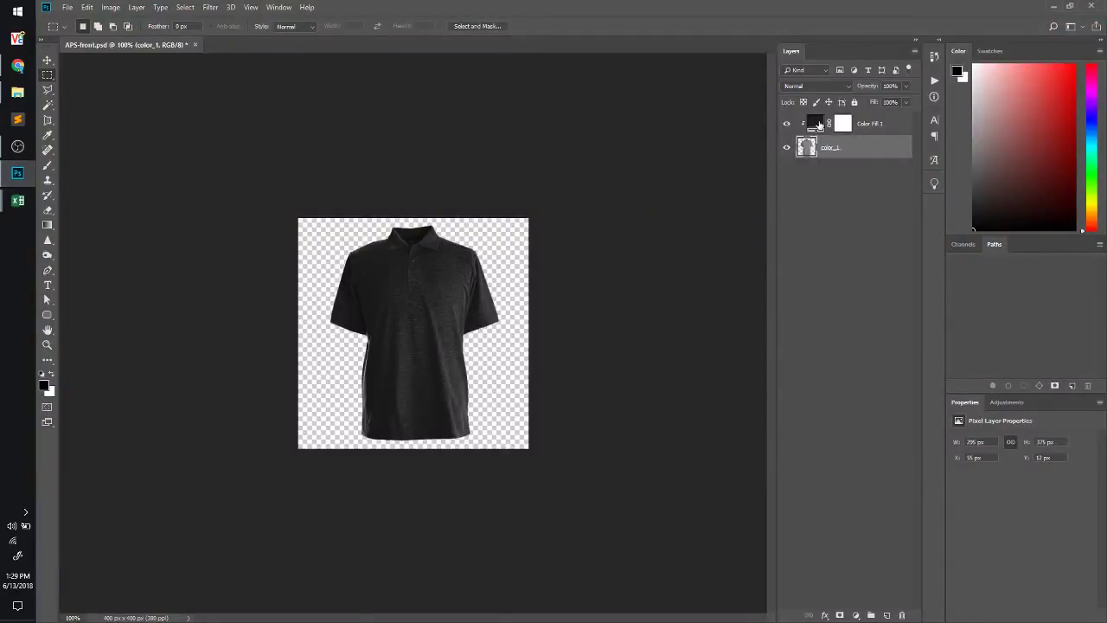
{"action": "double_click", "coordinate": [814, 123]}
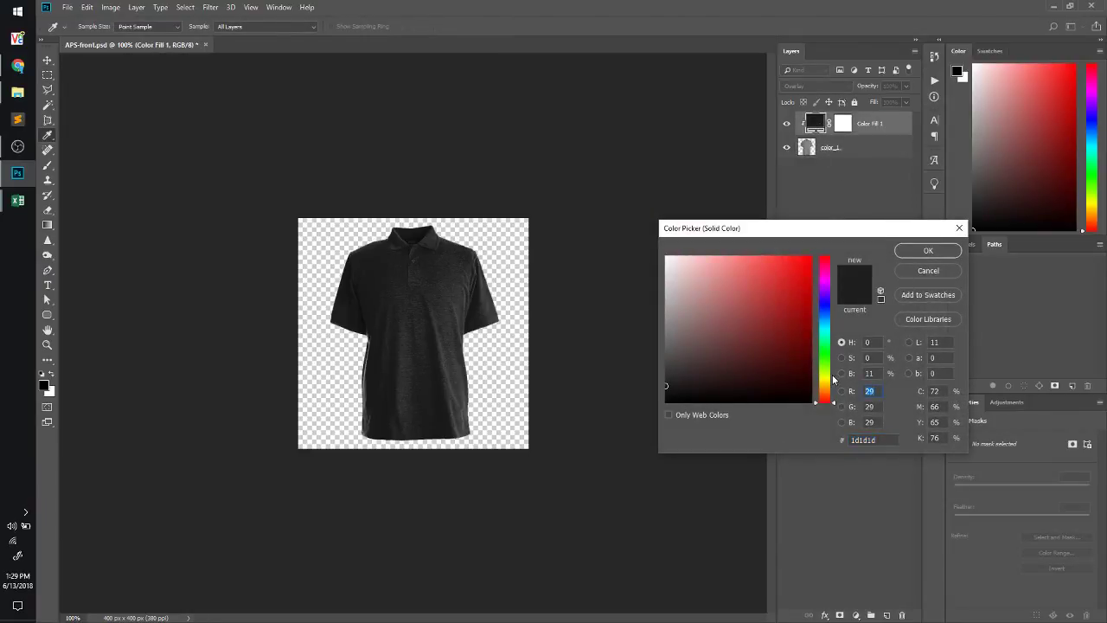
{"action": "type", "text": "2760"}
{"action": "key", "text": "Tab"}
{"action": "type", "text": "44"}
{"action": "key", "text": "Tab"}
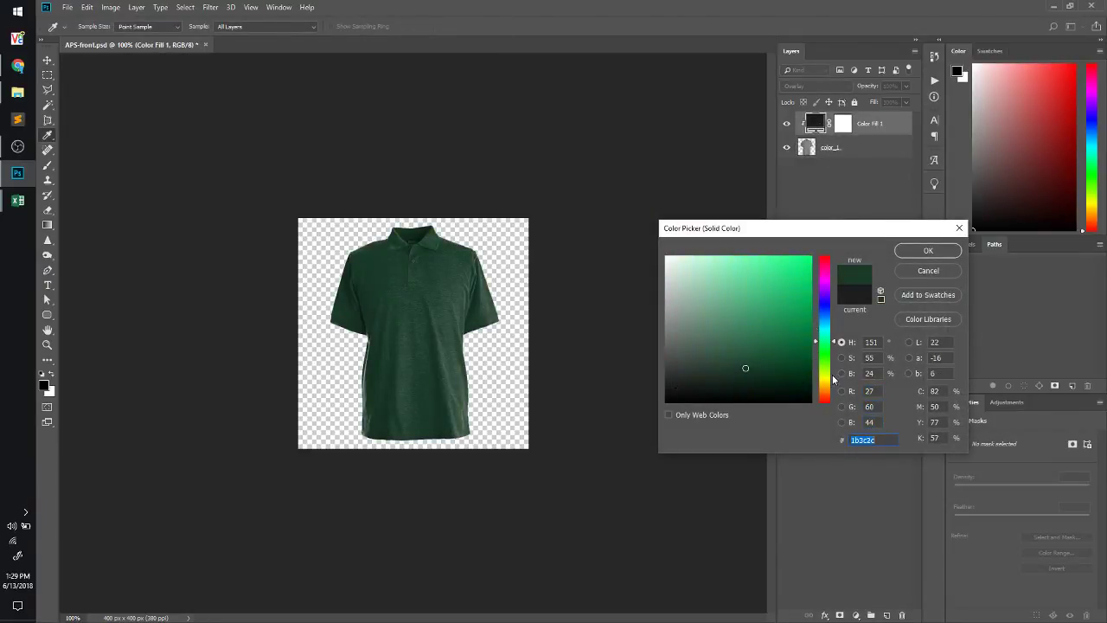
{"action": "left_click", "coordinate": [929, 251]}
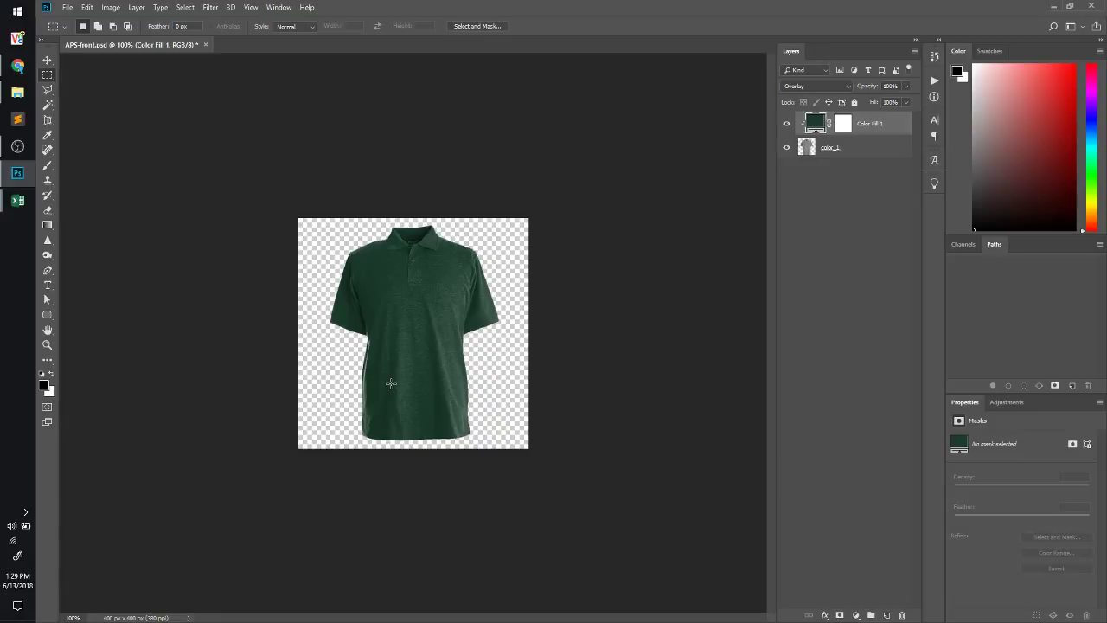
Return to the SKU and RGB color workbooks in Excel and examine the ColorPaletteName entries of the Bottle rows
{"action": "mouse_move", "coordinate": [11, 212]}
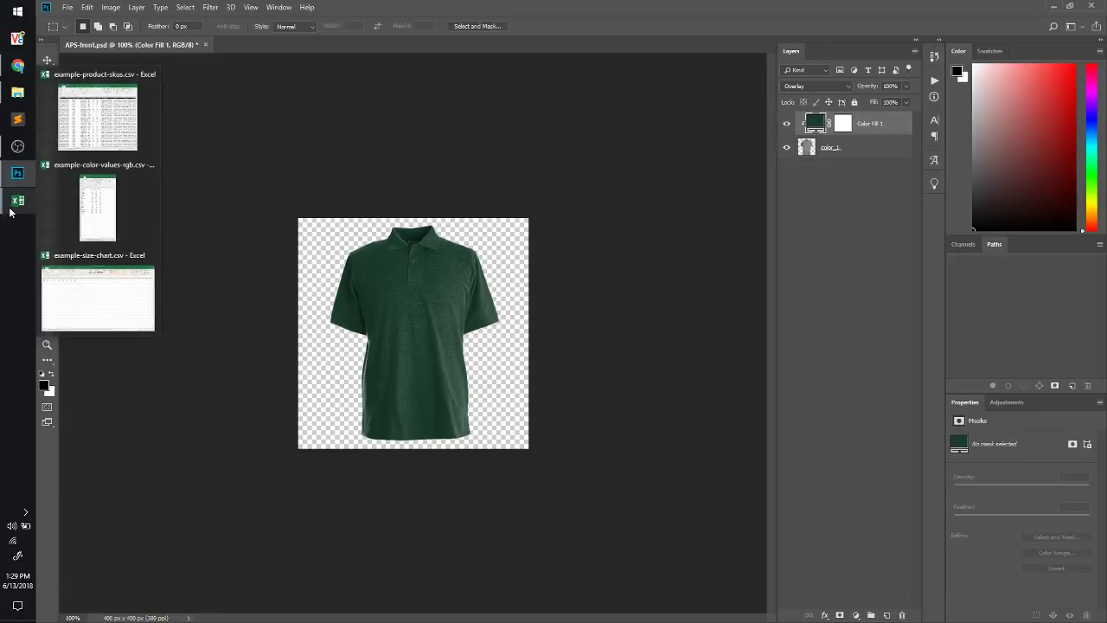
{"action": "left_click", "coordinate": [97, 117]}
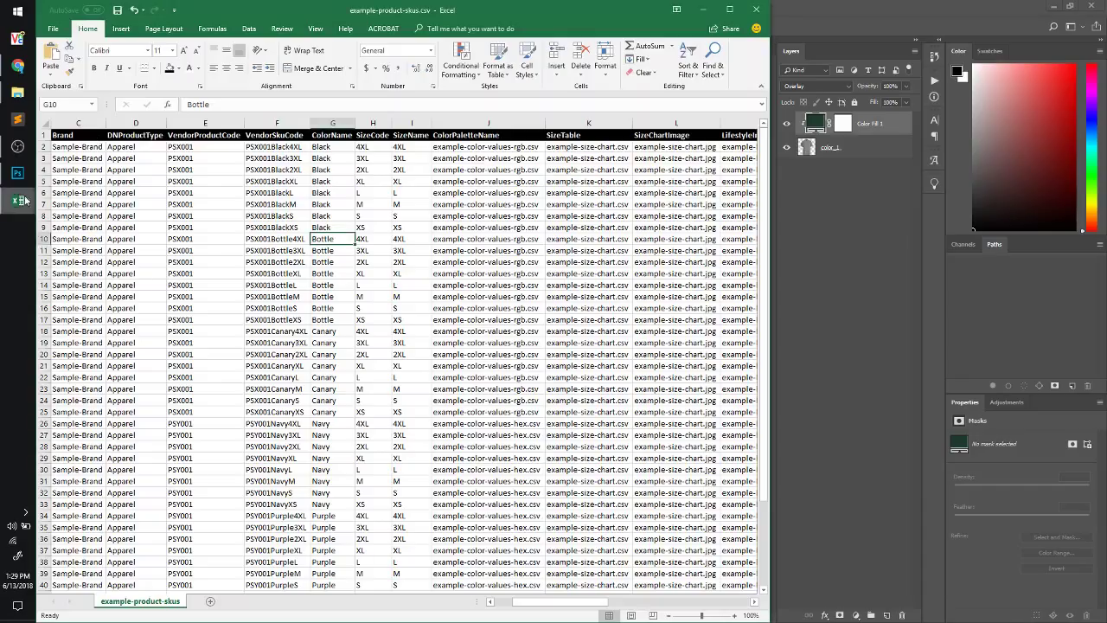
{"action": "left_click", "coordinate": [108, 242]}
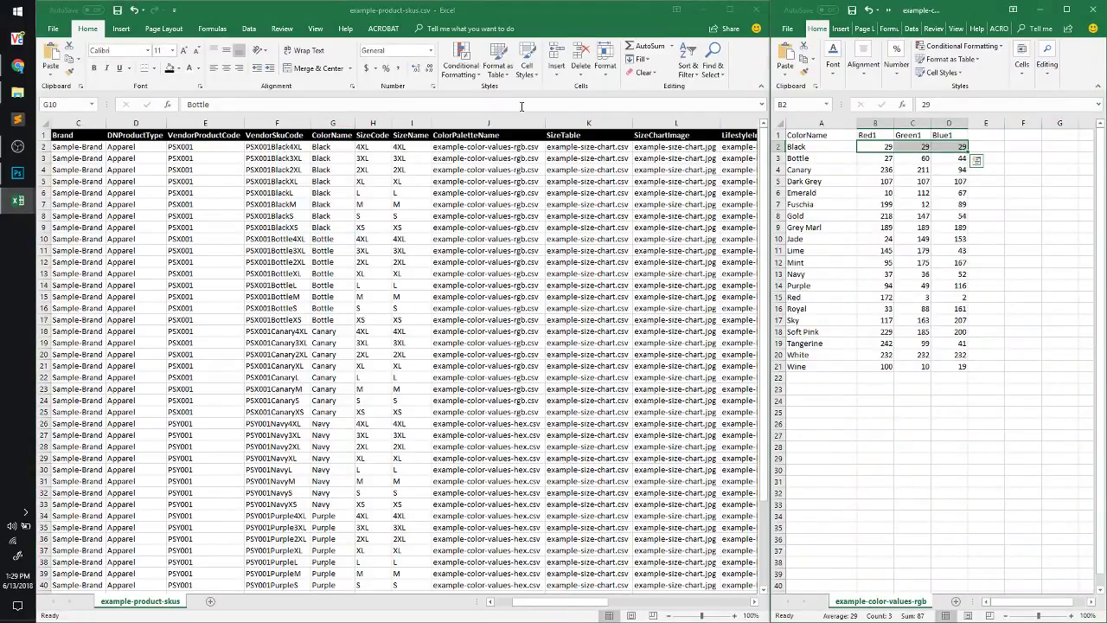
{"action": "left_click", "coordinate": [474, 243]}
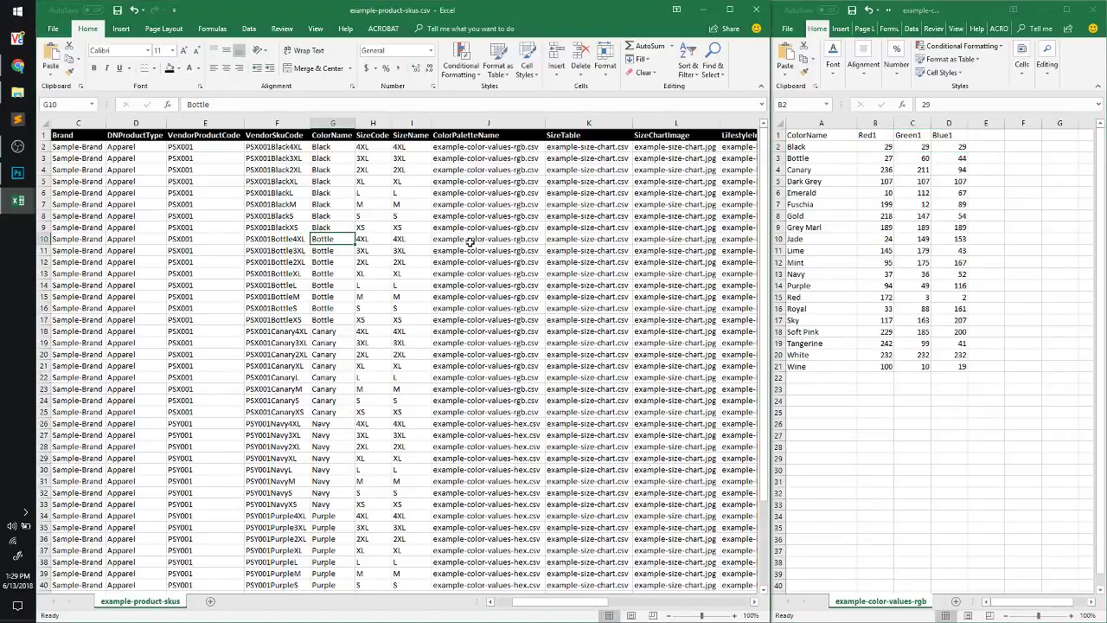
{"action": "left_click_drag", "start_coordinate": [476, 240], "coordinate": [489, 320]}
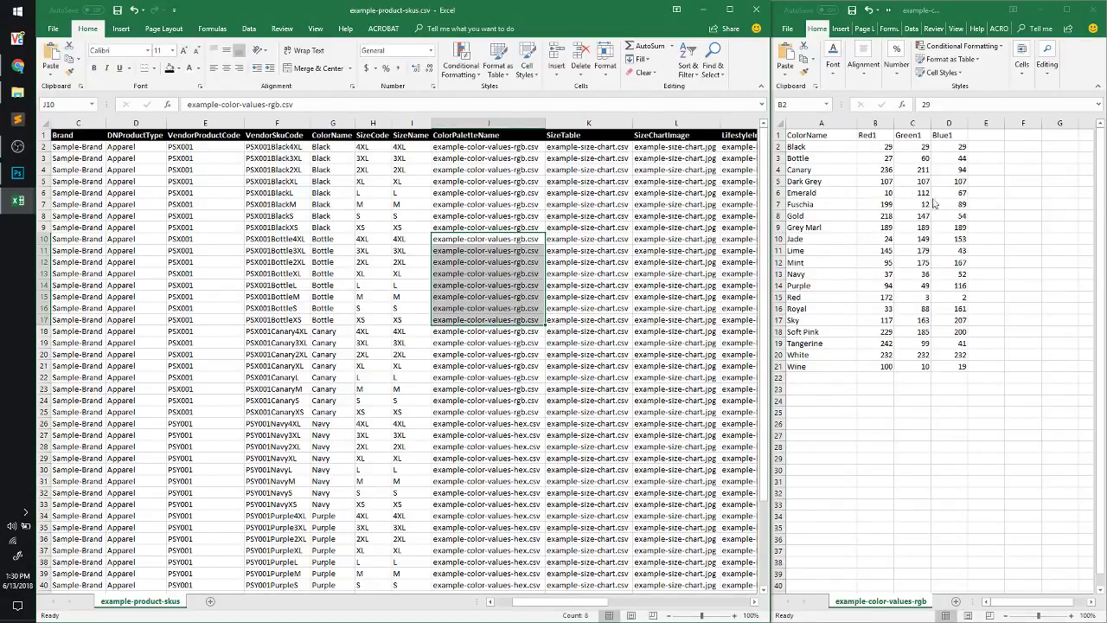
{"action": "type", "text": "29\t29\t29"}
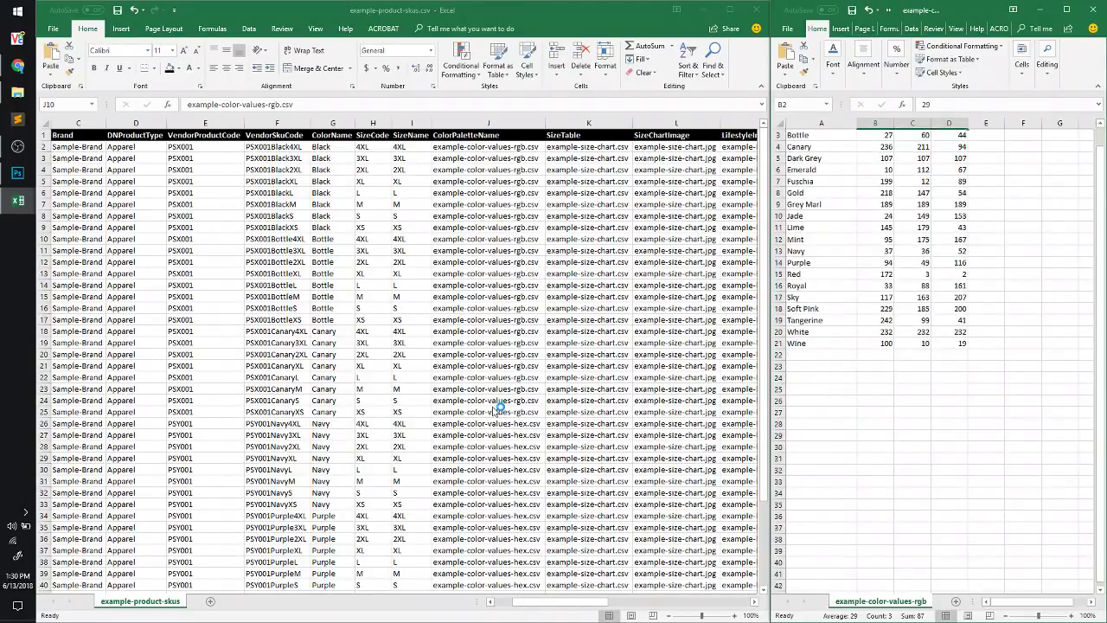
{"action": "type", "text": "example-color-values-rgb.csv example-color-values-rgb.csv example-color-values-rgb.csv example-color-values-rgb.csv example-color-values-rgb.csv example-color-values-rgb.csv example-color-values-rgb.csv example-color-values-rgb.csv"}
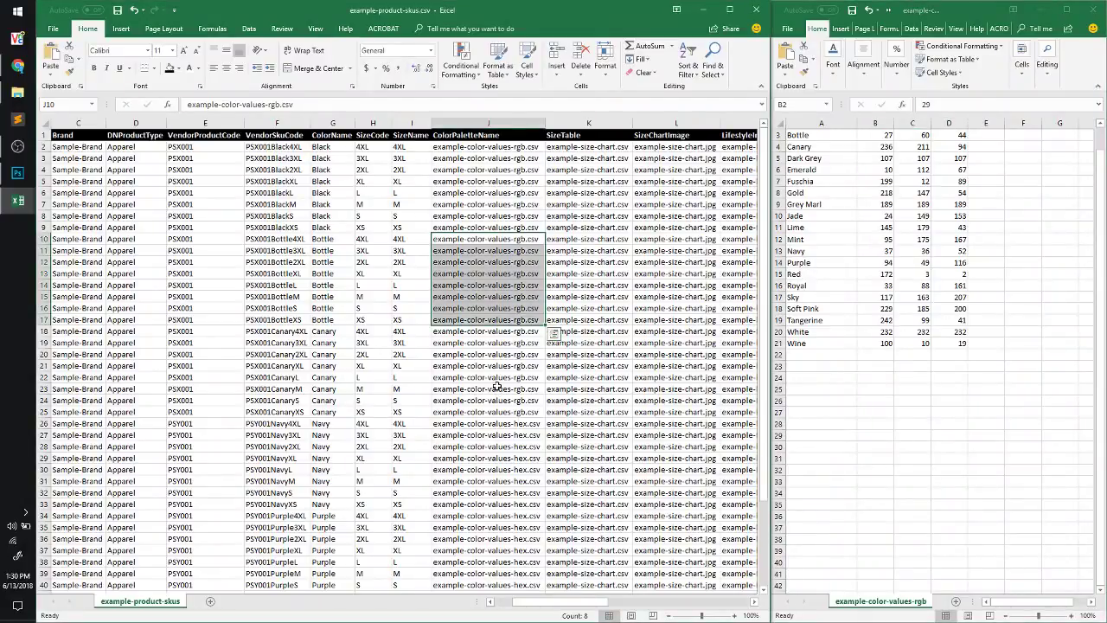
Examine which ColorPaletteName file the PSY001 rows for Navy, Purple and Red refer to in the SKU workbook
{"action": "scroll", "coordinate": [498, 387], "scroll_direction": "down", "scroll_amount": 4}
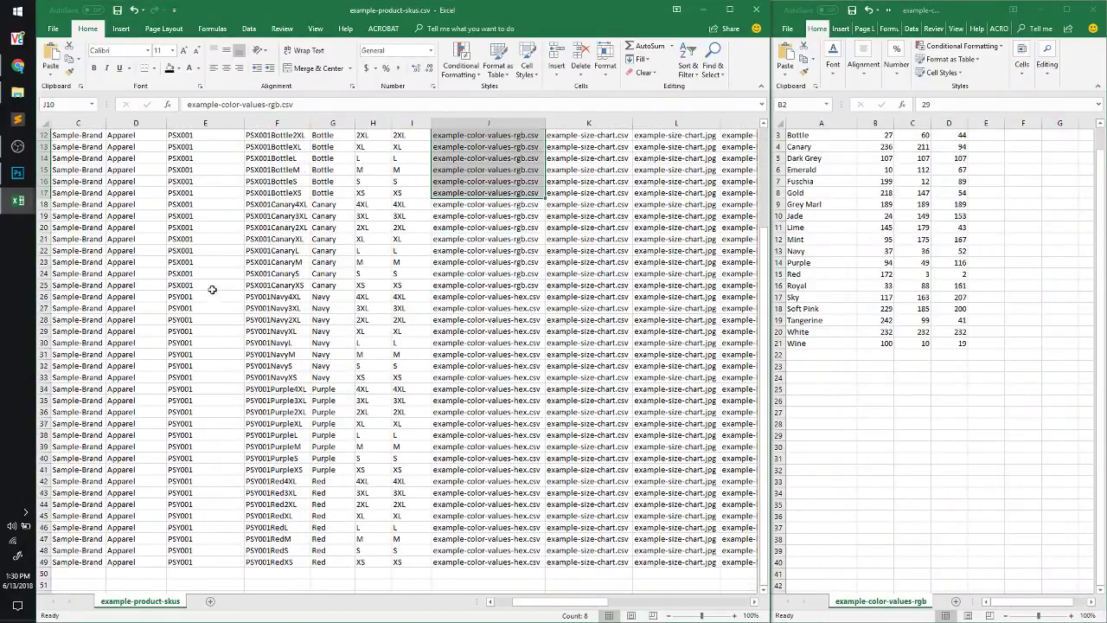
{"action": "left_click", "coordinate": [190, 264]}
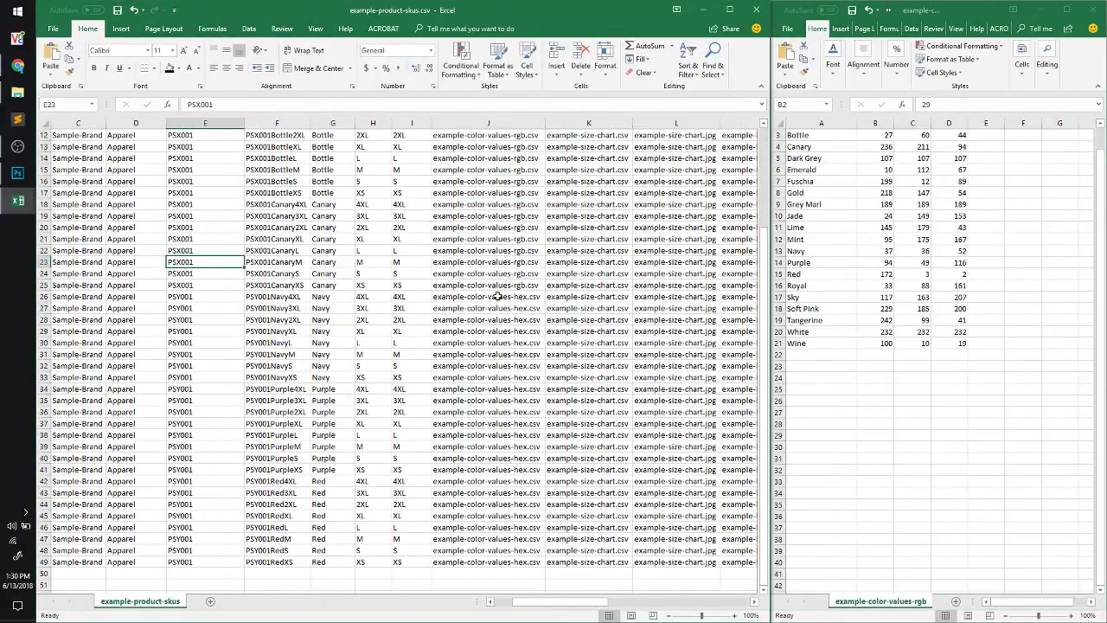
{"action": "left_click_drag", "start_coordinate": [497, 296], "coordinate": [491, 561]}
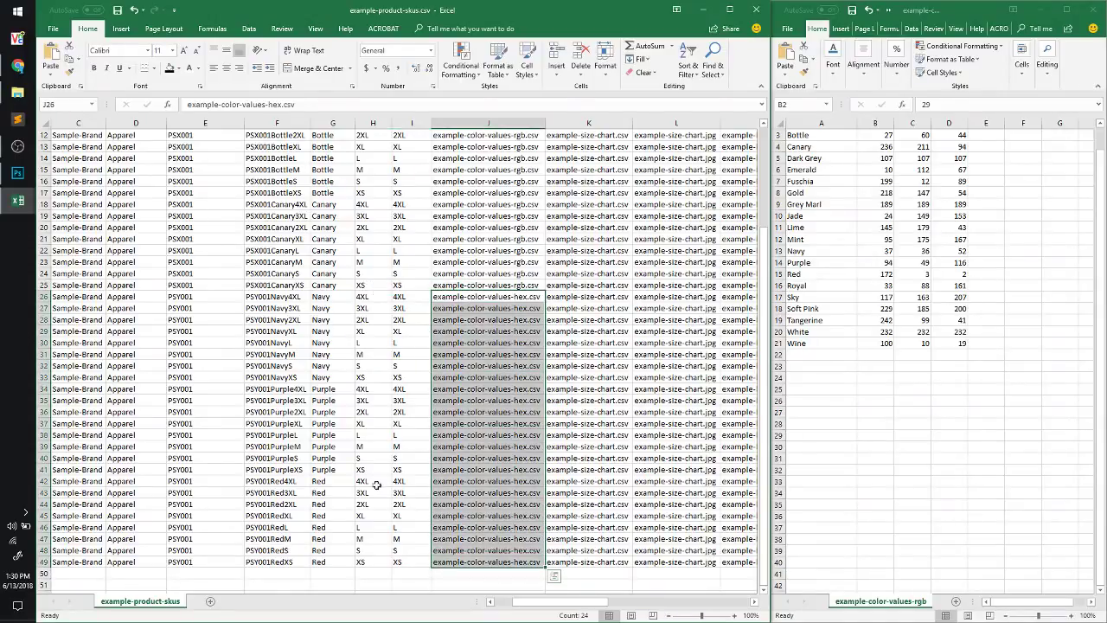
Open example-color-values-hex.csv from the import-example-complete folder and place it beside the SKU workbook
{"action": "left_click", "coordinate": [17, 92]}
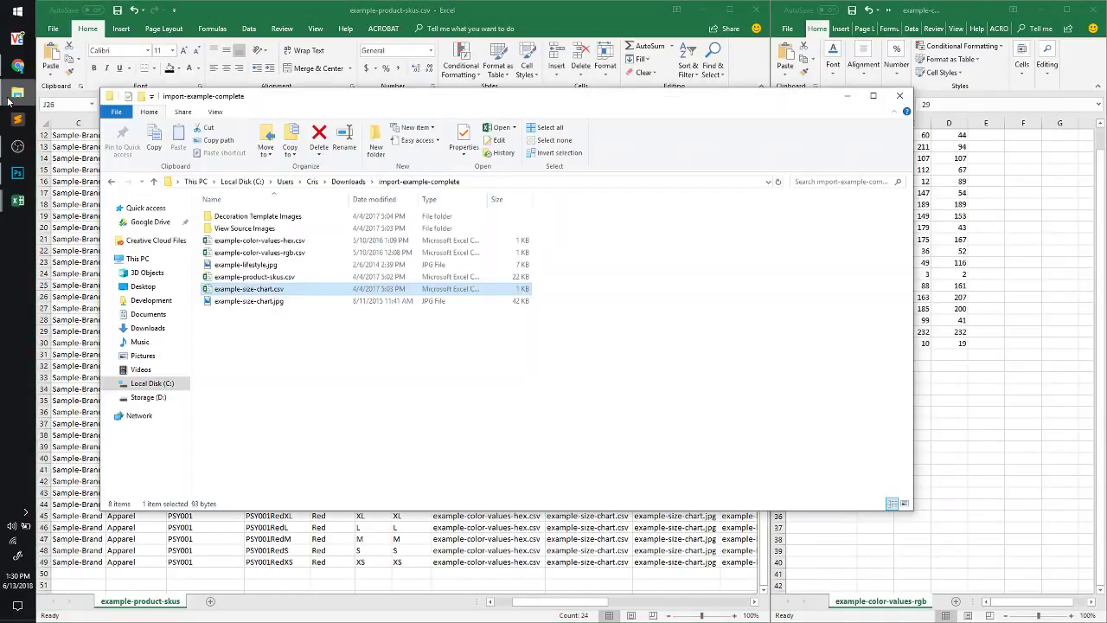
{"action": "double_click", "coordinate": [287, 243]}
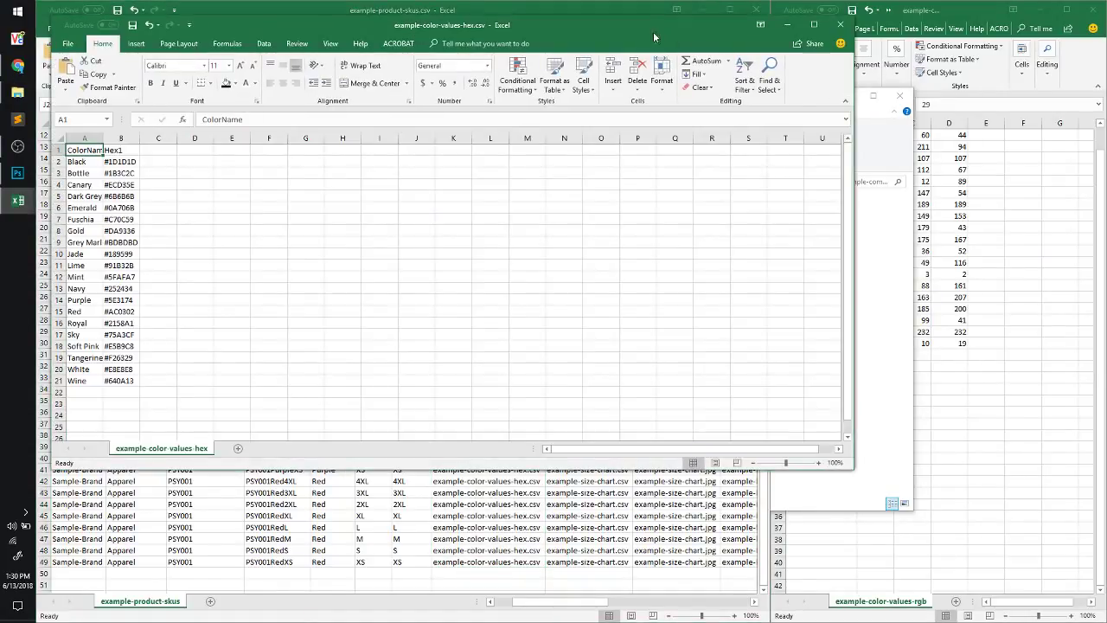
{"action": "left_click_drag", "start_coordinate": [616, 18], "coordinate": [1105, 220]}
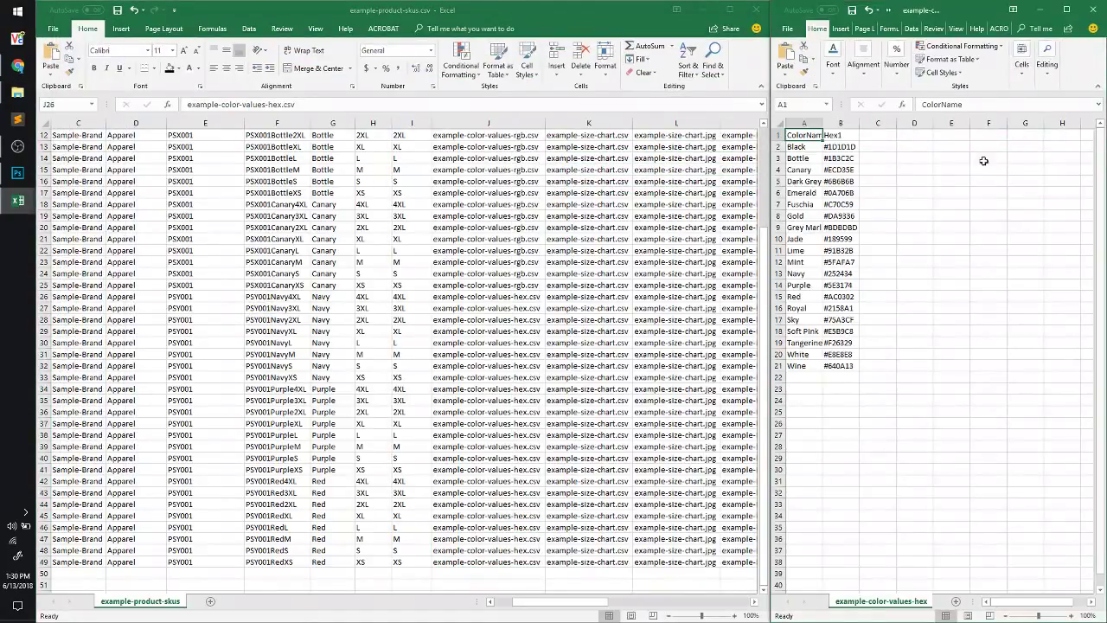
Widen the ColorName column in the hex color workbook and examine the Hex1 value of Black
{"action": "mouse_move", "coordinate": [823, 124]}
{"action": "left_mouse_down"}
{"action": "mouse_move", "coordinate": [858, 127]}
{"action": "mouse_move", "coordinate": [843, 127]}
{"action": "left_mouse_up"}
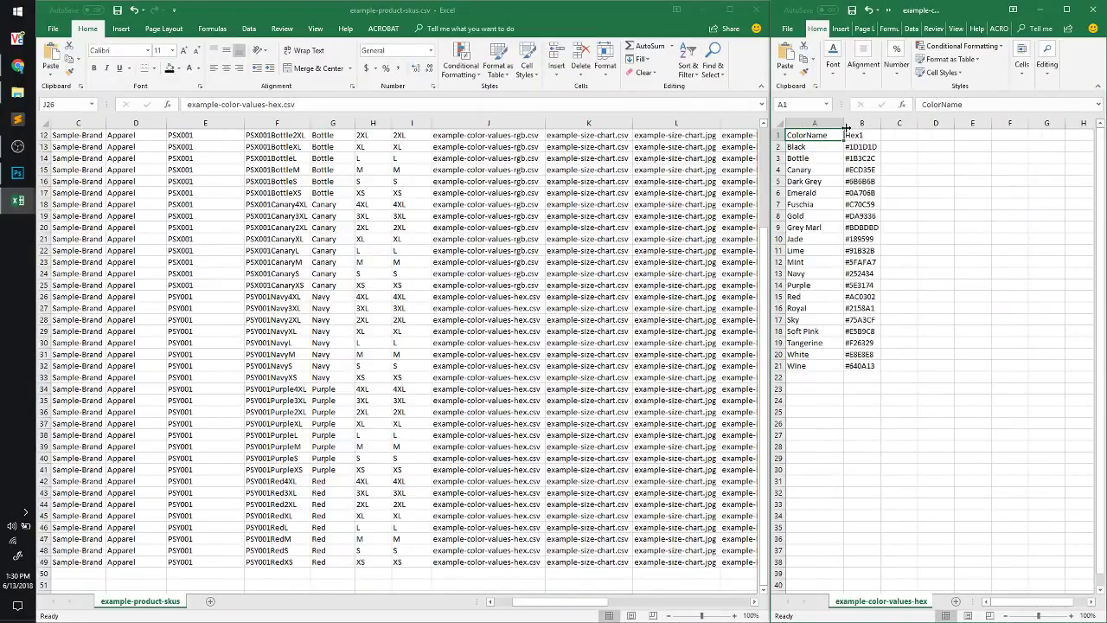
{"action": "left_click", "coordinate": [871, 167]}
{"action": "left_click", "coordinate": [863, 136]}
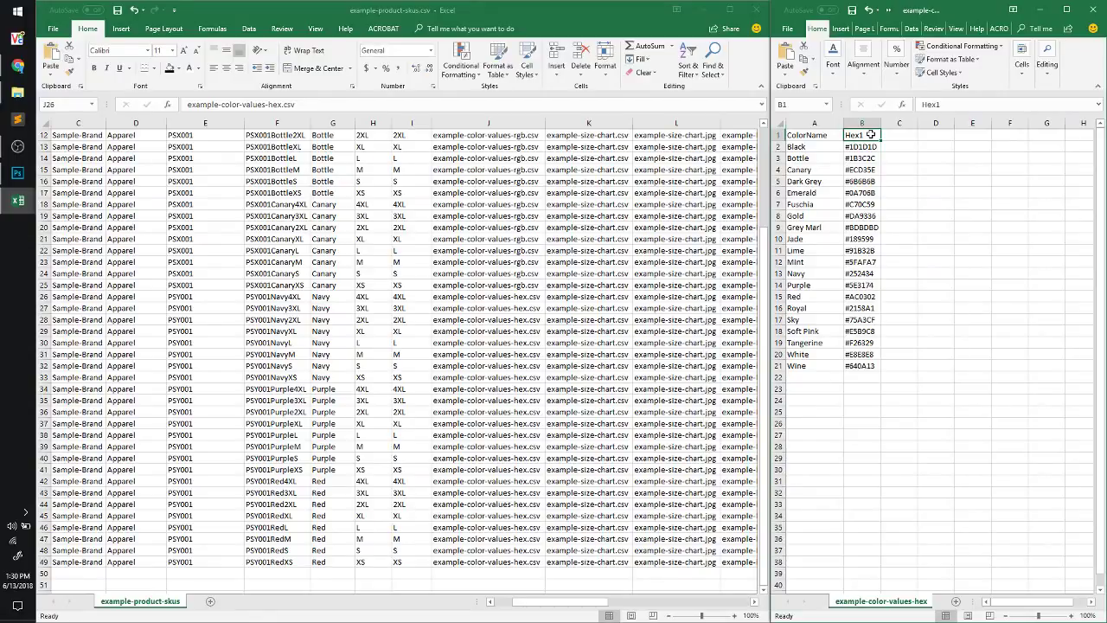
{"action": "left_click", "coordinate": [862, 146]}
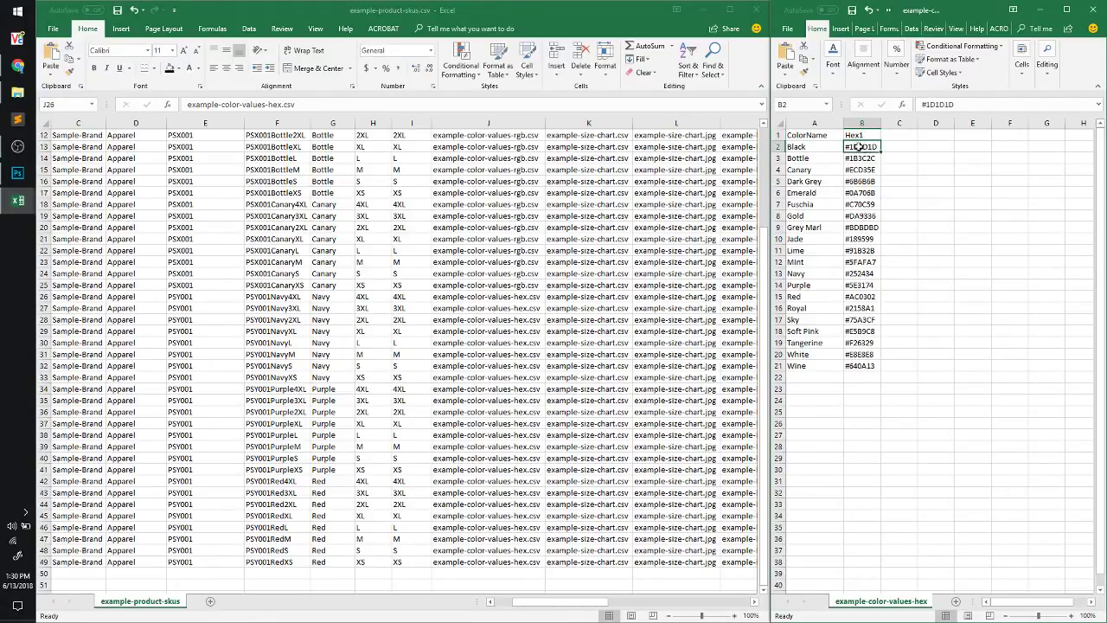
Copy Black's hex code 1D1D1D without the leading hash from the Hex1 column
{"action": "double_click", "coordinate": [862, 147]}
{"action": "left_click_drag", "start_coordinate": [848, 147], "coordinate": [882, 151]}
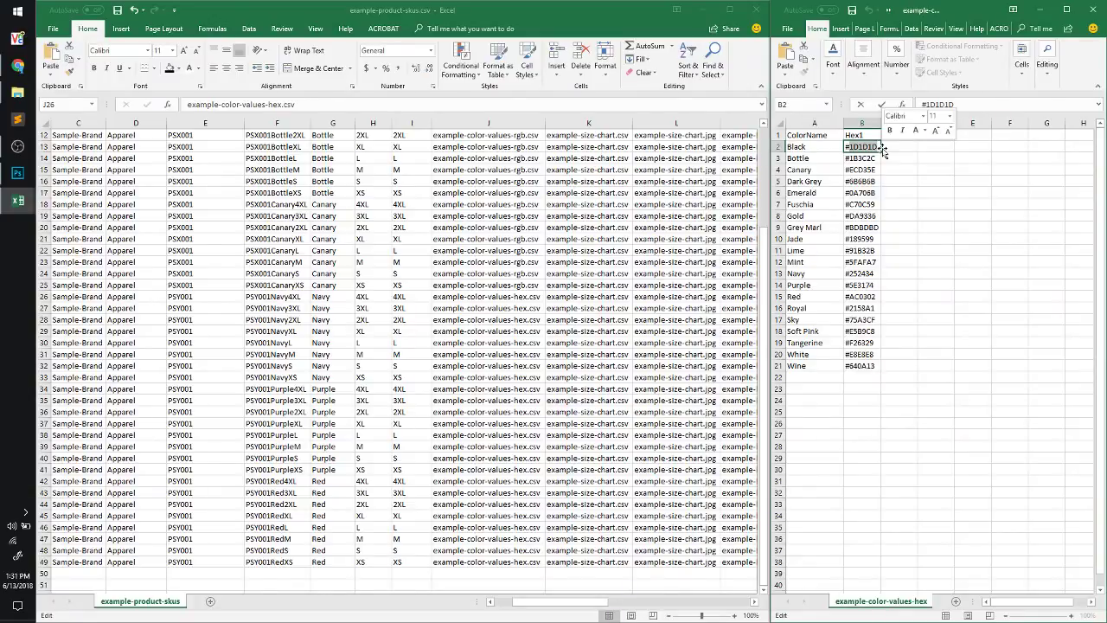
{"action": "key", "text": "ctrl+c"}
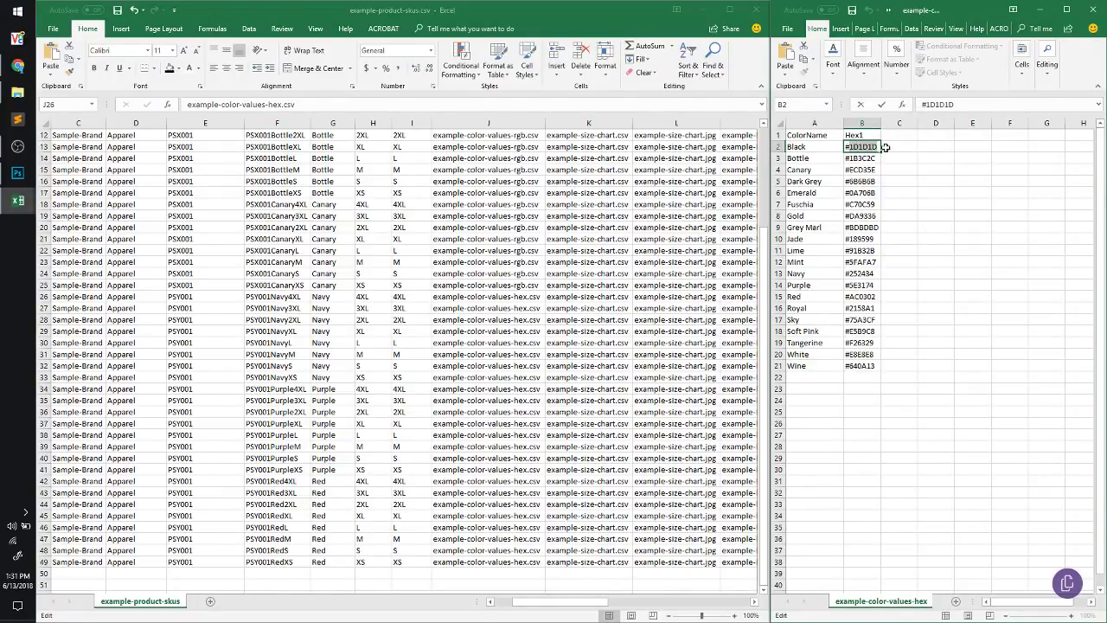
Switch to Photoshop and recolor the shirt's Color Fill 1 layer with the copied hex code 1D1D1D
{"action": "left_click", "coordinate": [17, 173]}
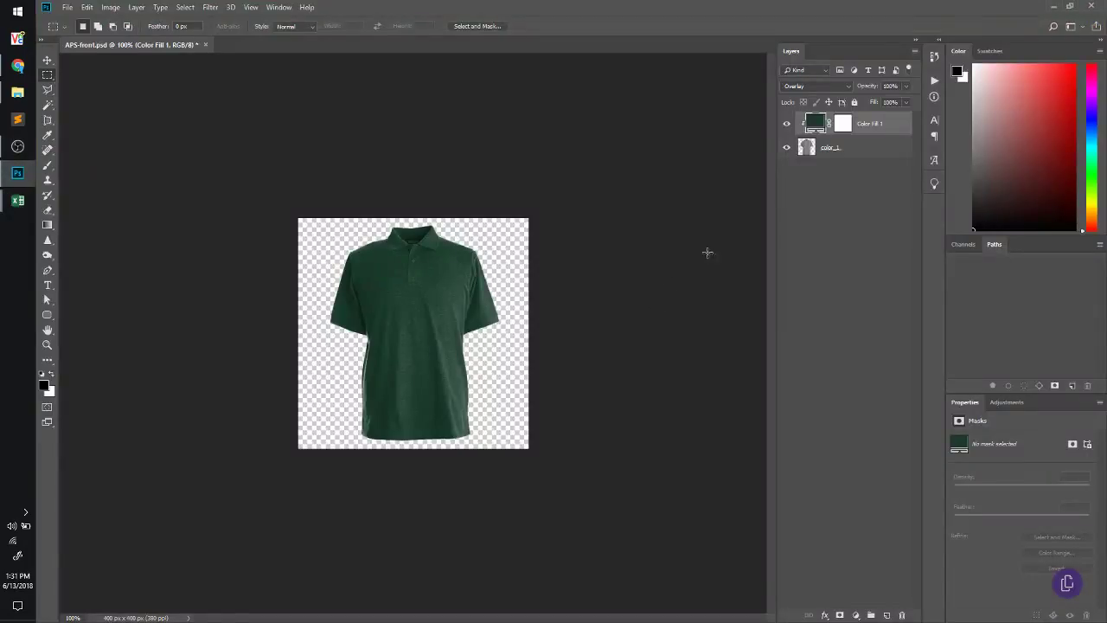
{"action": "double_click", "coordinate": [814, 126]}
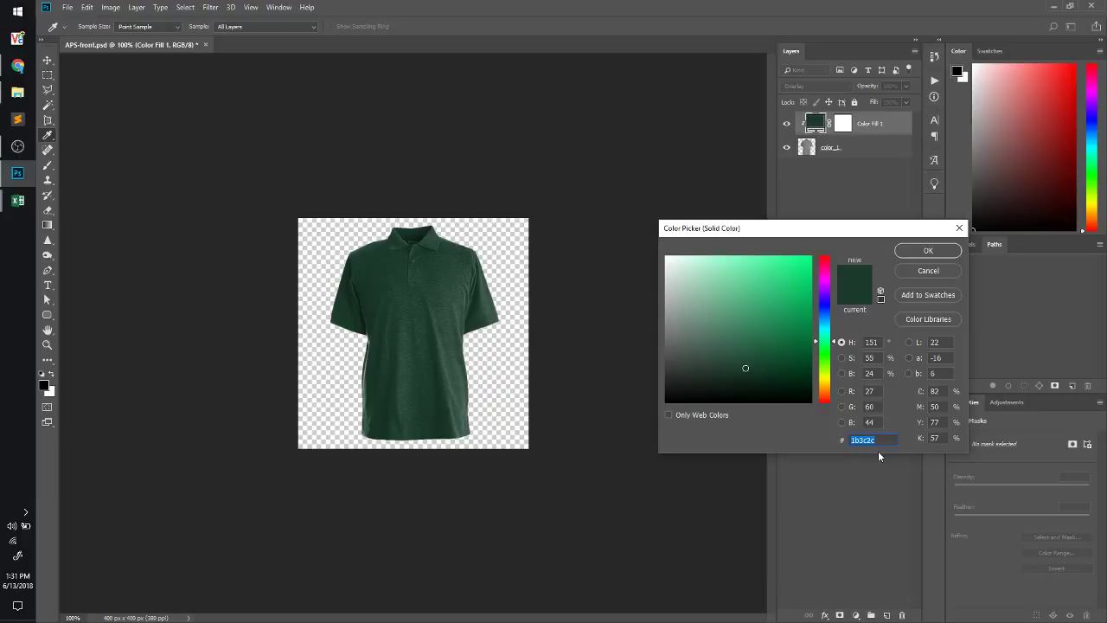
{"action": "key", "text": "ctrl+v"}
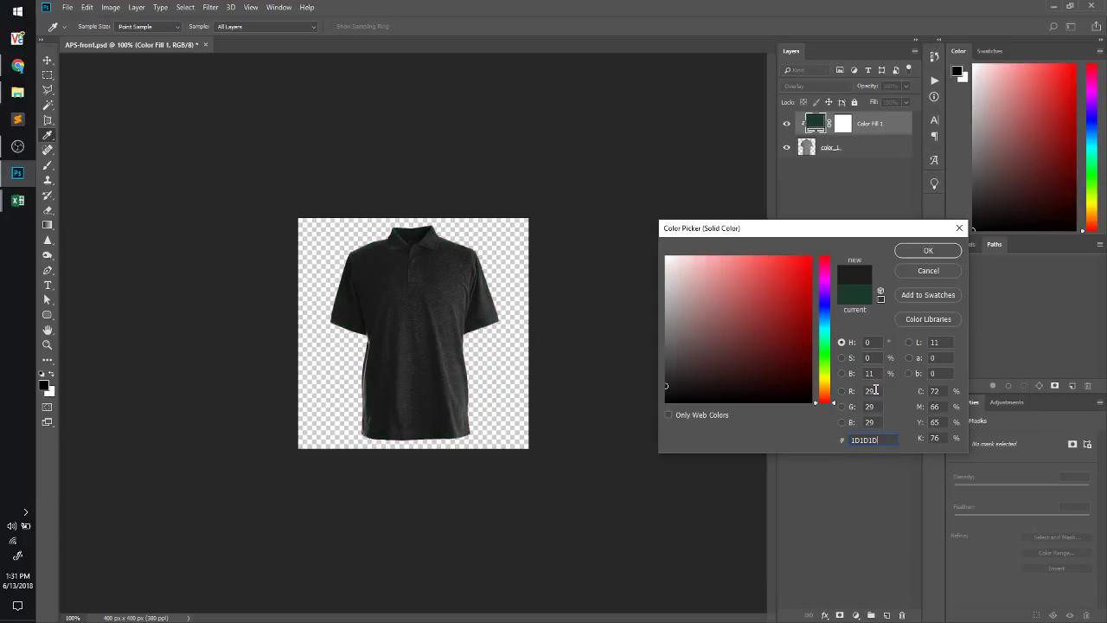
{"action": "left_click", "coordinate": [872, 391]}
{"action": "left_click", "coordinate": [872, 406]}
{"action": "left_click", "coordinate": [874, 422]}
{"action": "left_click", "coordinate": [928, 250]}
Switch back to Excel, leave the Hex1 cell's editing mode, and examine the SizeTable column in the SKU workbook
{"action": "key", "text": "alt+Tab"}
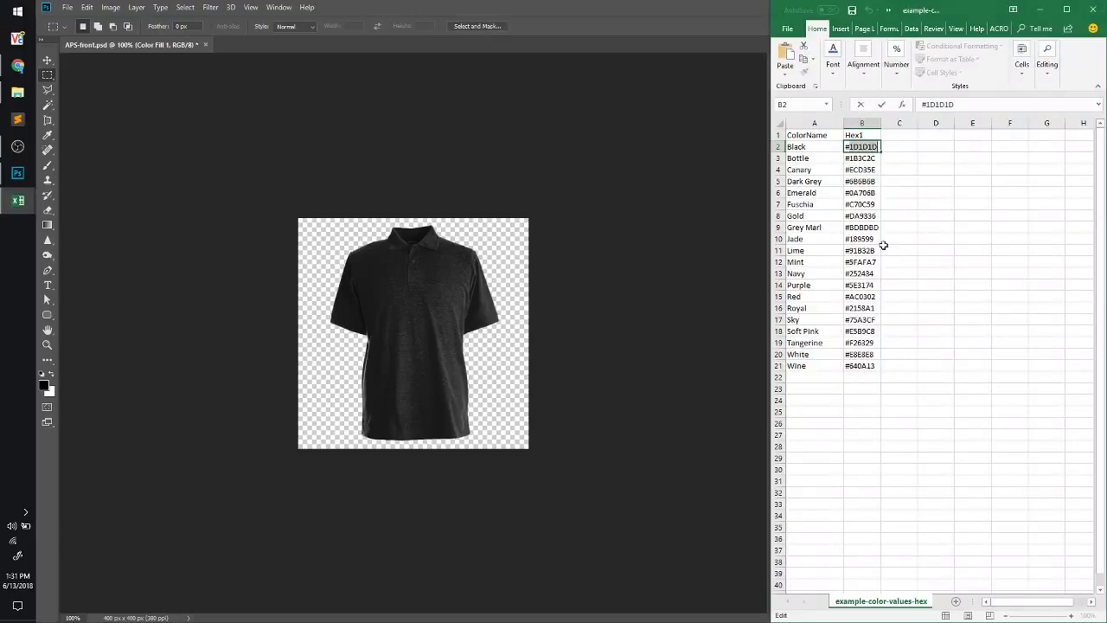
{"action": "left_click", "coordinate": [901, 148]}
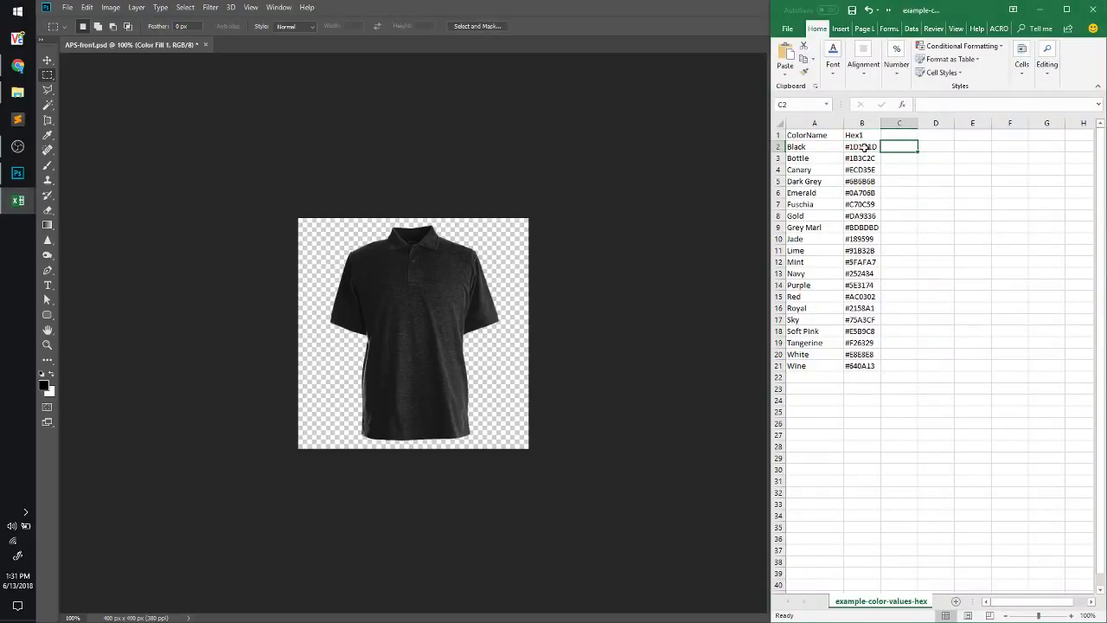
{"action": "mouse_move", "coordinate": [17, 199]}
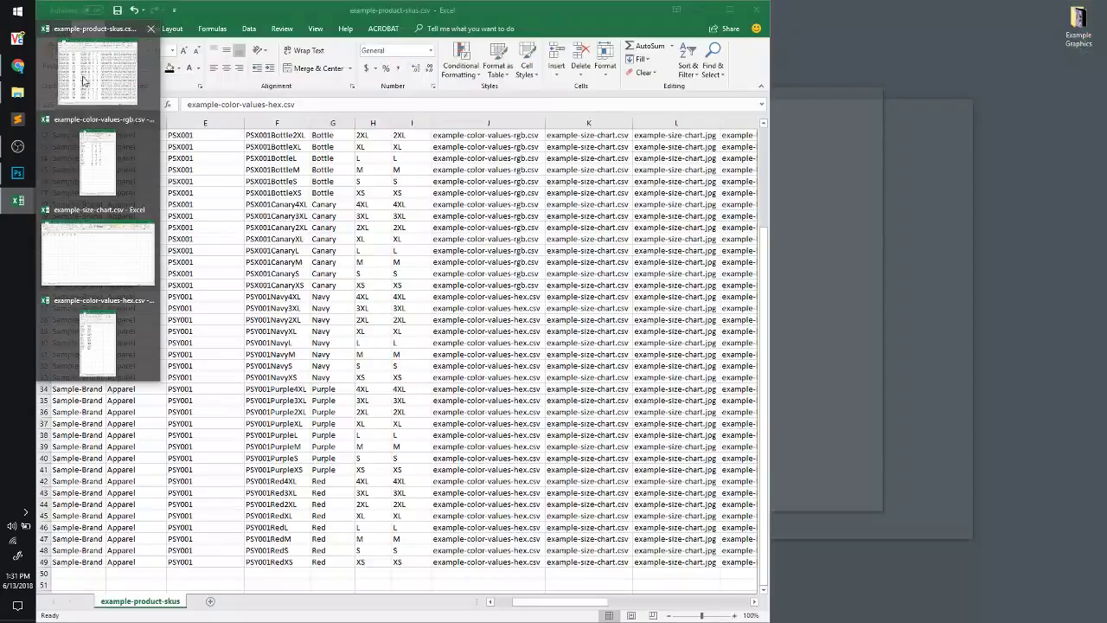
{"action": "left_click", "coordinate": [83, 81]}
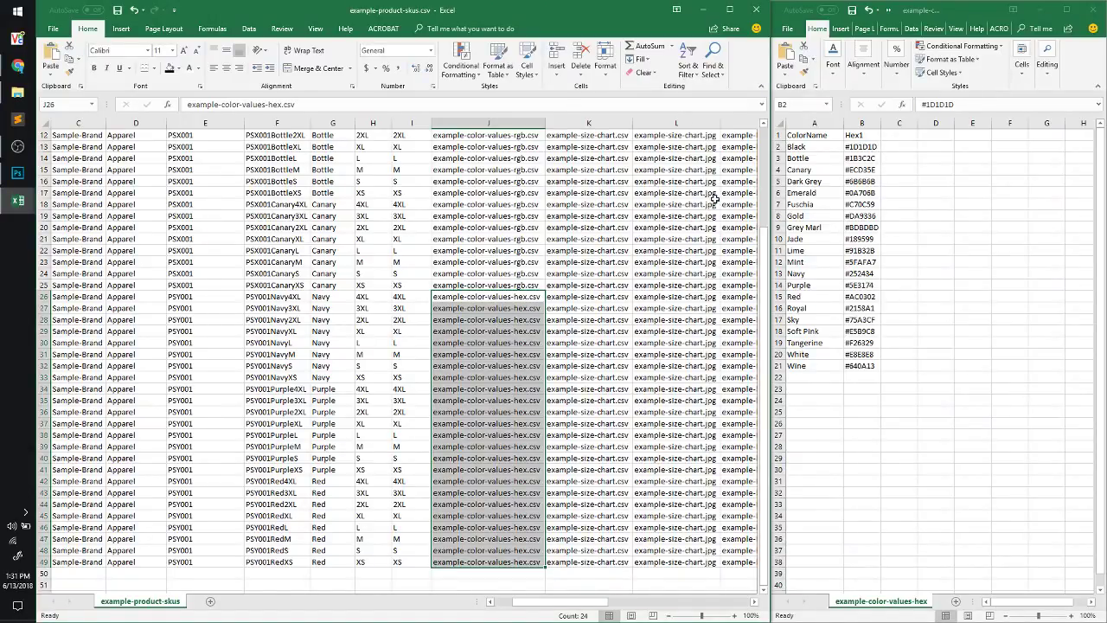
{"action": "left_click", "coordinate": [672, 216]}
{"action": "scroll", "coordinate": [673, 241], "scroll_direction": "up", "scroll_amount": 4}
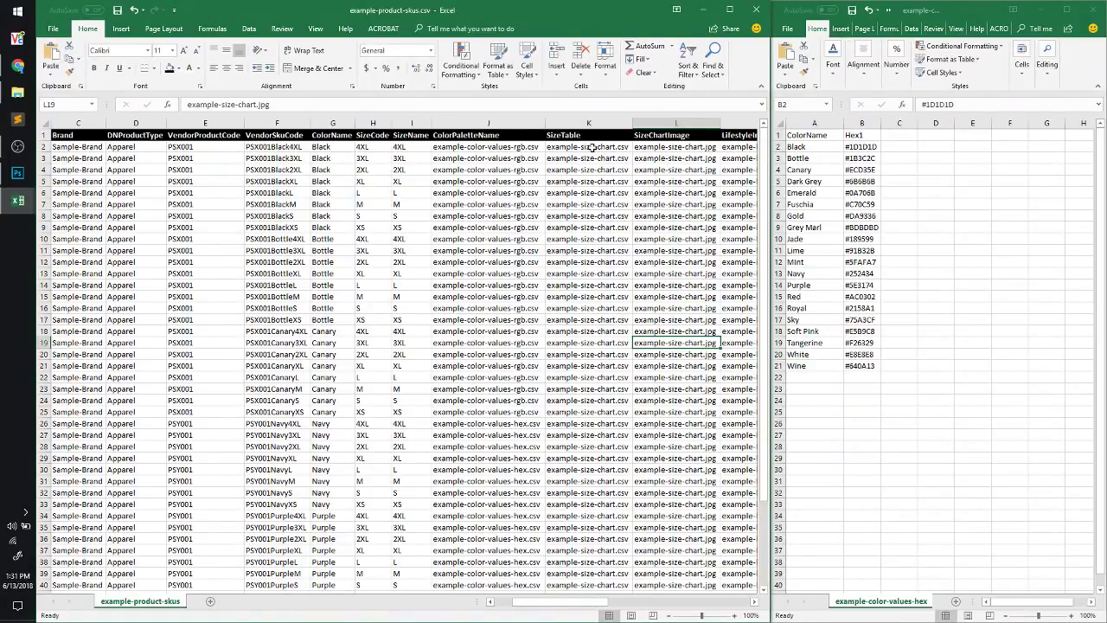
Bring up example-size-chart.csv and shrink and position its window so the SKU workbook's SizeTable column stays uncovered
{"action": "mouse_move", "coordinate": [18, 201]}
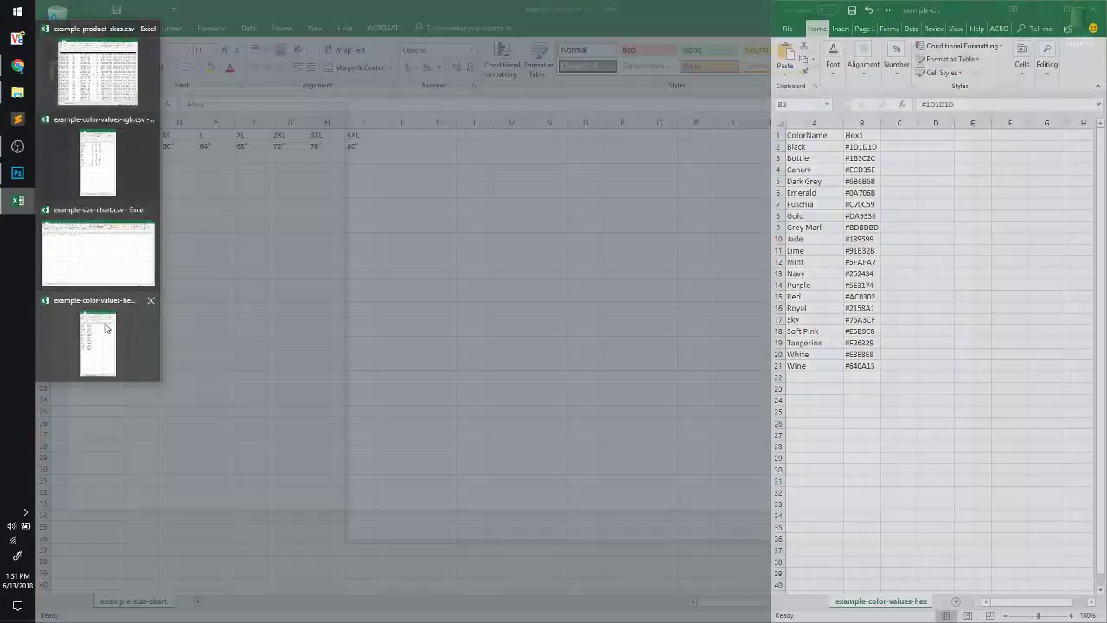
{"action": "mouse_move", "coordinate": [111, 179]}
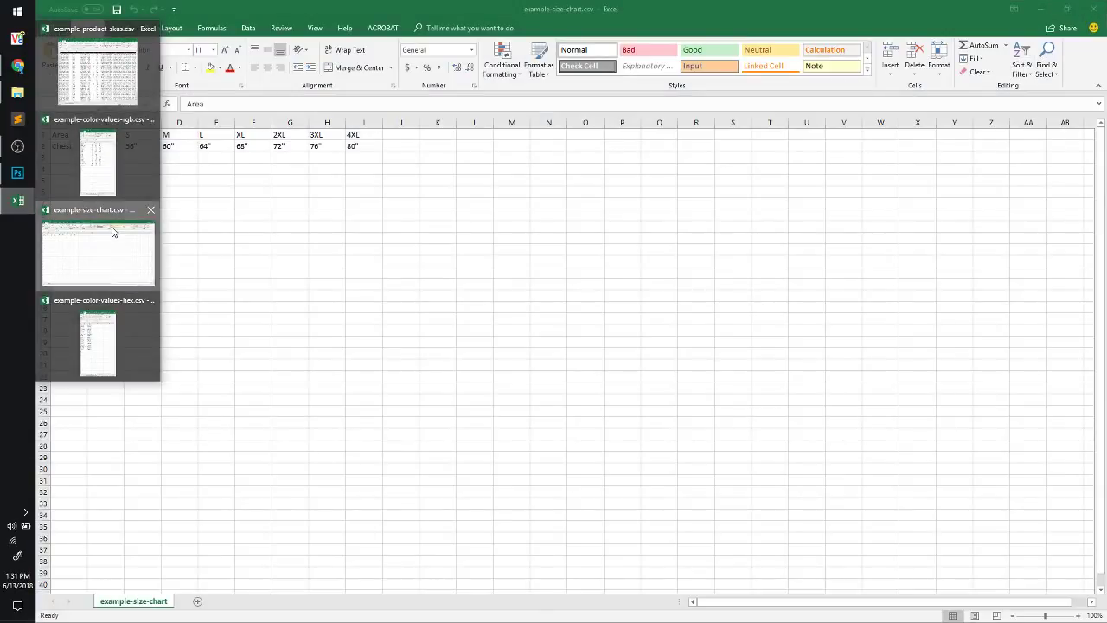
{"action": "left_click", "coordinate": [113, 228]}
{"action": "left_click_drag", "start_coordinate": [256, 11], "coordinate": [484, 125]}
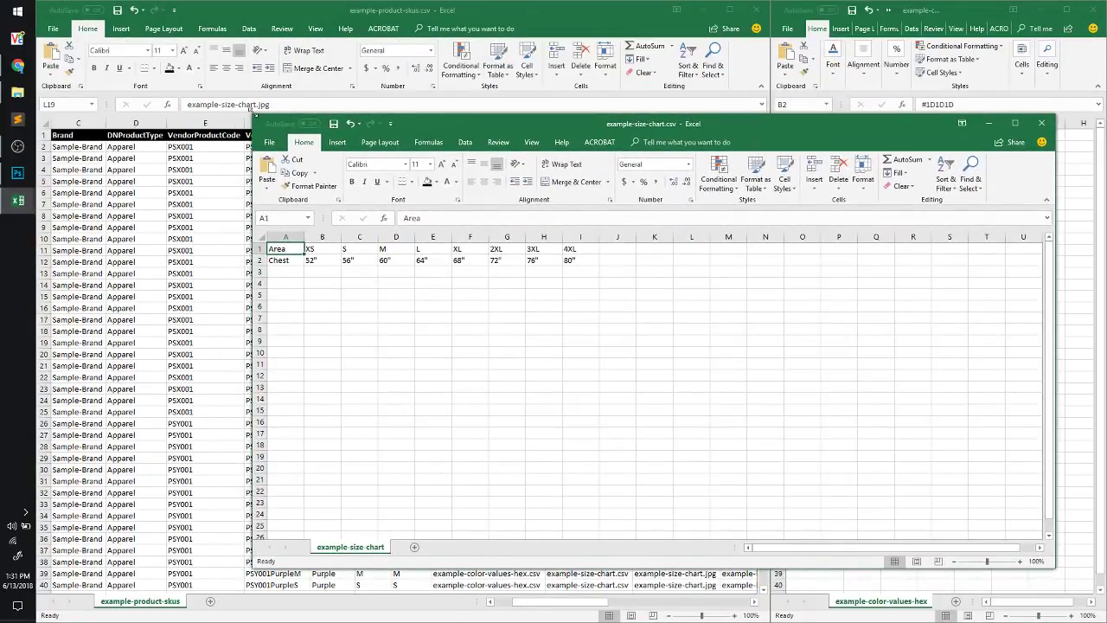
{"action": "left_click_drag", "start_coordinate": [250, 109], "coordinate": [598, 201]}
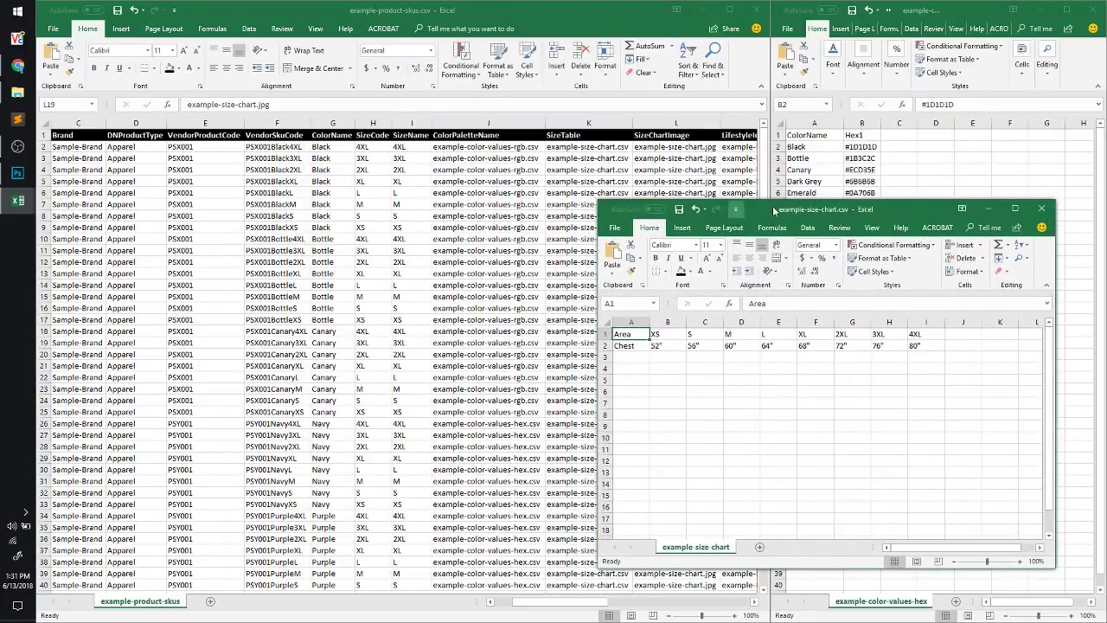
{"action": "left_click_drag", "start_coordinate": [789, 215], "coordinate": [825, 191]}
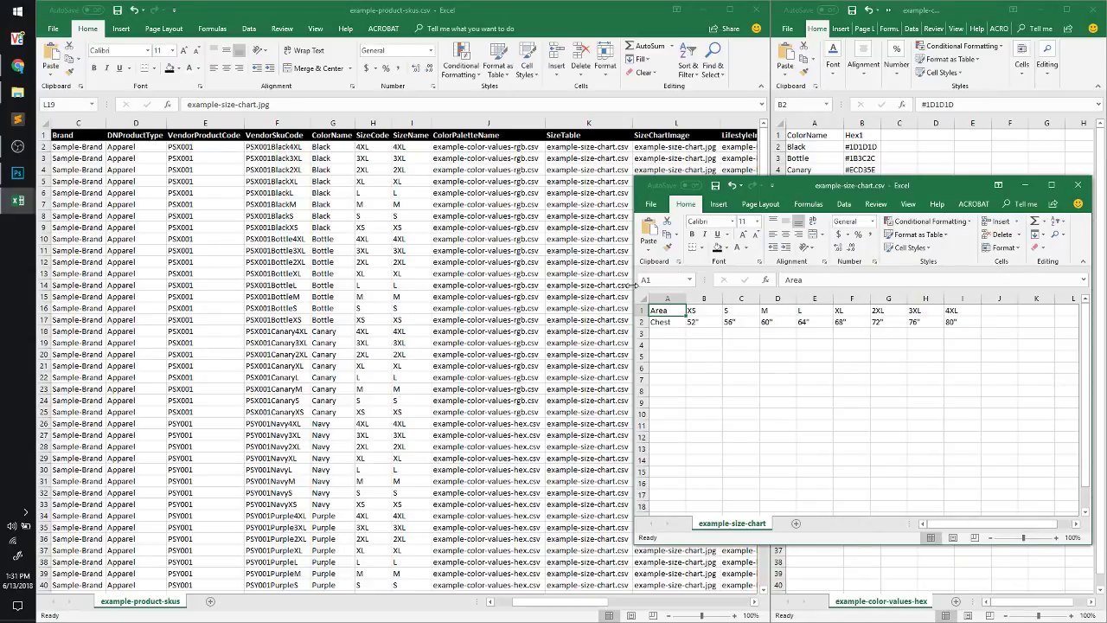
{"action": "mouse_move", "coordinate": [632, 284]}
{"action": "left_mouse_down"}
{"action": "mouse_move", "coordinate": [650, 286]}
{"action": "mouse_move", "coordinate": [641, 288]}
{"action": "left_mouse_up"}
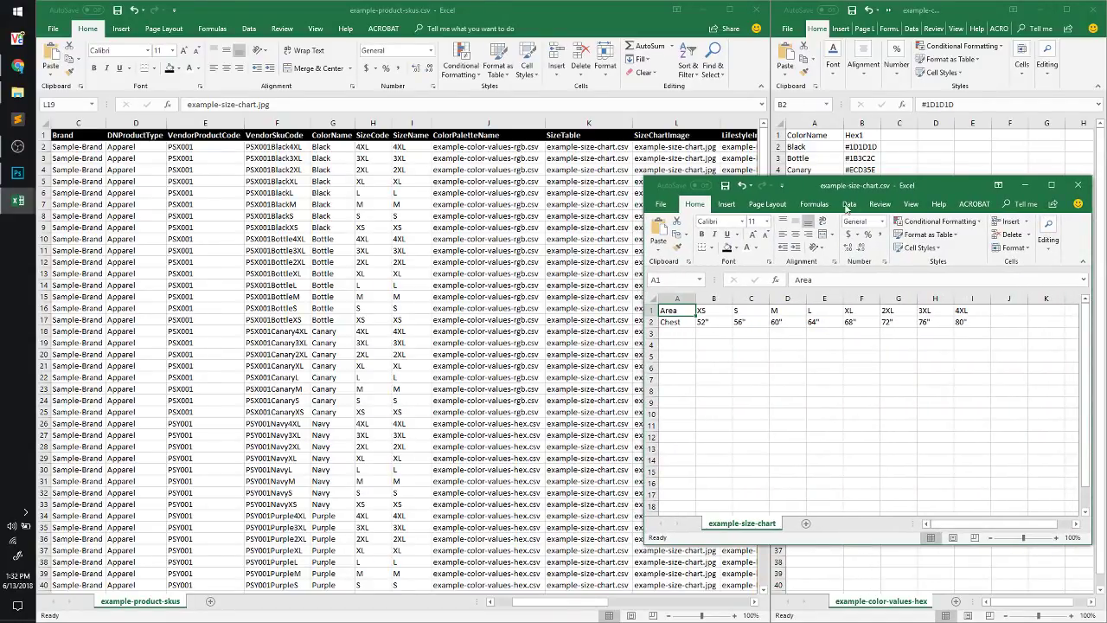
{"action": "left_click_drag", "start_coordinate": [868, 191], "coordinate": [863, 192]}
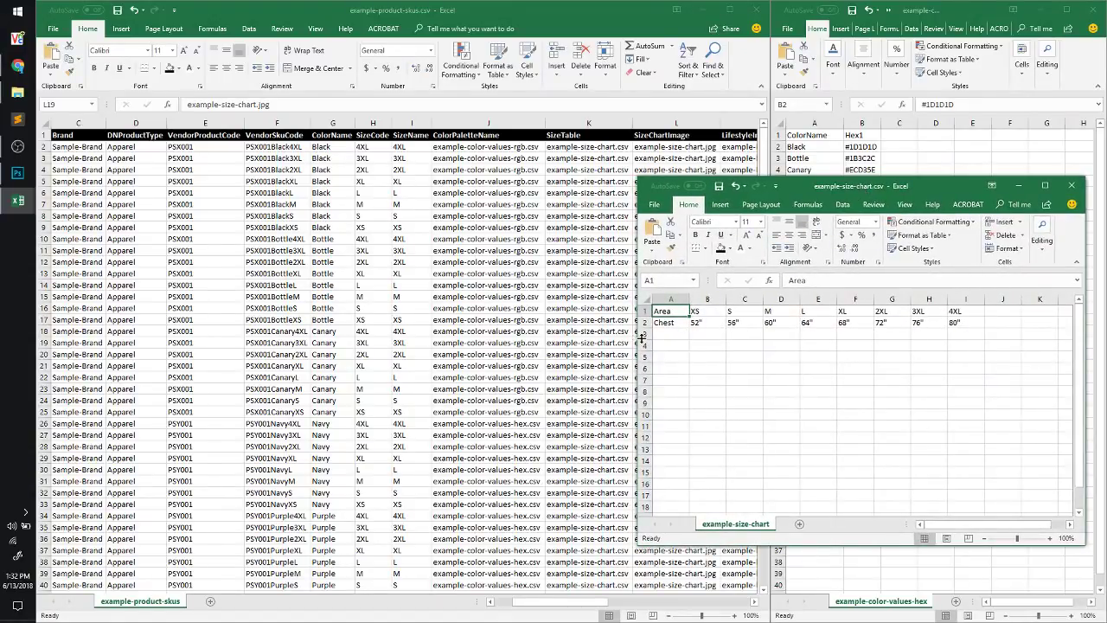
{"action": "left_click_drag", "start_coordinate": [637, 340], "coordinate": [641, 339]}
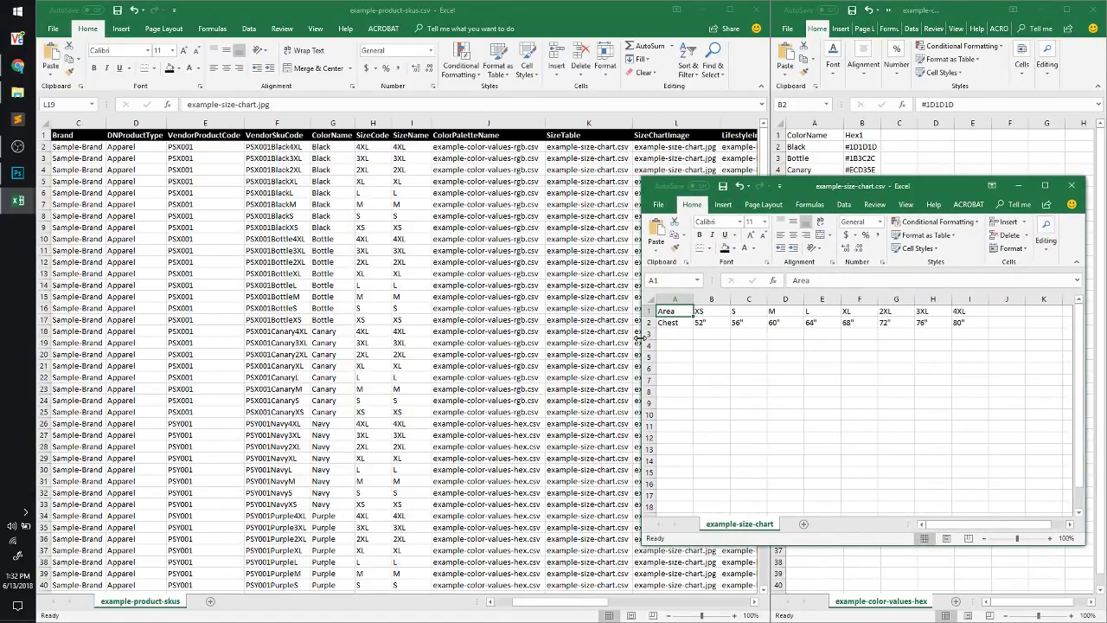
Examine how the size chart matches the Chest area's measurements to the XS, S and M size columns
{"action": "left_click", "coordinate": [704, 311]}
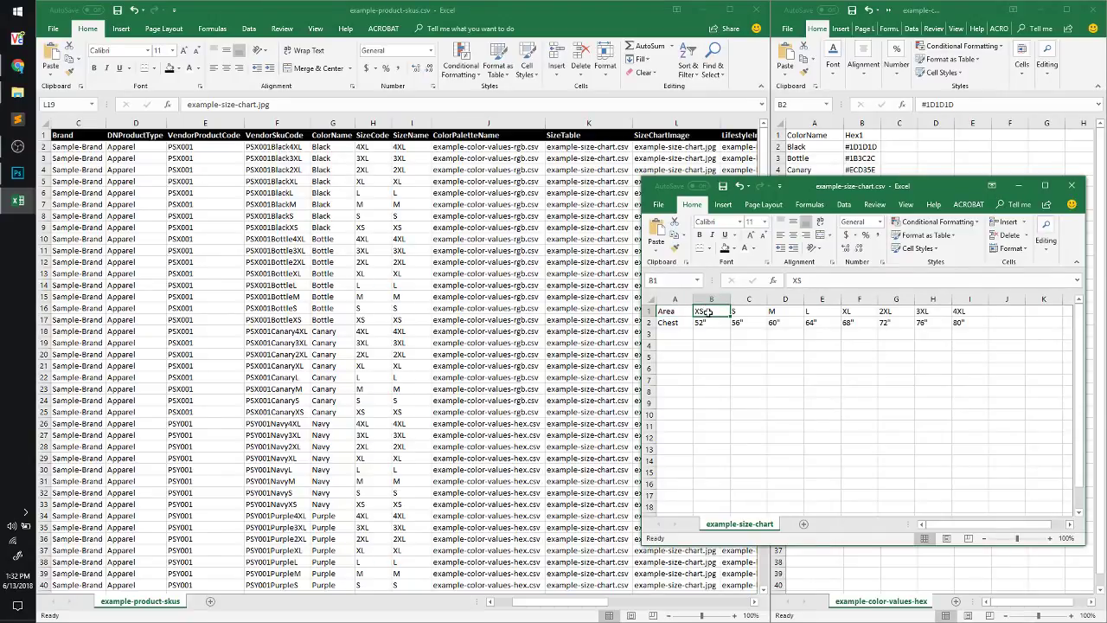
{"action": "left_click", "coordinate": [711, 325]}
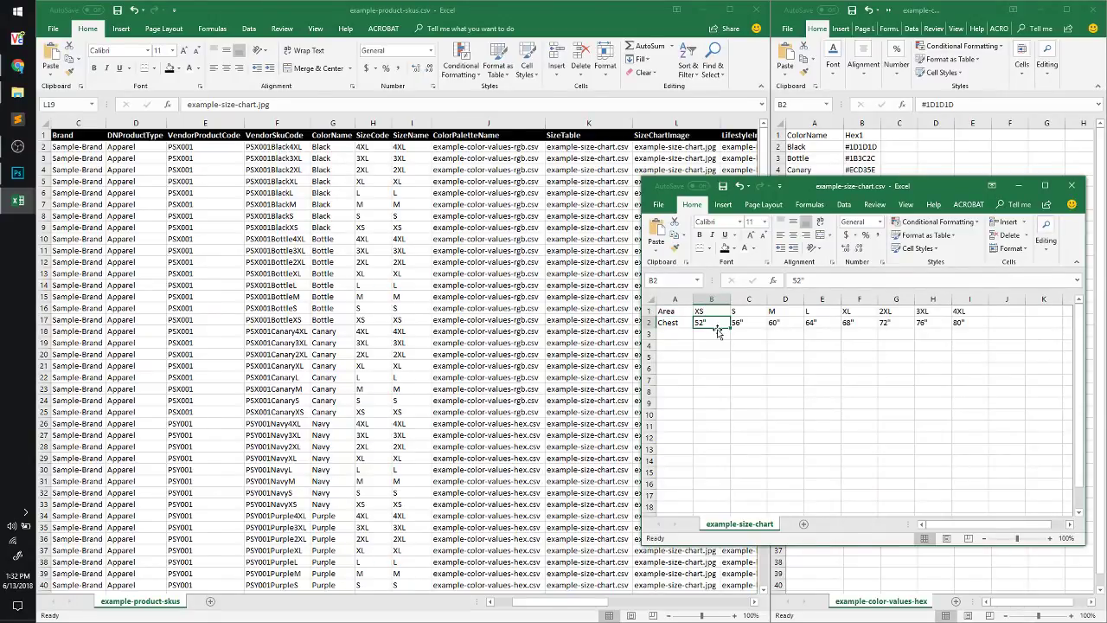
{"action": "left_click", "coordinate": [673, 322]}
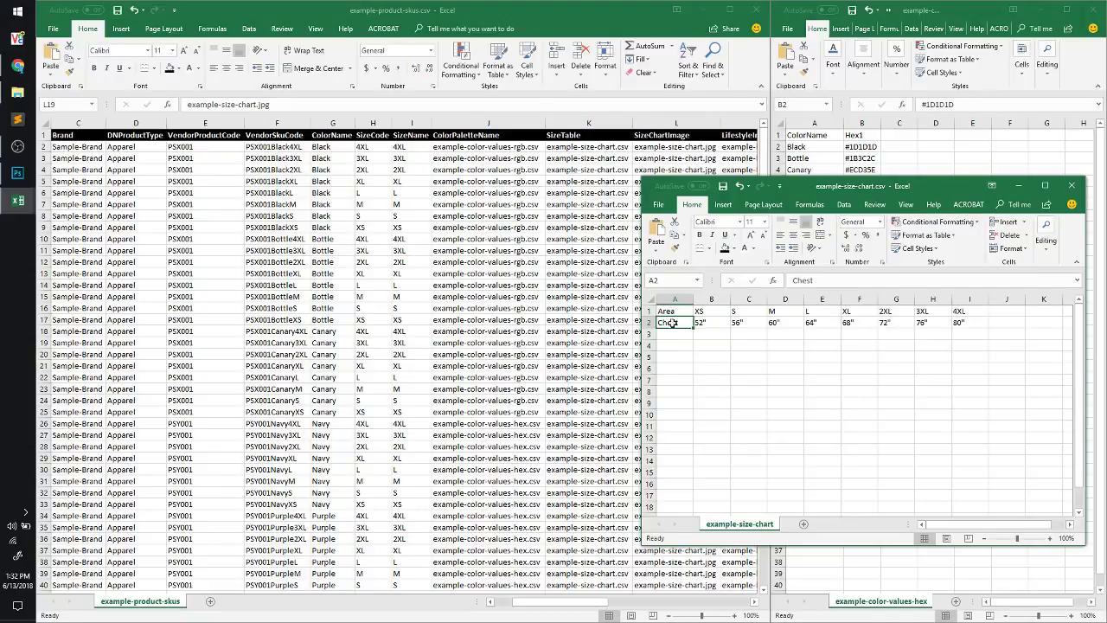
{"action": "left_click", "coordinate": [711, 311]}
{"action": "left_click", "coordinate": [667, 321]}
{"action": "left_click", "coordinate": [646, 322]}
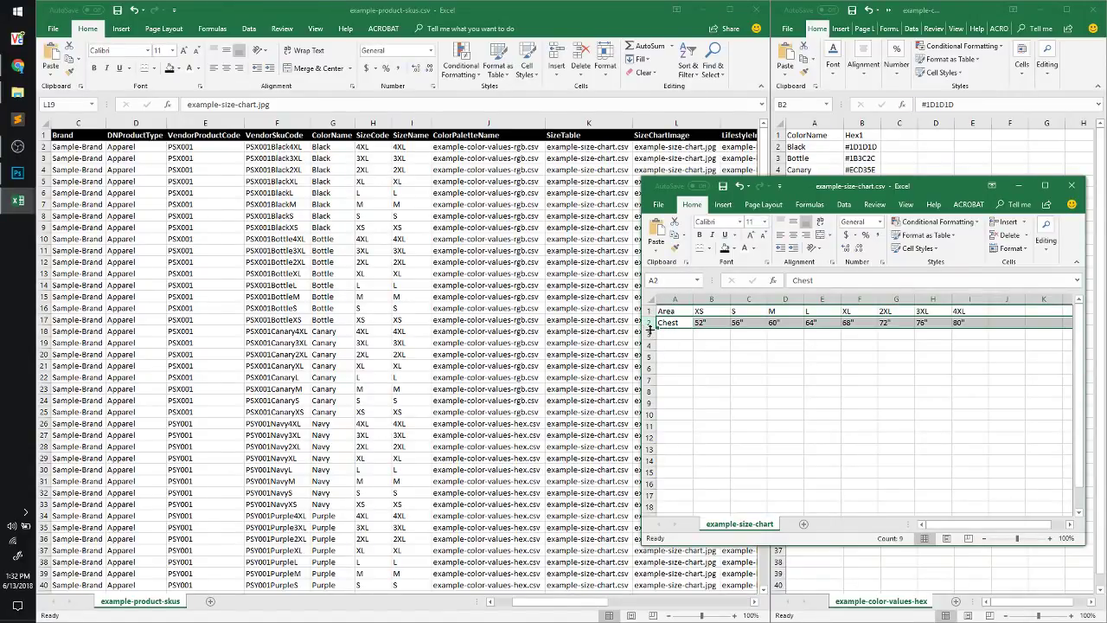
{"action": "left_click", "coordinate": [708, 368]}
{"action": "left_click", "coordinate": [675, 323]}
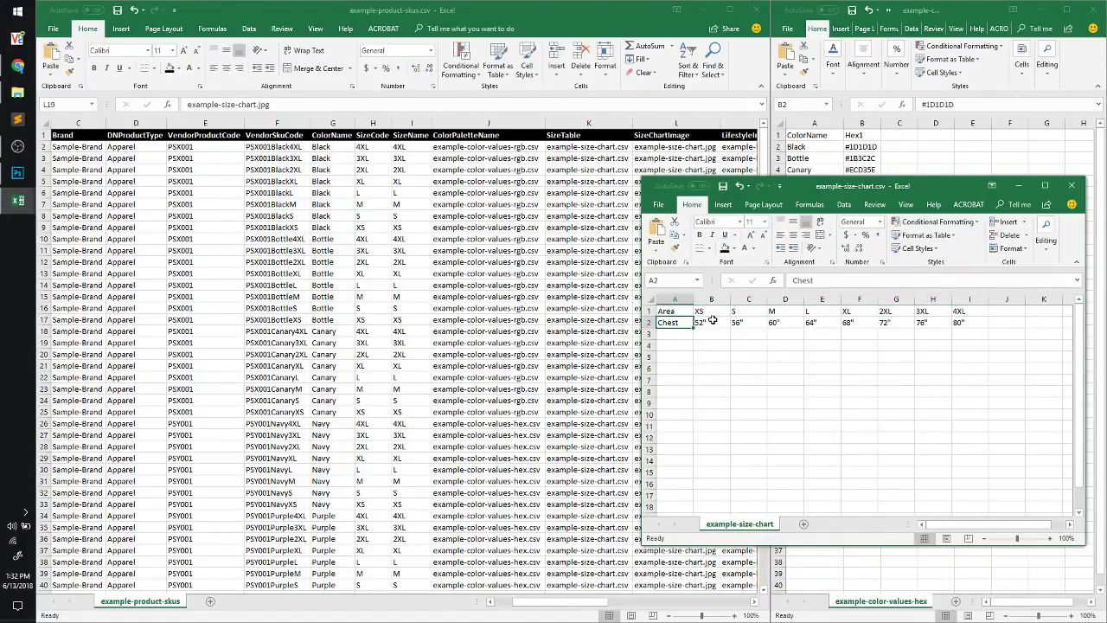
{"action": "left_click", "coordinate": [711, 312]}
{"action": "left_click", "coordinate": [714, 326]}
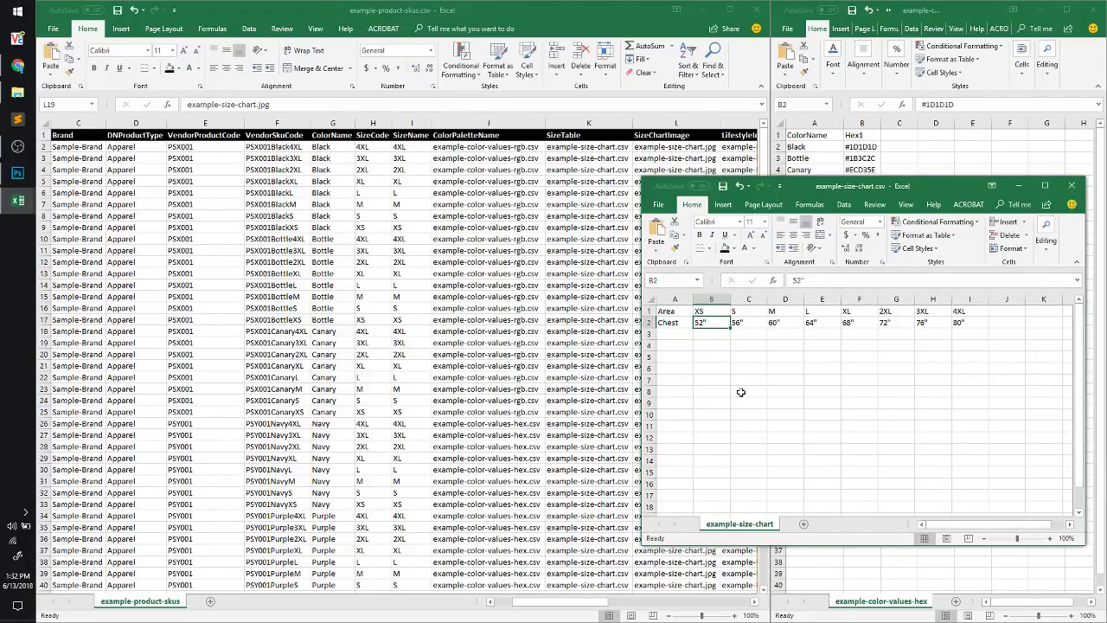
{"action": "left_click", "coordinate": [740, 312]}
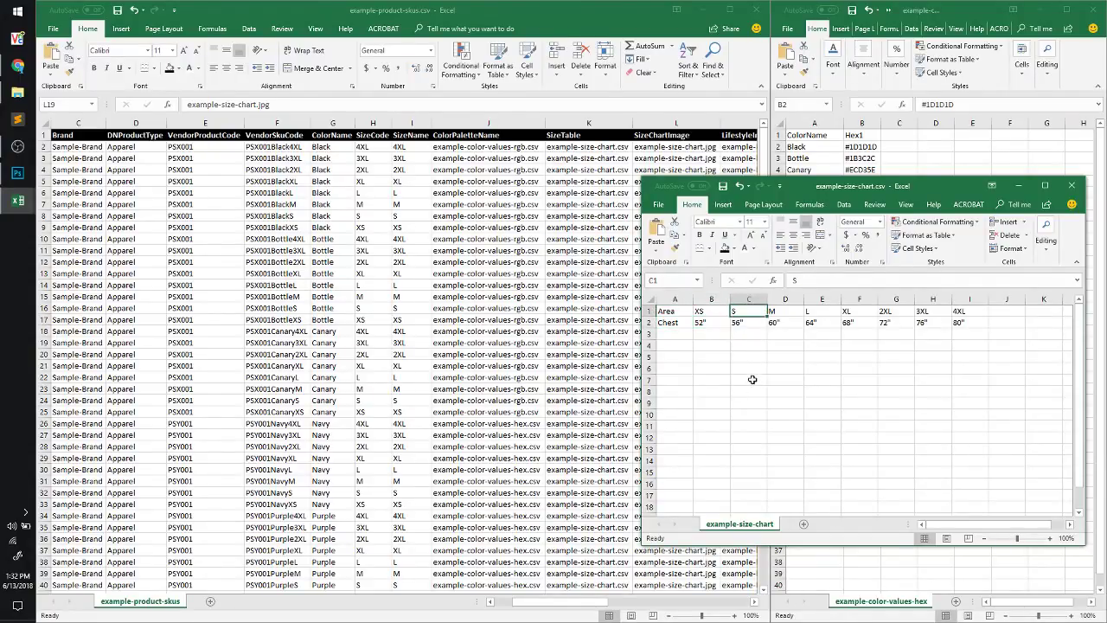
{"action": "left_click", "coordinate": [737, 324]}
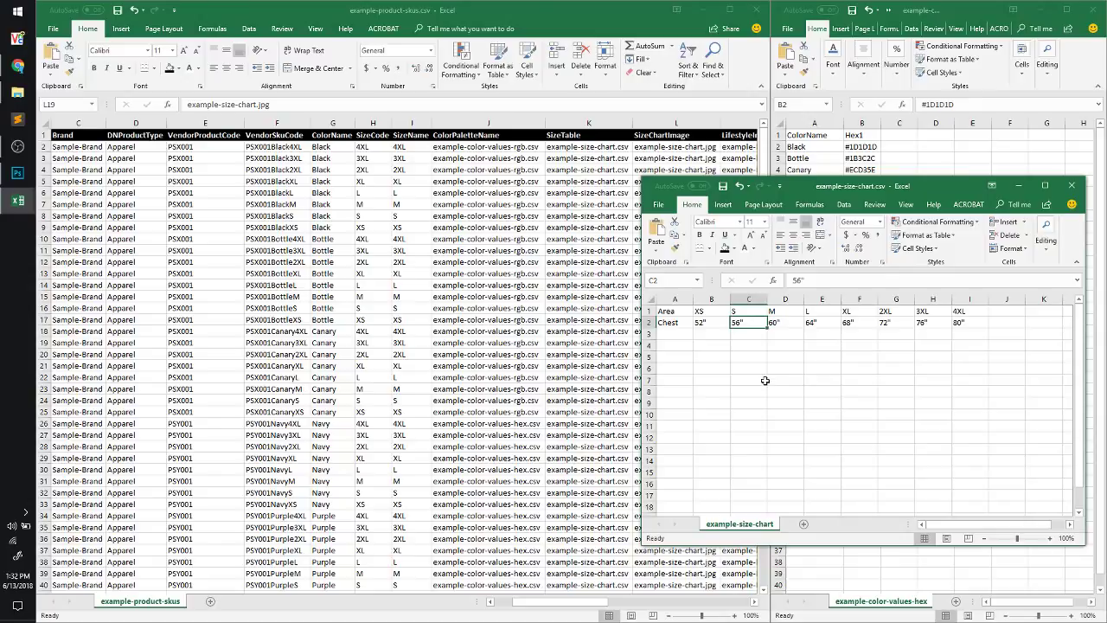
{"action": "left_click", "coordinate": [783, 313]}
Add a Length row below Chest in the size chart, with 40" for XS and 42" for S
{"action": "left_click", "coordinate": [675, 333]}
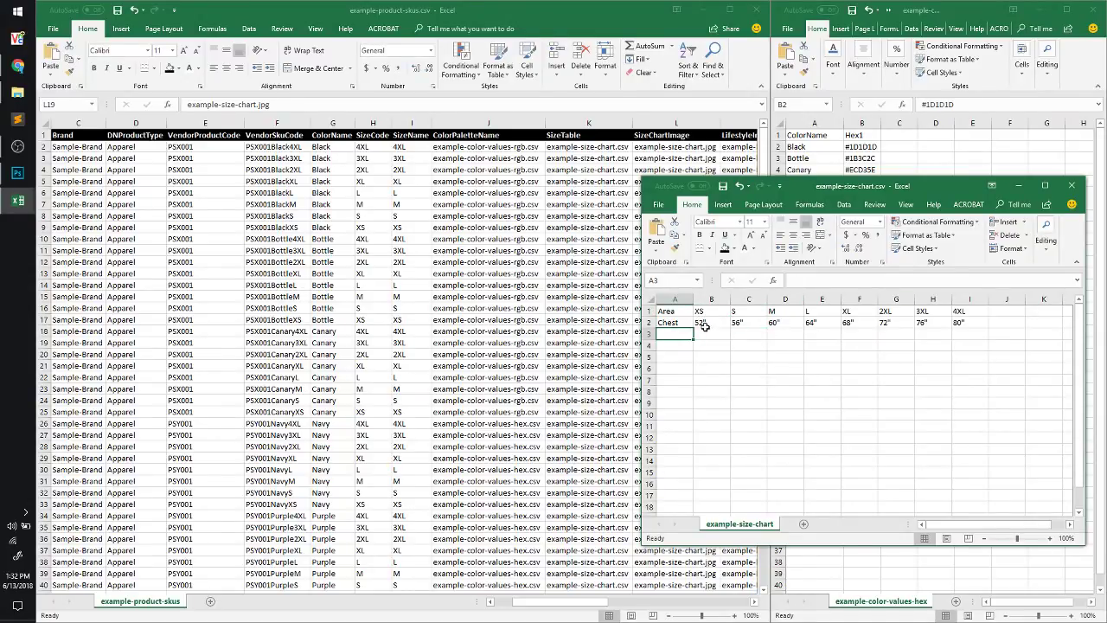
{"action": "type", "text": "Length"}
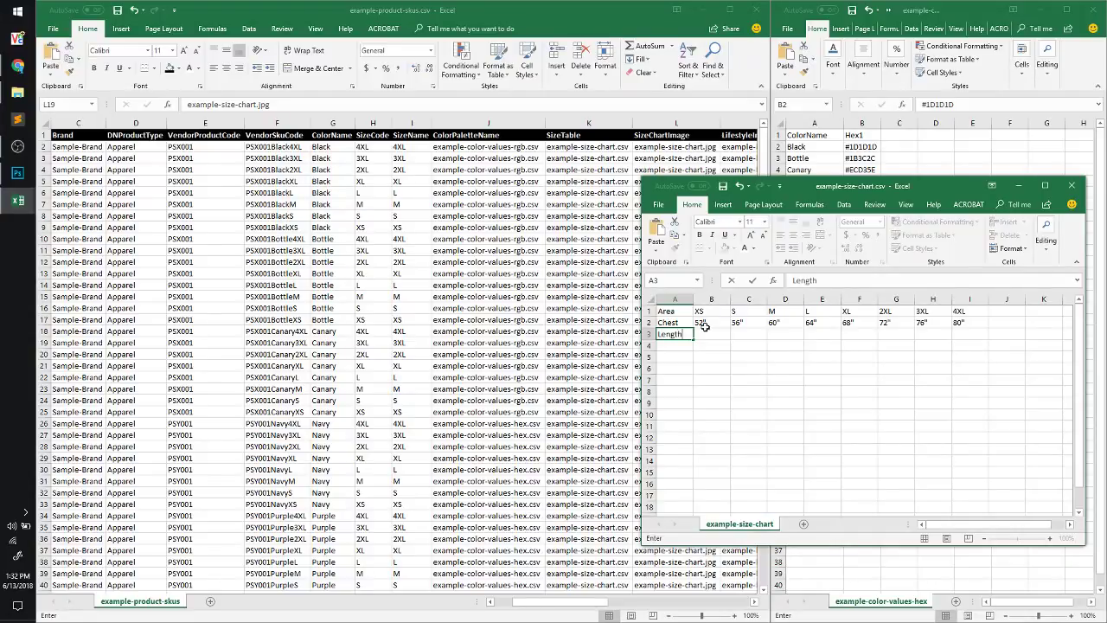
{"action": "left_click", "coordinate": [706, 330]}
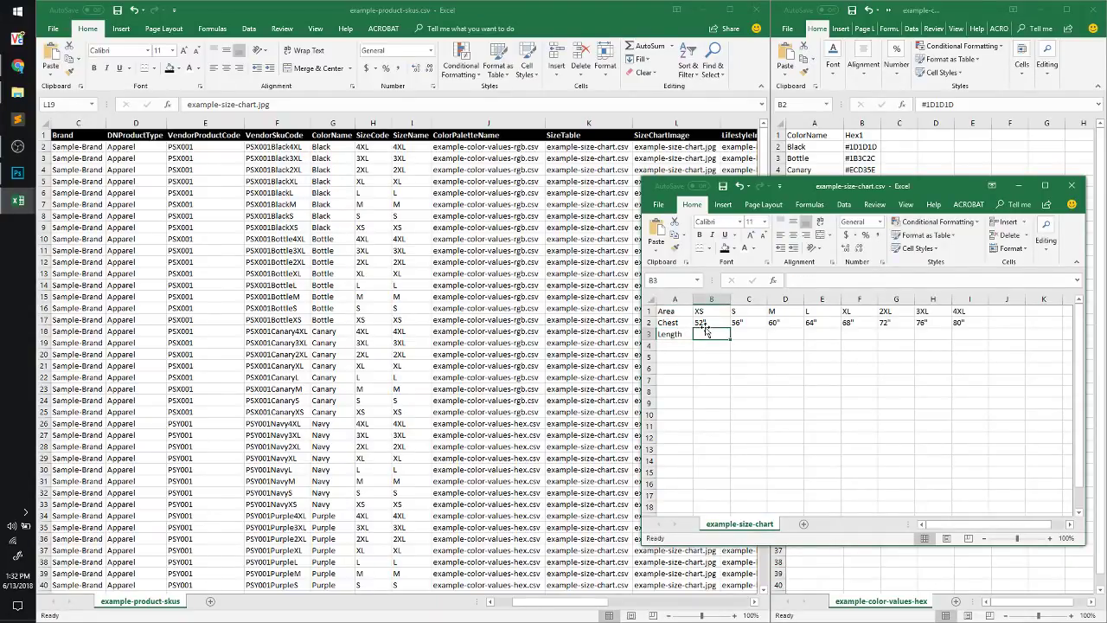
{"action": "type", "text": "40\""}
{"action": "key", "text": "Tab"}
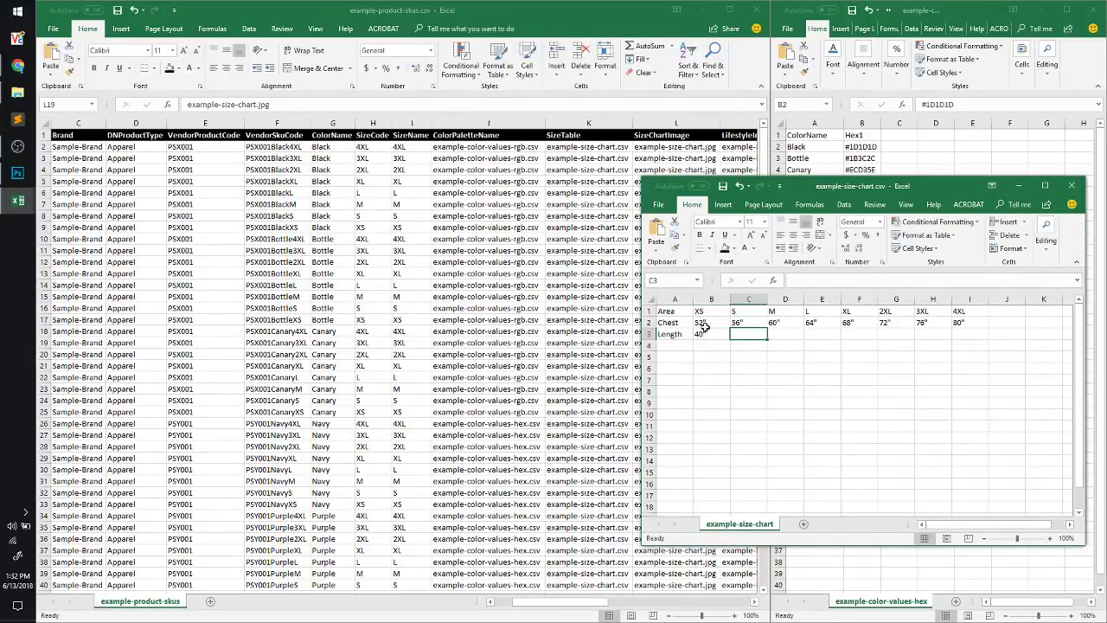
{"action": "type", "text": "42\""}
{"action": "key", "text": "Tab"}
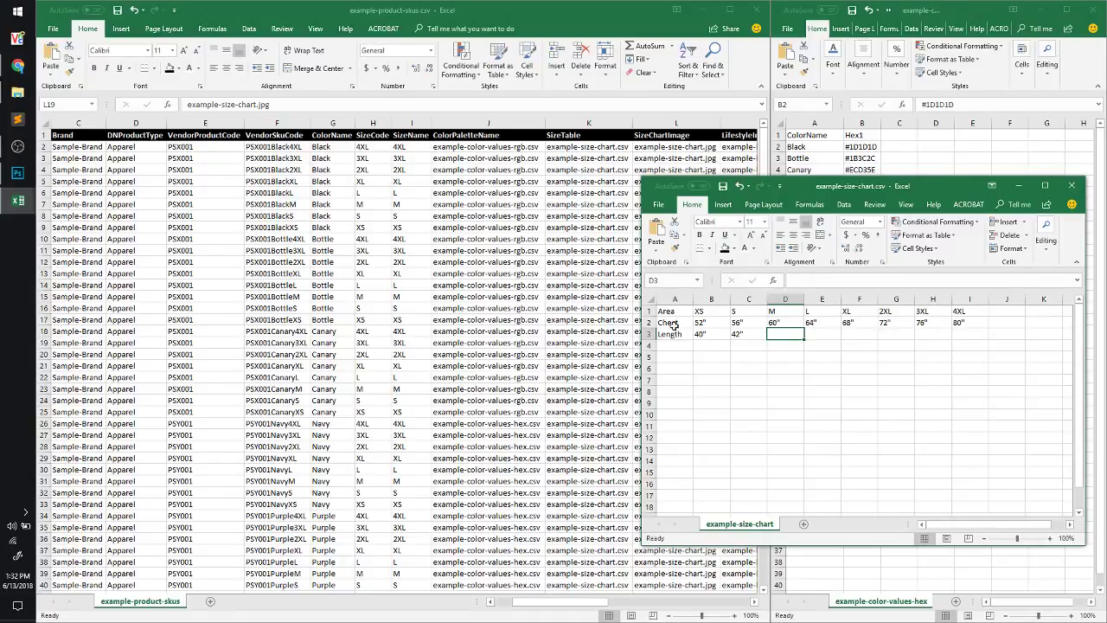
Examine the size chart's layout: size headings across the first row, area names down the first column, and measurements between them
{"action": "left_click_drag", "start_coordinate": [705, 312], "coordinate": [977, 315]}
{"action": "left_click_drag", "start_coordinate": [680, 322], "coordinate": [686, 387]}
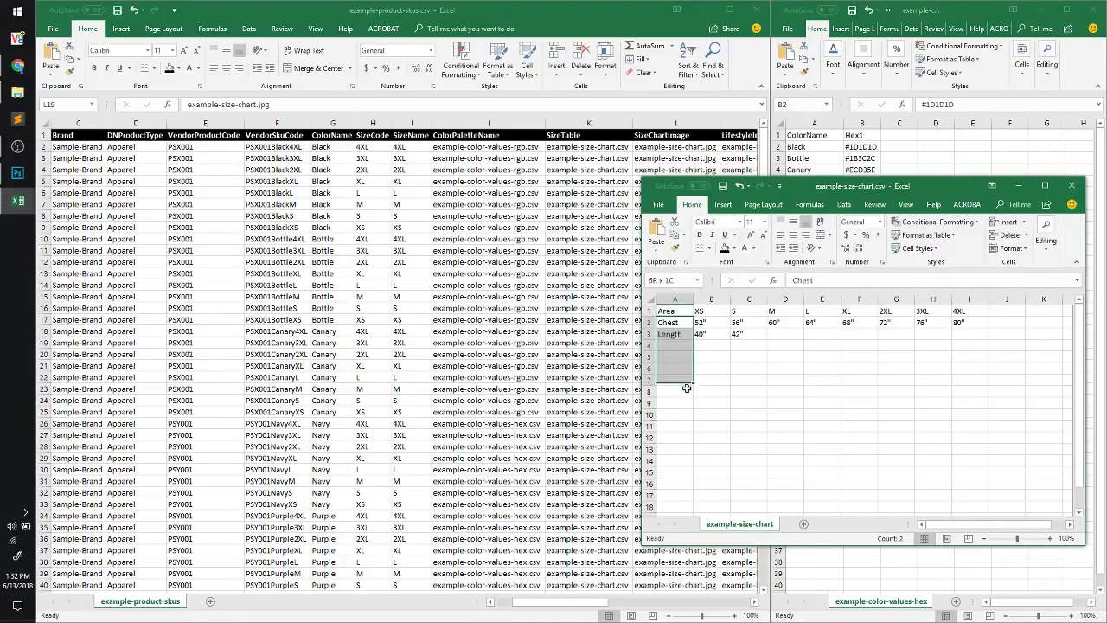
{"action": "left_click_drag", "start_coordinate": [711, 323], "coordinate": [955, 402]}
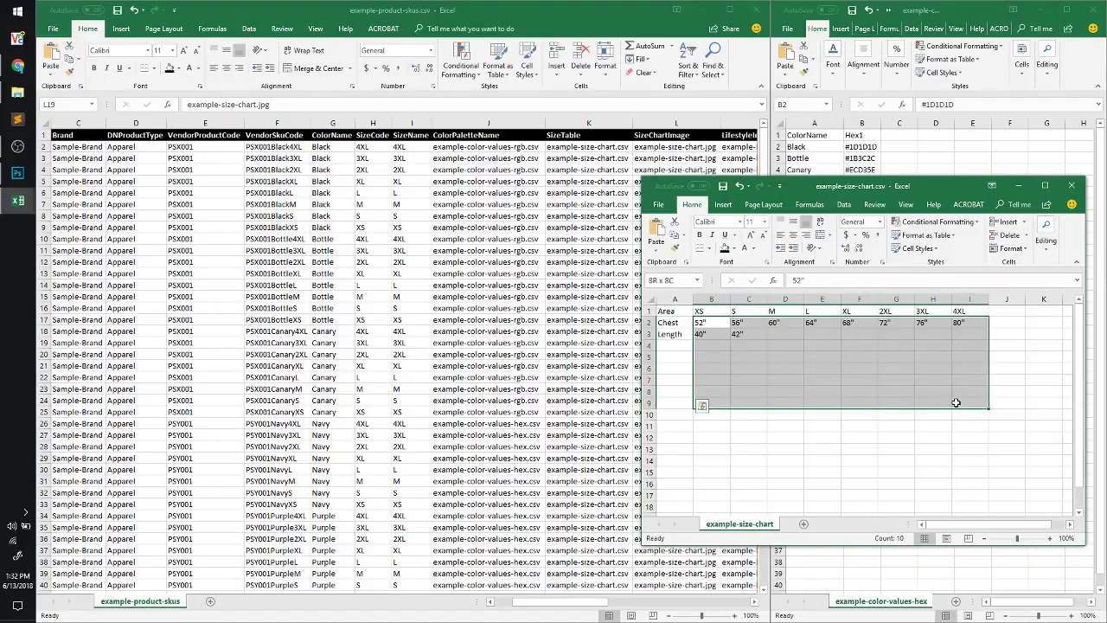
{"action": "left_click", "coordinate": [822, 460]}
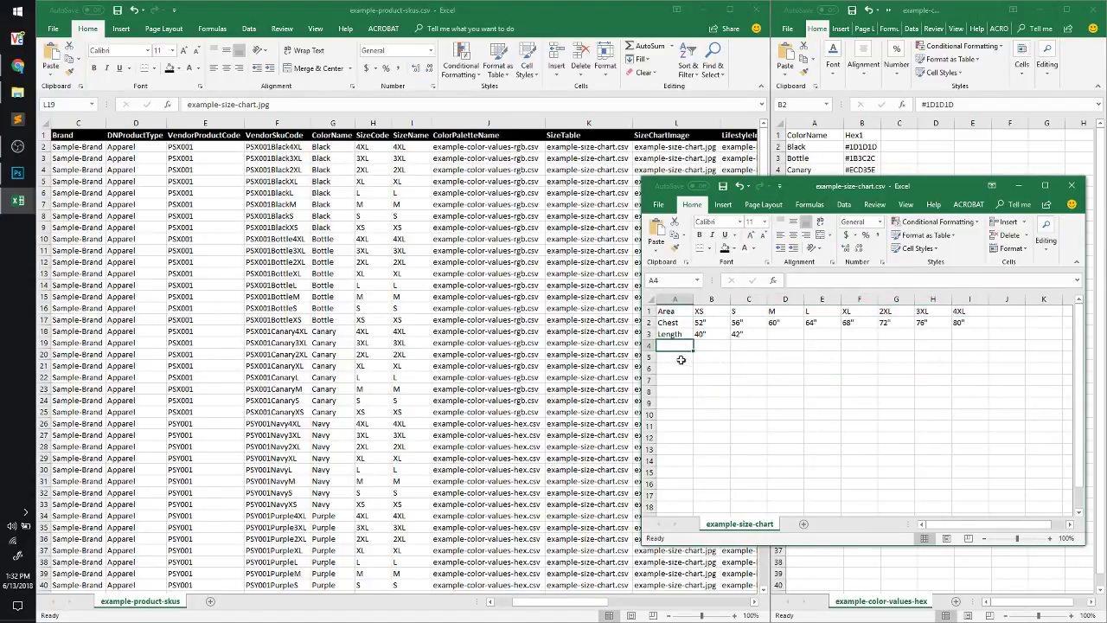
{"action": "left_click", "coordinate": [665, 313]}
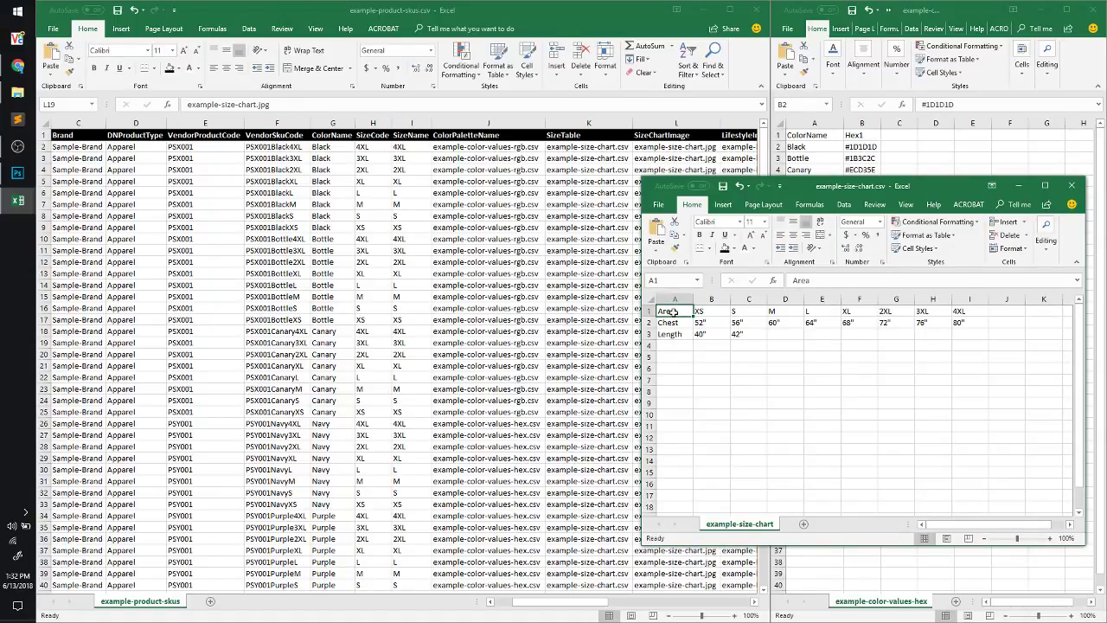
{"action": "left_click", "coordinate": [710, 312]}
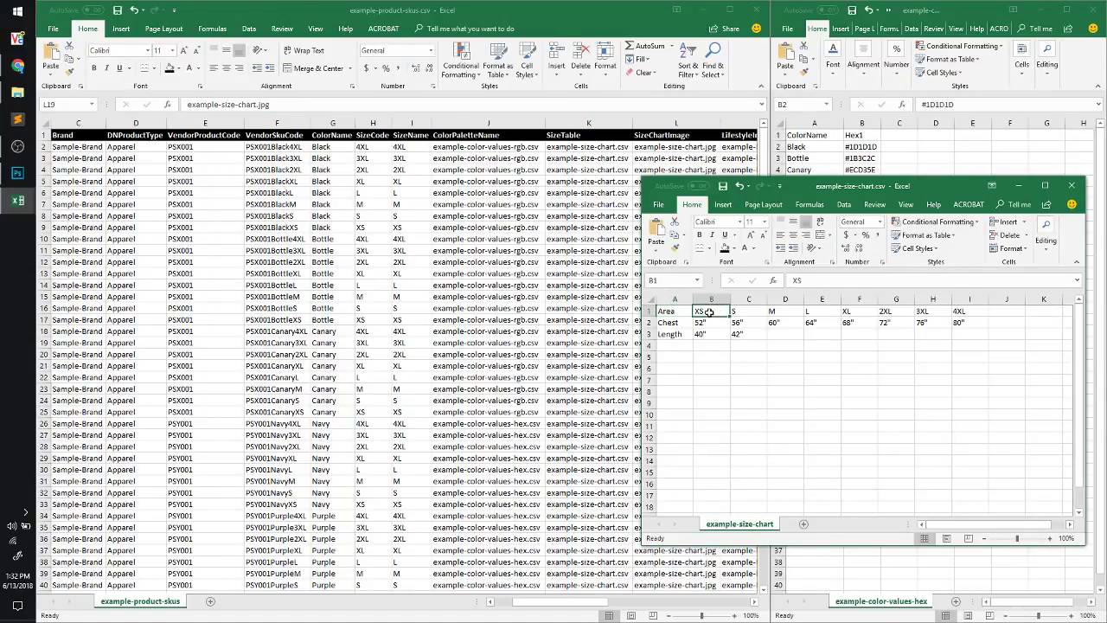
{"action": "left_click", "coordinate": [896, 299]}
{"action": "left_click", "coordinate": [967, 299]}
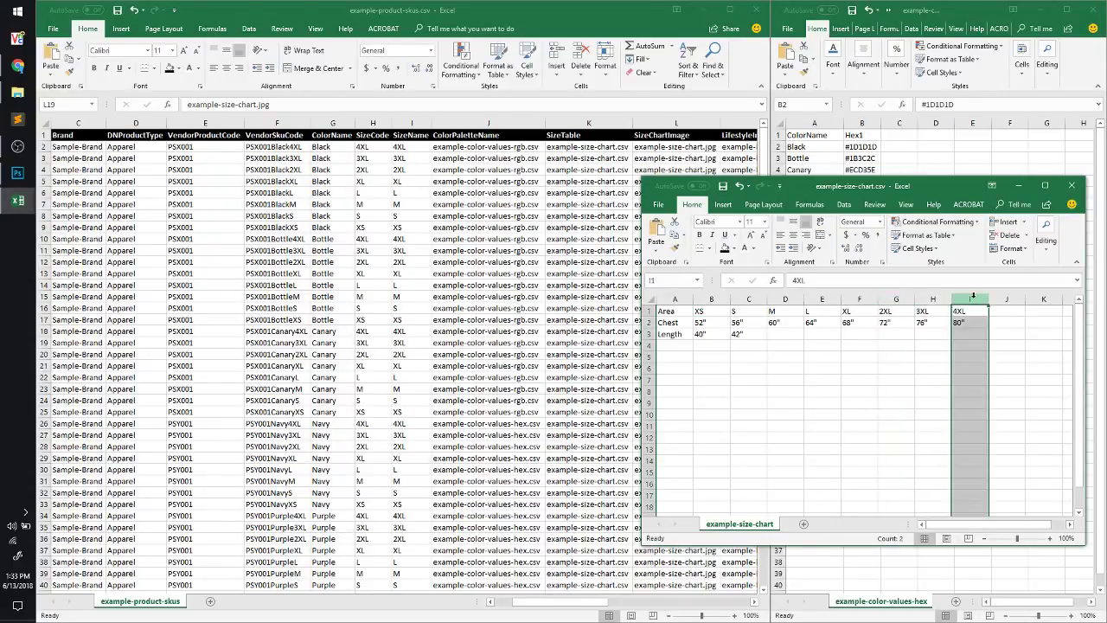
Try deleting the 3XL and 4XL columns from the size chart, and undo the deletion
{"action": "left_click", "coordinate": [933, 299], "text": "shift"}
{"action": "right_click", "coordinate": [927, 299]}
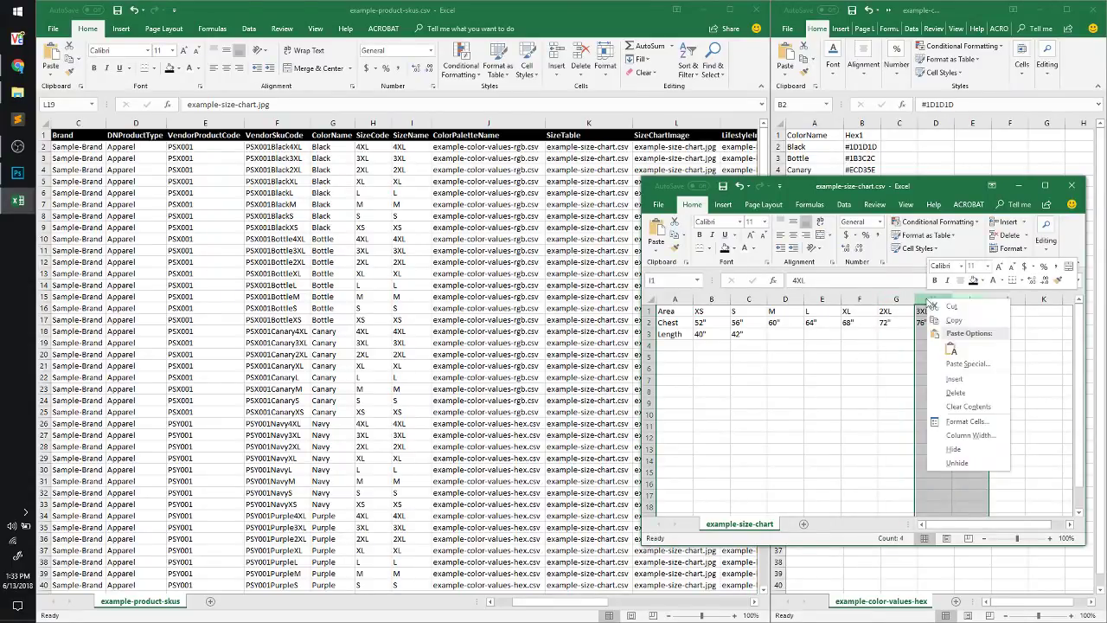
{"action": "left_click", "coordinate": [975, 395]}
{"action": "left_click", "coordinate": [861, 426]}
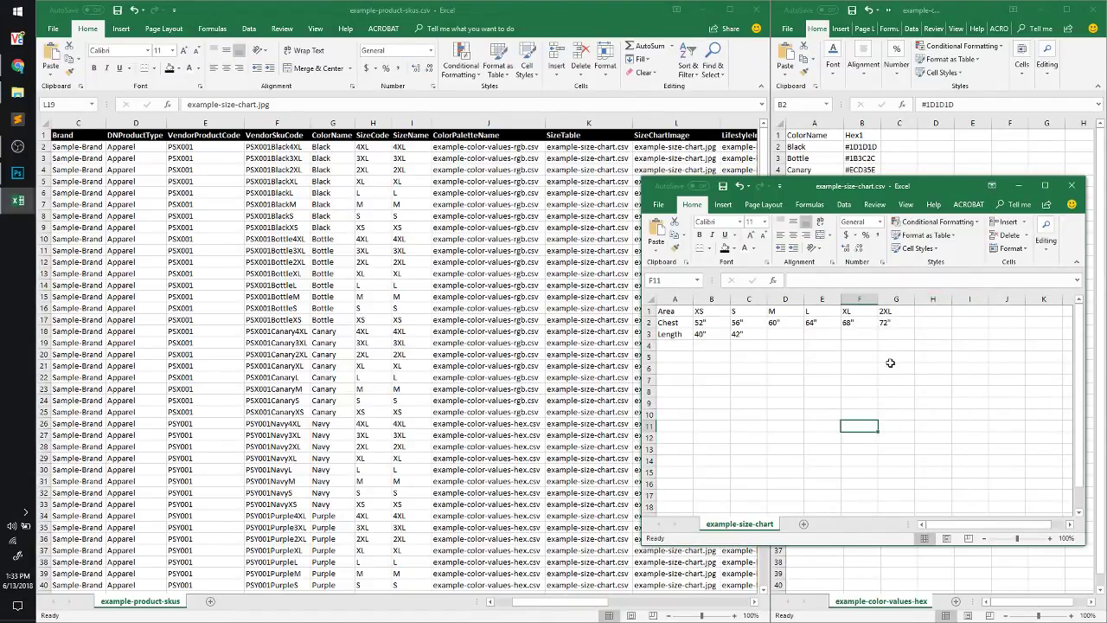
{"action": "key", "text": "ctrl+z"}
{"action": "left_click", "coordinate": [1006, 345]}
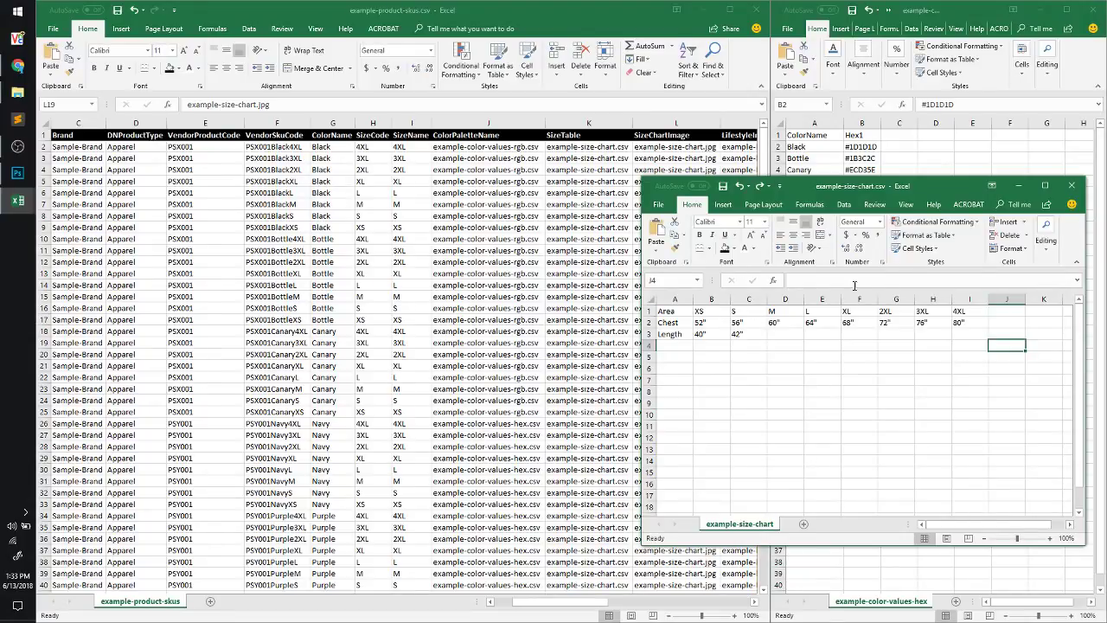
Replace the XS, S and M headings in the size chart with 10", 14" and 18"
{"action": "left_click", "coordinate": [997, 312]}
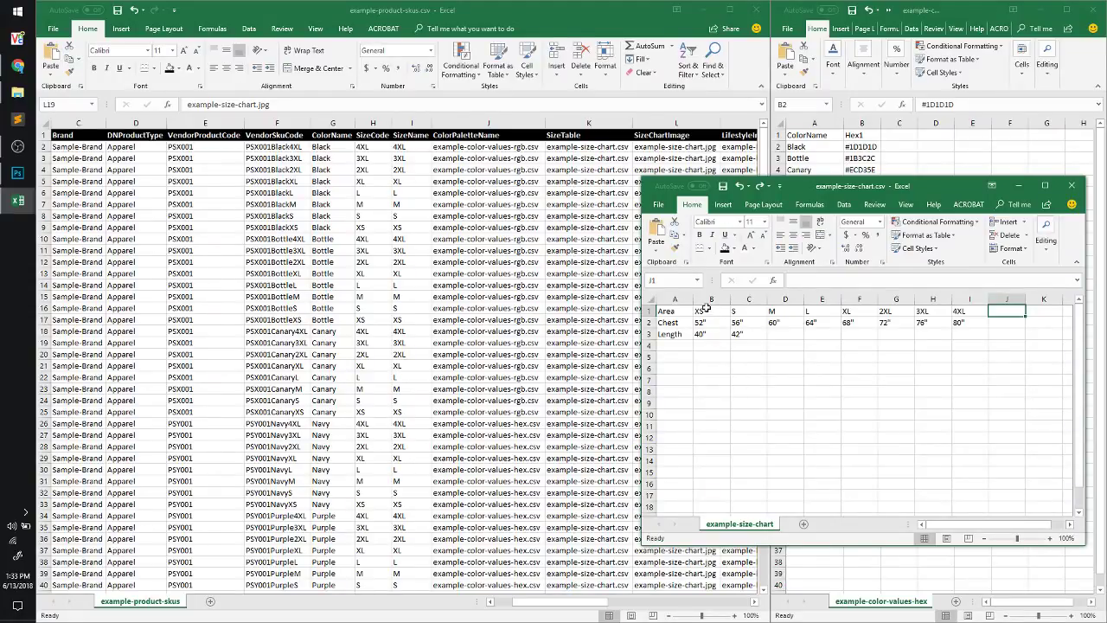
{"action": "left_click_drag", "start_coordinate": [710, 309], "coordinate": [979, 333]}
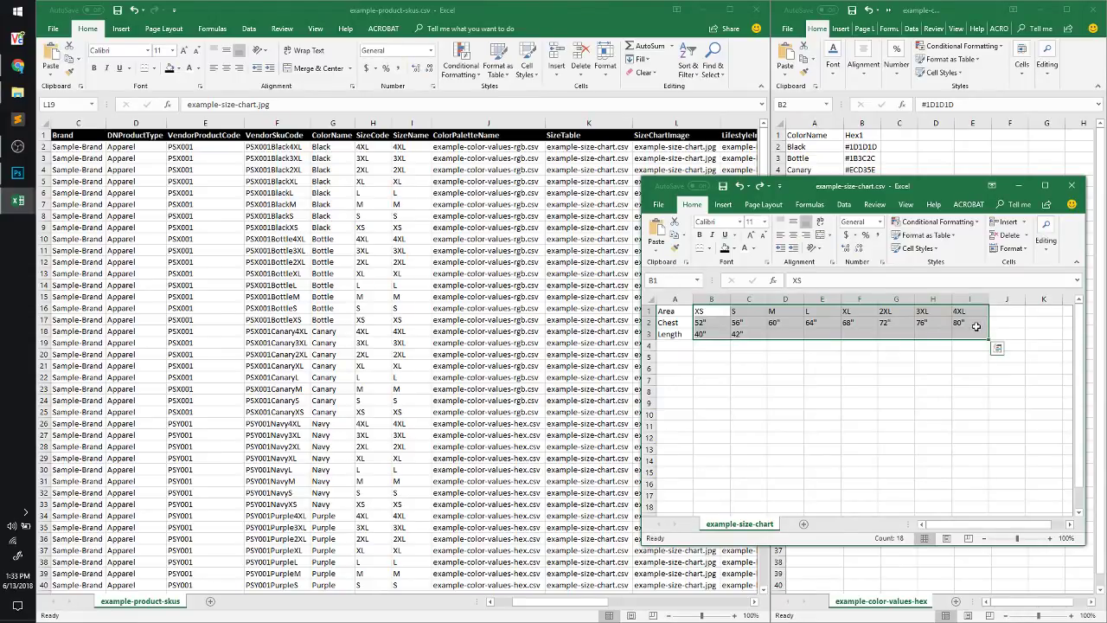
{"action": "left_click", "coordinate": [786, 355]}
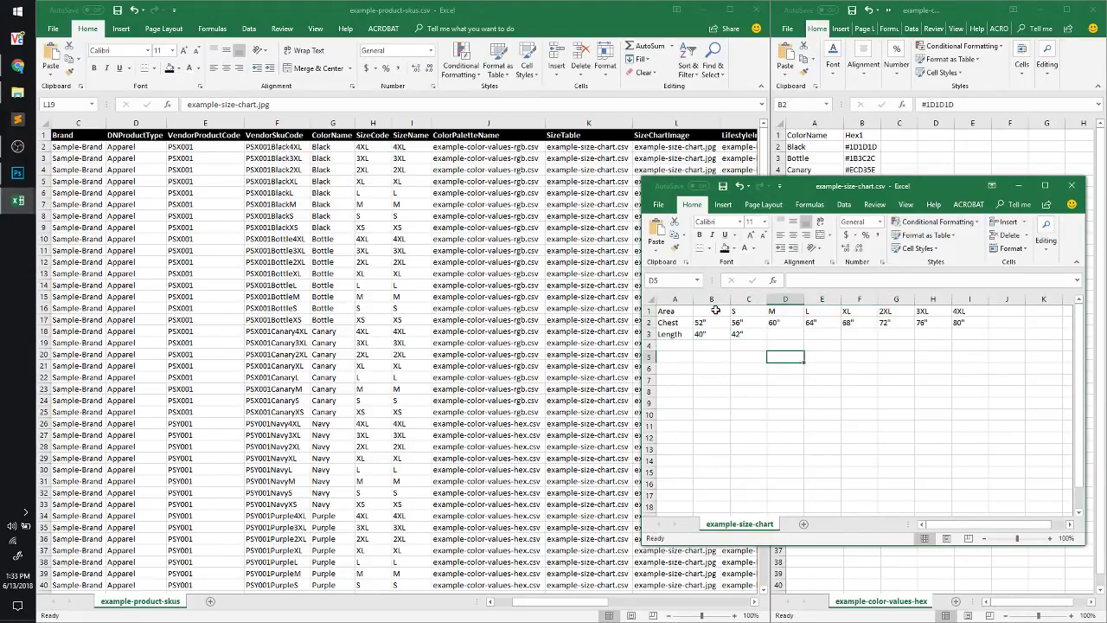
{"action": "left_click", "coordinate": [715, 310]}
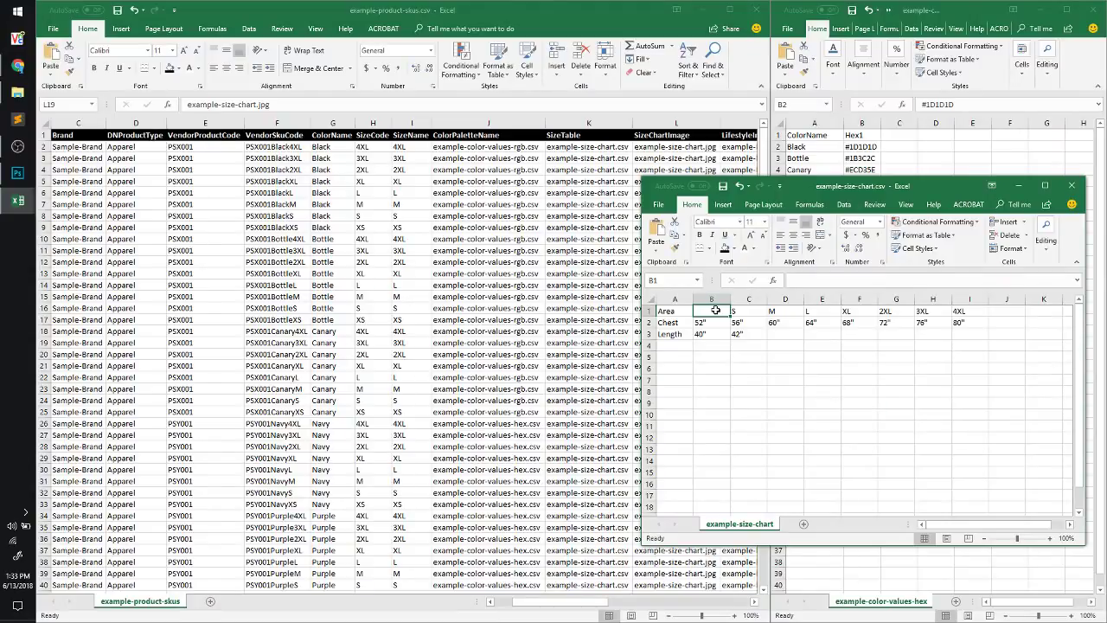
{"action": "type", "text": "10"}
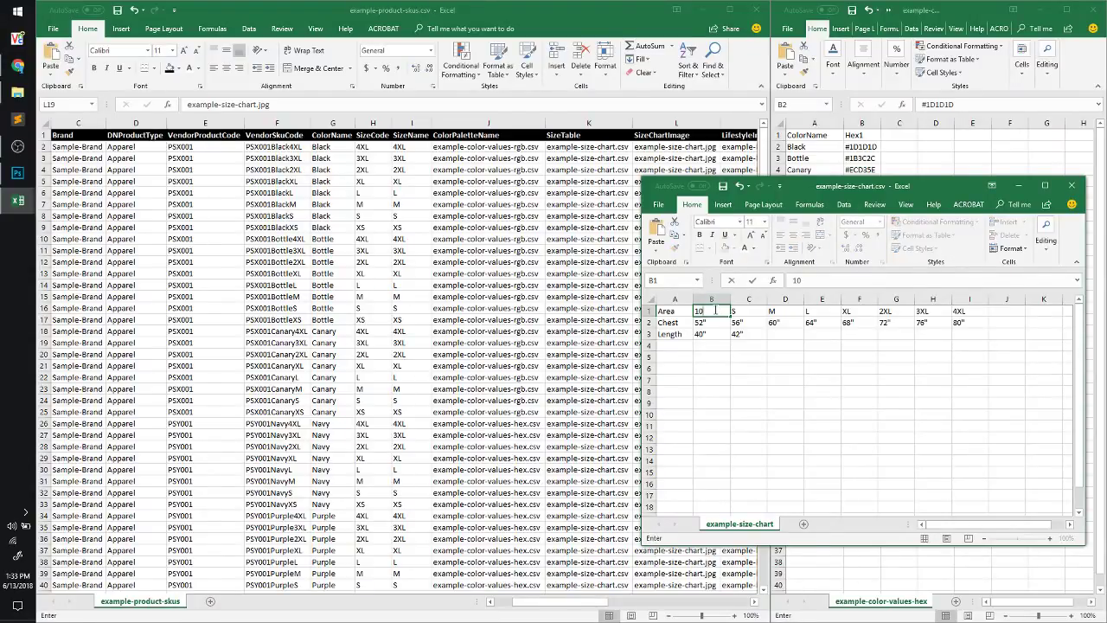
{"action": "key", "text": "Tab"}
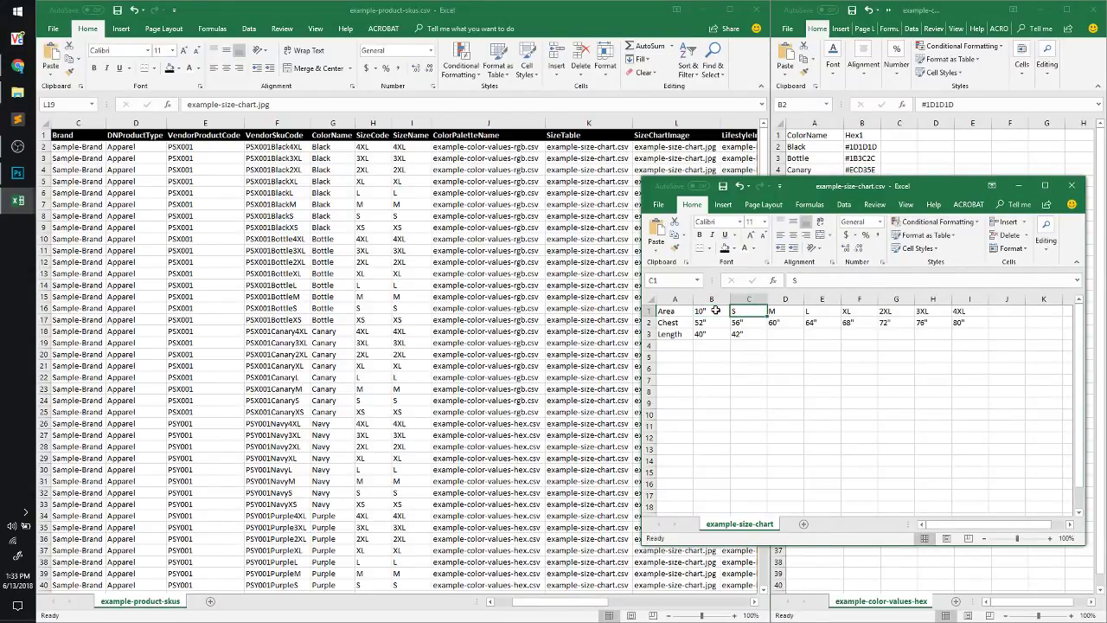
{"action": "type", "text": "14\""}
{"action": "key", "text": "Tab"}
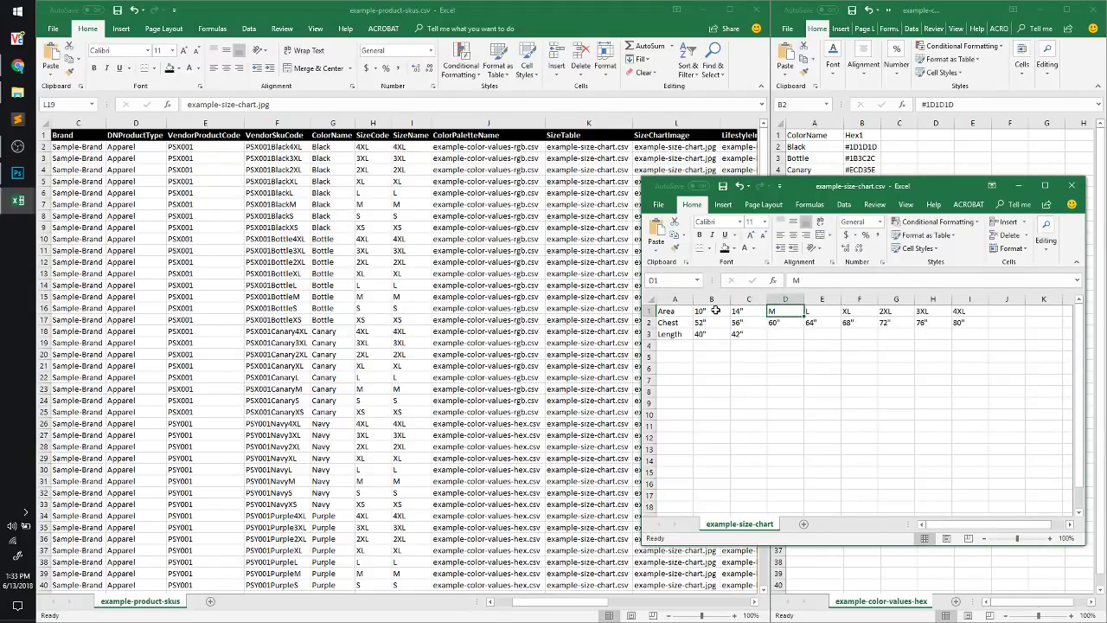
{"action": "type", "text": "18"}
{"action": "key", "text": "Tab"}
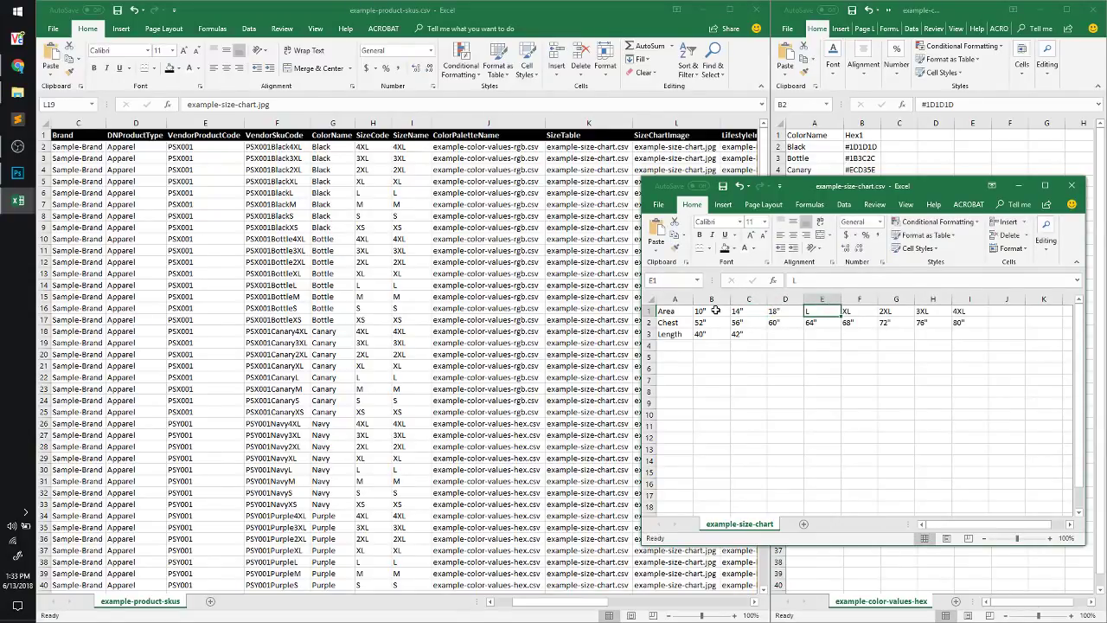
Delete the L through 4XL columns from the size chart
{"action": "left_click", "coordinate": [833, 294]}
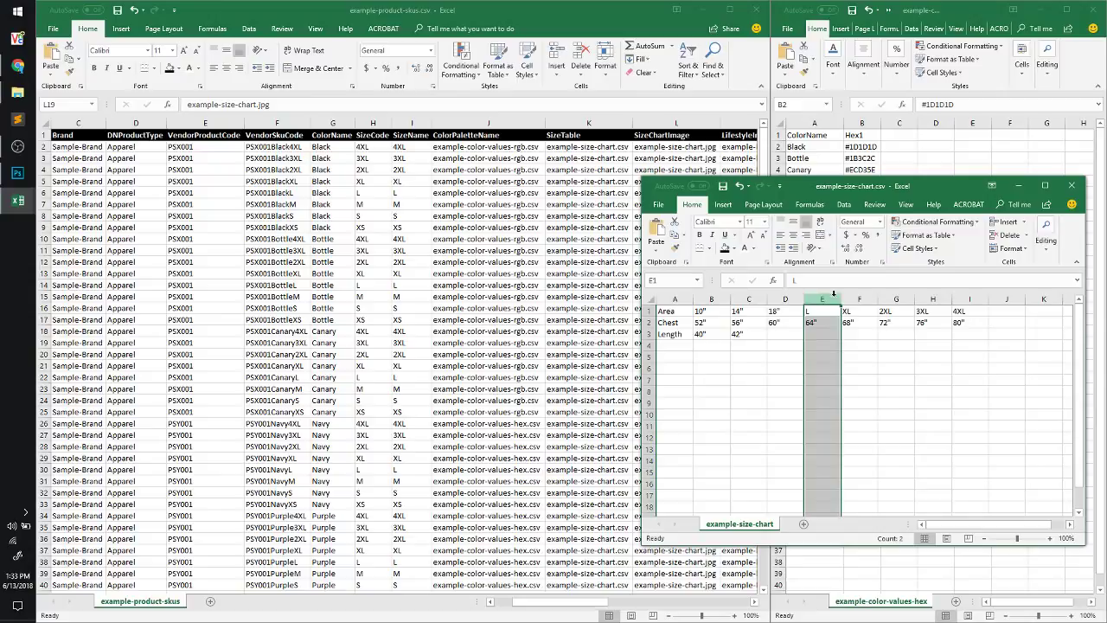
{"action": "left_click_drag", "start_coordinate": [834, 294], "coordinate": [970, 298]}
{"action": "right_click", "coordinate": [970, 298]}
{"action": "left_click", "coordinate": [994, 394]}
{"action": "left_click", "coordinate": [797, 337]}
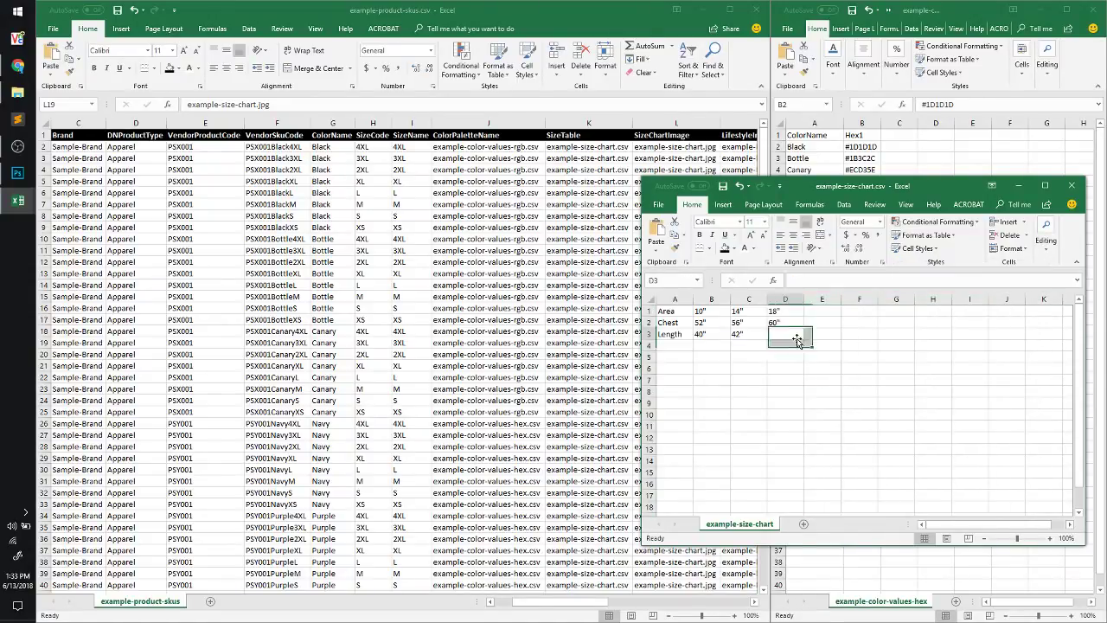
Clear the Chest and Length rows, including their measurements, from the size chart
{"action": "left_click_drag", "start_coordinate": [794, 323], "coordinate": [678, 354]}
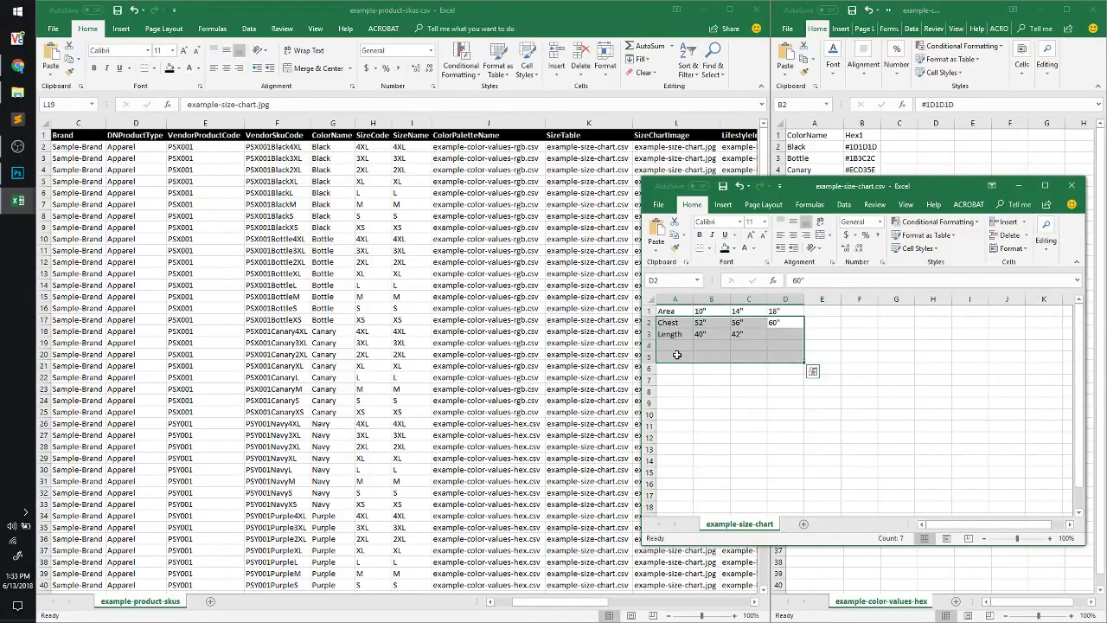
{"action": "key", "text": "Delete"}
{"action": "left_click", "coordinate": [677, 354]}
Add a Circumference row below Area with 25" under the 10" size, and widen the first column to fit its name
{"action": "left_click", "coordinate": [679, 322]}
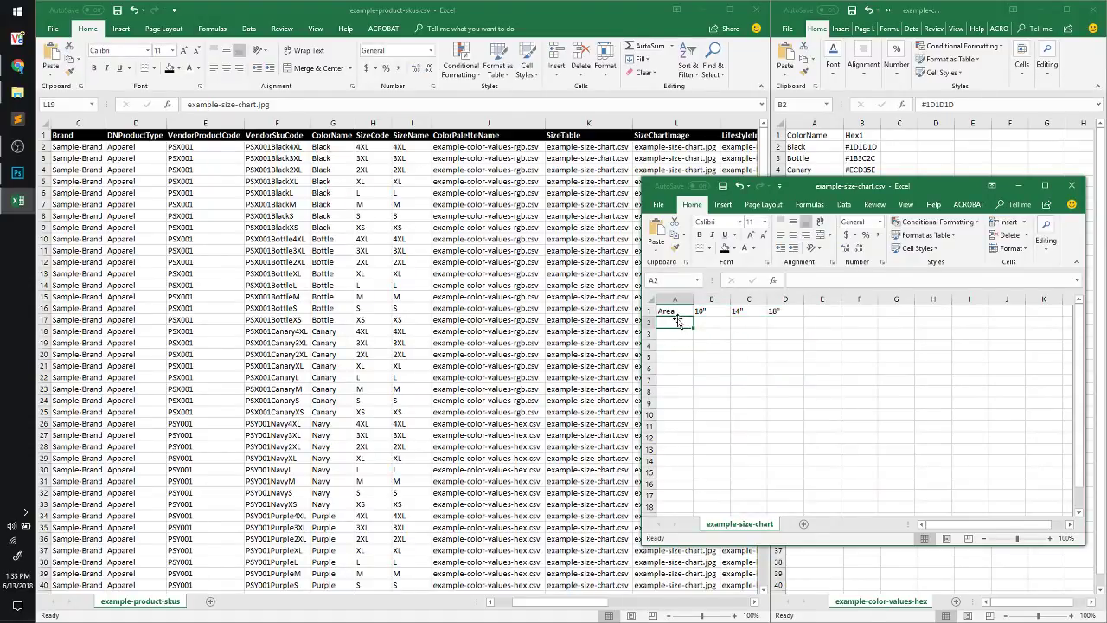
{"action": "type", "text": "Ci"}
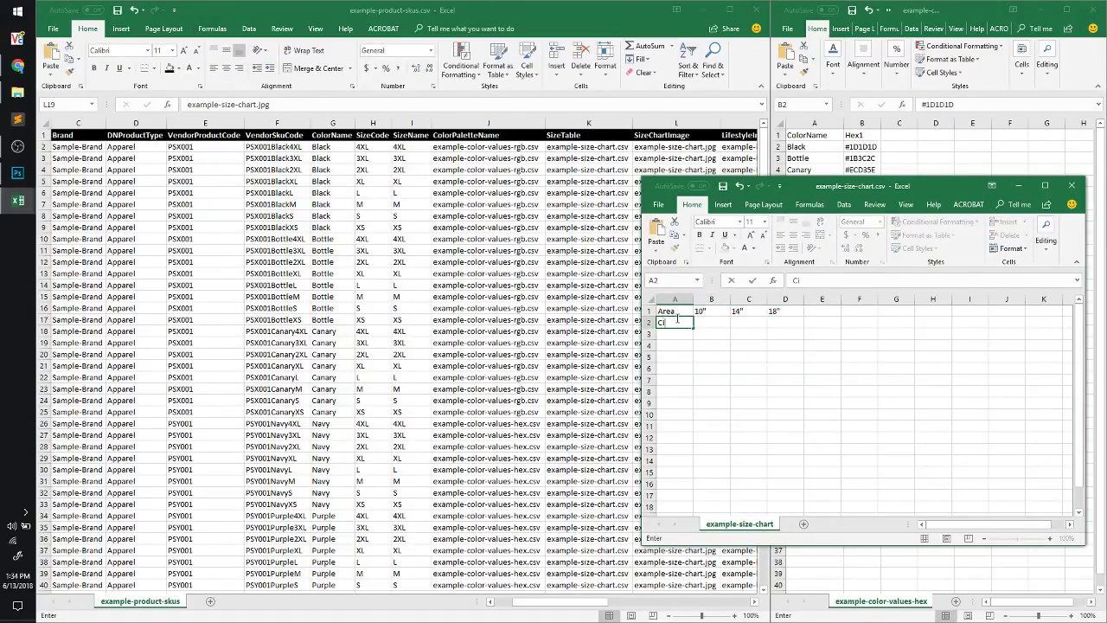
{"action": "type", "text": "rcumference"}
{"action": "key", "text": "Tab"}
{"action": "left_click_drag", "start_coordinate": [693, 300], "coordinate": [730, 300]}
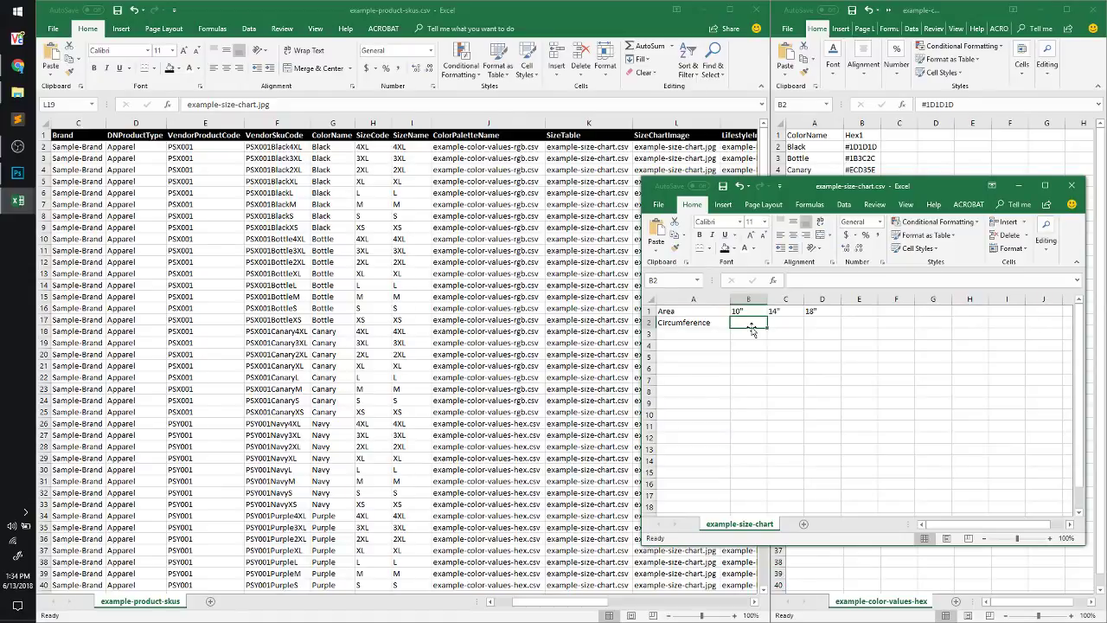
{"action": "type", "text": "25"}
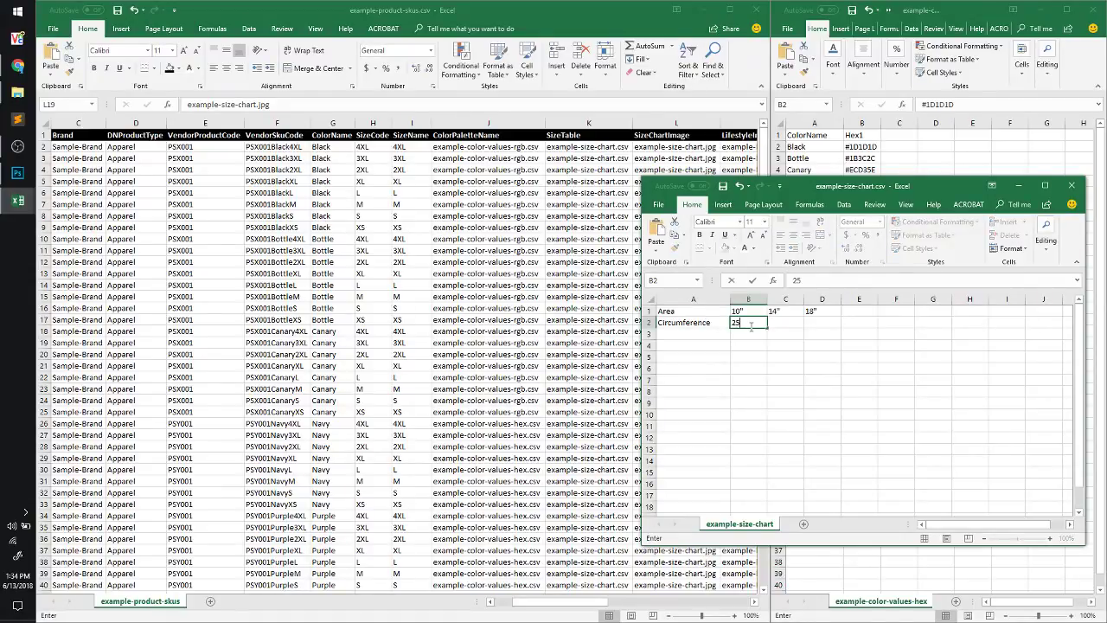
{"action": "type", "text": "\""}
{"action": "key", "text": "Tab"}
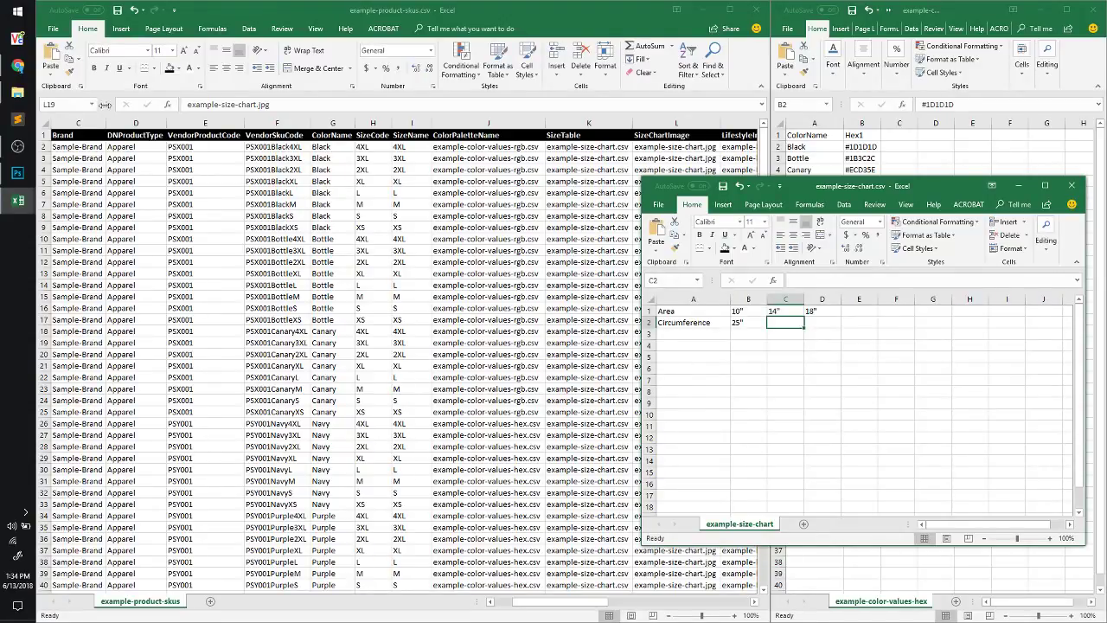
Switch to Chrome and open DecoNetwork's Products list in a separate browser tab
{"action": "left_click", "coordinate": [17, 66]}
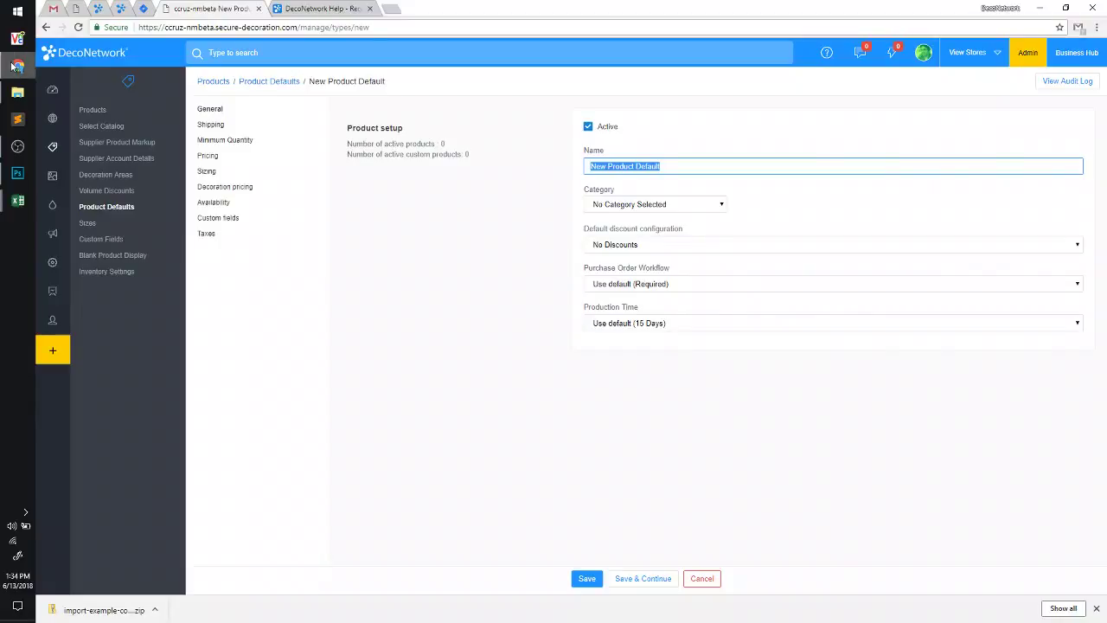
{"action": "right_click", "coordinate": [102, 126]}
{"action": "left_click", "coordinate": [143, 119]}
{"action": "left_click", "coordinate": [316, 8]}
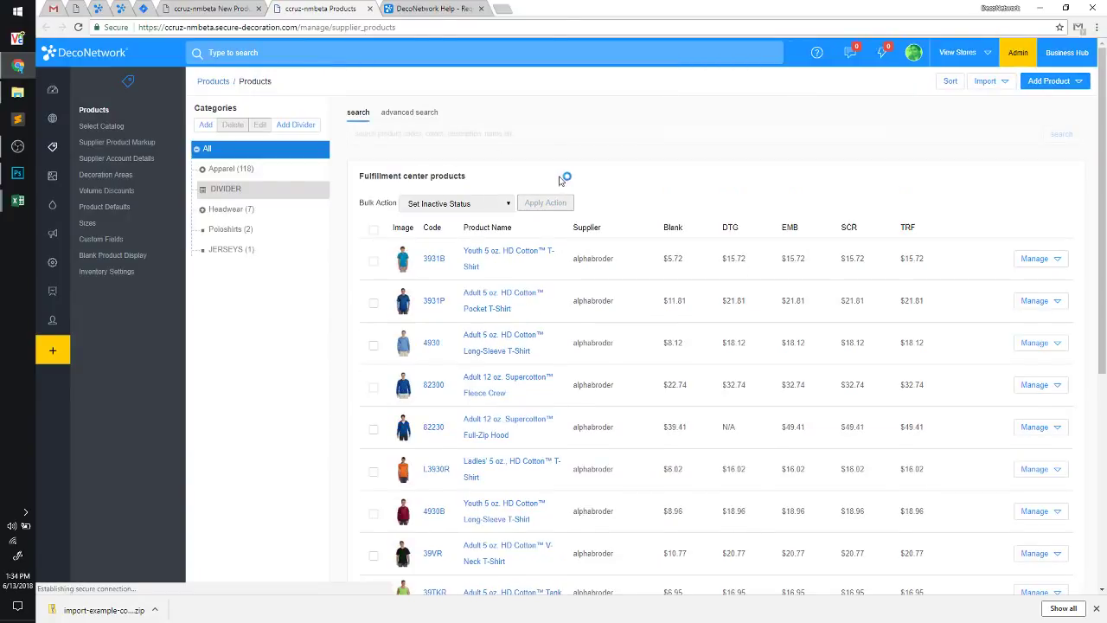
View the Youth 5 oz. HD Cotton T-Shirt's store page in a separate browser tab
{"action": "left_click", "coordinate": [1035, 258]}
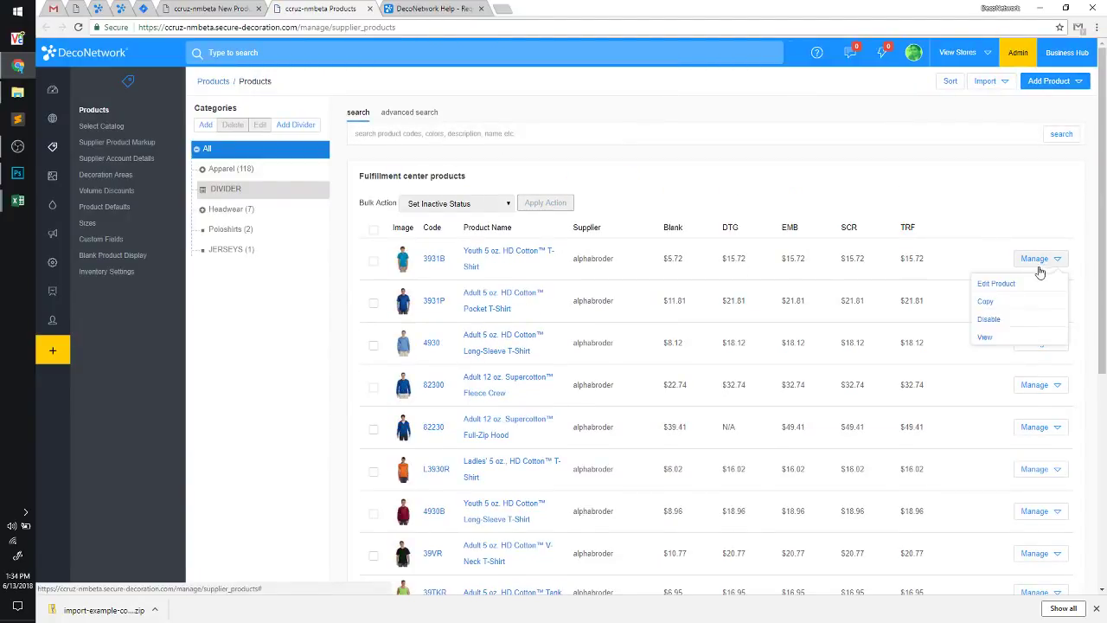
{"action": "right_click", "coordinate": [990, 344]}
{"action": "left_click", "coordinate": [1003, 344]}
{"action": "left_click", "coordinate": [410, 9]}
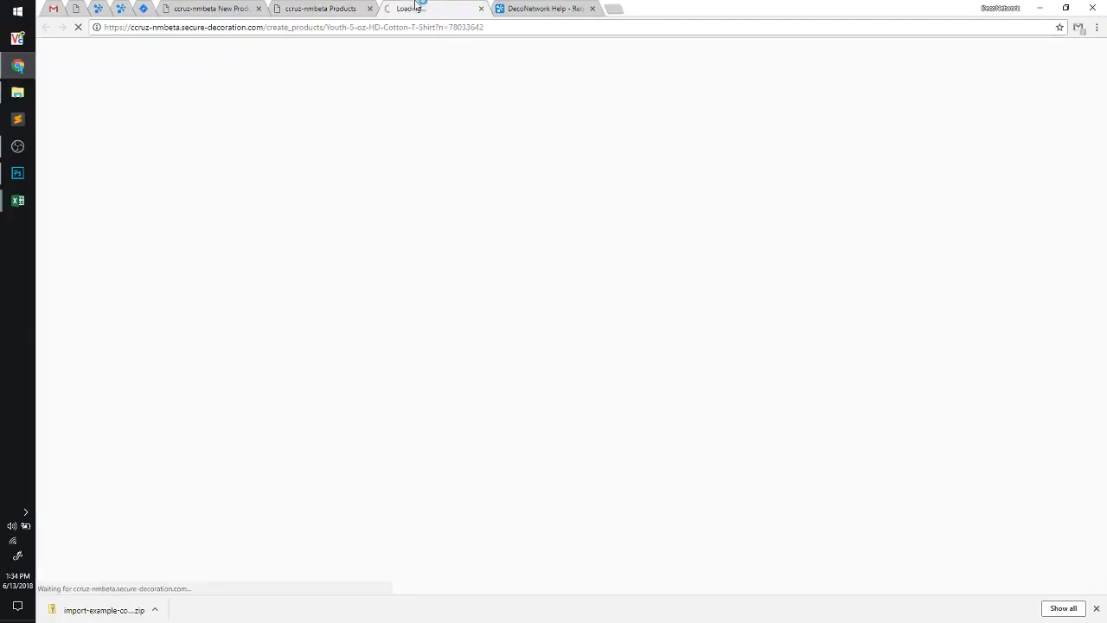
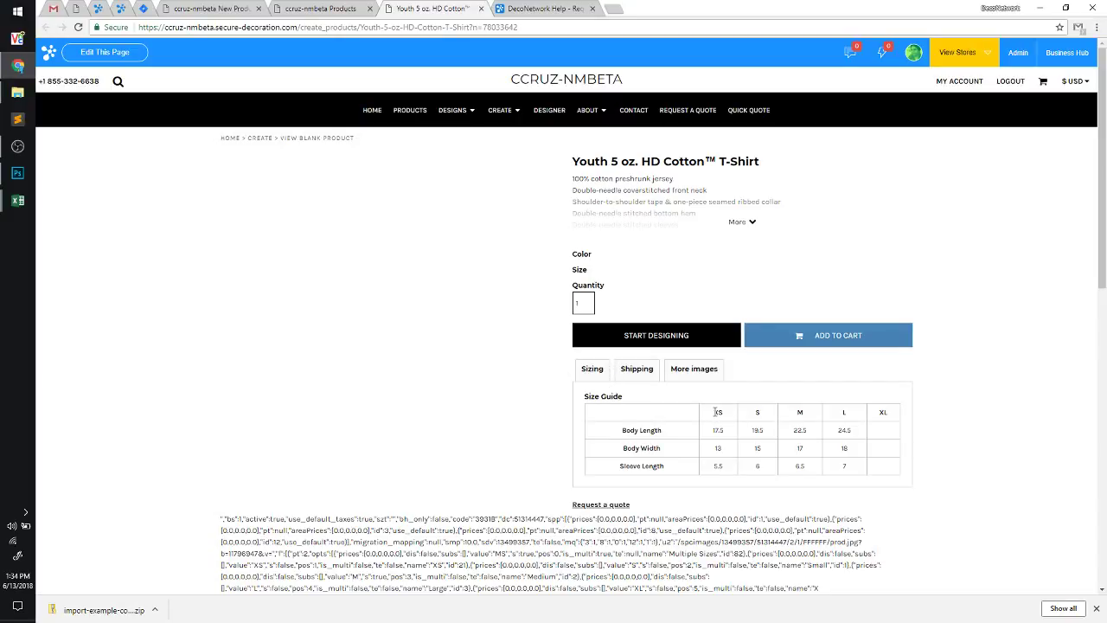
Examine how the T-shirt's Size Guide arranges sizes, the Body Length, Body Width and Sleeve Length areas, and their measurements
{"action": "left_click_drag", "start_coordinate": [717, 413], "coordinate": [769, 422]}
{"action": "left_click", "coordinate": [659, 448]}
{"action": "left_click_drag", "start_coordinate": [624, 430], "coordinate": [659, 430]}
{"action": "left_click", "coordinate": [715, 429]}
{"action": "double_click", "coordinate": [717, 448]}
{"action": "double_click", "coordinate": [717, 466]}
{"action": "left_click", "coordinate": [688, 467]}
Switch back to example-product-skus.csv in Excel and examine the LifestyleImage column's file name entries
{"action": "mouse_move", "coordinate": [16, 205]}
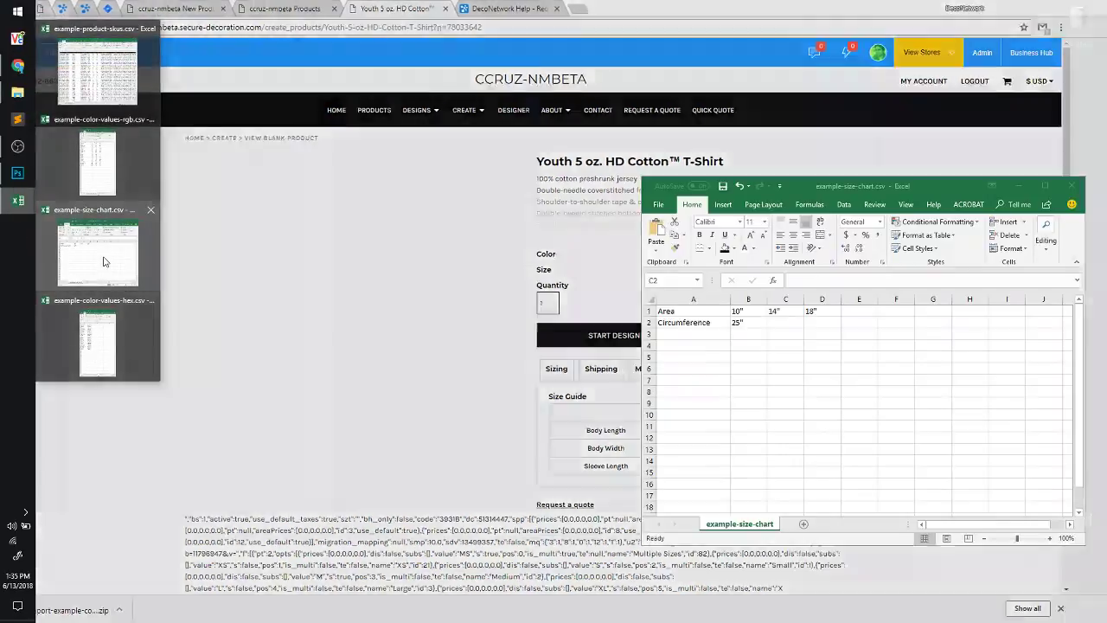
{"action": "left_click", "coordinate": [103, 261]}
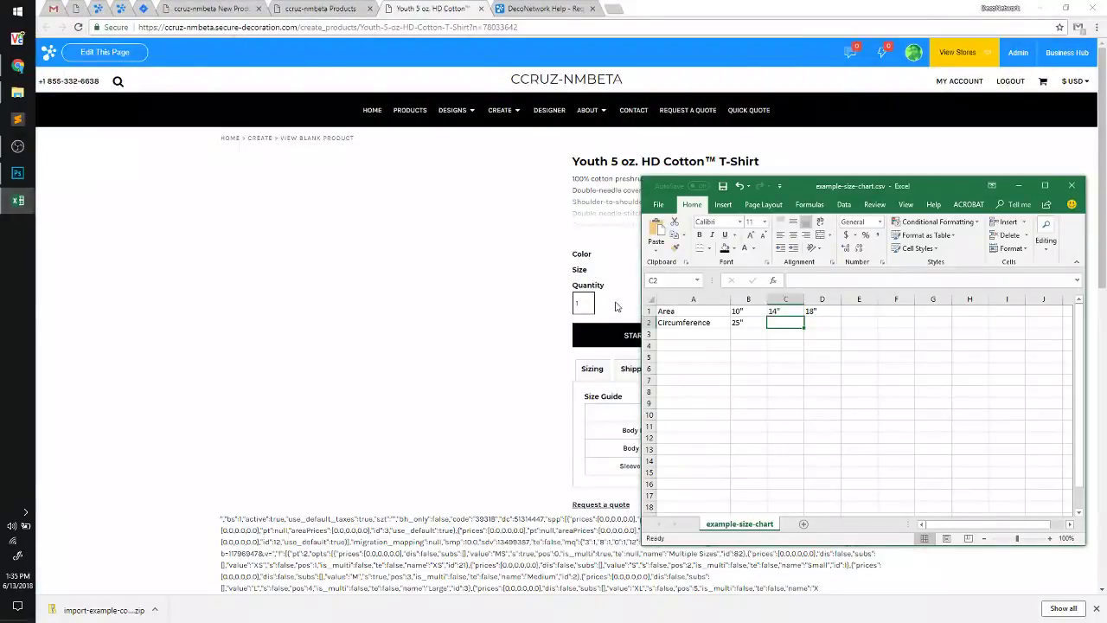
{"action": "mouse_move", "coordinate": [17, 206]}
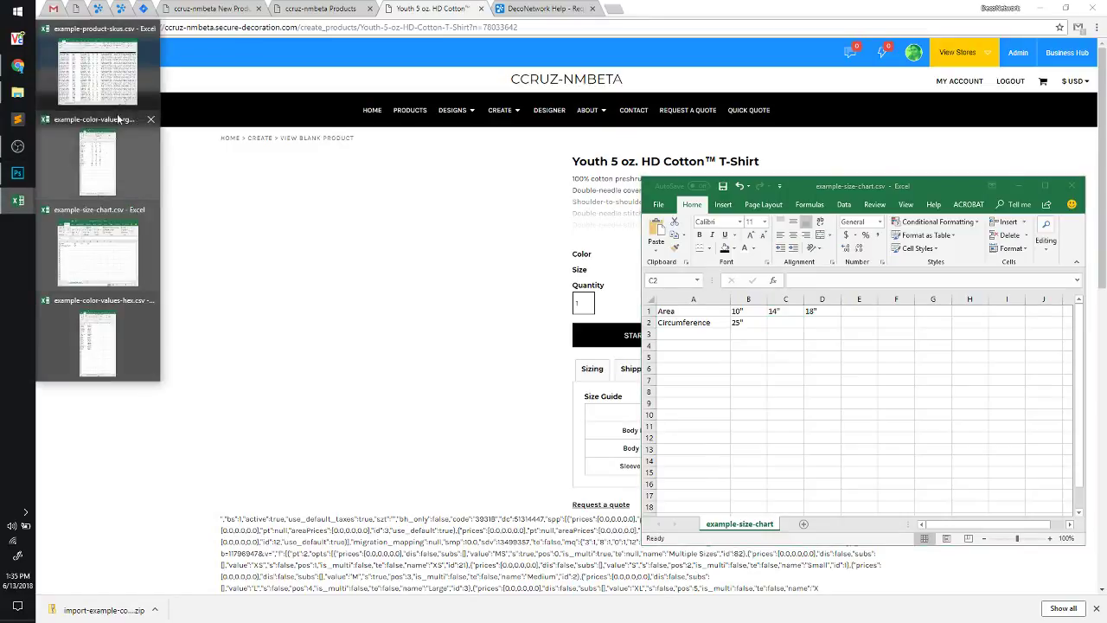
{"action": "left_click", "coordinate": [121, 89]}
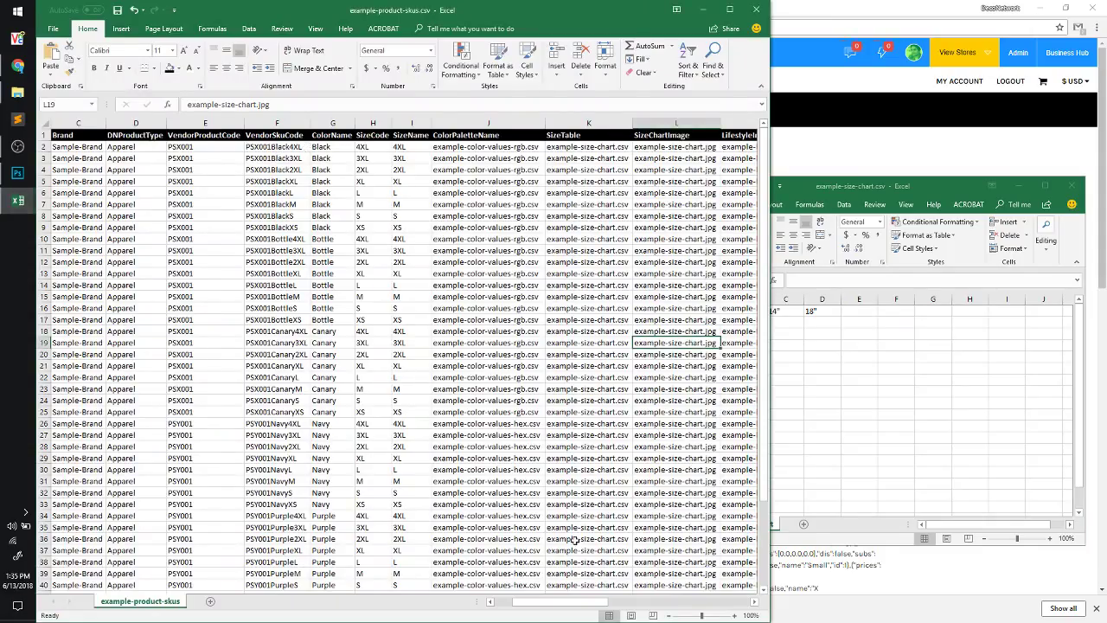
{"action": "left_click_drag", "start_coordinate": [585, 607], "coordinate": [645, 612]}
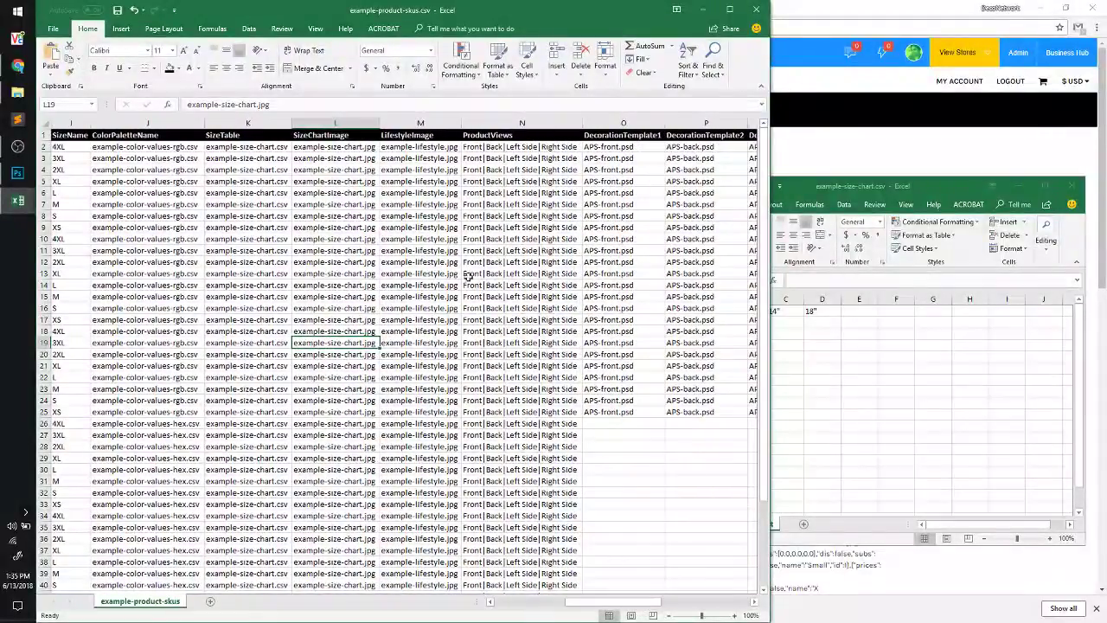
{"action": "left_click", "coordinate": [427, 151]}
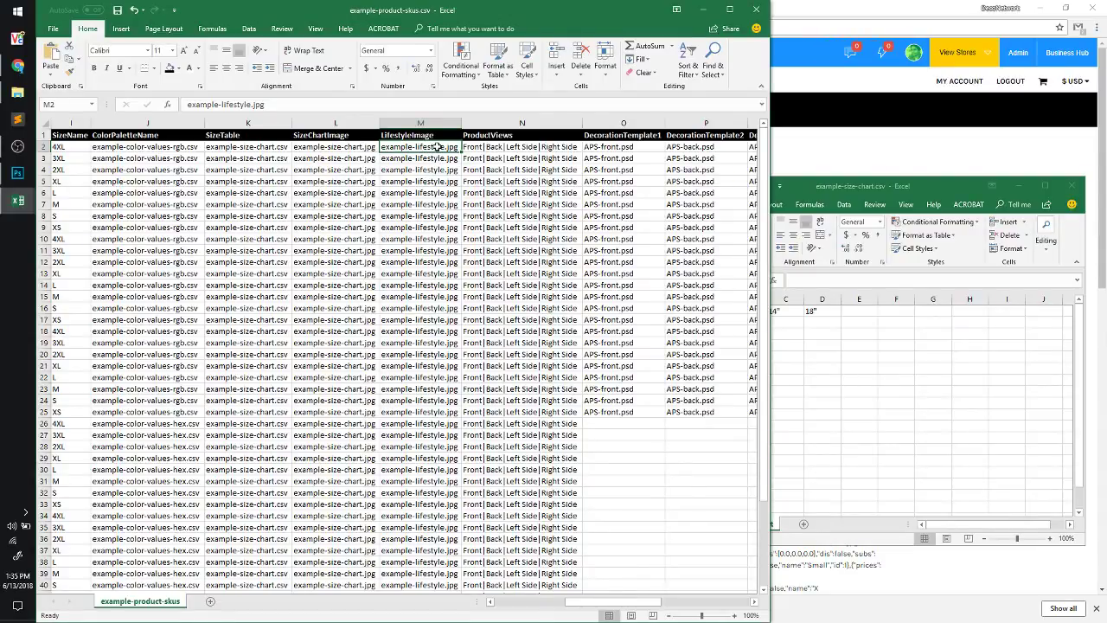
Return to Chrome, open the store's Create catalog and examine the model photos used as product images
{"action": "left_click", "coordinate": [881, 159]}
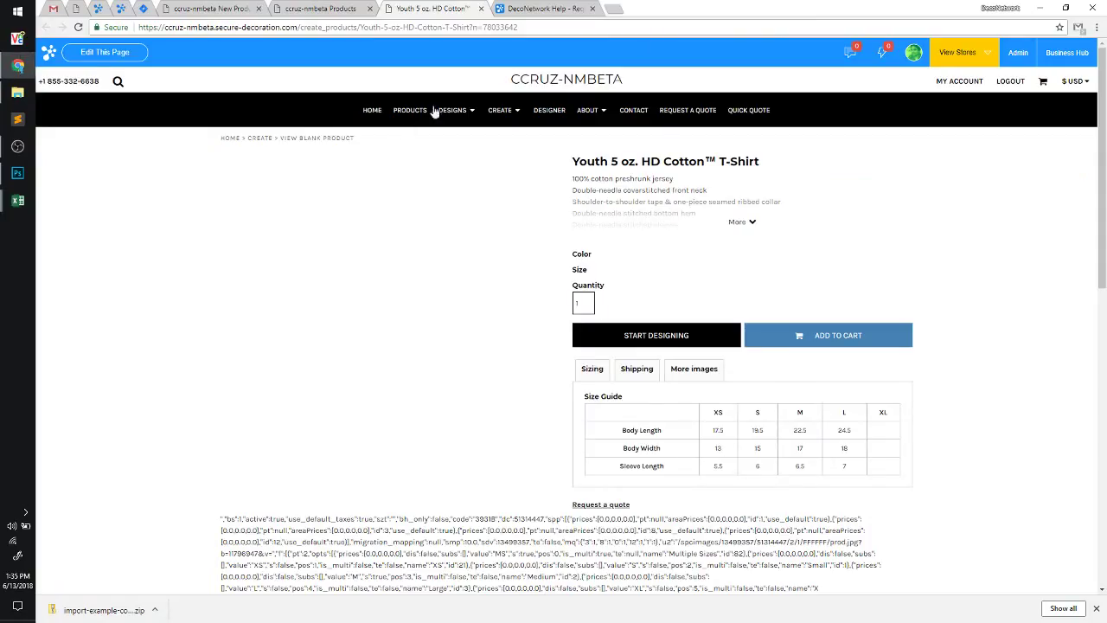
{"action": "left_click", "coordinate": [500, 112]}
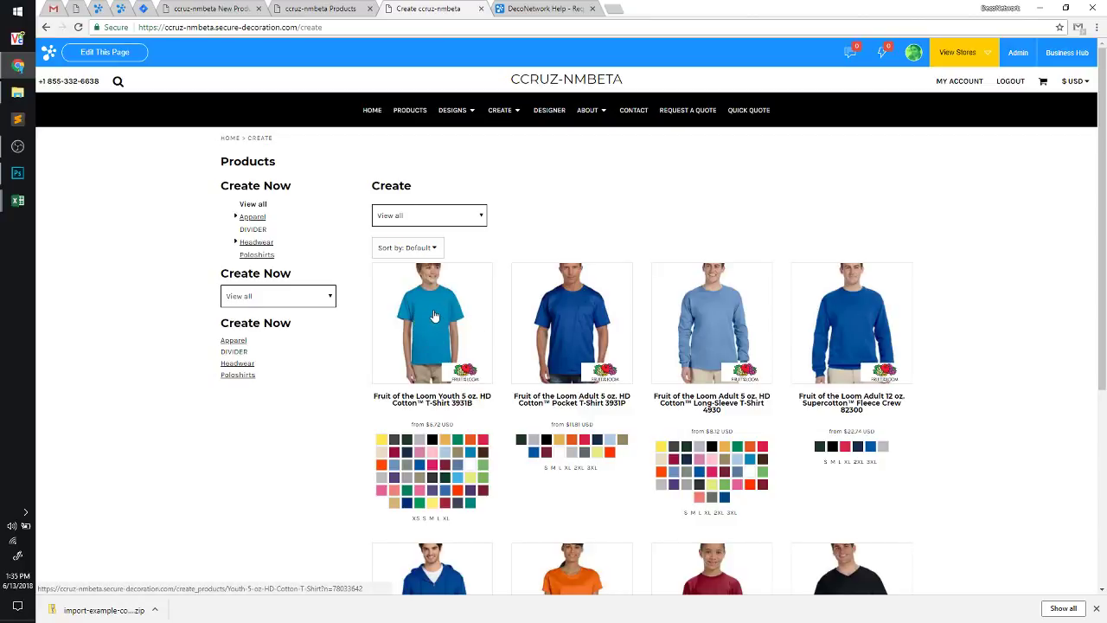
{"action": "scroll", "coordinate": [434, 316], "scroll_direction": "down", "scroll_amount": 1}
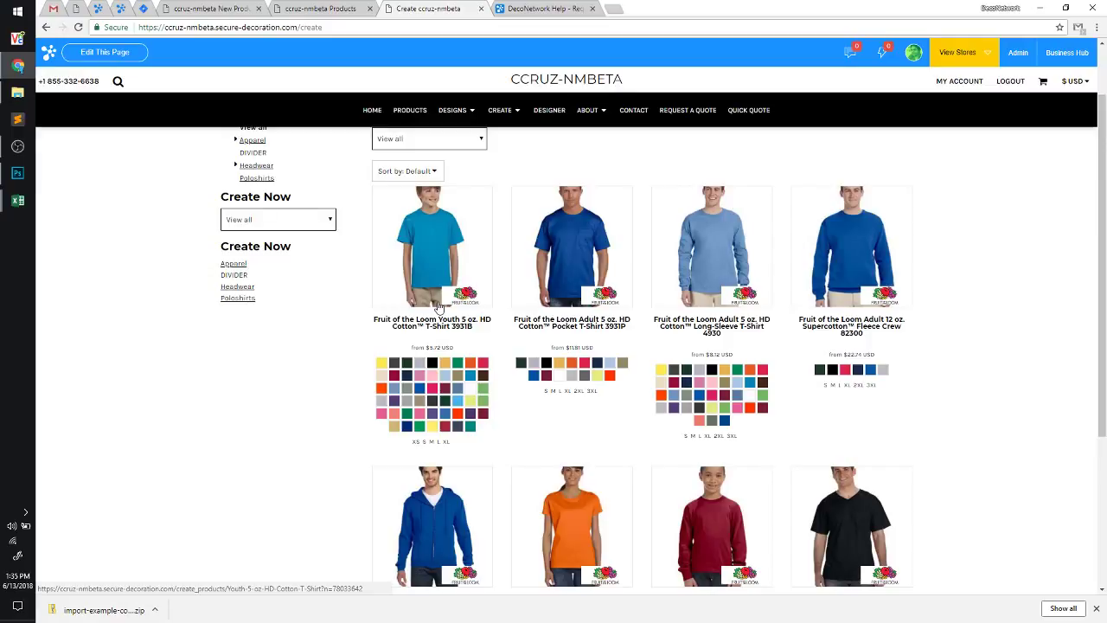
{"action": "scroll", "coordinate": [484, 359], "scroll_direction": "down", "scroll_amount": 3}
{"action": "scroll", "coordinate": [493, 355], "scroll_direction": "up", "scroll_amount": 2}
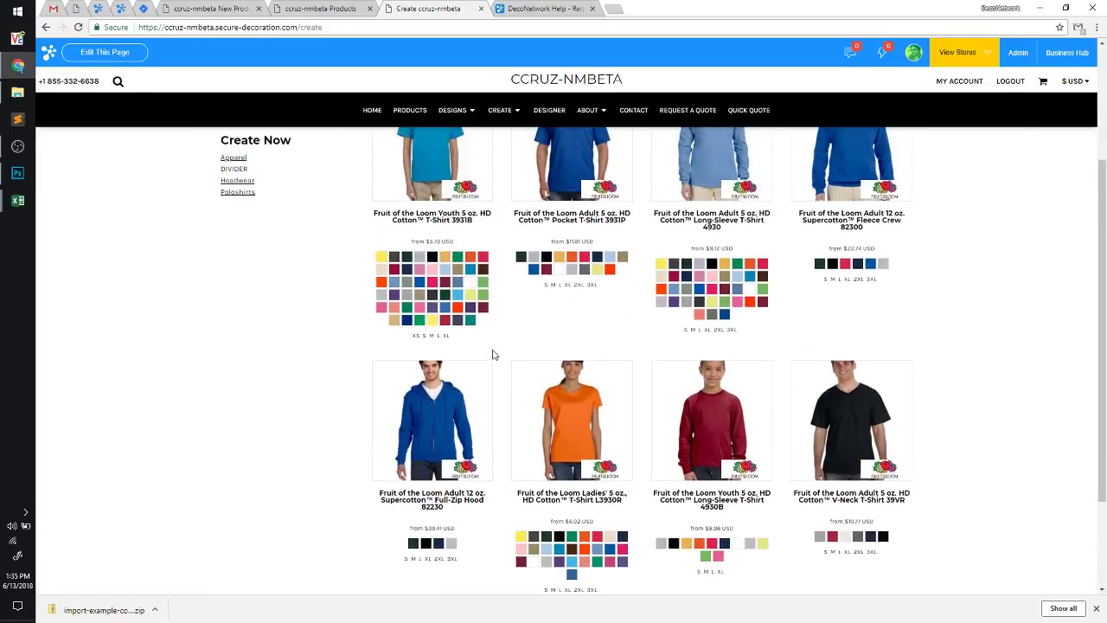
{"action": "scroll", "coordinate": [495, 346], "scroll_direction": "up", "scroll_amount": 1}
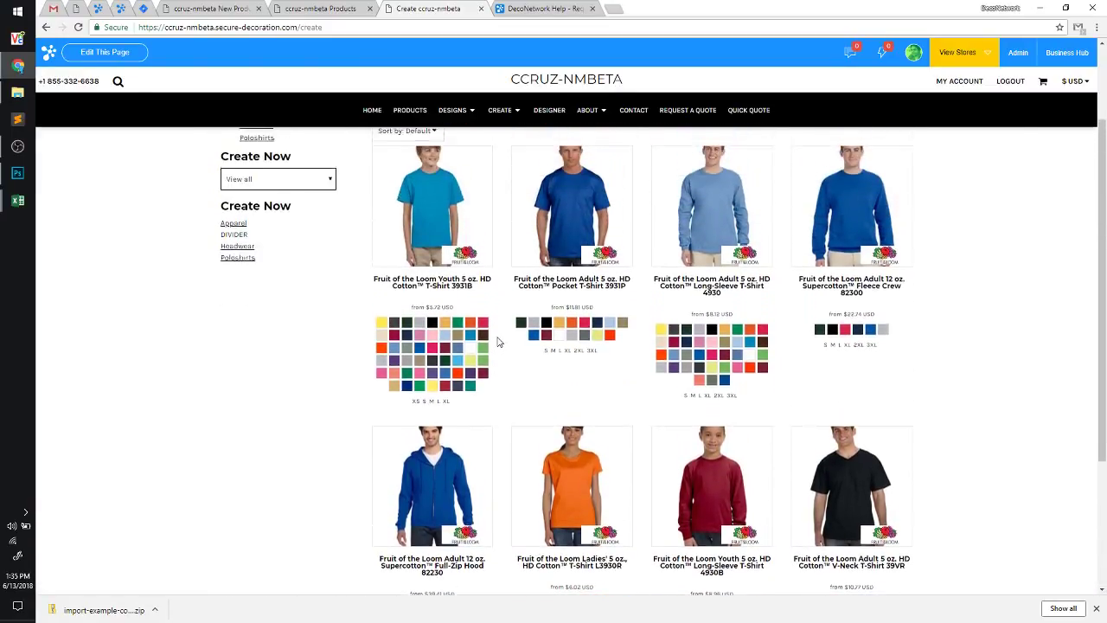
View the store pages of the Youth 5 oz. HD Cotton T-Shirt and the Adult Pocket T-Shirt, returning to the Create catalog after each
{"action": "left_click", "coordinate": [457, 210]}
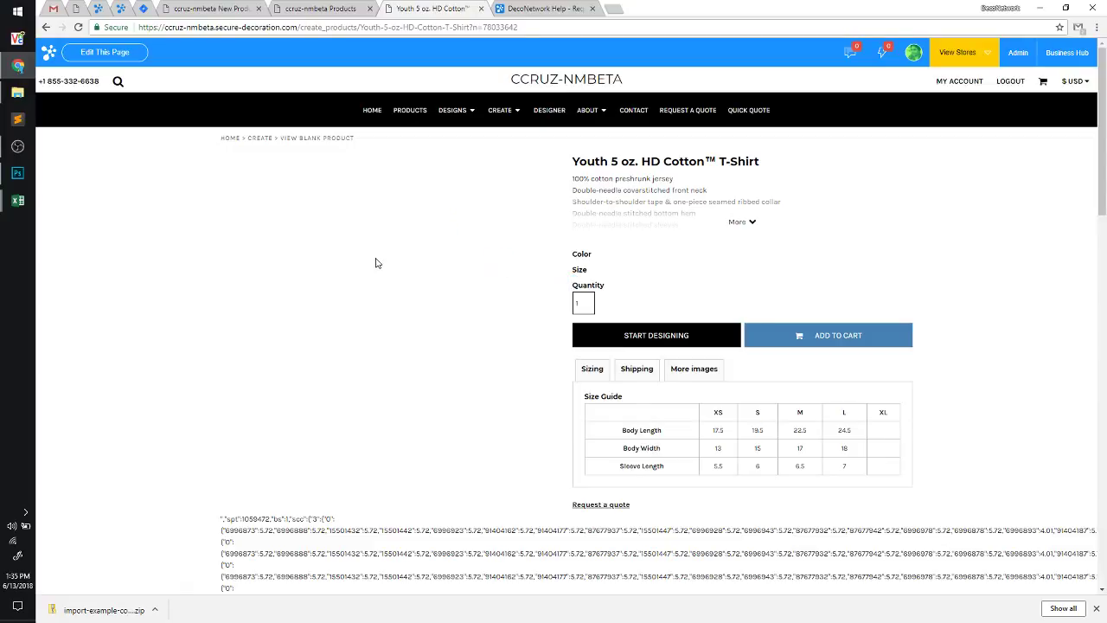
{"action": "left_click", "coordinate": [45, 27]}
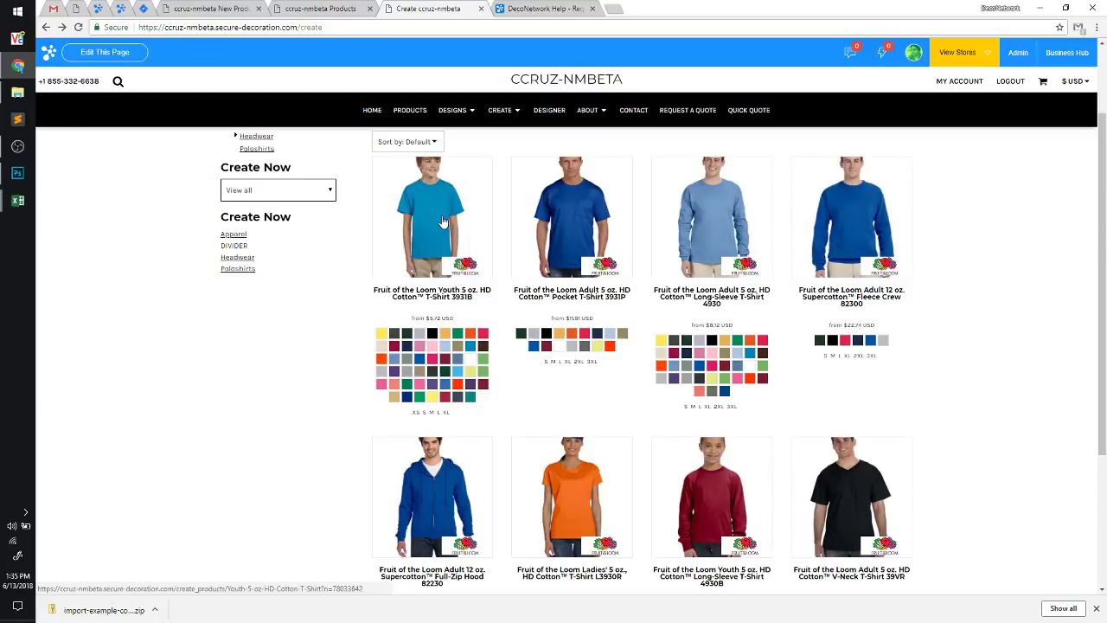
{"action": "left_click", "coordinate": [609, 226]}
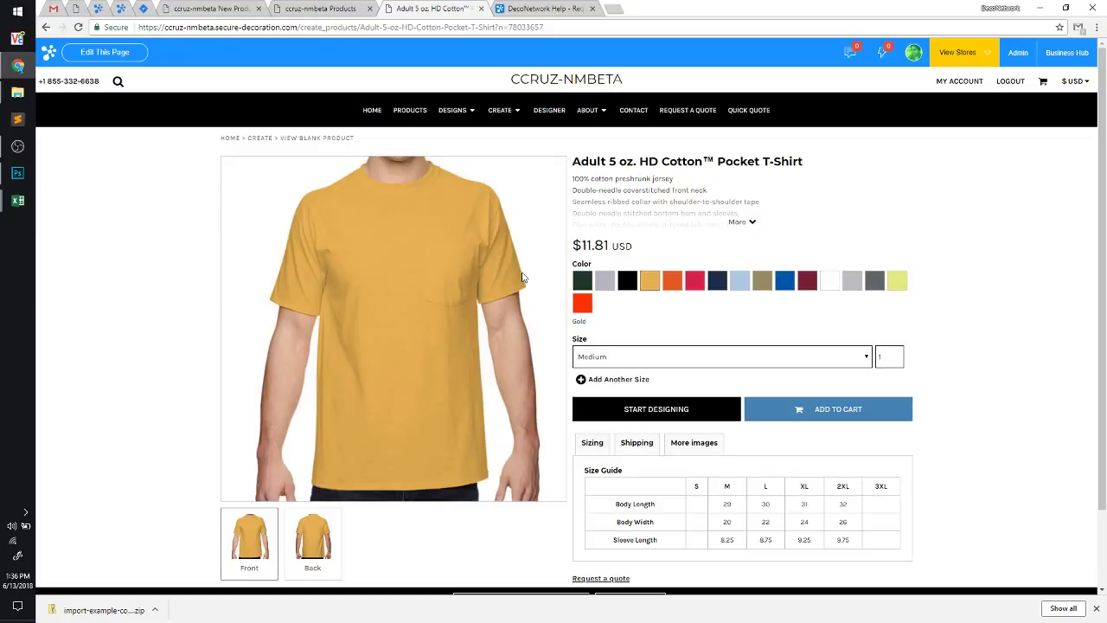
{"action": "left_click", "coordinate": [45, 27]}
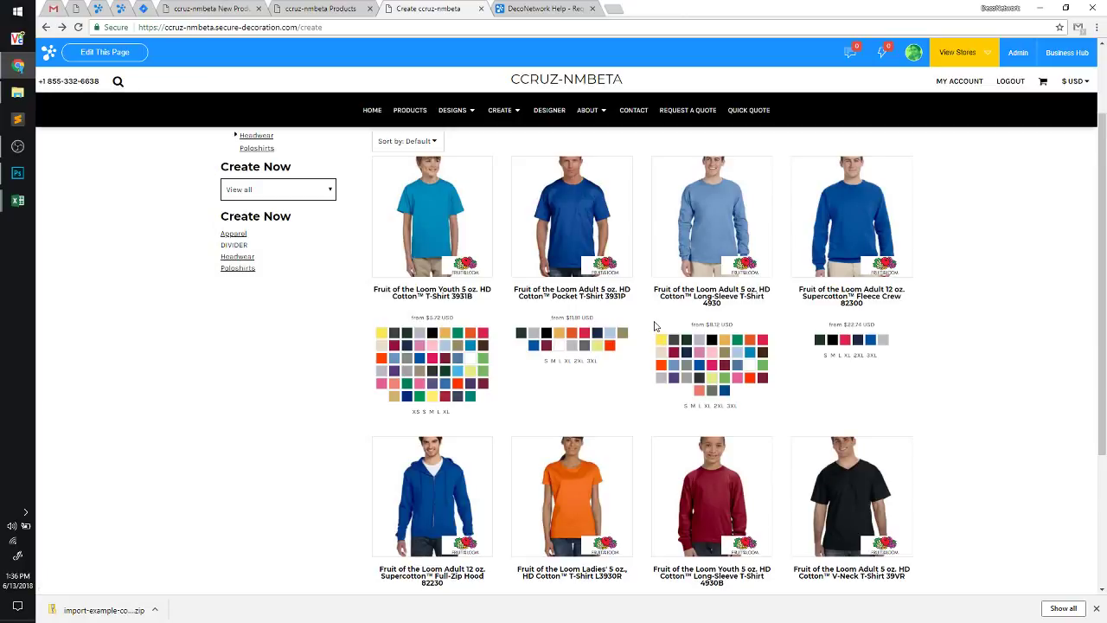
Switch to example-product-skus.csv in Excel and review the LifestyleImage entries in rows 3 to 5
{"action": "mouse_move", "coordinate": [17, 199]}
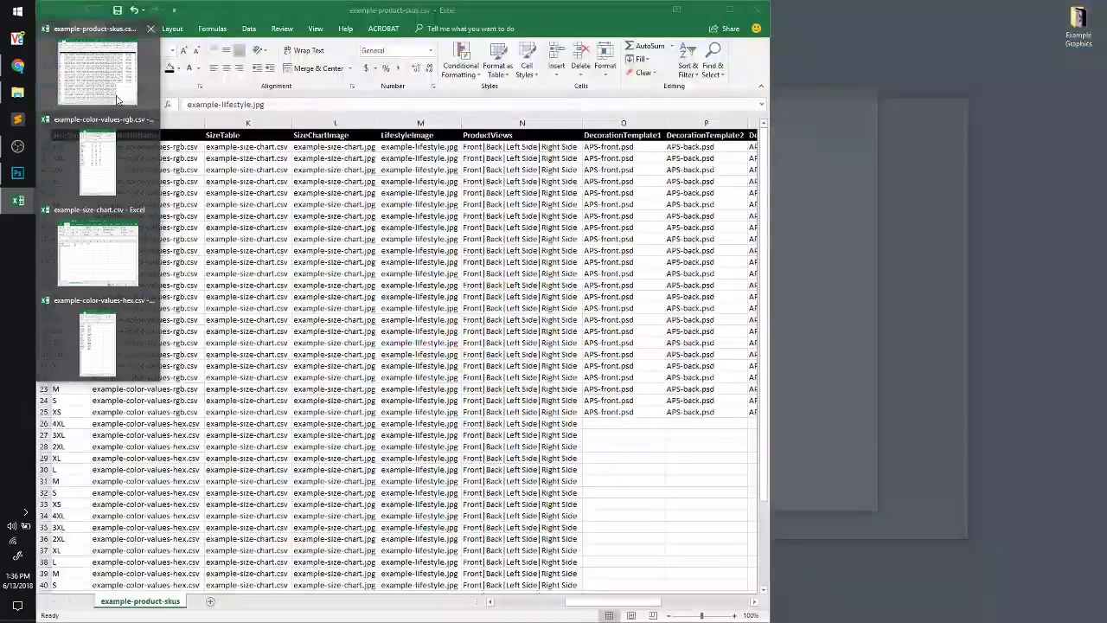
{"action": "left_click", "coordinate": [118, 100]}
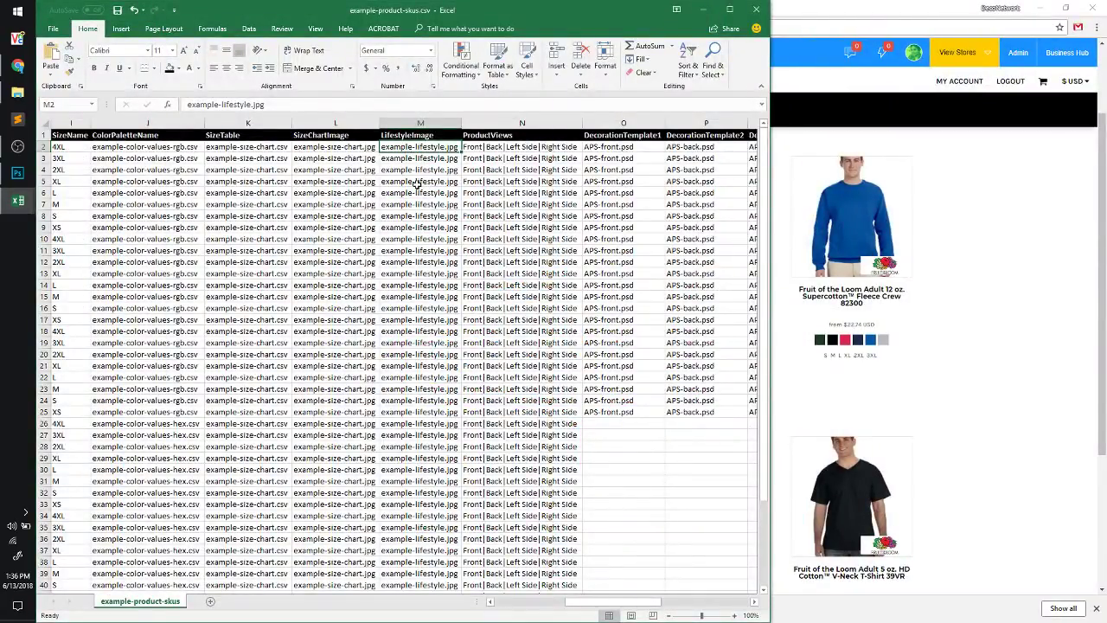
{"action": "left_click", "coordinate": [417, 181]}
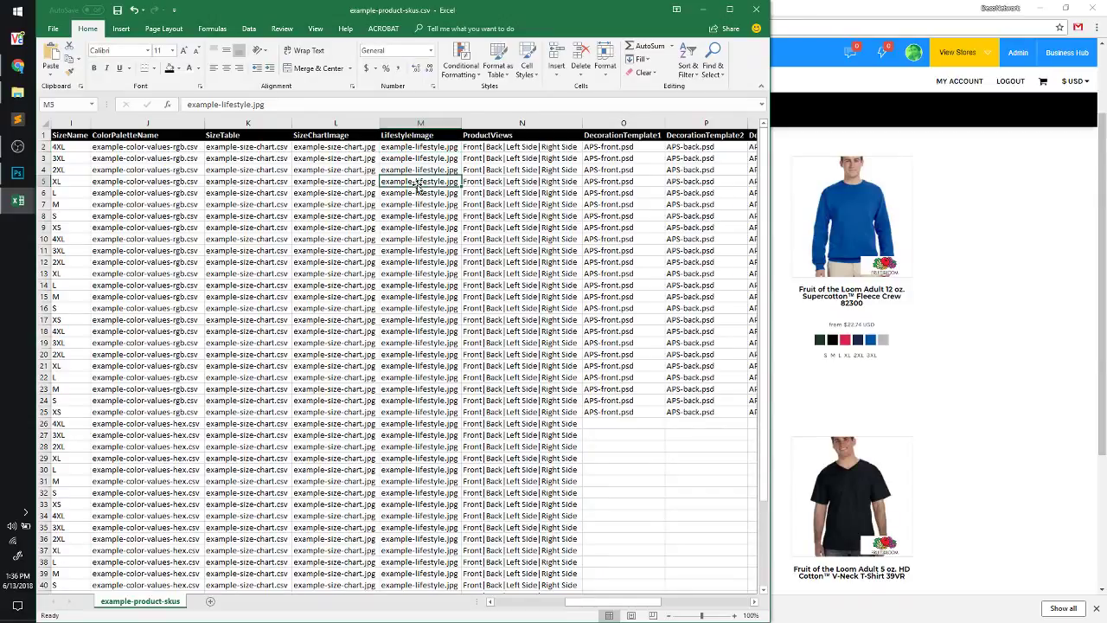
{"action": "left_click", "coordinate": [419, 171]}
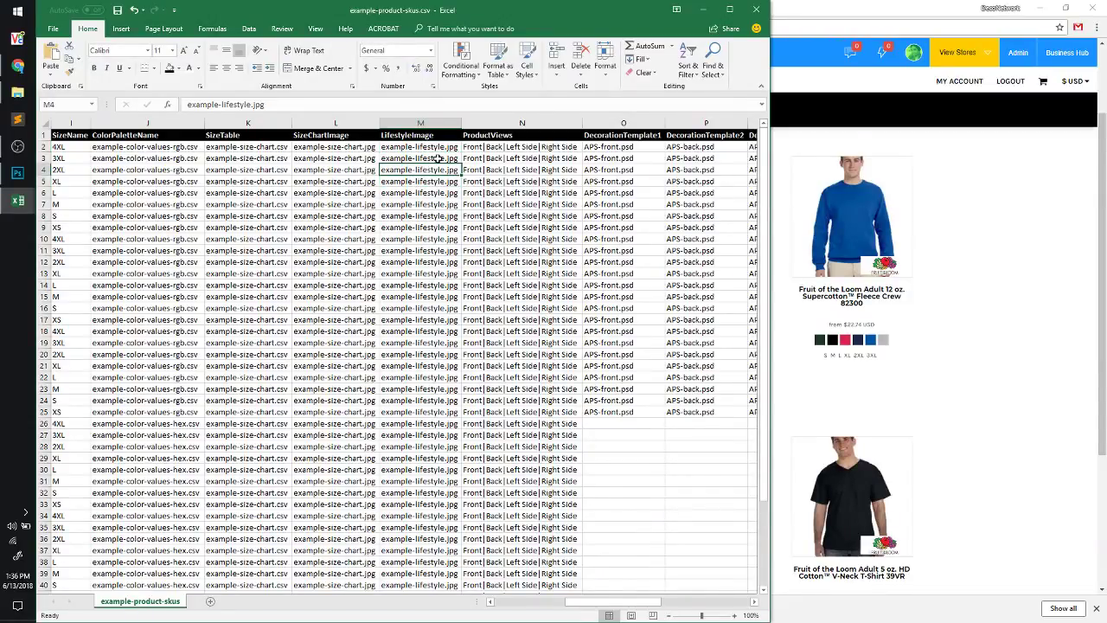
{"action": "left_click", "coordinate": [438, 159]}
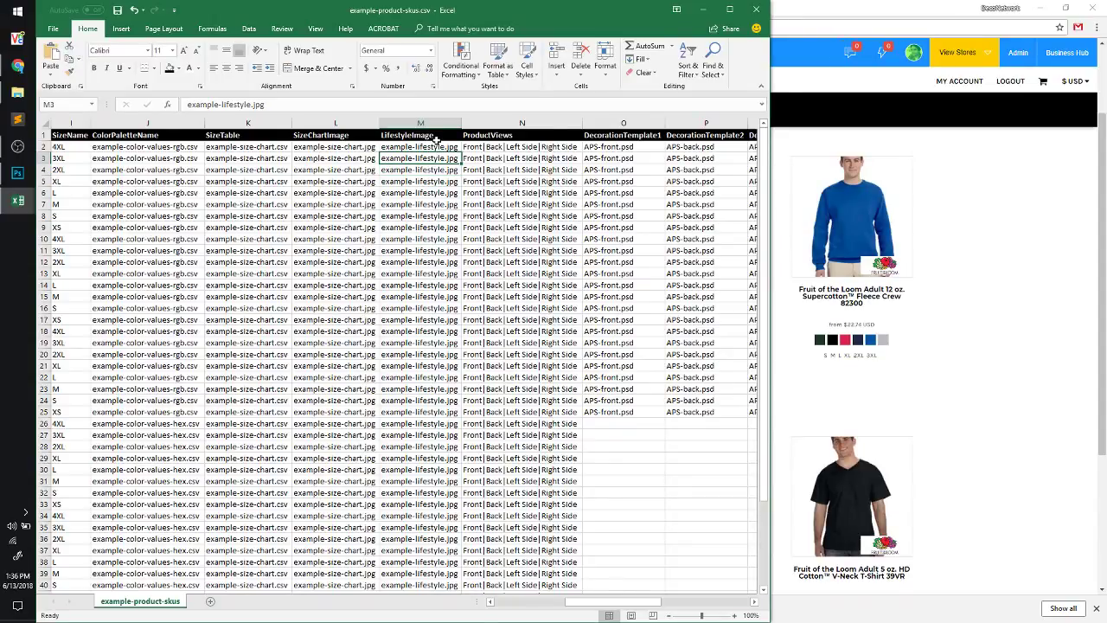
Widen the LifestyleImage column and select its file name entries in rows 2 to 25
{"action": "left_click", "coordinate": [438, 148]}
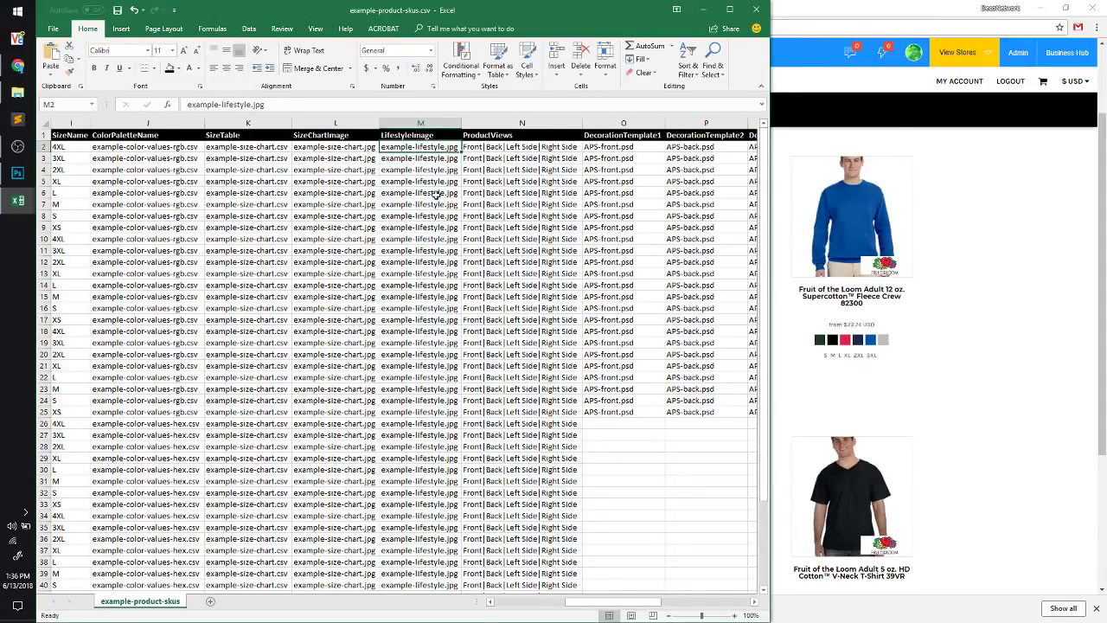
{"action": "left_click", "coordinate": [430, 411], "text": "shift"}
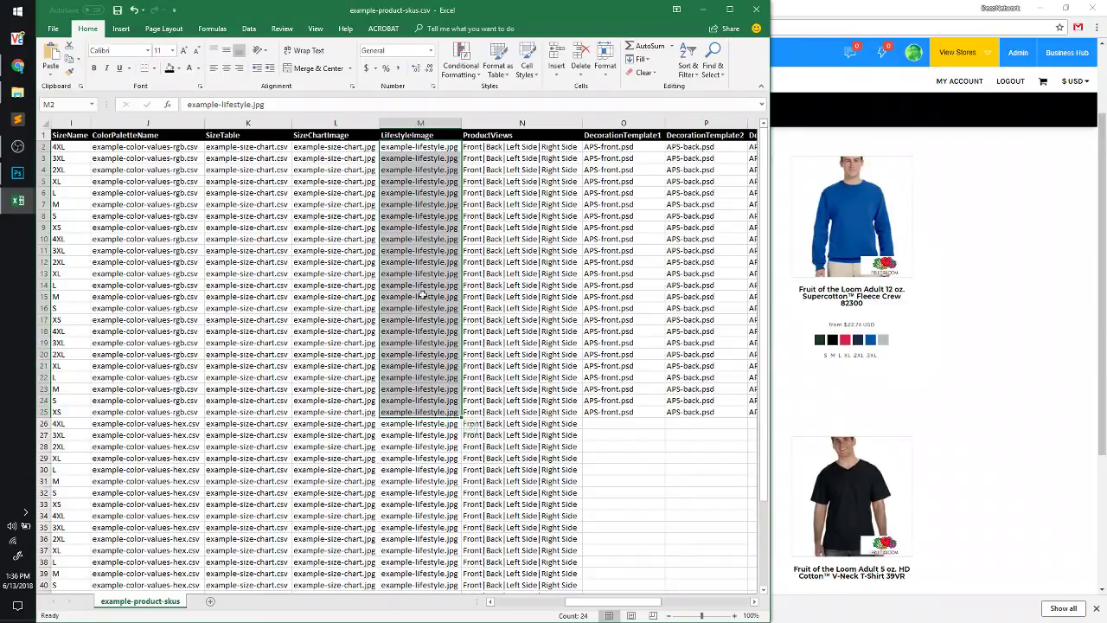
{"action": "left_click", "coordinate": [503, 183]}
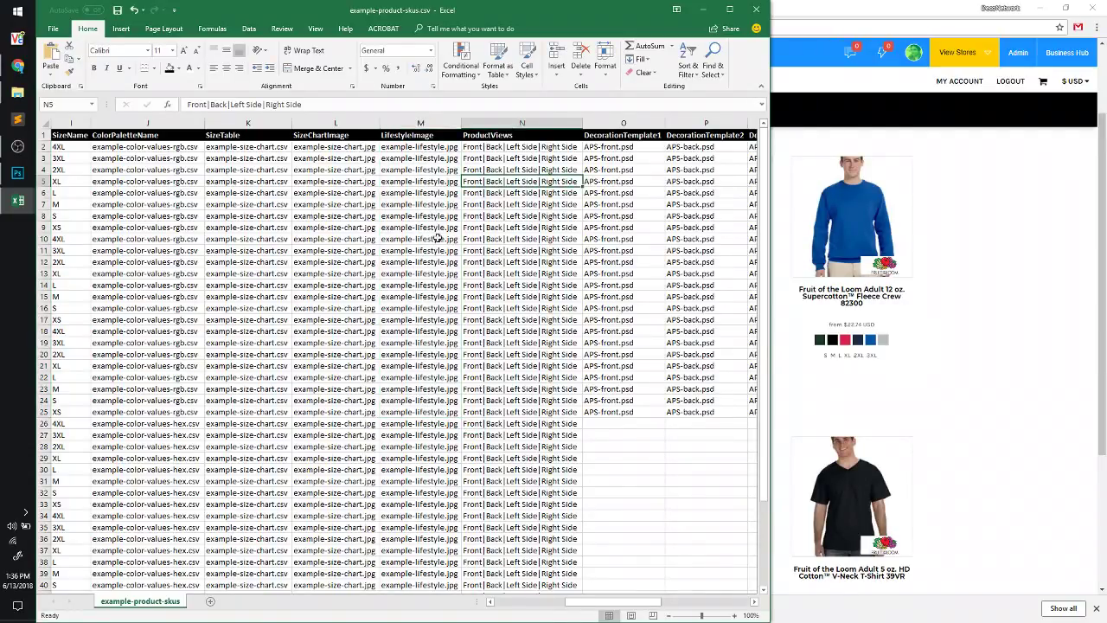
{"action": "left_click_drag", "start_coordinate": [458, 124], "coordinate": [496, 124]}
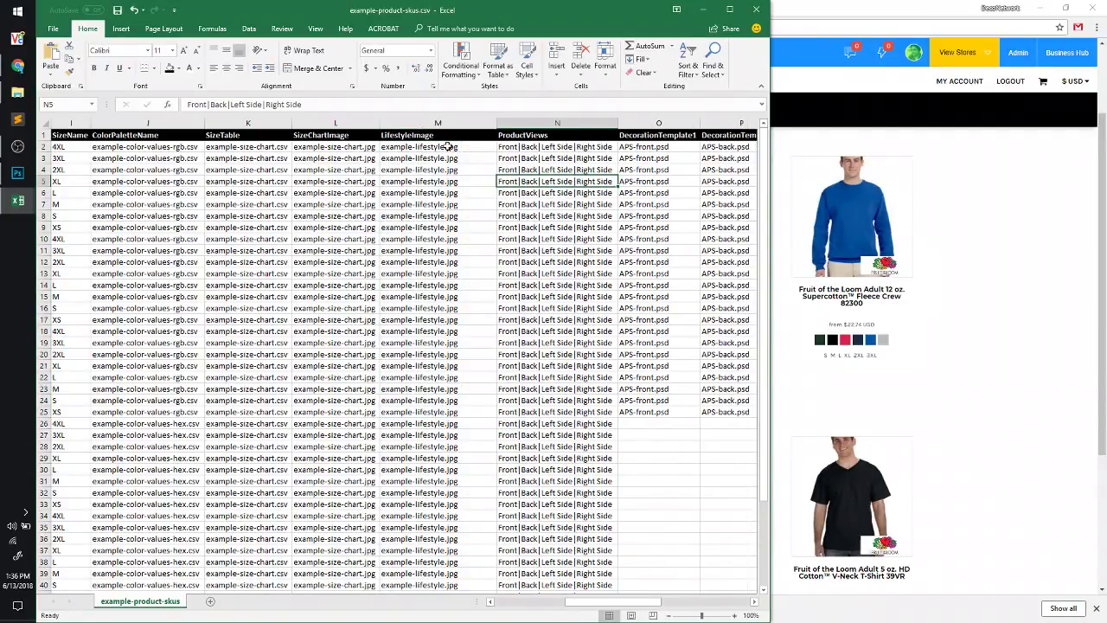
{"action": "left_click", "coordinate": [447, 147]}
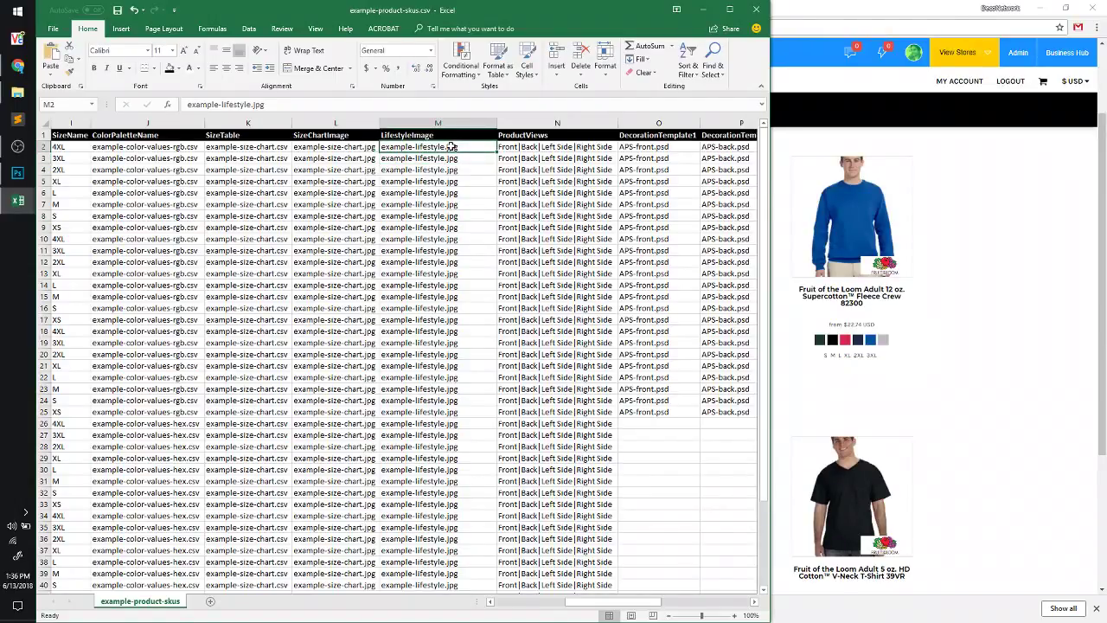
{"action": "left_click_drag", "start_coordinate": [450, 147], "coordinate": [448, 414]}
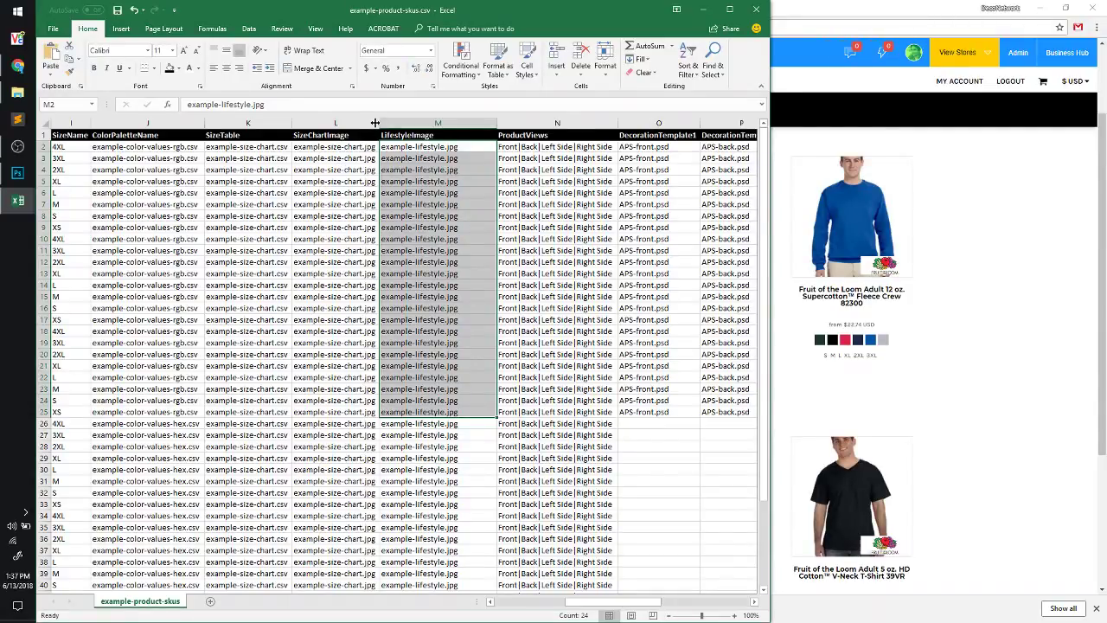
Widen the SizeChartImage and SizeTable columns and highlight the file name entries in each
{"action": "left_click_drag", "start_coordinate": [375, 123], "coordinate": [390, 122]}
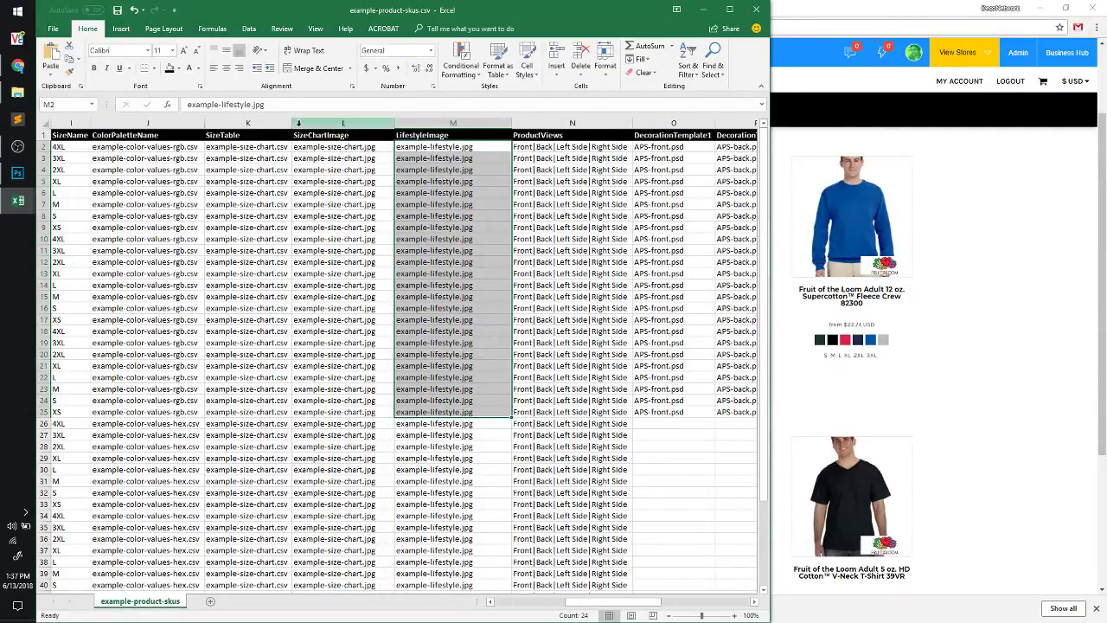
{"action": "left_click_drag", "start_coordinate": [290, 123], "coordinate": [372, 407]}
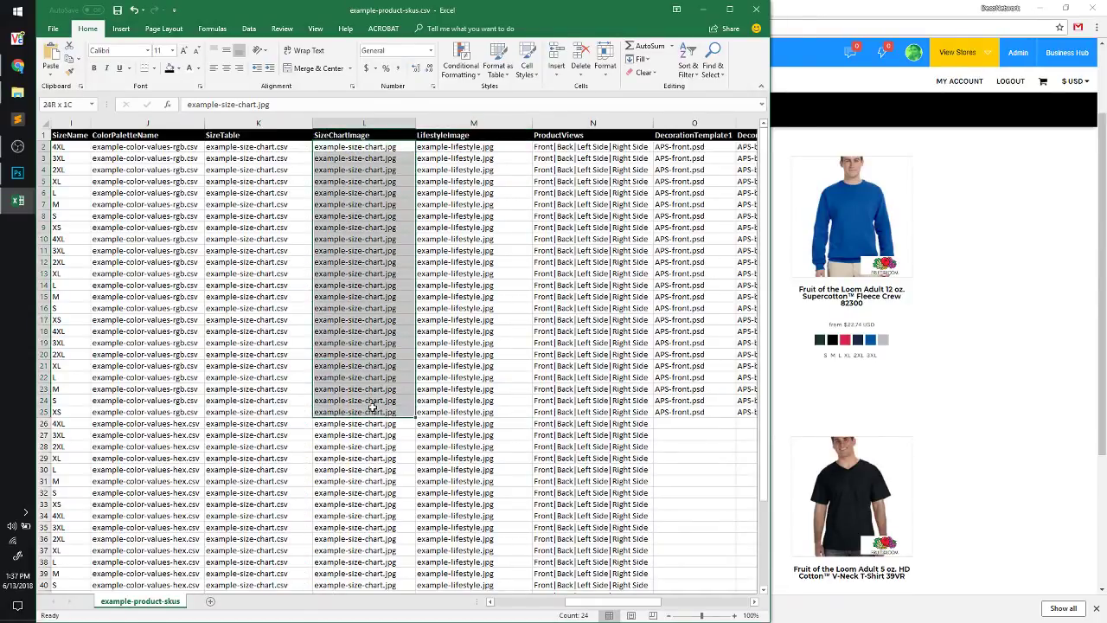
{"action": "left_click_drag", "start_coordinate": [253, 149], "coordinate": [277, 382]}
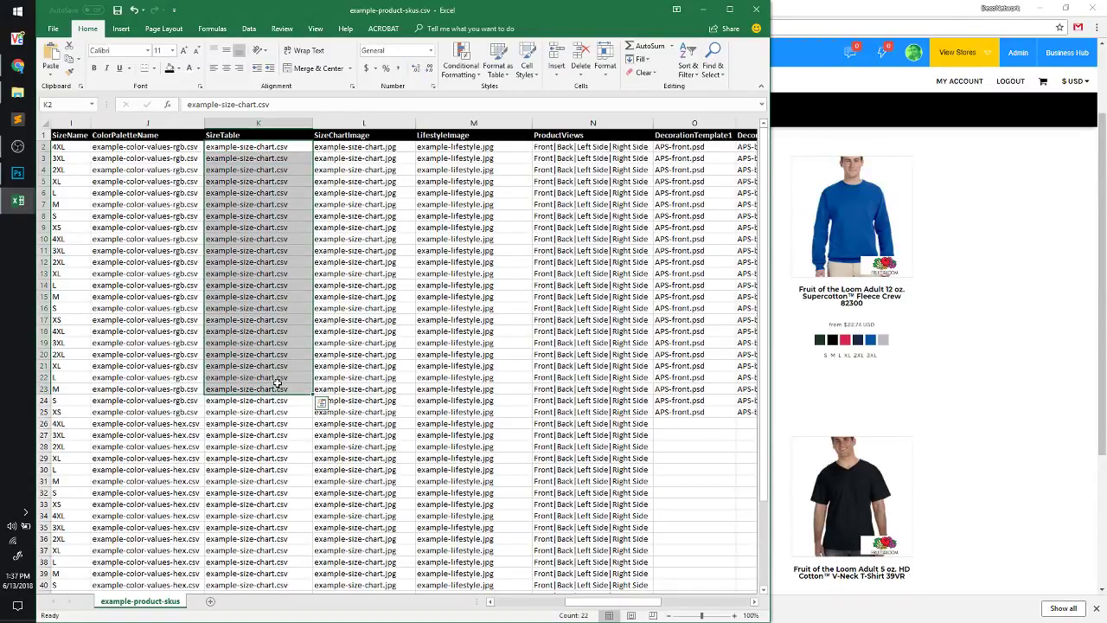
{"action": "left_click", "coordinate": [248, 217]}
{"action": "left_click_drag", "start_coordinate": [253, 149], "coordinate": [288, 374]}
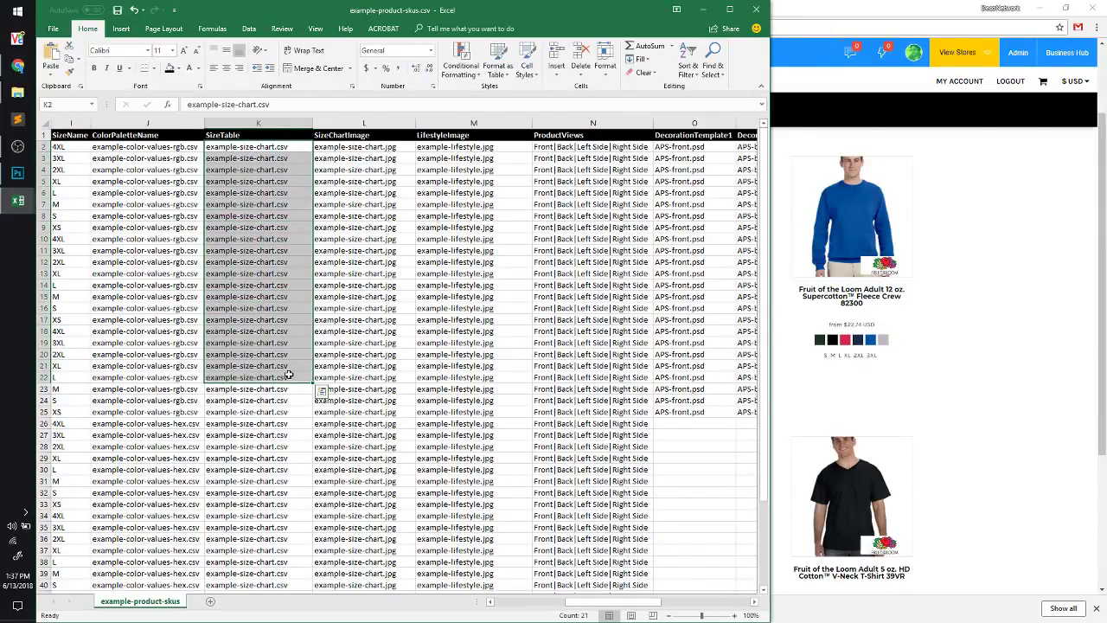
Examine the ProductViews entry in row 2 and the DecorationTemplate1 to DecorationTemplate4 columns
{"action": "mouse_move", "coordinate": [589, 605]}
{"action": "left_mouse_down"}
{"action": "mouse_move", "coordinate": [598, 607]}
{"action": "mouse_move", "coordinate": [595, 588]}
{"action": "left_mouse_up"}
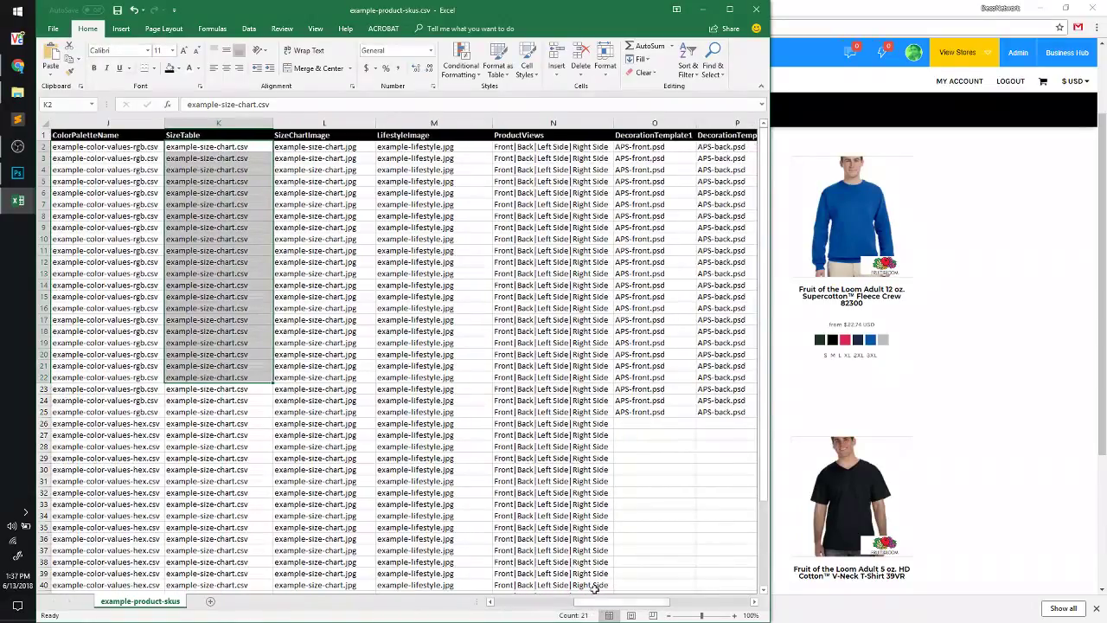
{"action": "left_click", "coordinate": [532, 149]}
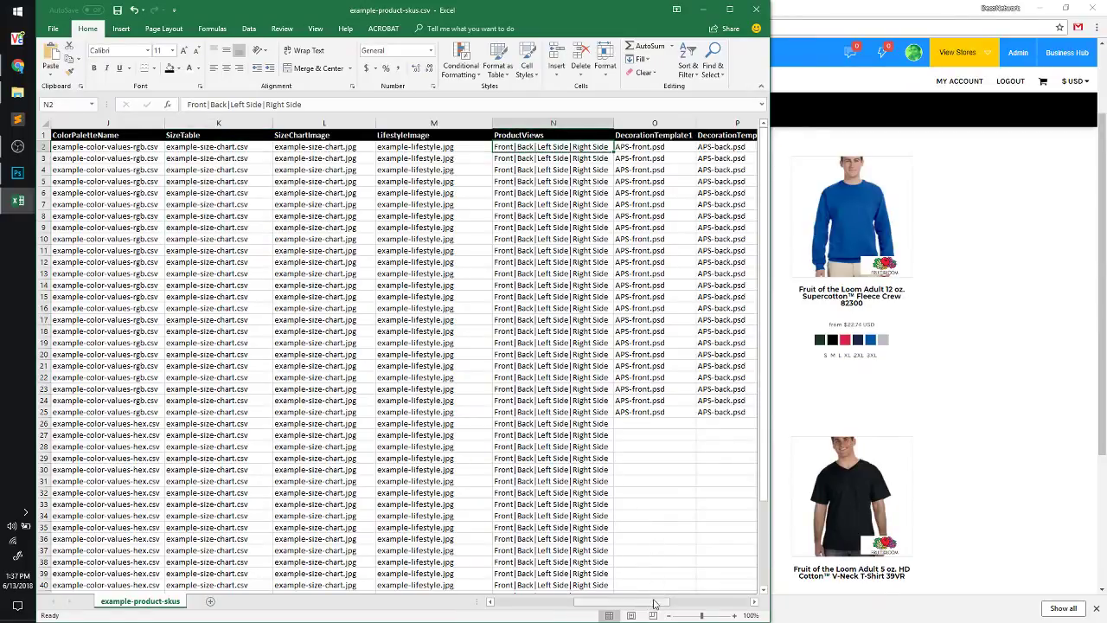
{"action": "left_click_drag", "start_coordinate": [654, 603], "coordinate": [682, 608]}
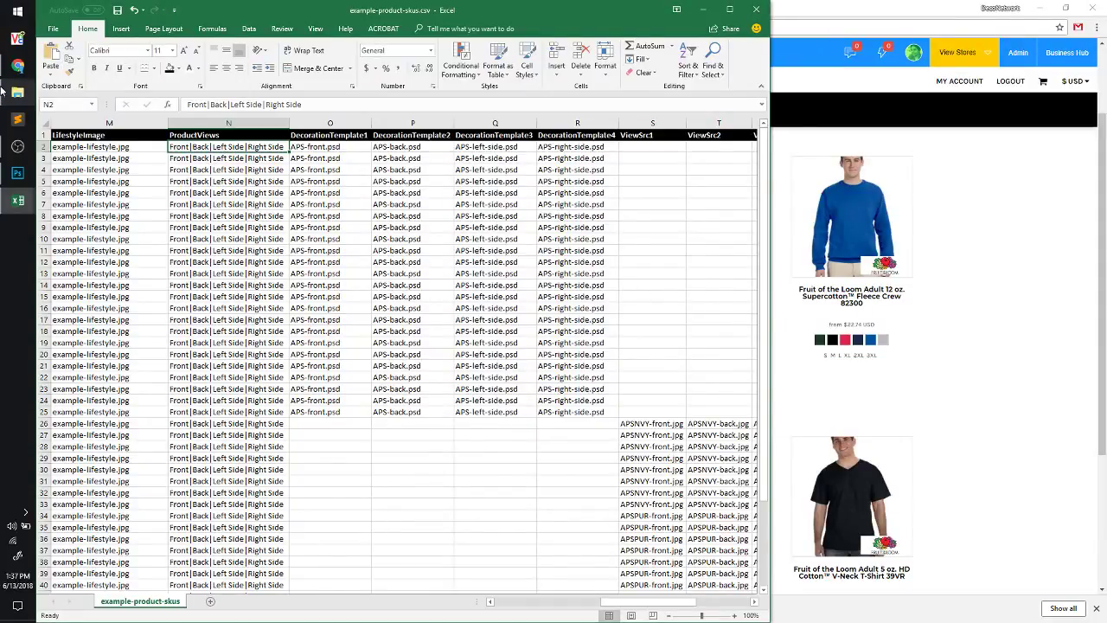
{"action": "mouse_move", "coordinate": [6, 92]}
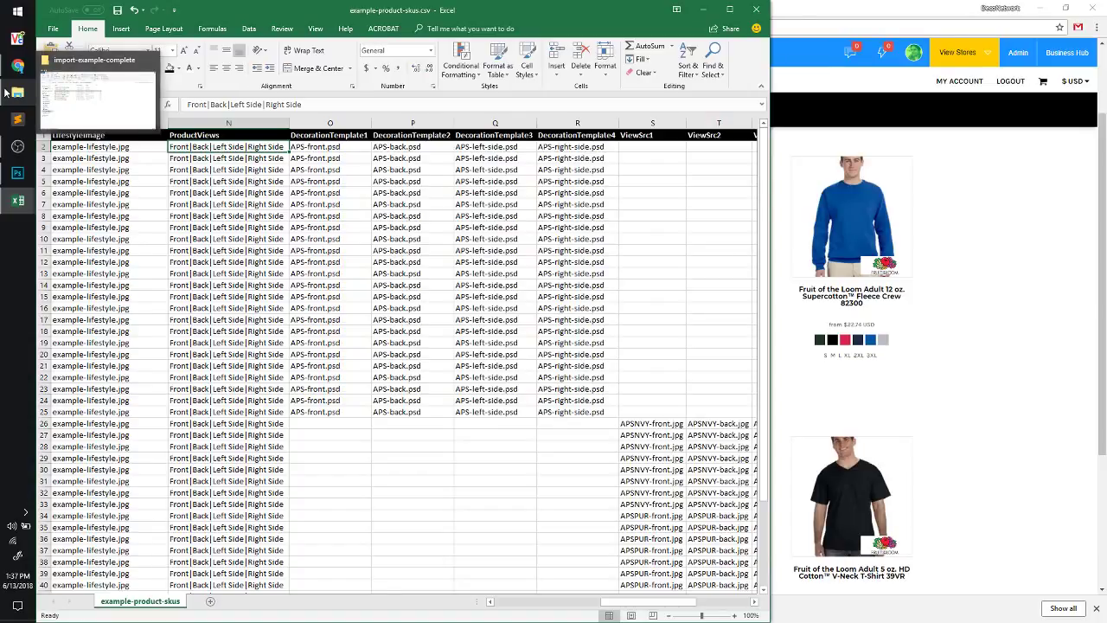
{"action": "left_click", "coordinate": [487, 294]}
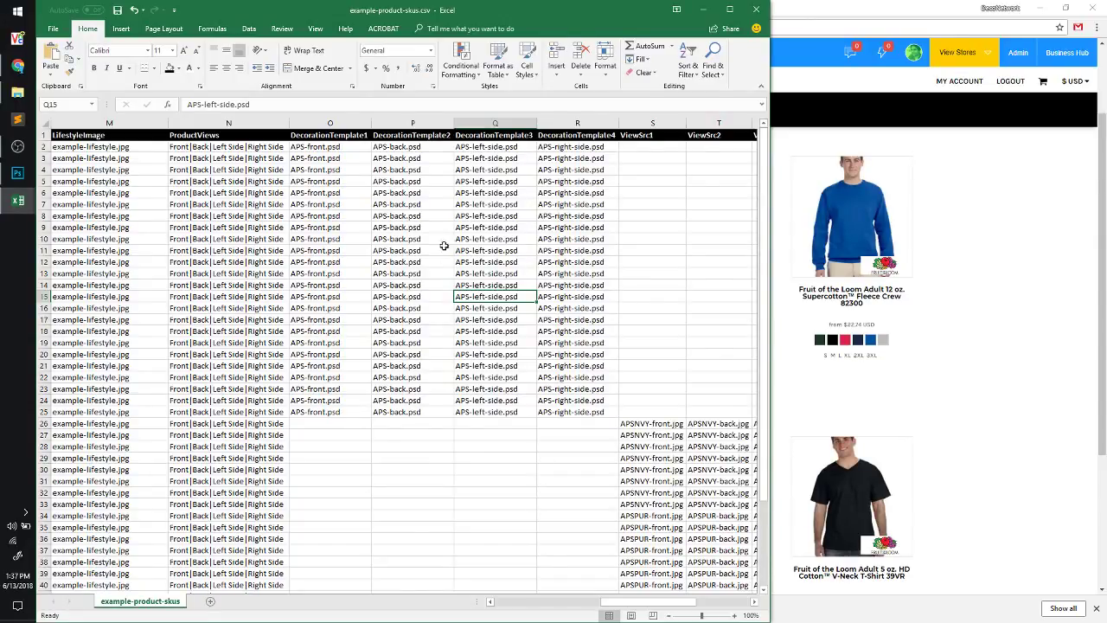
{"action": "left_click", "coordinate": [339, 123]}
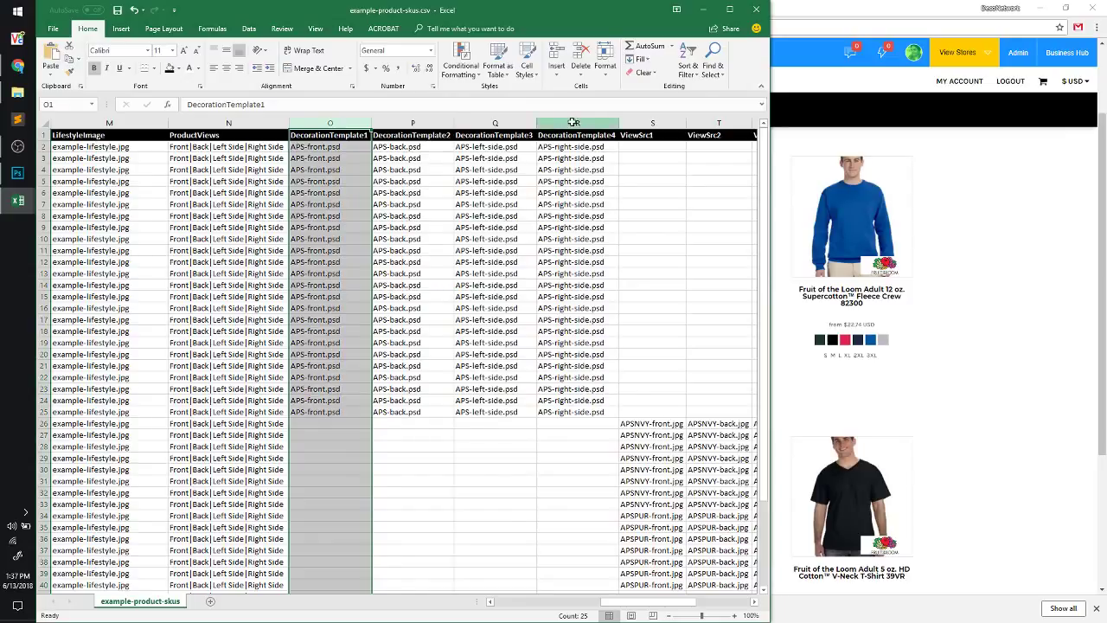
{"action": "left_click", "coordinate": [548, 123]}
Switch to Photoshop, recolour the Color Fill 1 layer of APS-front.psd to red, and minimize the program
{"action": "left_click", "coordinate": [18, 173]}
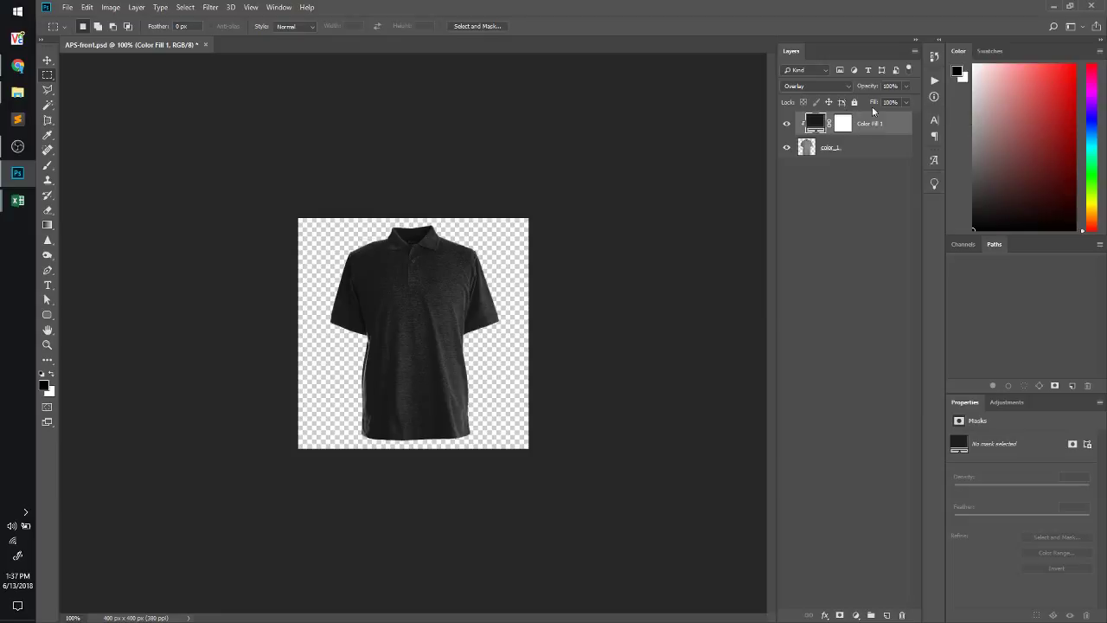
{"action": "left_click", "coordinate": [1044, 80]}
{"action": "double_click", "coordinate": [814, 124]}
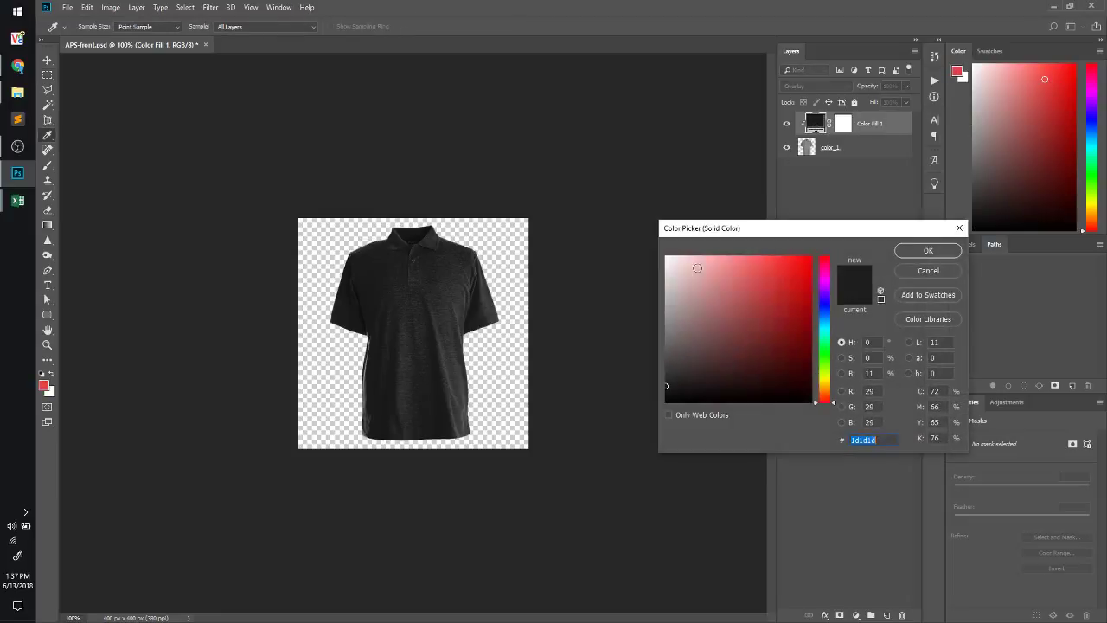
{"action": "left_click", "coordinate": [796, 278]}
{"action": "left_click", "coordinate": [915, 250]}
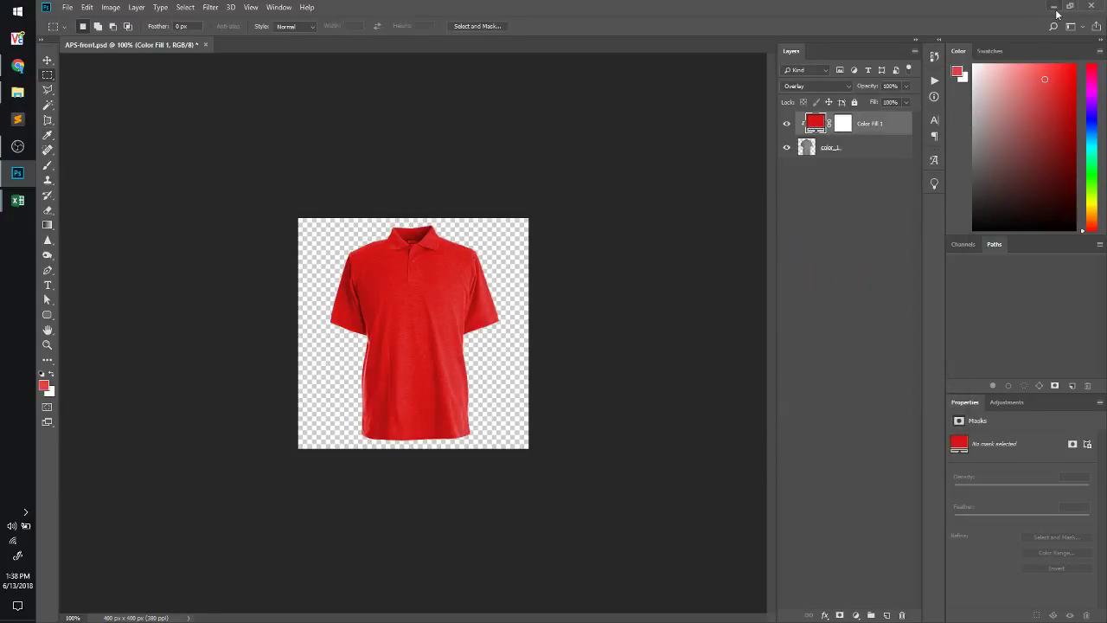
{"action": "left_click", "coordinate": [1055, 8]}
Open the View Source Images folder in File Explorer, page through the shirt photos from APSPUR-back.jpg onward, and close the folder
{"action": "left_click", "coordinate": [17, 91]}
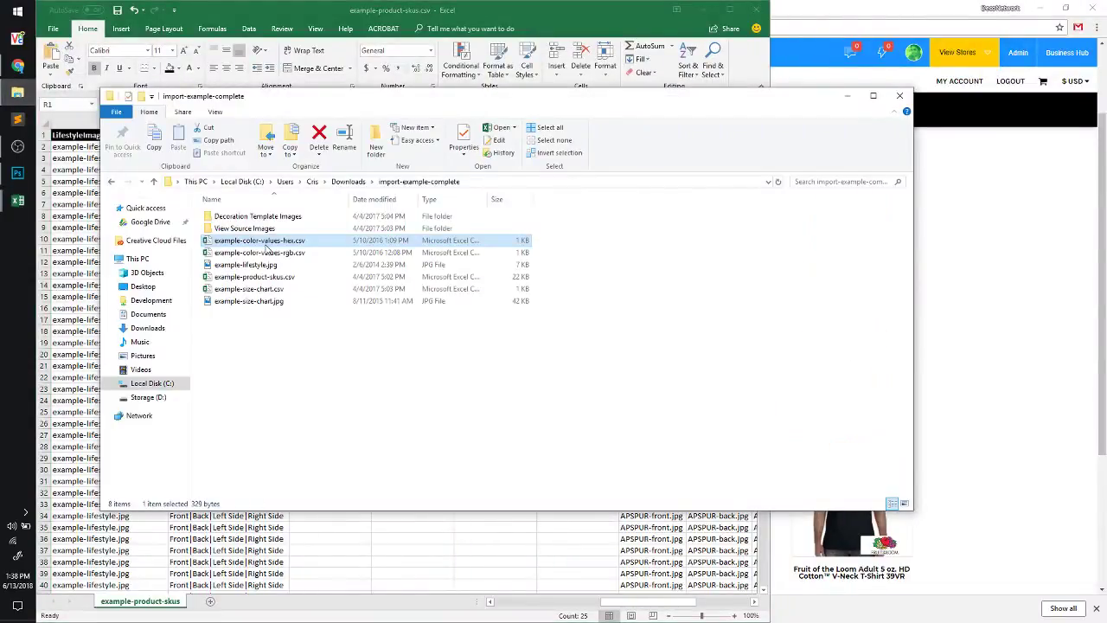
{"action": "double_click", "coordinate": [242, 226]}
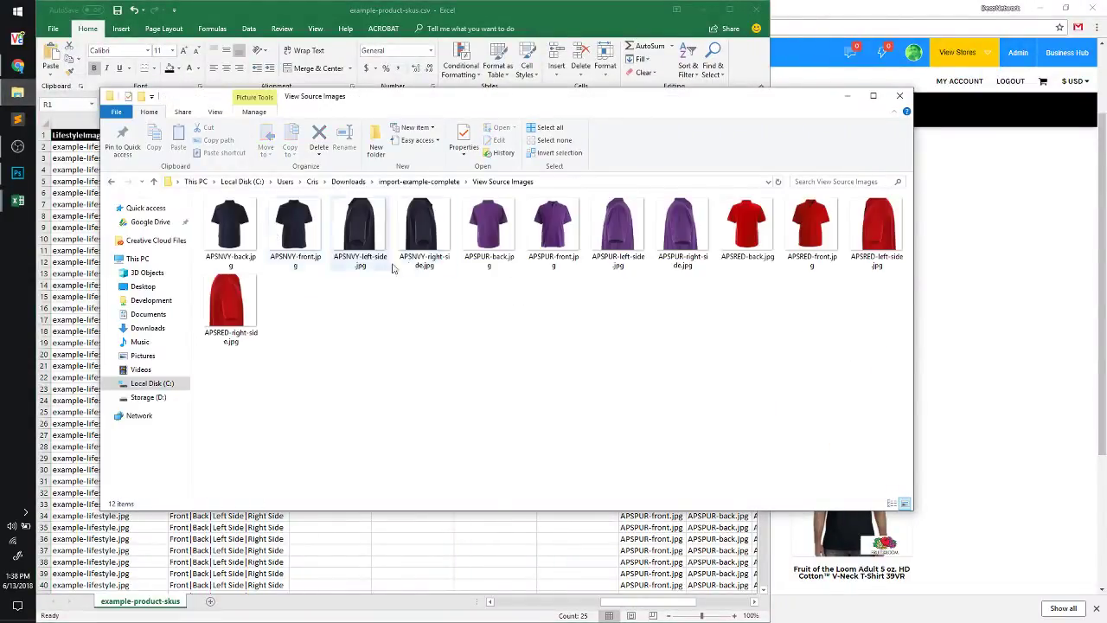
{"action": "double_click", "coordinate": [488, 226]}
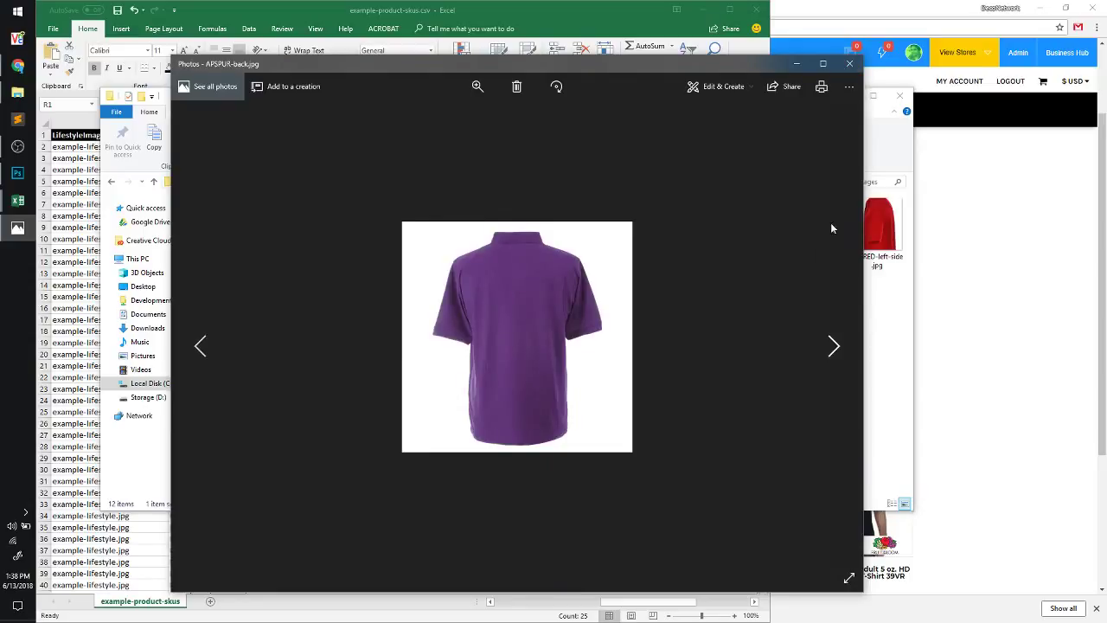
{"action": "left_click", "coordinate": [833, 346]}
{"action": "left_click", "coordinate": [833, 346]}
{"action": "left_click", "coordinate": [833, 346]}
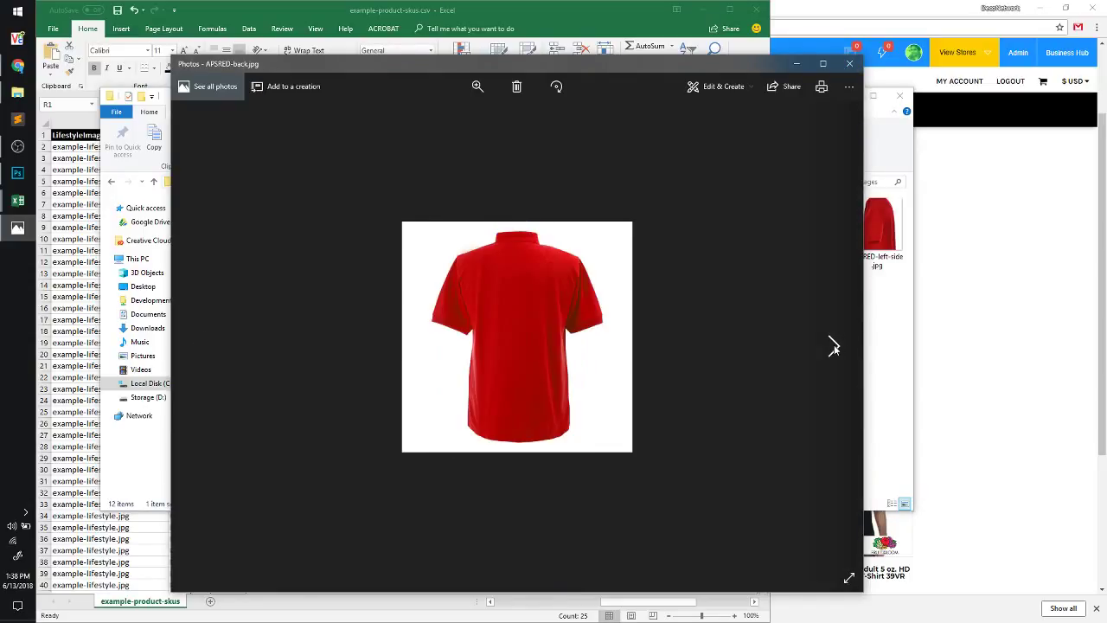
{"action": "left_click", "coordinate": [833, 346]}
{"action": "left_click", "coordinate": [833, 346]}
{"action": "left_click", "coordinate": [849, 63]}
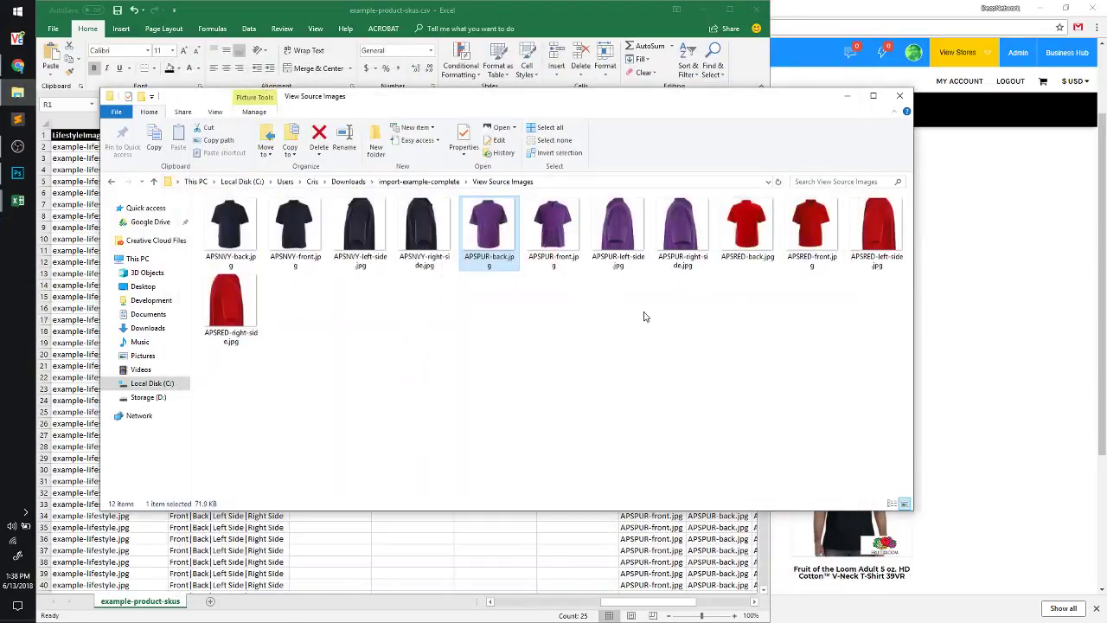
{"action": "left_click", "coordinate": [751, 250]}
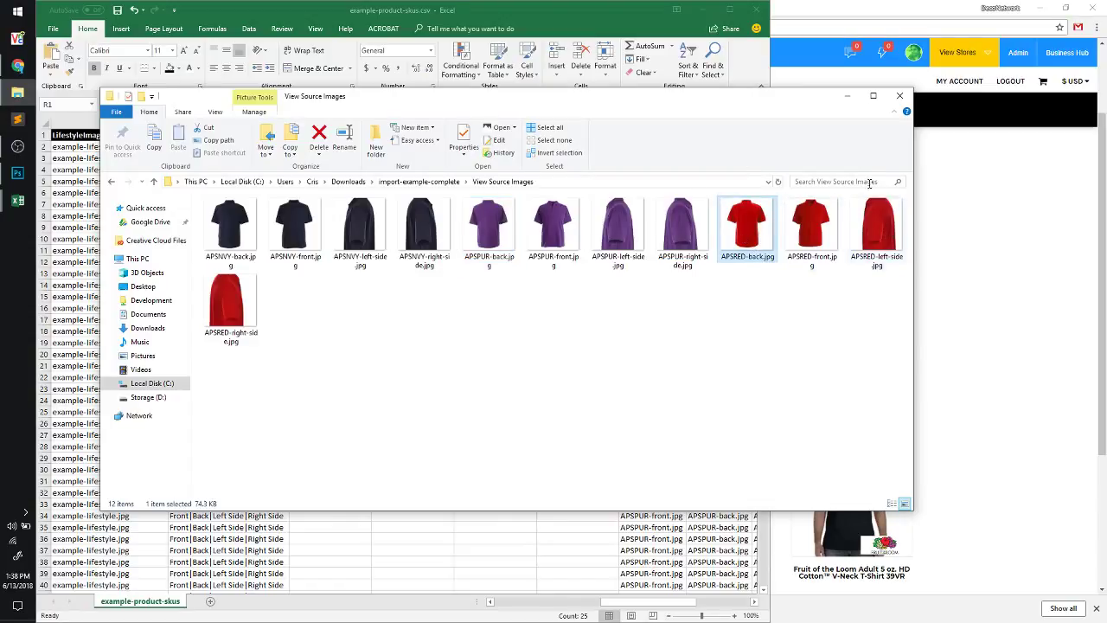
{"action": "left_click", "coordinate": [900, 95]}
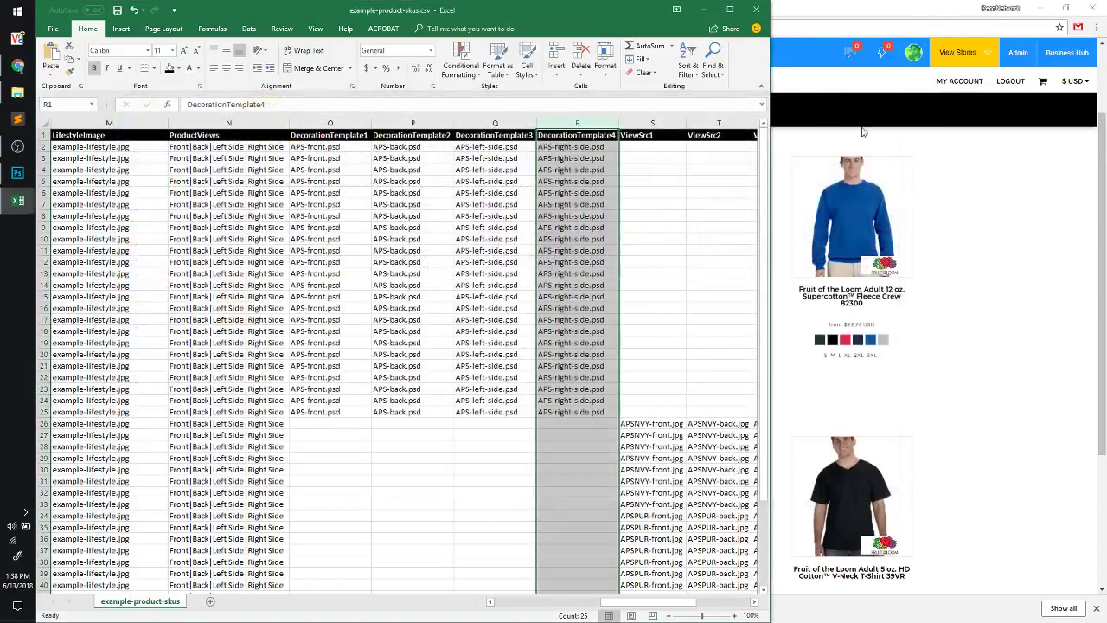
Highlight the DecorationTemplate1 to DecorationTemplate4 columns, and after them the ViewSrc1 to ViewSrc4 columns
{"action": "left_click", "coordinate": [660, 216]}
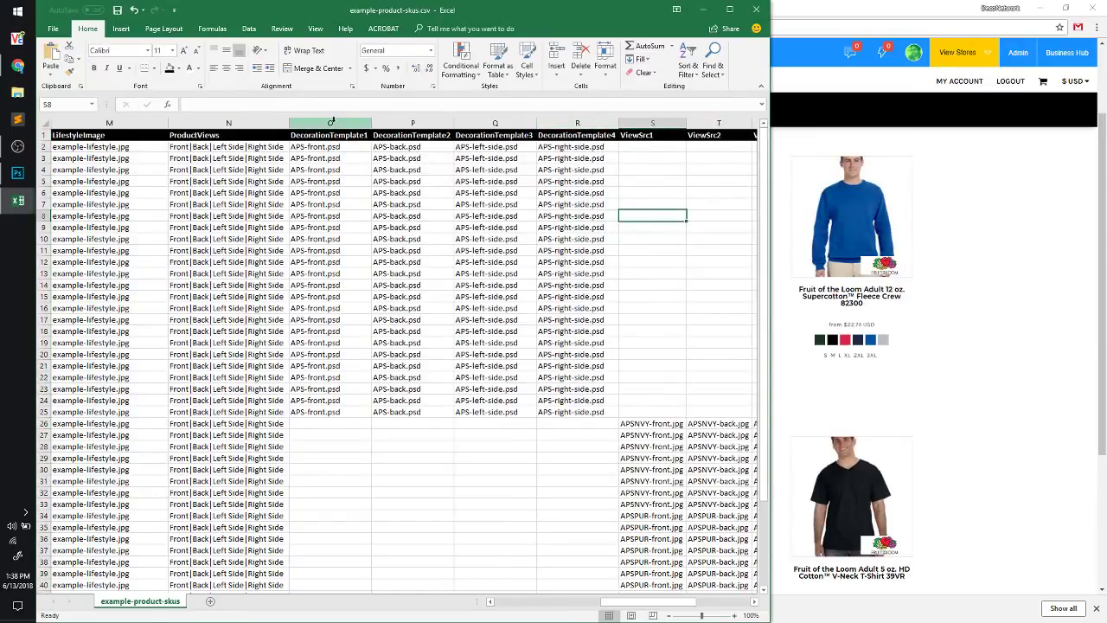
{"action": "left_click_drag", "start_coordinate": [332, 122], "coordinate": [593, 122]}
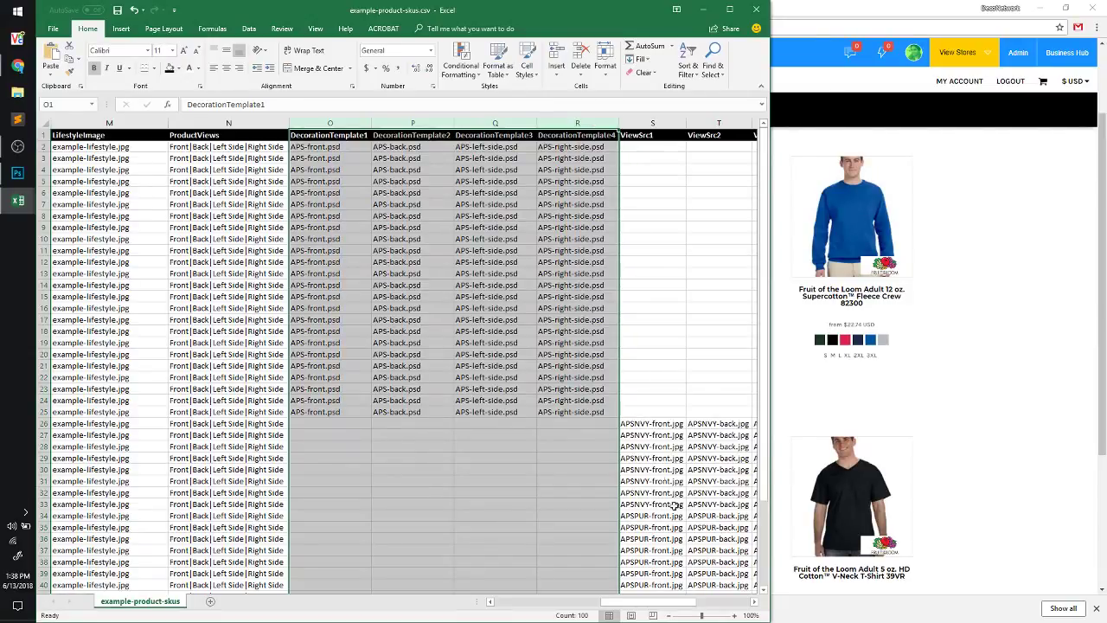
{"action": "left_click_drag", "start_coordinate": [669, 603], "coordinate": [683, 602]}
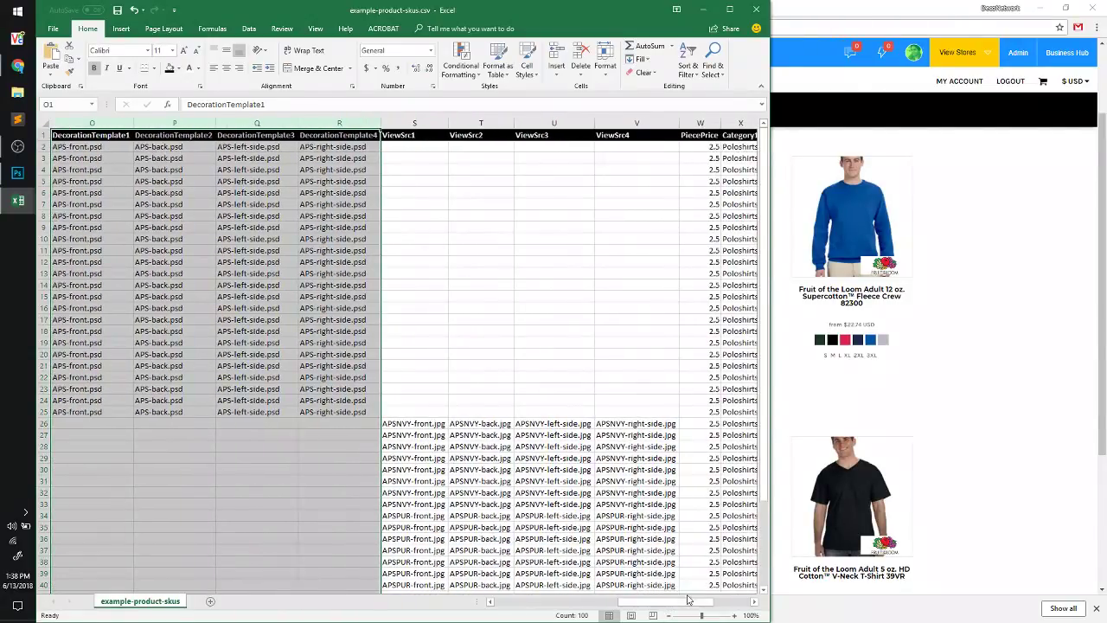
{"action": "left_click", "coordinate": [406, 123]}
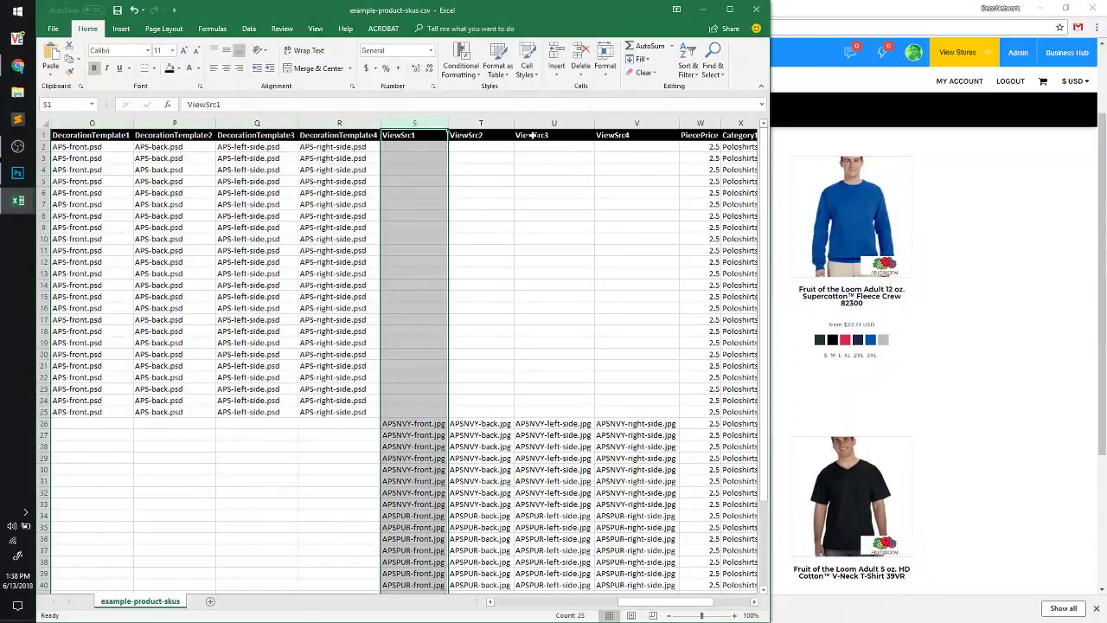
{"action": "left_click", "coordinate": [636, 122], "text": "shift"}
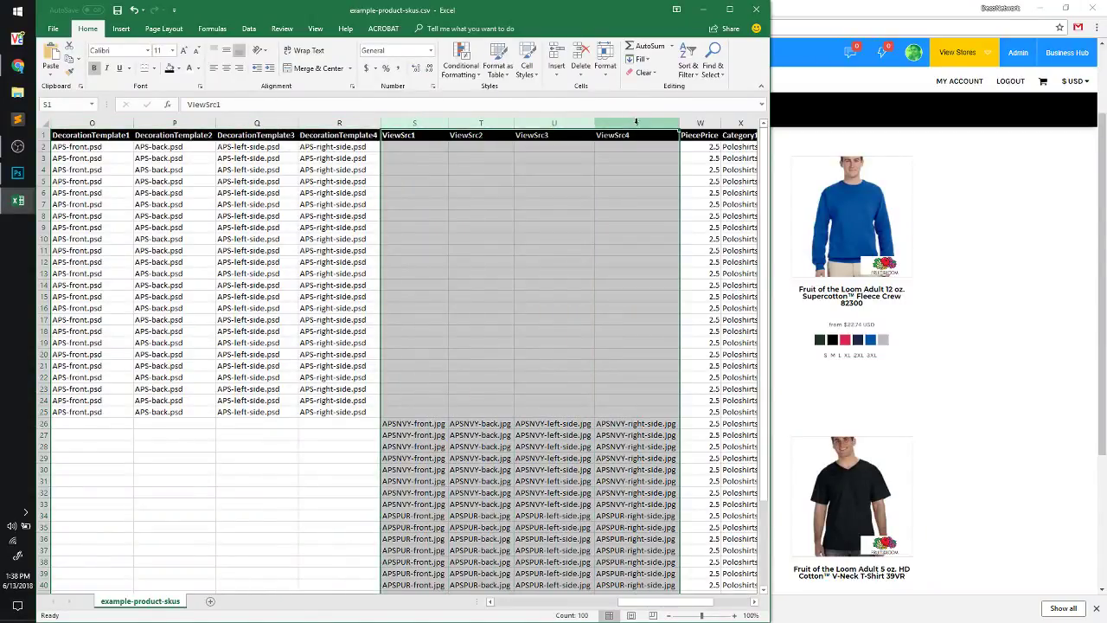
Review the ViewSrc image names for each shirt colour and select the empty DecorationTemplate4 cell in row 28
{"action": "scroll", "coordinate": [623, 501], "scroll_direction": "down", "scroll_amount": 2}
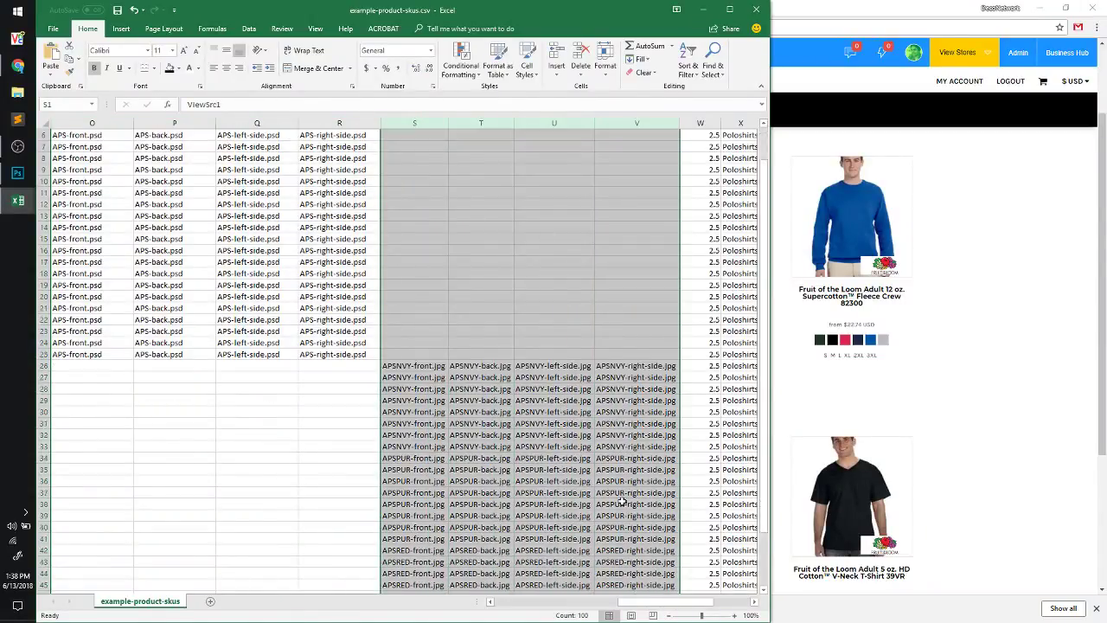
{"action": "scroll", "coordinate": [622, 502], "scroll_direction": "down", "scroll_amount": 1}
{"action": "scroll", "coordinate": [618, 505], "scroll_direction": "up", "scroll_amount": 3}
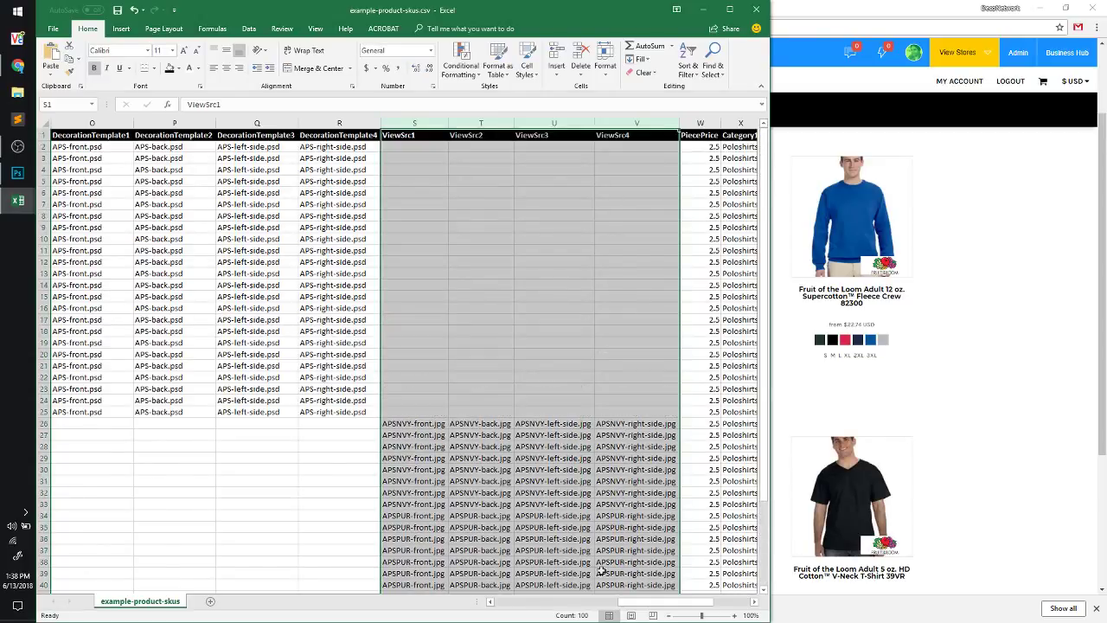
{"action": "left_click_drag", "start_coordinate": [645, 608], "coordinate": [628, 607]}
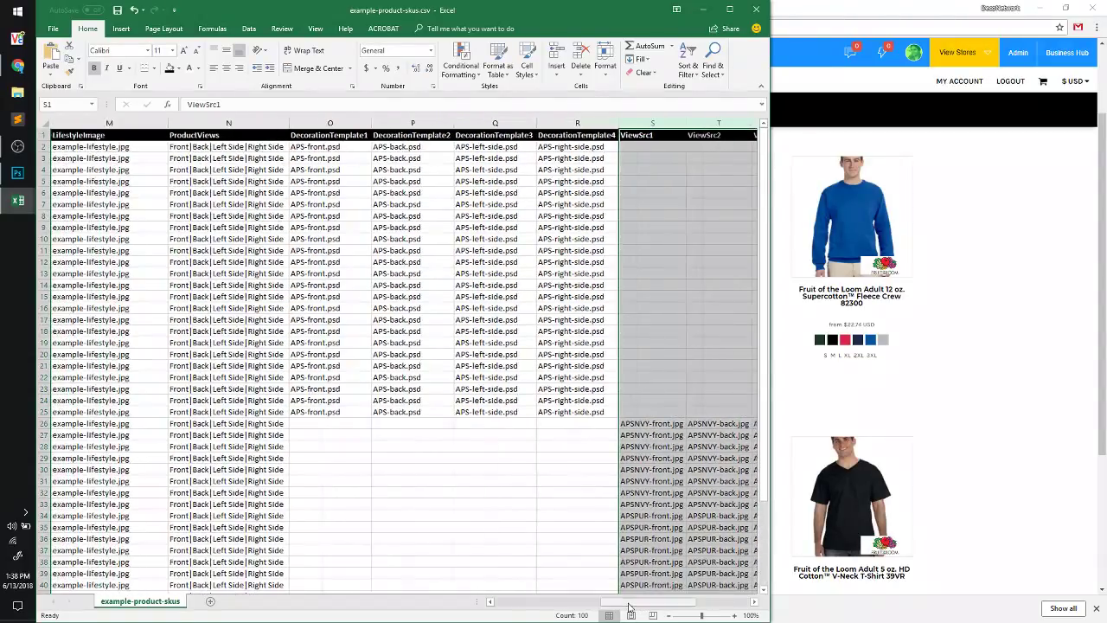
{"action": "left_click", "coordinate": [571, 446]}
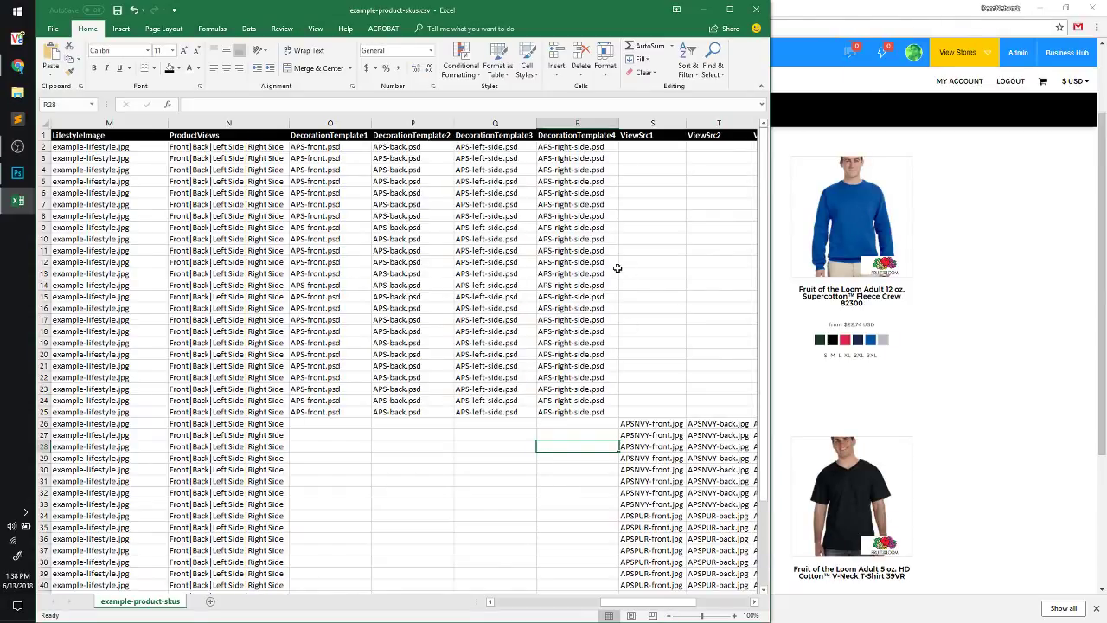
Clear the DecorationTemplate2, DecorationTemplate3 and DecorationTemplate4 entries in rows 2 to 25
{"action": "left_click_drag", "start_coordinate": [406, 148], "coordinate": [594, 417]}
{"action": "key", "text": "Delete"}
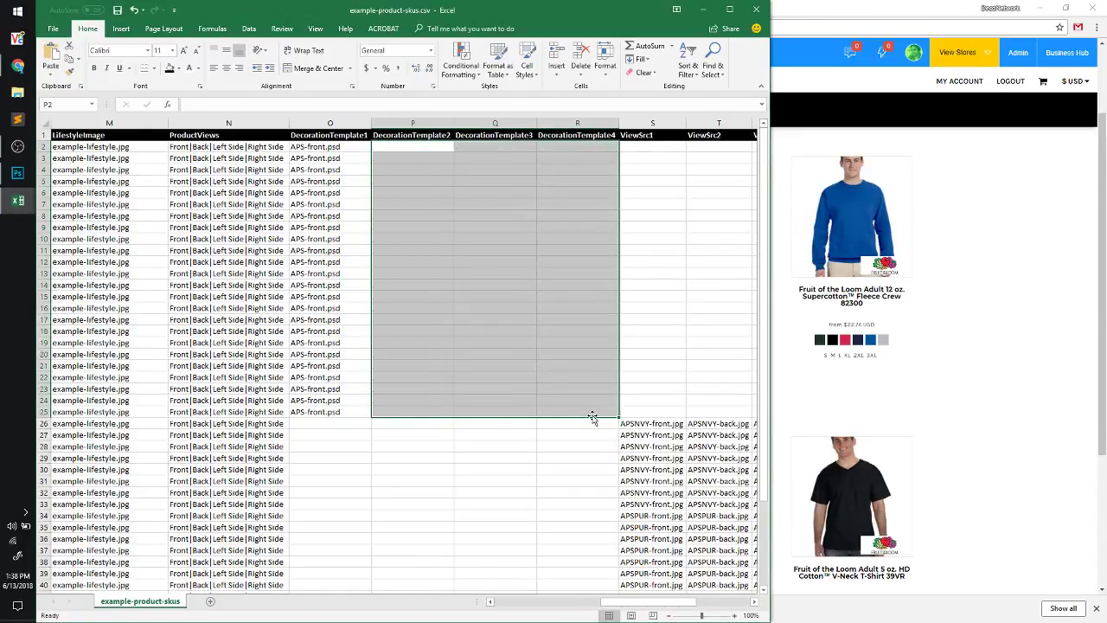
{"action": "left_click", "coordinate": [713, 390]}
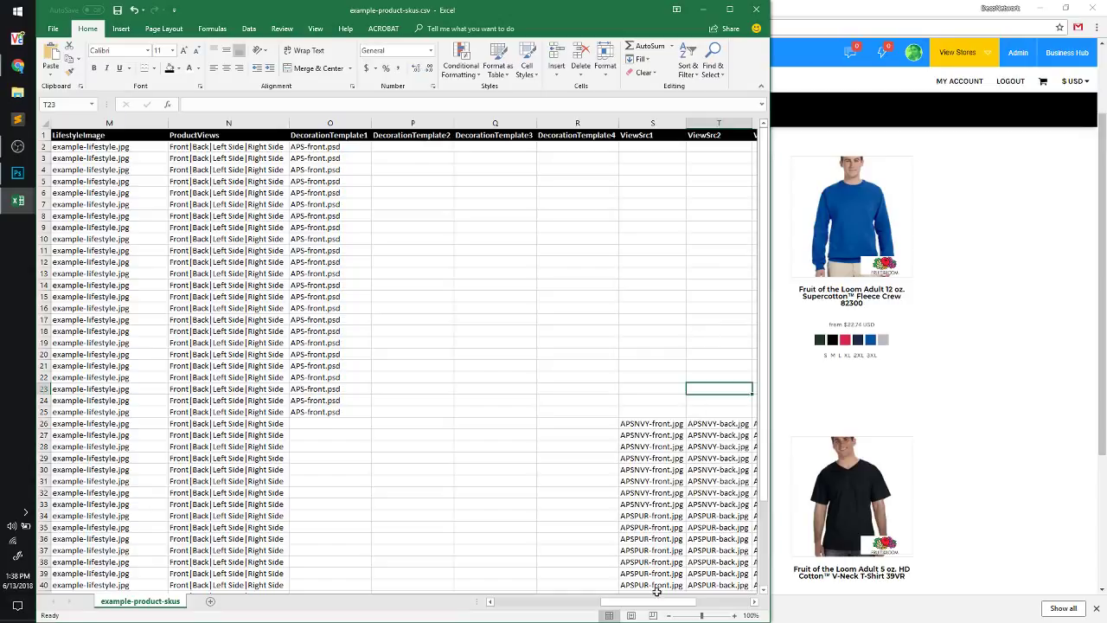
Copy the ViewSrc2 to ViewSrc4 image names from rows 26 to 49 into rows 2 to 25 of the same columns
{"action": "left_click_drag", "start_coordinate": [658, 602], "coordinate": [699, 605]}
{"action": "scroll", "coordinate": [619, 529], "scroll_direction": "down", "scroll_amount": 1}
{"action": "scroll", "coordinate": [619, 530], "scroll_direction": "down", "scroll_amount": 3}
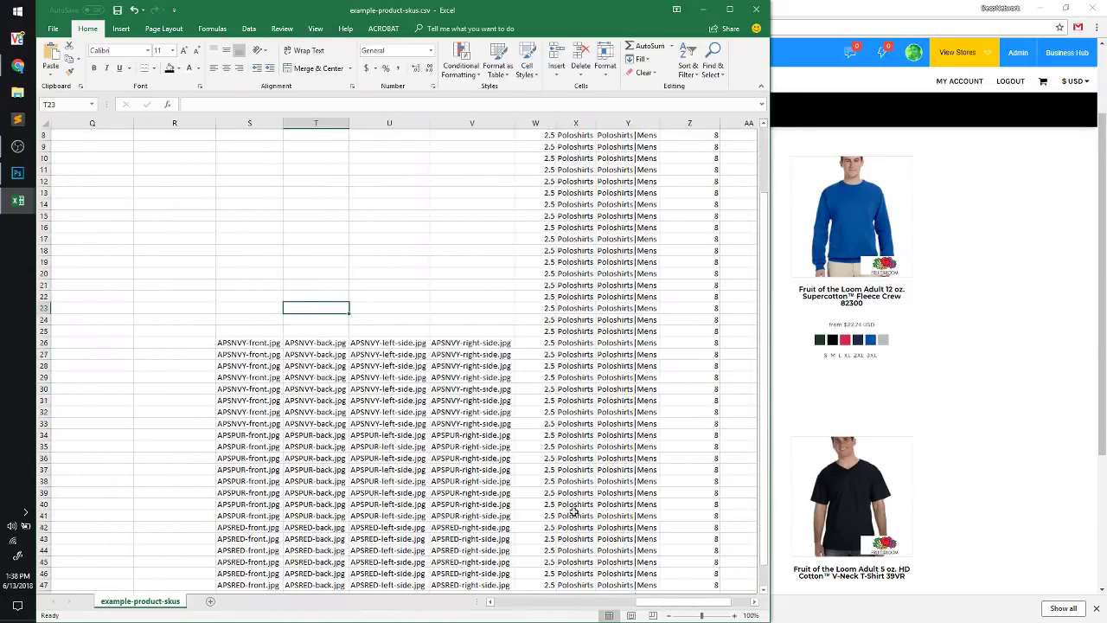
{"action": "left_click", "coordinate": [327, 295]}
{"action": "left_click", "coordinate": [493, 561], "text": "shift"}
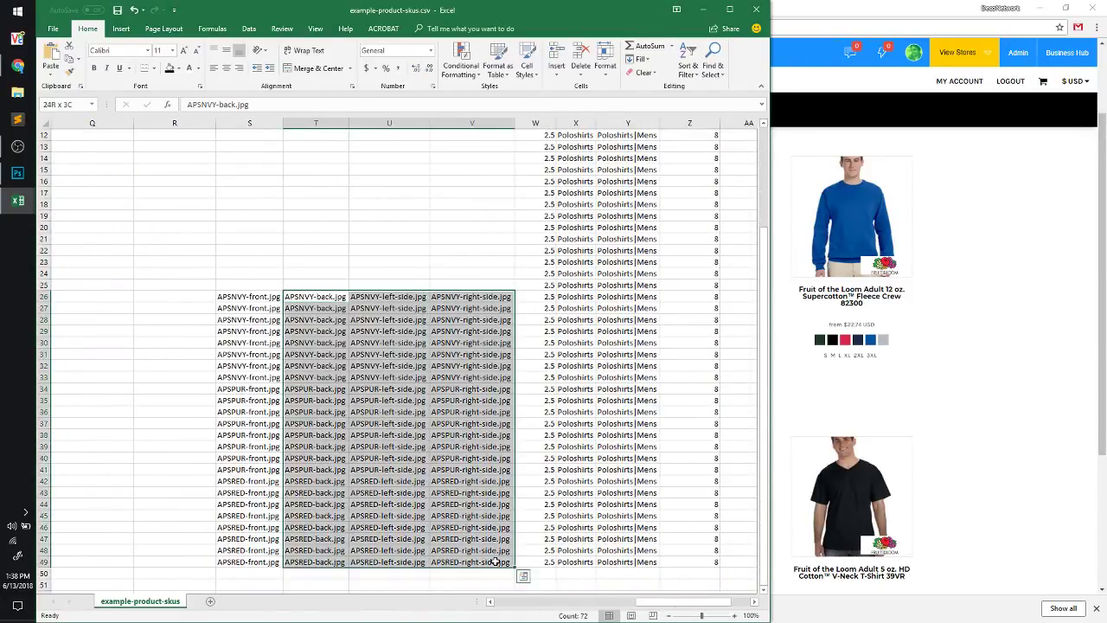
{"action": "key", "text": "ctrl+c"}
{"action": "scroll", "coordinate": [303, 224], "scroll_direction": "up", "scroll_amount": 4}
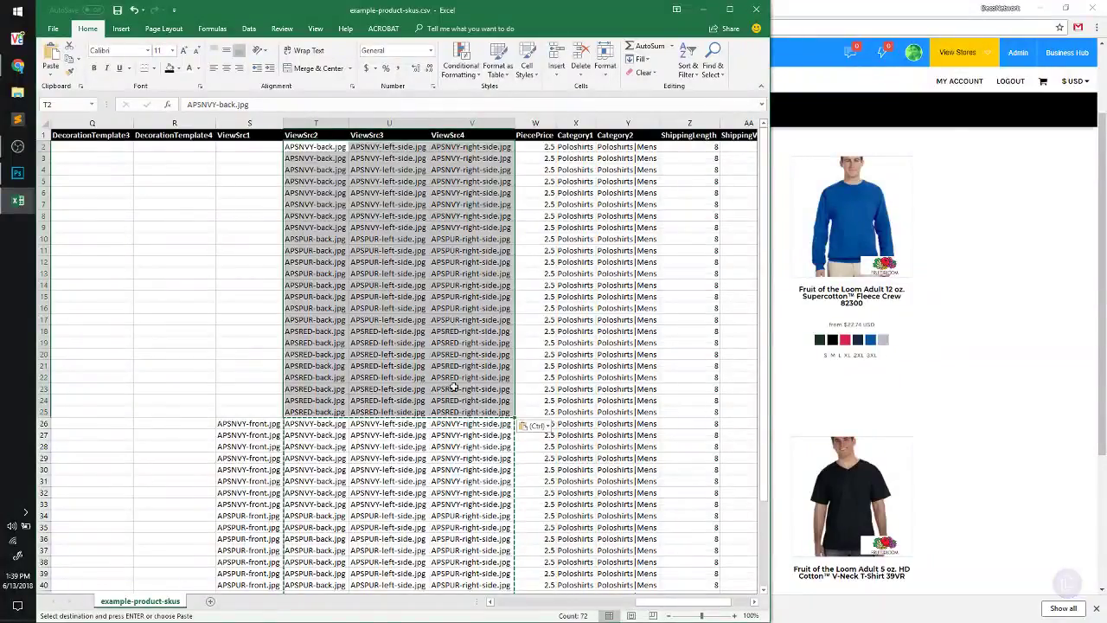
{"action": "left_click", "coordinate": [472, 388]}
Highlight the DecorationTemplate1 entries in rows 2 to 25, and undo the pasted ViewSrc names and the cleared decoration templates
{"action": "left_click_drag", "start_coordinate": [683, 602], "coordinate": [647, 608]}
{"action": "left_click_drag", "start_coordinate": [216, 149], "coordinate": [247, 412]}
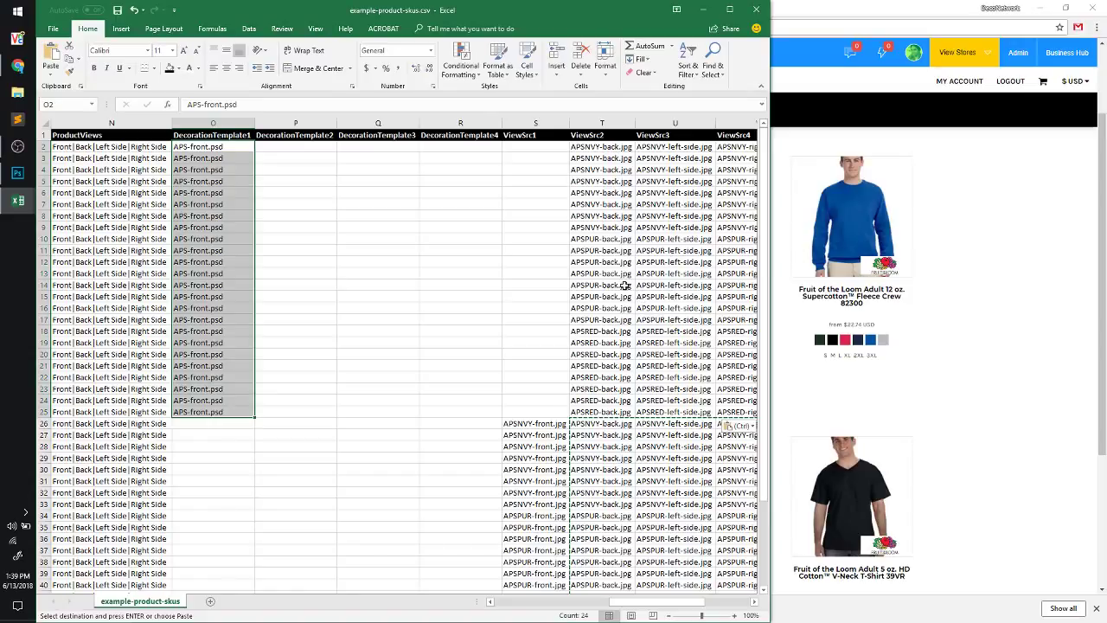
{"action": "key", "text": "ctrl+z"}
{"action": "key", "text": "ctrl+z"}
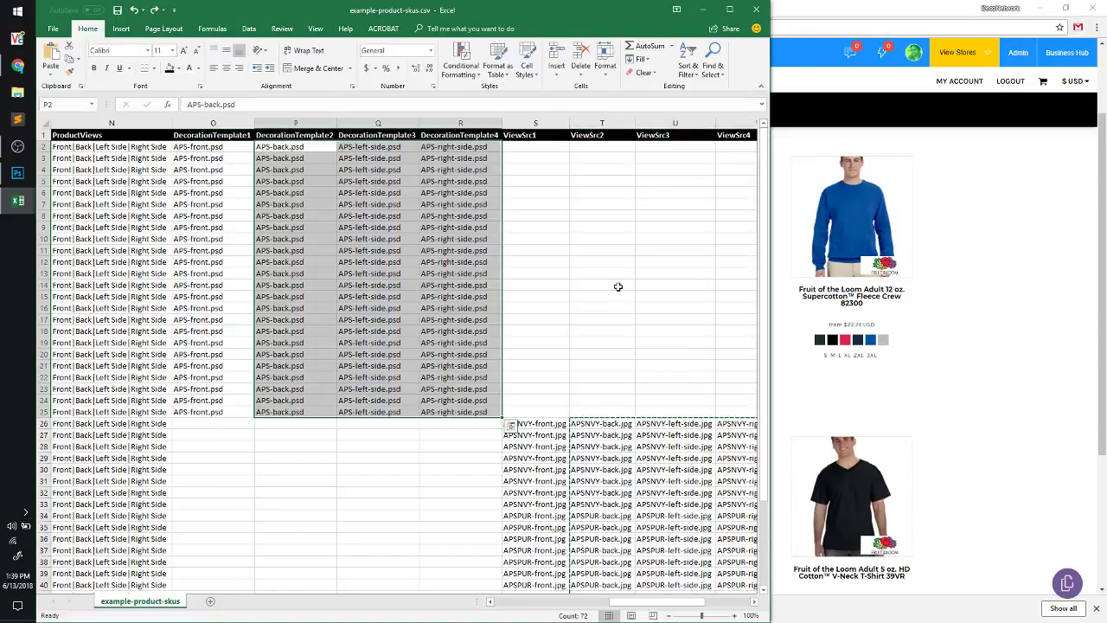
{"action": "left_click", "coordinate": [574, 319]}
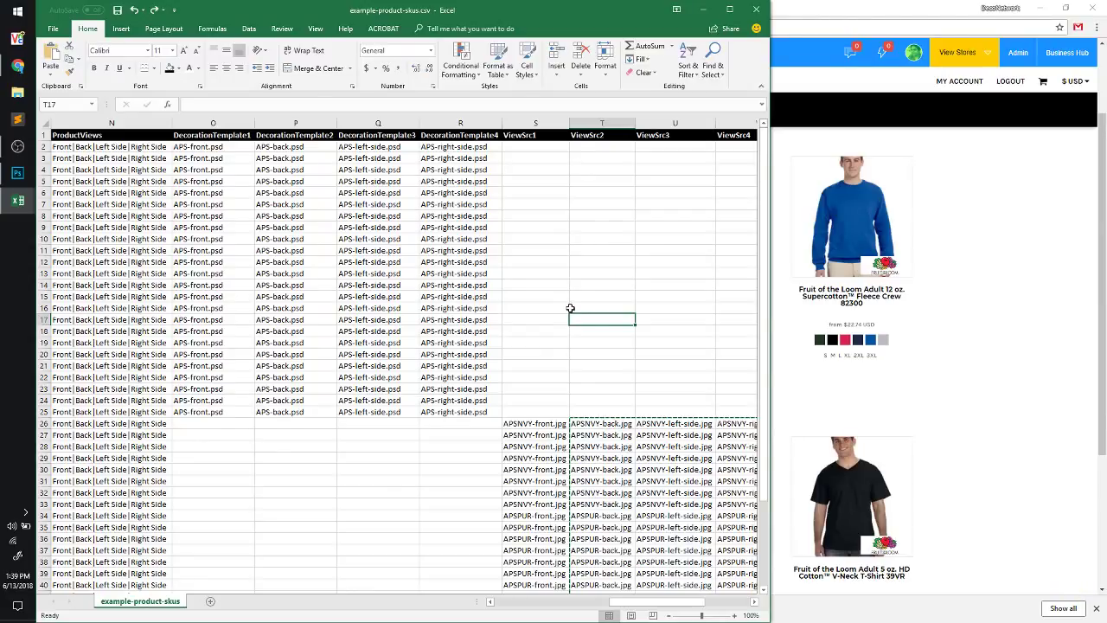
Highlight the ProductViews and decoration template entries in rows 2 to 25, and after them the ViewSrc1 to ViewSrc3 entries in rows 26 to 35
{"action": "left_click_drag", "start_coordinate": [495, 417], "coordinate": [142, 147]}
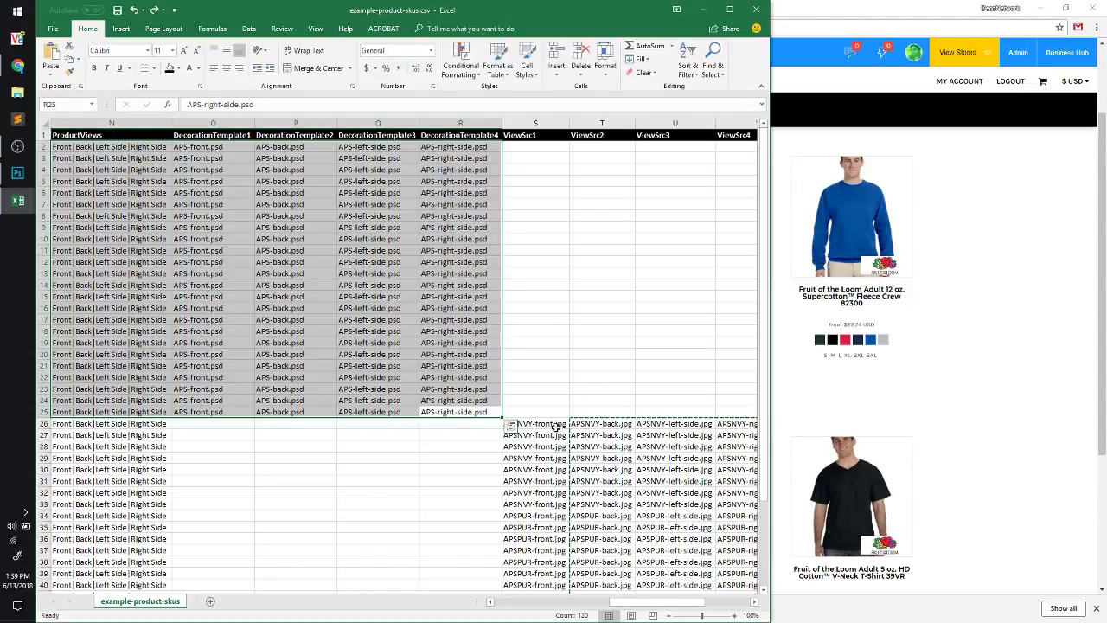
{"action": "left_click_drag", "start_coordinate": [556, 428], "coordinate": [716, 525]}
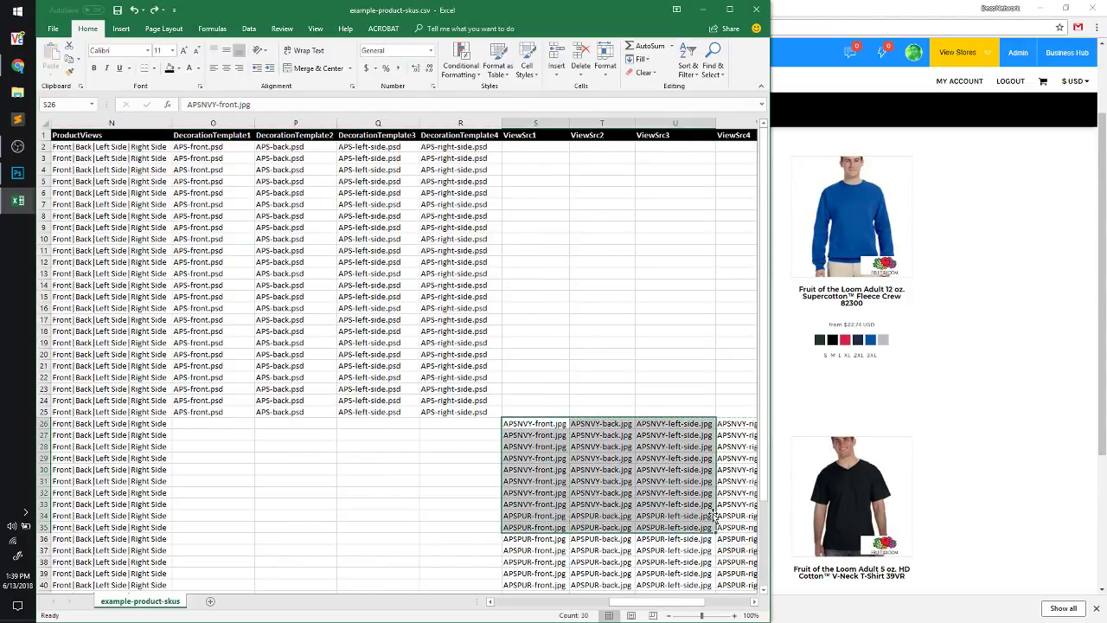
{"action": "left_click", "coordinate": [655, 364]}
{"action": "left_click_drag", "start_coordinate": [659, 604], "coordinate": [671, 612]}
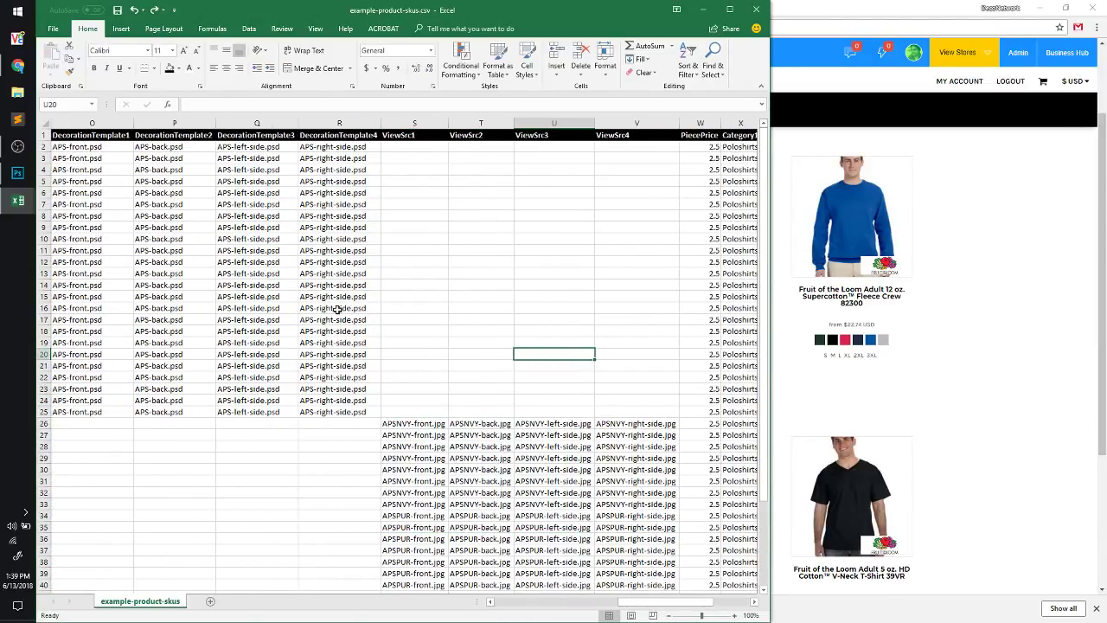
Select the DecorationTemplate4 and DecorationTemplate1 cells in row 2, and highlight the DecorationTemplate1 entries in rows 2 to 25 and DecorationTemplate2 in rows 2 to 22
{"action": "left_click", "coordinate": [353, 149]}
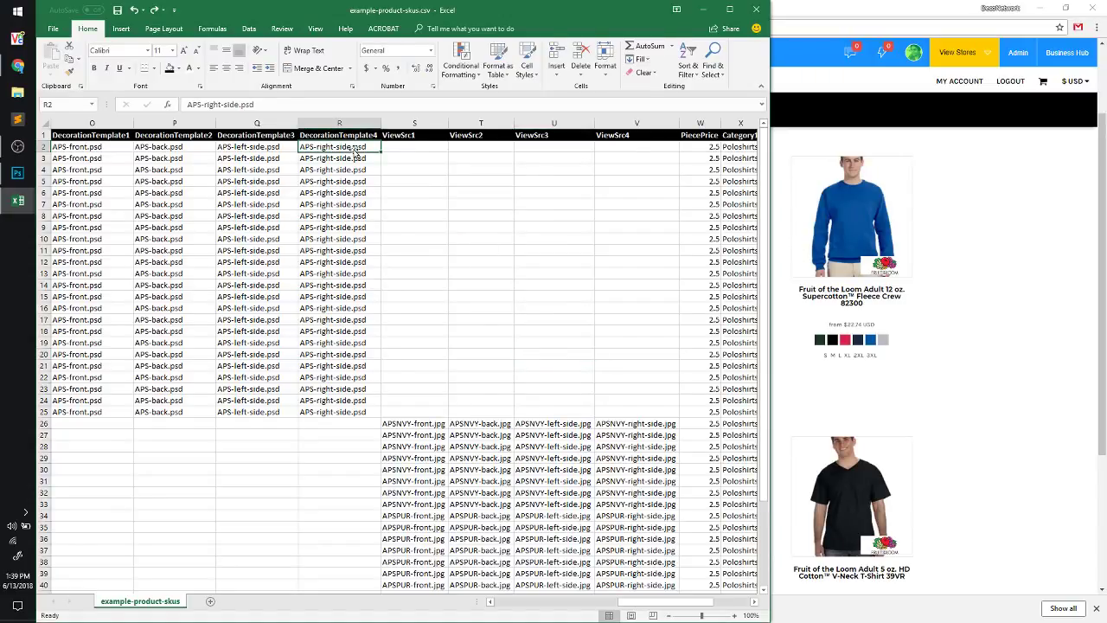
{"action": "left_click", "coordinate": [114, 146]}
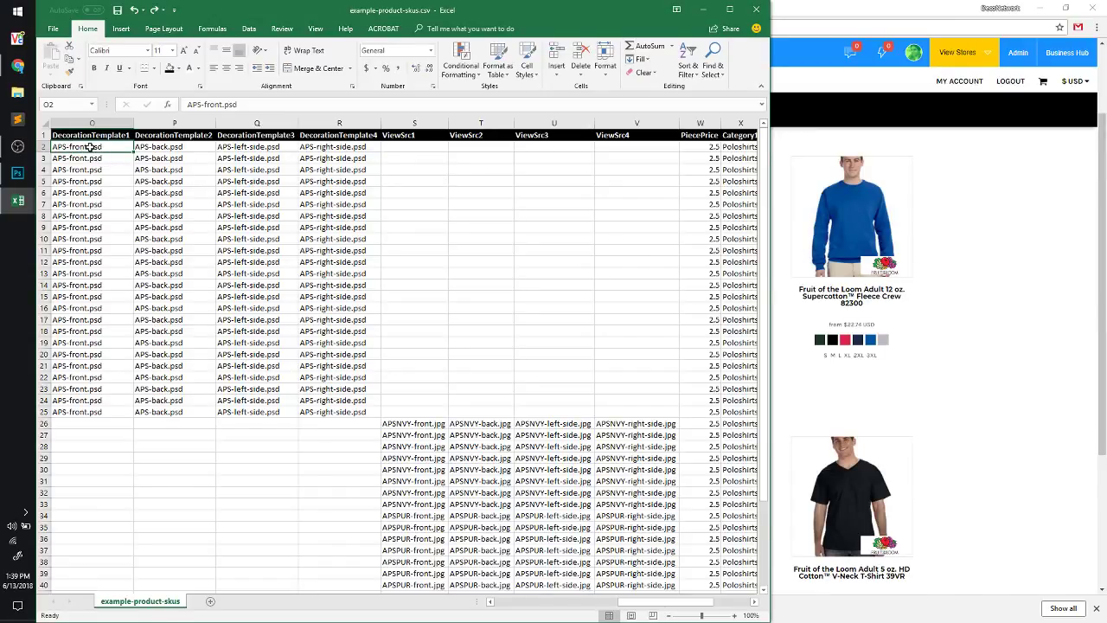
{"action": "left_click_drag", "start_coordinate": [90, 147], "coordinate": [102, 413]}
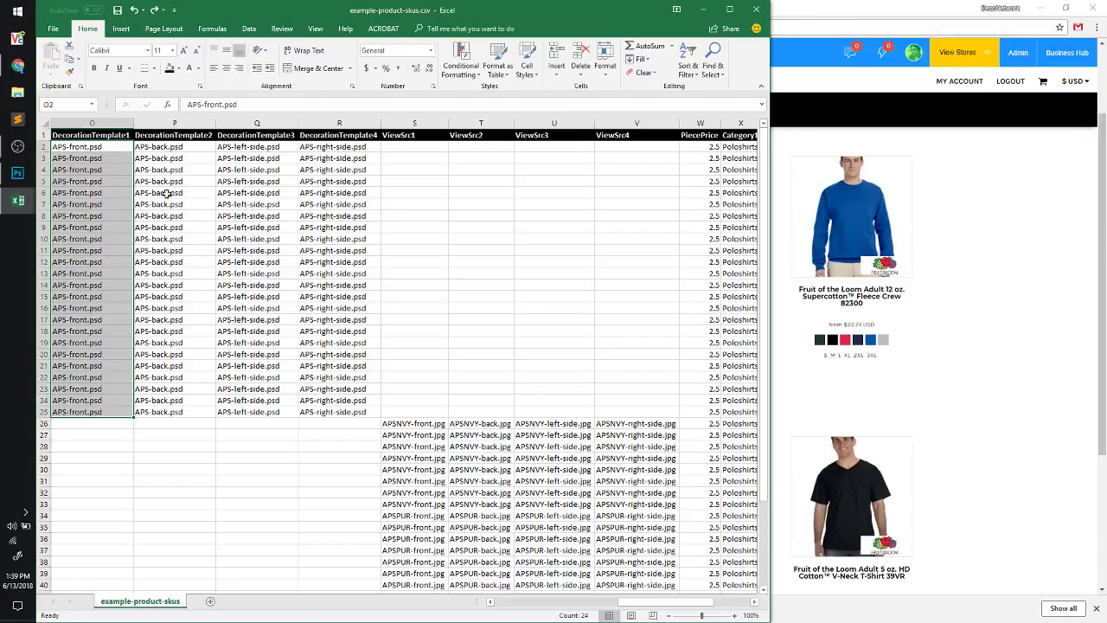
{"action": "left_click_drag", "start_coordinate": [179, 148], "coordinate": [173, 377]}
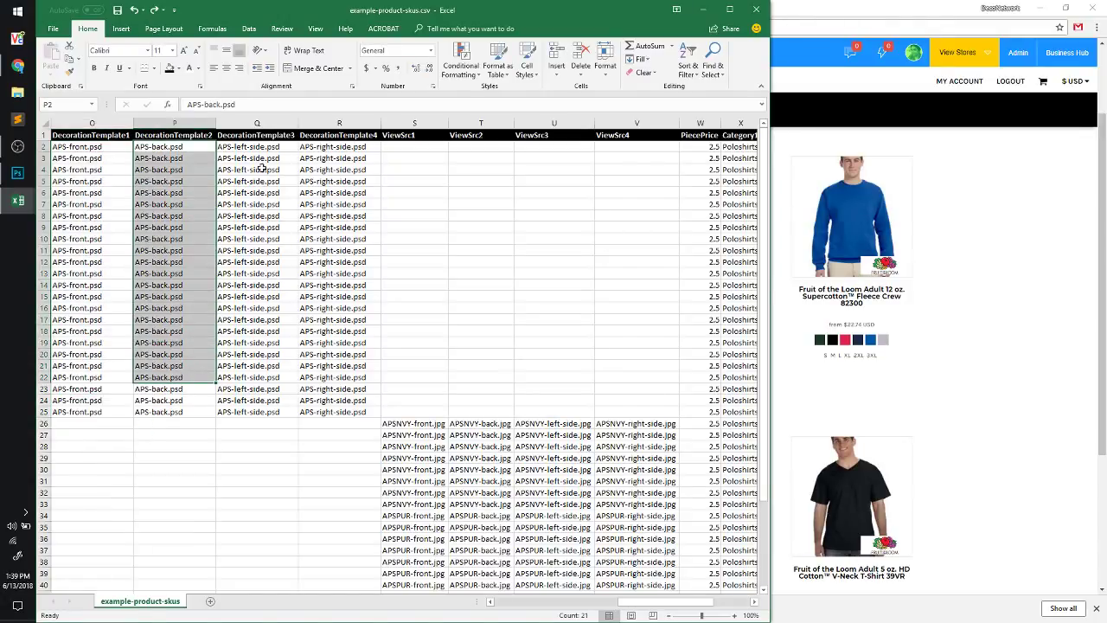
{"action": "left_click_drag", "start_coordinate": [682, 614], "coordinate": [662, 595]}
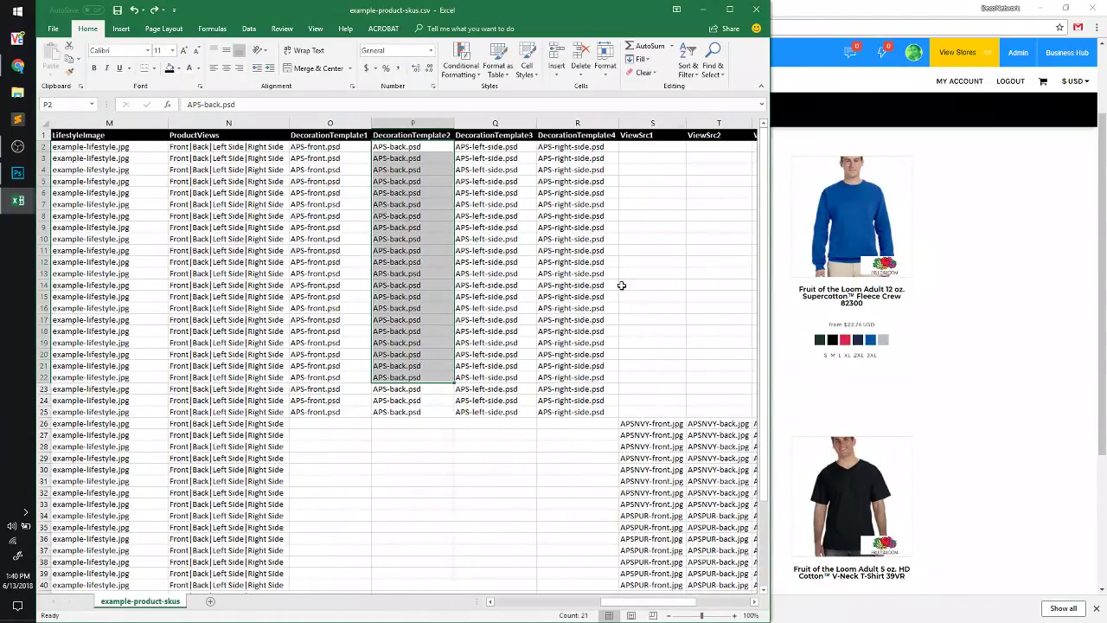
Highlight the whole DecorationTemplate1 column and select the ProductViews cell in row 2
{"action": "left_click", "coordinate": [617, 284]}
{"action": "left_click", "coordinate": [325, 122]}
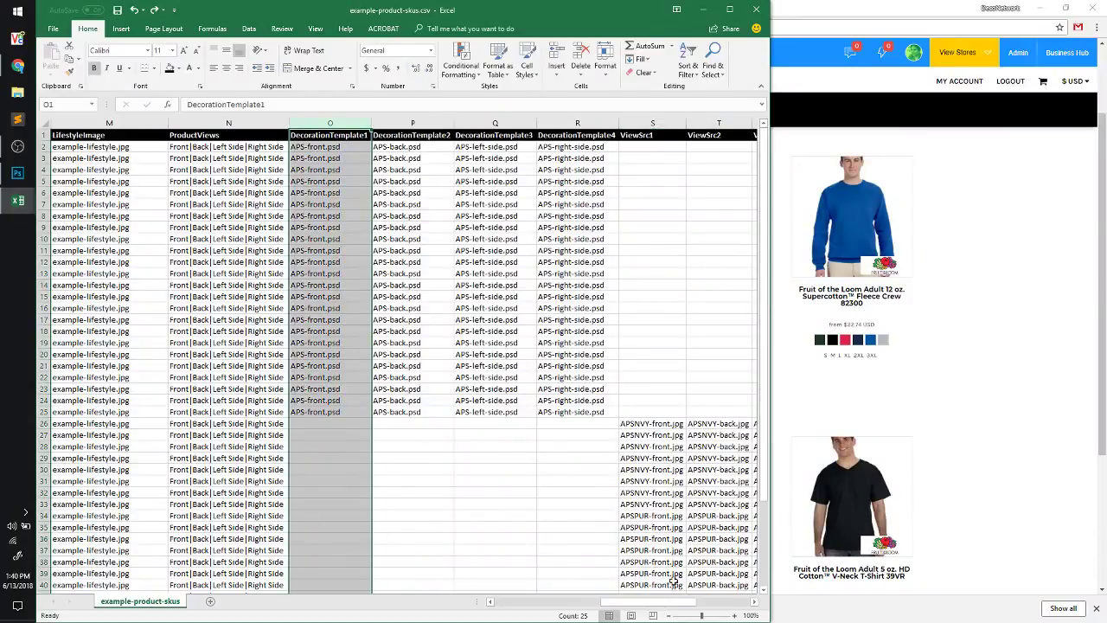
{"action": "left_click_drag", "start_coordinate": [657, 610], "coordinate": [624, 603]}
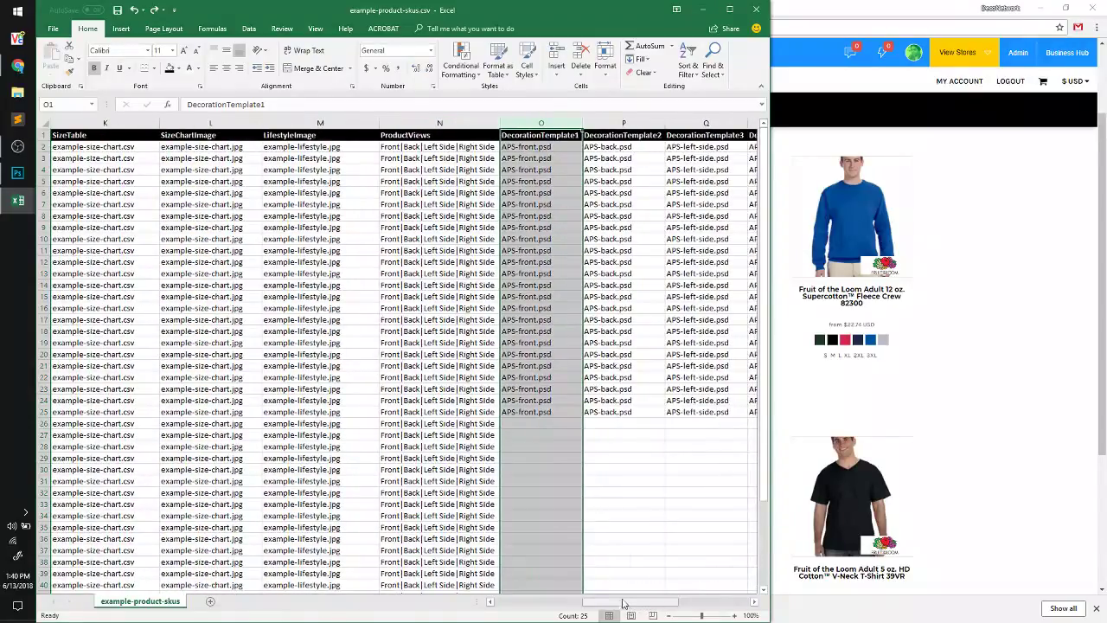
{"action": "left_click", "coordinate": [385, 149]}
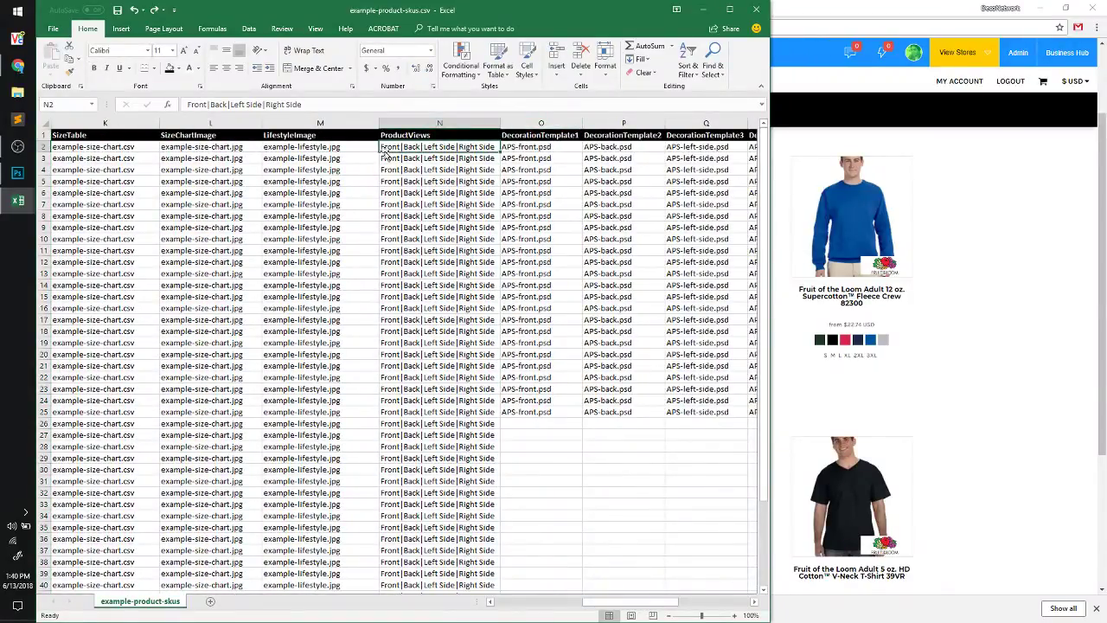
Switch to Chrome, open the Fruit of the Loom Supercotton Fleece Crew 82300 product page, show its Front view and highlight that view's name
{"action": "left_click", "coordinate": [996, 329]}
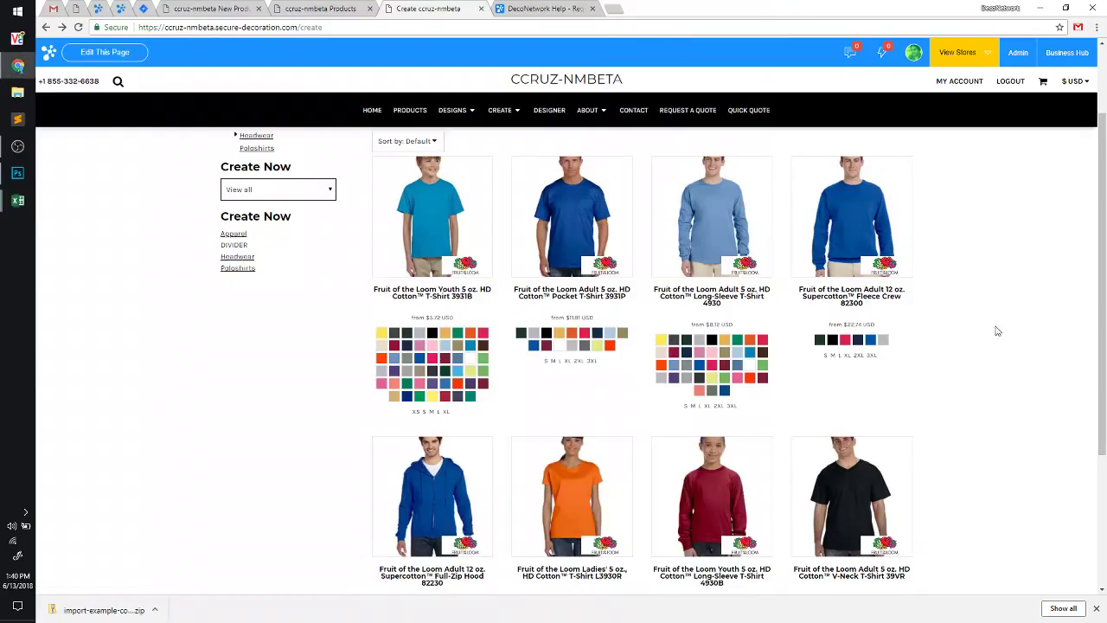
{"action": "left_click", "coordinate": [863, 224]}
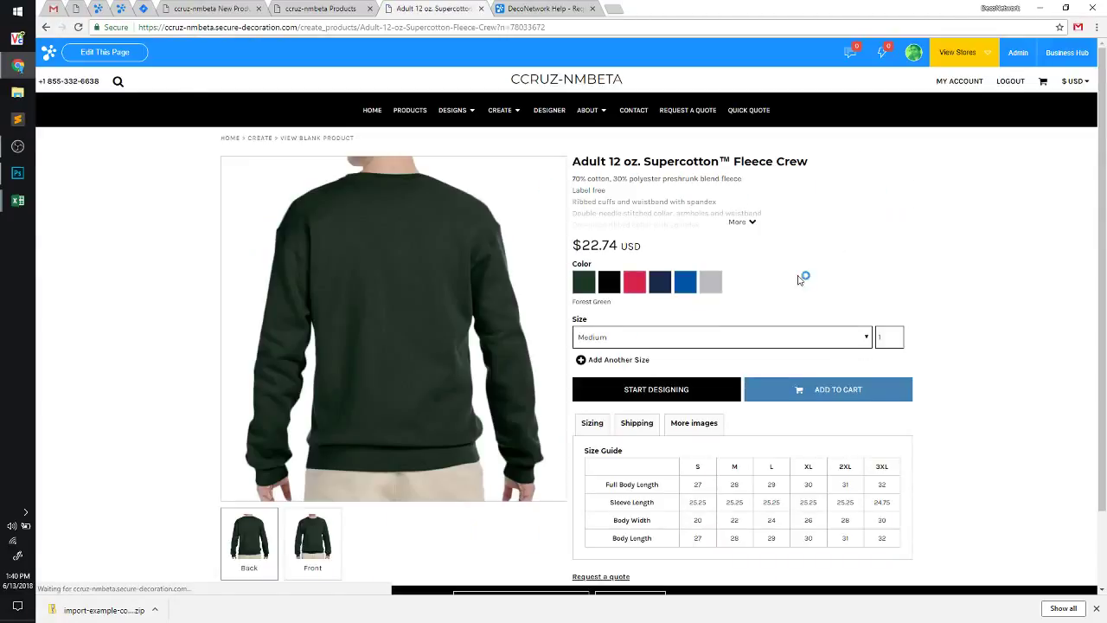
{"action": "scroll", "coordinate": [394, 393], "scroll_direction": "down", "scroll_amount": 1}
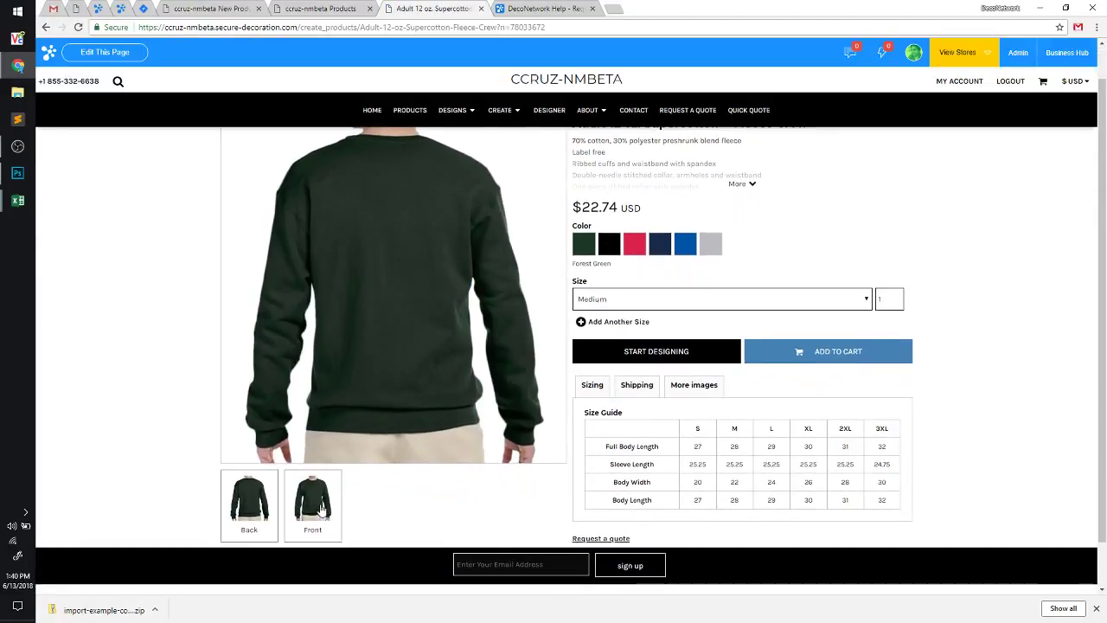
{"action": "scroll", "coordinate": [265, 479], "scroll_direction": "up", "scroll_amount": 1}
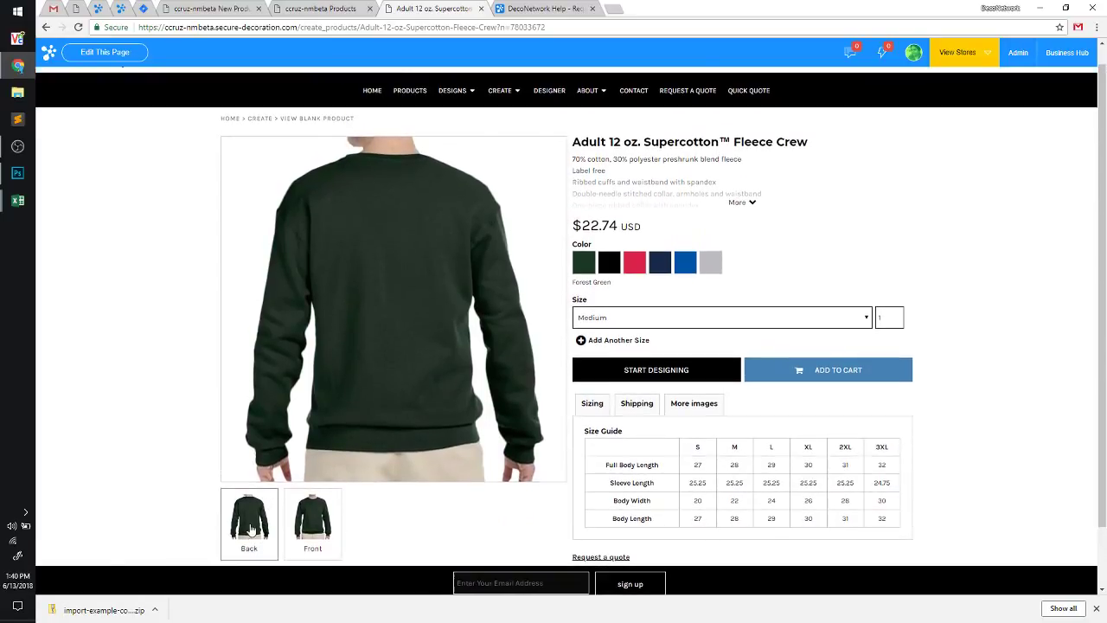
{"action": "left_click", "coordinate": [287, 526]}
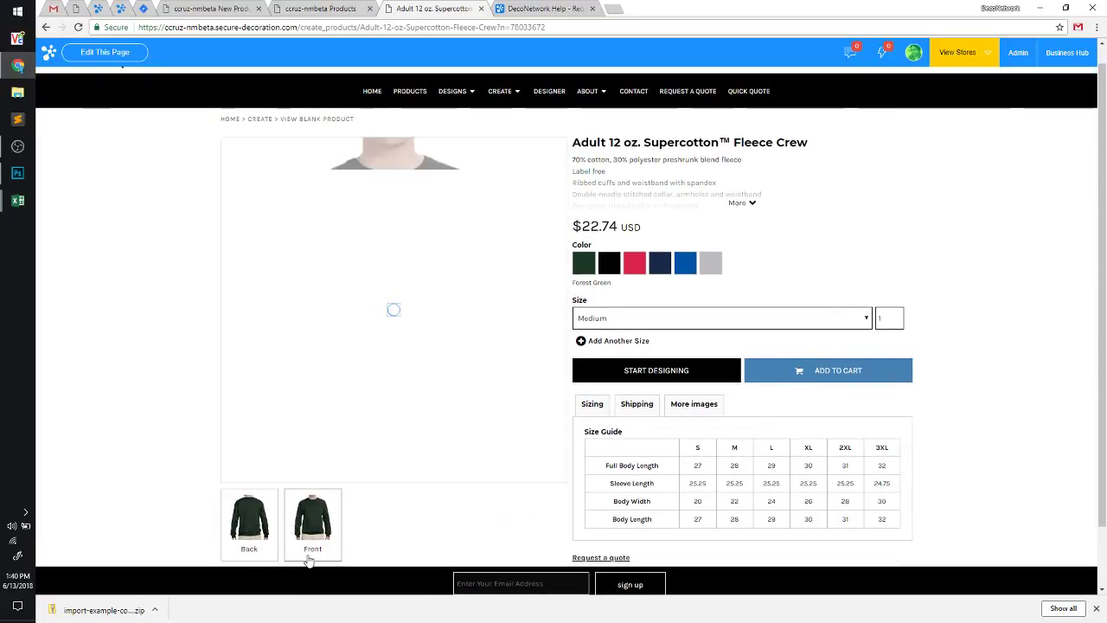
{"action": "left_click_drag", "start_coordinate": [301, 555], "coordinate": [334, 554]}
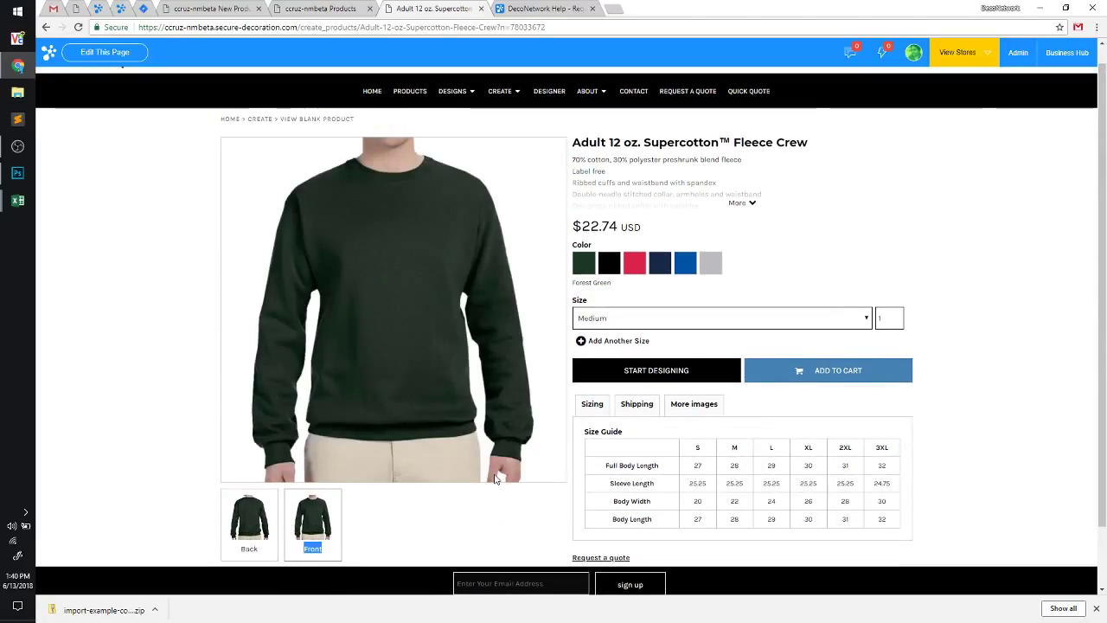
Switch back to the Excel spreadsheet and highlight the PiecePrice column, followed by the Category1 column
{"action": "key", "text": "alt+Tab"}
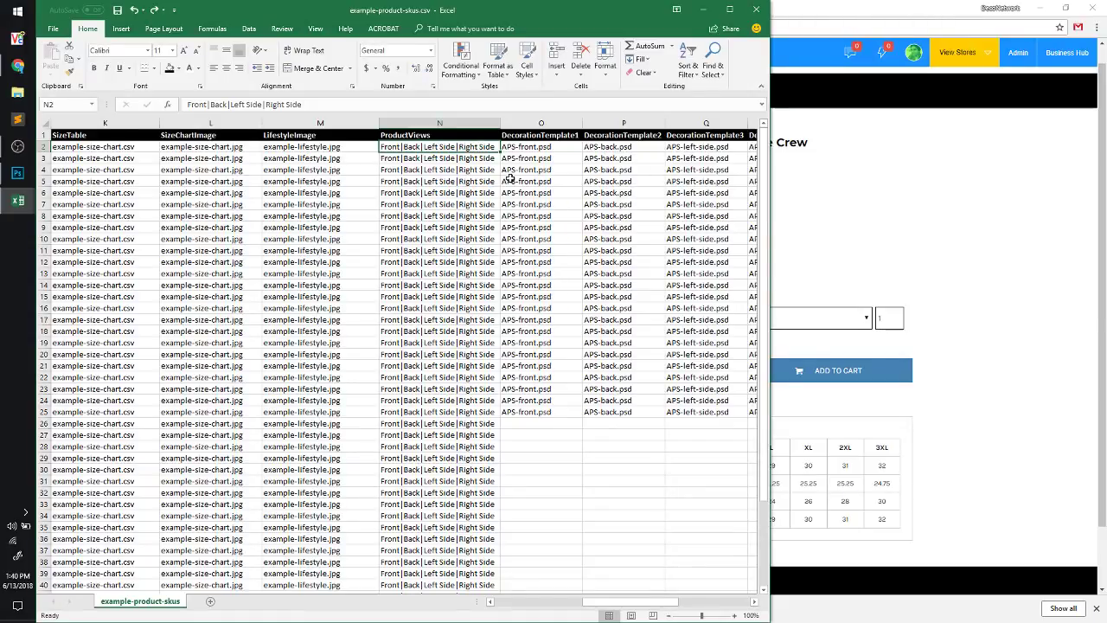
{"action": "left_click_drag", "start_coordinate": [672, 606], "coordinate": [738, 603]}
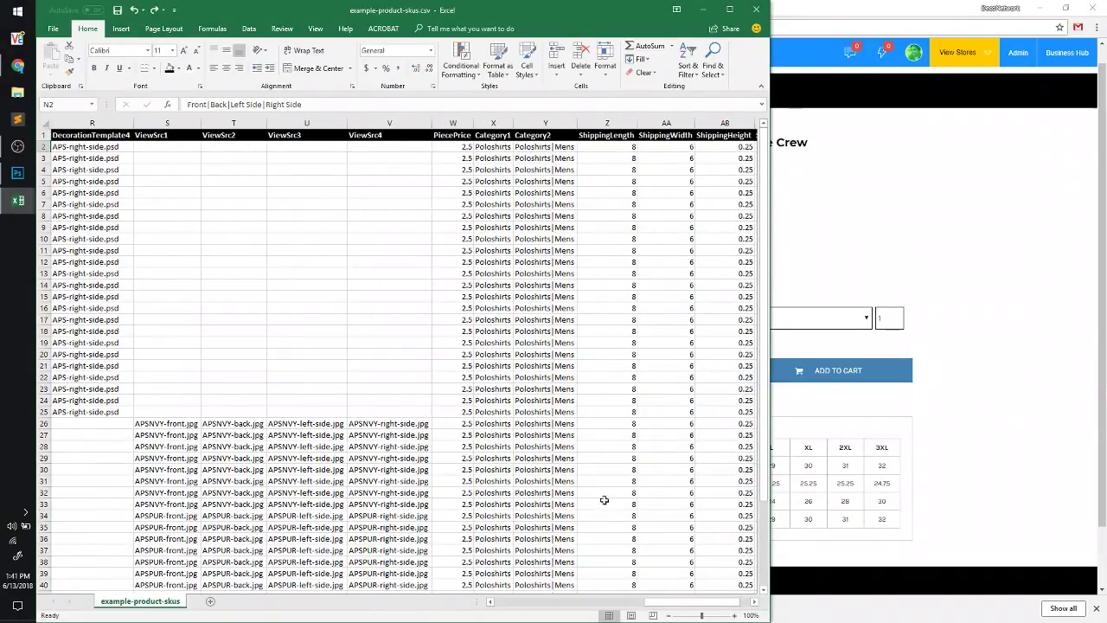
{"action": "left_click", "coordinate": [452, 123]}
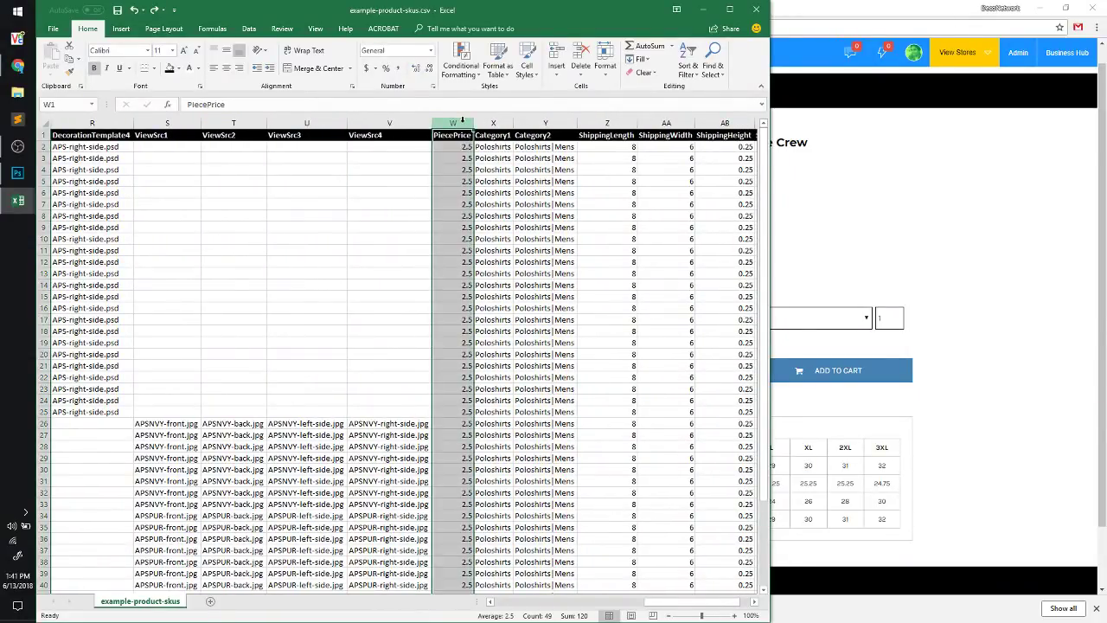
{"action": "left_click", "coordinate": [494, 123]}
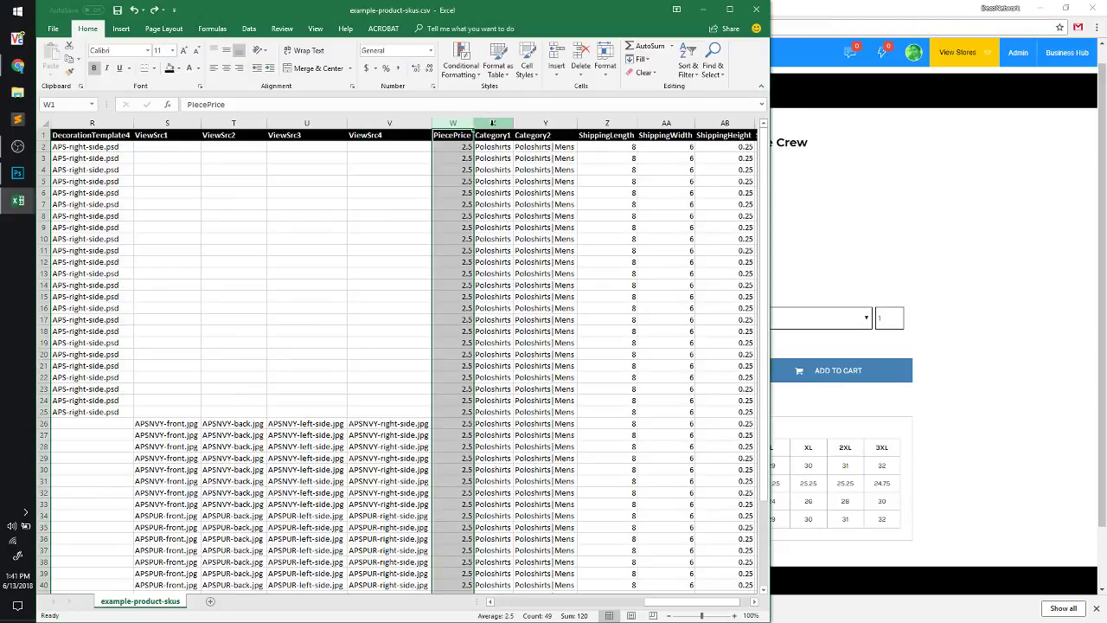
{"action": "left_click", "coordinate": [525, 124]}
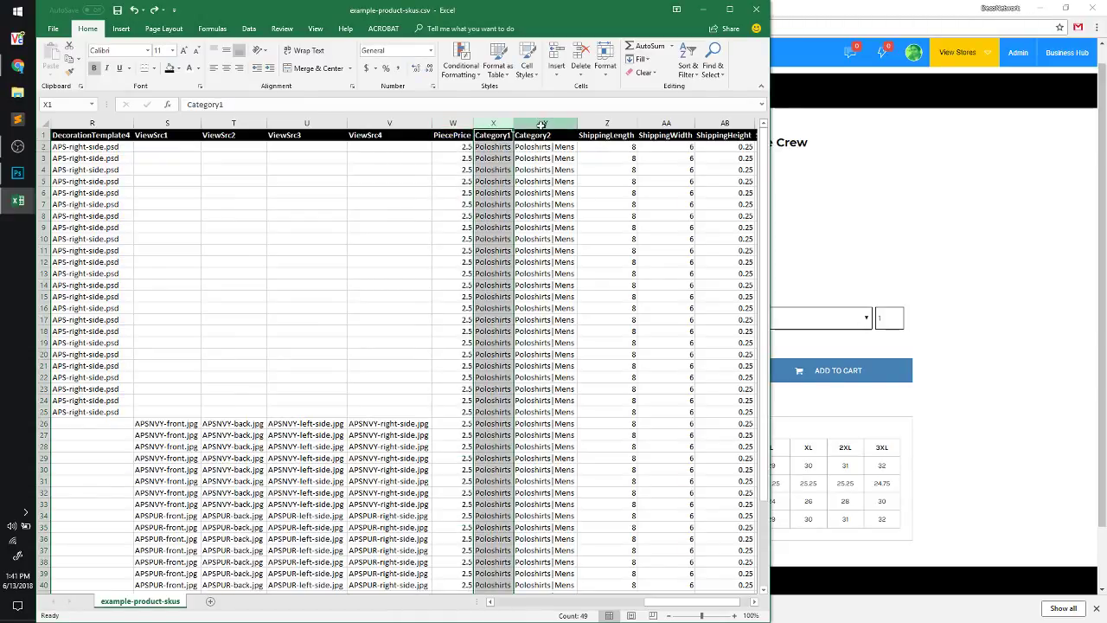
Alternate between highlighting the Category1 and Category2 columns, and select the Category1 and Category2 cells in row 2
{"action": "left_click", "coordinate": [499, 123]}
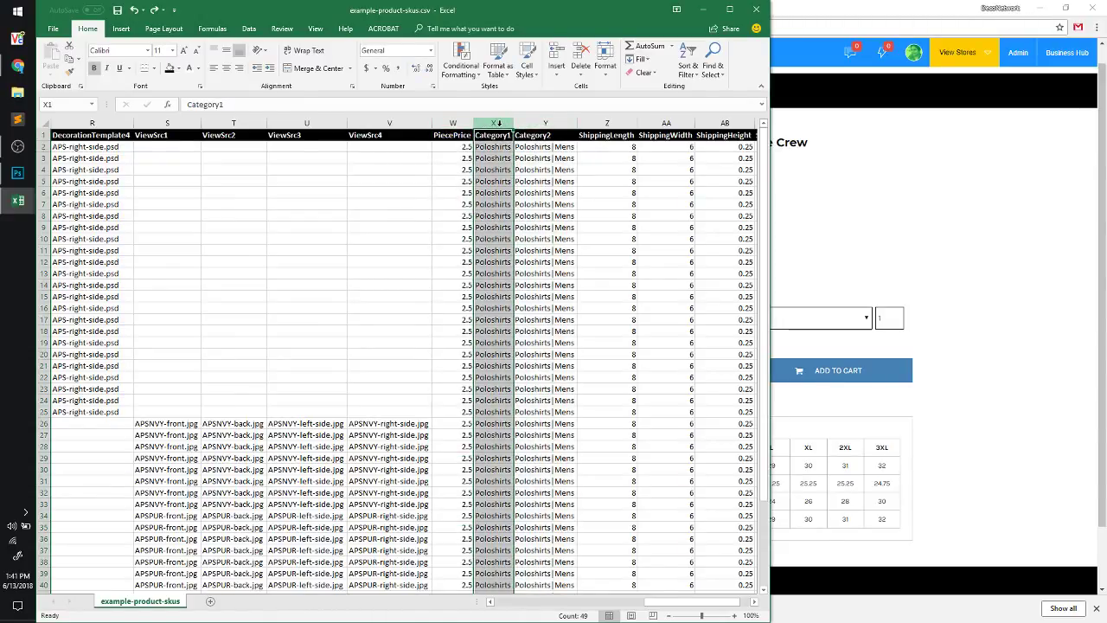
{"action": "left_click", "coordinate": [537, 123]}
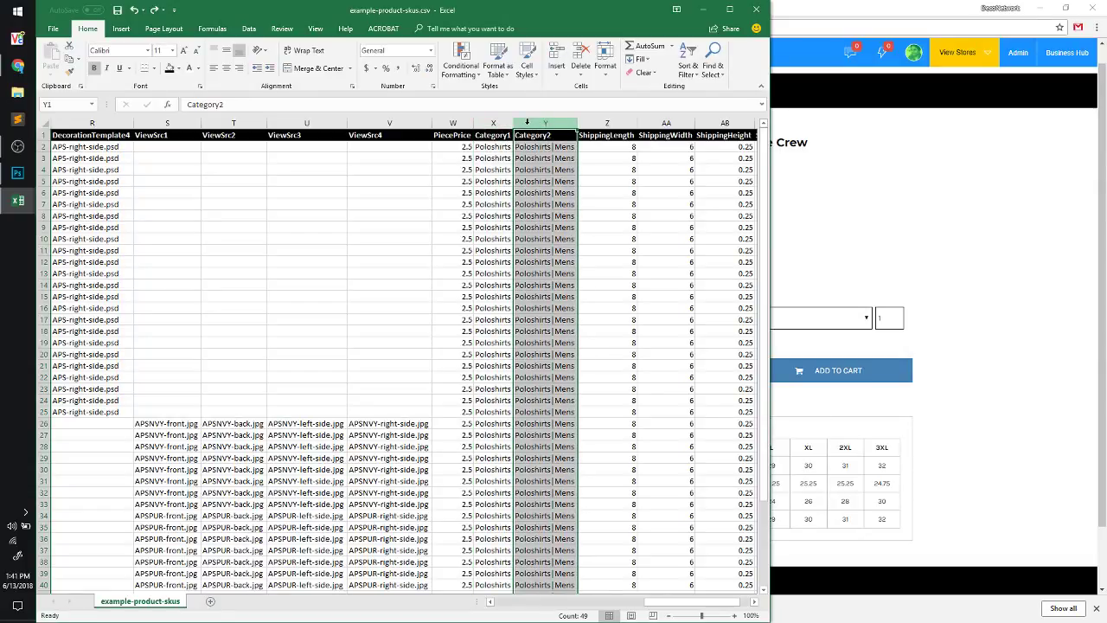
{"action": "left_click", "coordinate": [502, 123]}
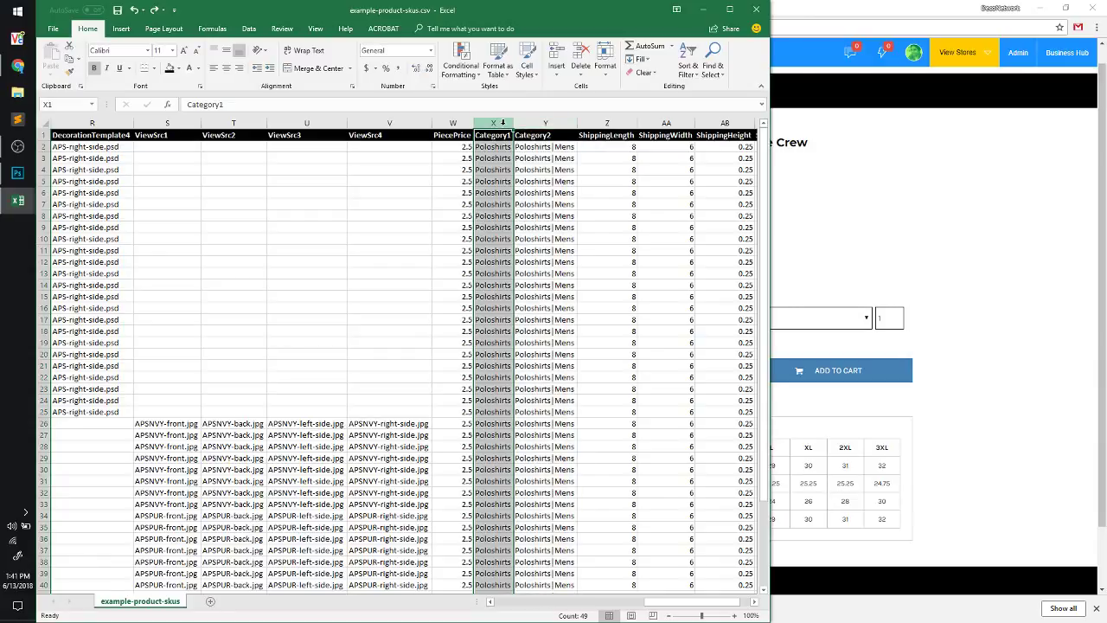
{"action": "left_click", "coordinate": [496, 146]}
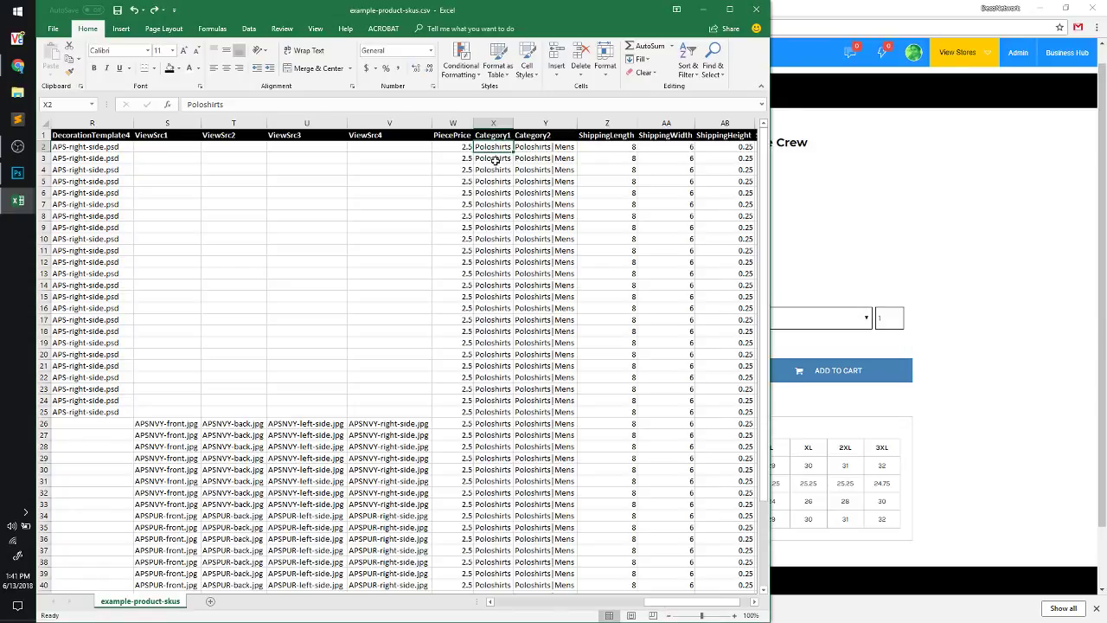
{"action": "left_click", "coordinate": [536, 148]}
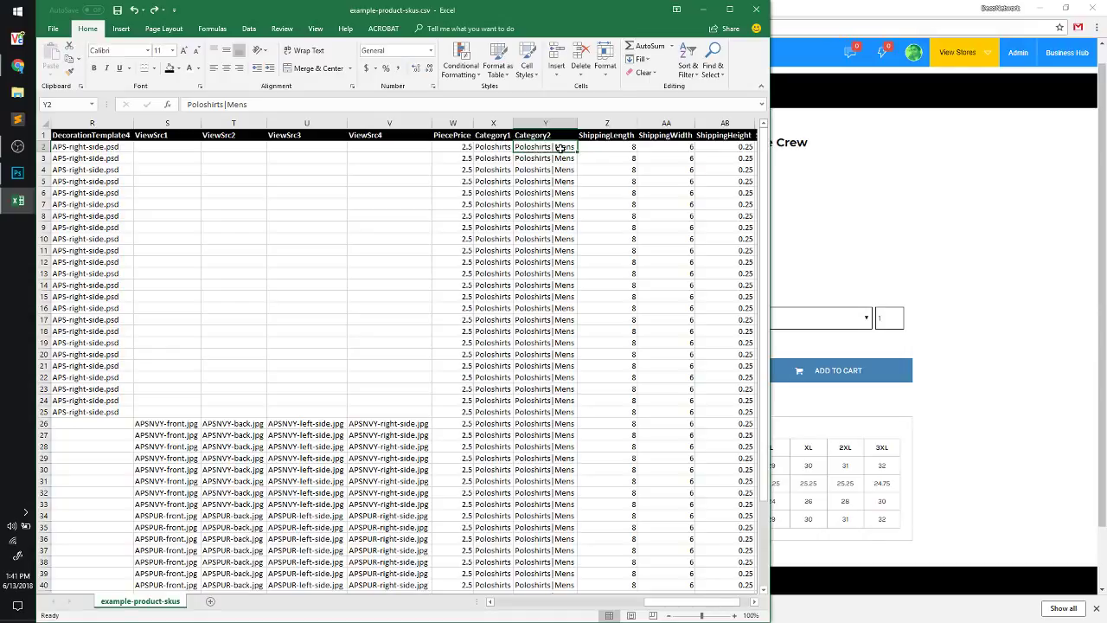
Insert a blank column before ShippingLength and enter Poloshirts|Workwear in its row 2 cell
{"action": "right_click", "coordinate": [588, 126]}
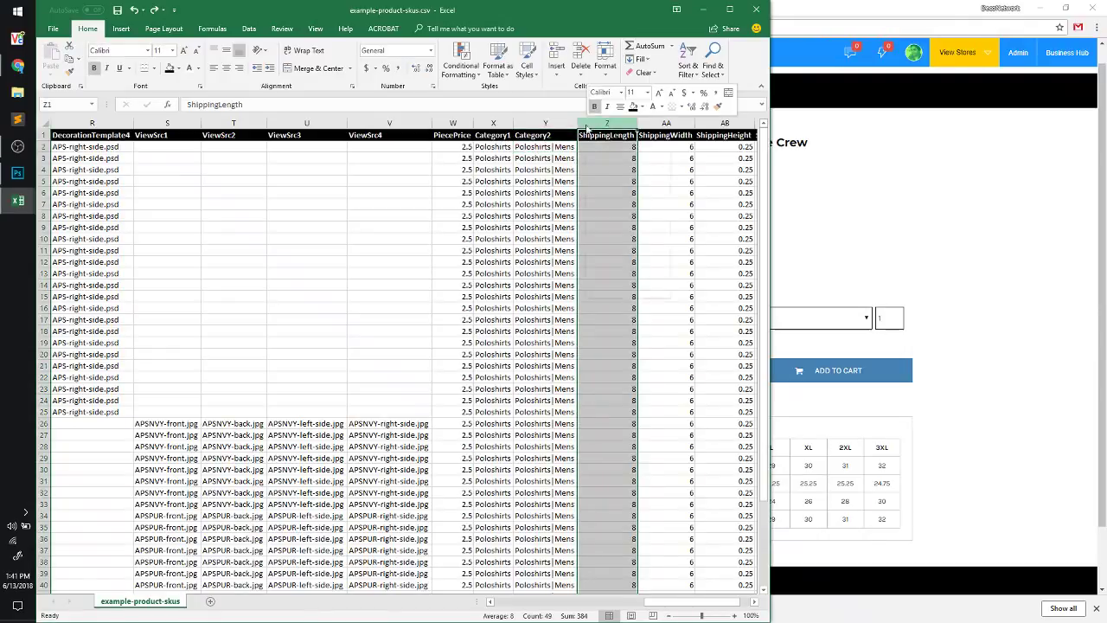
{"action": "left_click", "coordinate": [626, 213]}
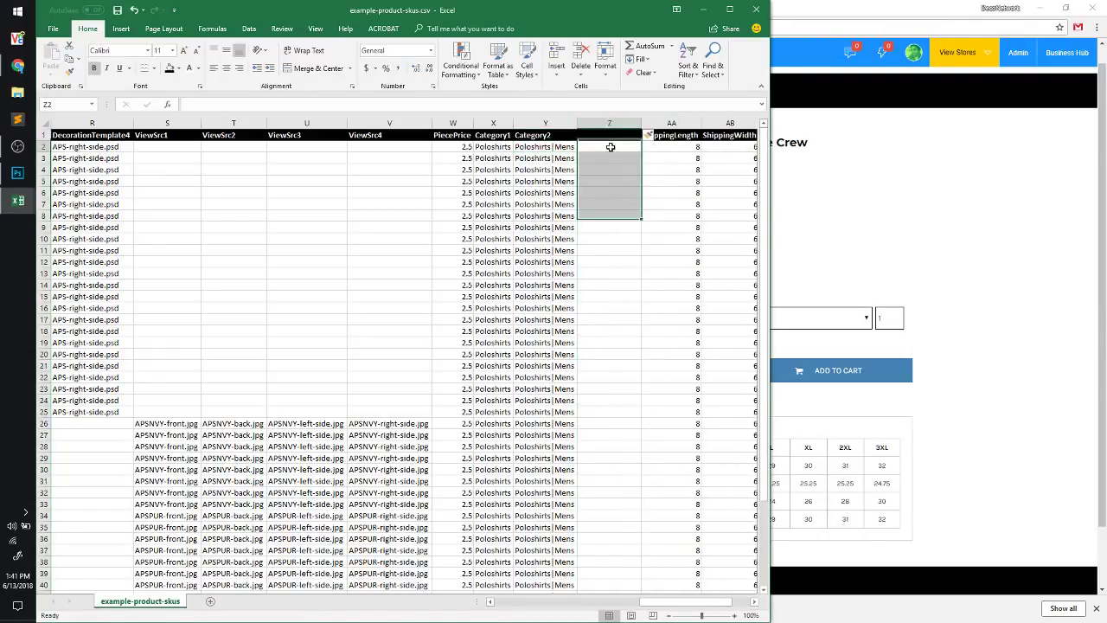
{"action": "left_click", "coordinate": [556, 145]}
{"action": "key", "text": "F2"}
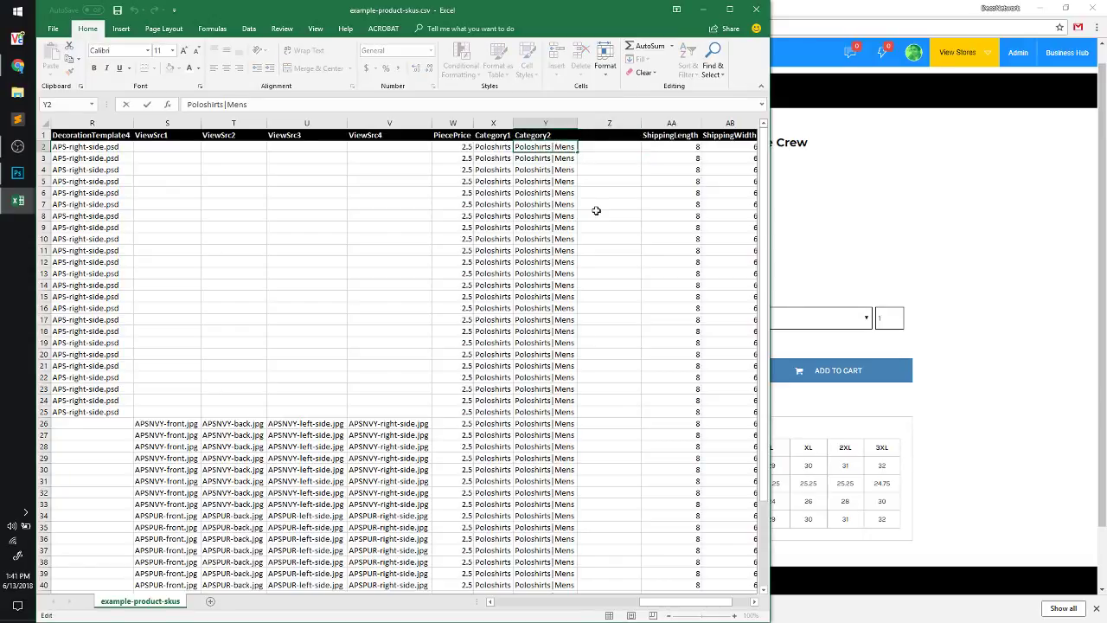
{"action": "left_click", "coordinate": [607, 147]}
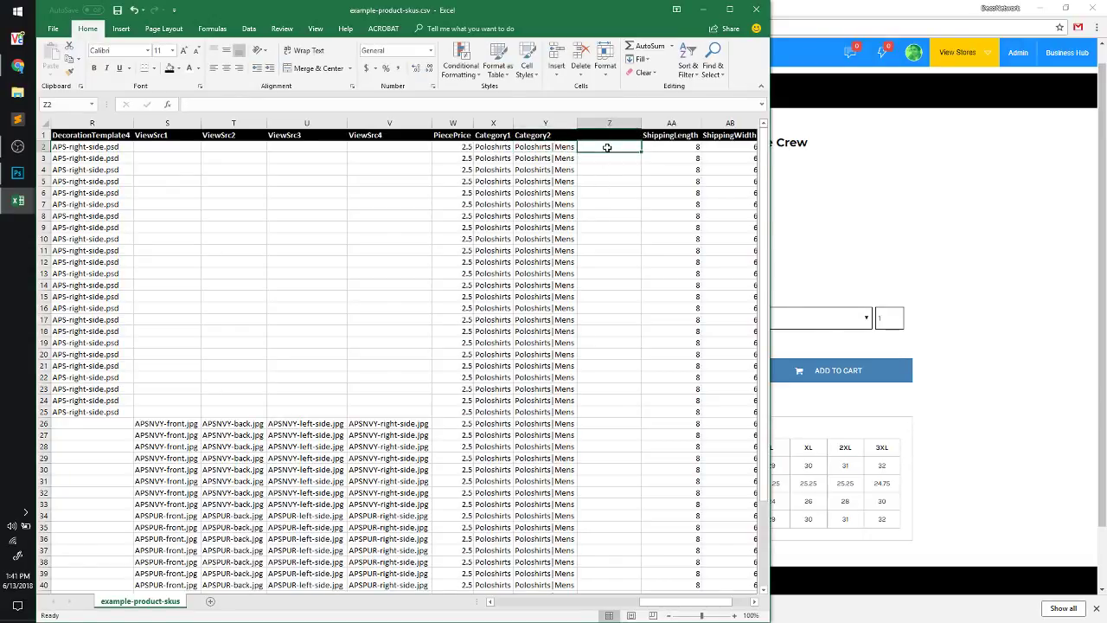
{"action": "type", "text": "Poloshirts|Workwear"}
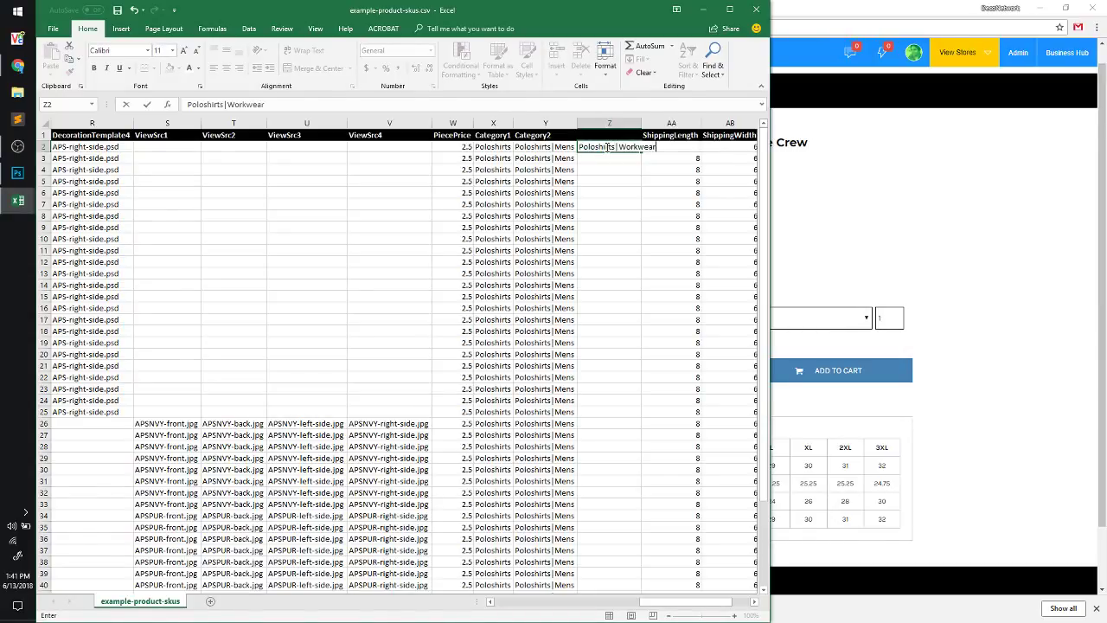
{"action": "key", "text": "Return"}
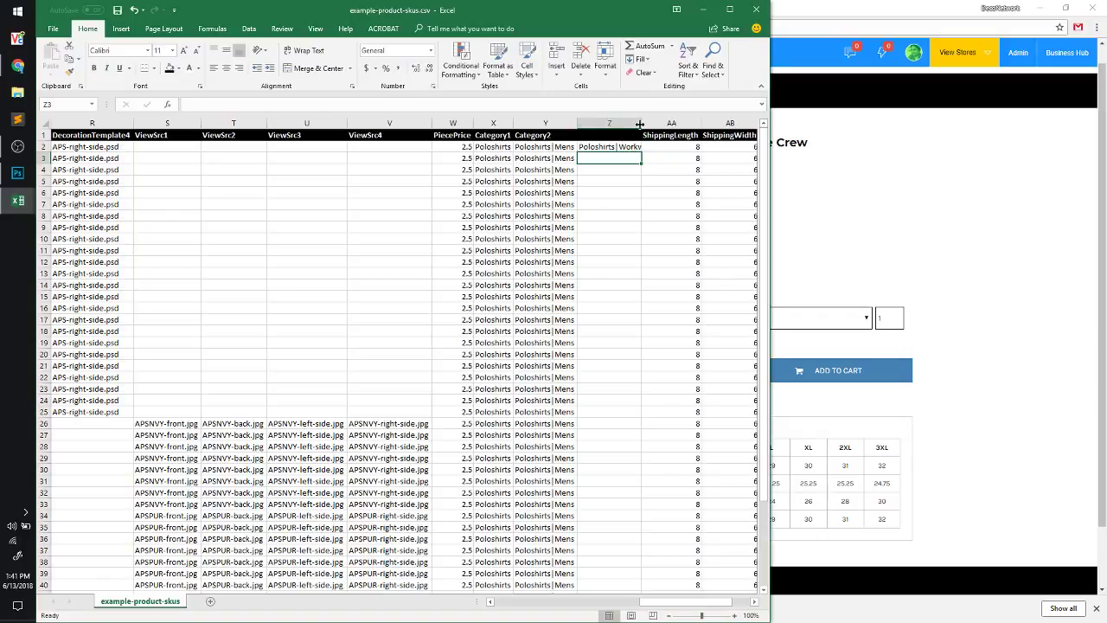
Fit the new column's width to its content and fill Poloshirts|Workwear down to row 38
{"action": "double_click", "coordinate": [641, 122]}
{"action": "left_click", "coordinate": [634, 148]}
{"action": "key", "text": "ctrl+c"}
{"action": "left_click", "coordinate": [634, 156], "text": "shift"}
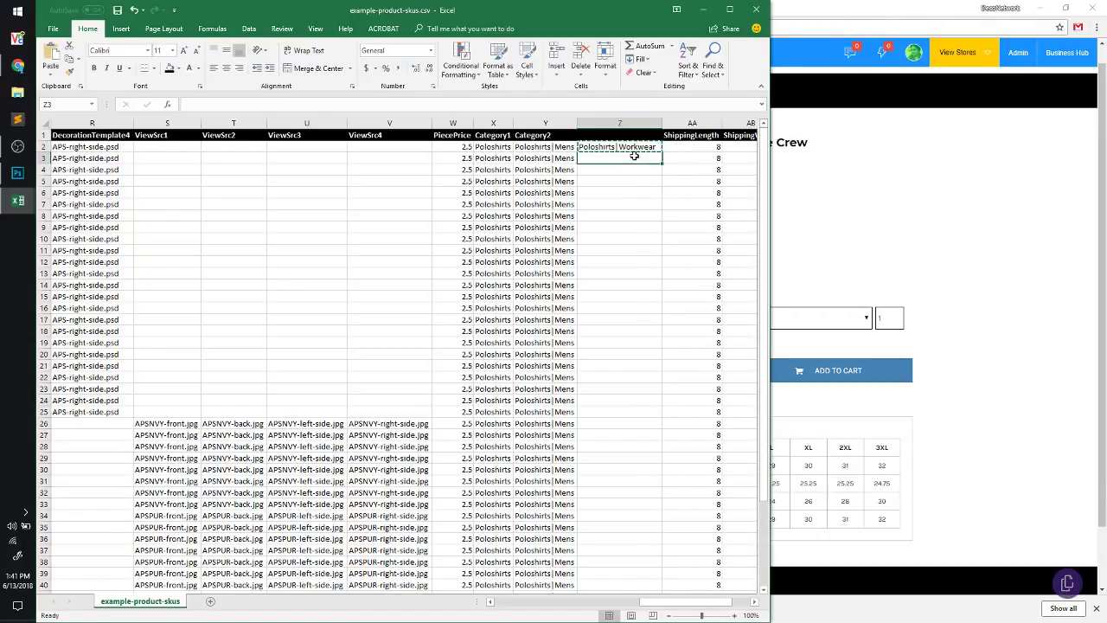
{"action": "key", "text": "ctrl+v"}
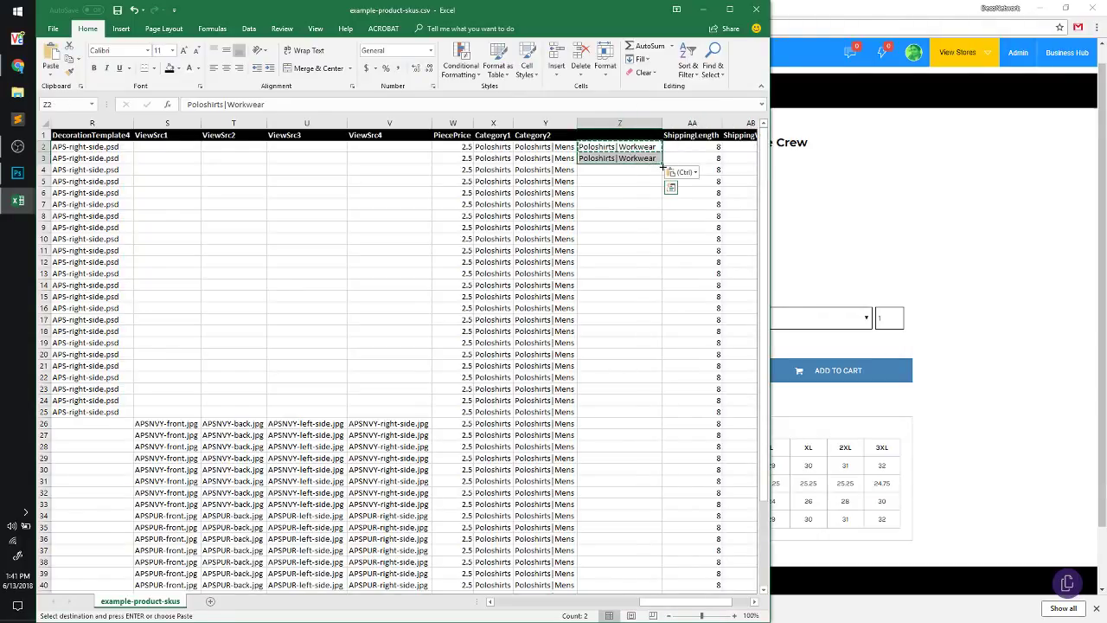
{"action": "left_click_drag", "start_coordinate": [662, 164], "coordinate": [637, 565]}
{"action": "left_click", "coordinate": [618, 307]}
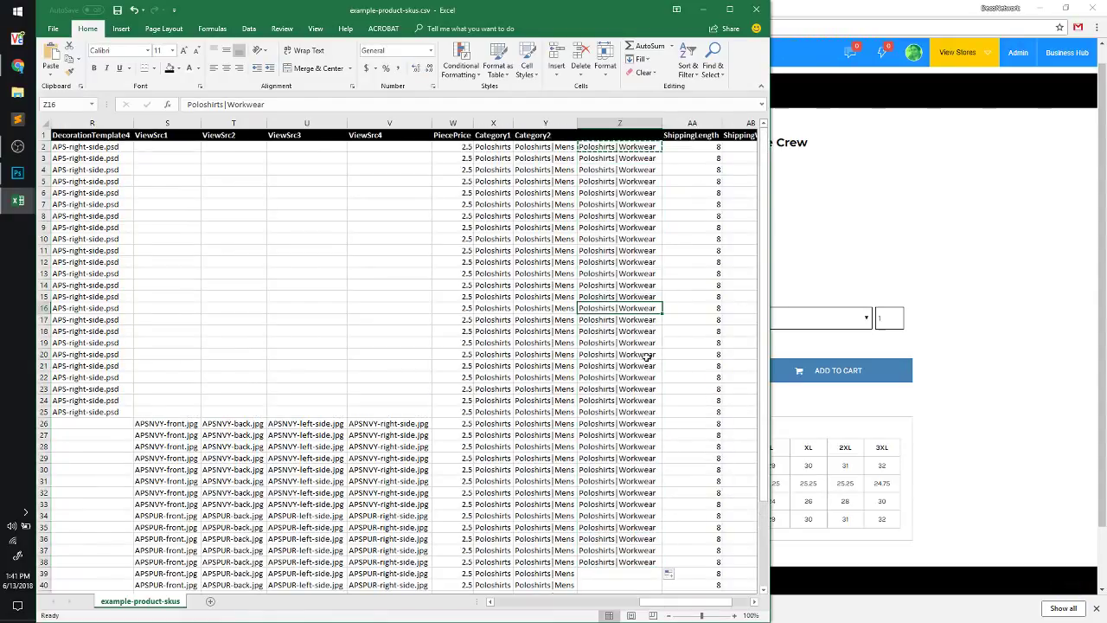
{"action": "left_click", "coordinate": [646, 182]}
Widen column Z and change its row 2 value to Poloshirts|Mens|Workwear
{"action": "left_click_drag", "start_coordinate": [663, 125], "coordinate": [731, 125]}
{"action": "double_click", "coordinate": [631, 147]}
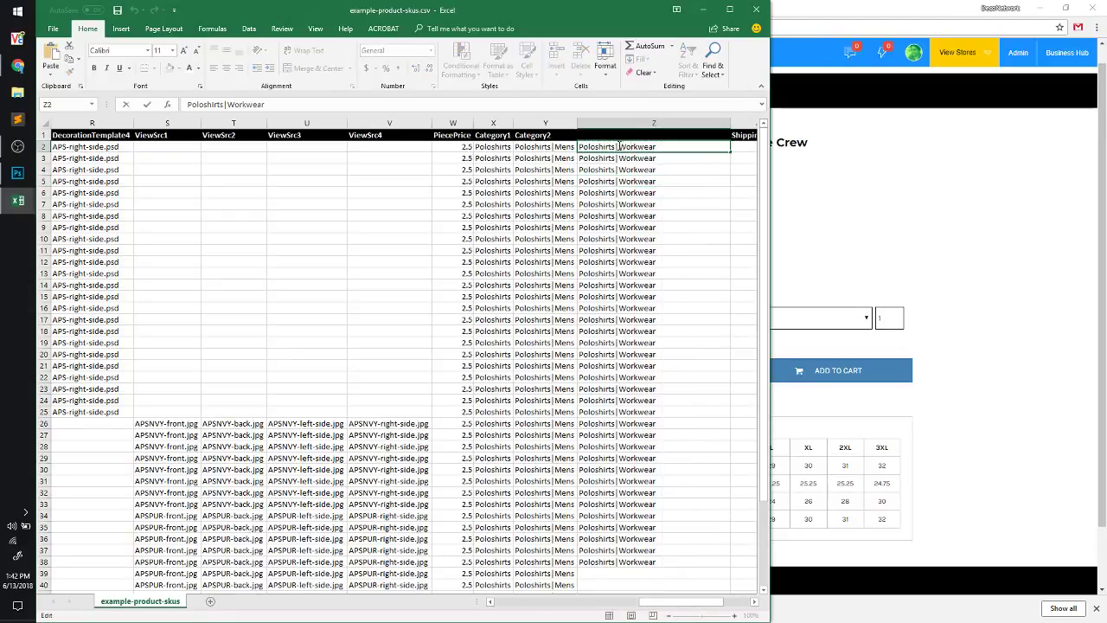
{"action": "type", "text": "Mens\\"}
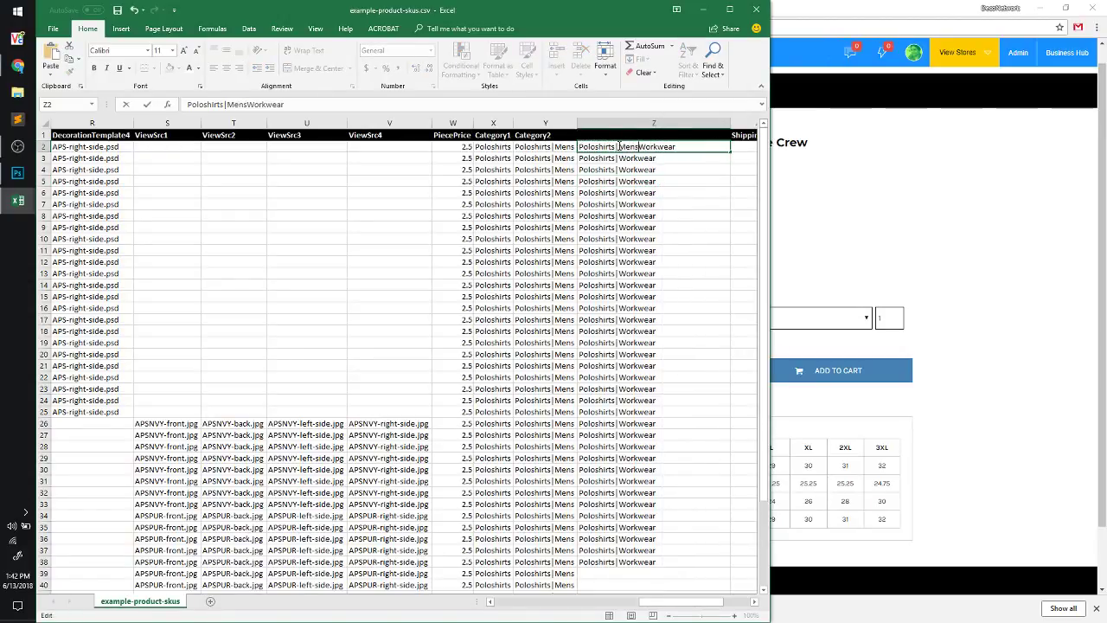
{"action": "key", "text": "BackSpace"}
{"action": "type", "text": "|"}
{"action": "key", "text": "ctrl+Return"}
Copy Poloshirts|Mens|Workwear from row 2 of column Z down through row 42
{"action": "key", "text": "ctrl+c"}
{"action": "key", "text": "Down"}
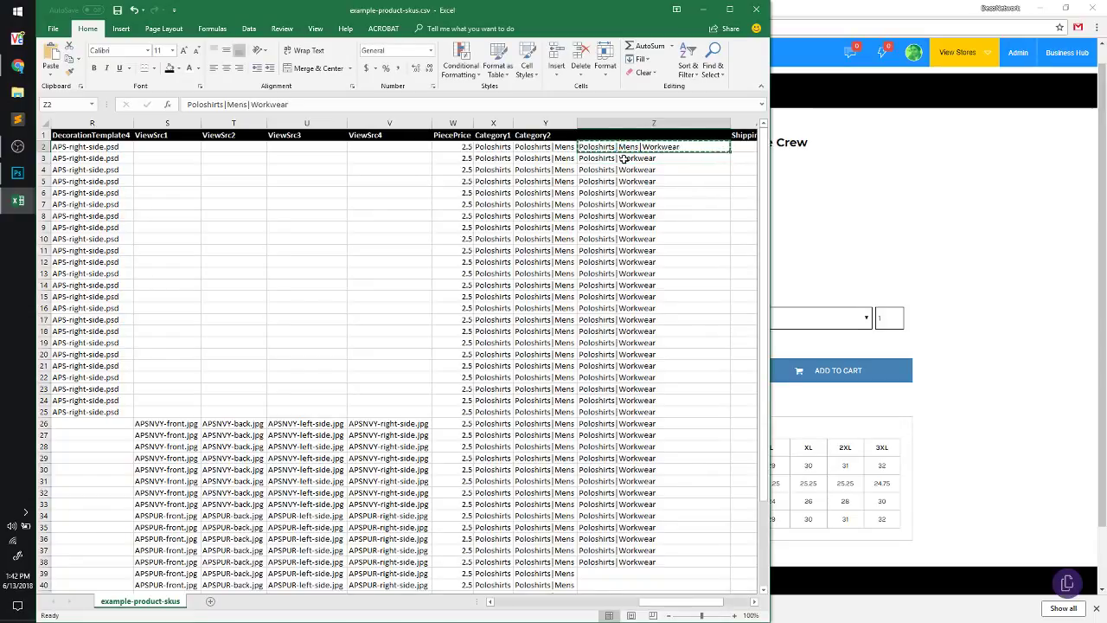
{"action": "key", "text": "ctrl+v"}
{"action": "key", "text": "Down"}
{"action": "key", "text": "Down"}
{"action": "left_click_drag", "start_coordinate": [647, 147], "coordinate": [649, 158]}
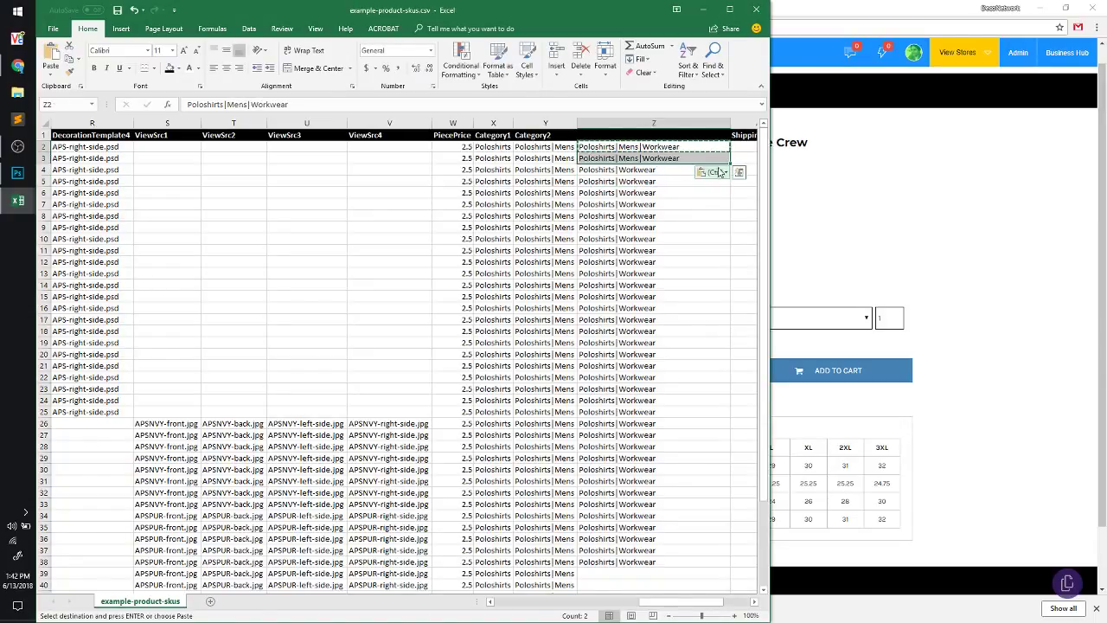
{"action": "left_click_drag", "start_coordinate": [731, 165], "coordinate": [704, 569]}
{"action": "left_click", "coordinate": [642, 389]}
{"action": "scroll", "coordinate": [642, 389], "scroll_direction": "up", "scroll_amount": 1}
{"action": "left_click", "coordinate": [662, 261]}
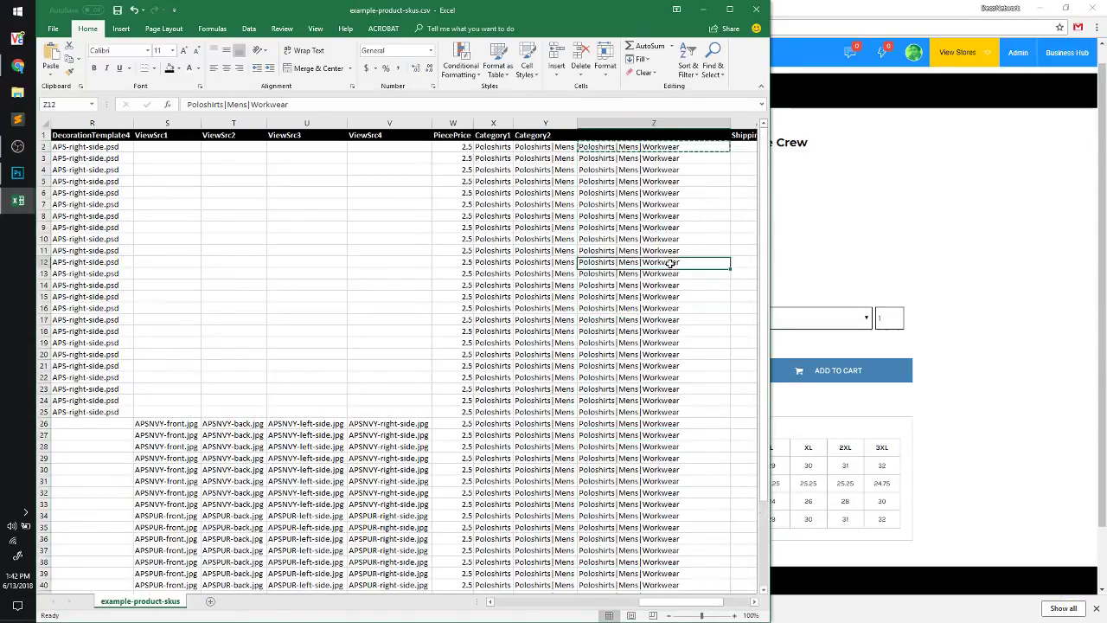
Give column Z the header Category3
{"action": "left_click", "coordinate": [630, 135]}
{"action": "type", "text": "Cate"}
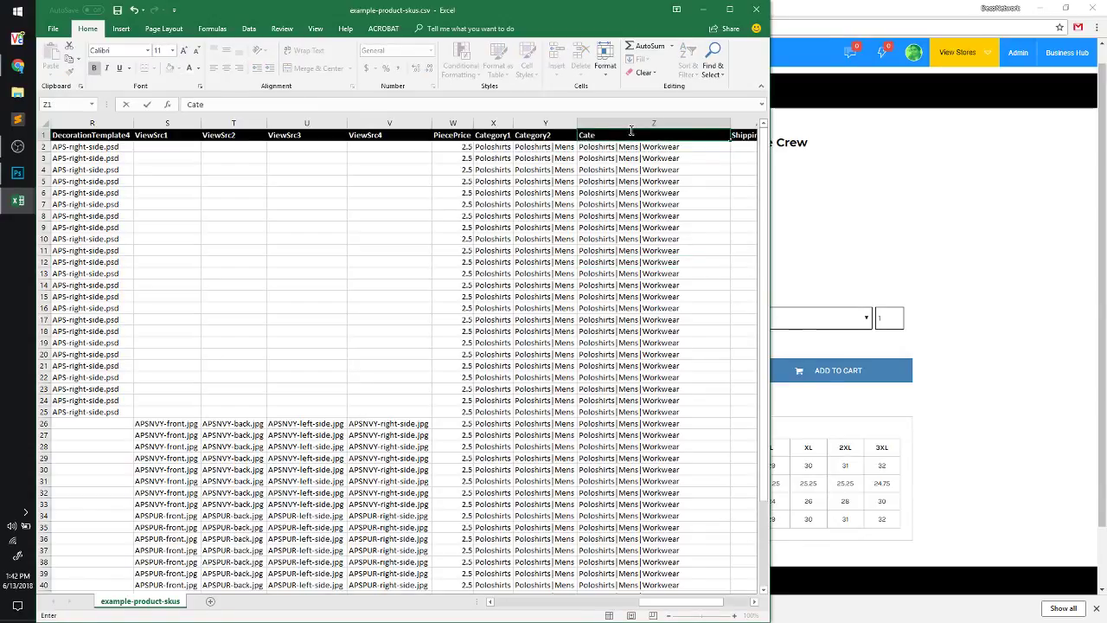
{"action": "type", "text": "gory3"}
{"action": "key", "text": "Return"}
{"action": "left_click", "coordinate": [610, 136]}
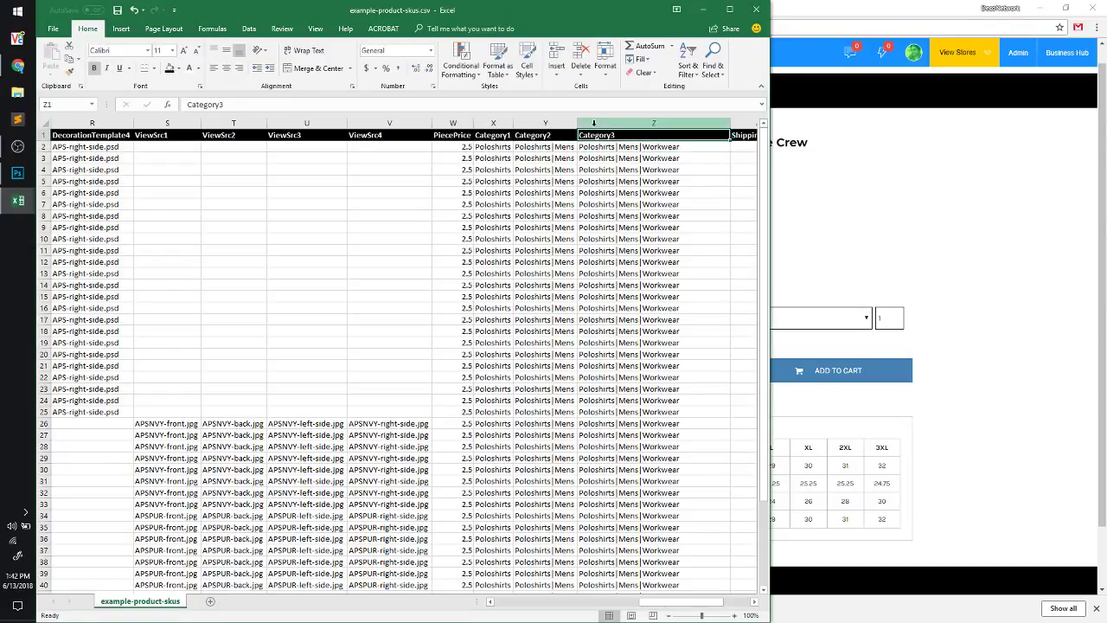
{"action": "left_click", "coordinate": [622, 161]}
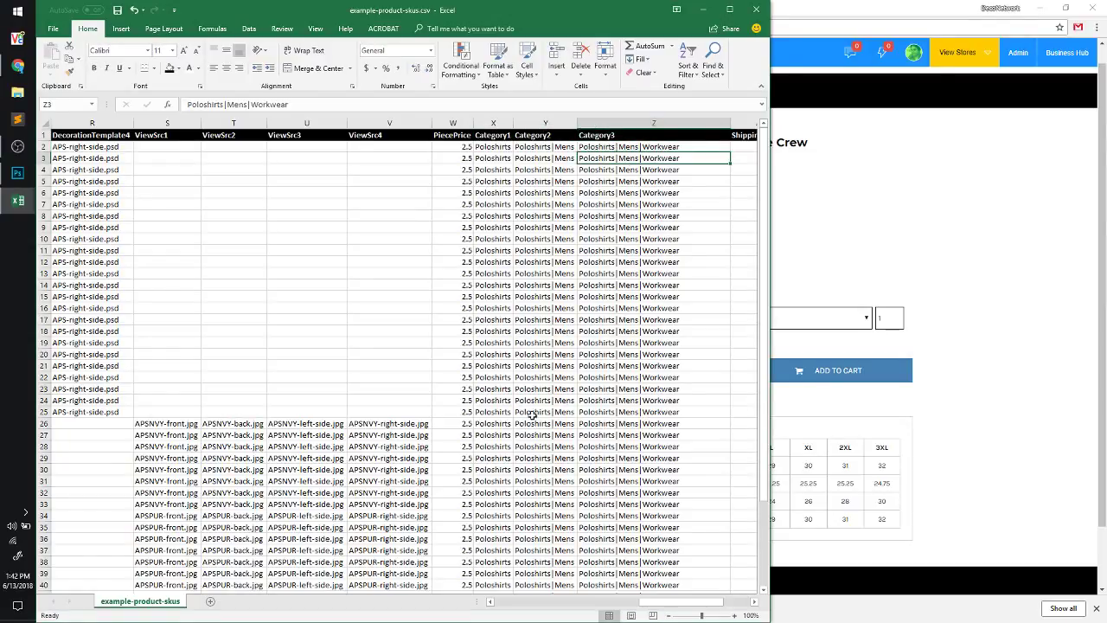
Change the Category3 value in row 26, the first APSNVY row, to Poloshirts|Mens|Casual
{"action": "scroll", "coordinate": [544, 407], "scroll_direction": "down", "scroll_amount": 2}
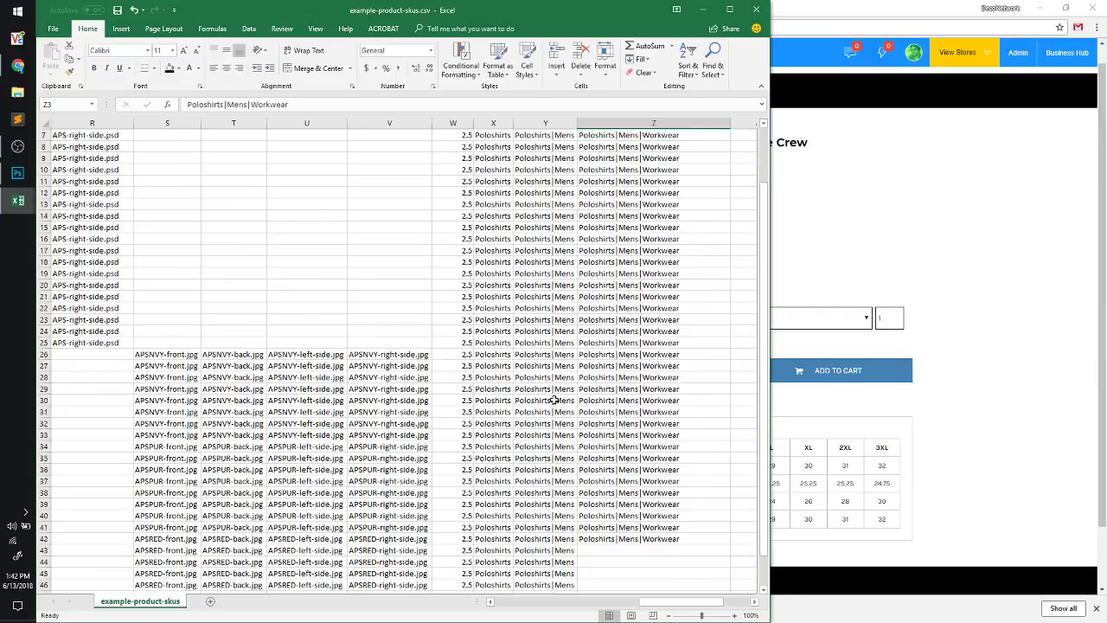
{"action": "left_click", "coordinate": [489, 355]}
{"action": "scroll", "coordinate": [493, 358], "scroll_direction": "down", "scroll_amount": 1}
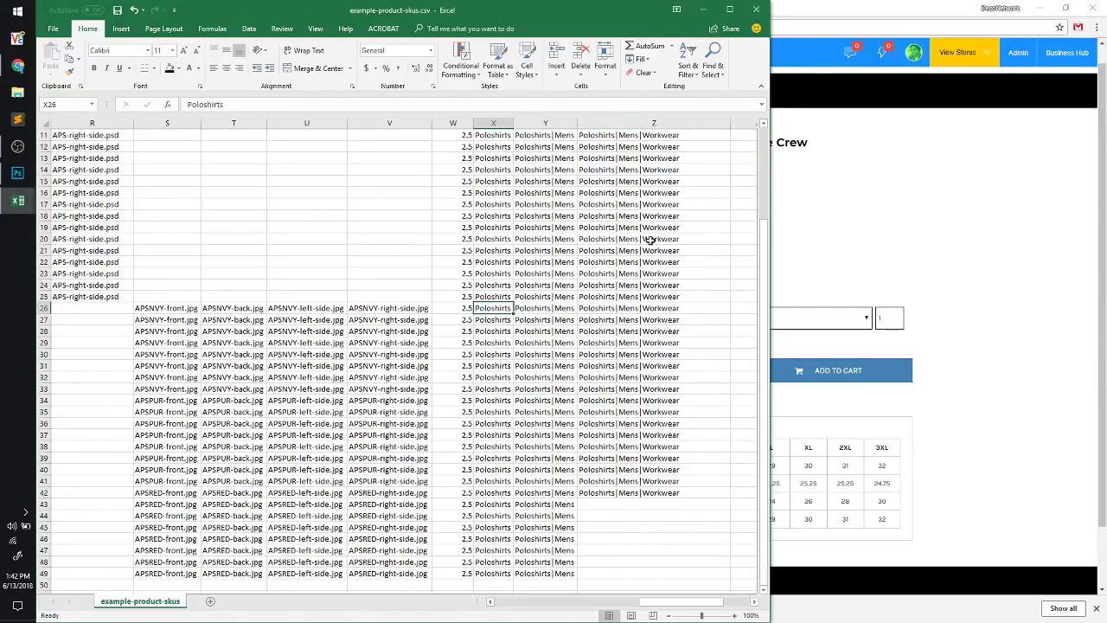
{"action": "left_click", "coordinate": [652, 310]}
{"action": "double_click", "coordinate": [667, 314]}
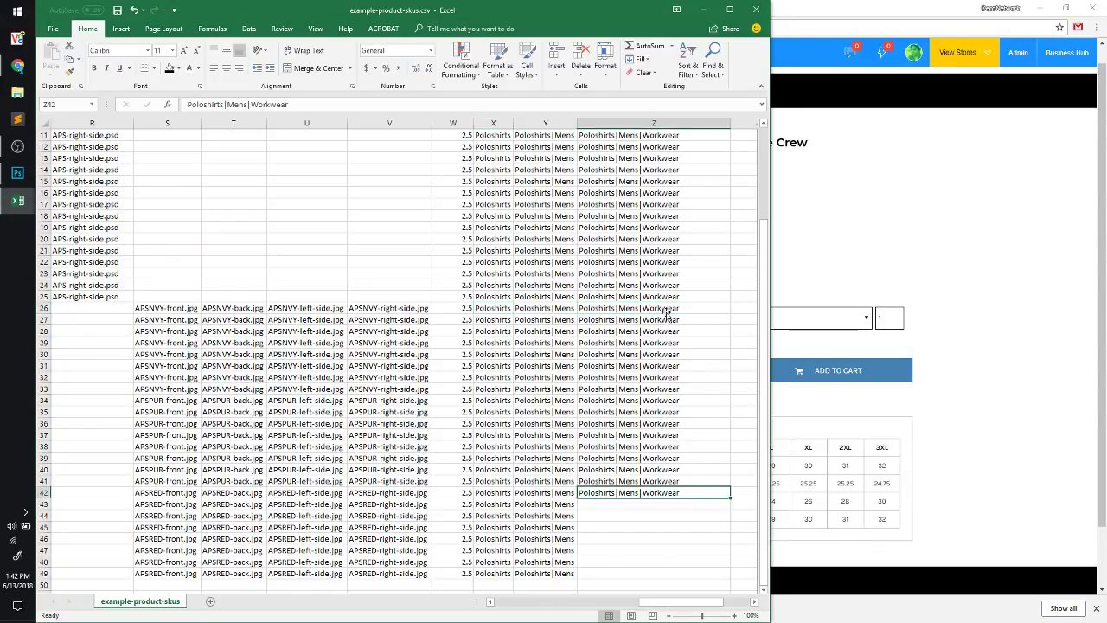
{"action": "left_click", "coordinate": [667, 311]}
{"action": "double_click", "coordinate": [658, 309]}
{"action": "double_click", "coordinate": [653, 309]}
{"action": "type", "text": "Casual"}
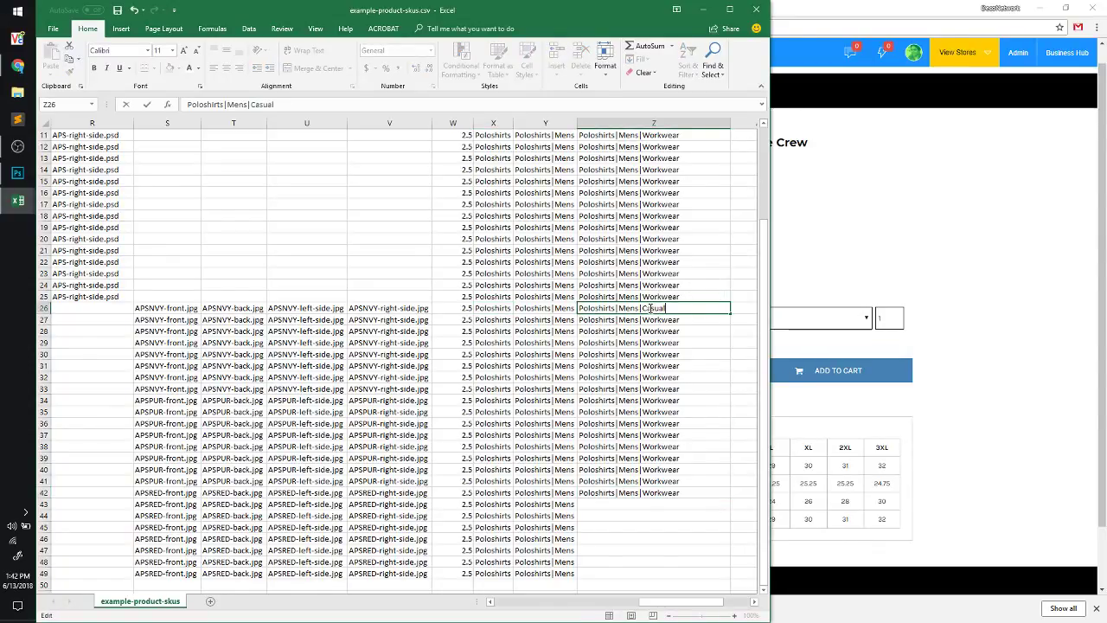
{"action": "key", "text": "Return"}
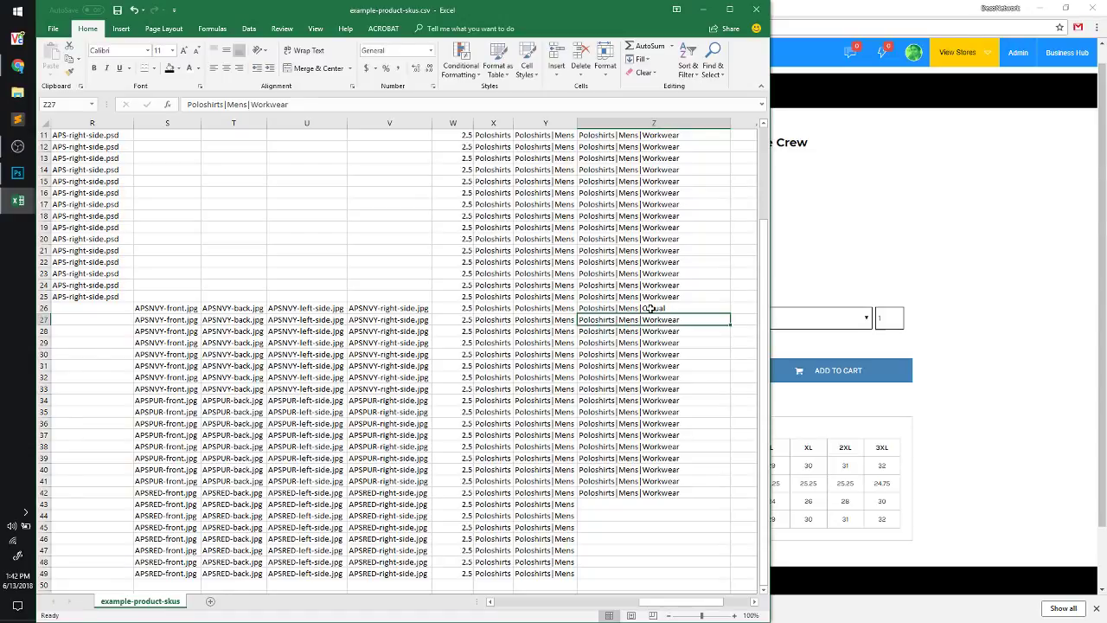
Copy Poloshirts|Mens|Casual from row 26 of Category3 down through row 49
{"action": "left_click", "coordinate": [650, 309]}
{"action": "key", "text": "ctrl+c"}
{"action": "left_click", "coordinate": [643, 316], "text": "shift"}
{"action": "key", "text": "ctrl+v"}
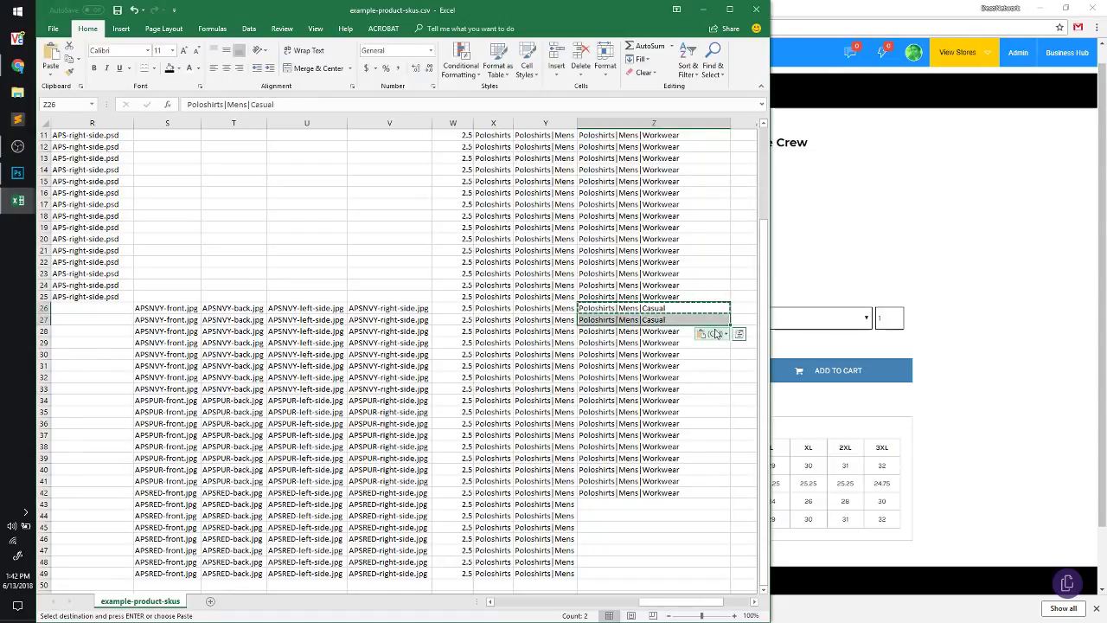
{"action": "left_click_drag", "start_coordinate": [730, 325], "coordinate": [722, 558]}
{"action": "left_click", "coordinate": [657, 226]}
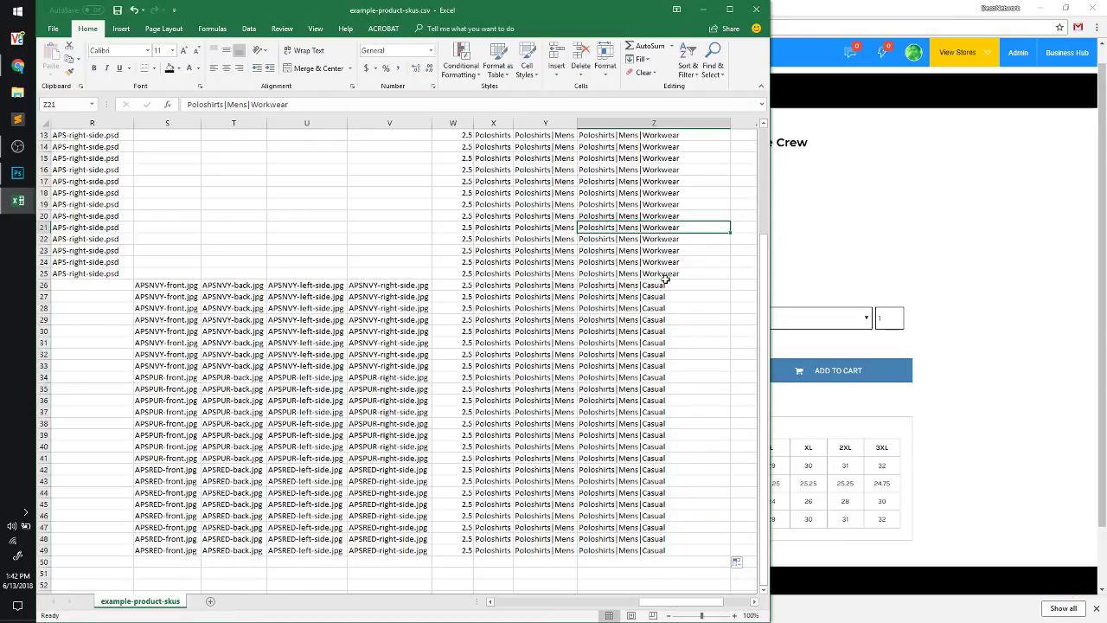
{"action": "scroll", "coordinate": [657, 389], "scroll_direction": "up", "scroll_amount": 4}
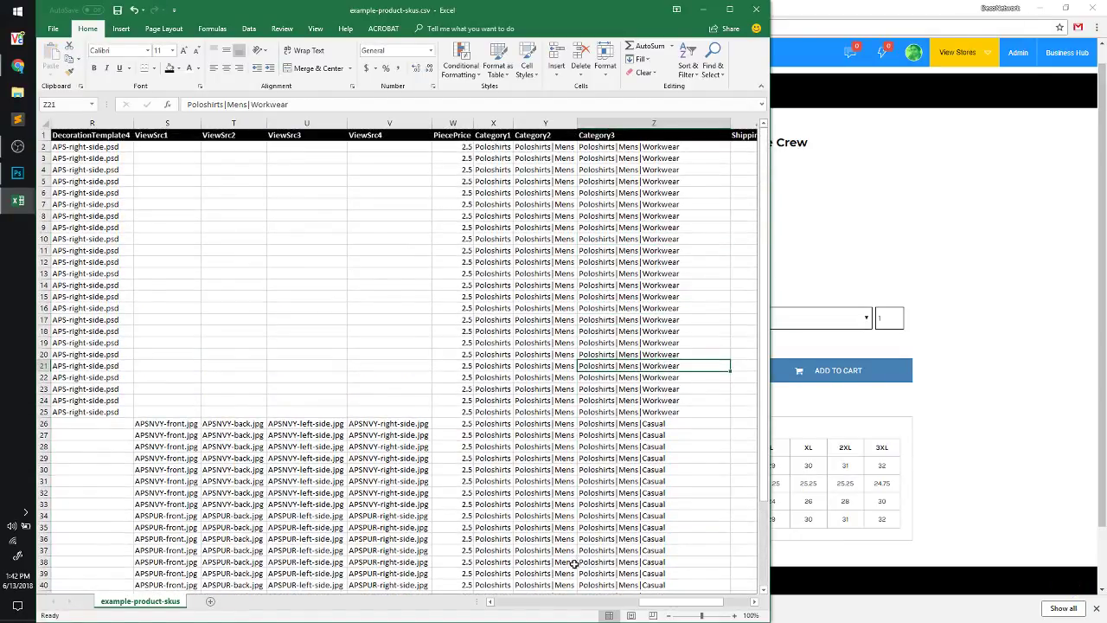
Switch to Chrome and show the DecoNetwork admin Products list with its category tree
{"action": "left_click_drag", "start_coordinate": [666, 611], "coordinate": [691, 610]}
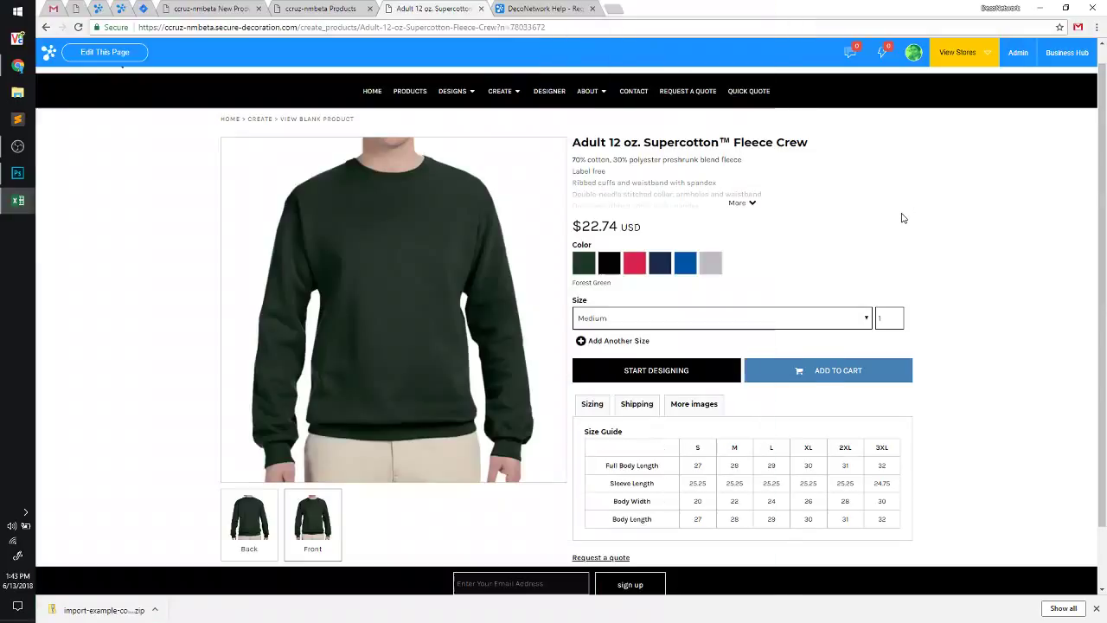
{"action": "left_click", "coordinate": [903, 218]}
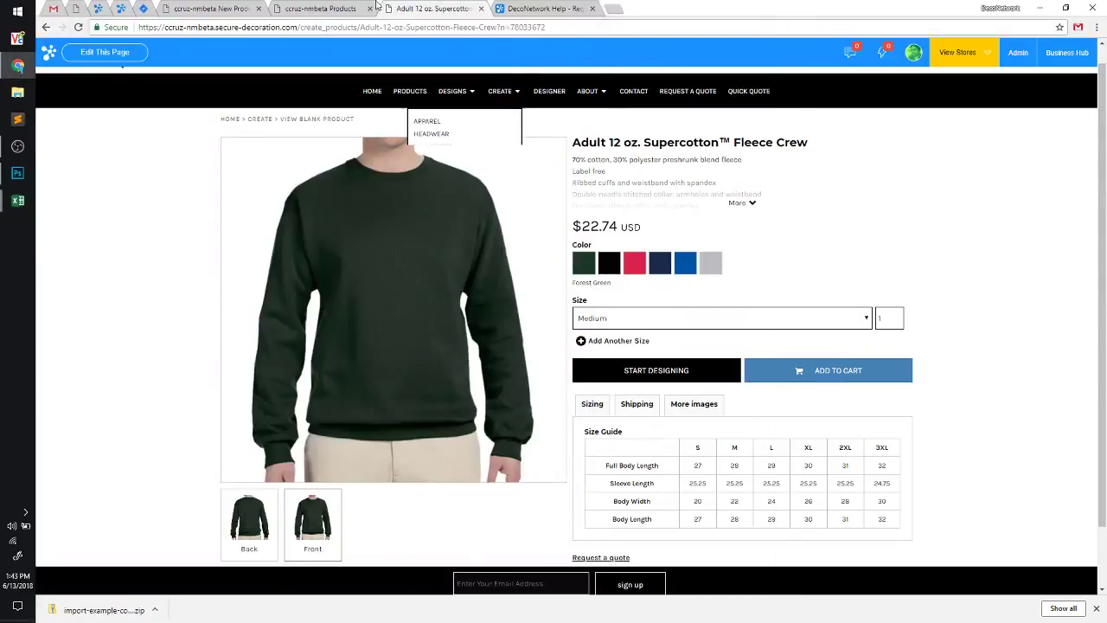
{"action": "left_click", "coordinate": [262, 6]}
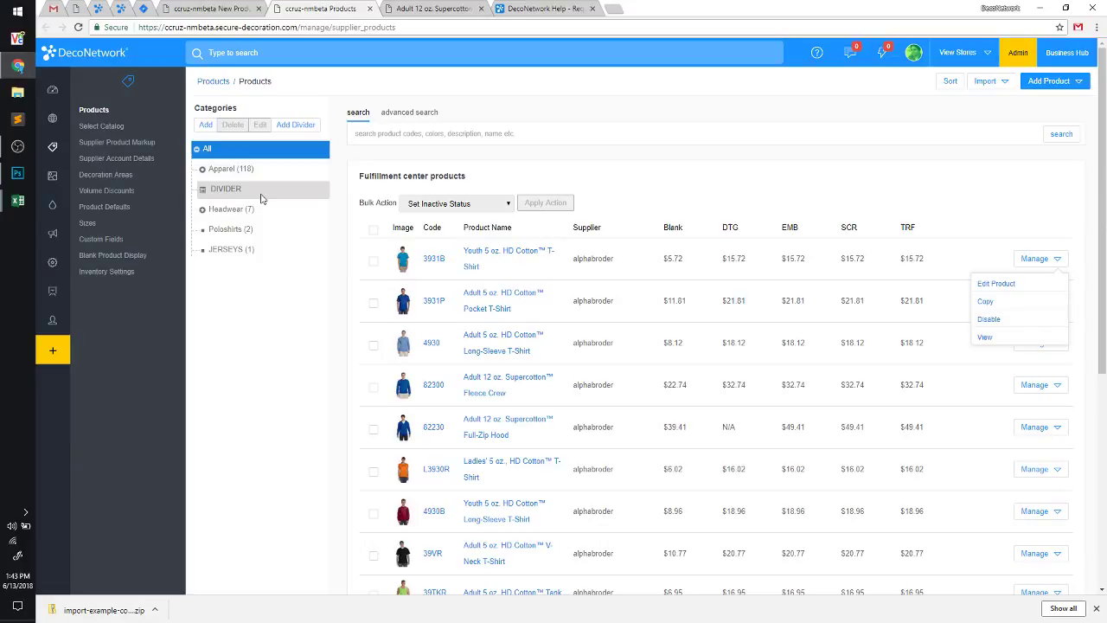
Switch back to the Excel spreadsheet and highlight the ShippingLength to ShippingWeight values in rows 2 to 12, followed by row 2 alone
{"action": "key", "text": "alt+Tab"}
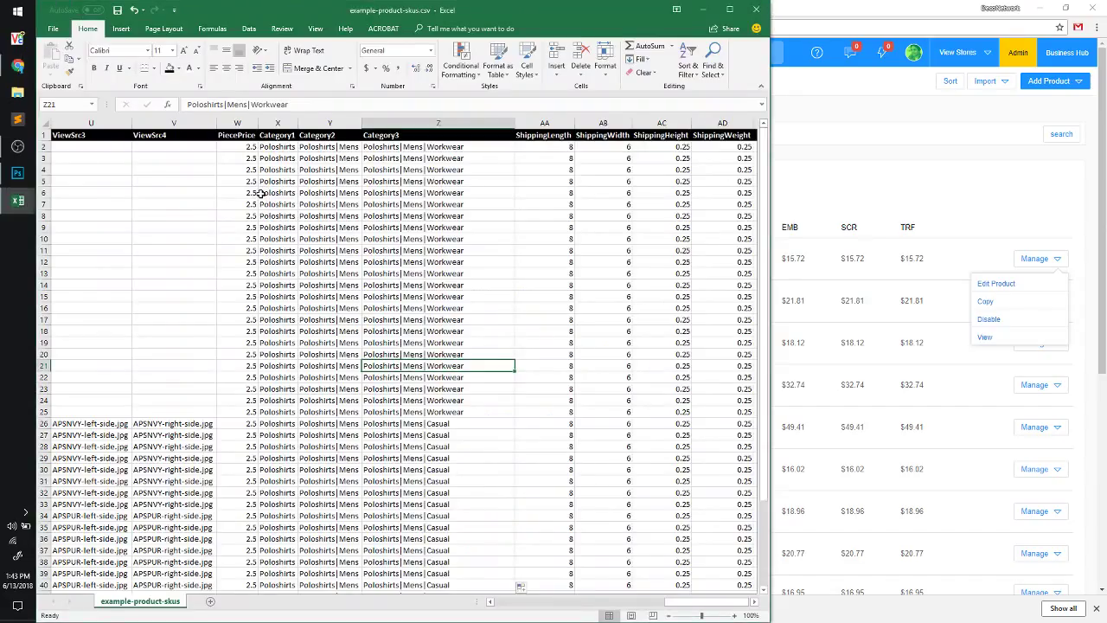
{"action": "left_click_drag", "start_coordinate": [536, 148], "coordinate": [729, 268]}
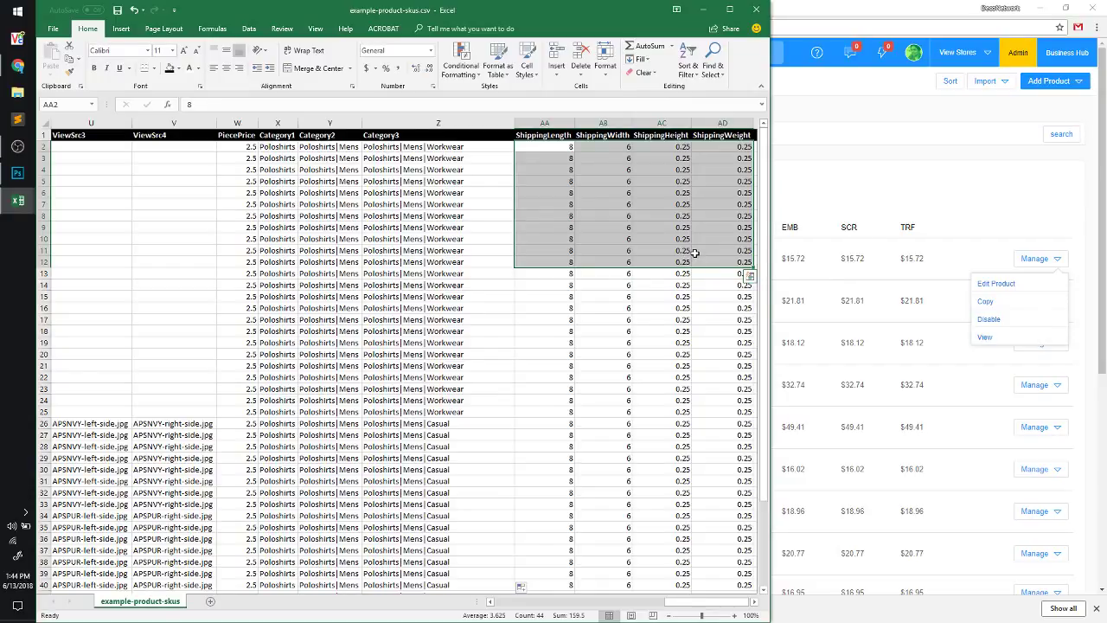
{"action": "left_click", "coordinate": [695, 252]}
{"action": "left_click_drag", "start_coordinate": [554, 146], "coordinate": [735, 149]}
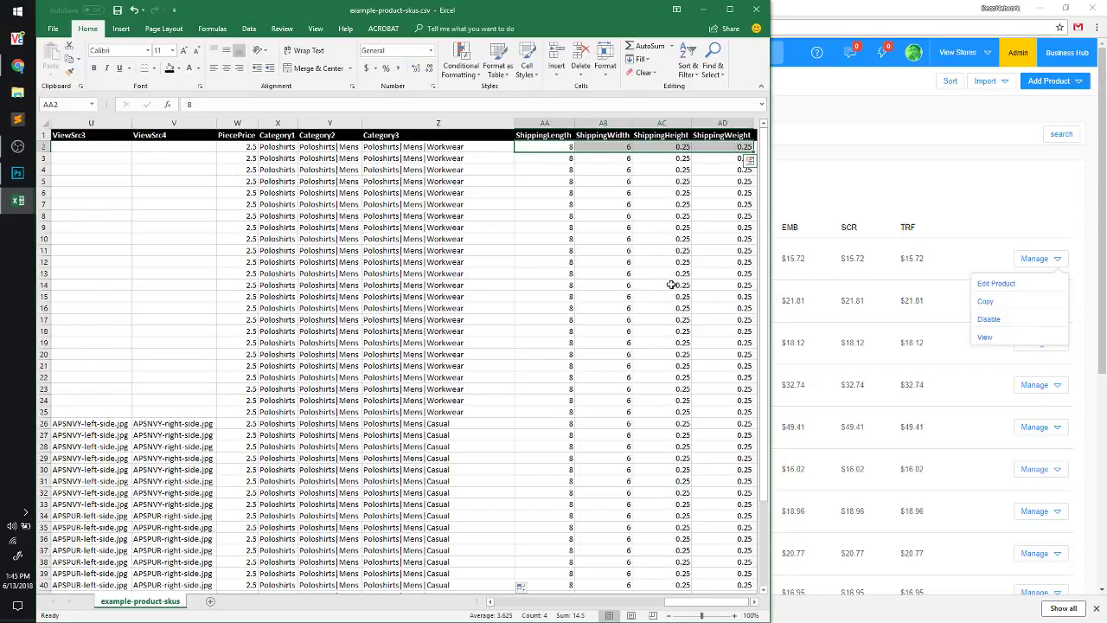
Switch to Chrome and examine the pricing and shipping field descriptions in the Required Files for Importing Products help article
{"action": "left_click_drag", "start_coordinate": [692, 602], "coordinate": [664, 597]}
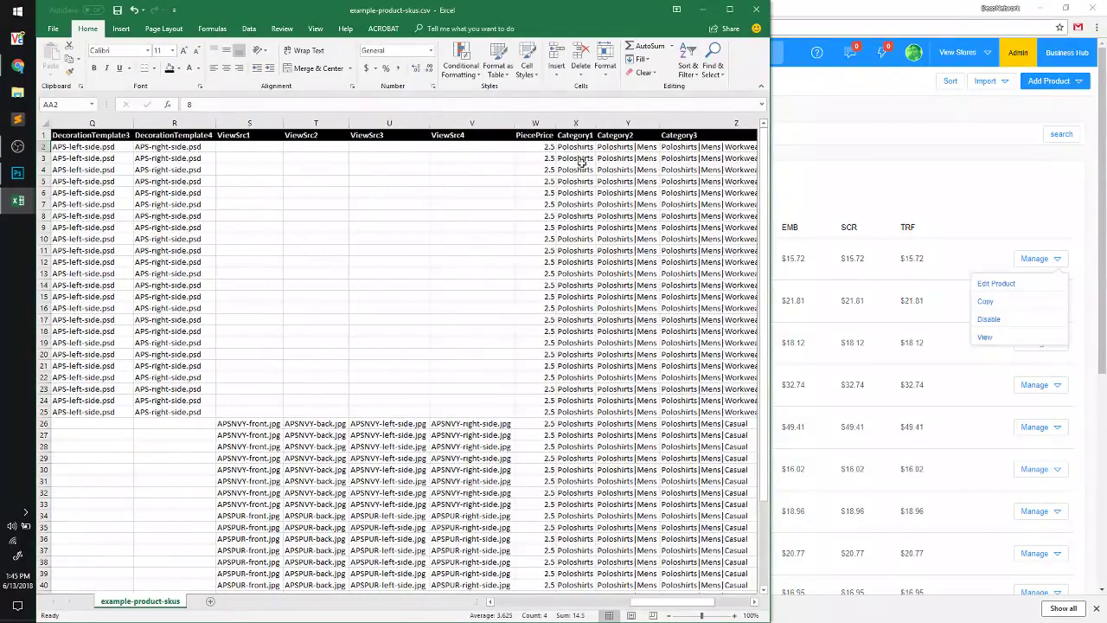
{"action": "left_click", "coordinate": [863, 161]}
{"action": "left_click", "coordinate": [588, 9]}
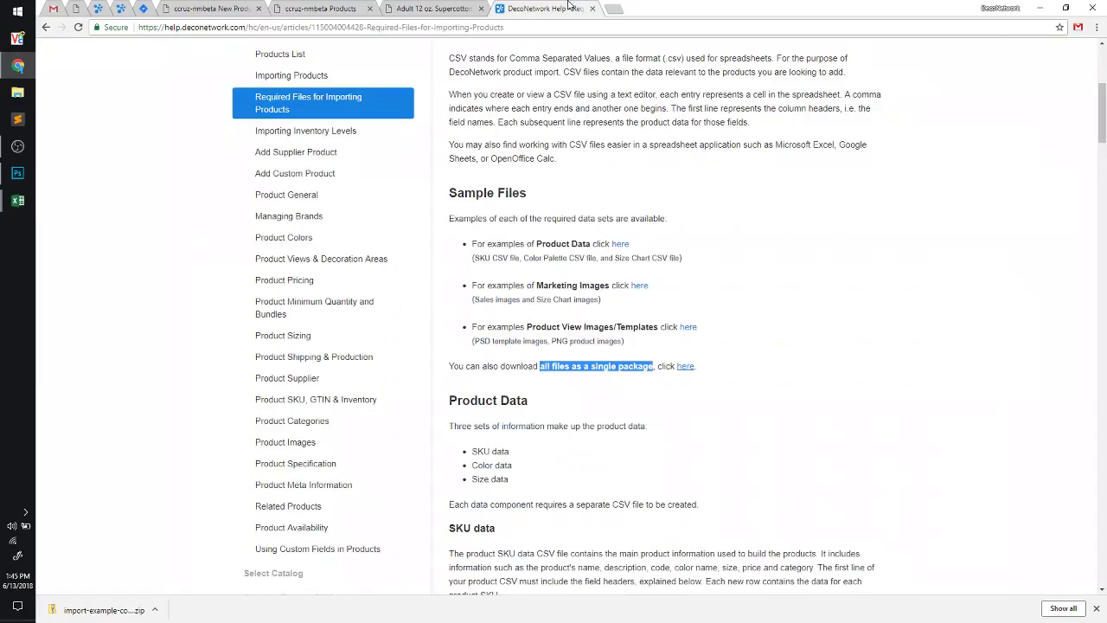
{"action": "left_click", "coordinate": [981, 405]}
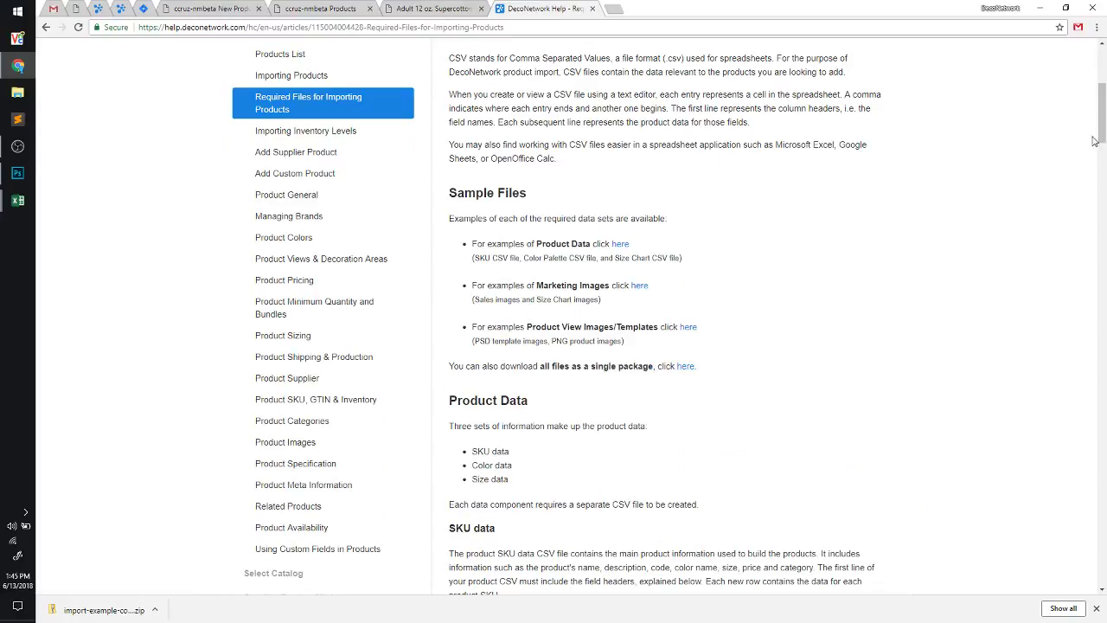
{"action": "left_click_drag", "start_coordinate": [1102, 139], "coordinate": [1103, 254]}
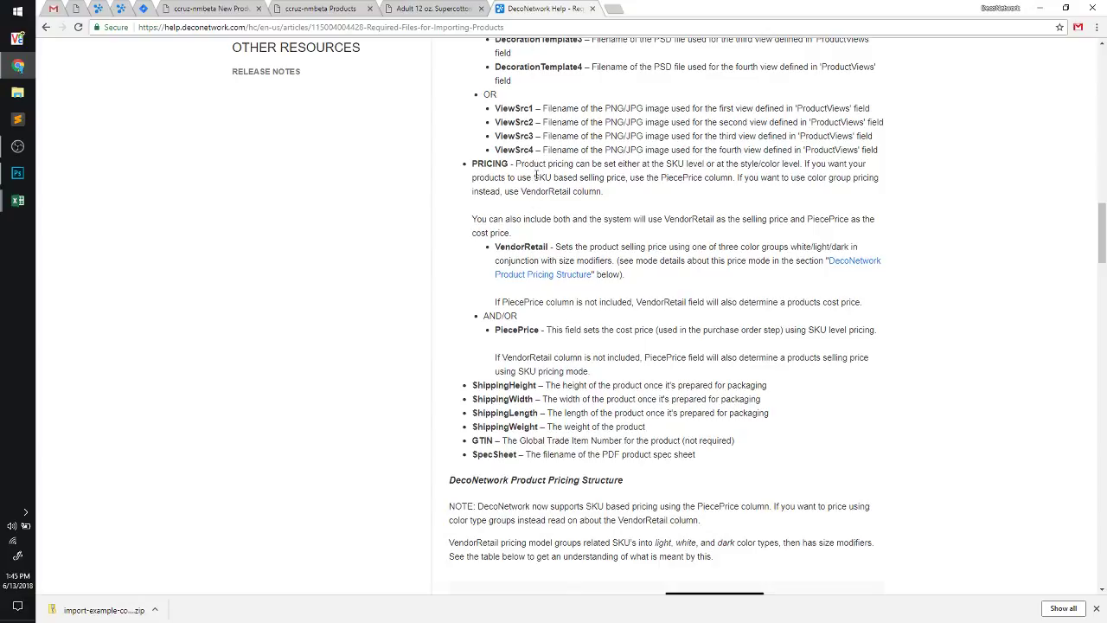
Highlight the SKU based selling price, color group pricing and PiecePrice descriptions in the help article's pricing section
{"action": "left_click_drag", "start_coordinate": [534, 177], "coordinate": [612, 181]}
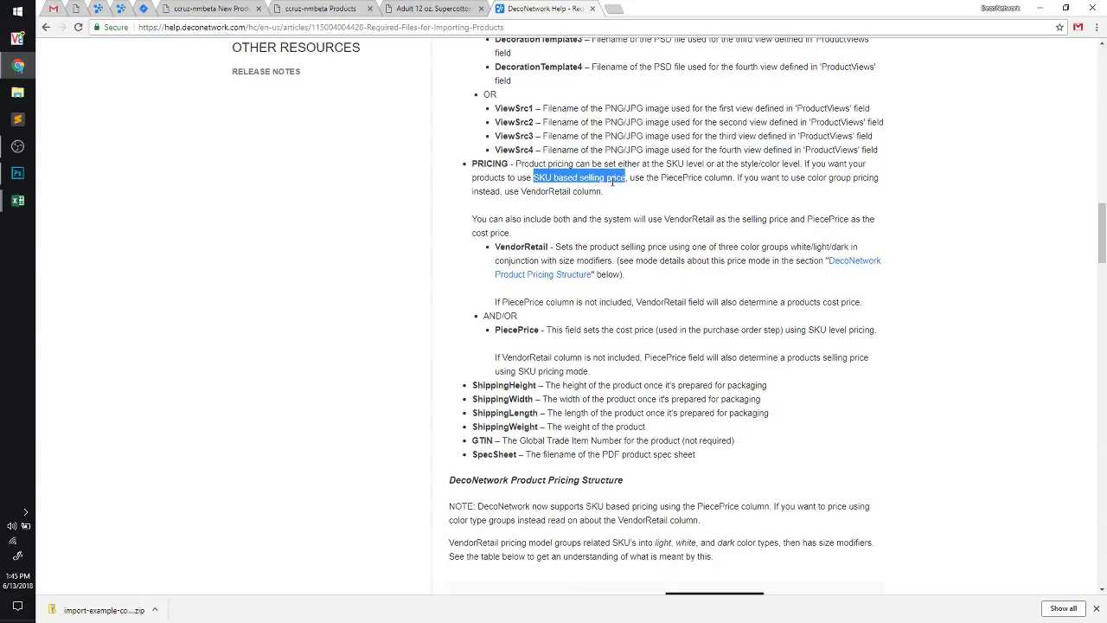
{"action": "left_click_drag", "start_coordinate": [807, 177], "coordinate": [862, 178]}
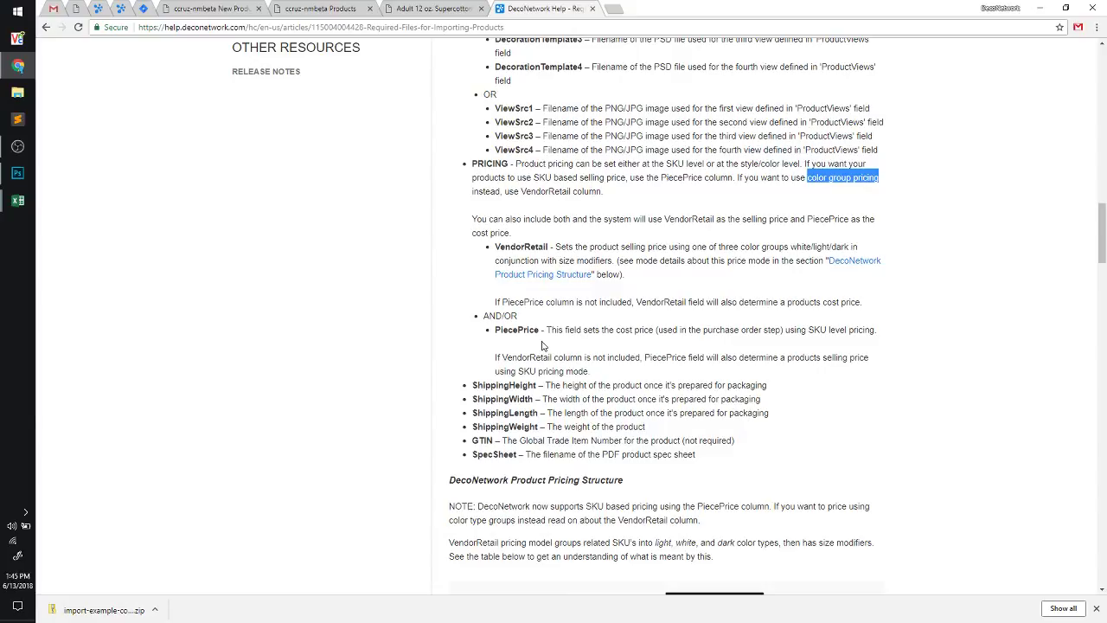
{"action": "double_click", "coordinate": [517, 331]}
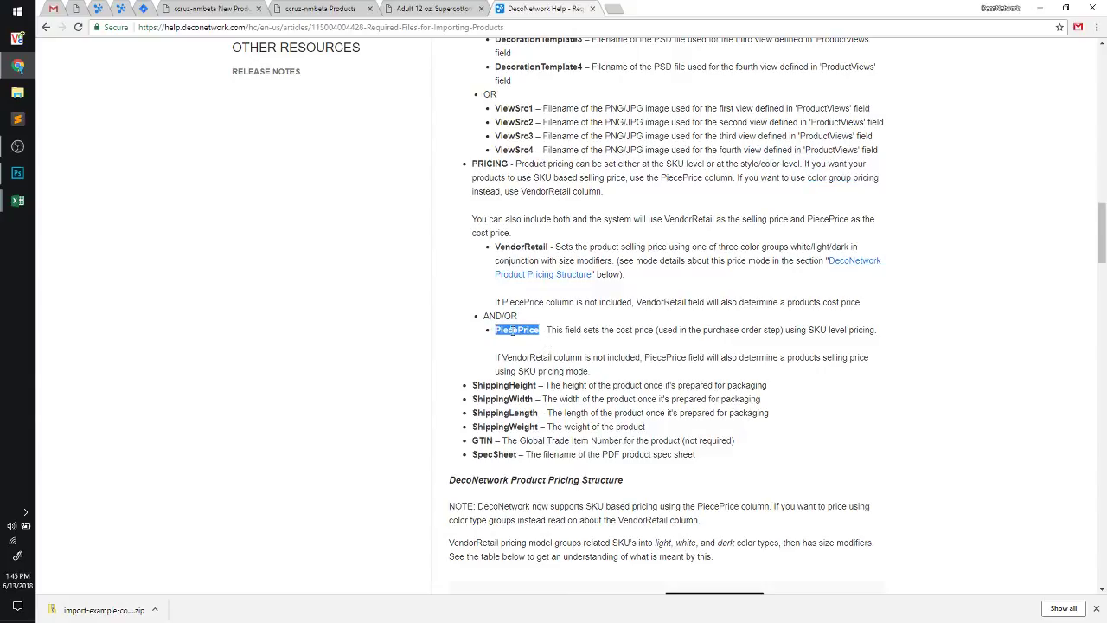
{"action": "left_click_drag", "start_coordinate": [547, 329], "coordinate": [859, 331]}
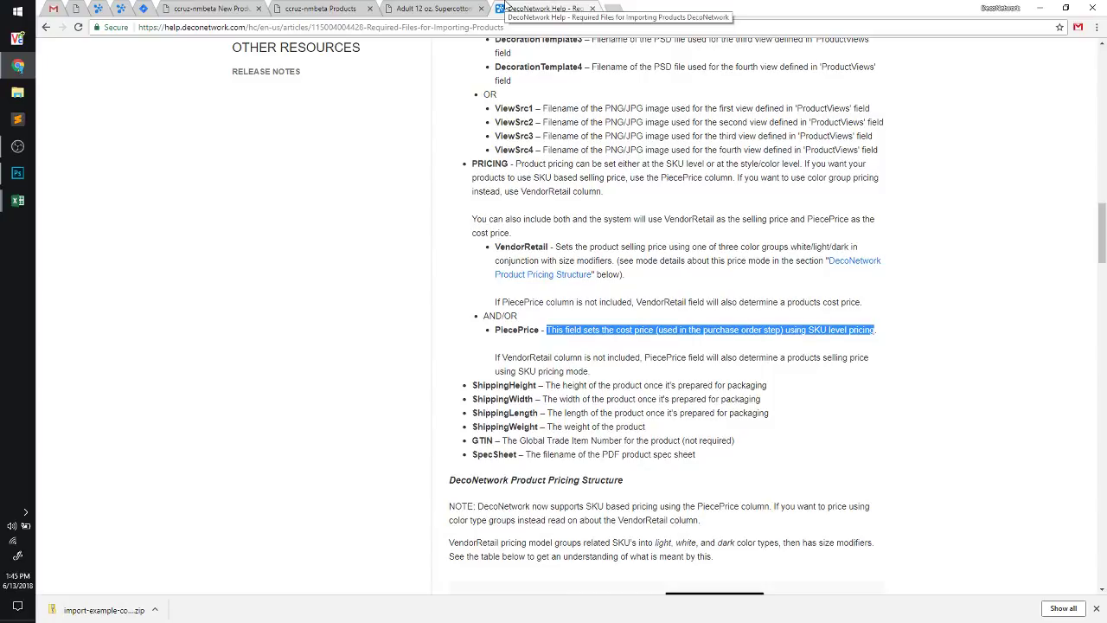
Open product 3931B for editing from the DecoNetwork Products list and show its pricing settings
{"action": "left_click", "coordinate": [303, 8]}
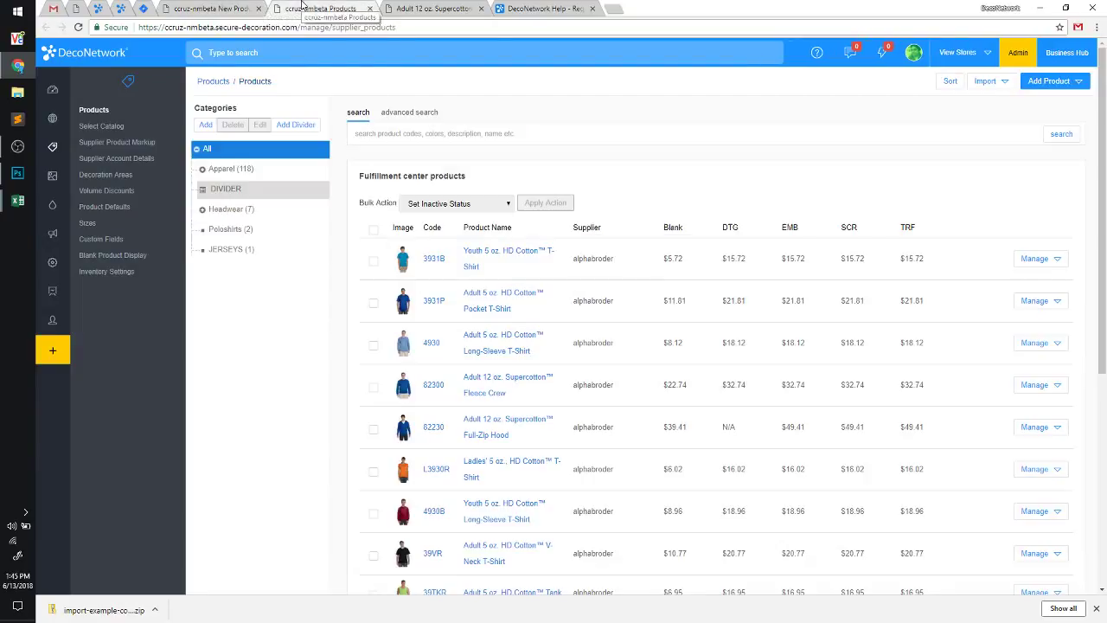
{"action": "left_click", "coordinate": [428, 8]}
{"action": "left_click", "coordinate": [333, 8]}
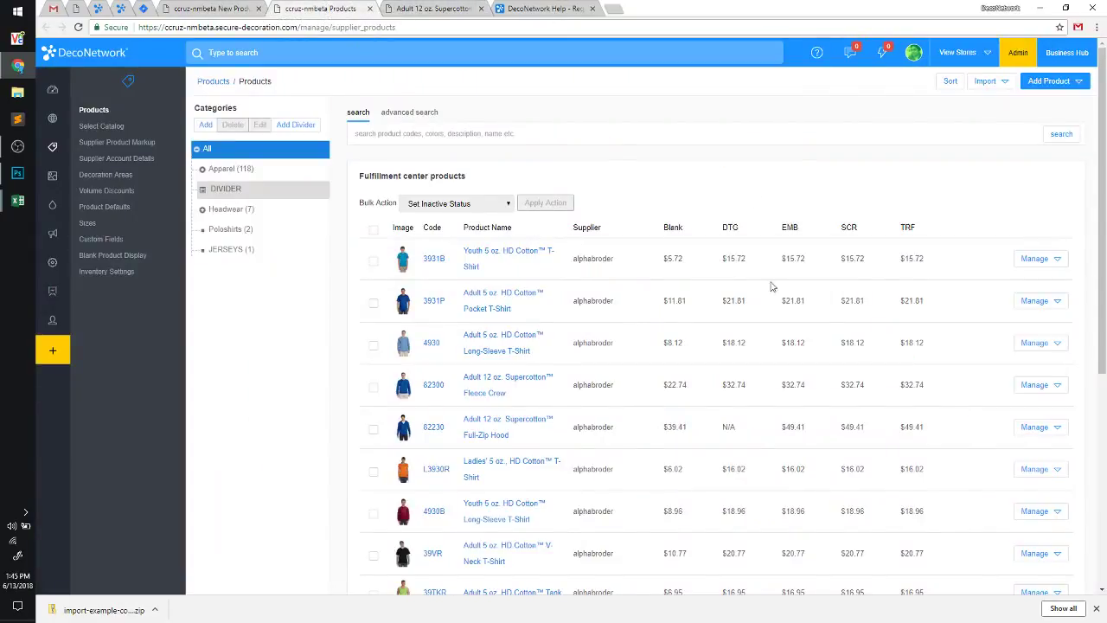
{"action": "left_click", "coordinate": [1031, 258]}
{"action": "left_click", "coordinate": [1004, 286]}
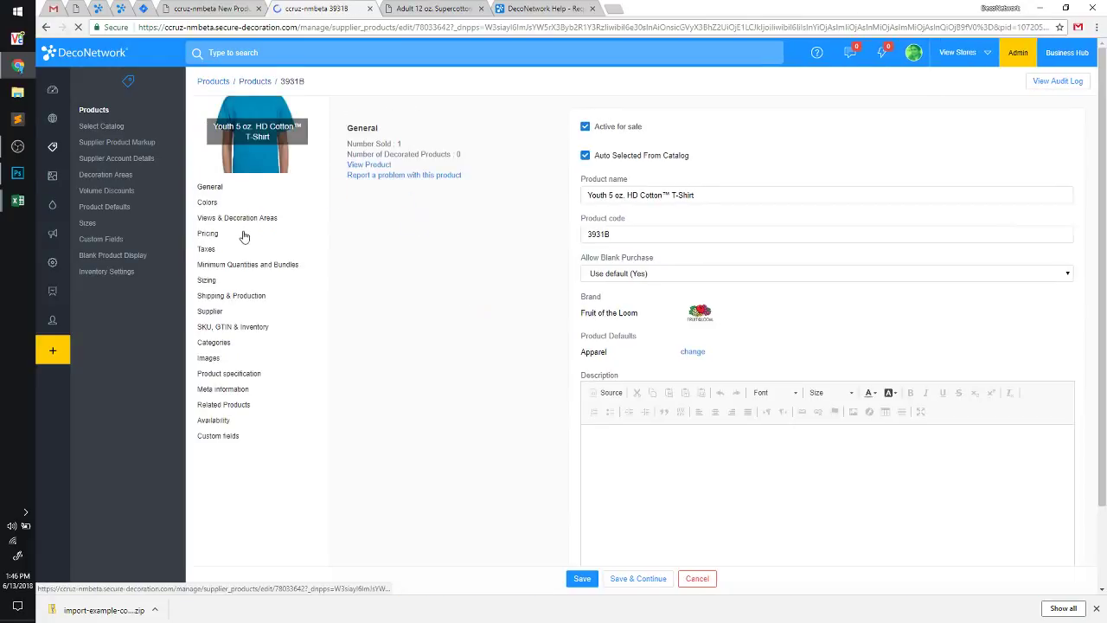
{"action": "left_click", "coordinate": [211, 236]}
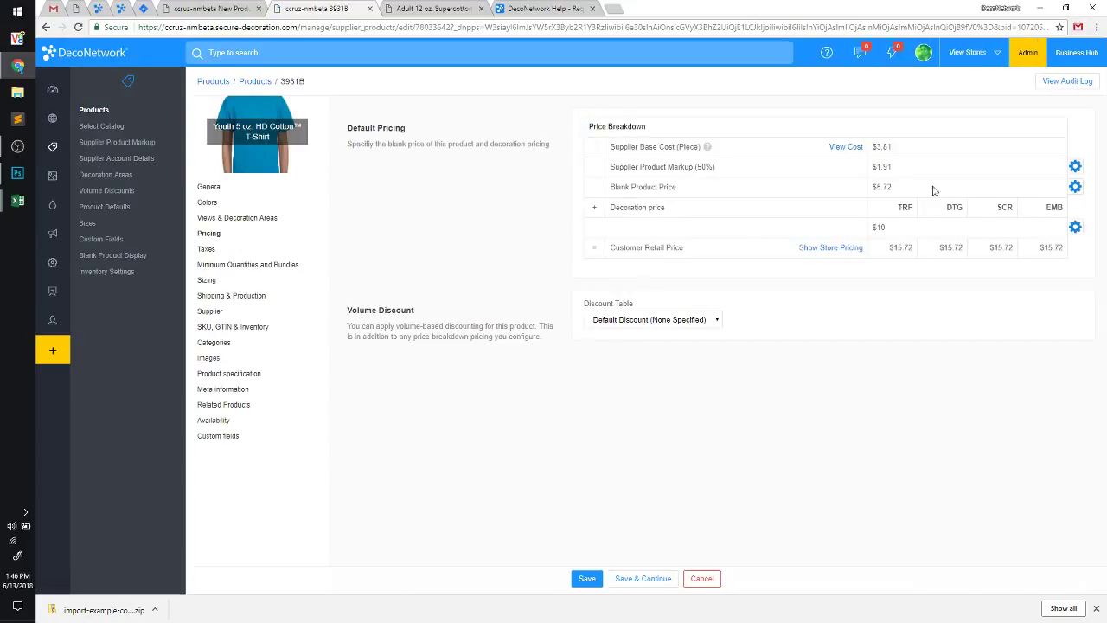
Set the blank product price to use SKU pricing, then review the SKU price grid by color and size without editing it
{"action": "left_click", "coordinate": [1075, 187]}
{"action": "left_click", "coordinate": [960, 235]}
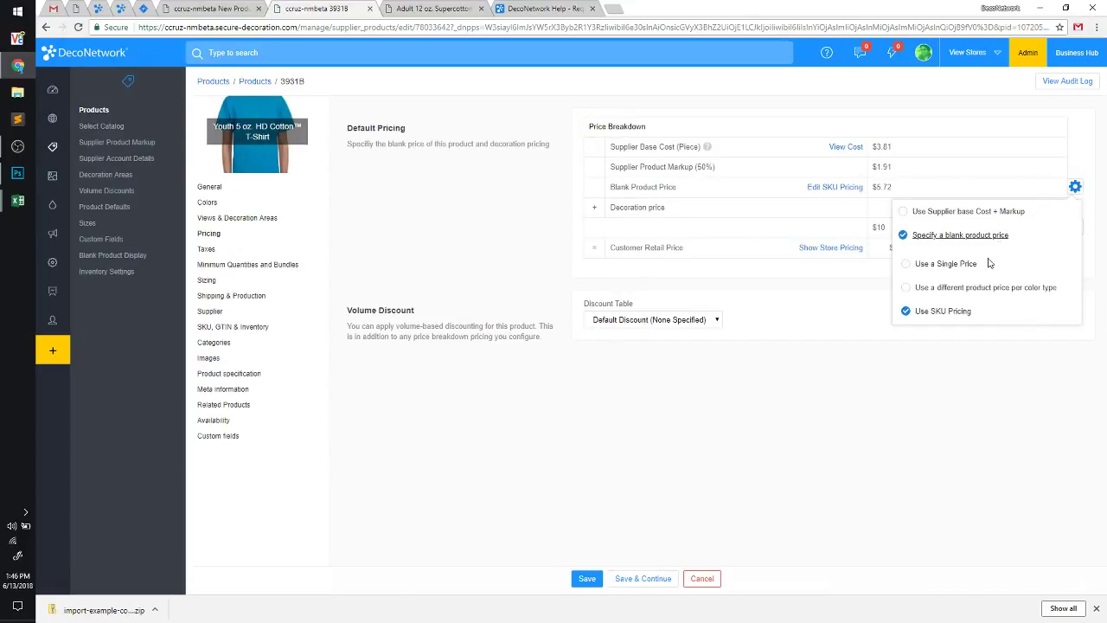
{"action": "left_click", "coordinate": [941, 311]}
{"action": "left_click", "coordinate": [839, 188]}
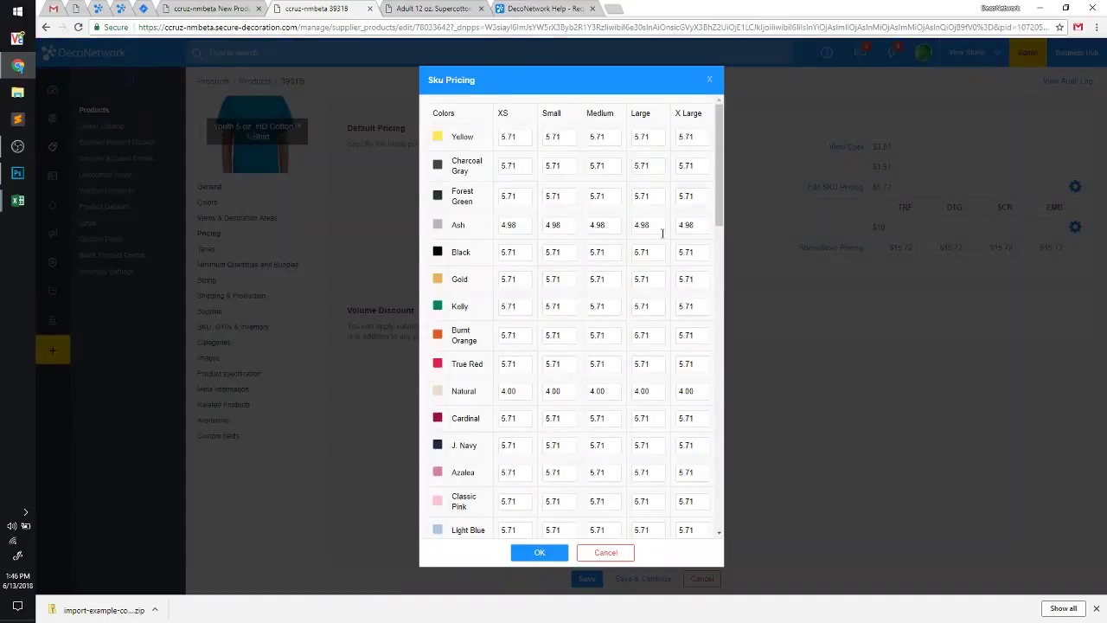
{"action": "left_click_drag", "start_coordinate": [721, 121], "coordinate": [733, 92]}
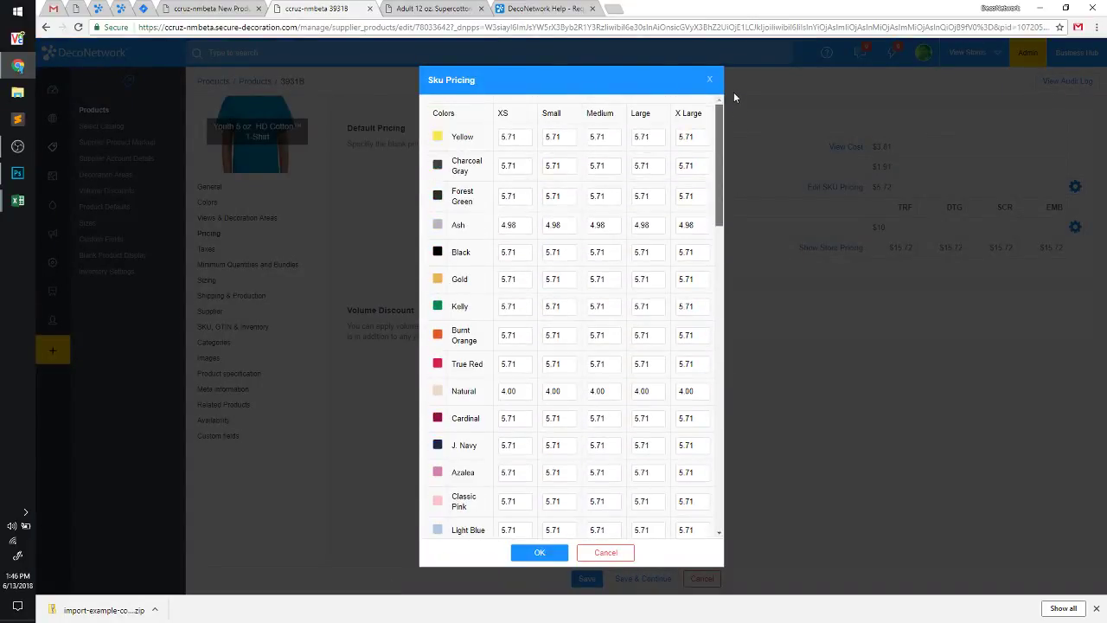
{"action": "left_click_drag", "start_coordinate": [501, 113], "coordinate": [595, 113]}
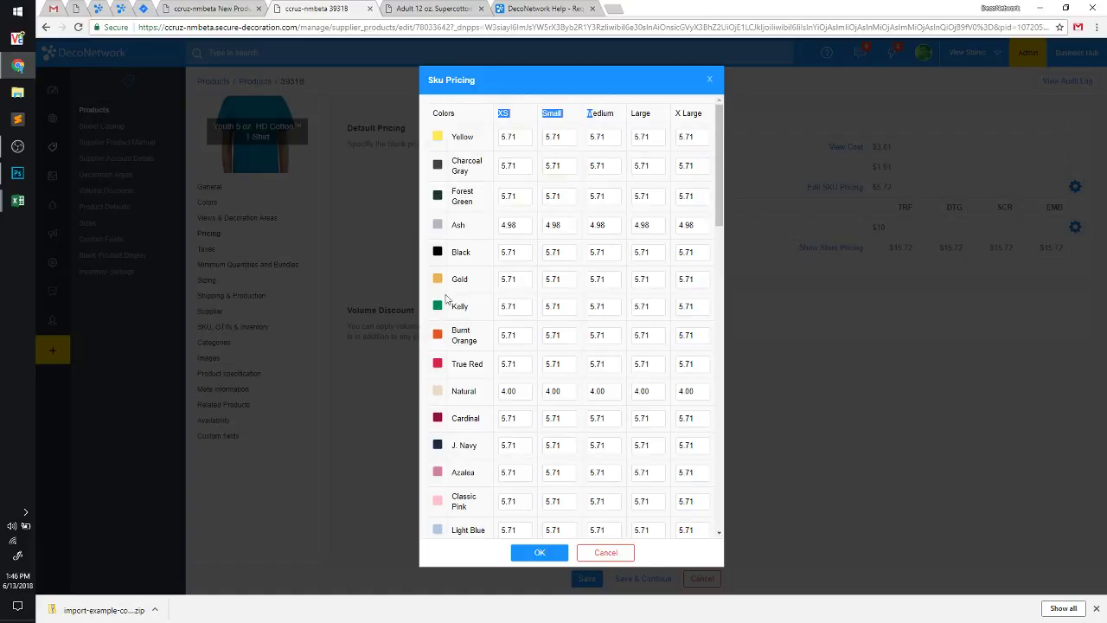
{"action": "left_click", "coordinate": [592, 554]}
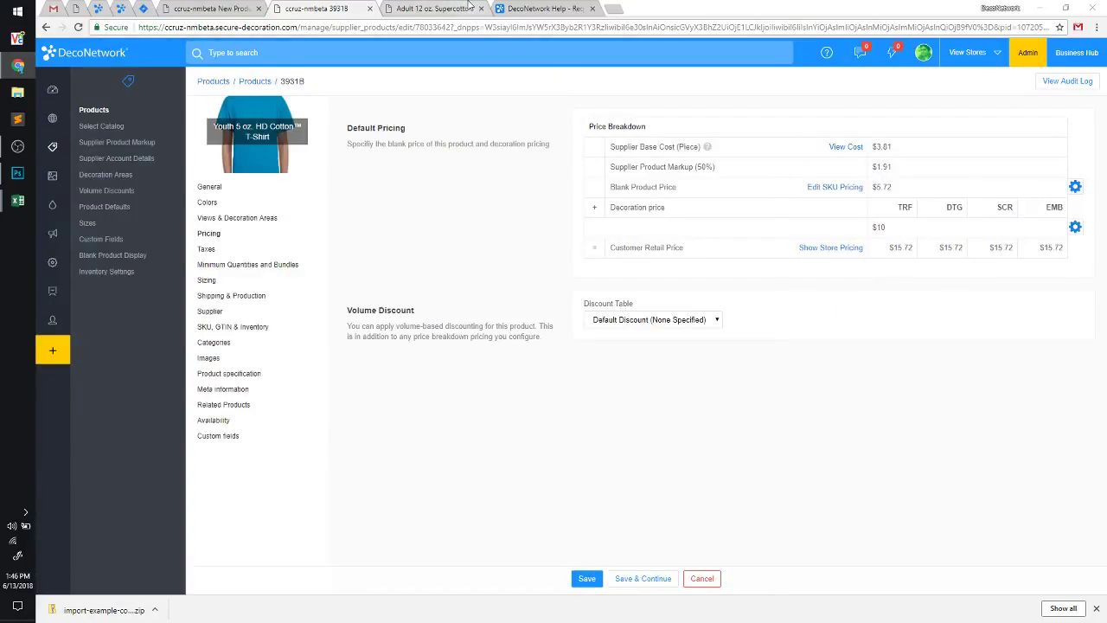
Return to the required files help article and highlight the VendorRetail field name
{"action": "key", "text": "alt+Tab"}
{"action": "key", "text": "alt+Tab"}
{"action": "left_click", "coordinate": [538, 8]}
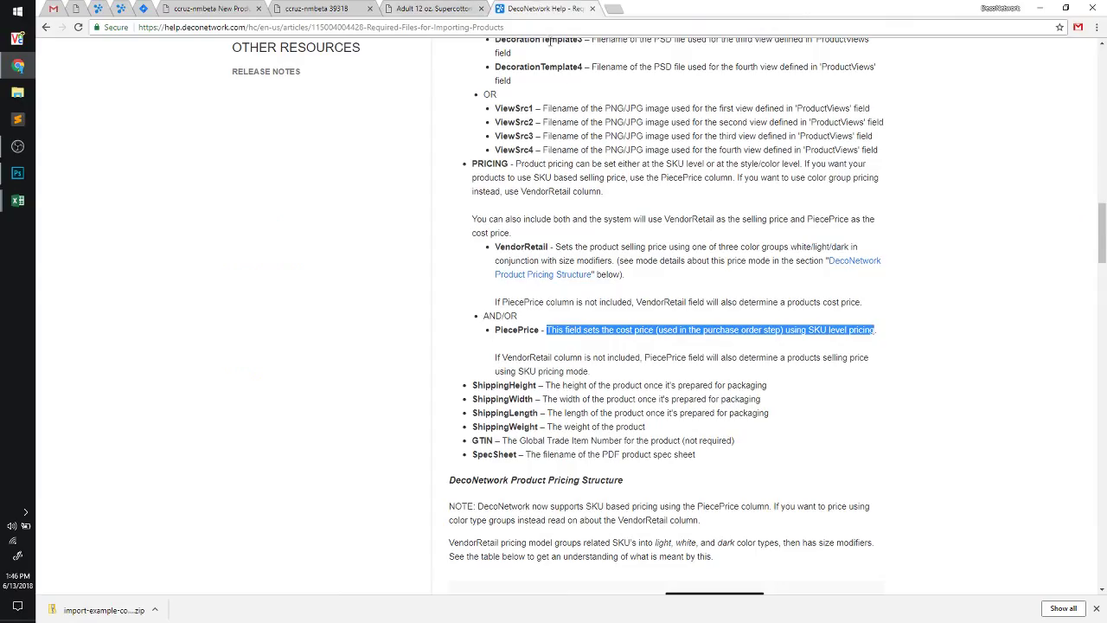
{"action": "left_click", "coordinate": [612, 253]}
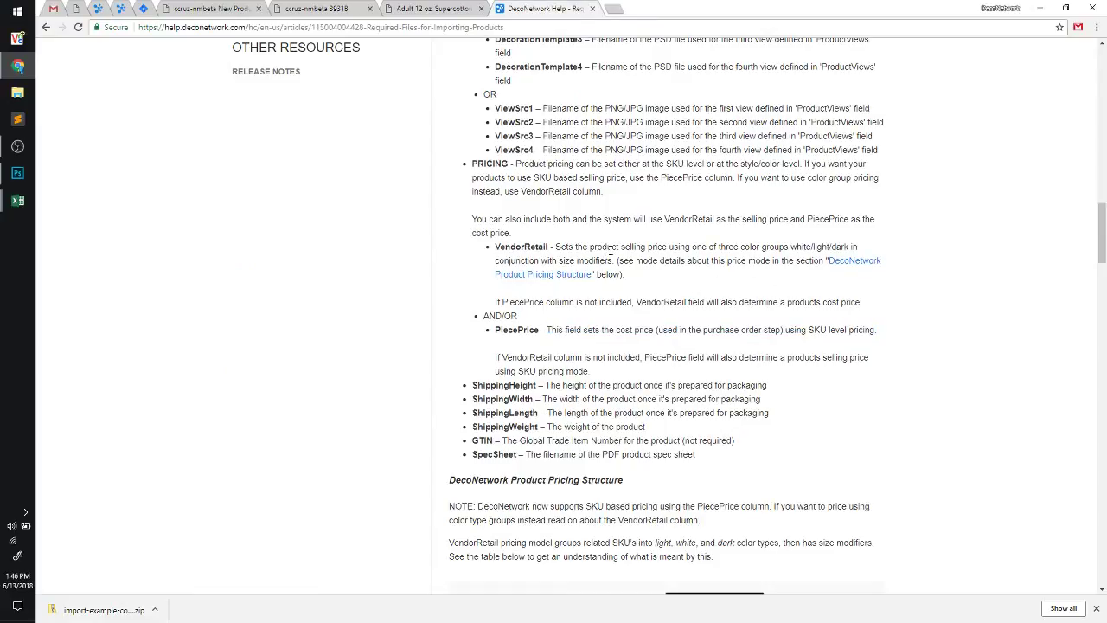
{"action": "double_click", "coordinate": [509, 247]}
{"action": "left_click", "coordinate": [539, 244]}
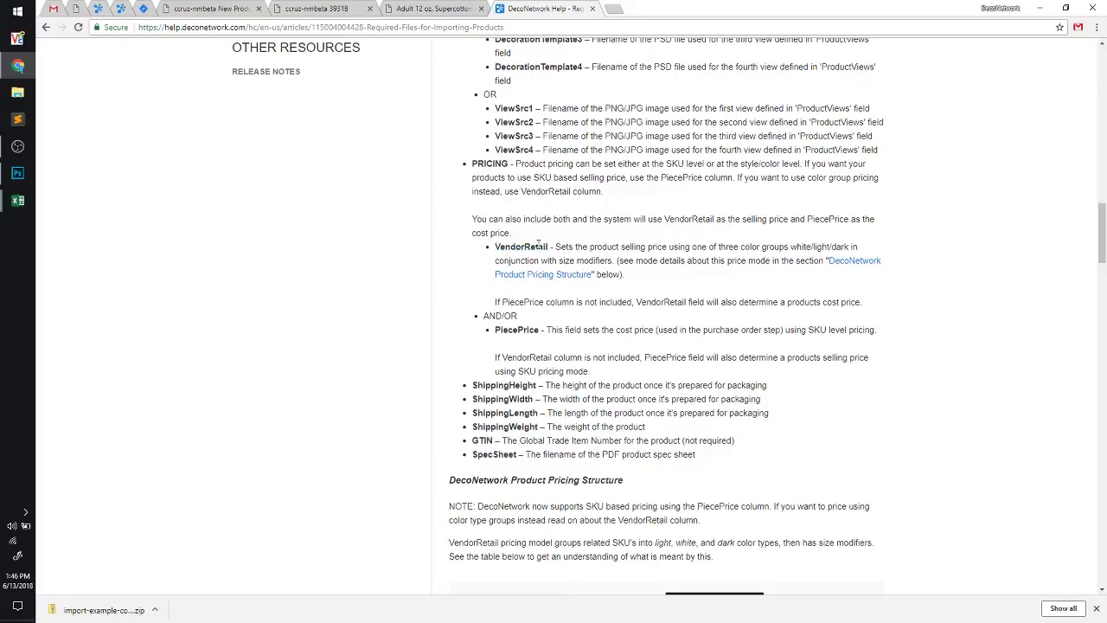
Return to product 3931B's pricing and set the blank product price to use a different product price per color type
{"action": "key", "text": "alt+Tab"}
{"action": "key", "text": "alt+Tab"}
{"action": "left_click", "coordinate": [315, 8]}
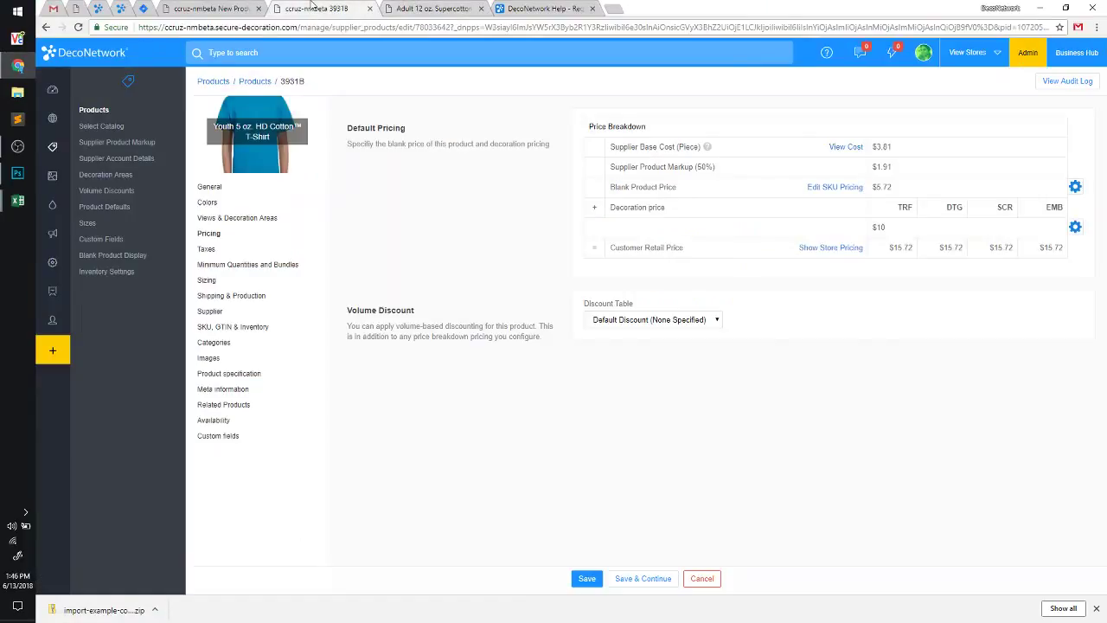
{"action": "left_click", "coordinate": [1073, 188]}
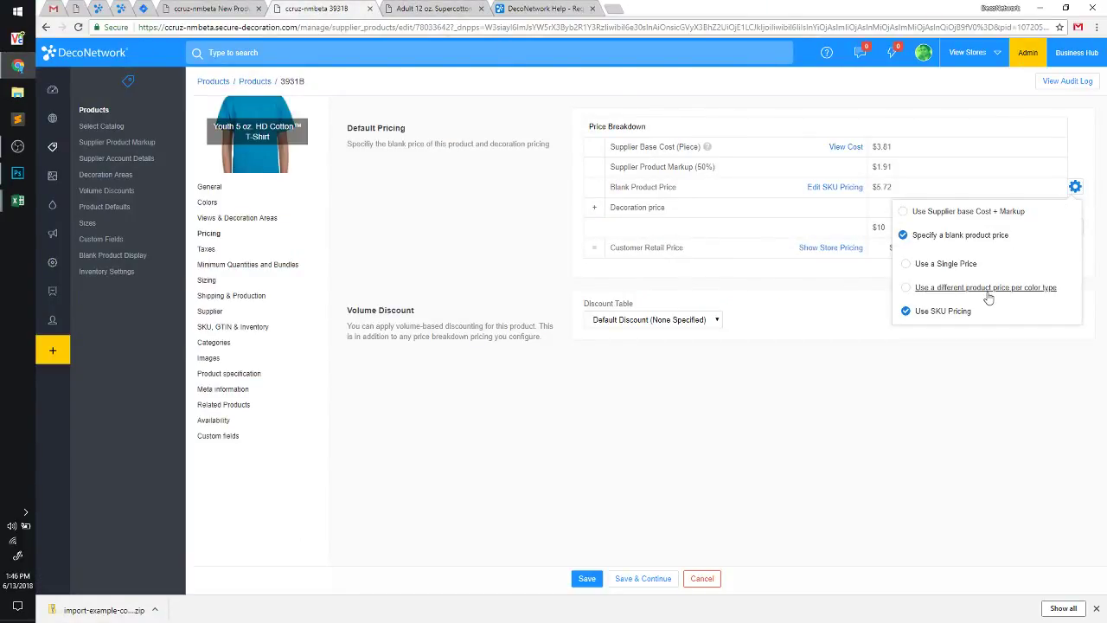
{"action": "left_click", "coordinate": [989, 288]}
{"action": "left_click", "coordinate": [976, 526]}
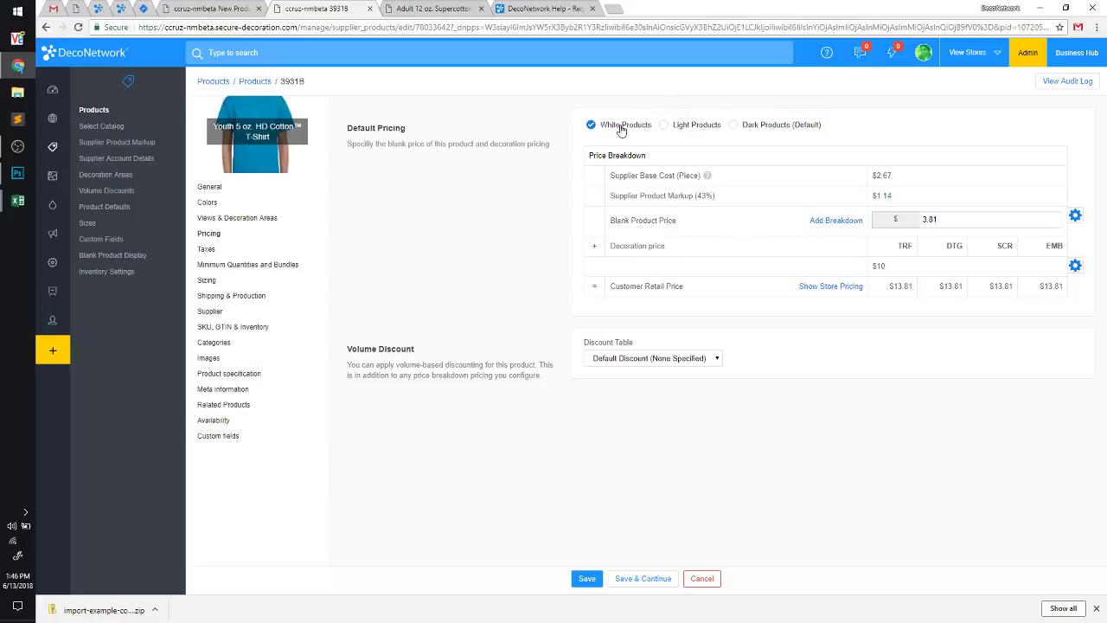
Compare the price breakdowns for Light Products and Dark Products
{"action": "left_click", "coordinate": [685, 127]}
{"action": "left_click", "coordinate": [787, 125]}
{"action": "left_click", "coordinate": [698, 127]}
{"action": "left_click", "coordinate": [761, 130]}
Show product 3931B's sizing settings and point out the White surcharge for the X Large size
{"action": "left_click", "coordinate": [220, 284]}
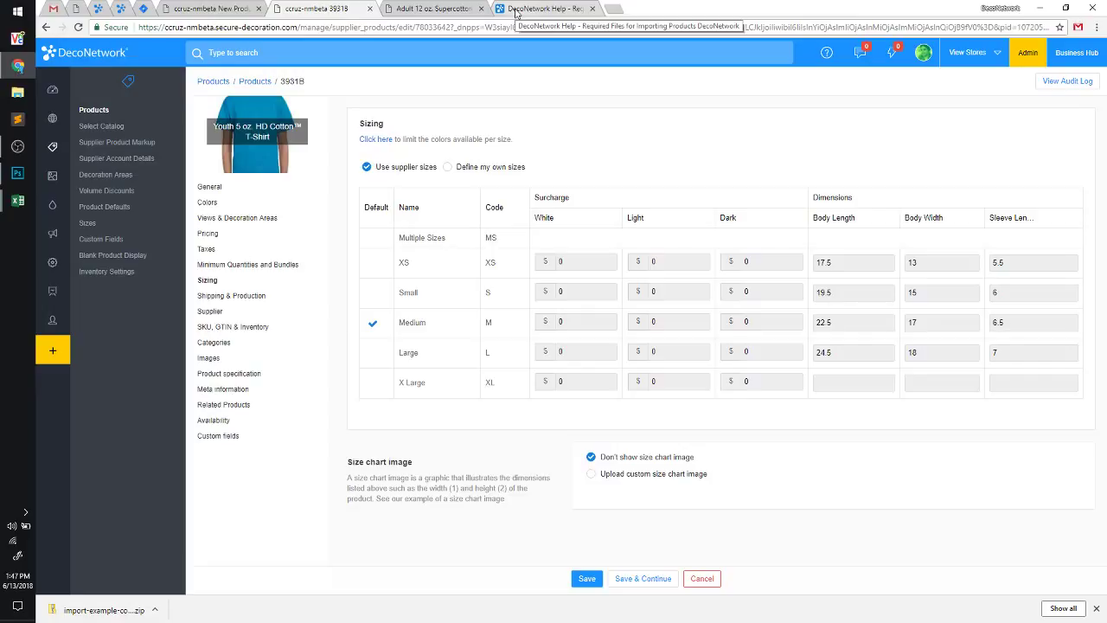
{"action": "double_click", "coordinate": [560, 381]}
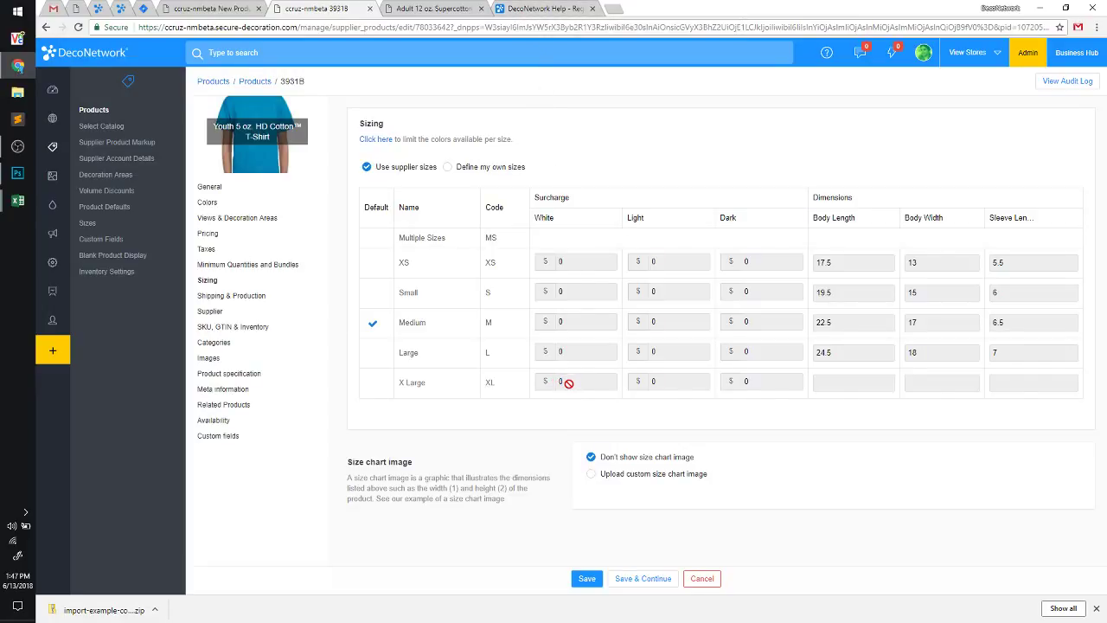
{"action": "double_click", "coordinate": [557, 385]}
Return to the required files help article and highlight the PiecePrice field name
{"action": "left_click", "coordinate": [506, 8]}
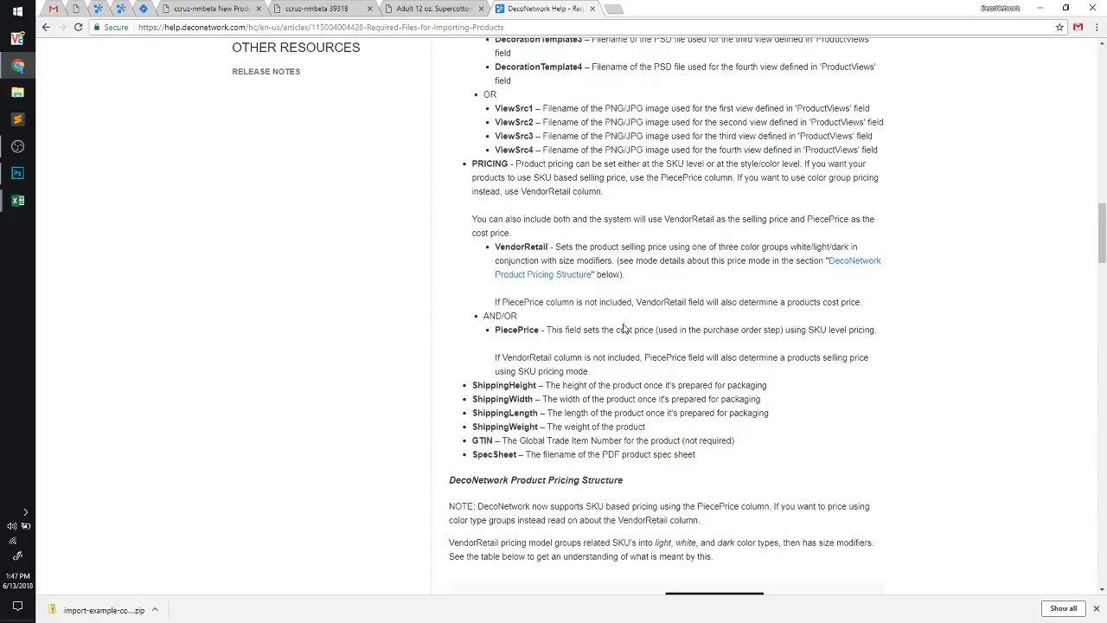
{"action": "double_click", "coordinate": [522, 330]}
{"action": "left_click", "coordinate": [520, 330]}
{"action": "double_click", "coordinate": [505, 329]}
{"action": "left_click", "coordinate": [650, 284]}
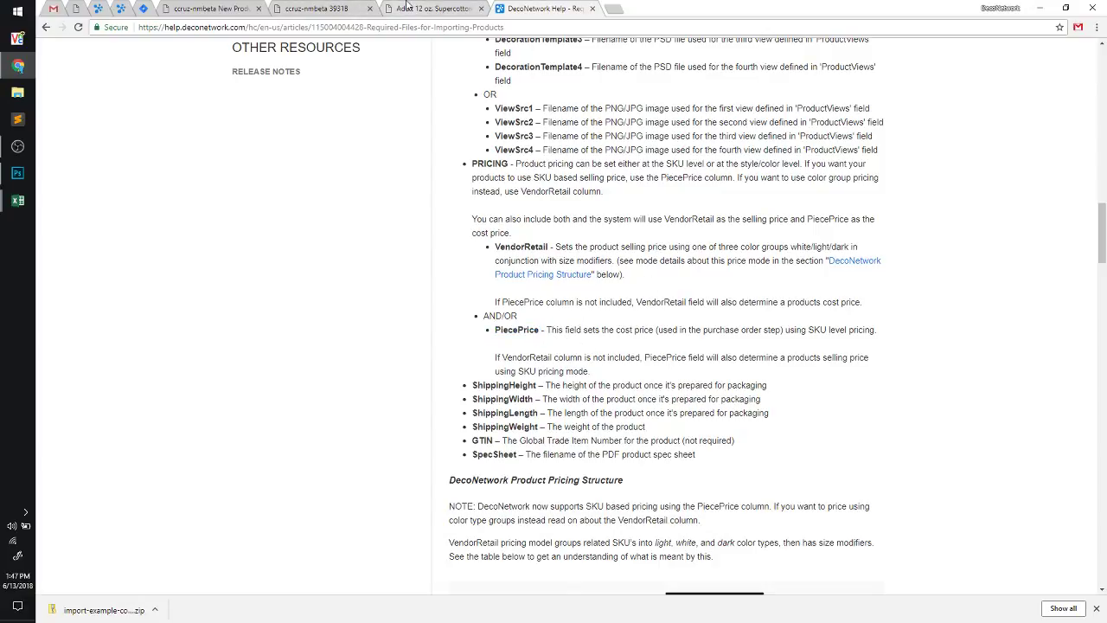
{"action": "scroll", "coordinate": [456, 141], "scroll_direction": "up", "scroll_amount": 3}
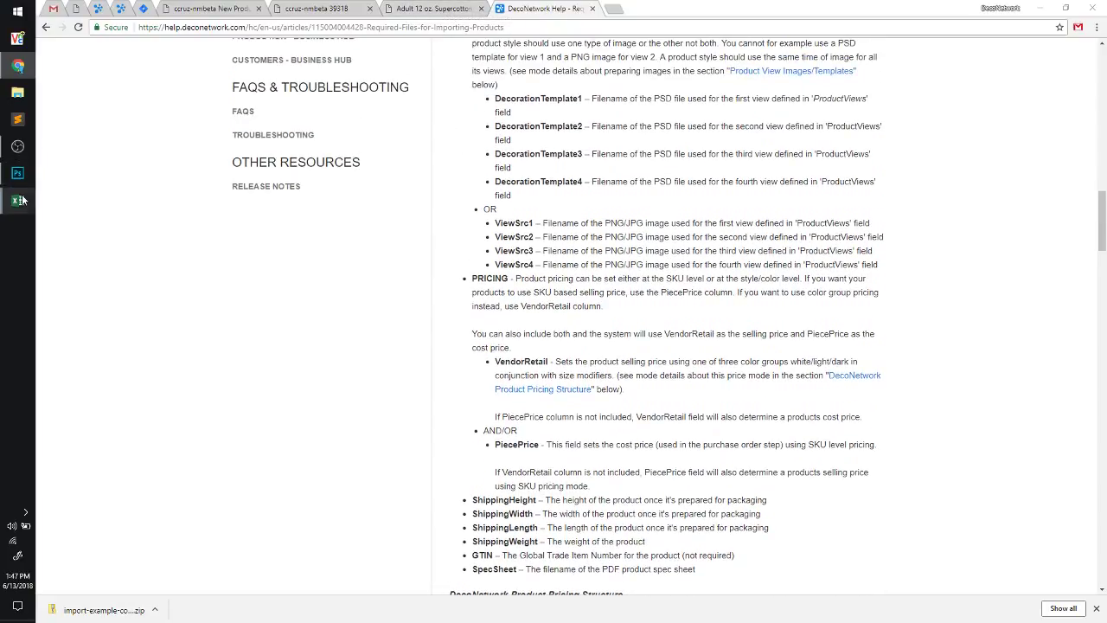
Switch to the example-product-skus.csv spreadsheet in Excel, widen its window and show the Brand through ProductViews columns
{"action": "mouse_move", "coordinate": [22, 200]}
{"action": "left_click", "coordinate": [95, 73]}
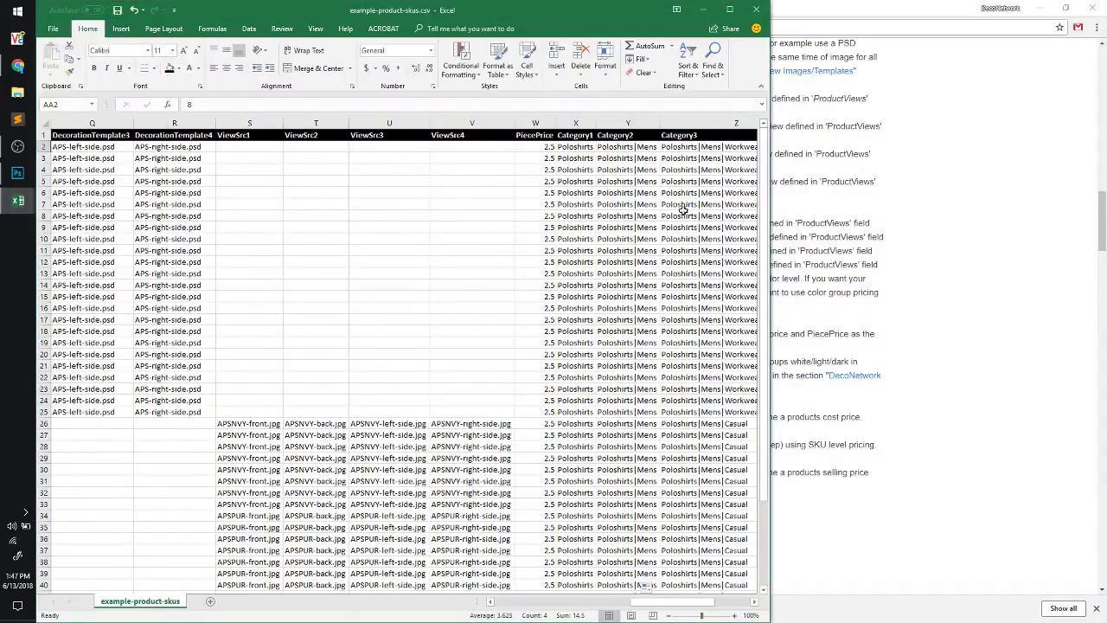
{"action": "left_click_drag", "start_coordinate": [769, 363], "coordinate": [1036, 415]}
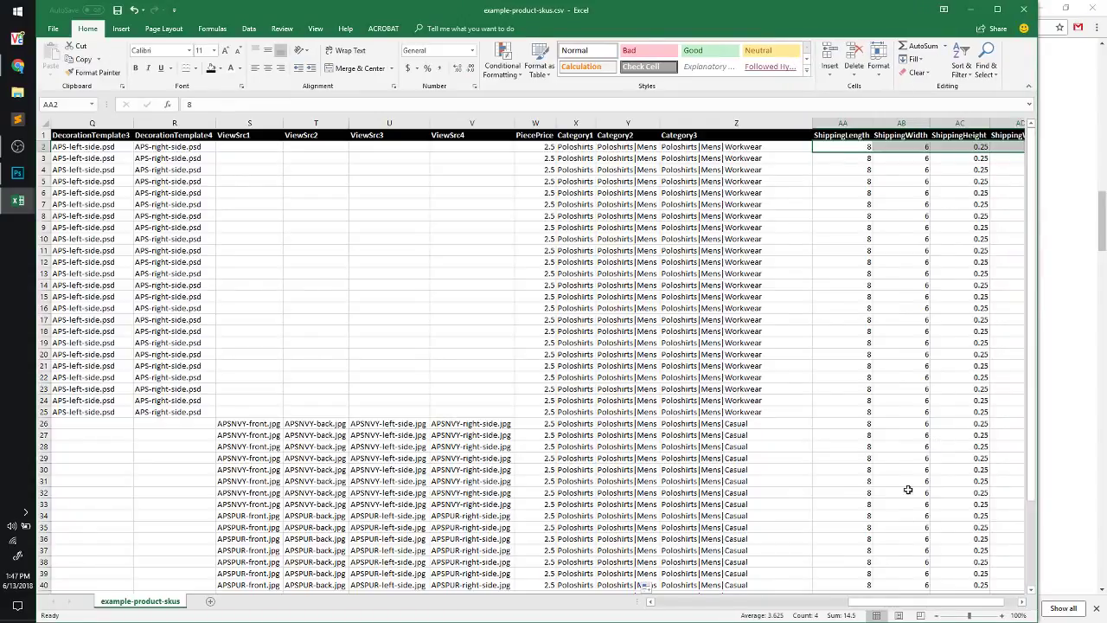
{"action": "left_click_drag", "start_coordinate": [920, 602], "coordinate": [740, 605]}
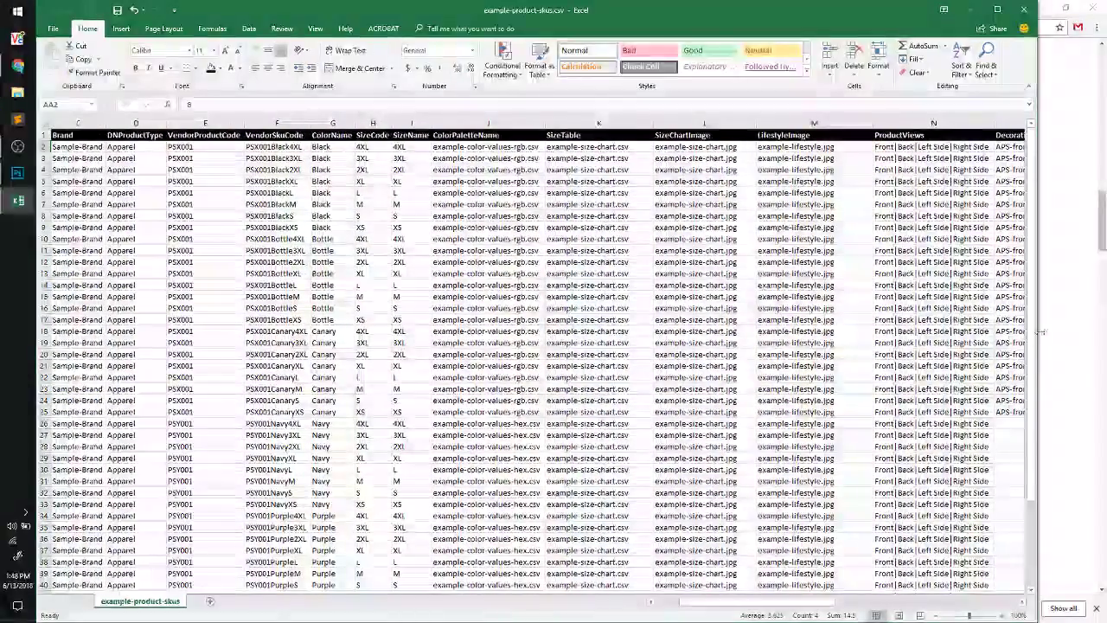
Compare the help article's SKU column heading descriptions in Chrome with the spreadsheet's ColorPaletteName column in Excel
{"action": "left_click", "coordinate": [1073, 322]}
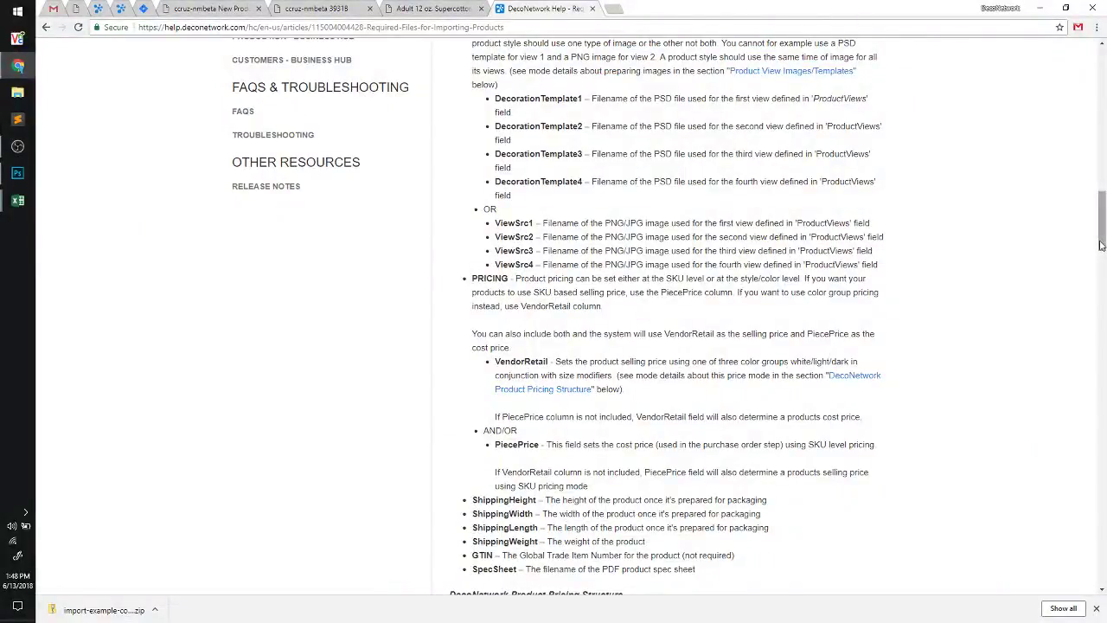
{"action": "left_click_drag", "start_coordinate": [1100, 244], "coordinate": [1094, 191]}
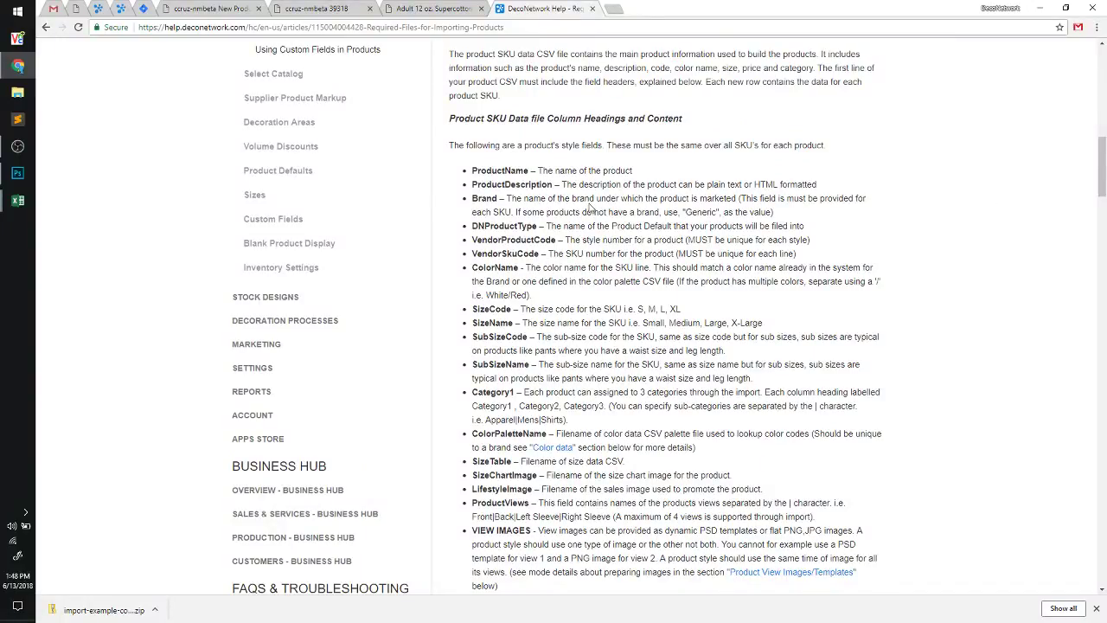
{"action": "key", "text": "alt+Tab"}
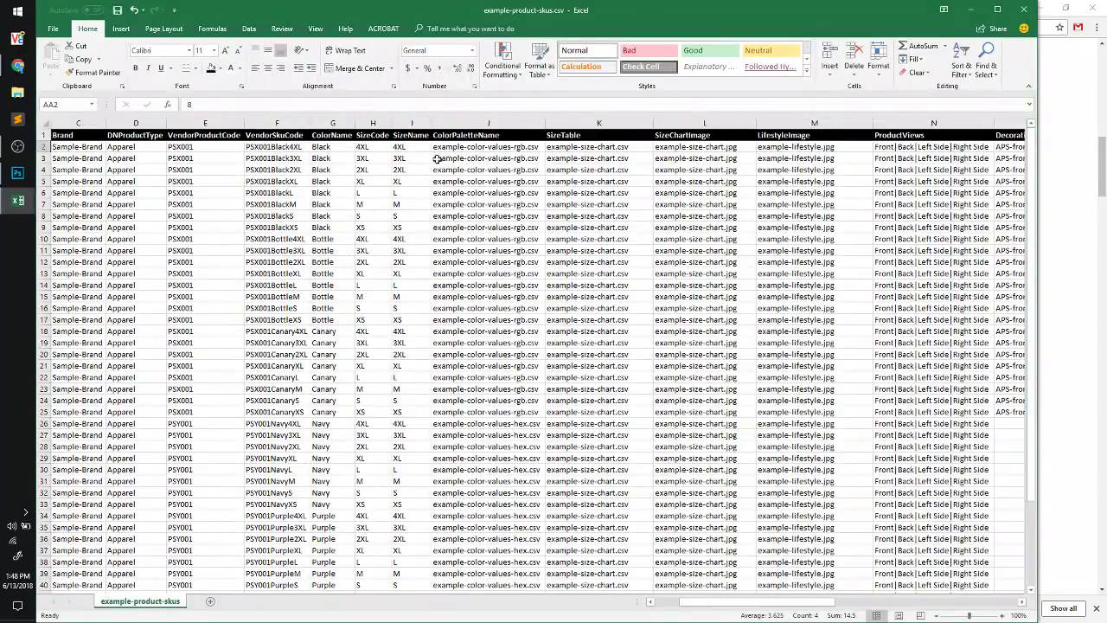
{"action": "key", "text": "alt+Tab"}
{"action": "key", "text": "alt+Tab"}
{"action": "left_click", "coordinate": [432, 145]}
{"action": "key", "text": "alt+Tab"}
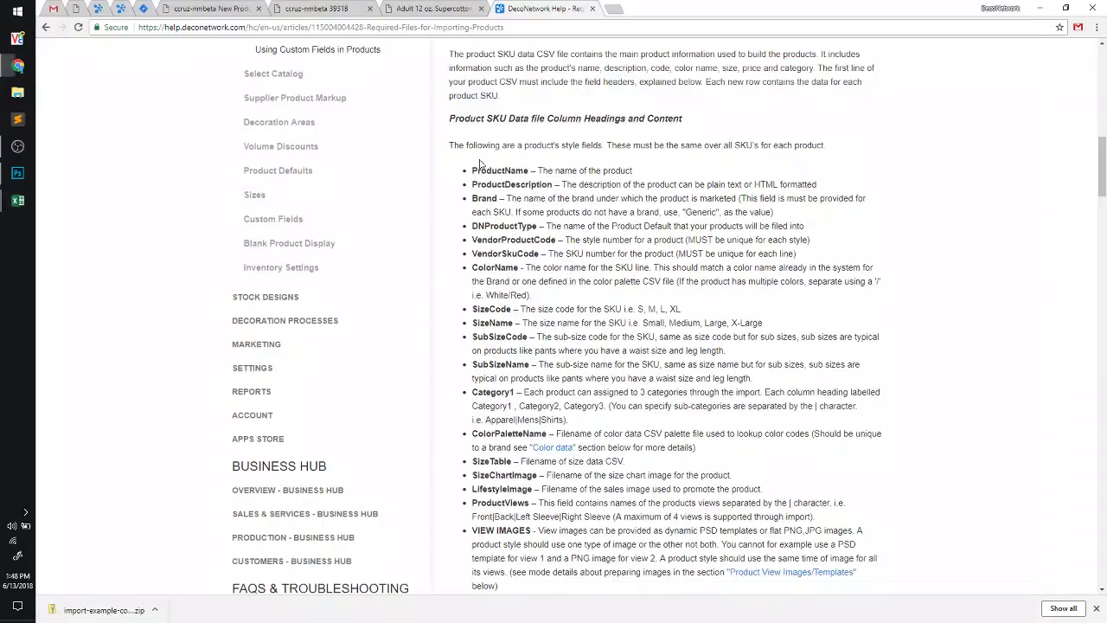
Highlight the ColorPaletteName description in the help article and follow its link to the Color data section
{"action": "scroll", "coordinate": [514, 355], "scroll_direction": "down", "scroll_amount": 1}
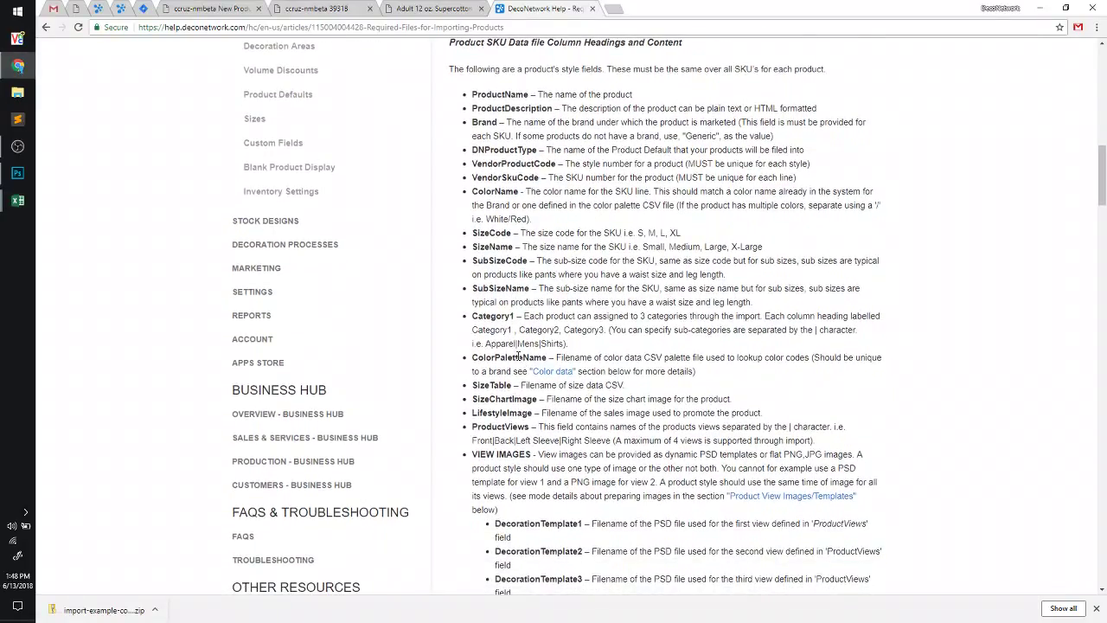
{"action": "double_click", "coordinate": [518, 357]}
{"action": "left_click_drag", "start_coordinate": [520, 357], "coordinate": [705, 377]}
{"action": "left_click", "coordinate": [592, 358]}
{"action": "double_click", "coordinate": [536, 358]}
{"action": "left_click_drag", "start_coordinate": [536, 357], "coordinate": [587, 370]}
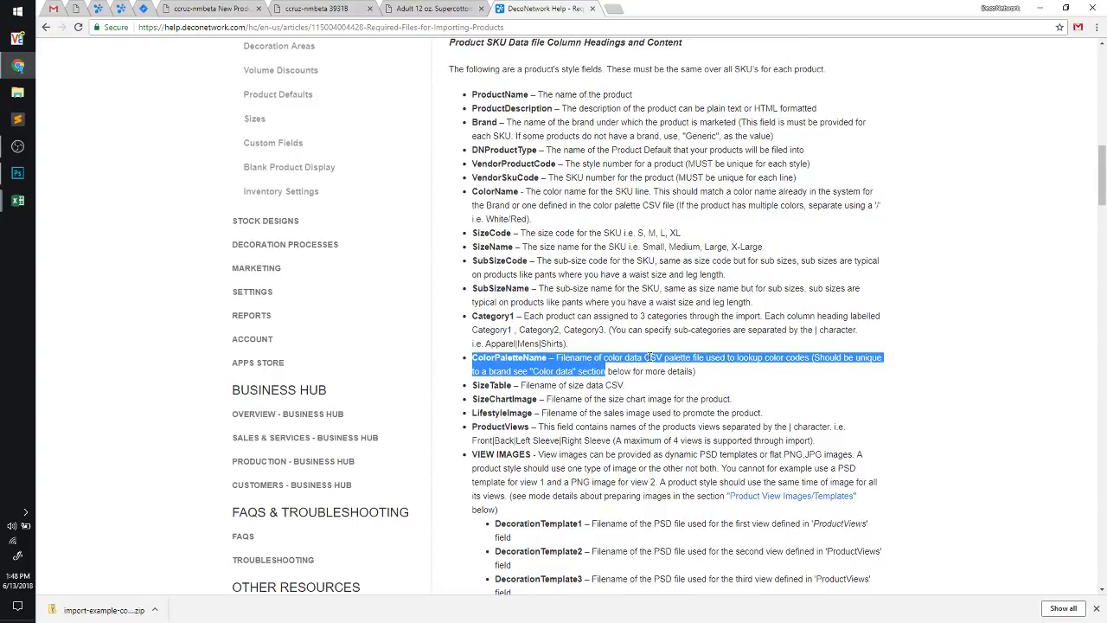
{"action": "left_click", "coordinate": [559, 357]}
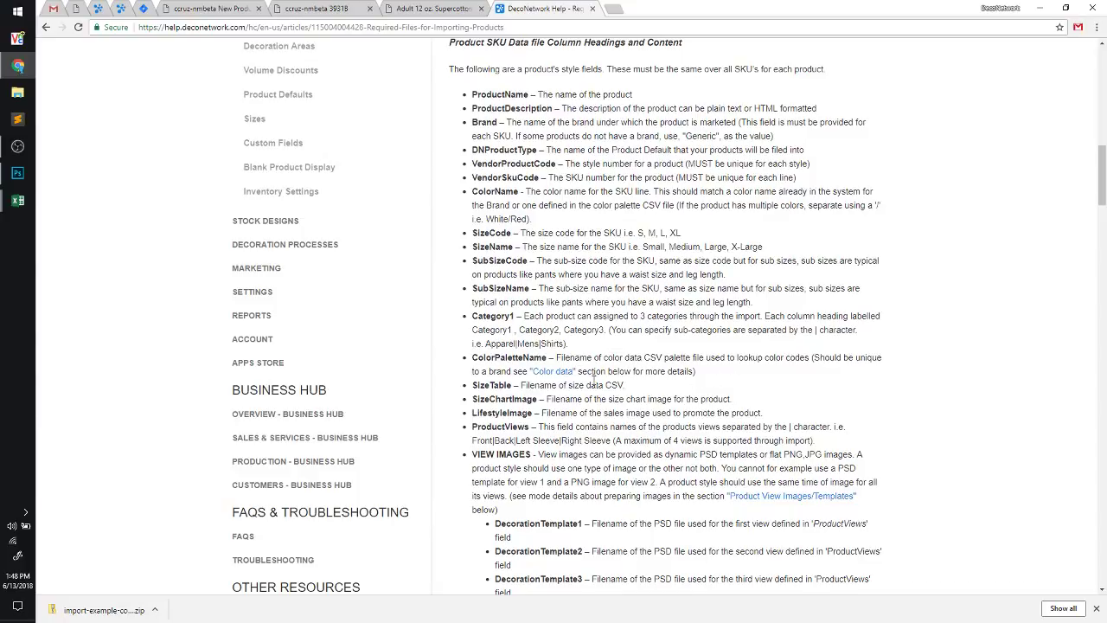
{"action": "left_click", "coordinate": [554, 373]}
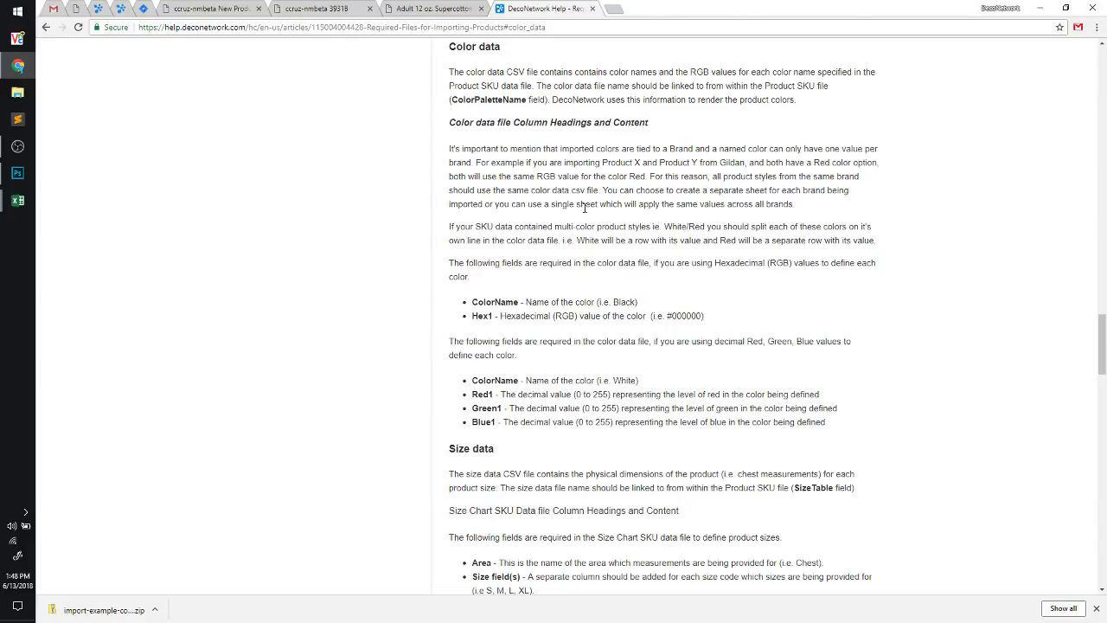
Return from the Color data section to the Product SKU column headings list in the help article
{"action": "scroll", "coordinate": [588, 212], "scroll_direction": "up", "scroll_amount": 5}
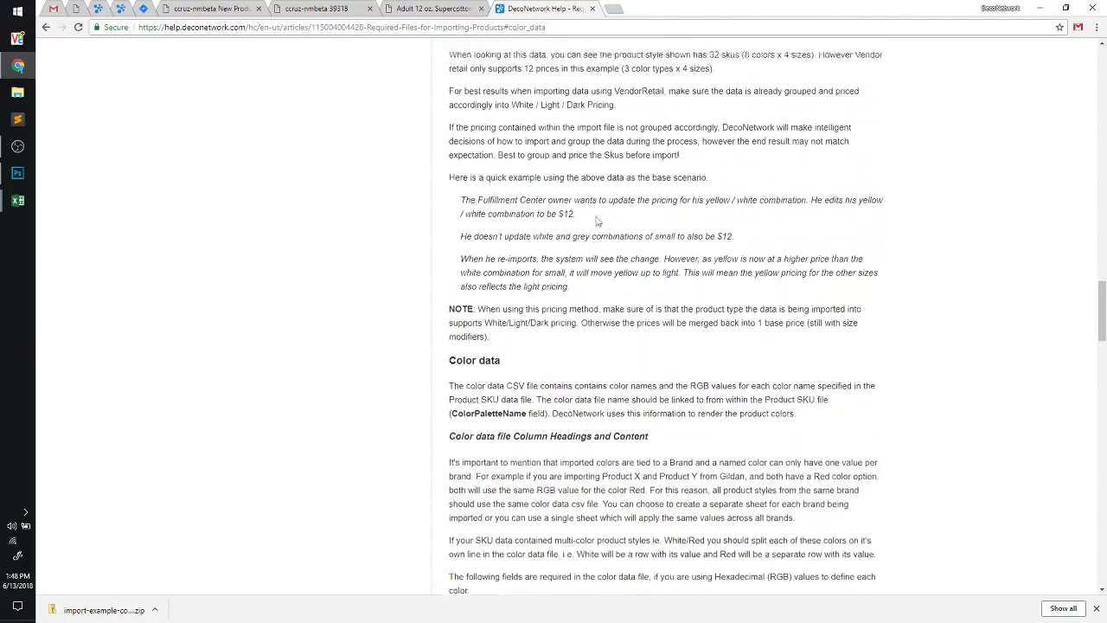
{"action": "scroll", "coordinate": [596, 222], "scroll_direction": "up", "scroll_amount": 3}
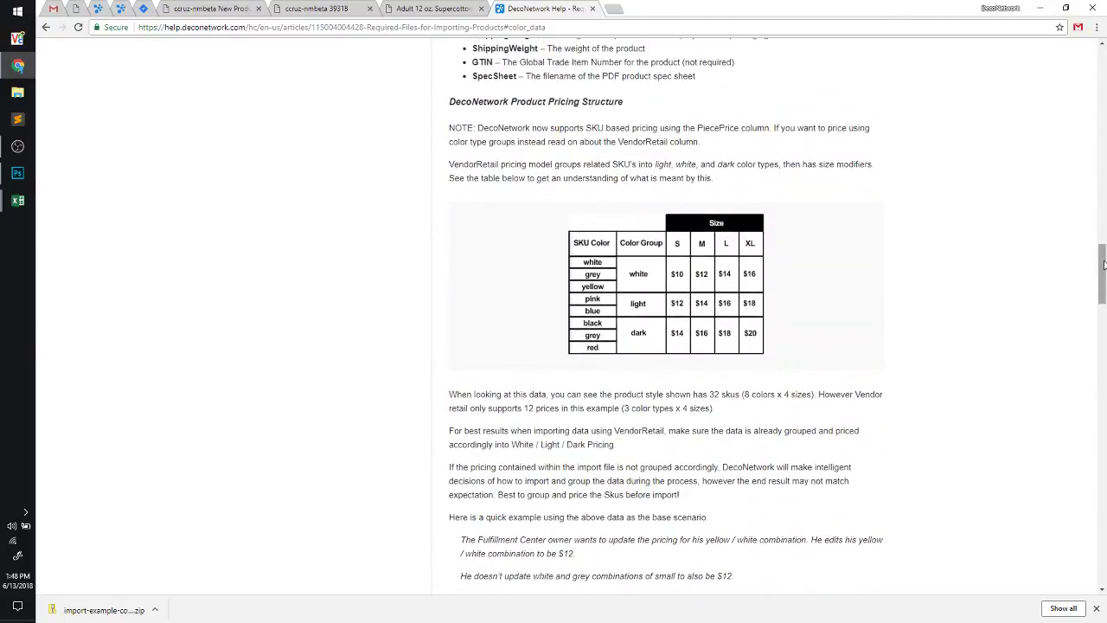
{"action": "left_click_drag", "start_coordinate": [1103, 261], "coordinate": [1103, 161]}
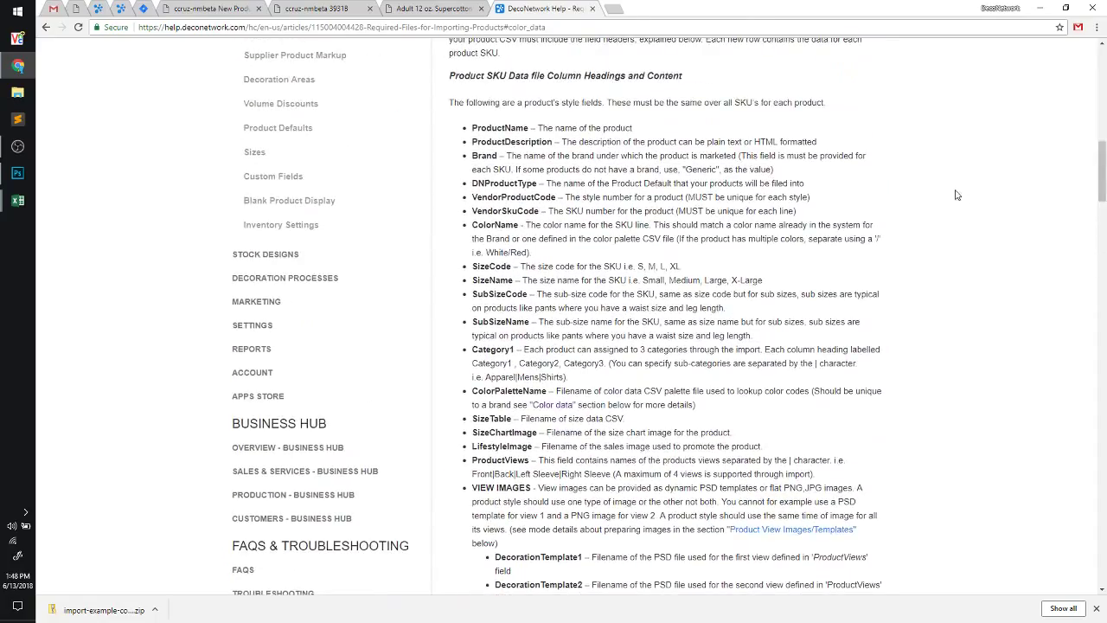
{"action": "key", "text": "alt+Tab"}
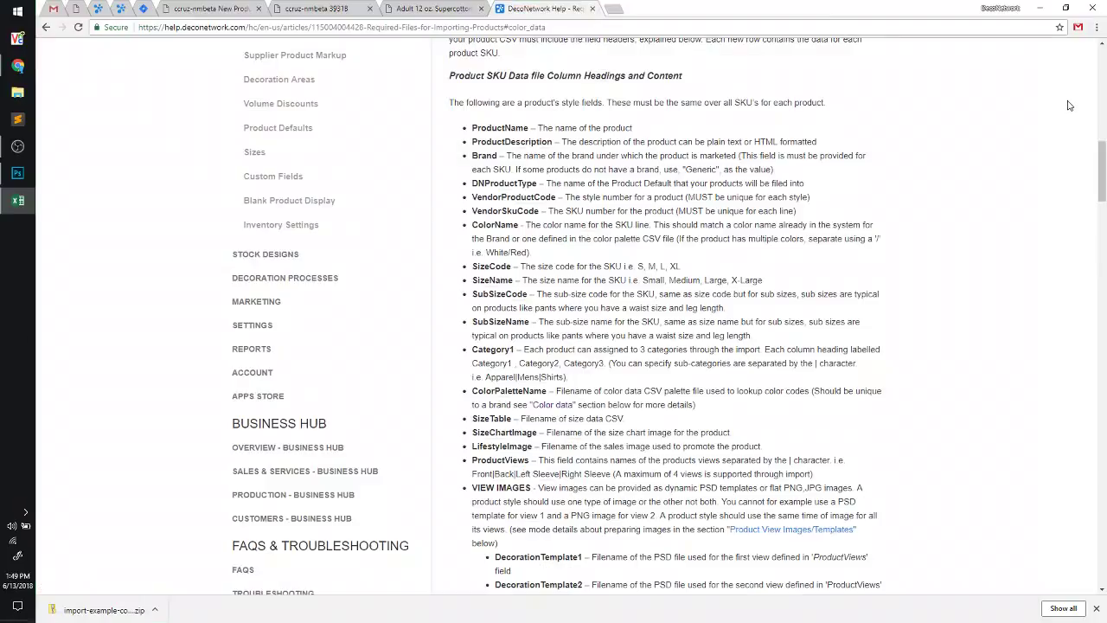
{"action": "left_click", "coordinate": [1064, 109]}
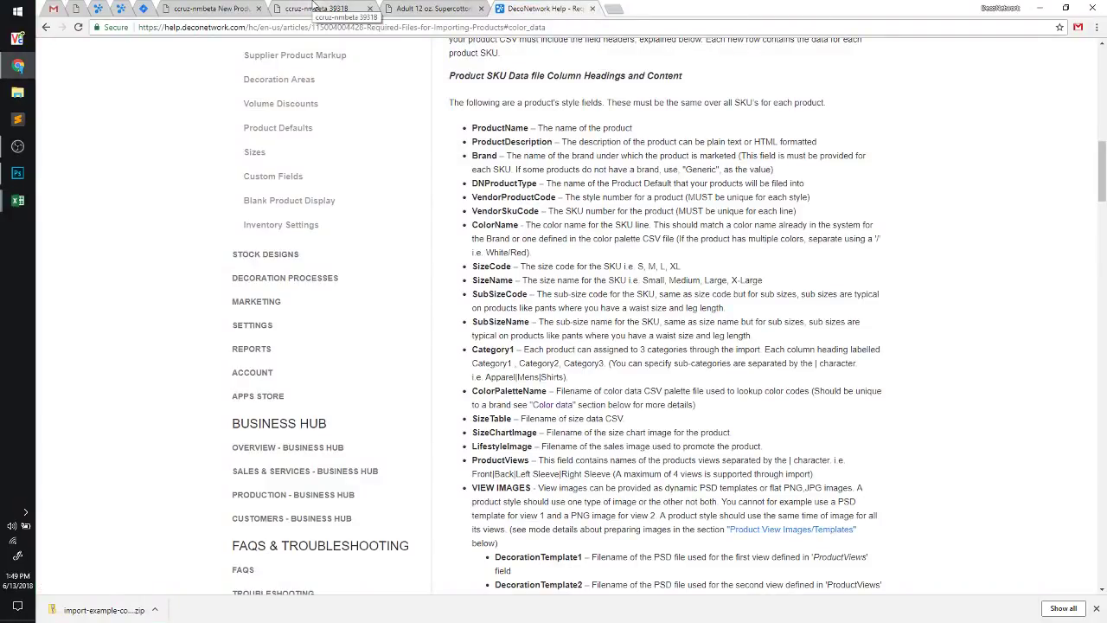
Delete both products in the Poloshirts category of the DecoNetwork product list and dismiss the browser's download bar
{"action": "left_click", "coordinate": [236, 8]}
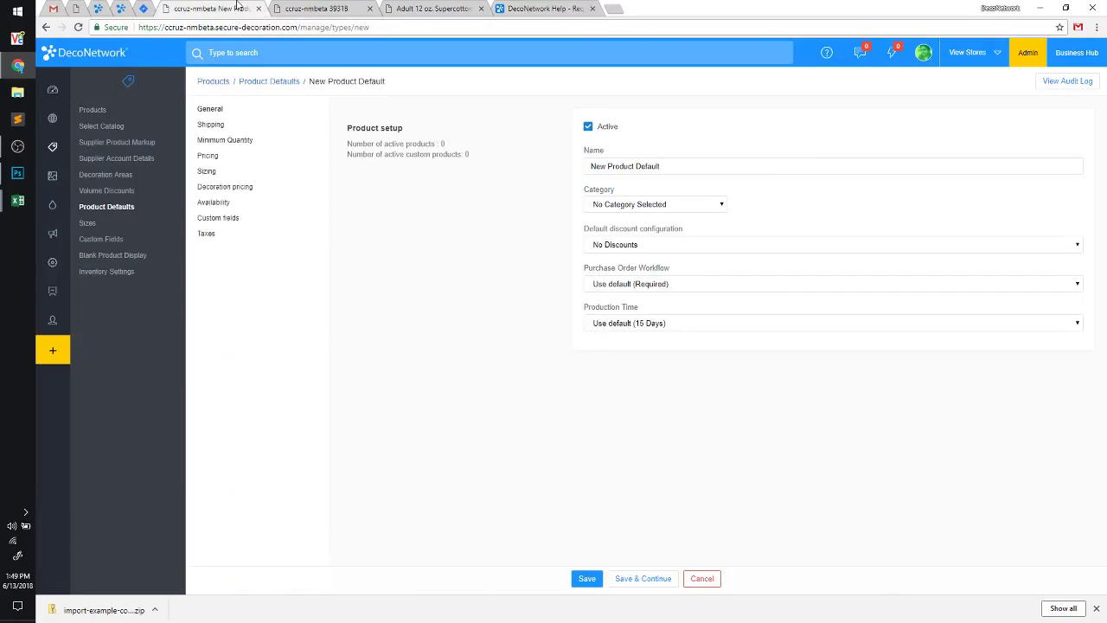
{"action": "left_click", "coordinate": [132, 109]}
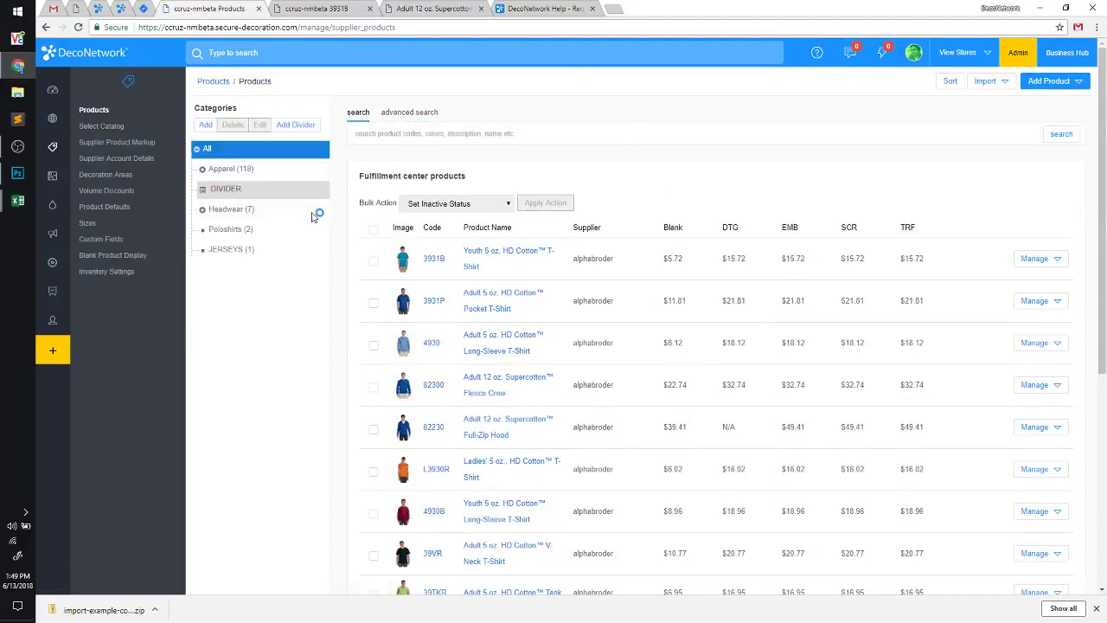
{"action": "left_click", "coordinate": [238, 234]}
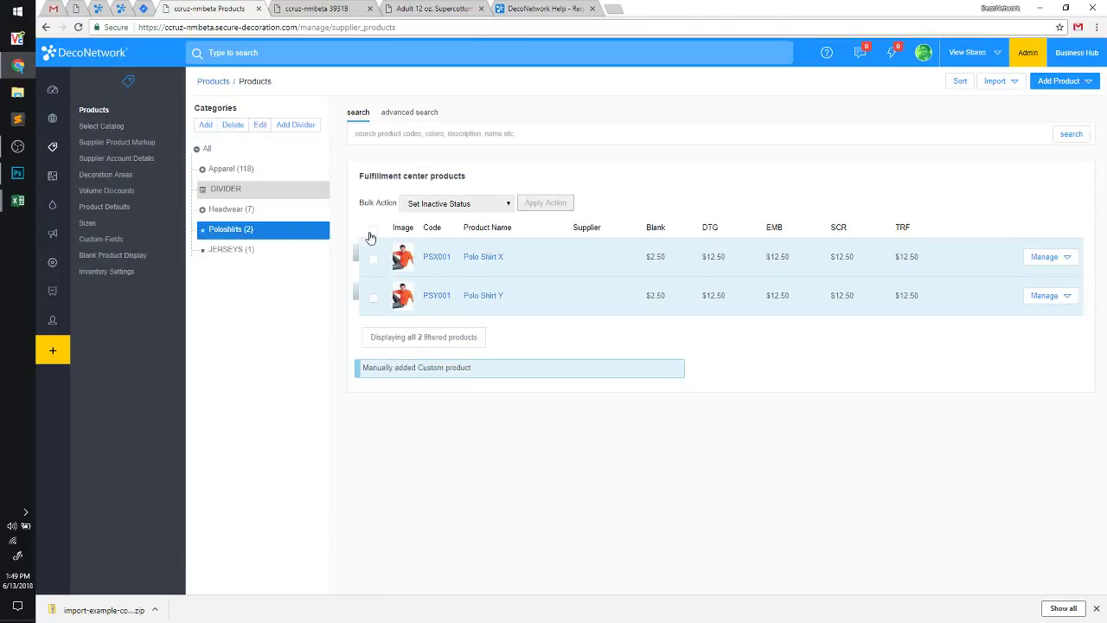
{"action": "left_click", "coordinate": [372, 231]}
{"action": "left_click", "coordinate": [476, 204]}
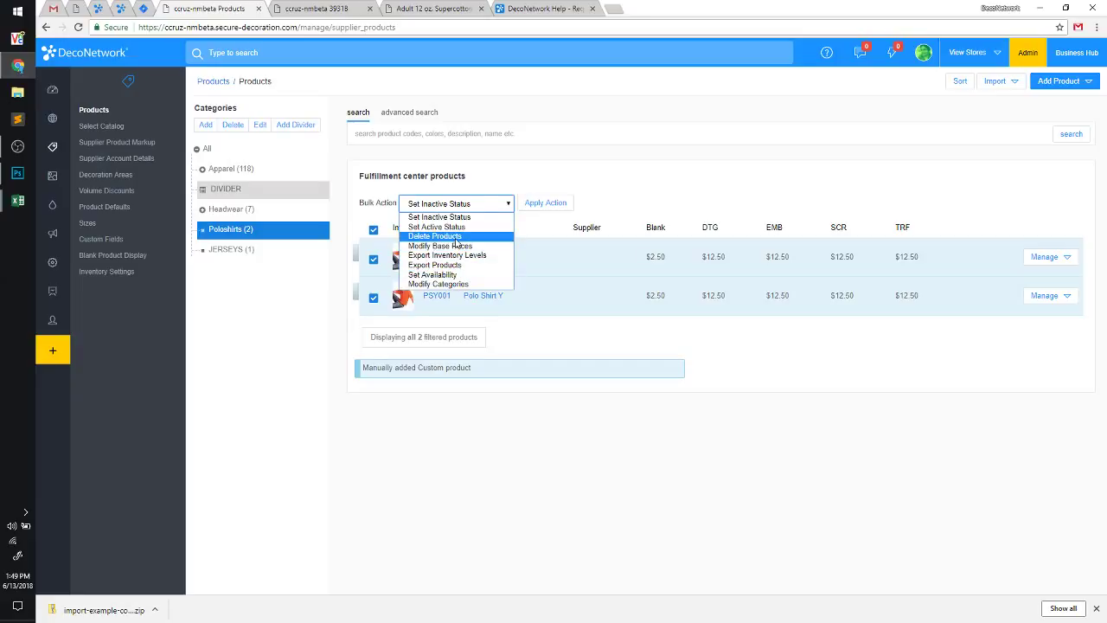
{"action": "left_click", "coordinate": [460, 239]}
{"action": "left_click", "coordinate": [573, 202]}
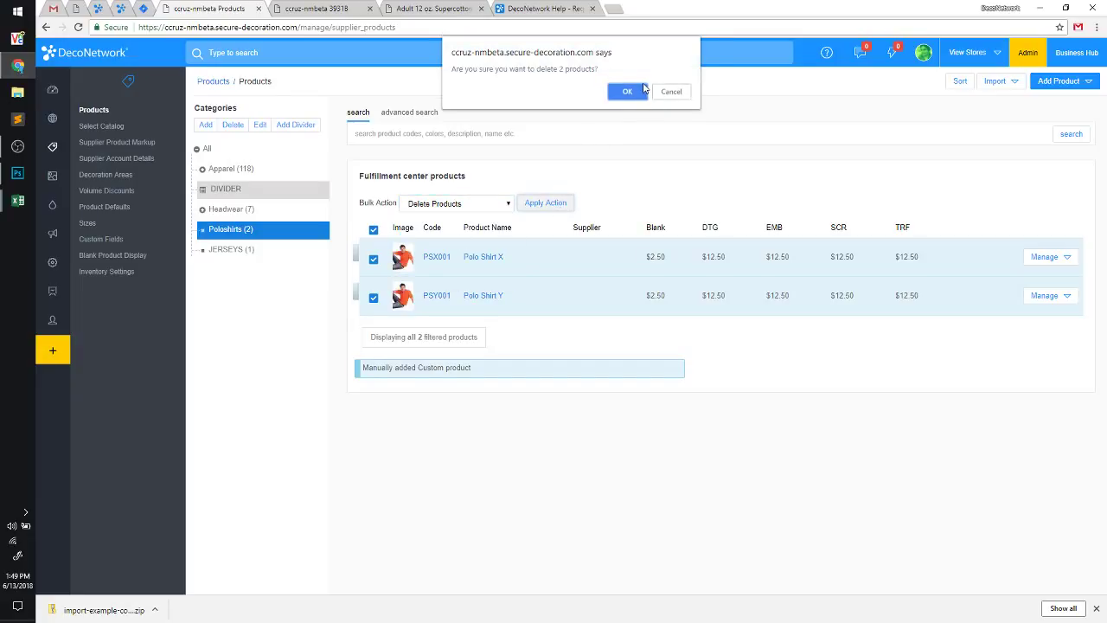
{"action": "left_click", "coordinate": [641, 90]}
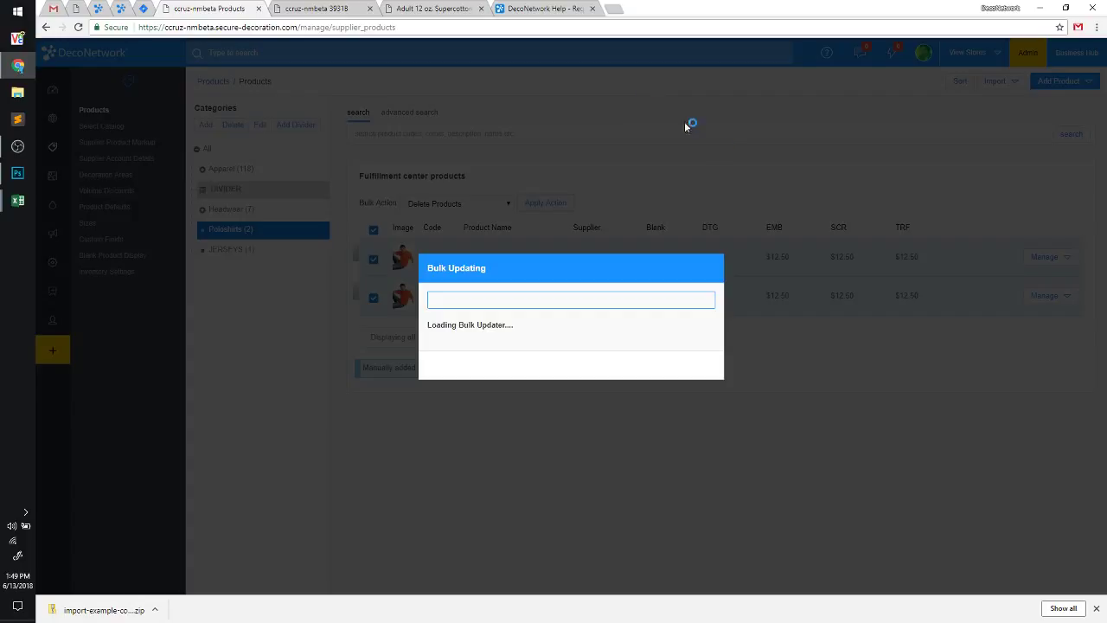
{"action": "left_click", "coordinate": [1096, 609]}
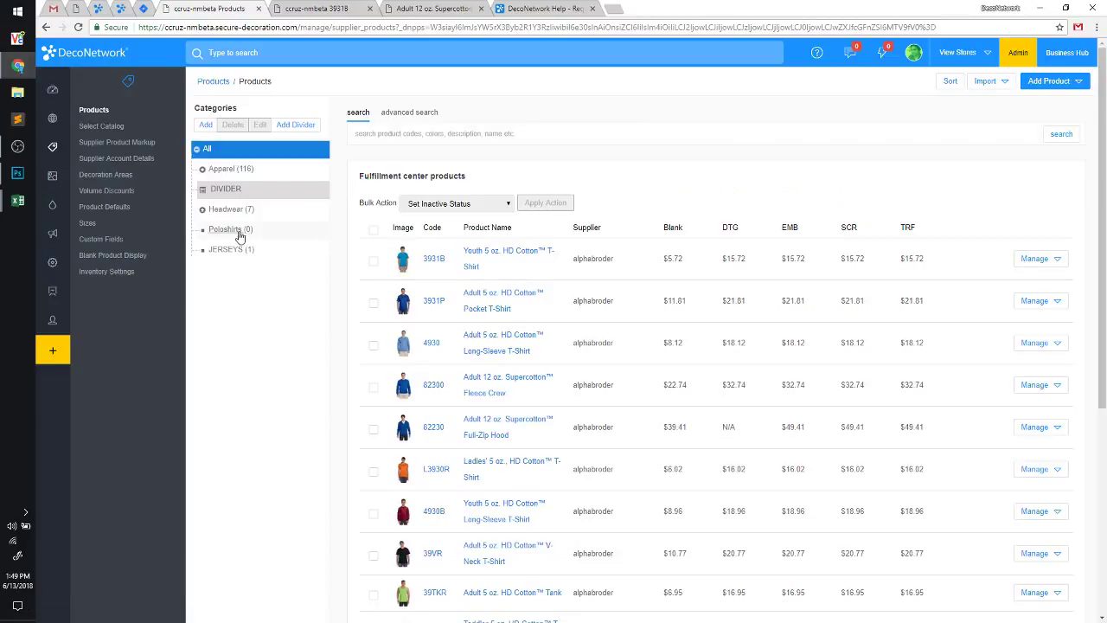
Start a new product import named "My Brand Products 2018 Catalog" and continue to the file upload step
{"action": "left_click", "coordinate": [986, 80]}
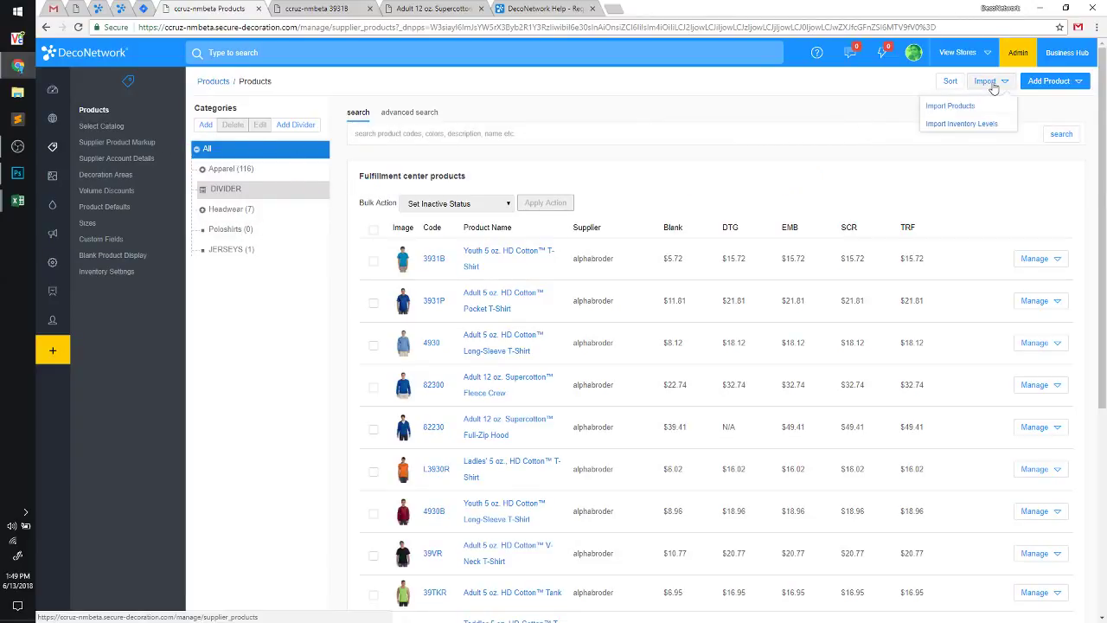
{"action": "left_click", "coordinate": [957, 109]}
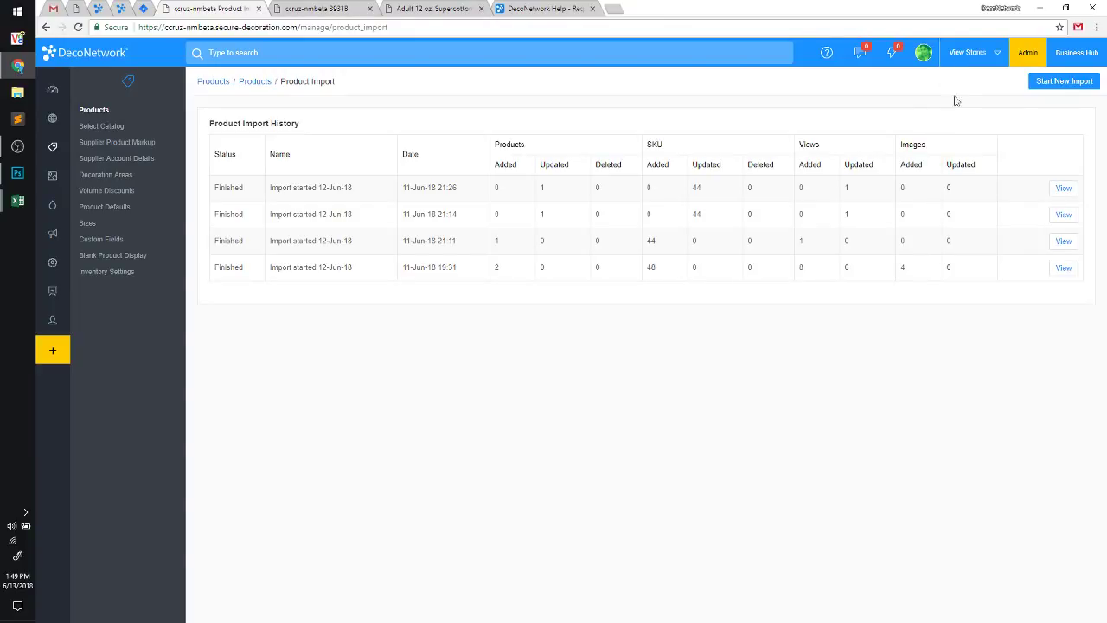
{"action": "left_click", "coordinate": [1058, 88]}
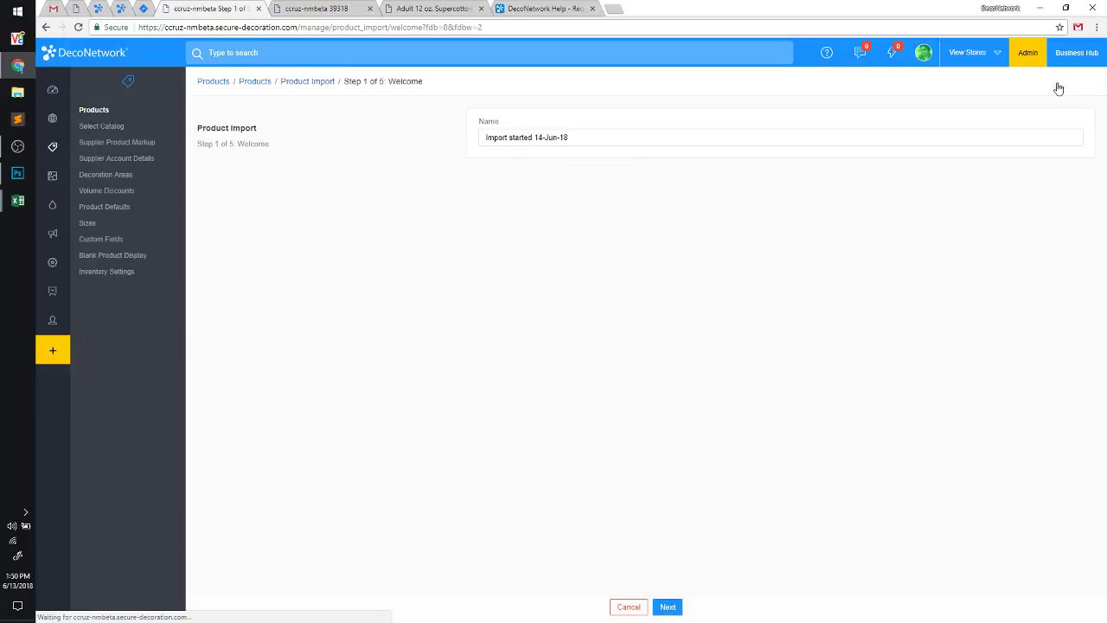
{"action": "double_click", "coordinate": [607, 130]}
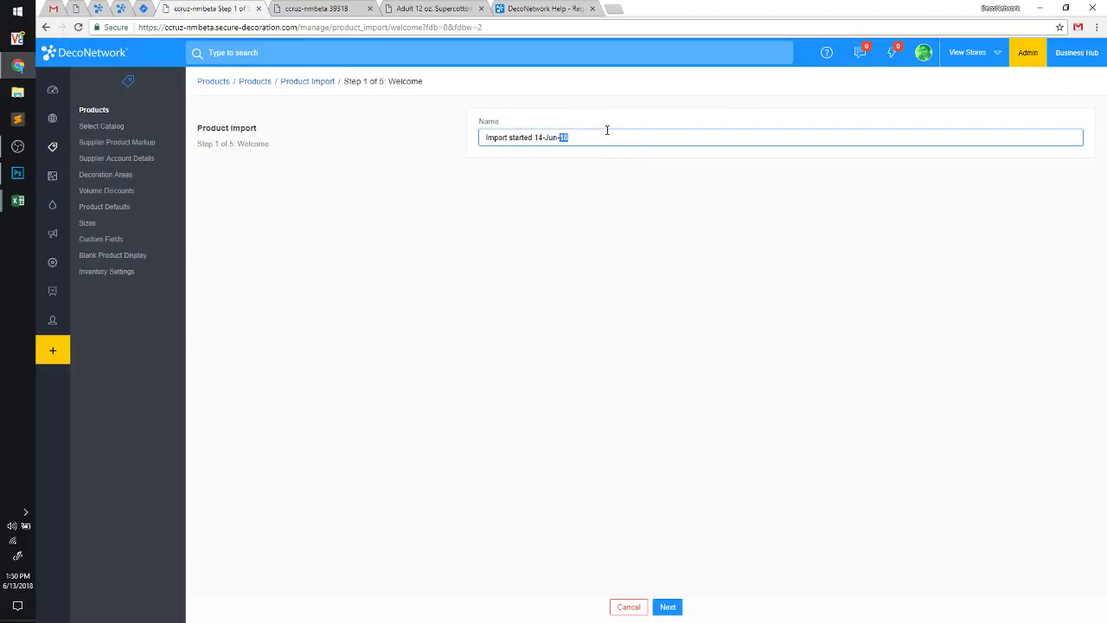
{"action": "key", "text": "ctrl+a"}
{"action": "key", "text": "BackSpace"}
{"action": "type", "text": "My Brand Pro"}
{"action": "key", "text": "BackSpace"}
{"action": "type", "text": "ducts 2018 Catalog"}
{"action": "left_click", "coordinate": [669, 606]}
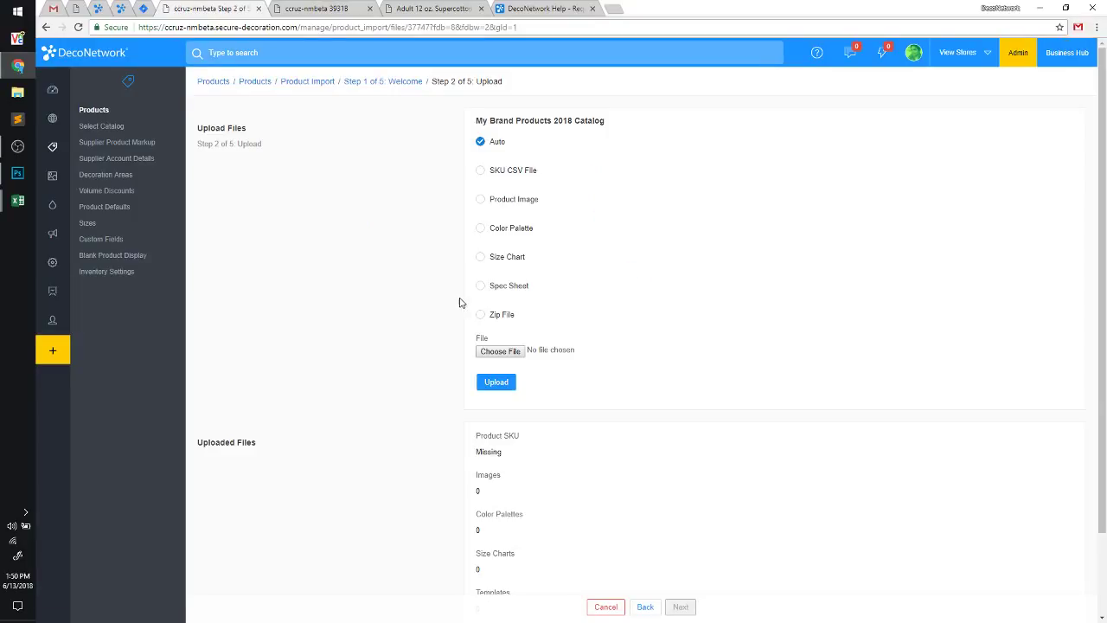
Switch to File Explorer, open the import-example-complete folder in Downloads and position its window over the import page
{"action": "left_click", "coordinate": [11, 93]}
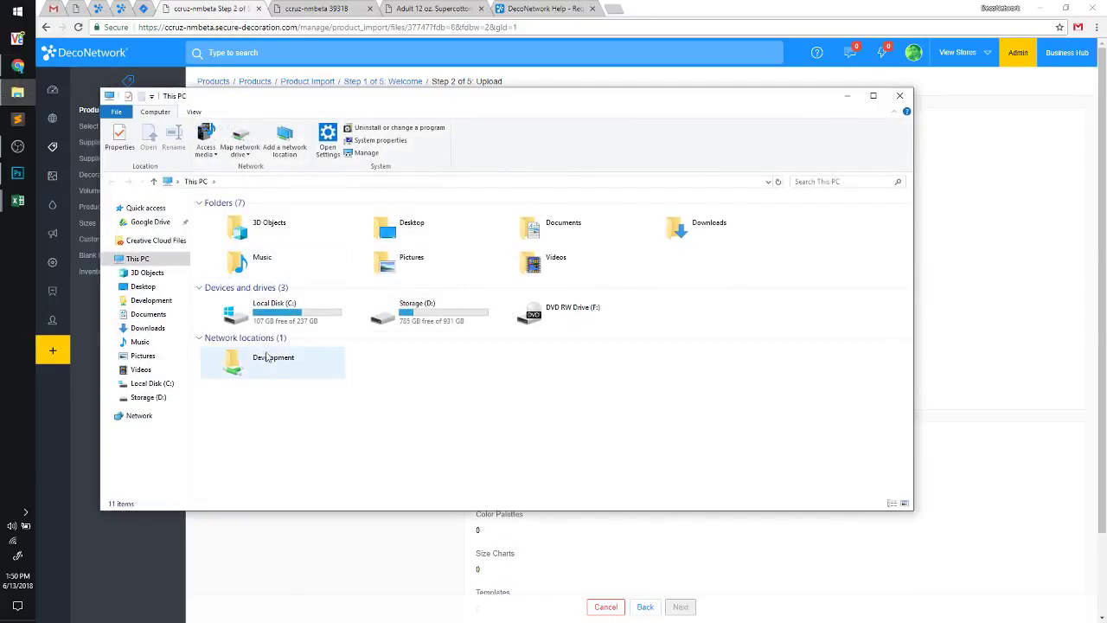
{"action": "double_click", "coordinate": [711, 227]}
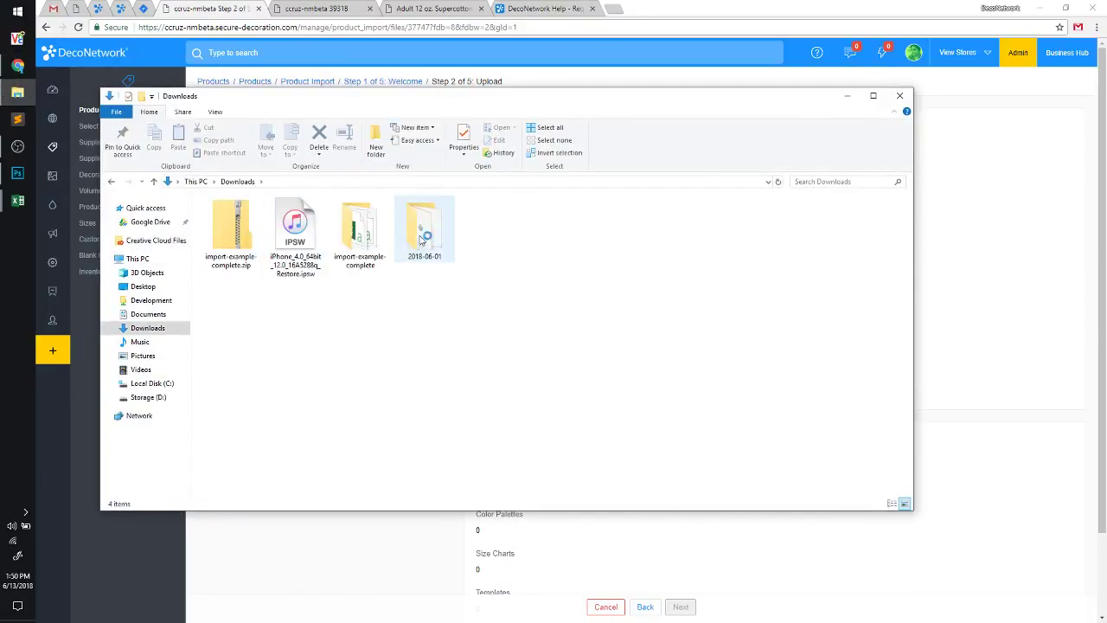
{"action": "double_click", "coordinate": [361, 242]}
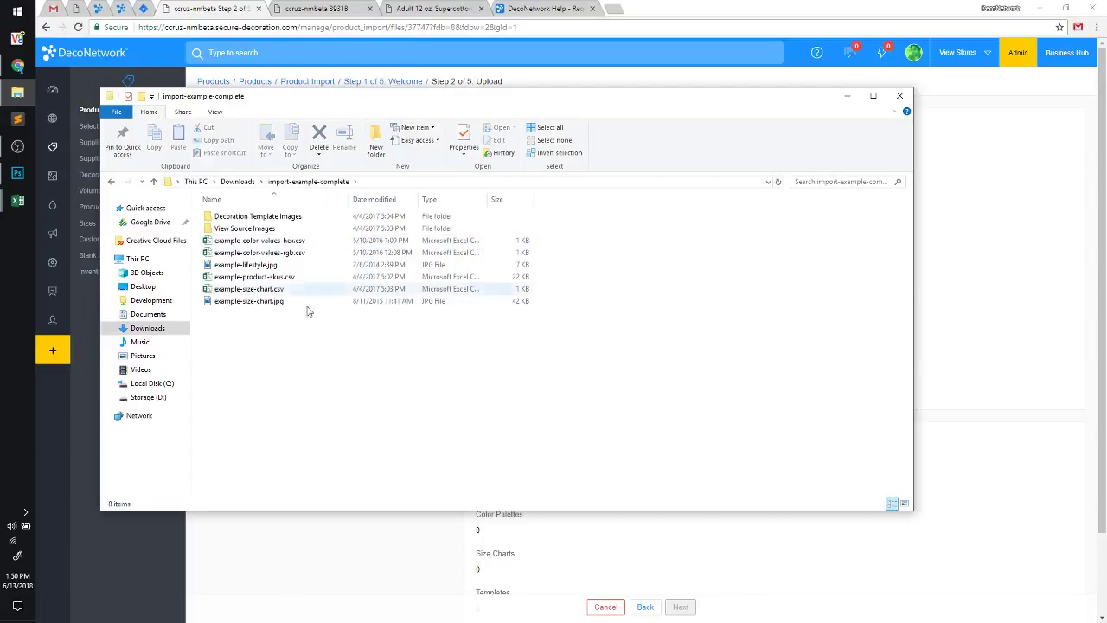
{"action": "left_click_drag", "start_coordinate": [302, 344], "coordinate": [241, 216]}
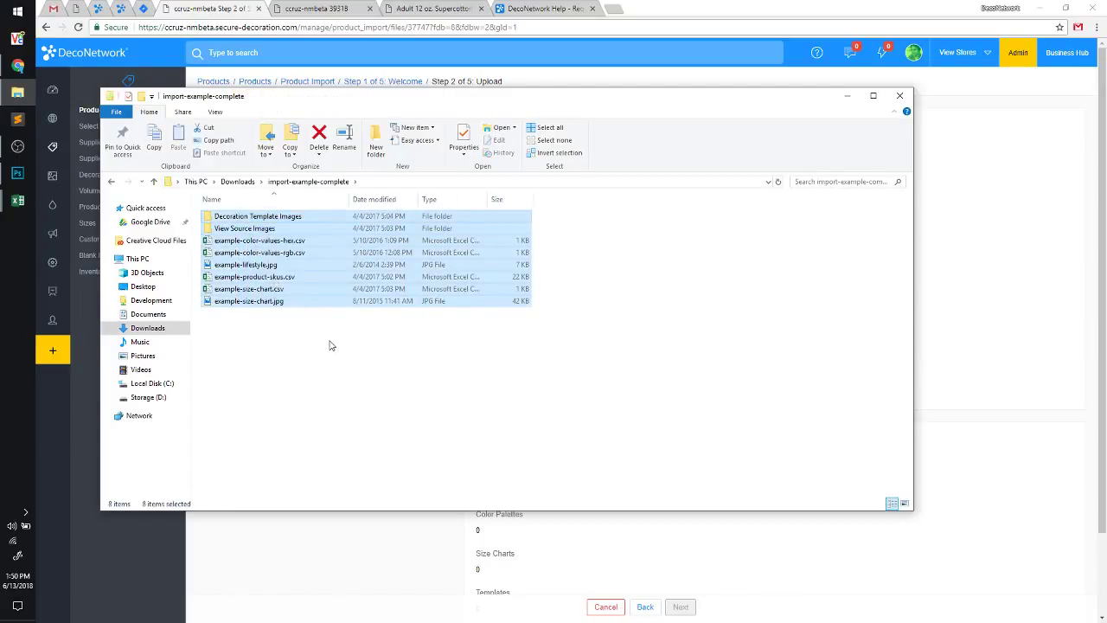
{"action": "left_click", "coordinate": [331, 344]}
{"action": "left_click_drag", "start_coordinate": [424, 97], "coordinate": [573, 134]}
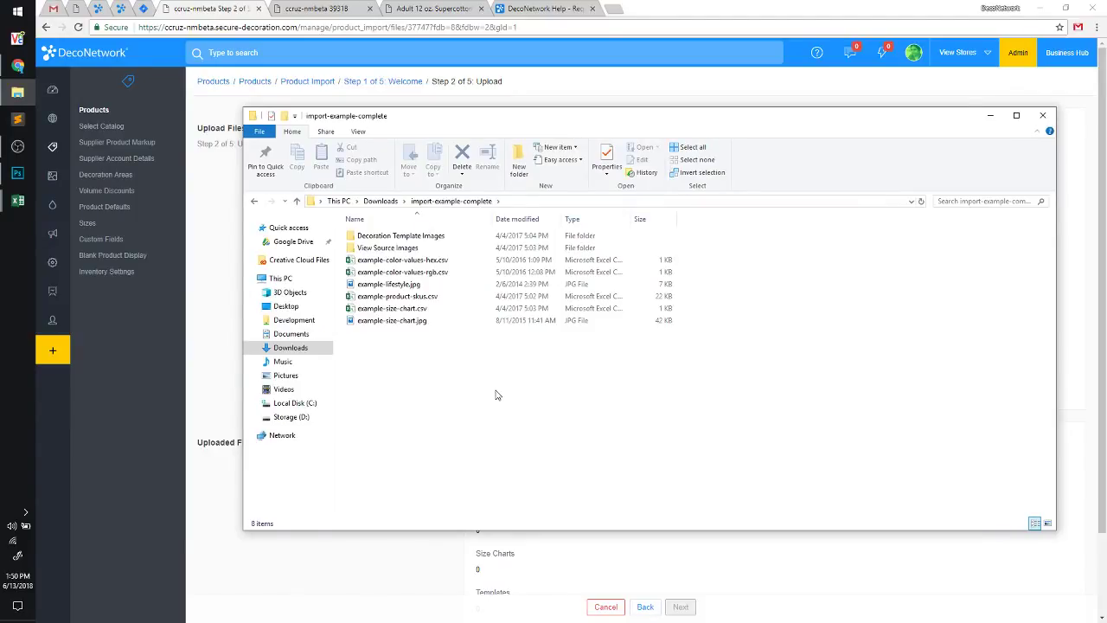
{"action": "left_click_drag", "start_coordinate": [453, 373], "coordinate": [372, 245]}
{"action": "left_click_drag", "start_coordinate": [506, 117], "coordinate": [846, 118]}
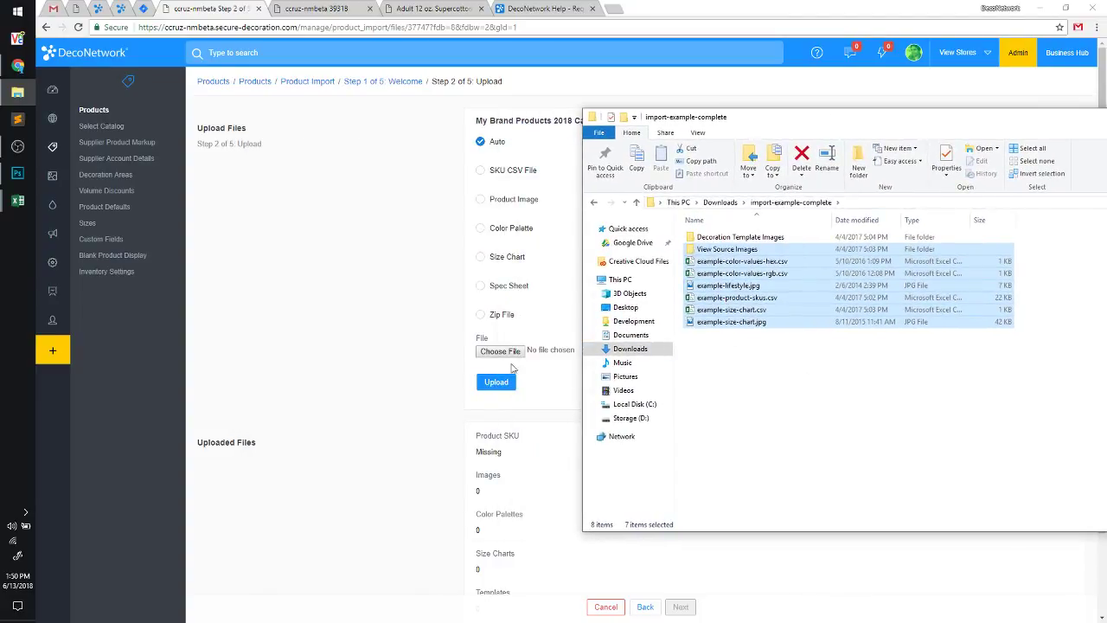
{"action": "left_click_drag", "start_coordinate": [891, 121], "coordinate": [530, 119]}
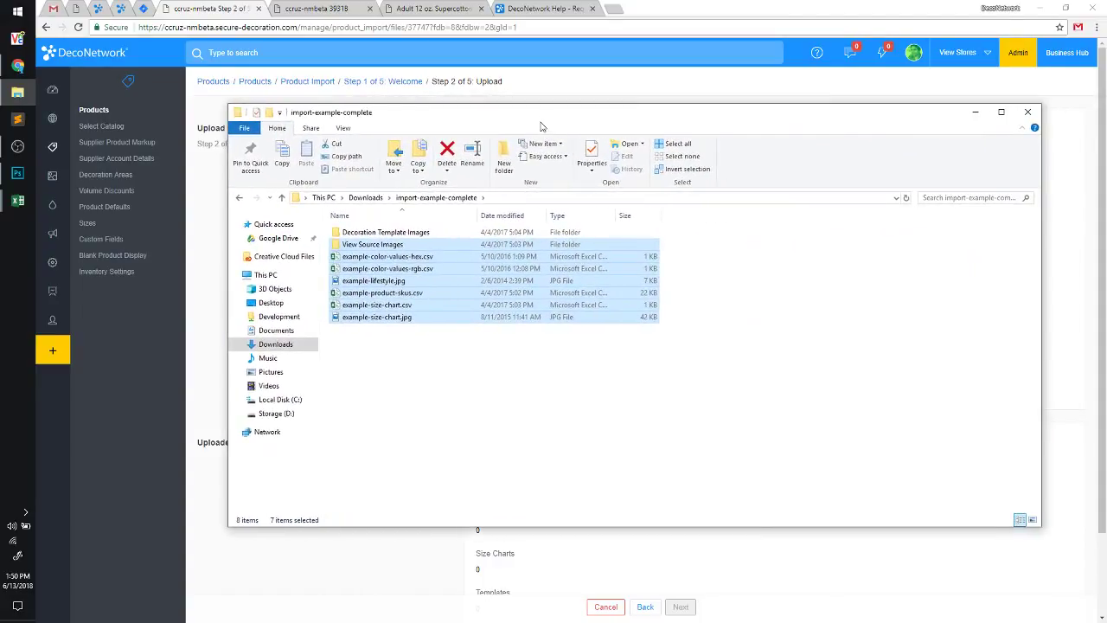
{"action": "left_click", "coordinate": [529, 378]}
Compress all files and folders in import-example-complete into a zip archive named brand-products-2018
{"action": "left_click_drag", "start_coordinate": [521, 404], "coordinate": [367, 225]}
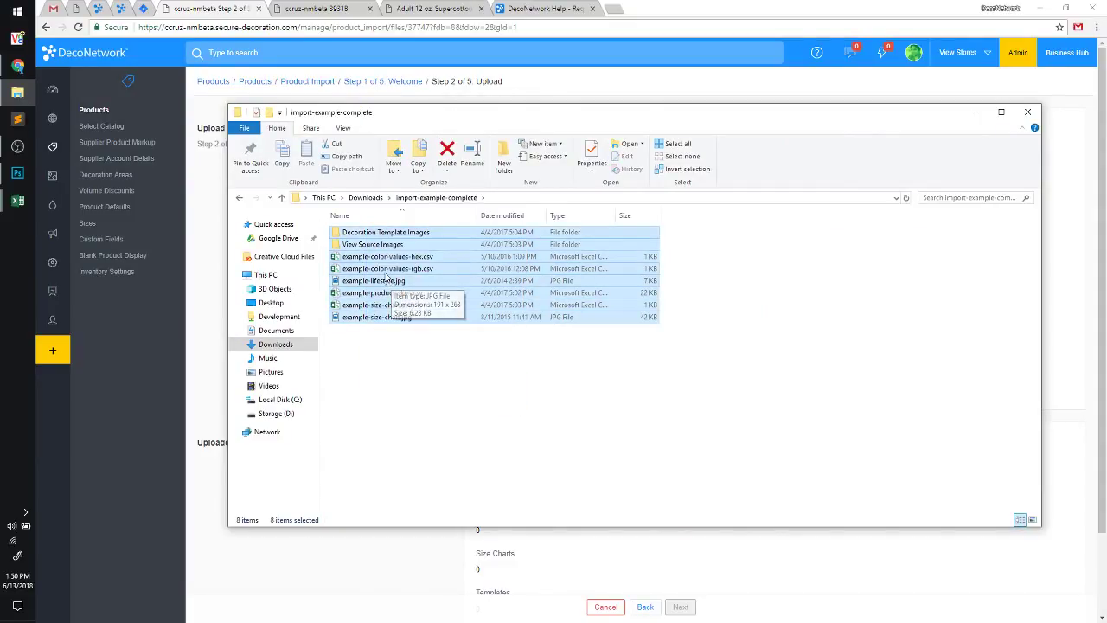
{"action": "left_click_drag", "start_coordinate": [442, 378], "coordinate": [368, 250]}
{"action": "right_click", "coordinate": [368, 253]}
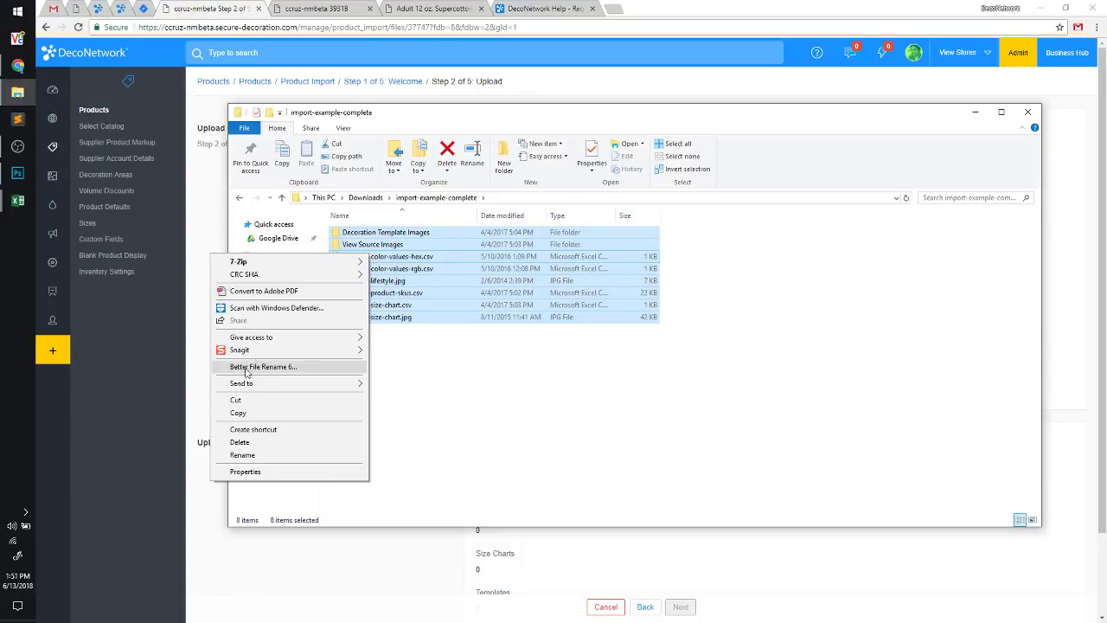
{"action": "mouse_move", "coordinate": [273, 386]}
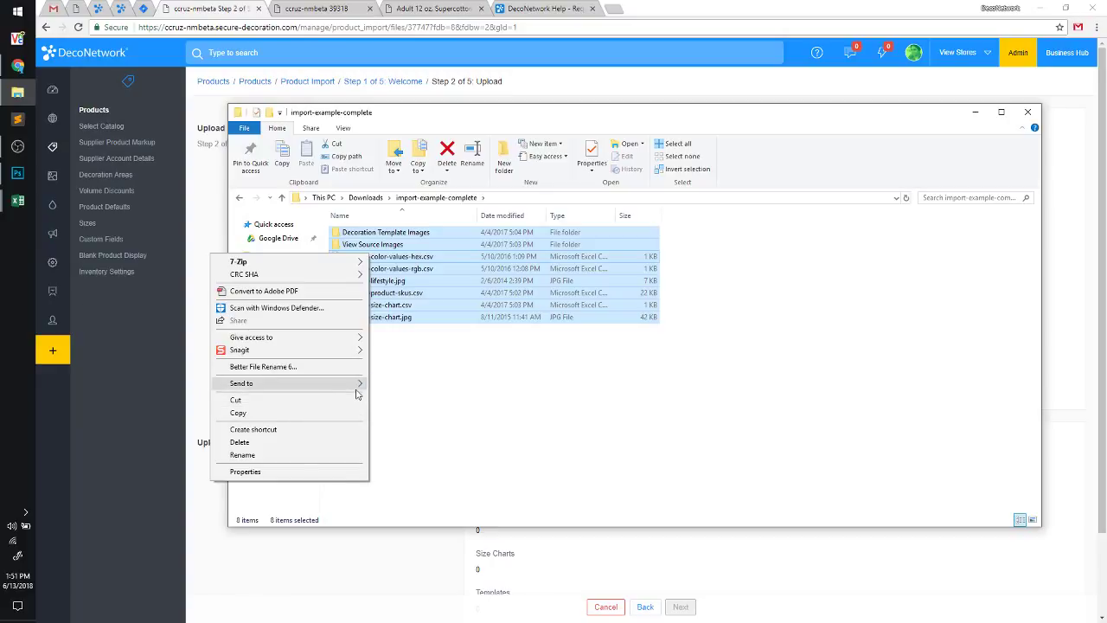
{"action": "left_click", "coordinate": [406, 399]}
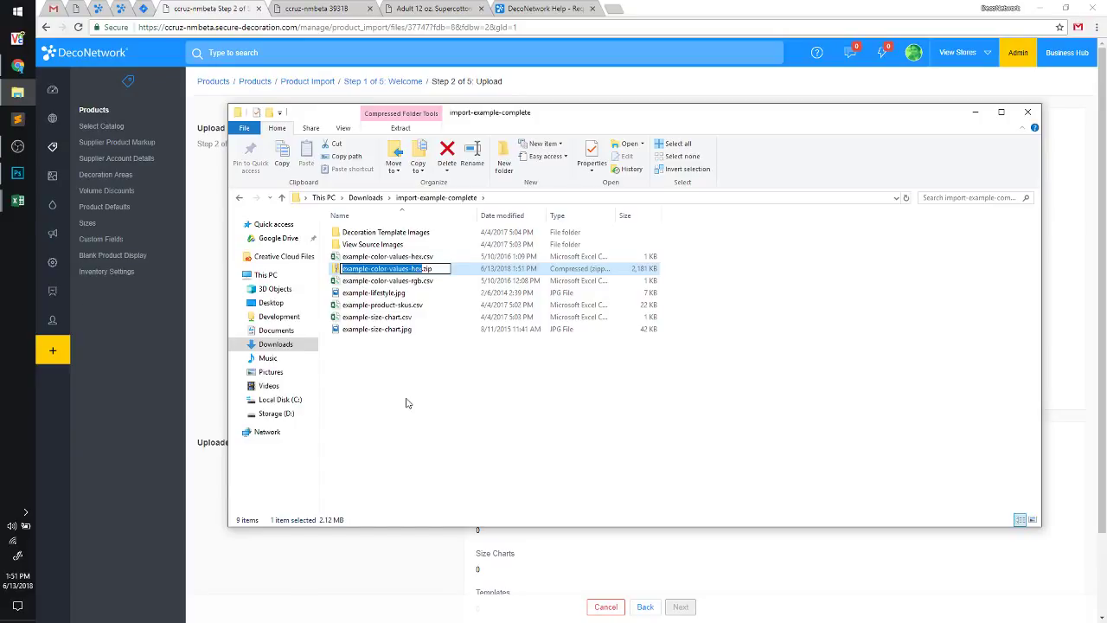
{"action": "type", "text": "brand-ca"}
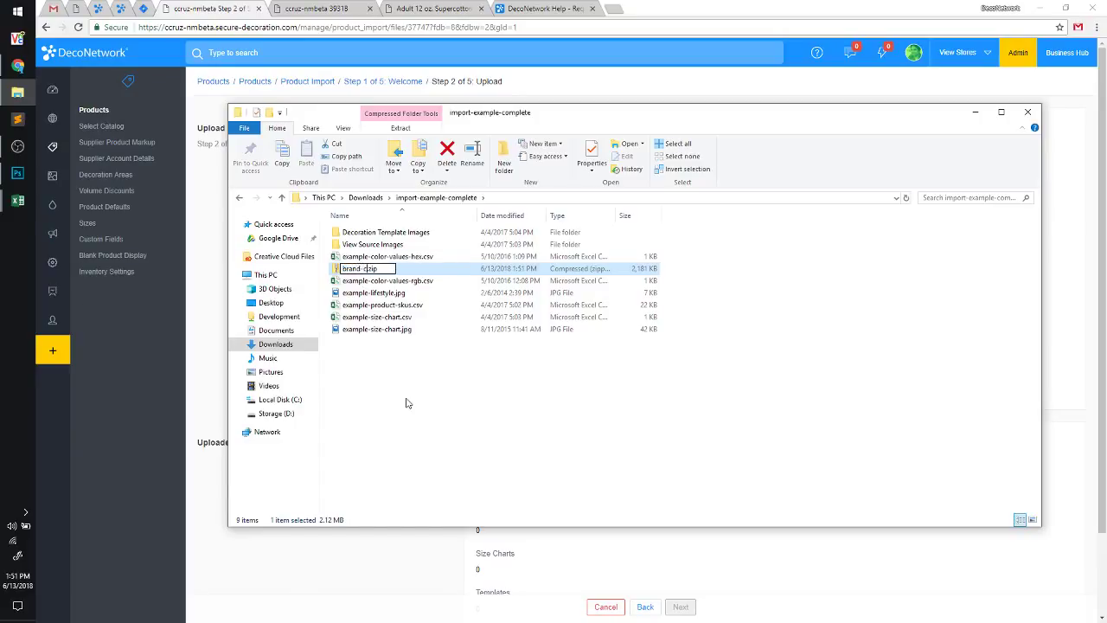
{"action": "key", "text": "BackSpace"}
{"action": "key", "text": "BackSpace"}
{"action": "type", "text": "products-2018"}
{"action": "key", "text": "Return"}
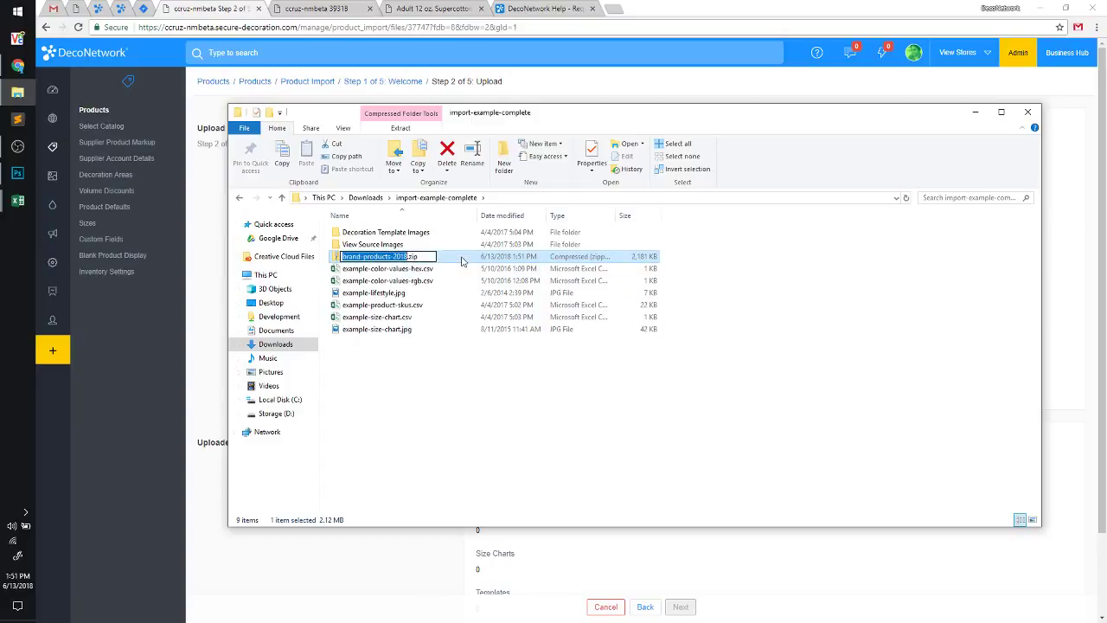
Choose brand-products-2018.zip as the product import's file in Chrome and upload it with the Auto file type
{"action": "left_click_drag", "start_coordinate": [403, 258], "coordinate": [500, 352]}
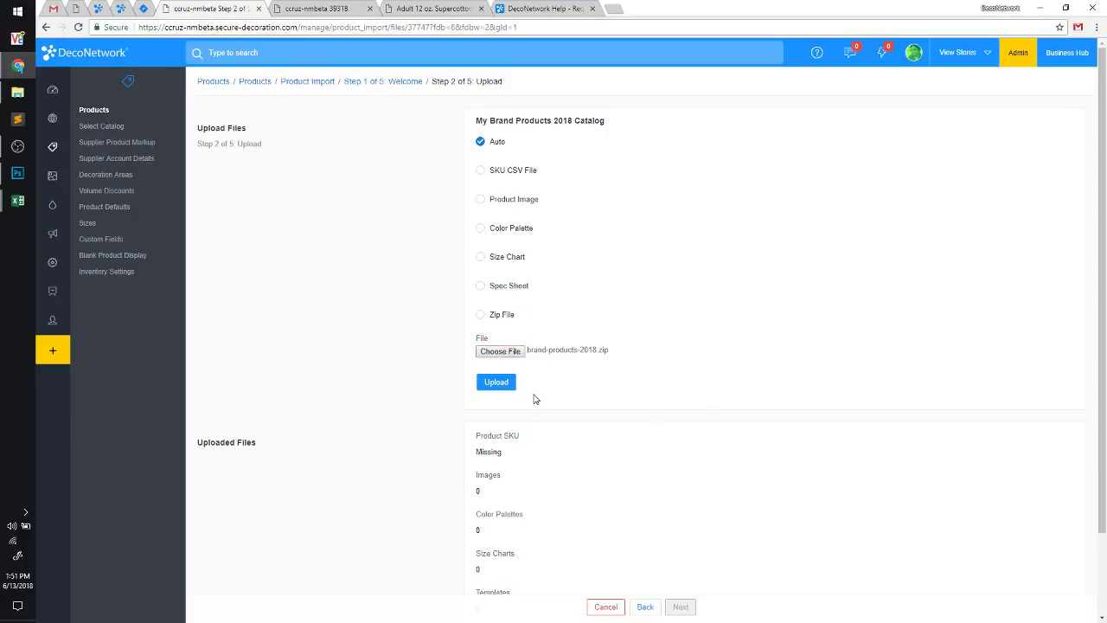
{"action": "left_click", "coordinate": [497, 383]}
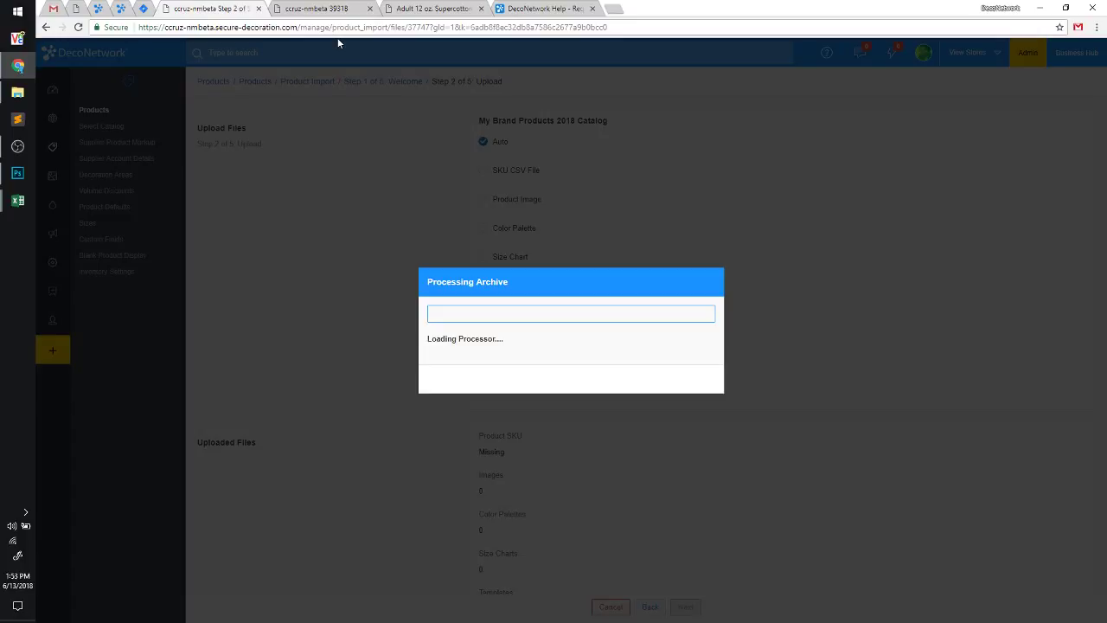
Try to reload the product import upload page that is processing the archive
{"action": "key", "text": "ctrl+l"}
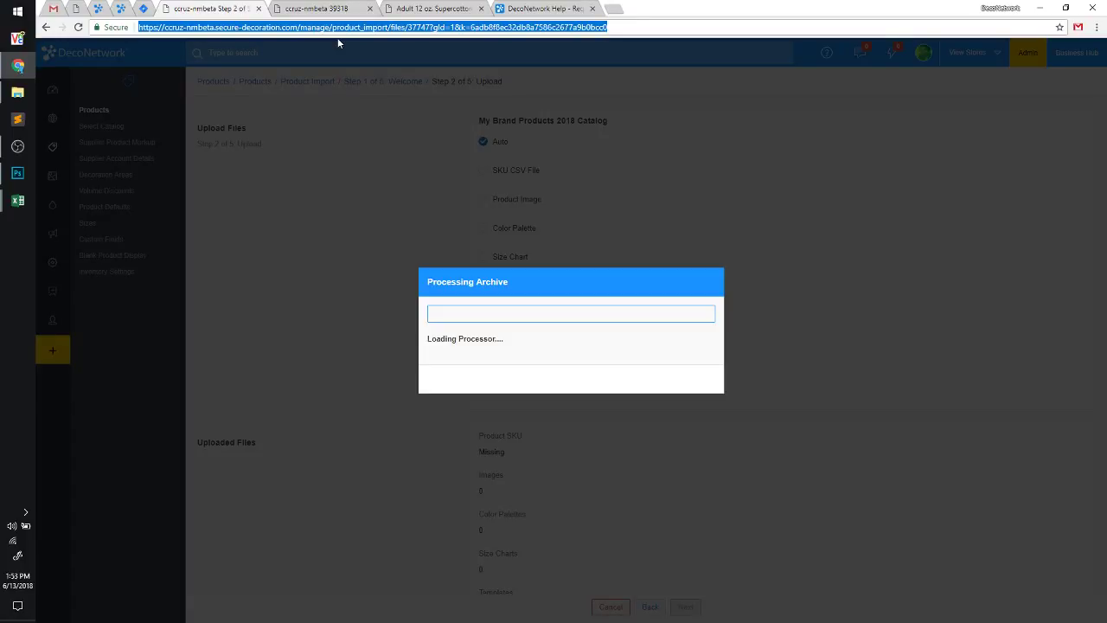
{"action": "key", "text": "Return"}
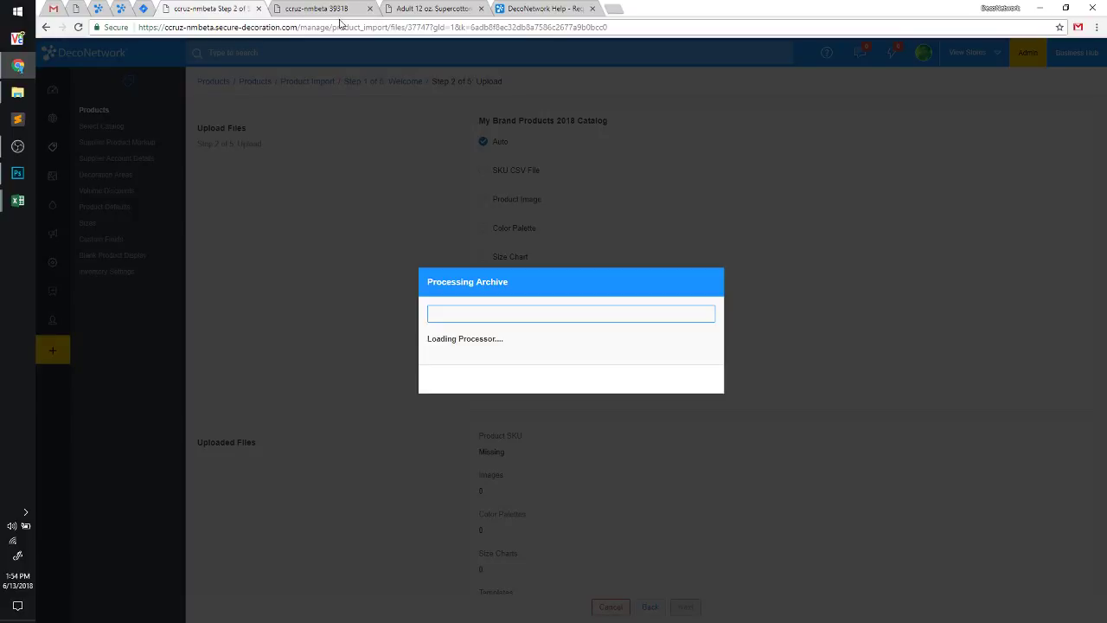
{"action": "right_click", "coordinate": [243, 8]}
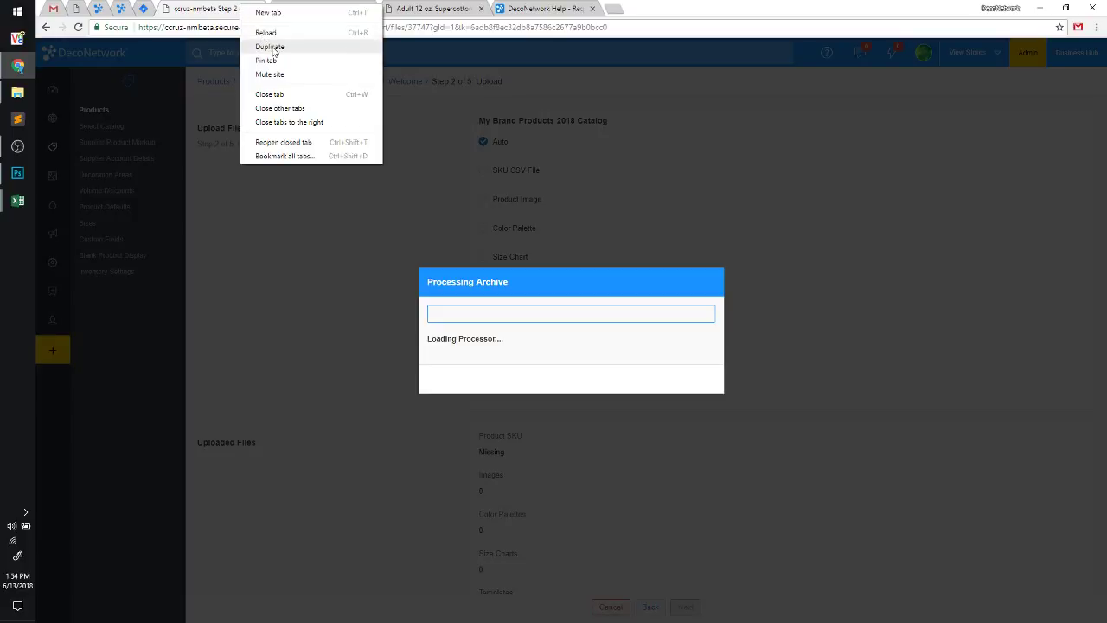
{"action": "left_click", "coordinate": [423, 7]}
Open the Product Import history from the Products page in the browser tab showing product 3931B
{"action": "left_click", "coordinate": [348, 7]}
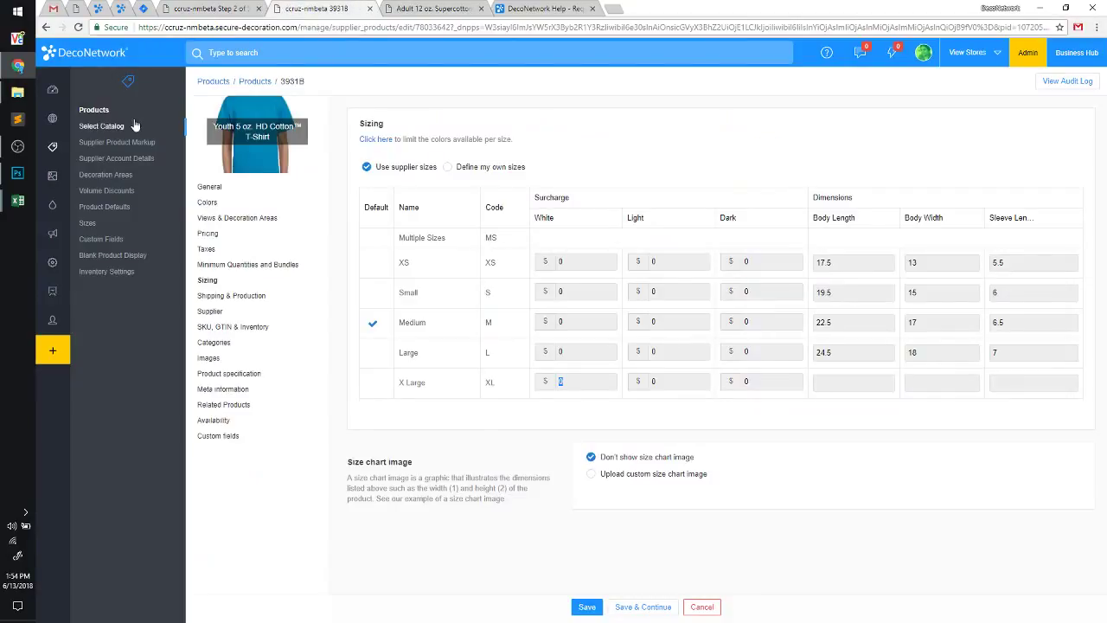
{"action": "left_click", "coordinate": [95, 111]}
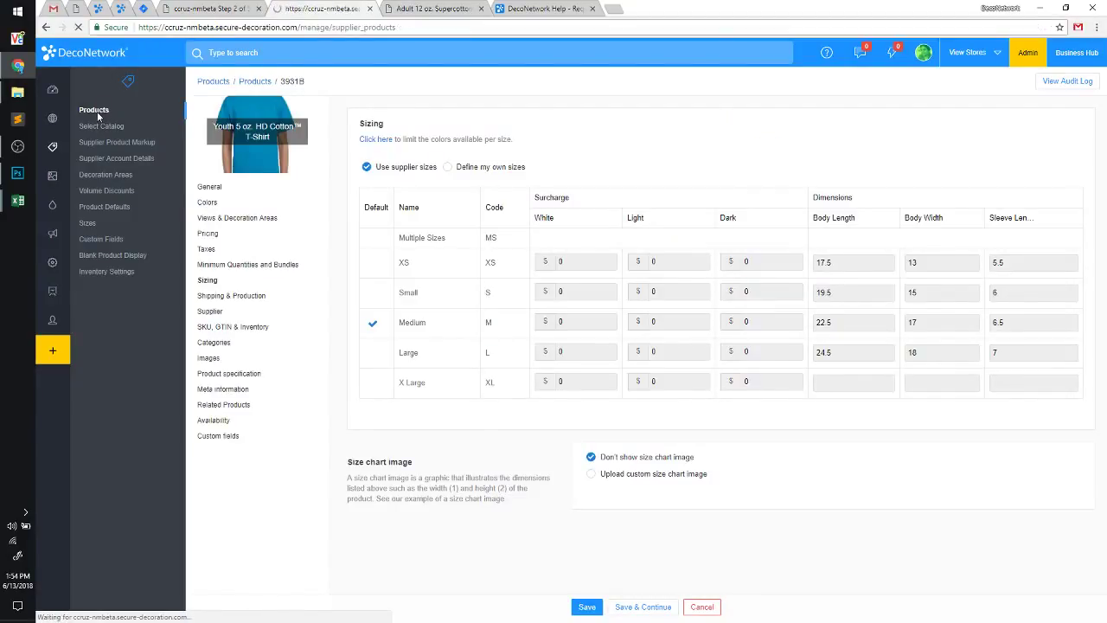
{"action": "left_click", "coordinate": [991, 89]}
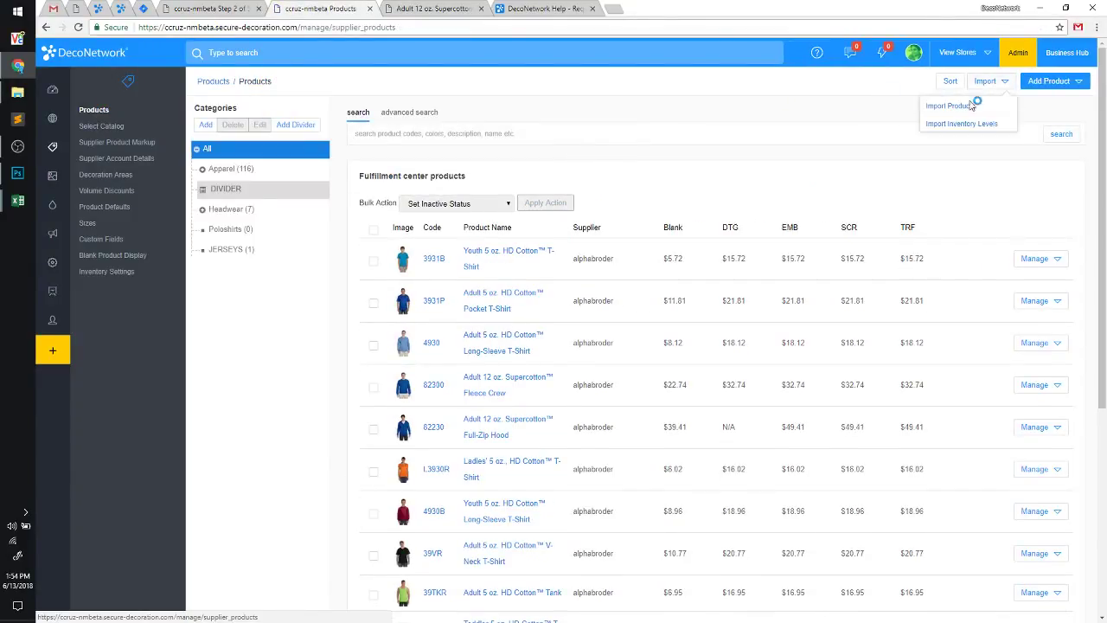
{"action": "left_click", "coordinate": [954, 107]}
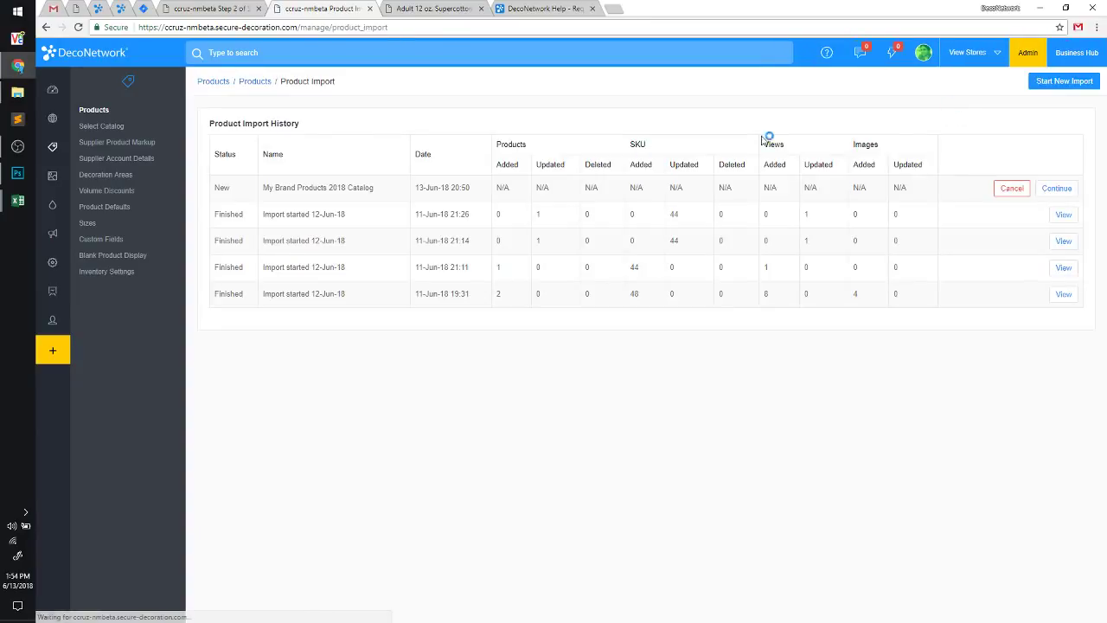
Cancel the pending My Brand Products 2018 Catalog import in the Product Import History
{"action": "left_click", "coordinate": [1063, 82]}
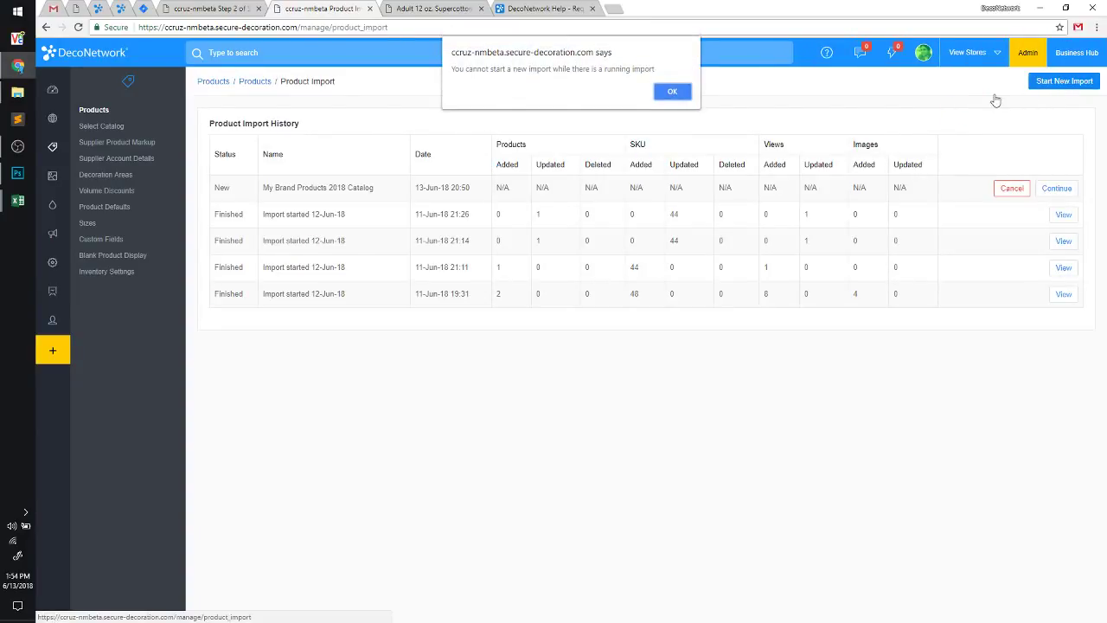
{"action": "left_click", "coordinate": [674, 92]}
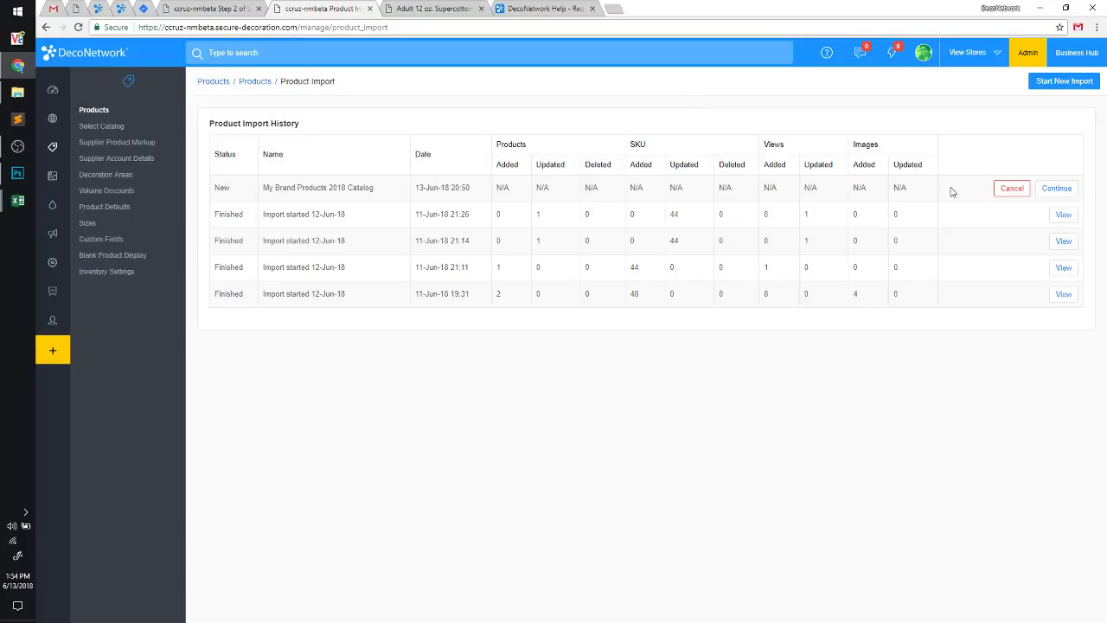
{"action": "left_click", "coordinate": [1056, 188]}
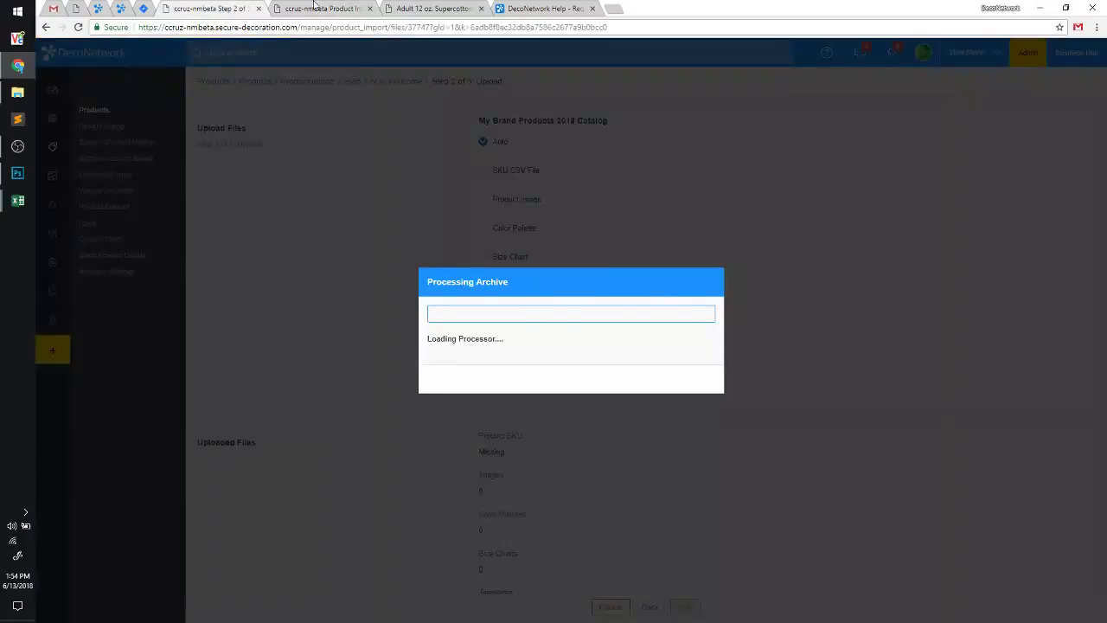
{"action": "left_click", "coordinate": [316, 7]}
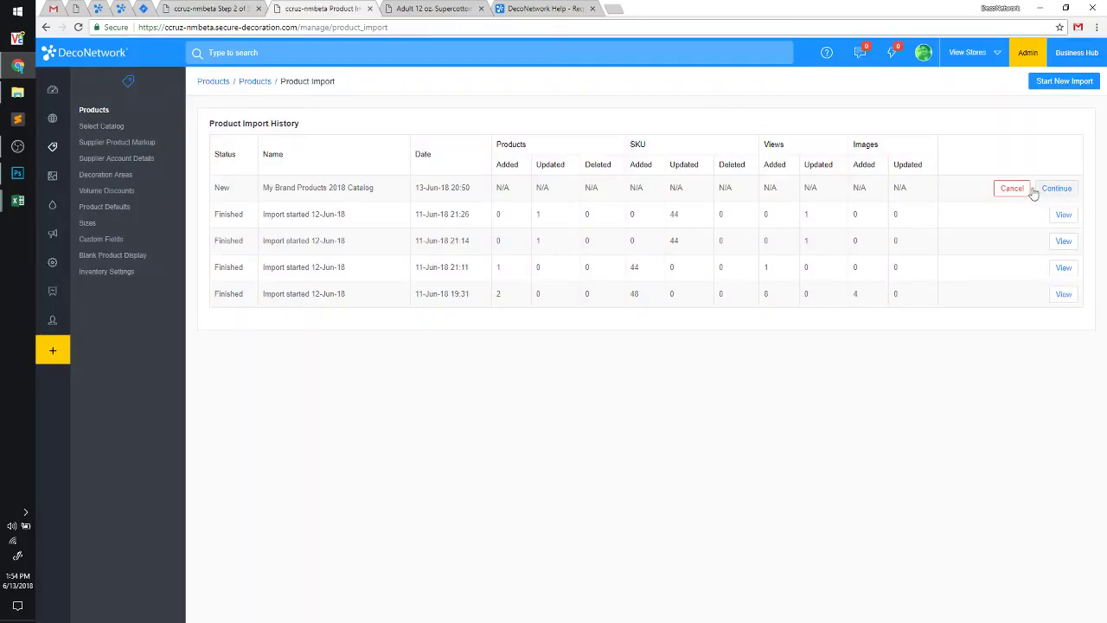
{"action": "left_click", "coordinate": [1011, 188]}
{"action": "left_click", "coordinate": [637, 90]}
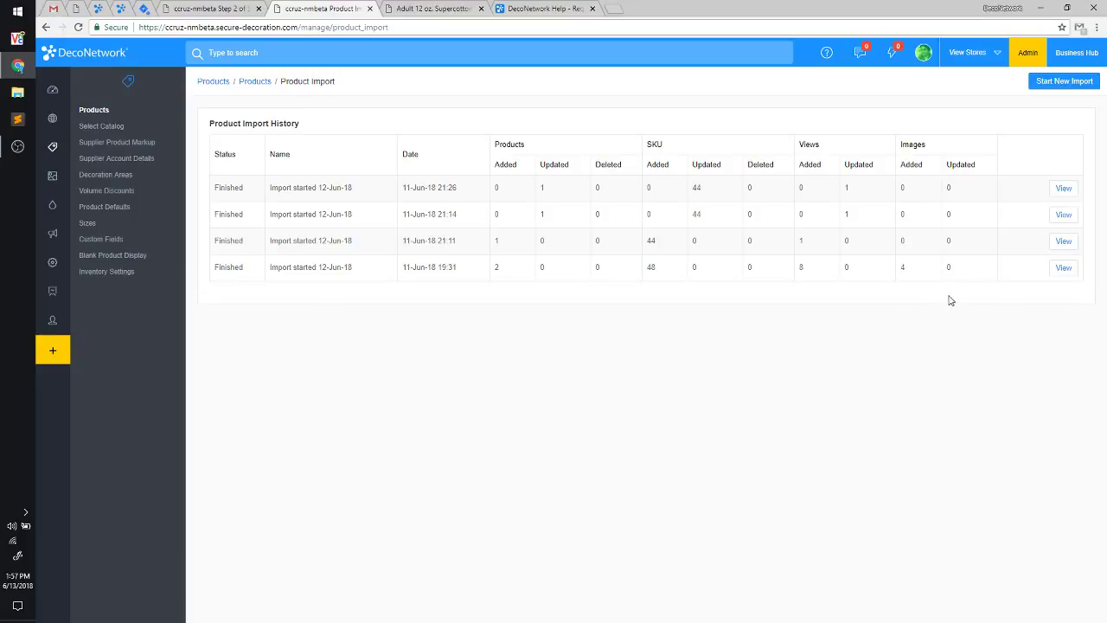
Start a new product import with the default name and choose brand-products-2018.zip from Downloads\import-example-complete as its file
{"action": "left_click", "coordinate": [1054, 89]}
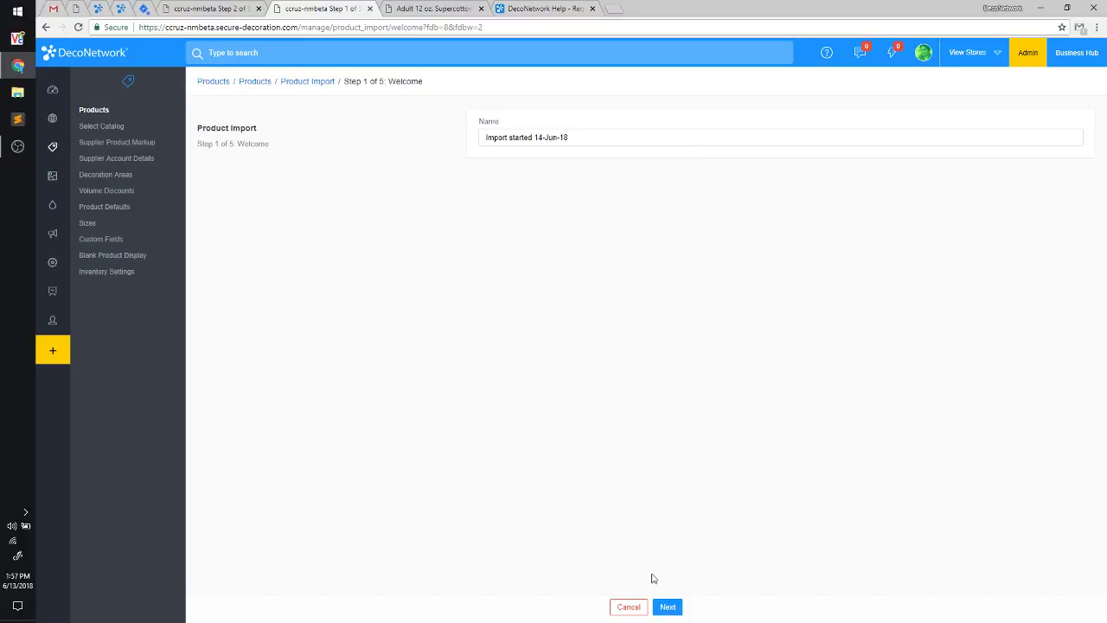
{"action": "left_click", "coordinate": [668, 606]}
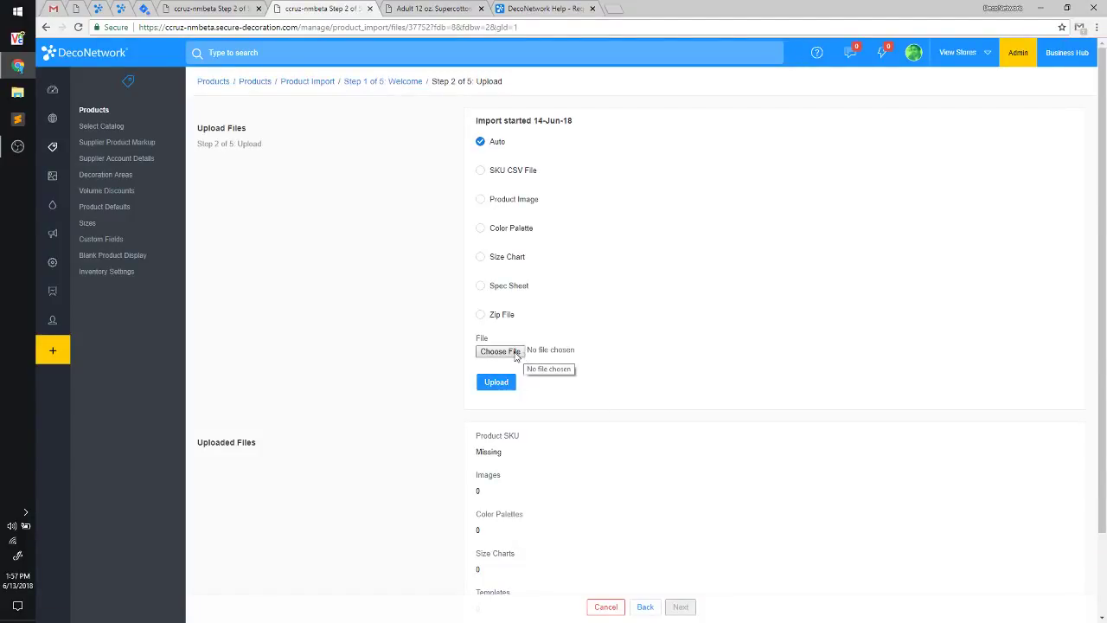
{"action": "left_click", "coordinate": [516, 353]}
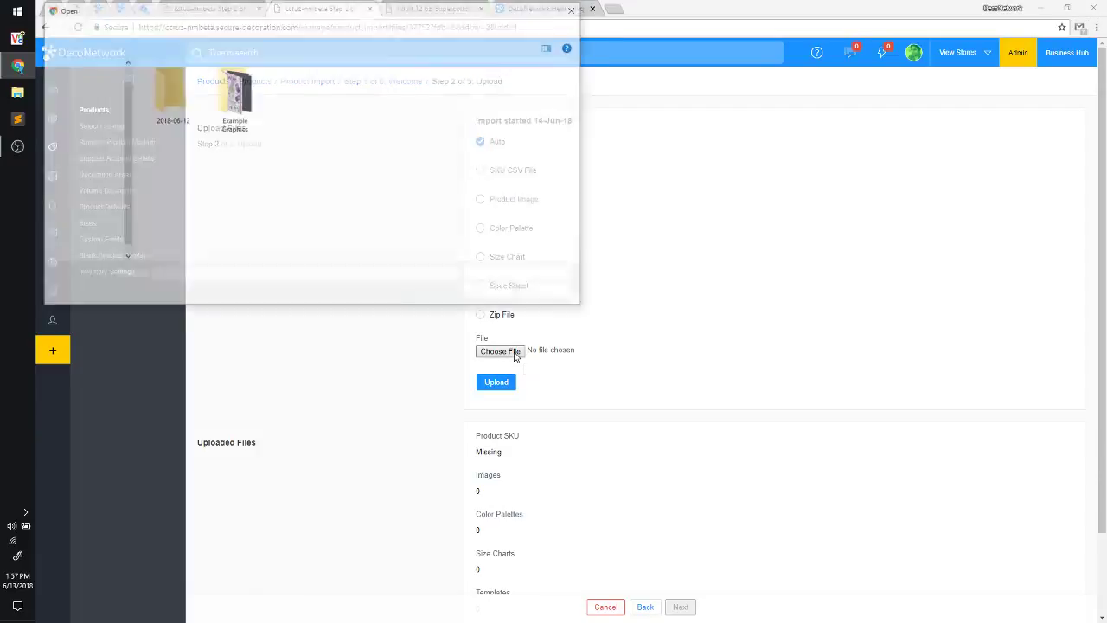
{"action": "left_click", "coordinate": [89, 170]}
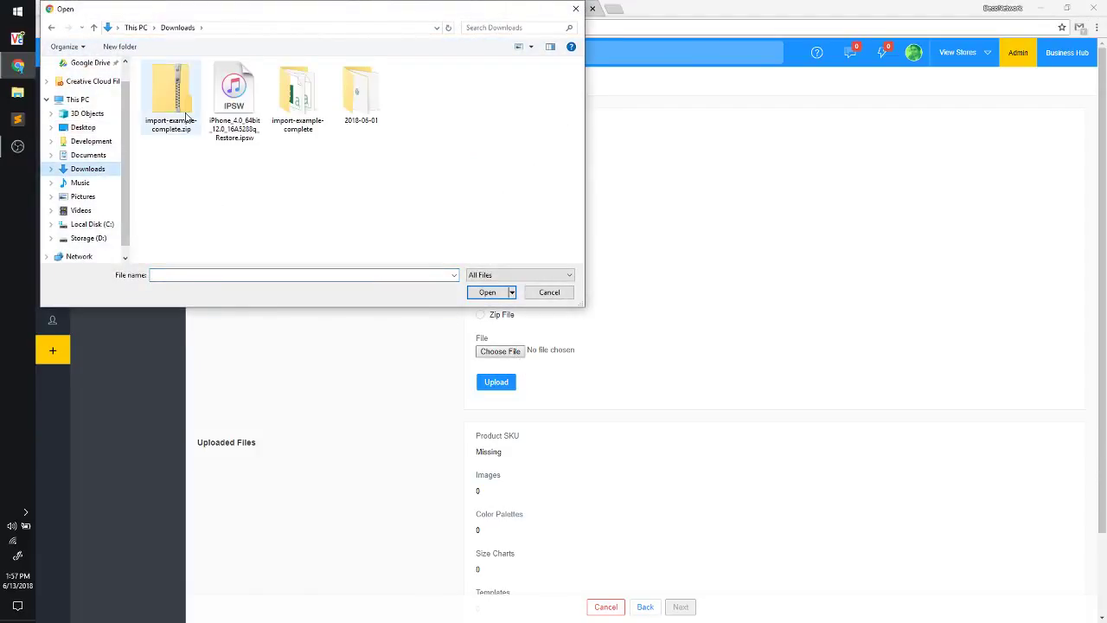
{"action": "double_click", "coordinate": [297, 93]}
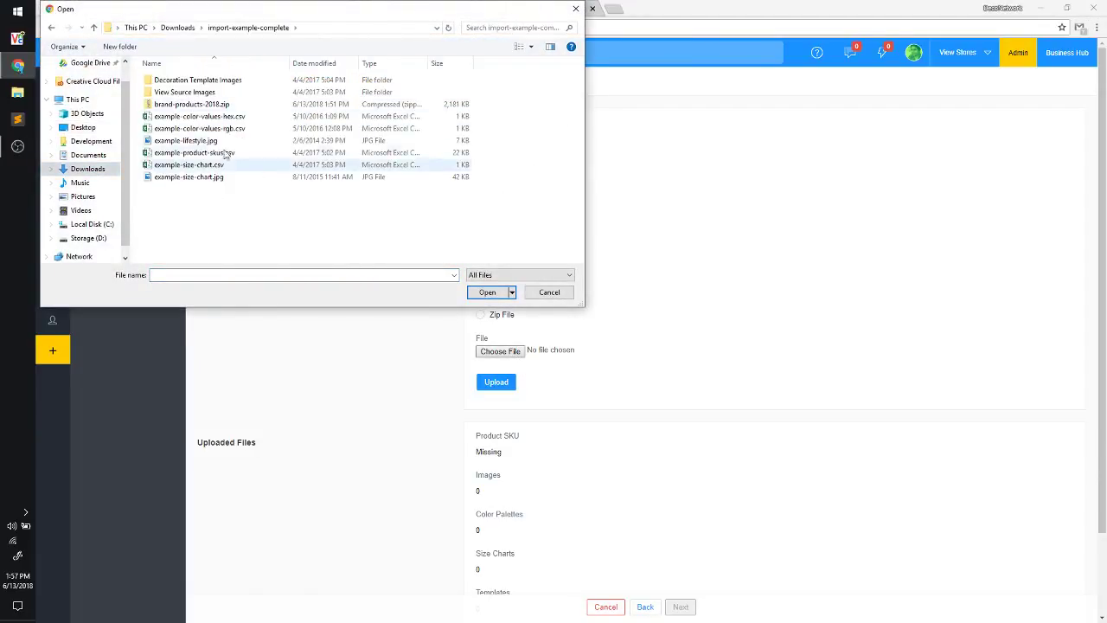
{"action": "left_click", "coordinate": [180, 104]}
{"action": "double_click", "coordinate": [180, 104]}
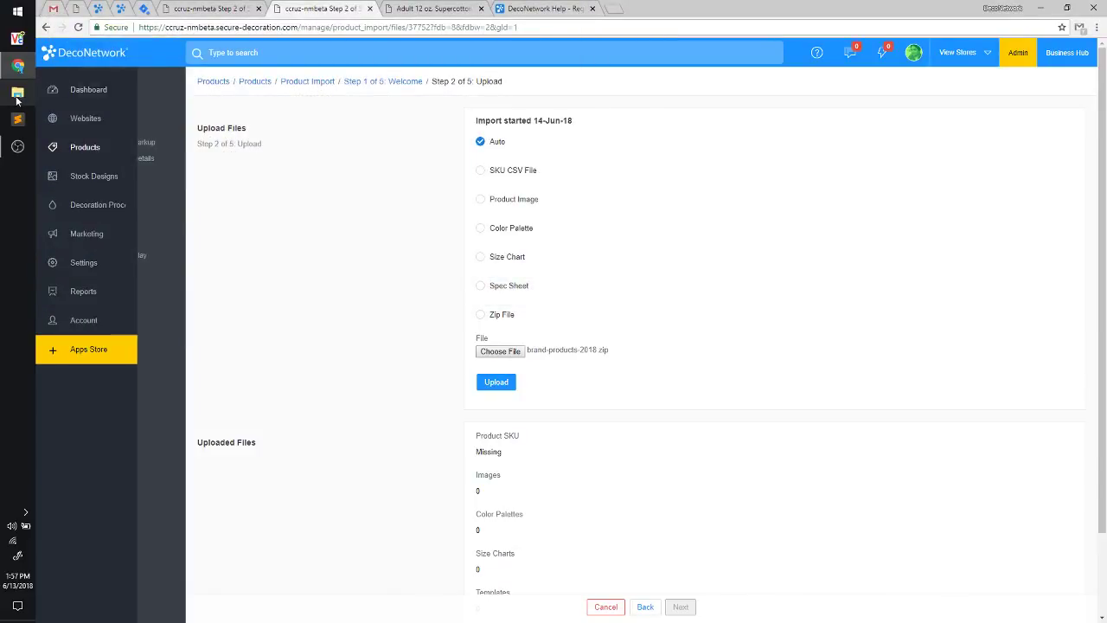
Switch to File Explorer and try to compress all items in Downloads\import-example-complete into a zipped folder
{"action": "left_click", "coordinate": [16, 101]}
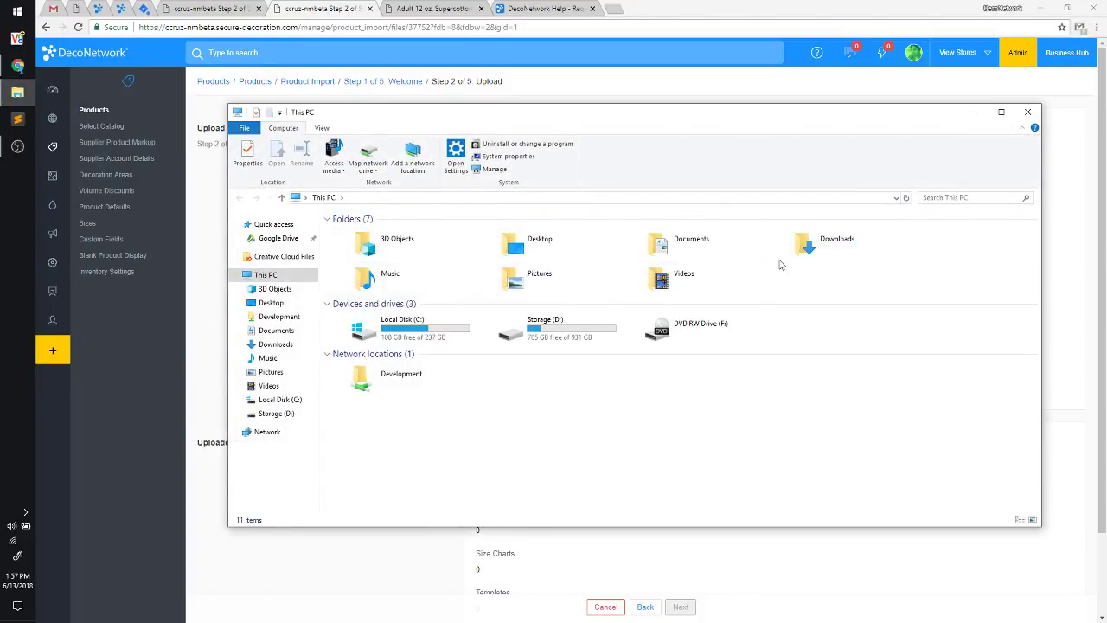
{"action": "double_click", "coordinate": [807, 246]}
{"action": "double_click", "coordinate": [488, 246]}
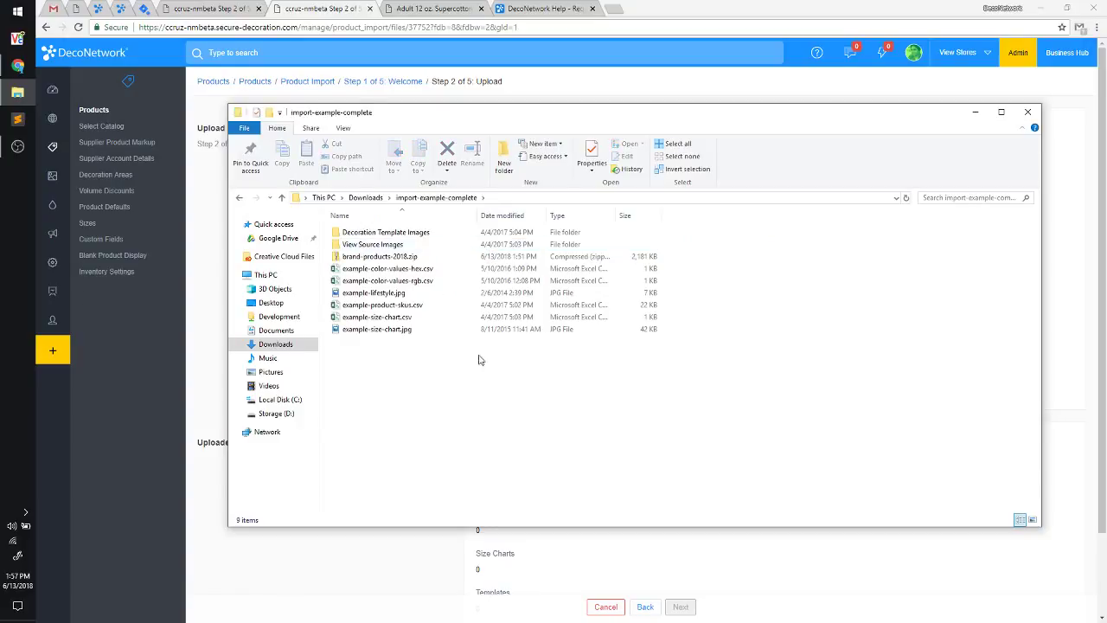
{"action": "left_click_drag", "start_coordinate": [469, 386], "coordinate": [325, 218]}
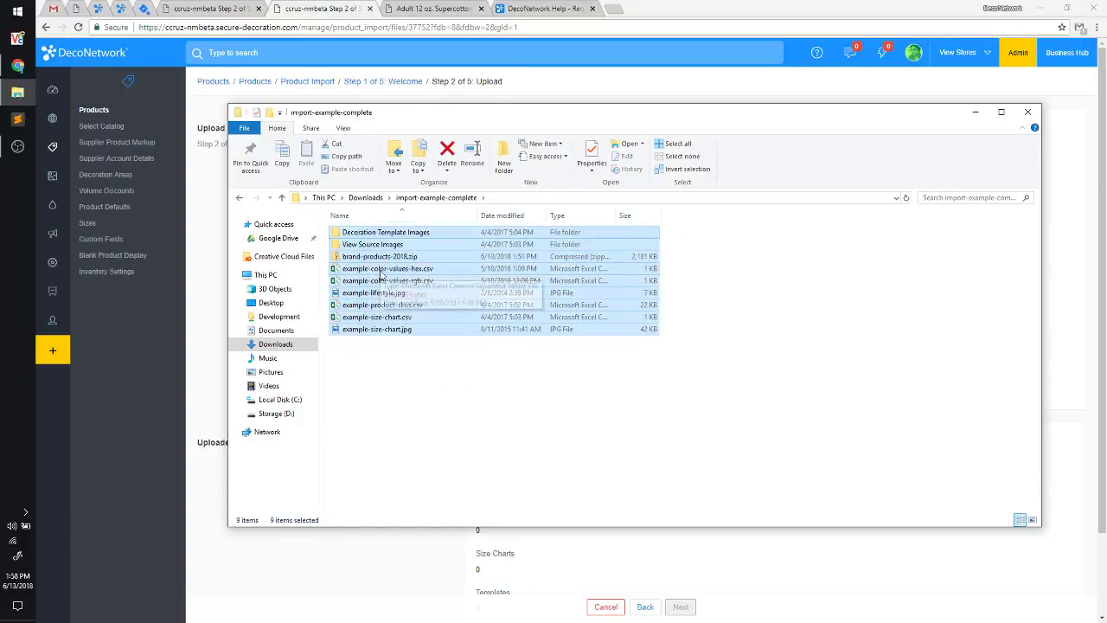
{"action": "right_click", "coordinate": [378, 269]}
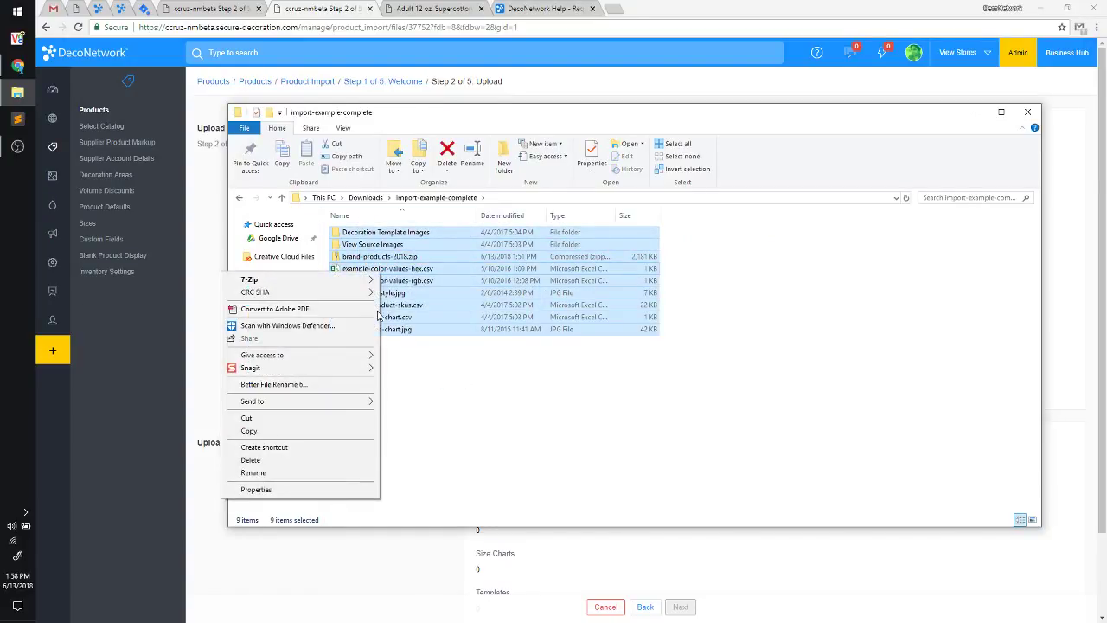
{"action": "mouse_move", "coordinate": [313, 403]}
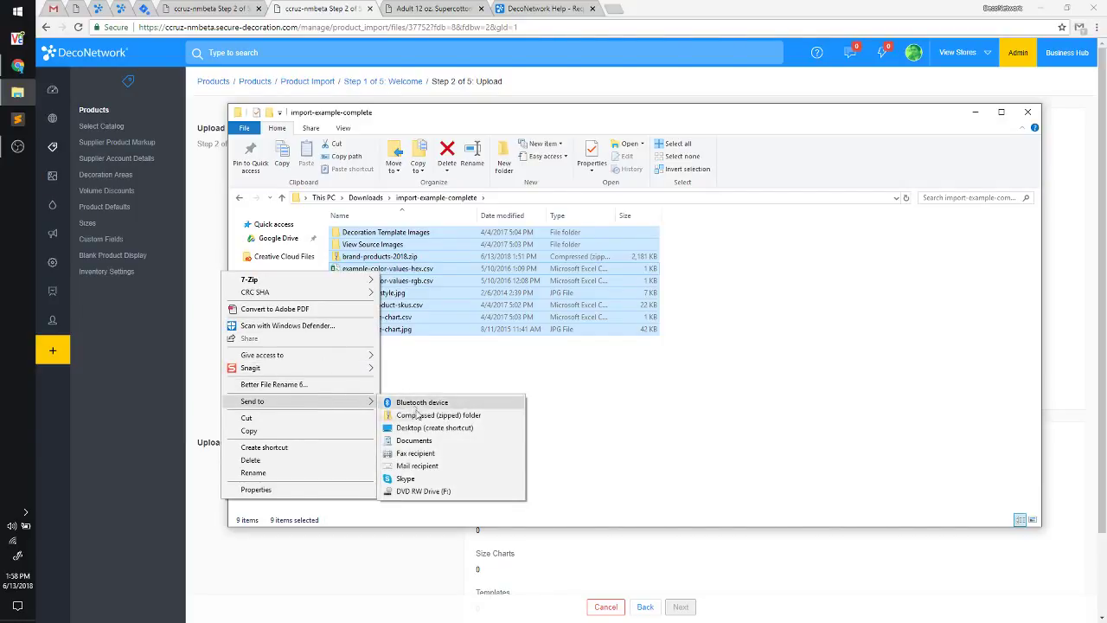
{"action": "left_click", "coordinate": [424, 415]}
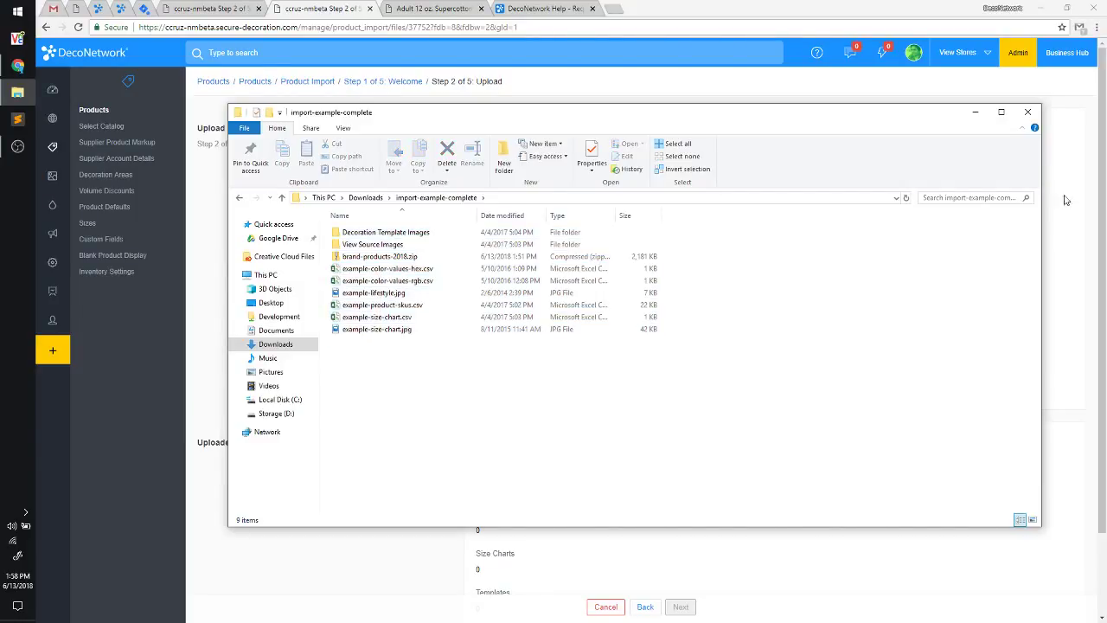
{"action": "left_click", "coordinate": [1026, 112]}
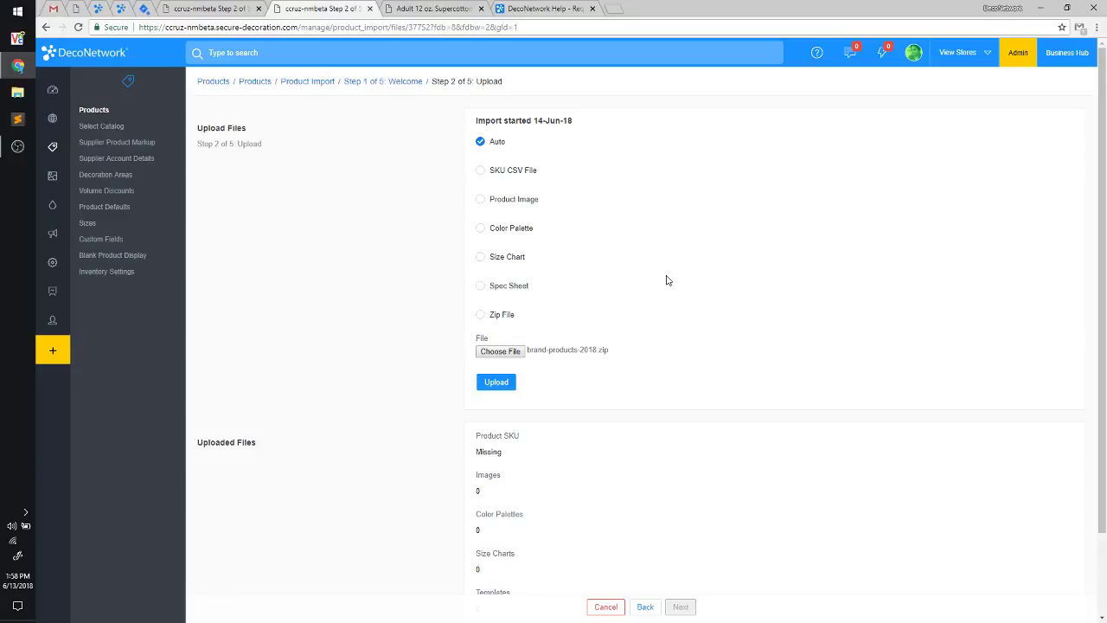
Upload brand-products-2018.zip with the Auto file type, review the uploaded files summary and continue to the import options
{"action": "left_click", "coordinate": [497, 383]}
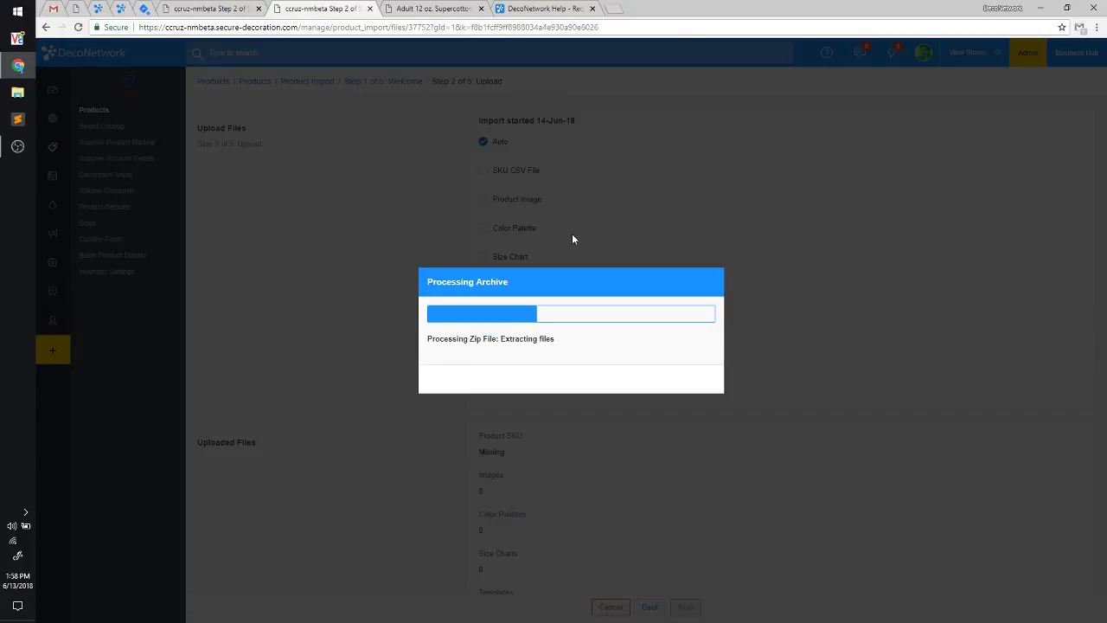
{"action": "left_click", "coordinate": [582, 377]}
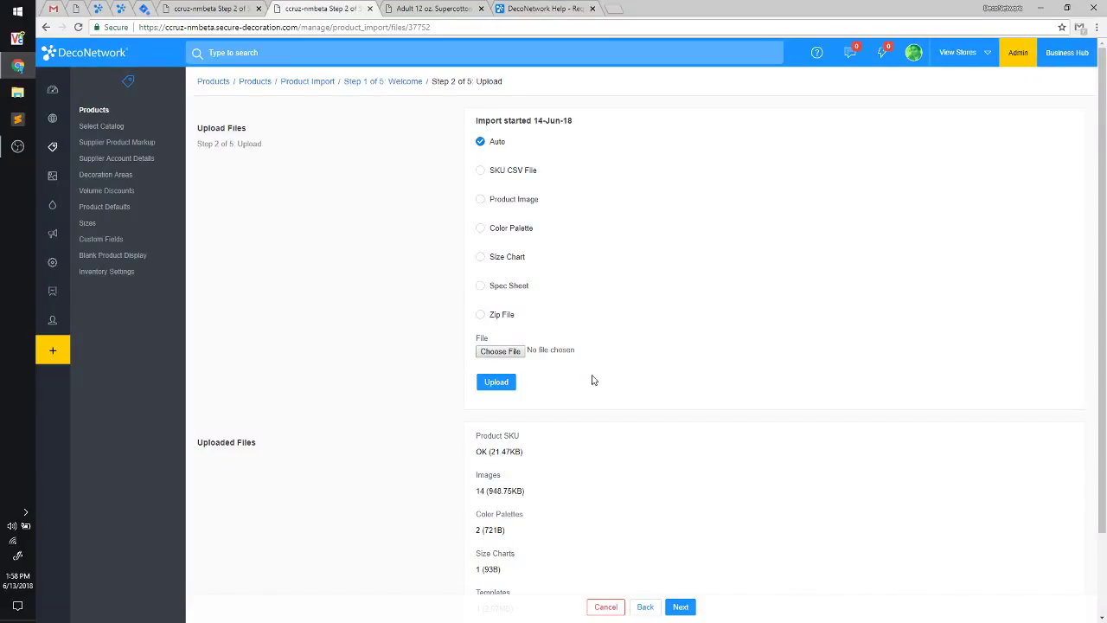
{"action": "scroll", "coordinate": [594, 380], "scroll_direction": "down", "scroll_amount": 1}
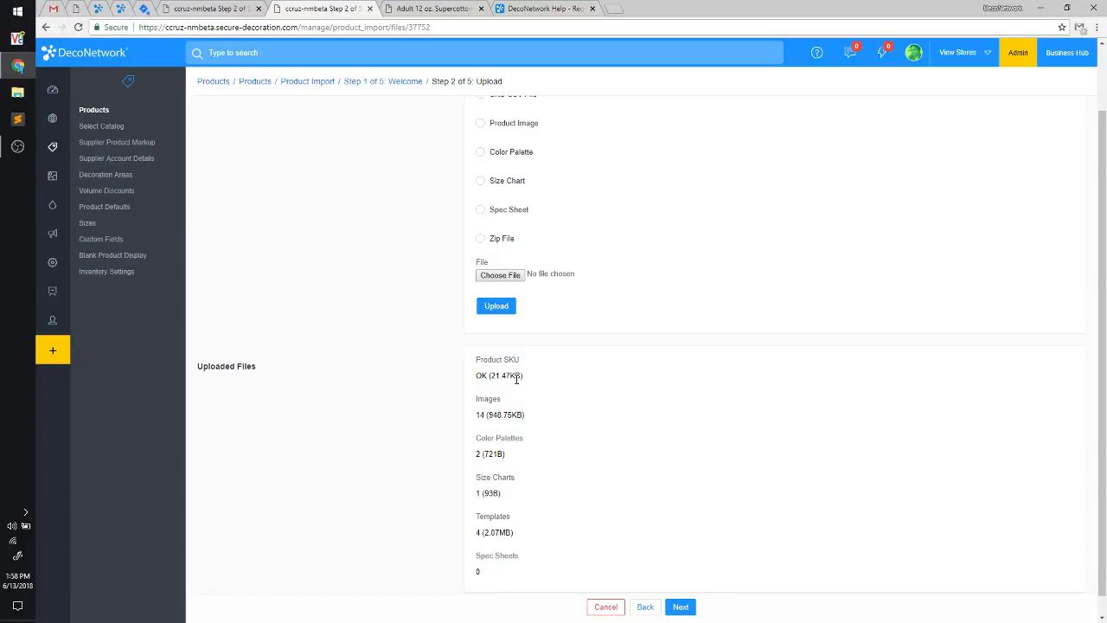
{"action": "scroll", "coordinate": [521, 388], "scroll_direction": "down", "scroll_amount": 1}
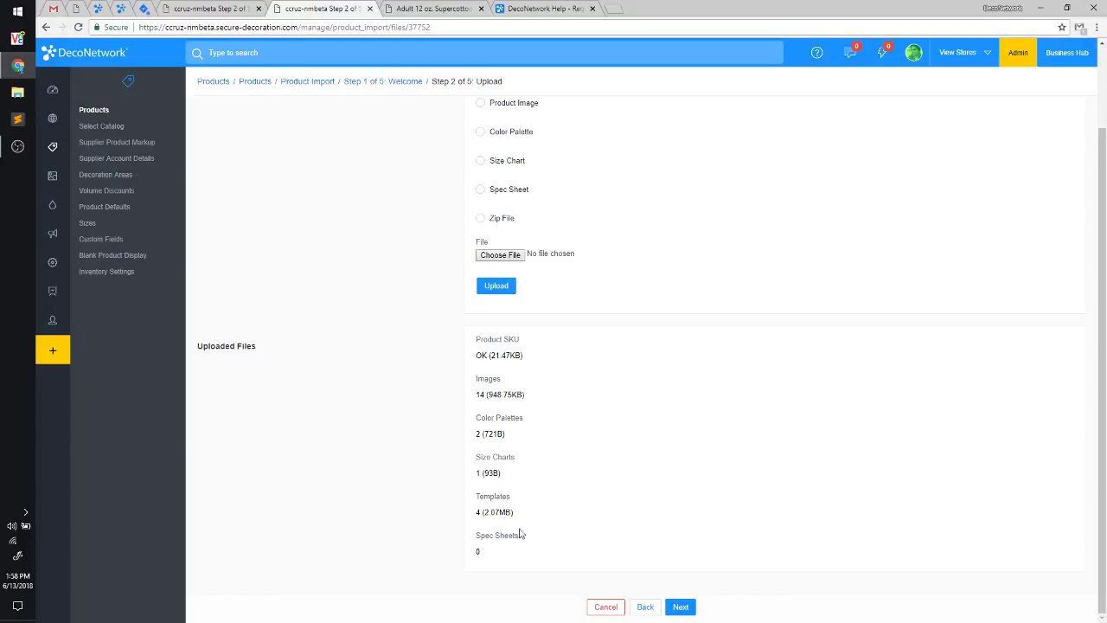
{"action": "left_click", "coordinate": [681, 607]}
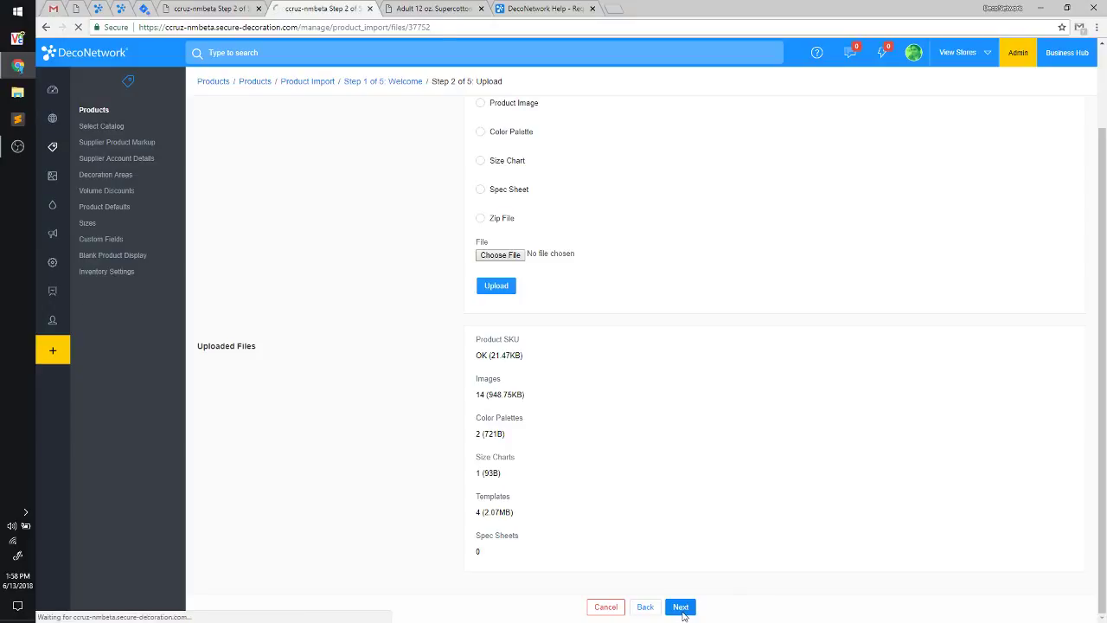
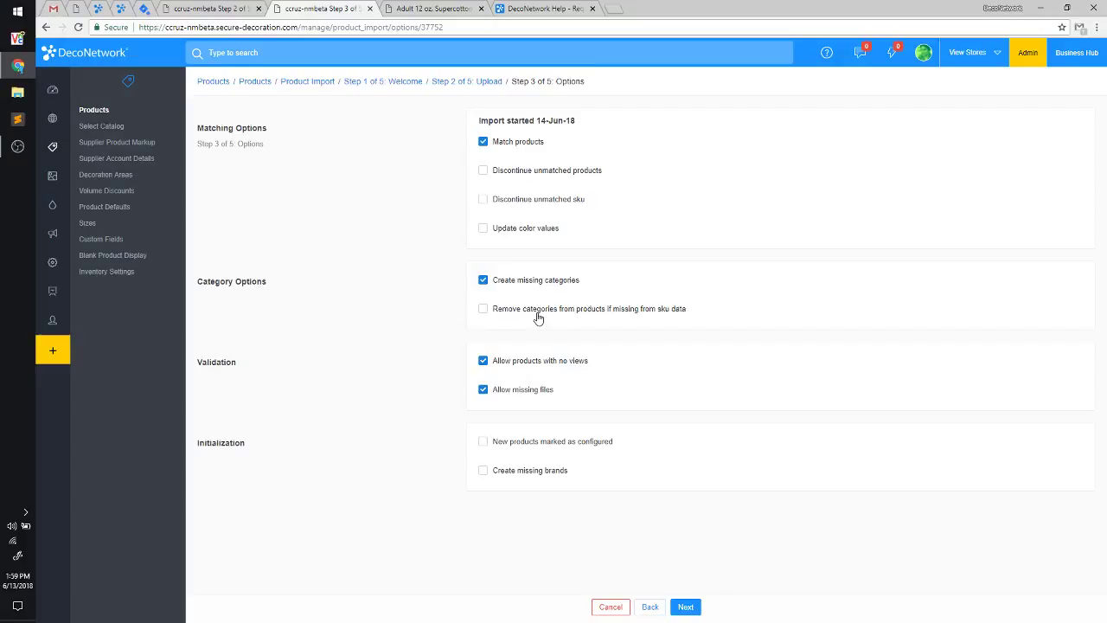
Disable Allow missing files and enable New products marked as configured and Create missing brands, keeping Allow products with no views enabled
{"action": "left_click", "coordinate": [550, 368]}
{"action": "left_click", "coordinate": [551, 367]}
{"action": "left_click", "coordinate": [520, 395]}
{"action": "left_click", "coordinate": [520, 395]}
{"action": "left_click", "coordinate": [513, 448]}
{"action": "left_click", "coordinate": [551, 447]}
{"action": "left_click", "coordinate": [559, 446]}
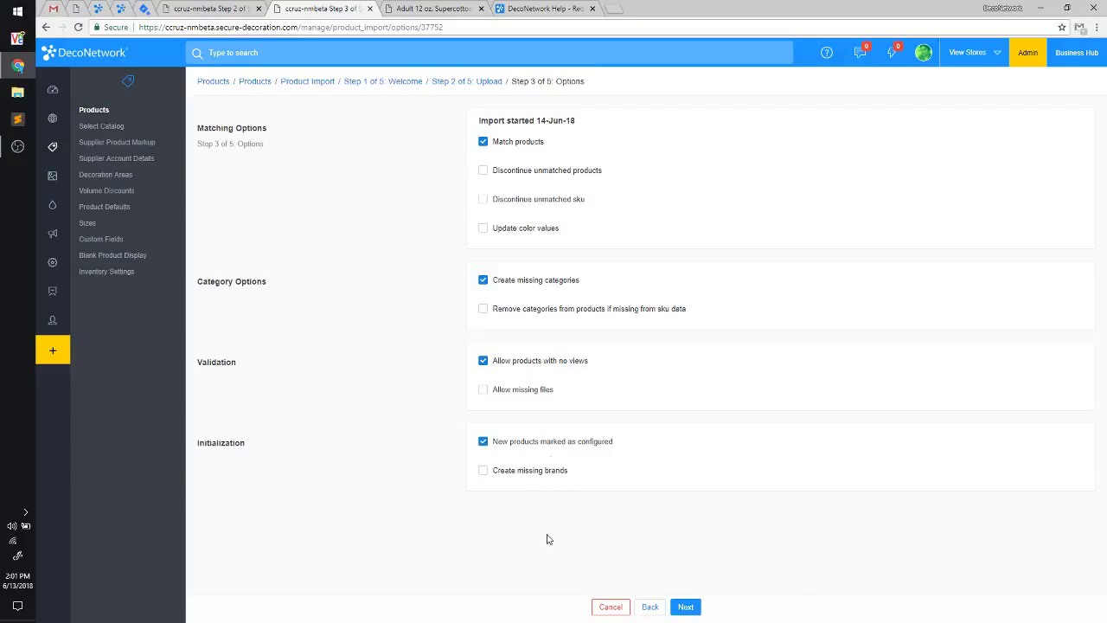
{"action": "left_click", "coordinate": [533, 473]}
Run the import check with these options and review the before-import figures in its summary
{"action": "left_click", "coordinate": [683, 607]}
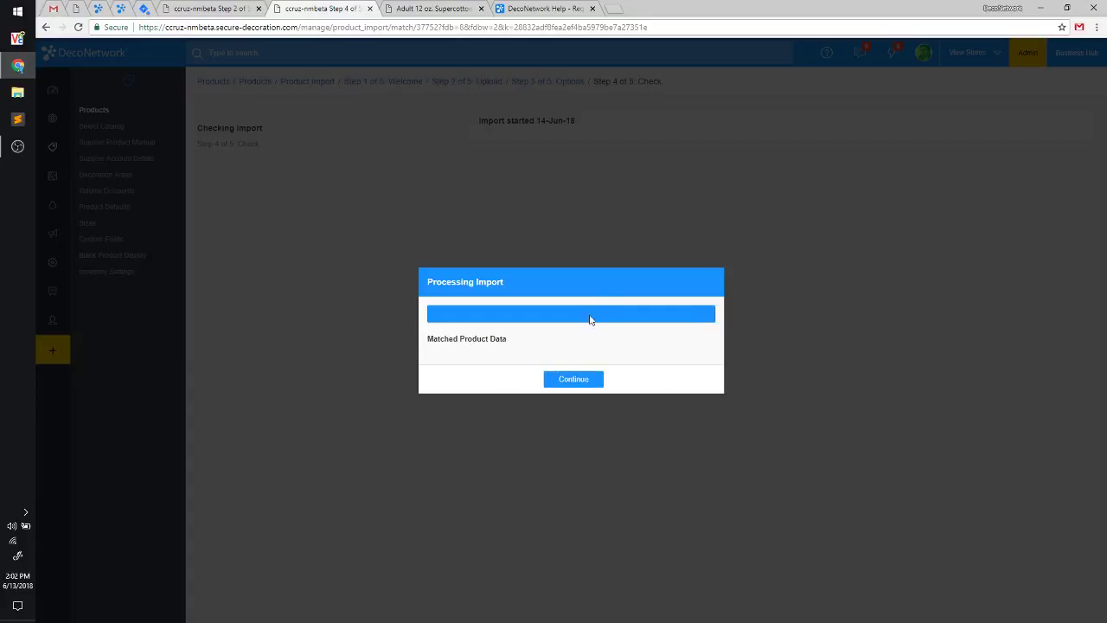
{"action": "left_click", "coordinate": [575, 379]}
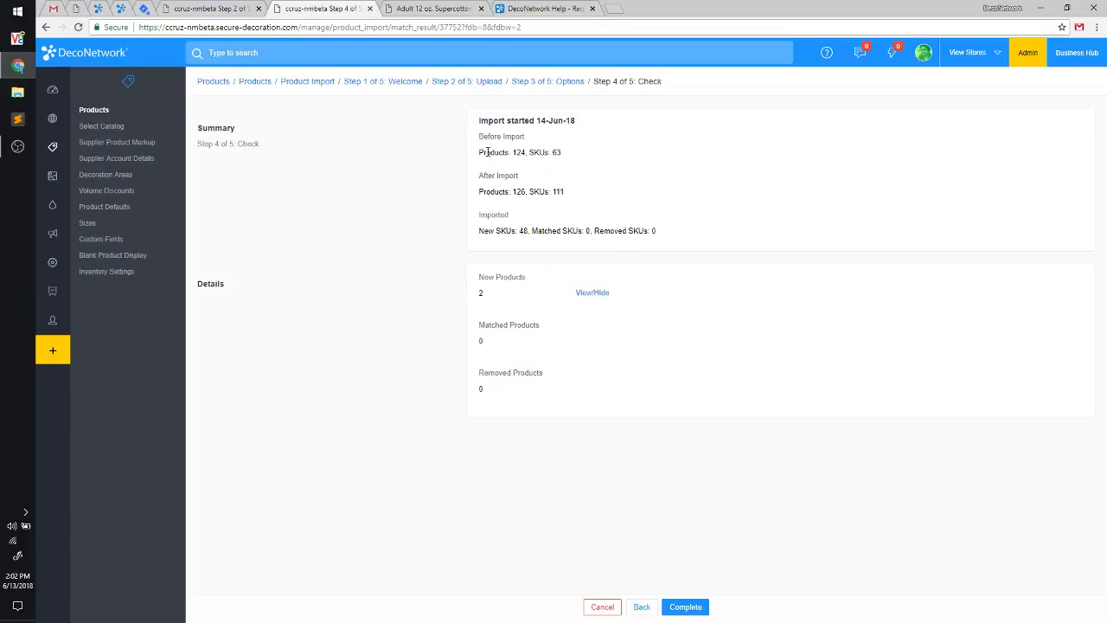
{"action": "left_click_drag", "start_coordinate": [481, 138], "coordinate": [528, 139]}
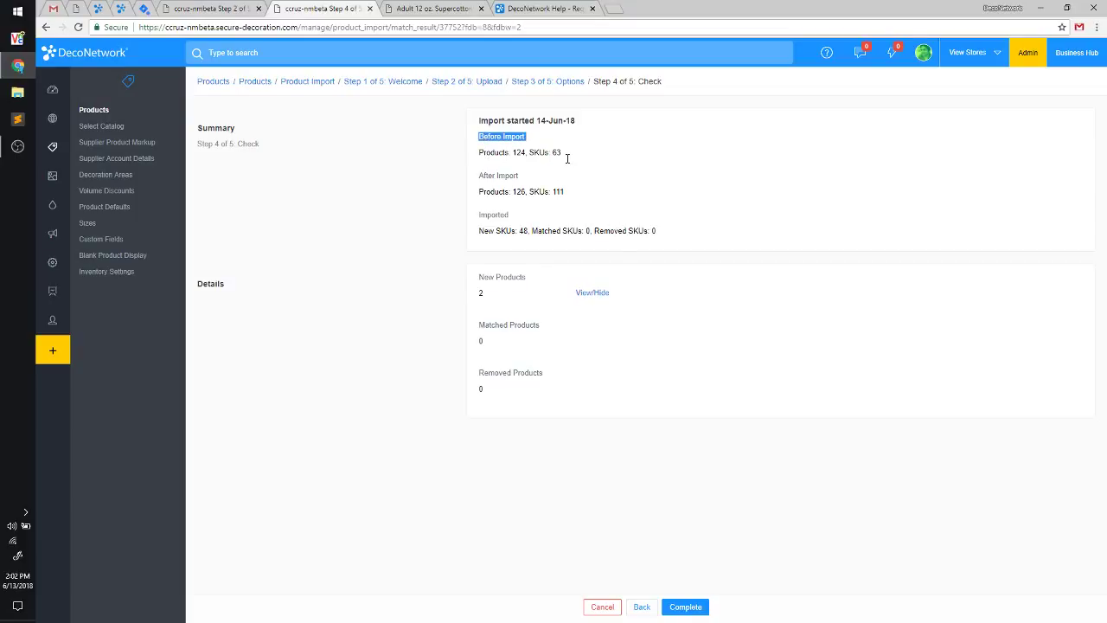
Review the product and SKU figures of the import check and complete the product import
{"action": "double_click", "coordinate": [518, 153]}
{"action": "left_click", "coordinate": [554, 151]}
{"action": "double_click", "coordinate": [519, 192]}
{"action": "double_click", "coordinate": [558, 192]}
{"action": "double_click", "coordinate": [523, 230]}
{"action": "double_click", "coordinate": [481, 292]}
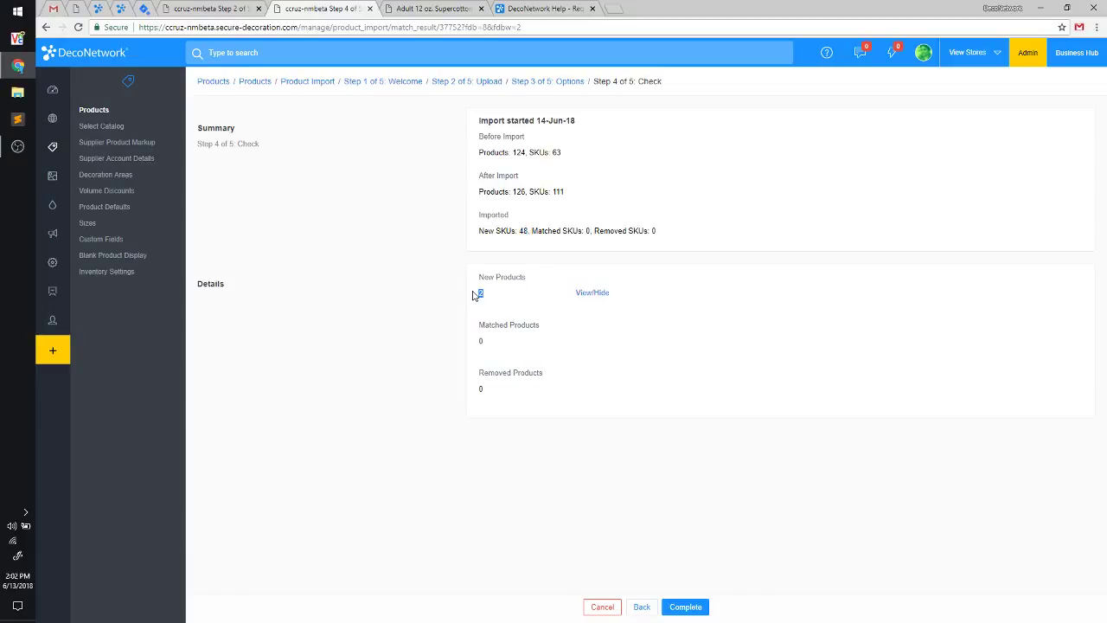
{"action": "left_click", "coordinate": [687, 607]}
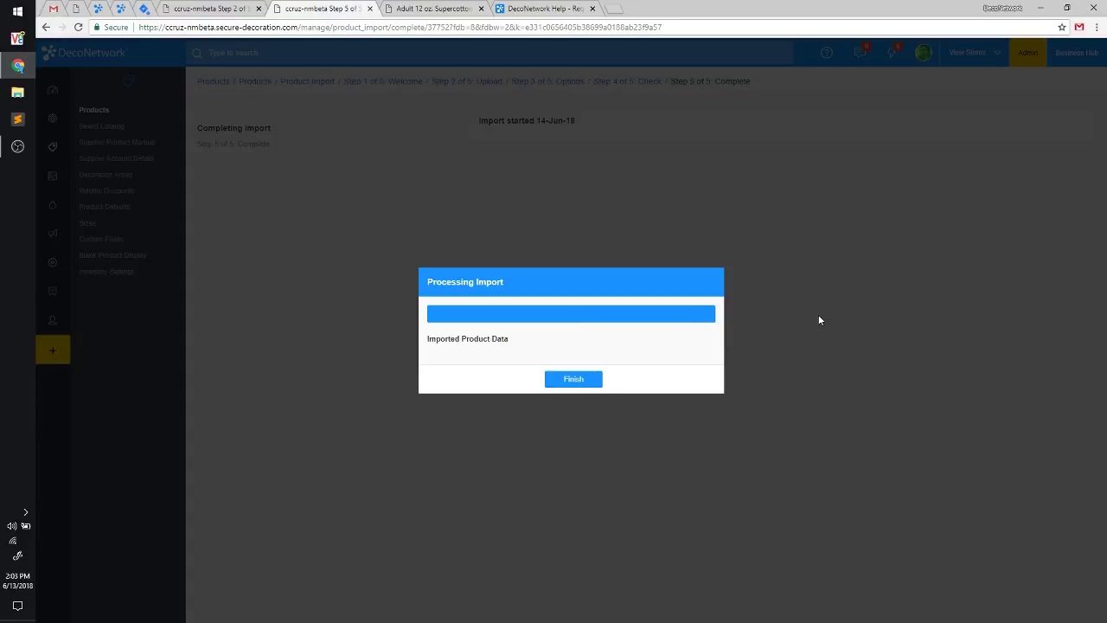
{"action": "left_click", "coordinate": [575, 379]}
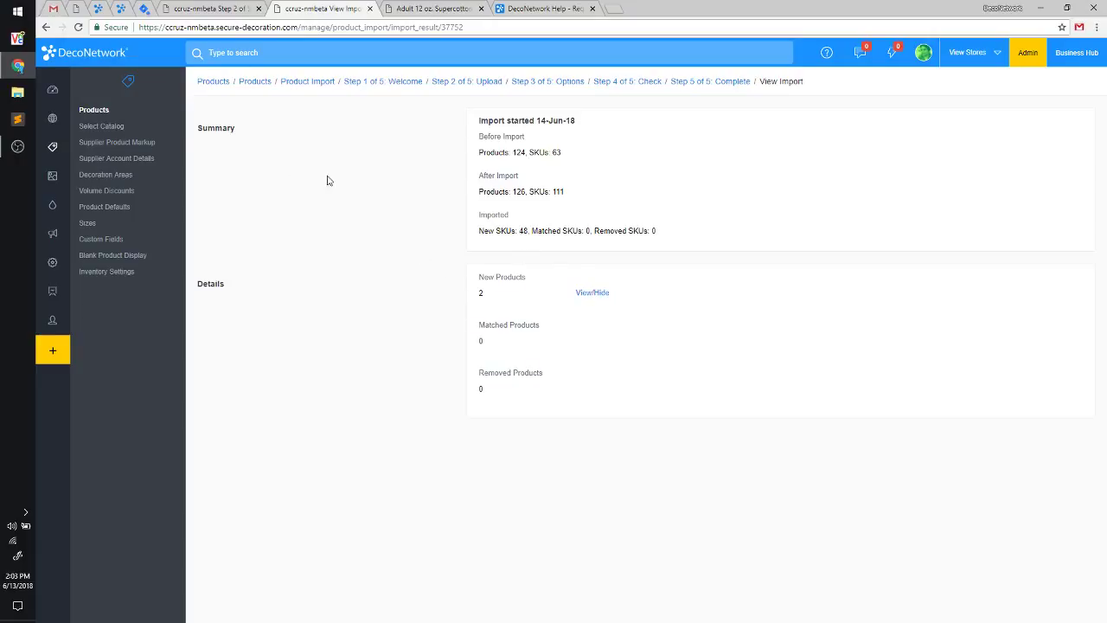
Open the imported products Polo Shirt X and Polo Shirt Y from the last page of the product list, each in a new tab
{"action": "left_click", "coordinate": [119, 109]}
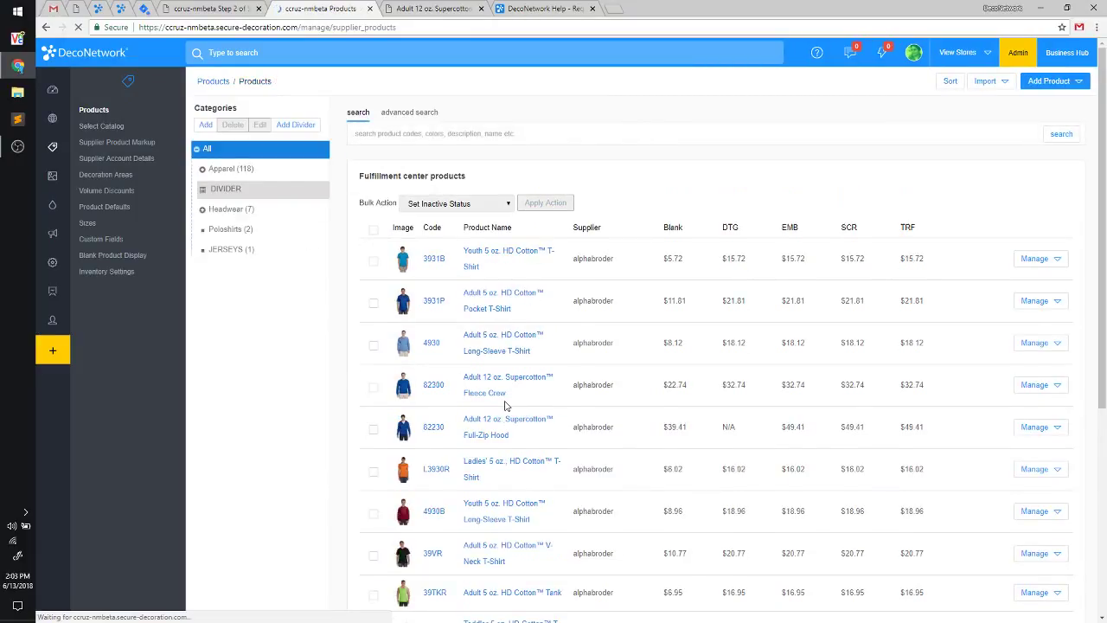
{"action": "scroll", "coordinate": [508, 417], "scroll_direction": "down", "scroll_amount": 3}
{"action": "scroll", "coordinate": [508, 417], "scroll_direction": "down", "scroll_amount": 2}
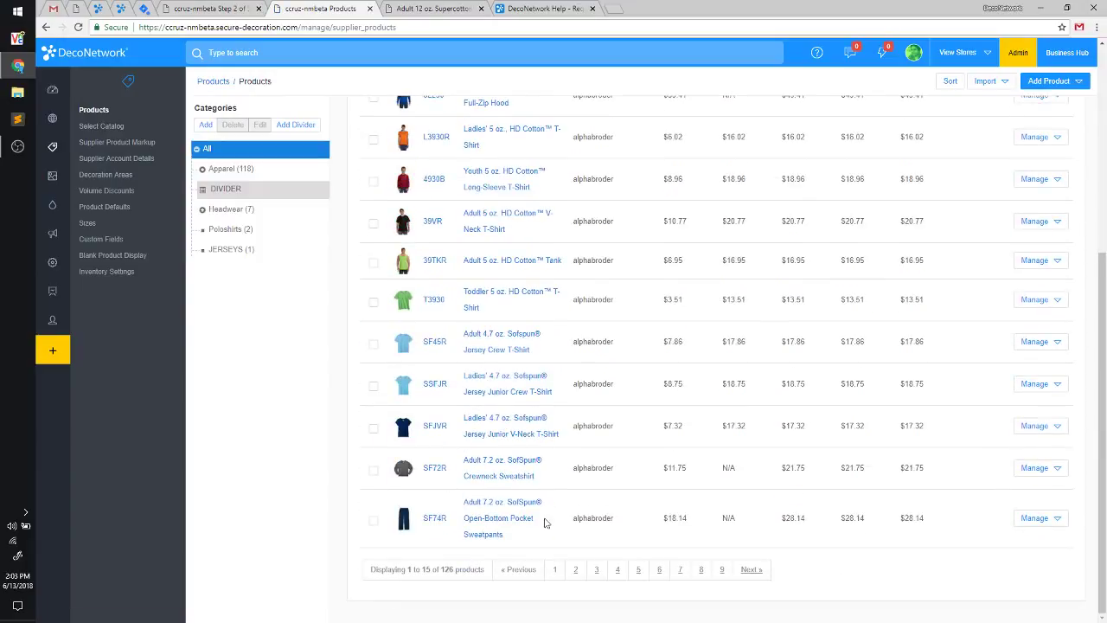
{"action": "left_click", "coordinate": [723, 570]}
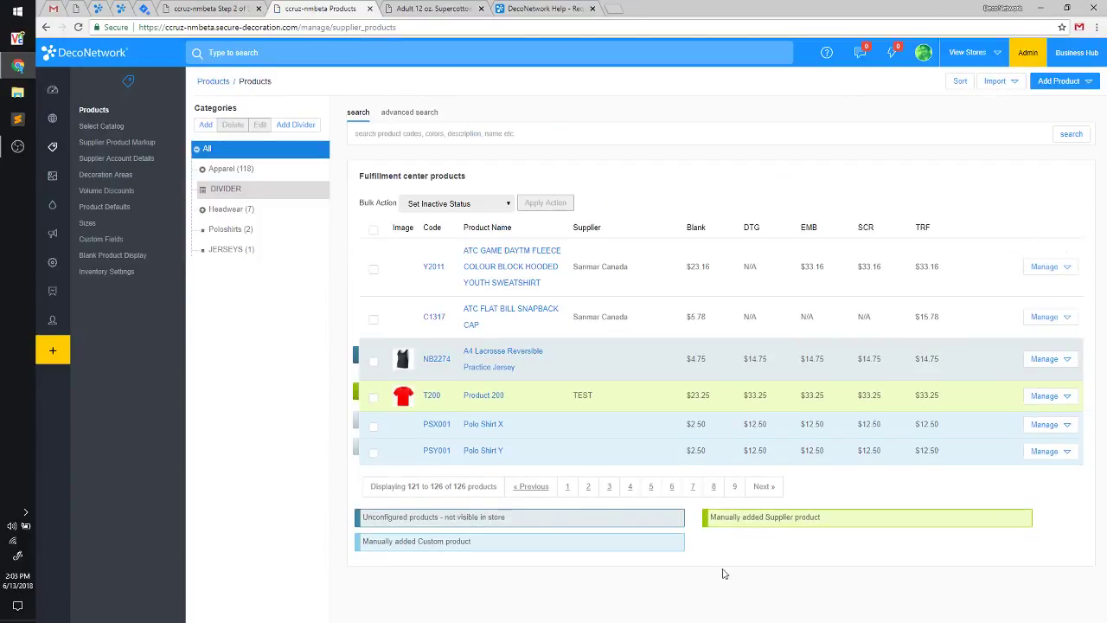
{"action": "right_click", "coordinate": [476, 435]}
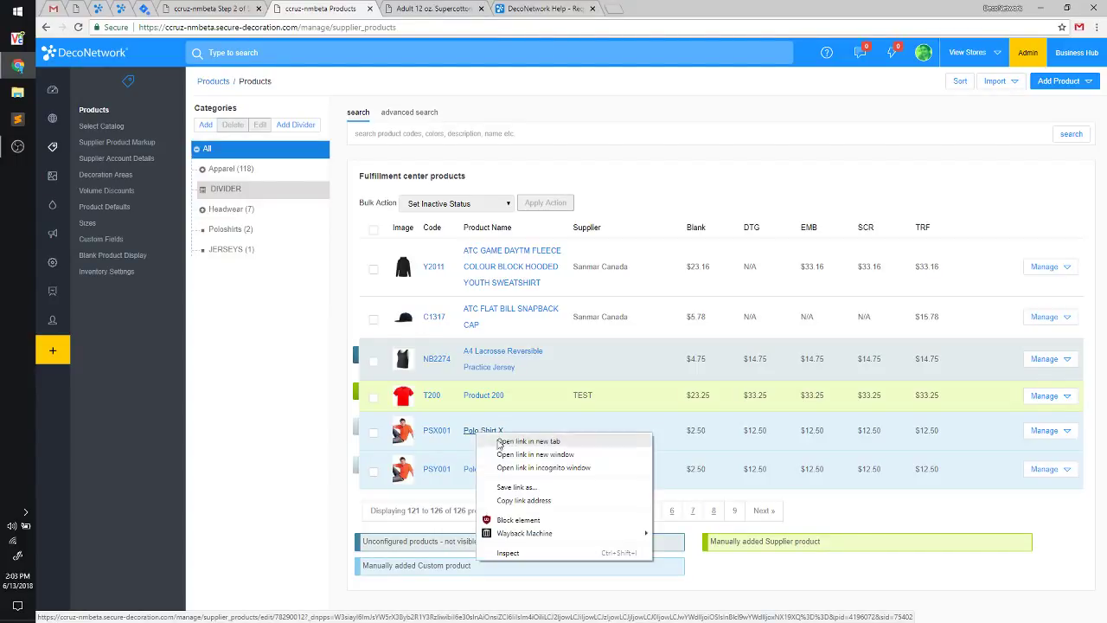
{"action": "left_click", "coordinate": [502, 441]}
{"action": "right_click", "coordinate": [490, 472]}
{"action": "left_click", "coordinate": [515, 478]}
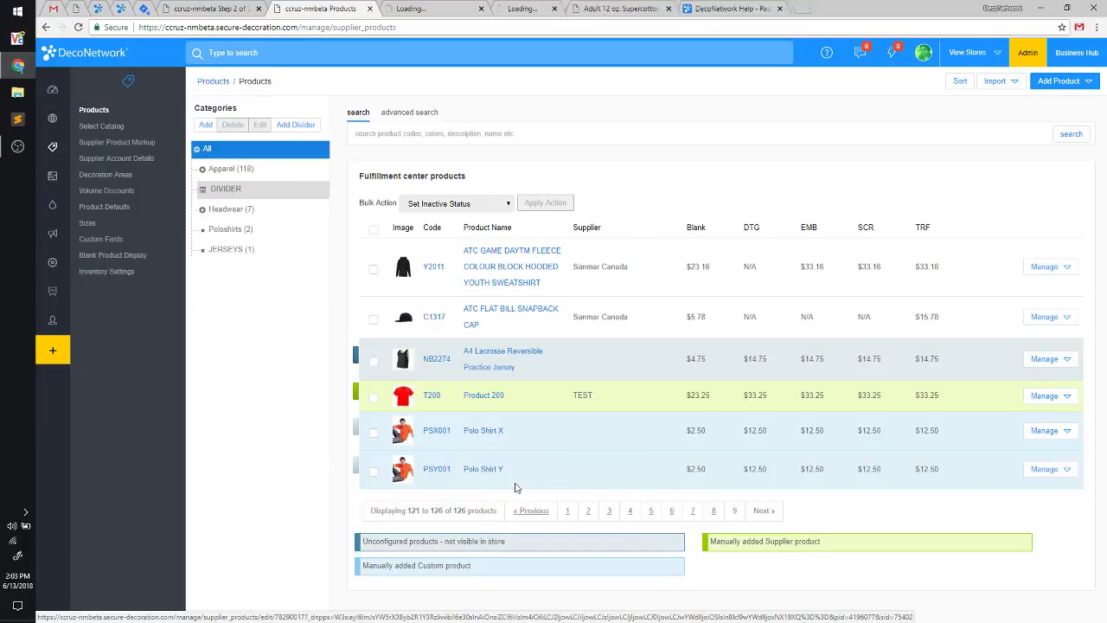
Examine the general details and colors of Polo Shirt X and the colors and decoration views of Polo Shirt Y
{"action": "left_click", "coordinate": [418, 7]}
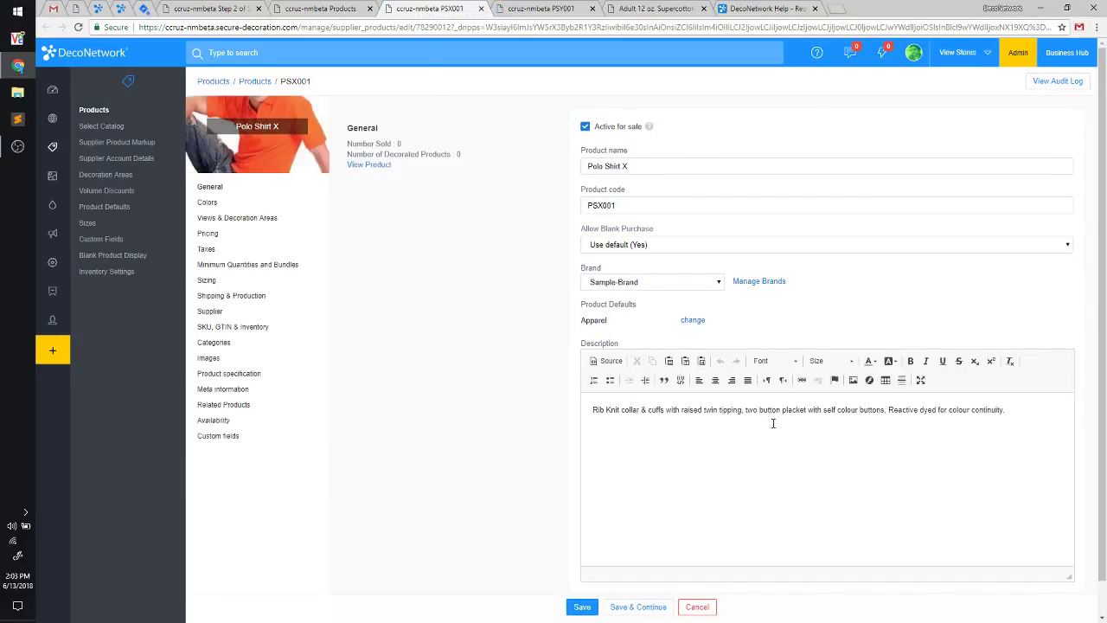
{"action": "left_click", "coordinate": [208, 201]}
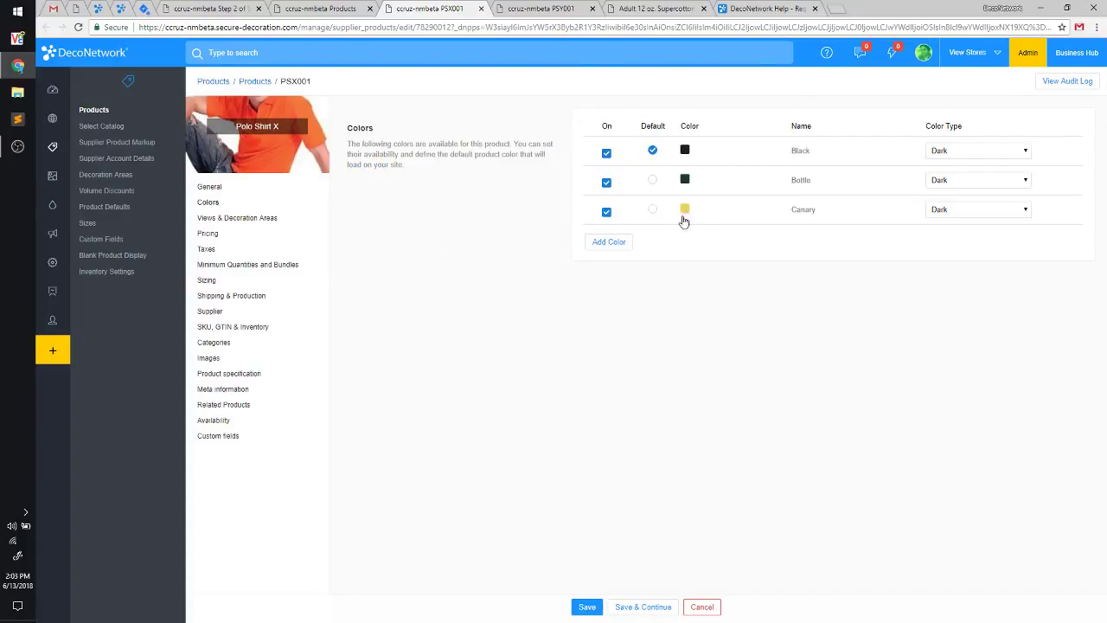
{"action": "left_click", "coordinate": [500, 6]}
{"action": "left_click", "coordinate": [221, 204]}
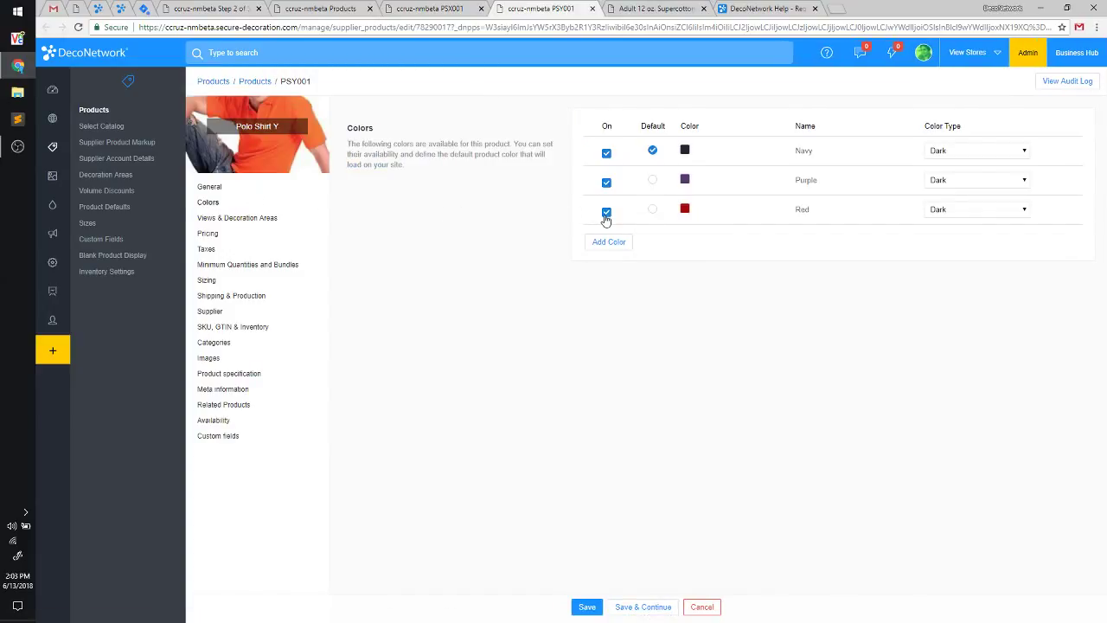
{"action": "left_click", "coordinate": [272, 221]}
Inspect the views and decoration areas of Polo Shirt X, including the Front view's Body area, without changing them
{"action": "key", "text": "ctrl+shift+Tab"}
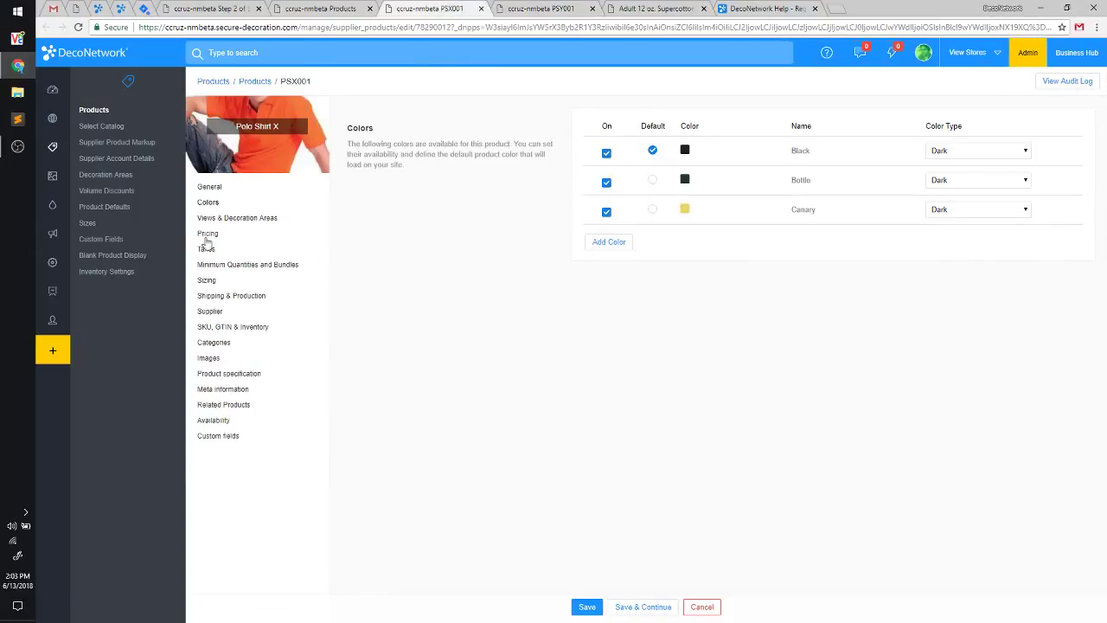
{"action": "left_click", "coordinate": [232, 222]}
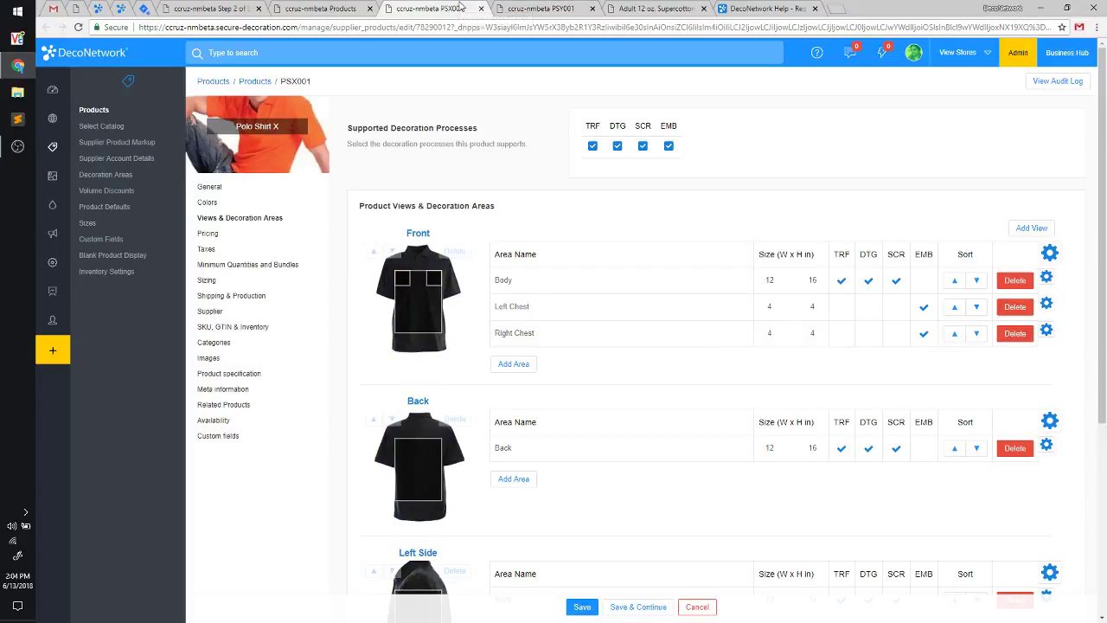
{"action": "left_click", "coordinate": [417, 285]}
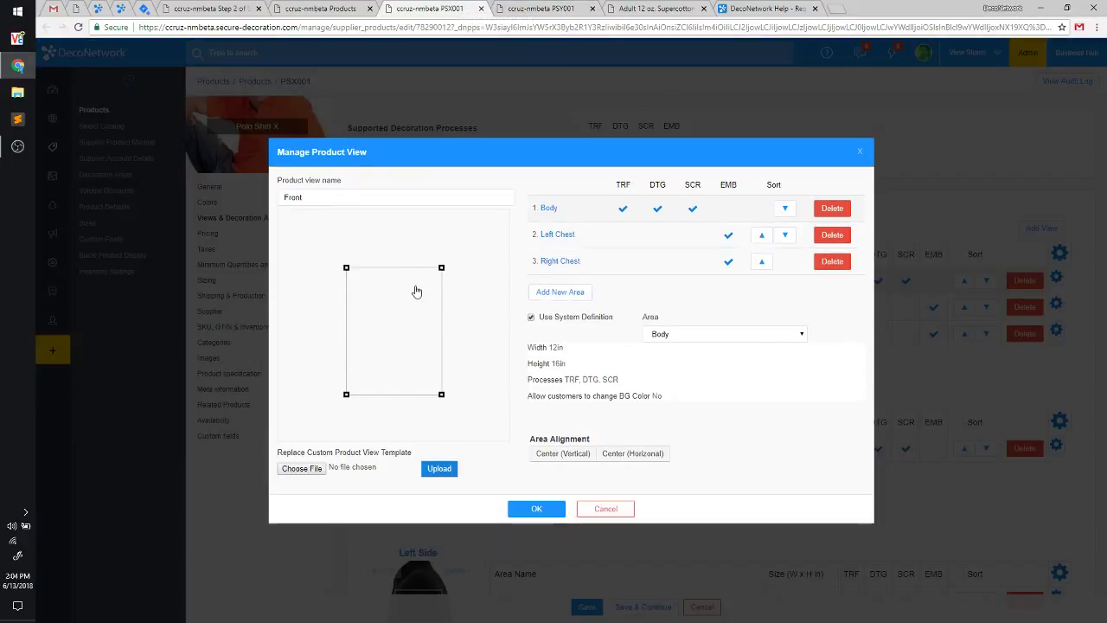
{"action": "left_click", "coordinate": [600, 512]}
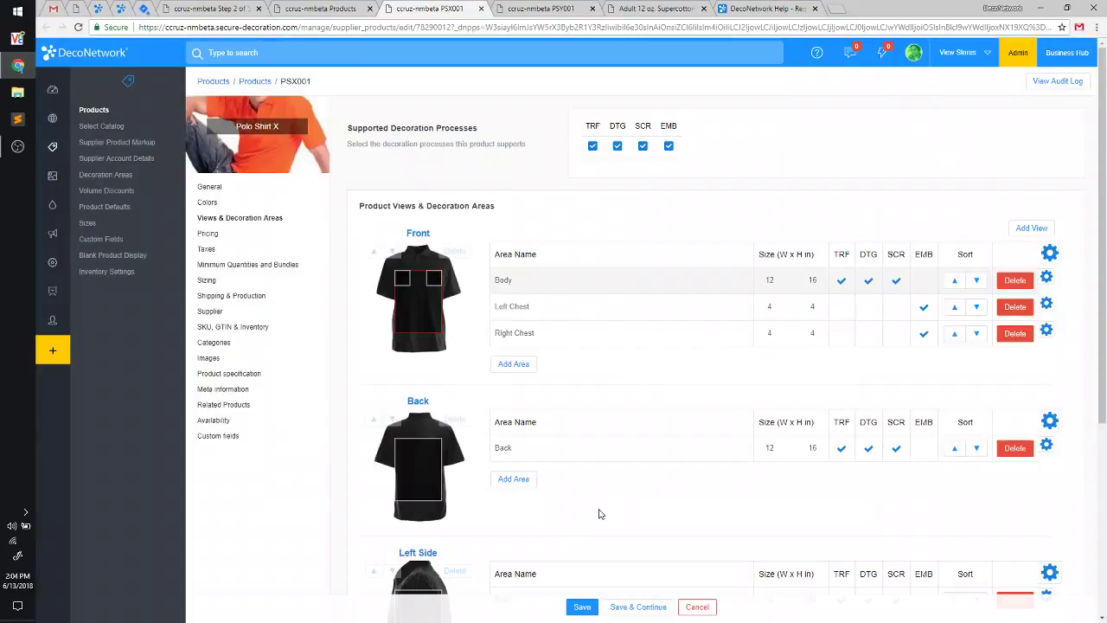
Add the generic color Blue Jerry to Polo Shirt X, make it the default and preview it on the product views
{"action": "left_click", "coordinate": [212, 202]}
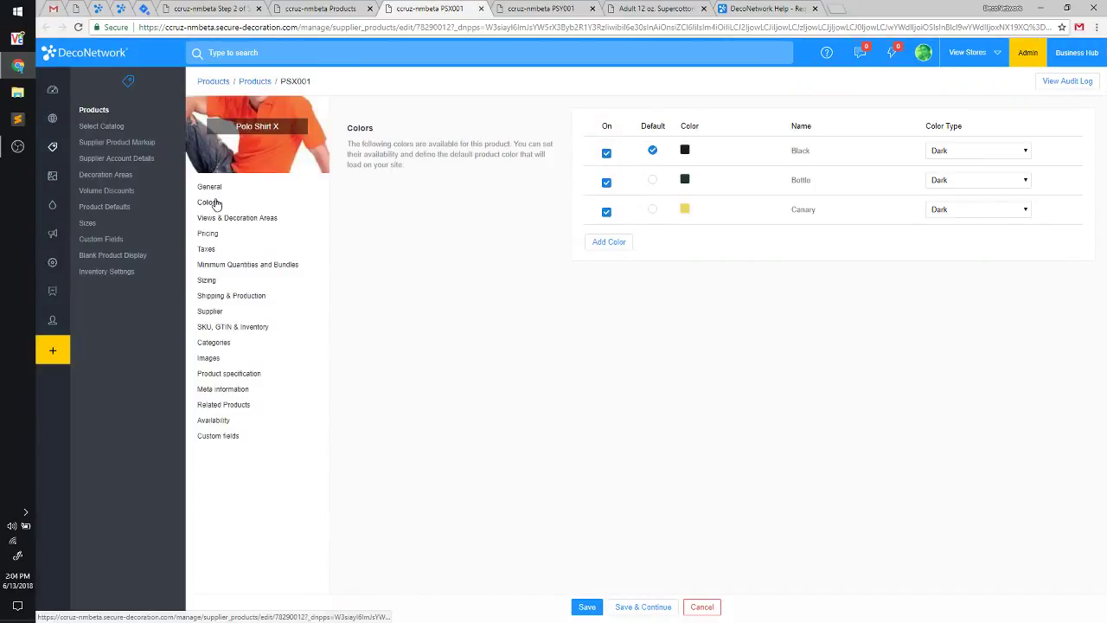
{"action": "left_click", "coordinate": [613, 245]}
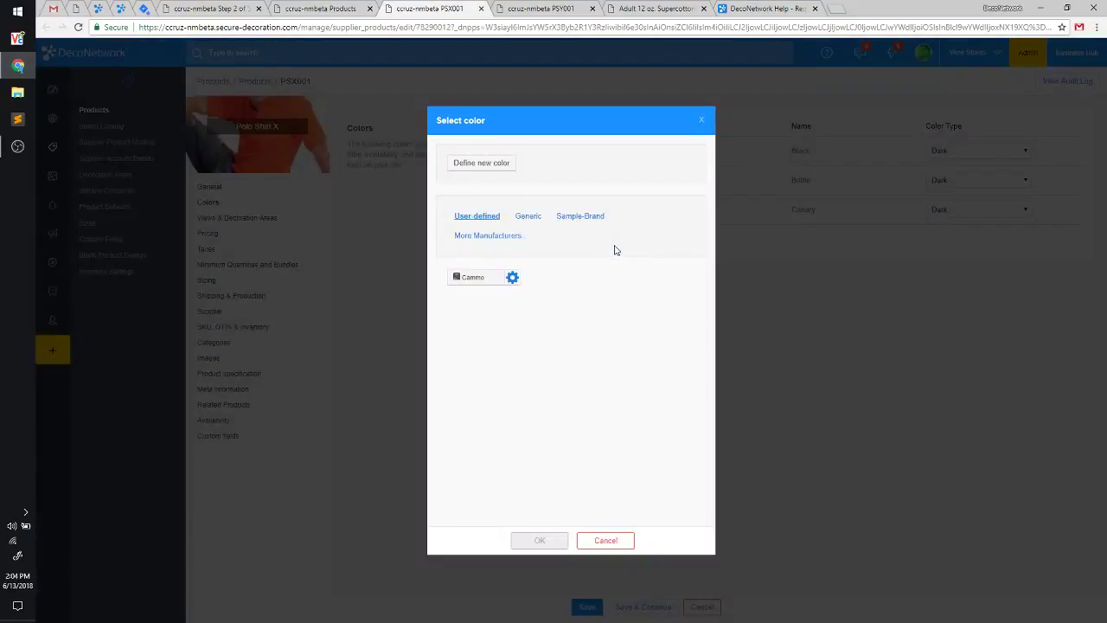
{"action": "left_click", "coordinate": [527, 216]}
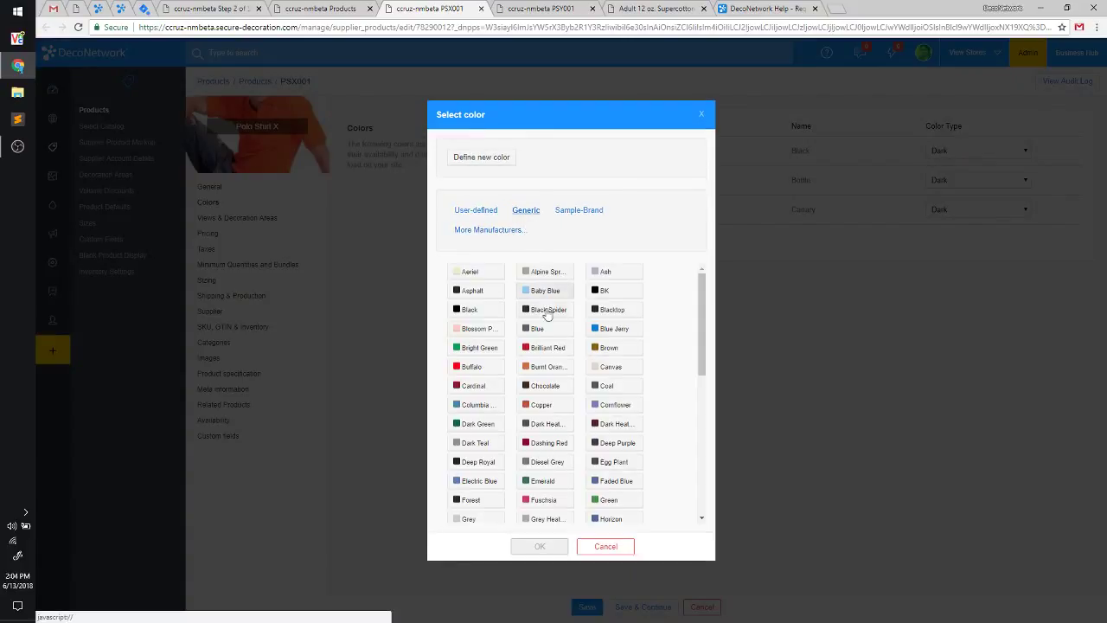
{"action": "left_click", "coordinate": [619, 335]}
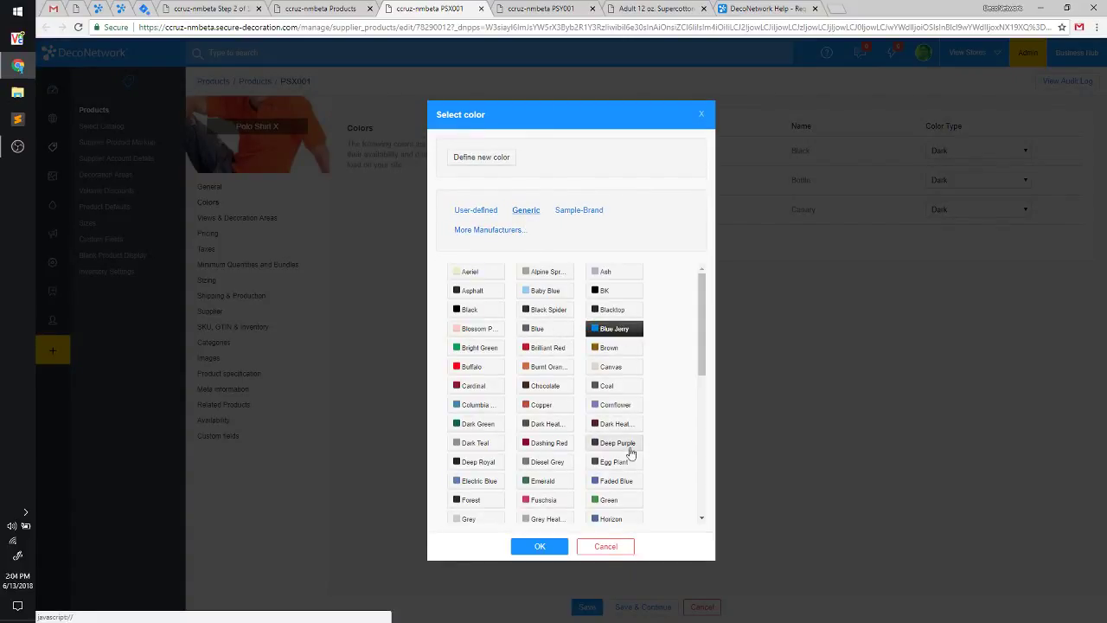
{"action": "left_click", "coordinate": [548, 552]}
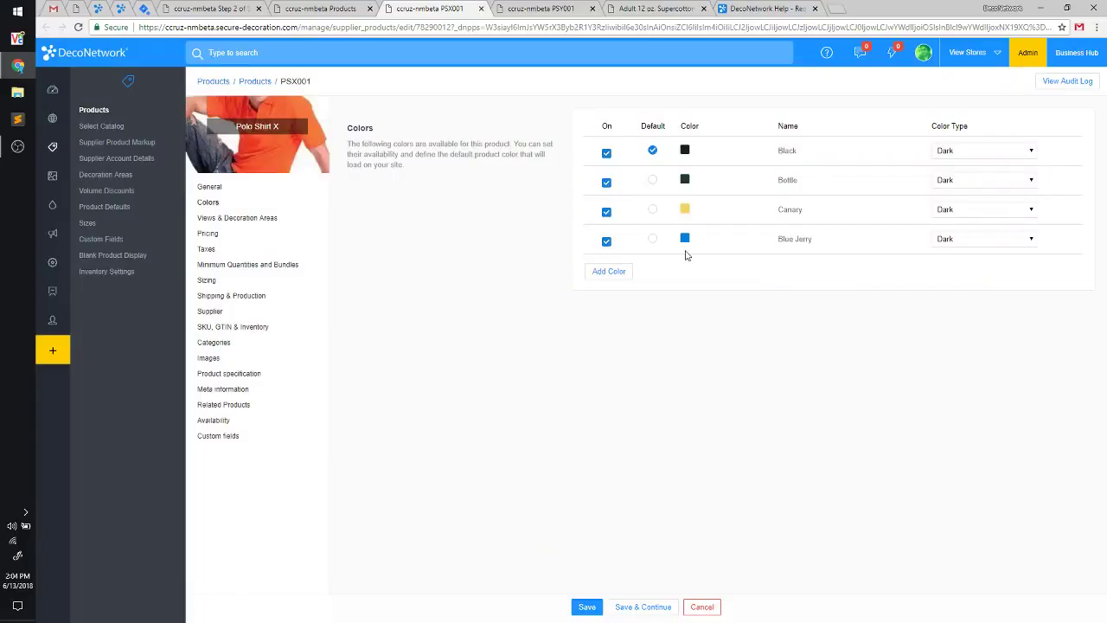
{"action": "left_click", "coordinate": [653, 239]}
{"action": "left_click", "coordinate": [264, 220]}
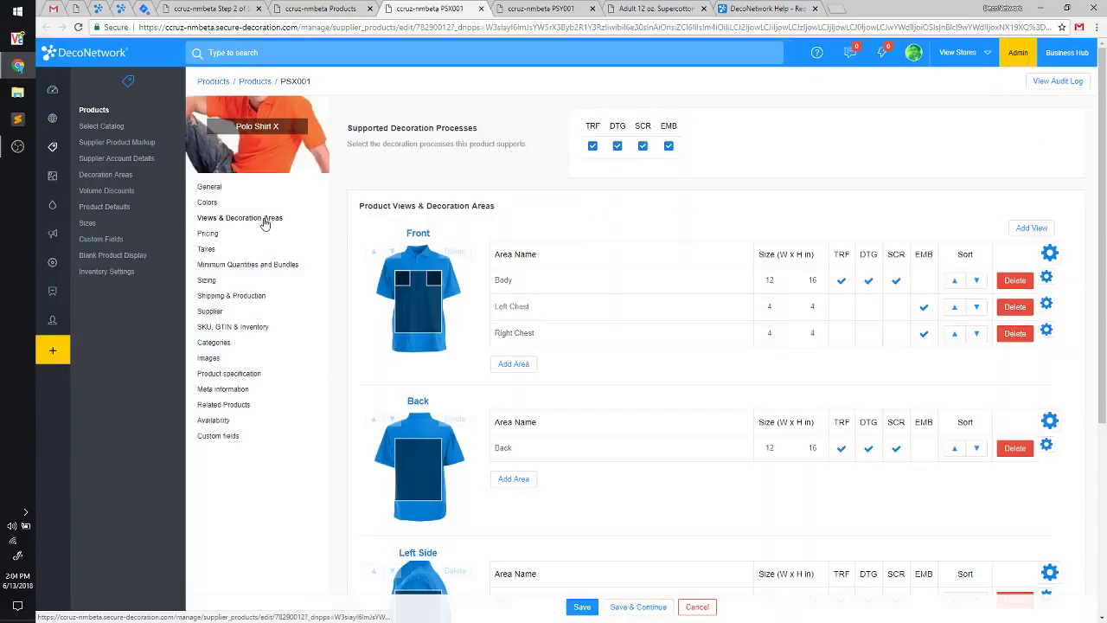
{"action": "mouse_move", "coordinate": [458, 305]}
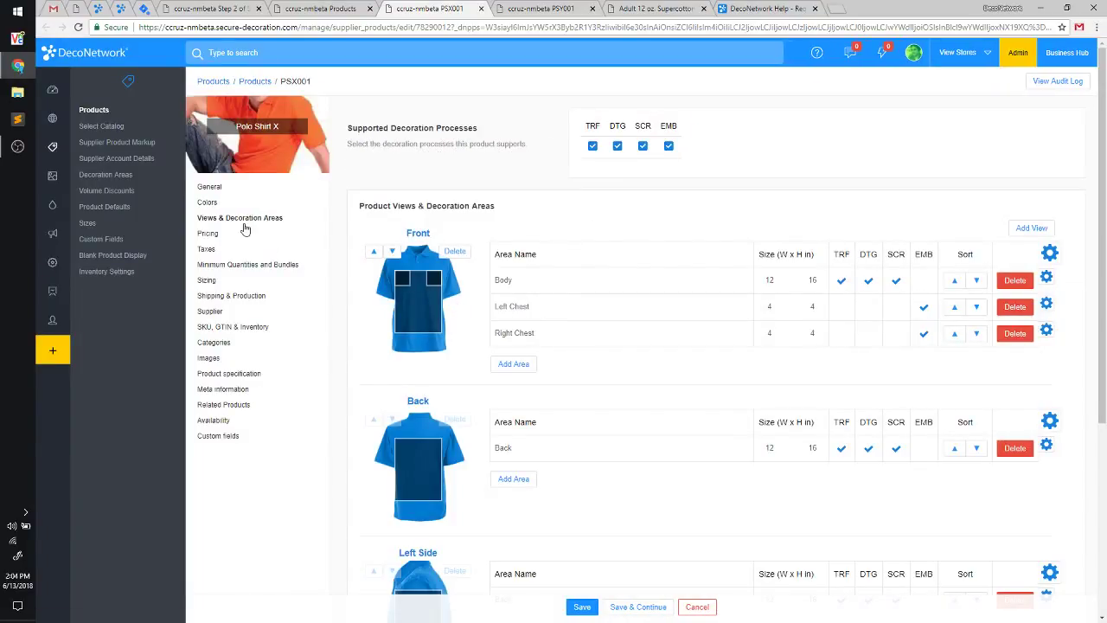
Add the generic color Fuschsia to the colors of Polo Shirt X
{"action": "left_click", "coordinate": [215, 204]}
{"action": "left_click", "coordinate": [610, 271]}
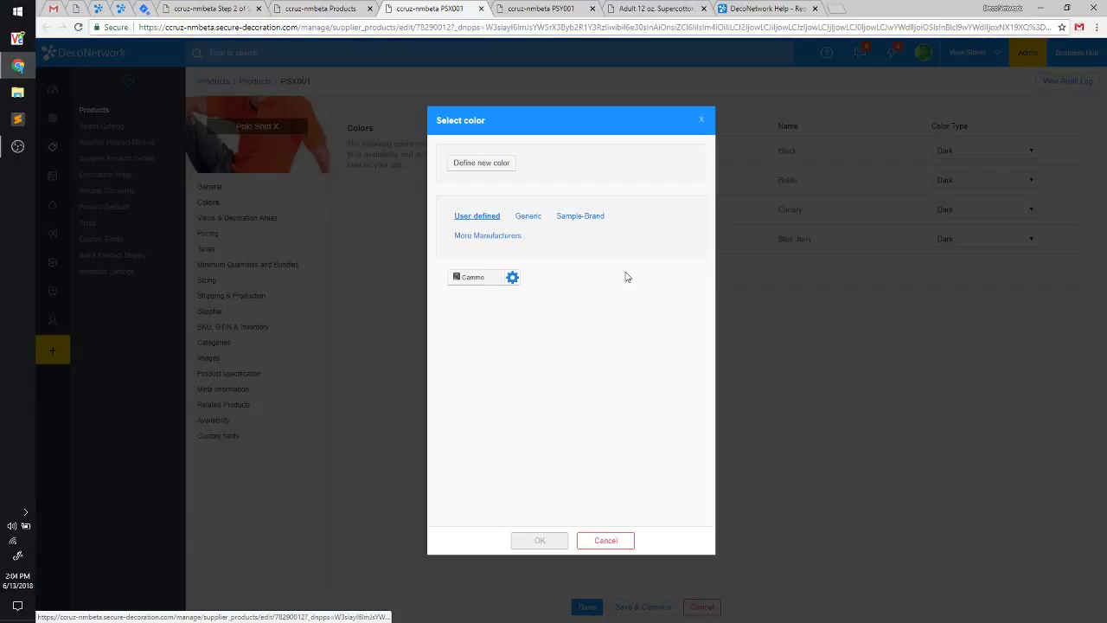
{"action": "left_click", "coordinate": [527, 210]}
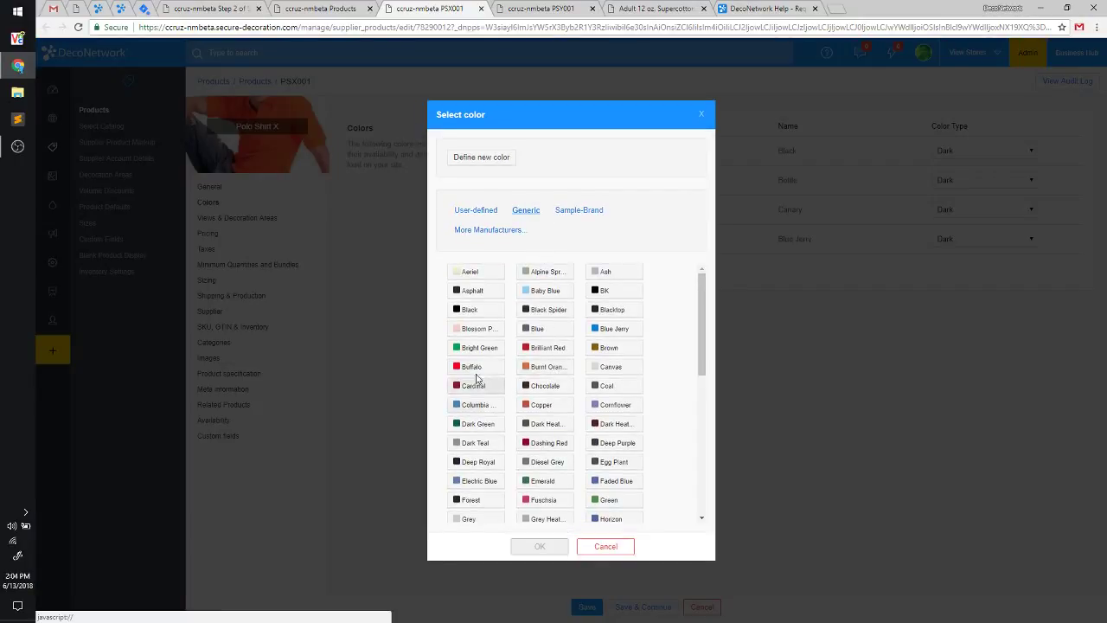
{"action": "scroll", "coordinate": [550, 464], "scroll_direction": "down", "scroll_amount": 1}
{"action": "scroll", "coordinate": [550, 466], "scroll_direction": "down", "scroll_amount": 1}
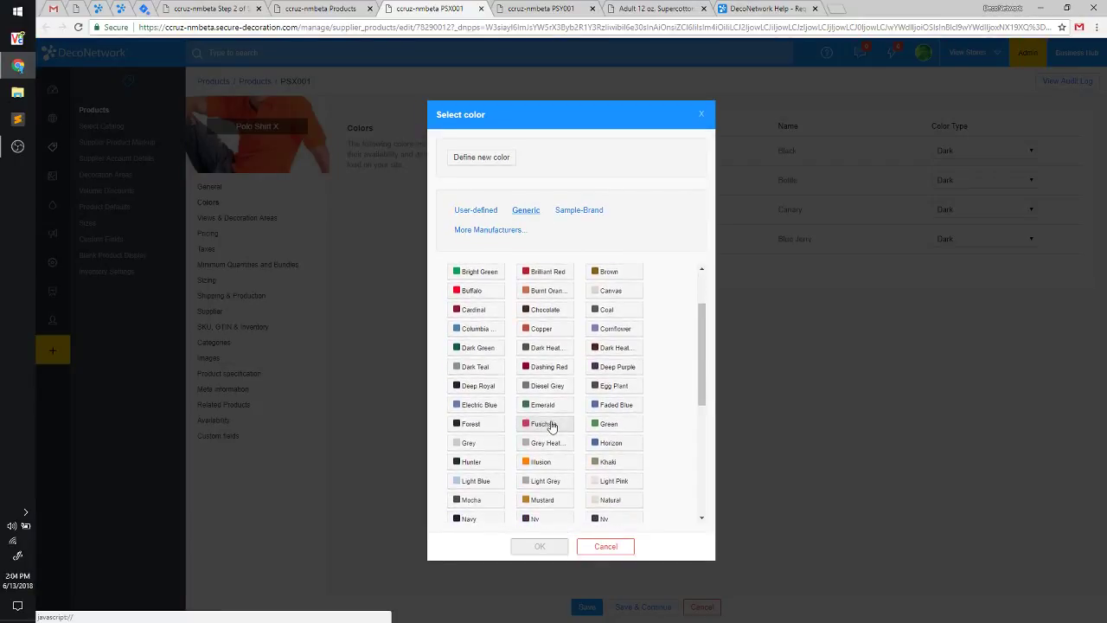
{"action": "left_click", "coordinate": [552, 424]}
{"action": "left_click", "coordinate": [540, 547]}
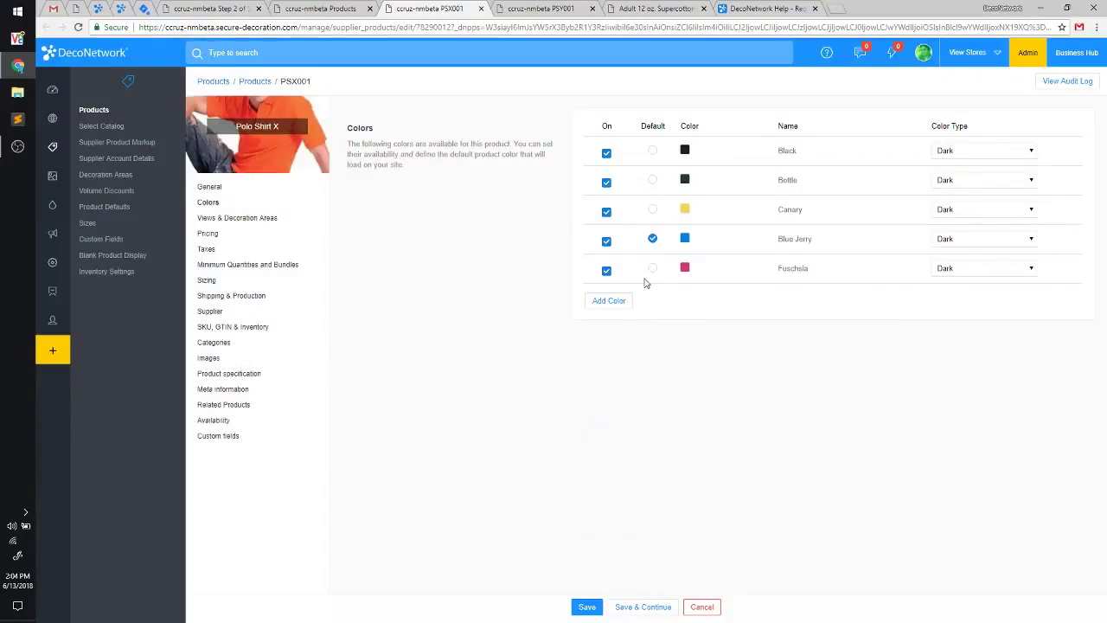
Add the generic color Illusion to the colors of Polo Shirt X
{"action": "left_click", "coordinate": [616, 301]}
{"action": "left_click", "coordinate": [526, 216]}
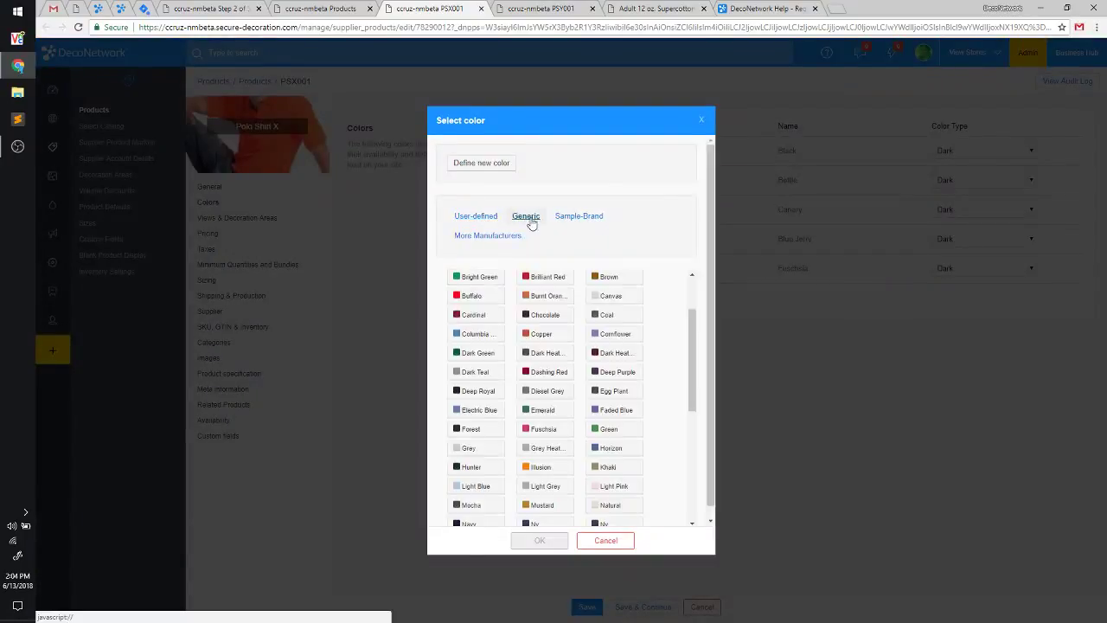
{"action": "scroll", "coordinate": [553, 397], "scroll_direction": "down", "scroll_amount": 1}
{"action": "left_click", "coordinate": [543, 404]}
{"action": "left_click", "coordinate": [540, 548]}
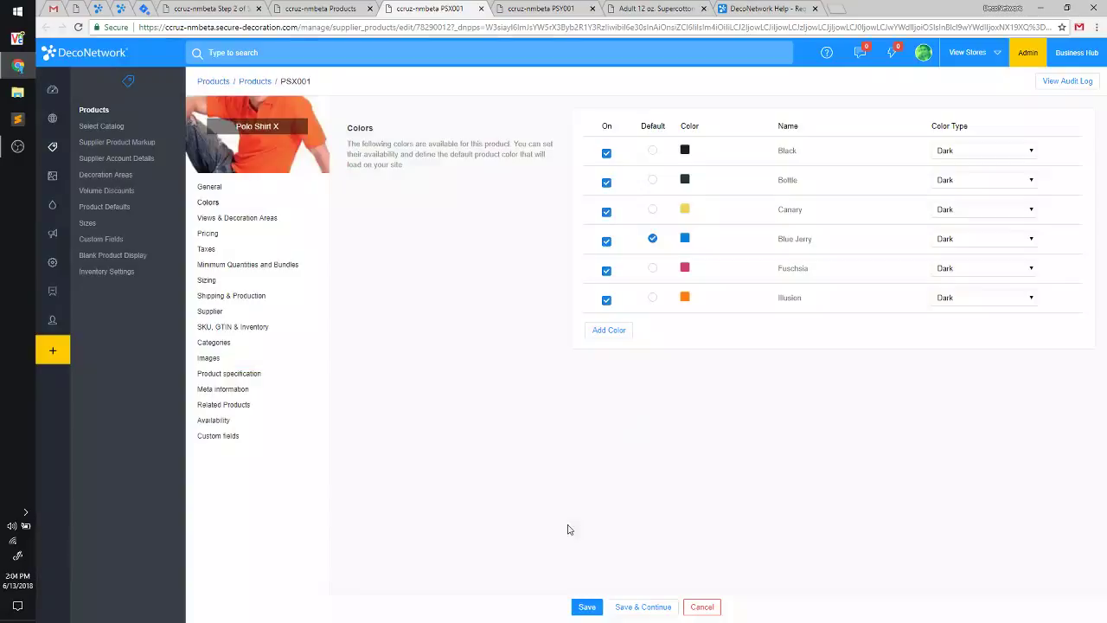
Add the generic color Reactive Rainbow to Polo Shirt X, make it the default and preview it on the product views
{"action": "left_click", "coordinate": [615, 331]}
{"action": "left_click", "coordinate": [528, 217]}
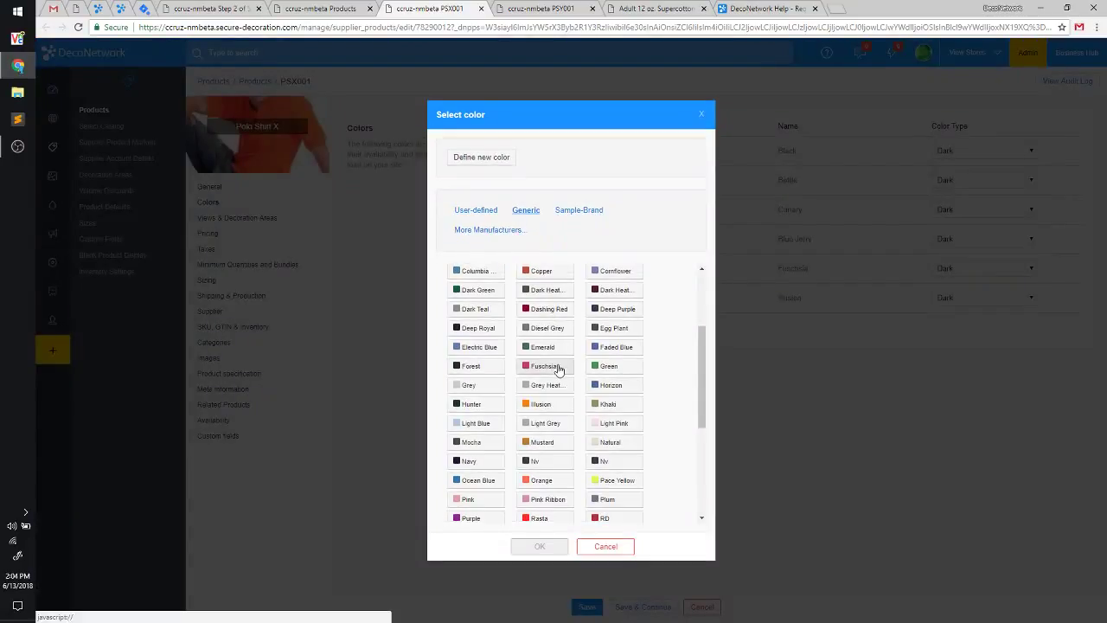
{"action": "scroll", "coordinate": [564, 398], "scroll_direction": "down", "scroll_amount": 3}
{"action": "left_click", "coordinate": [545, 423]}
{"action": "left_click", "coordinate": [550, 543]}
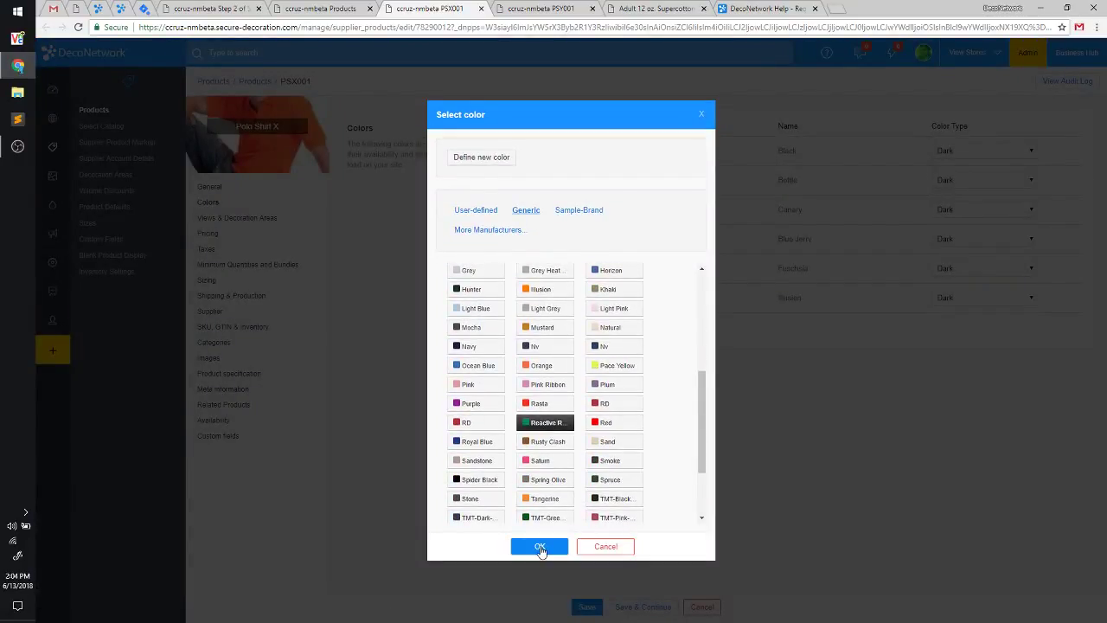
{"action": "left_click", "coordinate": [652, 327]}
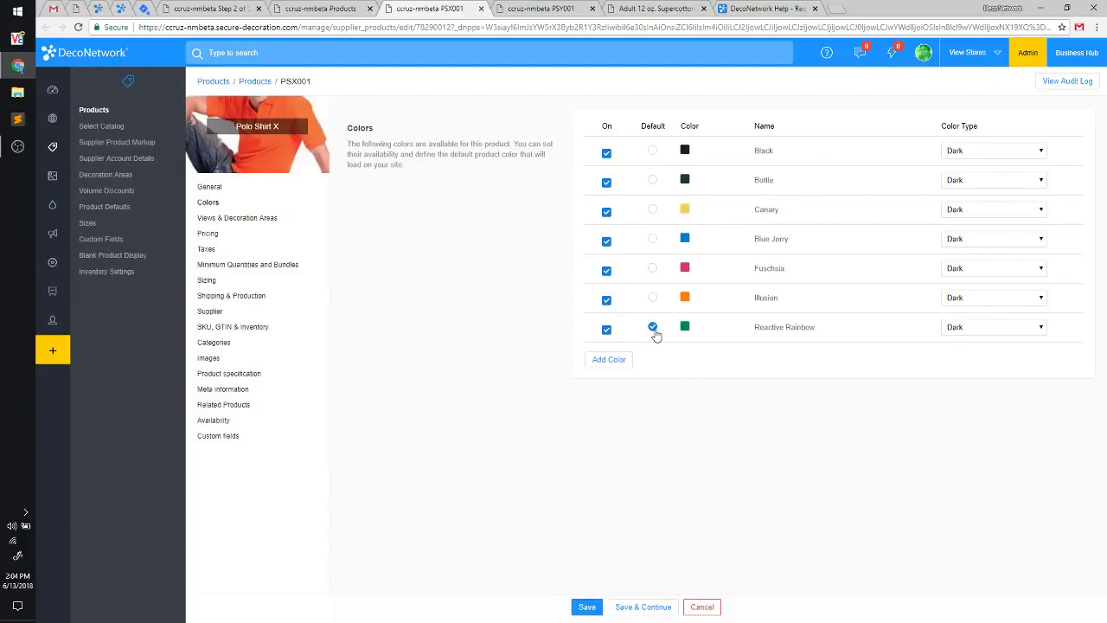
{"action": "left_click", "coordinate": [257, 219]}
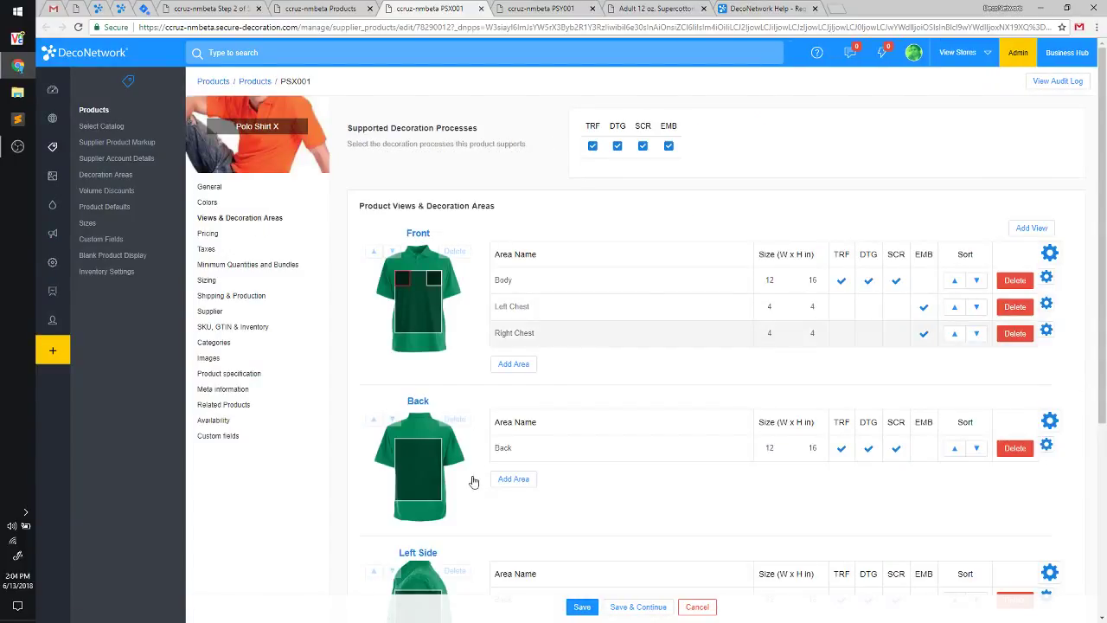
Add the generic color Fuschsia to the colors of Polo Shirt Y, skipping the image upload
{"action": "left_click", "coordinate": [537, 8]}
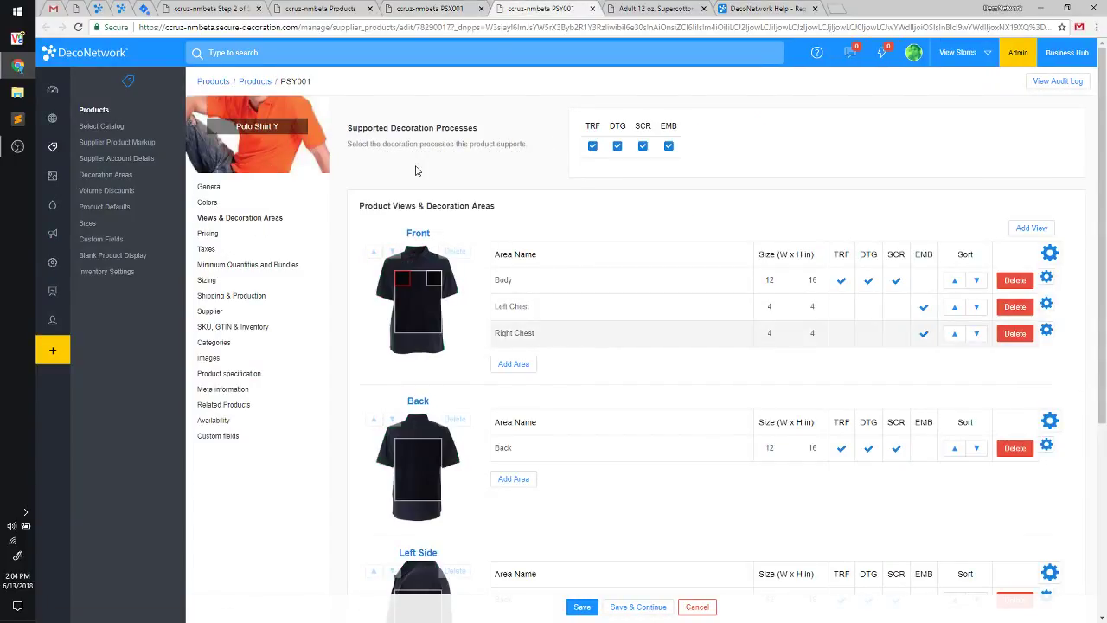
{"action": "left_click", "coordinate": [208, 202]}
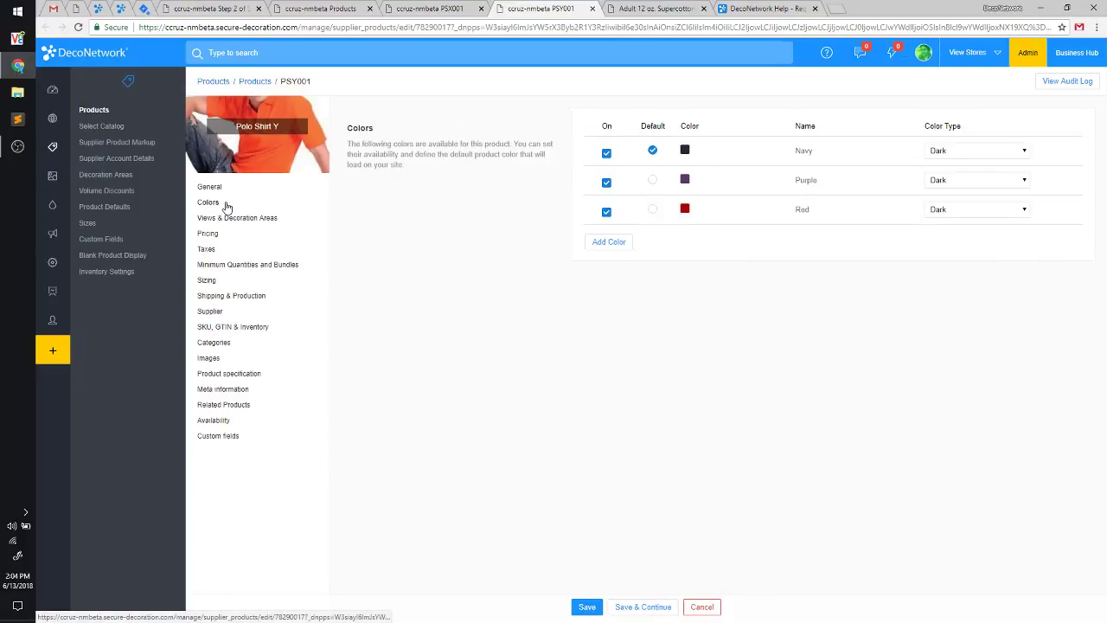
{"action": "left_click", "coordinate": [610, 243]}
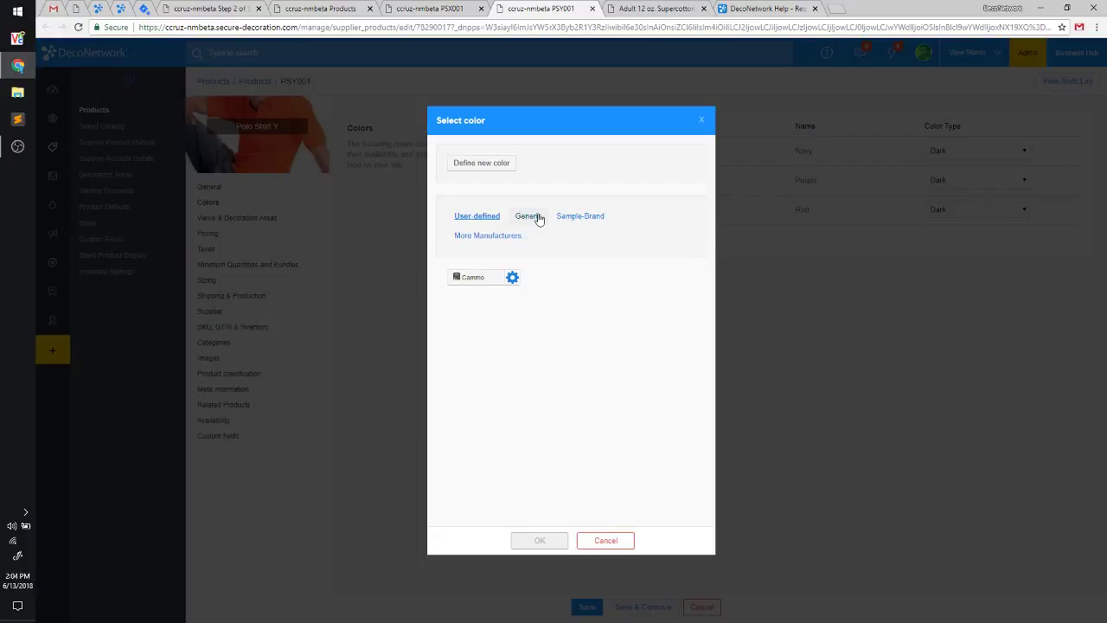
{"action": "left_click", "coordinate": [529, 217]}
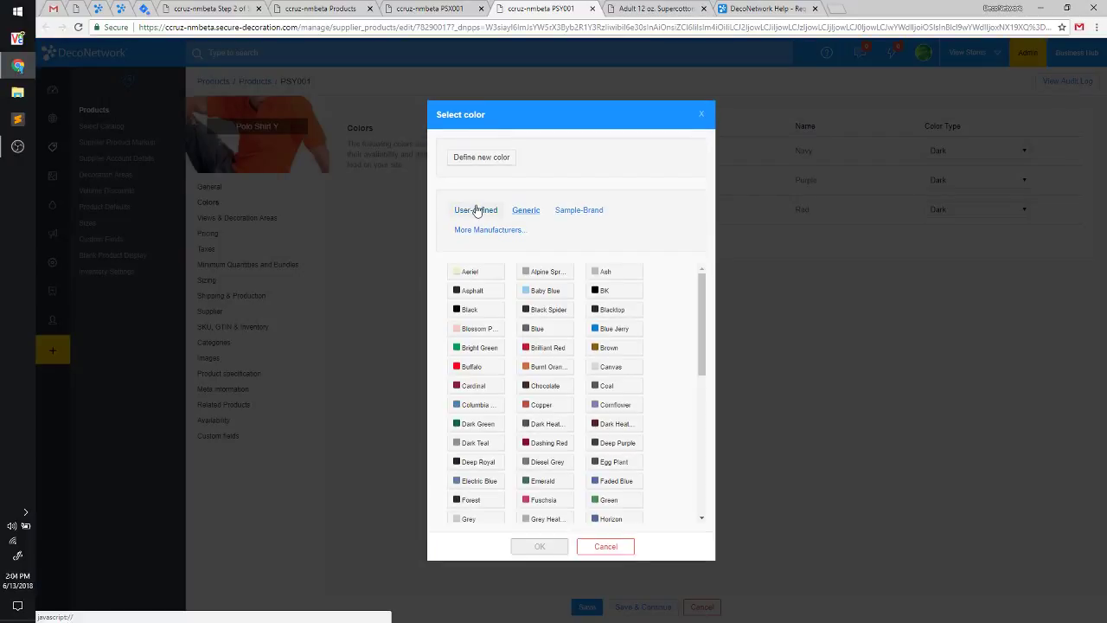
{"action": "scroll", "coordinate": [558, 440], "scroll_direction": "down", "scroll_amount": 1}
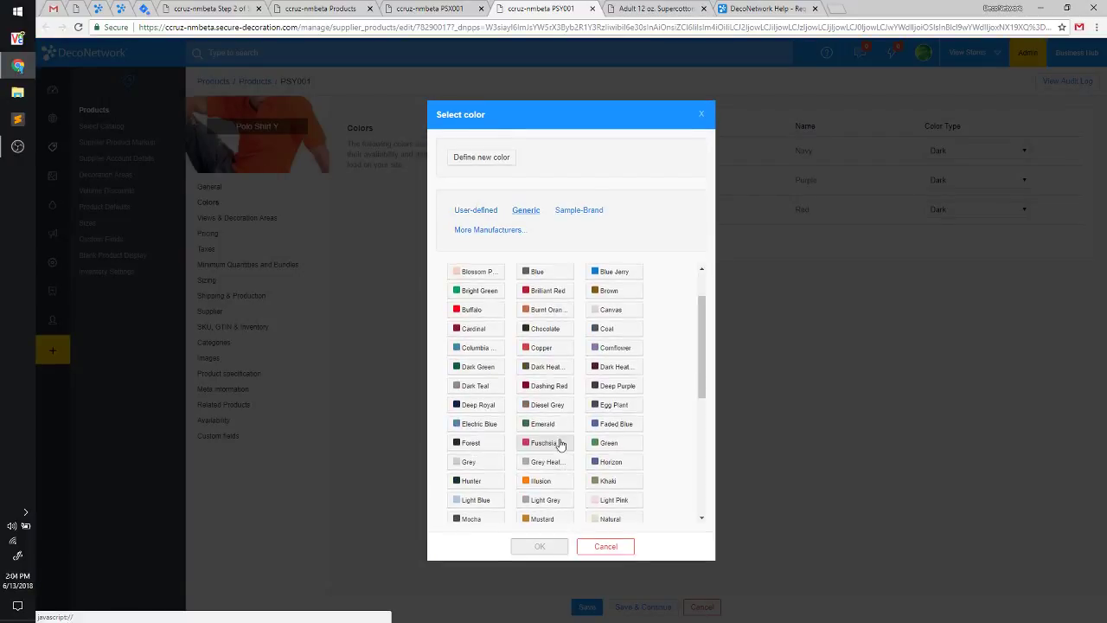
{"action": "left_click", "coordinate": [548, 443]}
{"action": "left_click", "coordinate": [540, 547]}
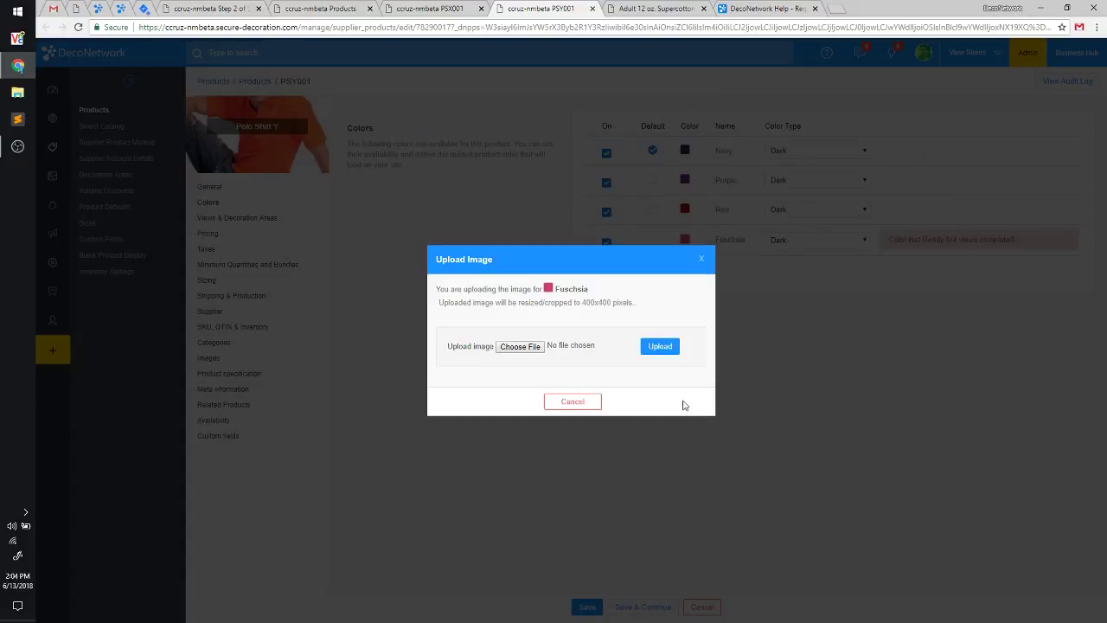
{"action": "left_click", "coordinate": [572, 401]}
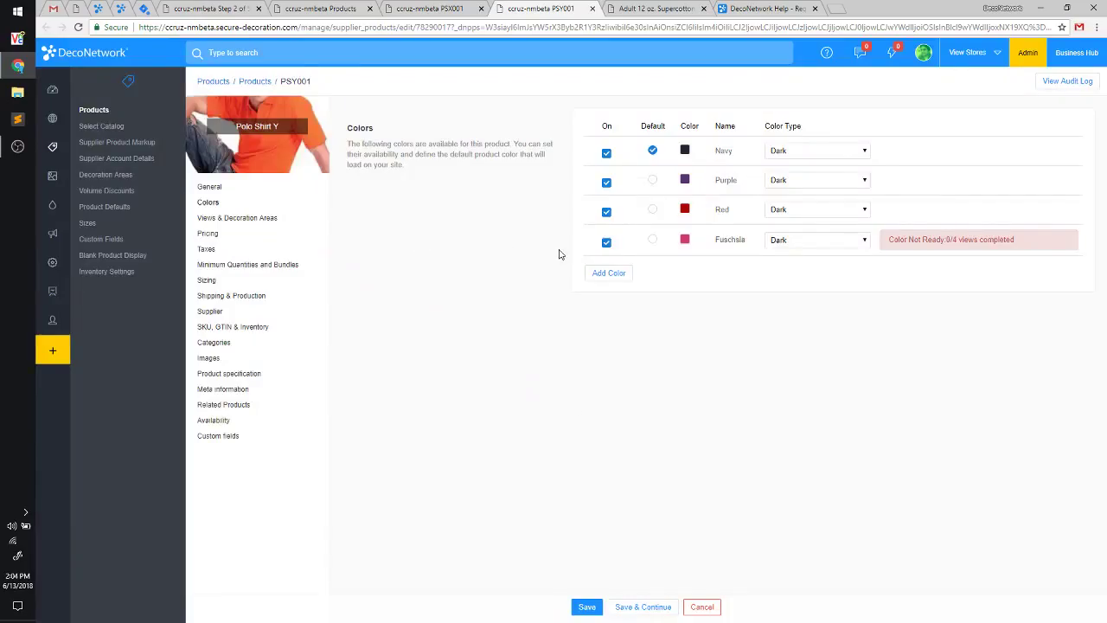
Make Fuschsia the default color of Polo Shirt Y and check how its product views display with it
{"action": "left_click", "coordinate": [650, 240]}
{"action": "left_click", "coordinate": [293, 219]}
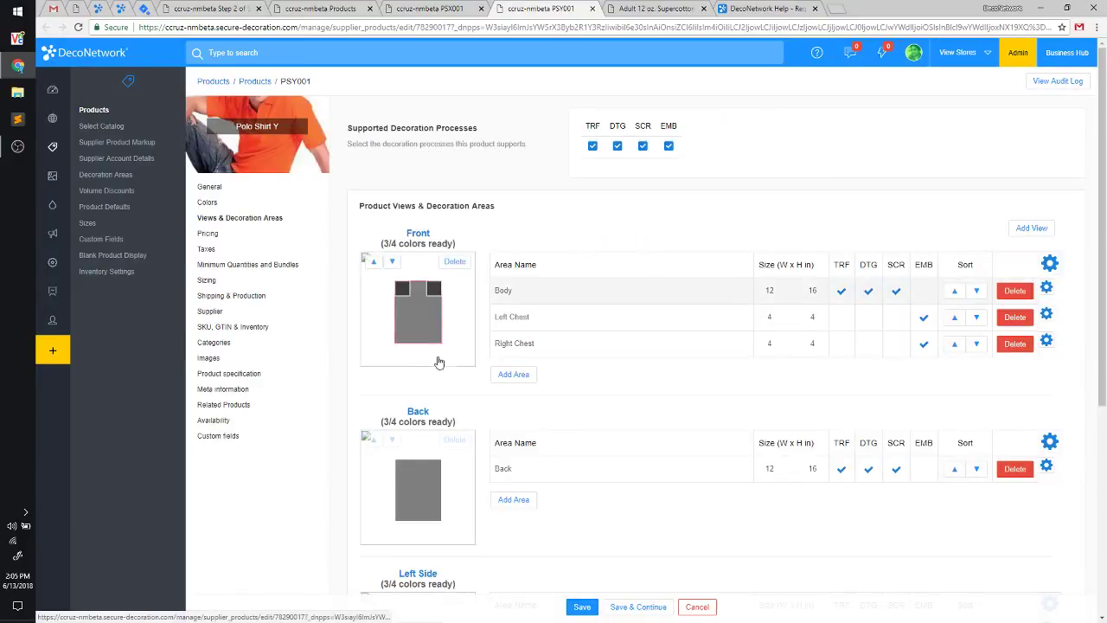
{"action": "scroll", "coordinate": [458, 354], "scroll_direction": "down", "scroll_amount": 3}
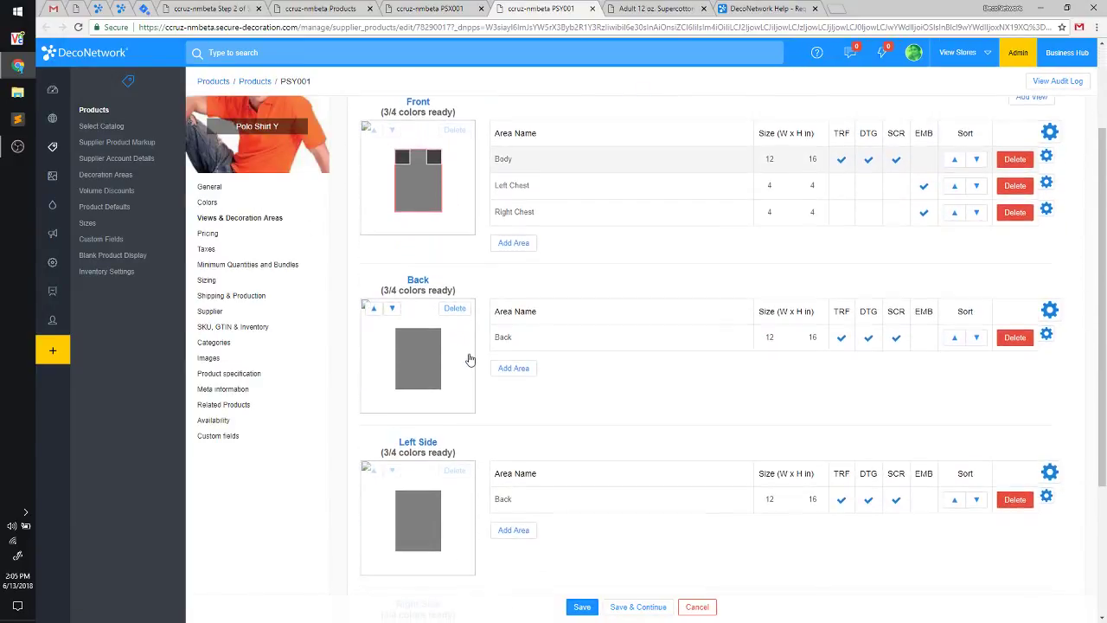
{"action": "scroll", "coordinate": [470, 355], "scroll_direction": "up", "scroll_amount": 2}
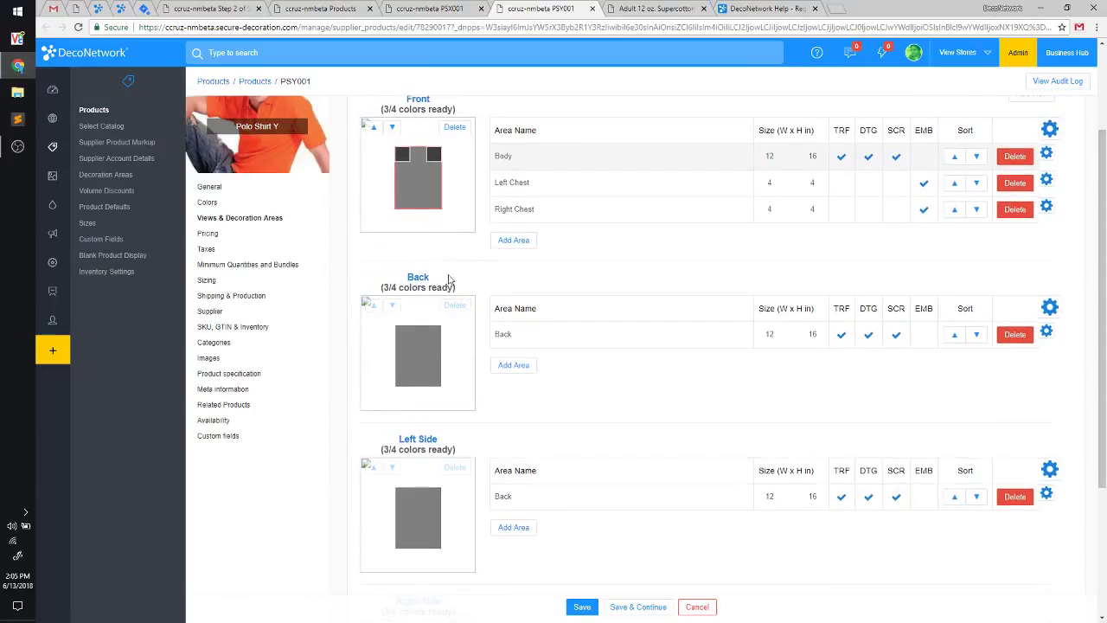
{"action": "scroll", "coordinate": [433, 363], "scroll_direction": "down", "scroll_amount": 2}
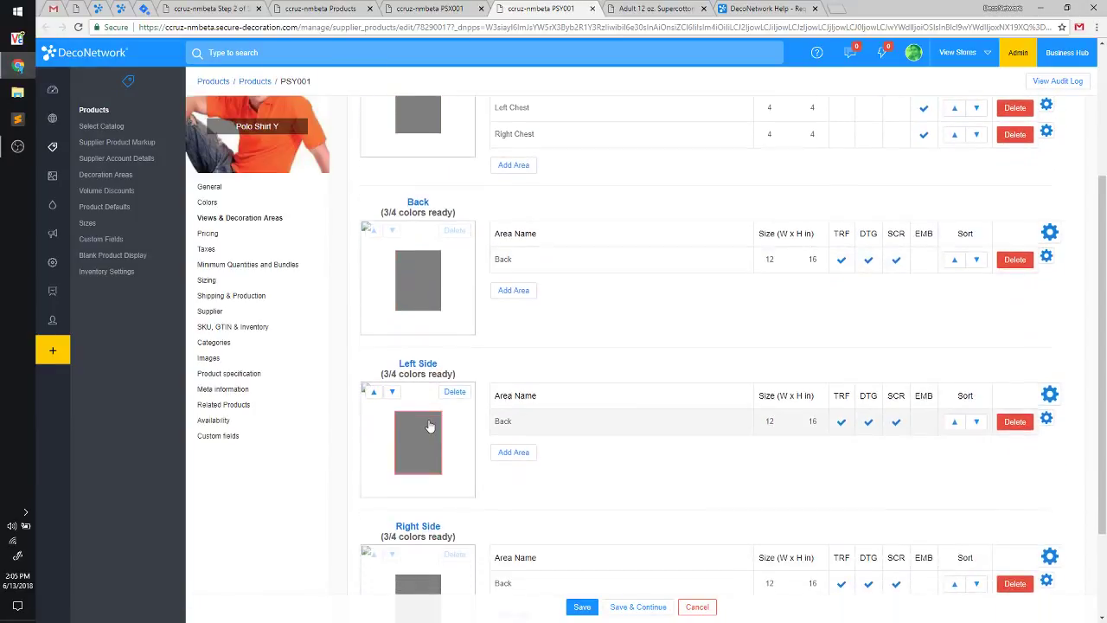
{"action": "scroll", "coordinate": [421, 239], "scroll_direction": "up", "scroll_amount": 2}
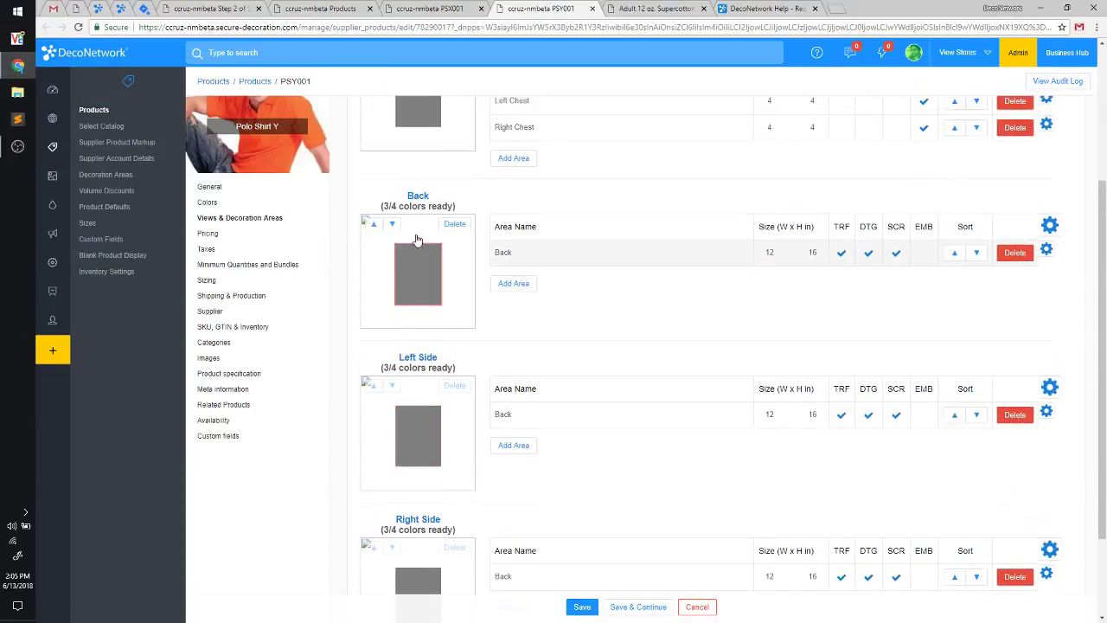
{"action": "scroll", "coordinate": [420, 296], "scroll_direction": "up", "scroll_amount": 1}
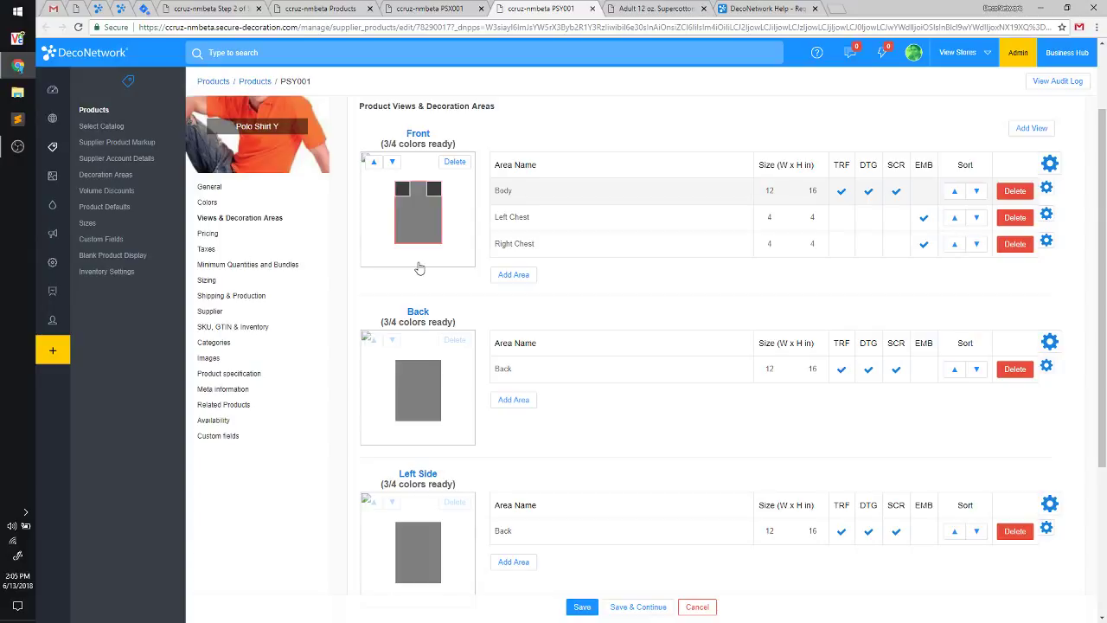
{"action": "left_click", "coordinate": [229, 206]}
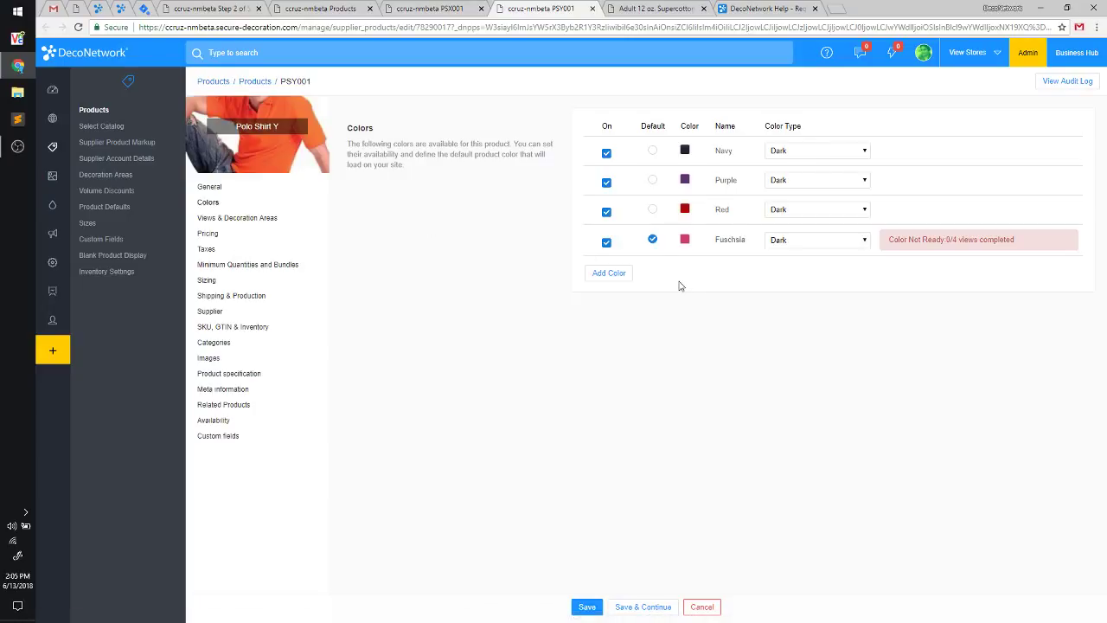
Switch back to Polo Shirt X and review the decoration areas assigned to each of its product views
{"action": "left_click", "coordinate": [451, 7]}
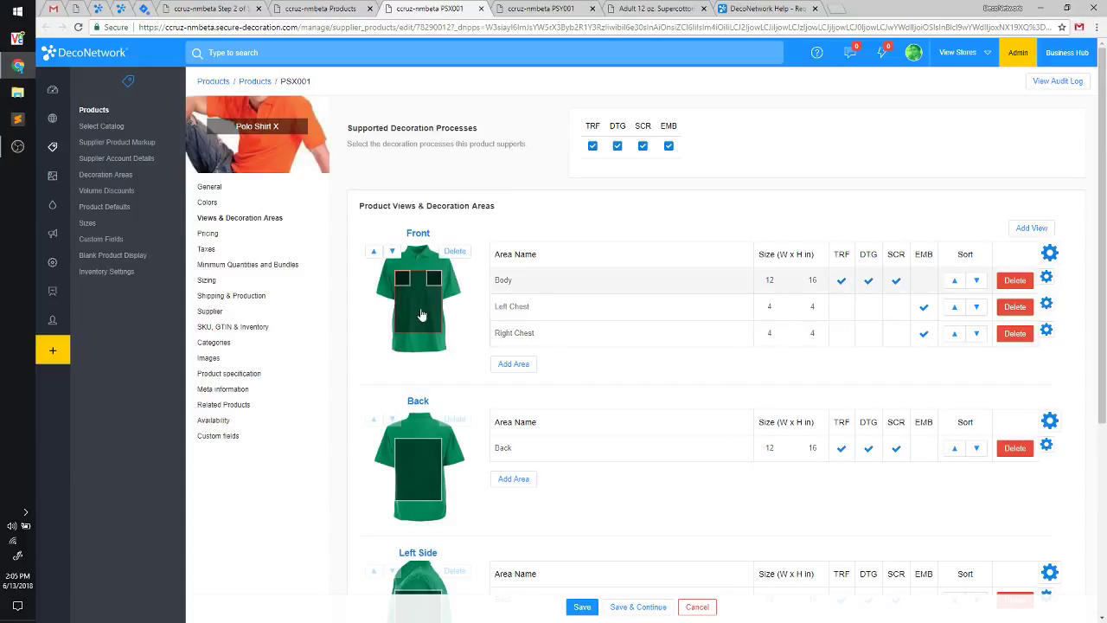
{"action": "scroll", "coordinate": [427, 227], "scroll_direction": "down", "scroll_amount": 1}
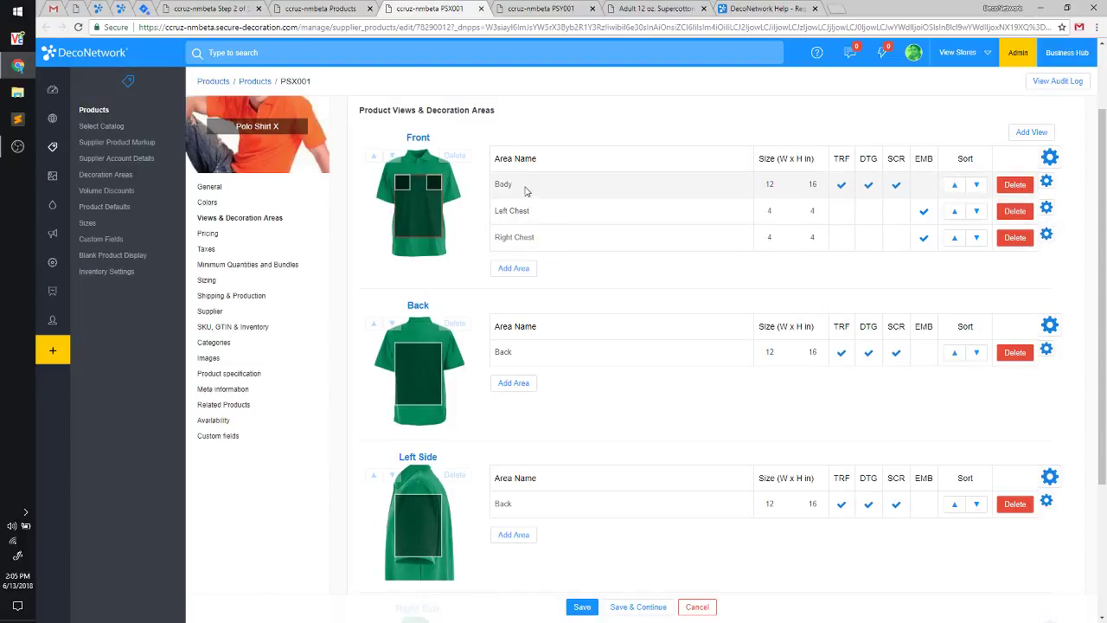
{"action": "scroll", "coordinate": [470, 372], "scroll_direction": "down", "scroll_amount": 1}
{"action": "scroll", "coordinate": [471, 371], "scroll_direction": "up", "scroll_amount": 1}
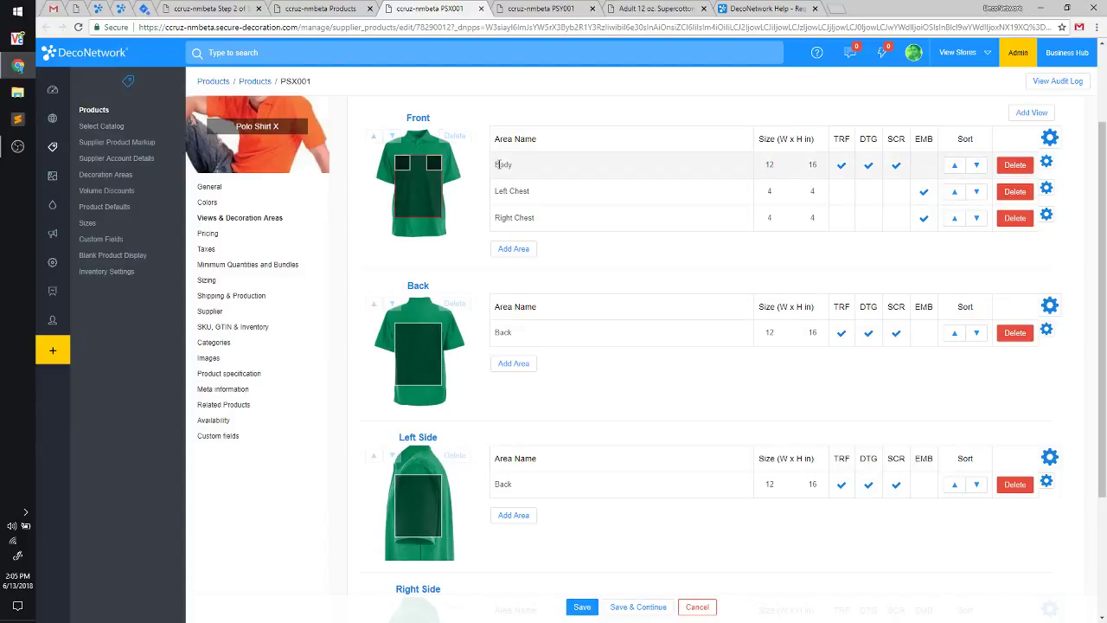
{"action": "left_click_drag", "start_coordinate": [494, 164], "coordinate": [545, 220]}
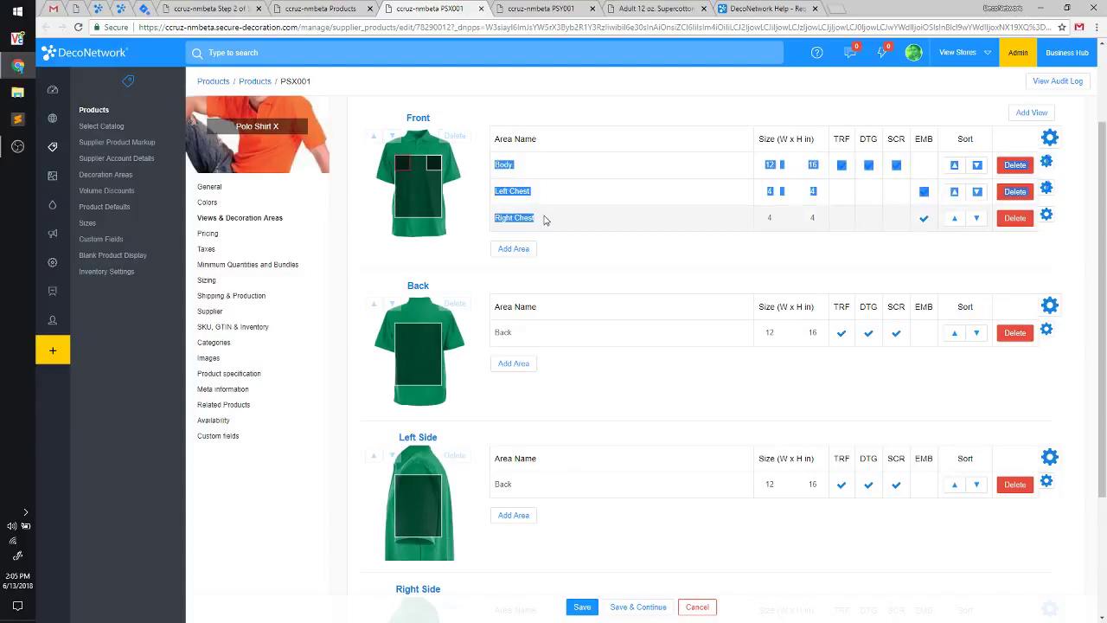
{"action": "double_click", "coordinate": [501, 330]}
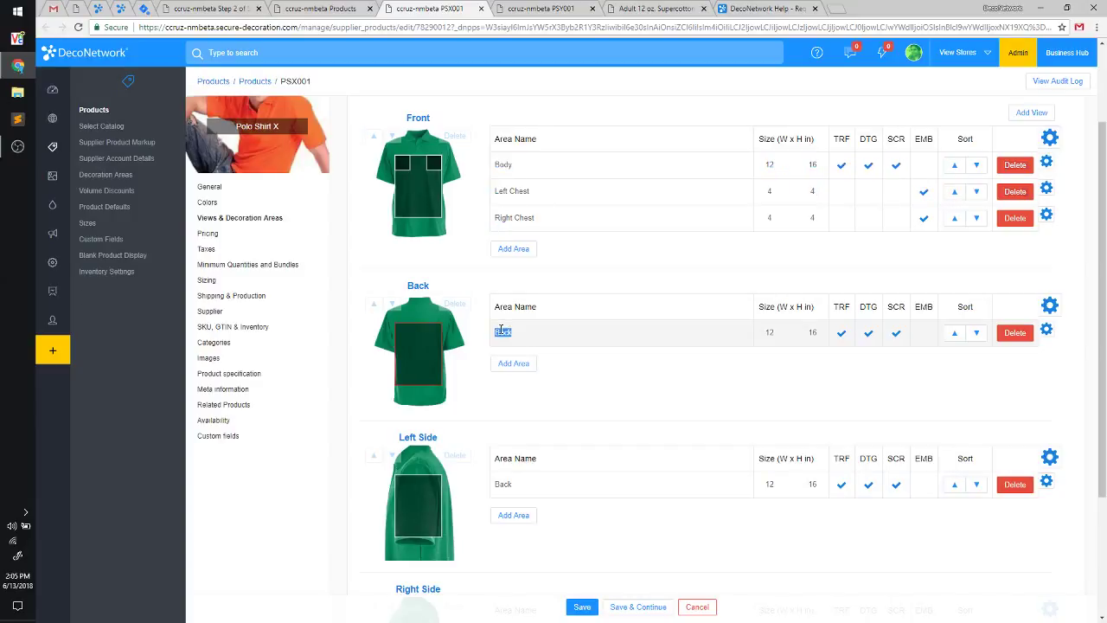
{"action": "scroll", "coordinate": [502, 331], "scroll_direction": "down", "scroll_amount": 2}
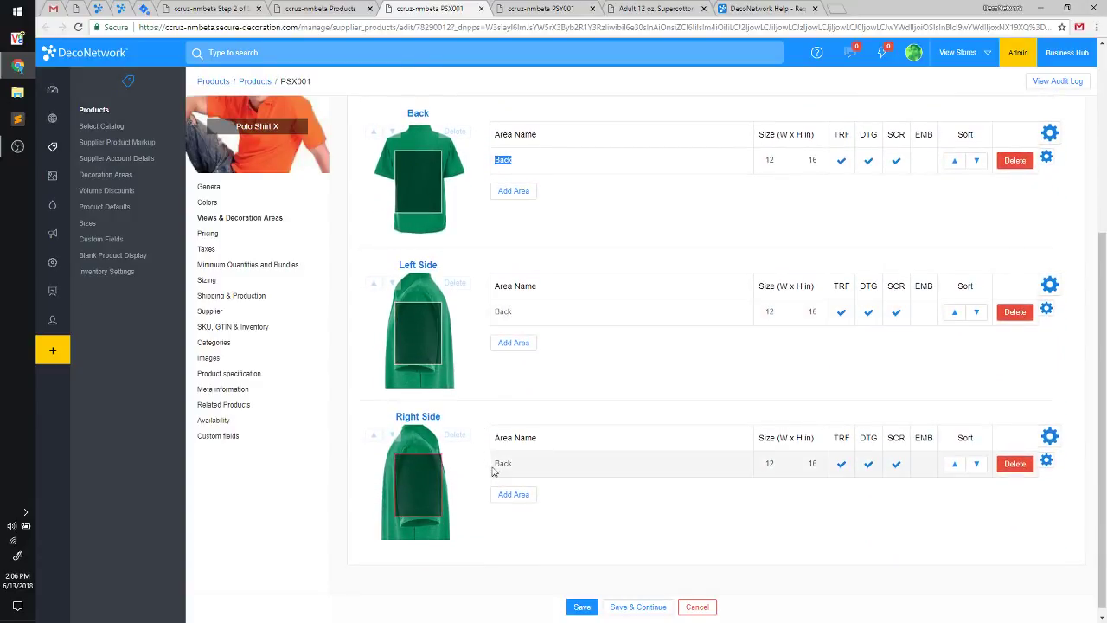
Delete the Back decoration area from both the Left Side and Right Side views of Polo Shirt X
{"action": "double_click", "coordinate": [502, 312]}
{"action": "left_click", "coordinate": [1015, 312]}
{"action": "left_click", "coordinate": [539, 360]}
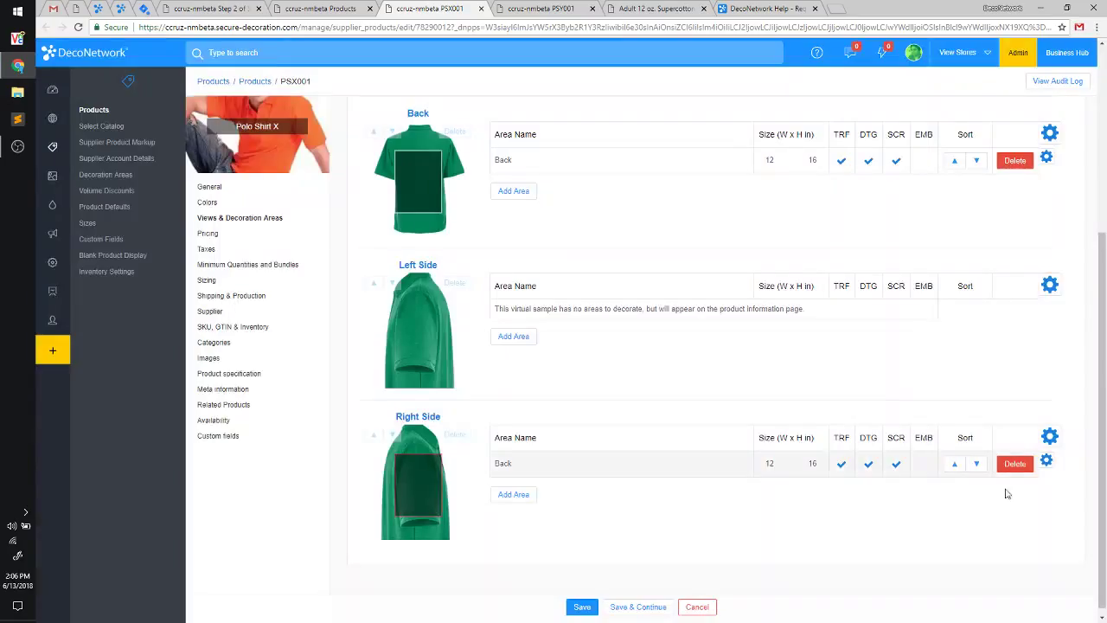
{"action": "left_click", "coordinate": [1015, 464]}
{"action": "left_click", "coordinate": [539, 359]}
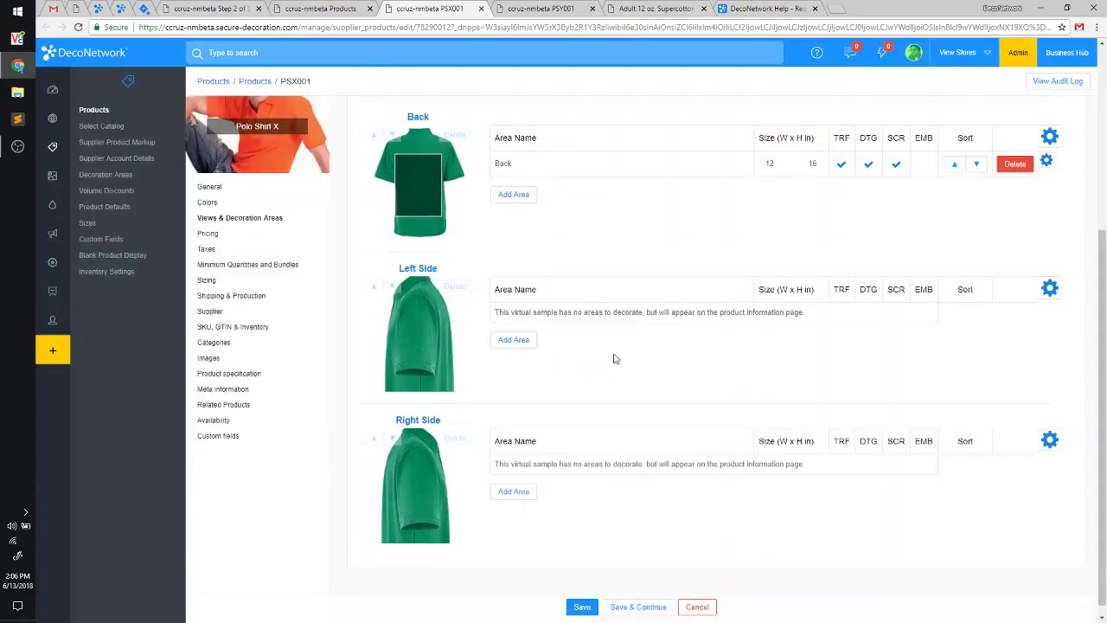
Add the system area Right Leg (Long) to the Left Side view and shrink it to about 5.6 x 5.6 in on the sleeve
{"action": "scroll", "coordinate": [554, 320], "scroll_direction": "down", "scroll_amount": 1}
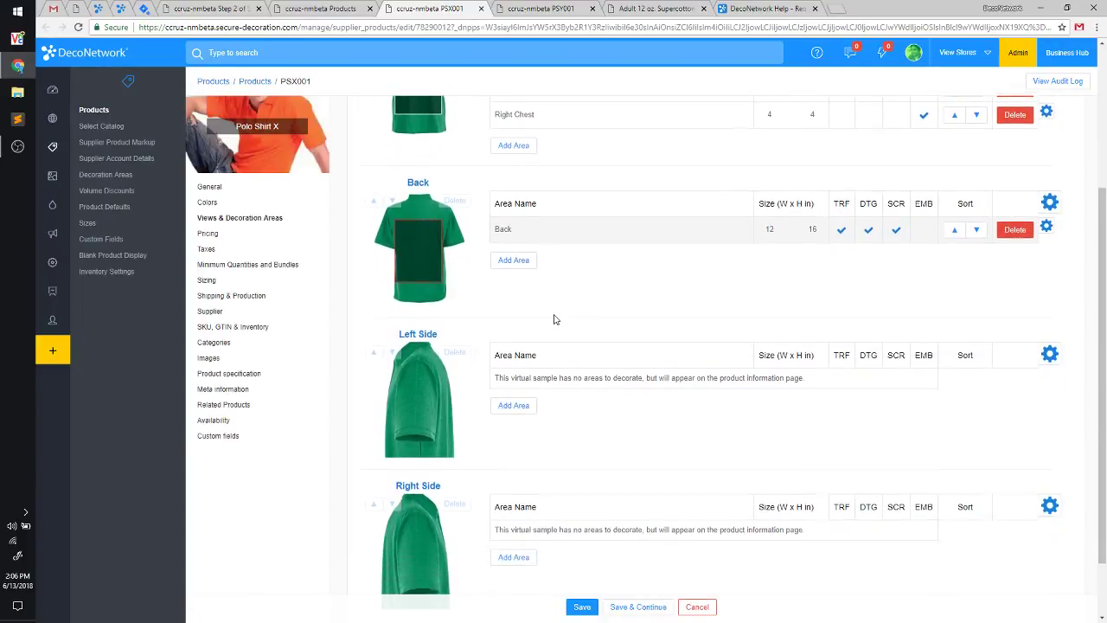
{"action": "left_click", "coordinate": [433, 401]}
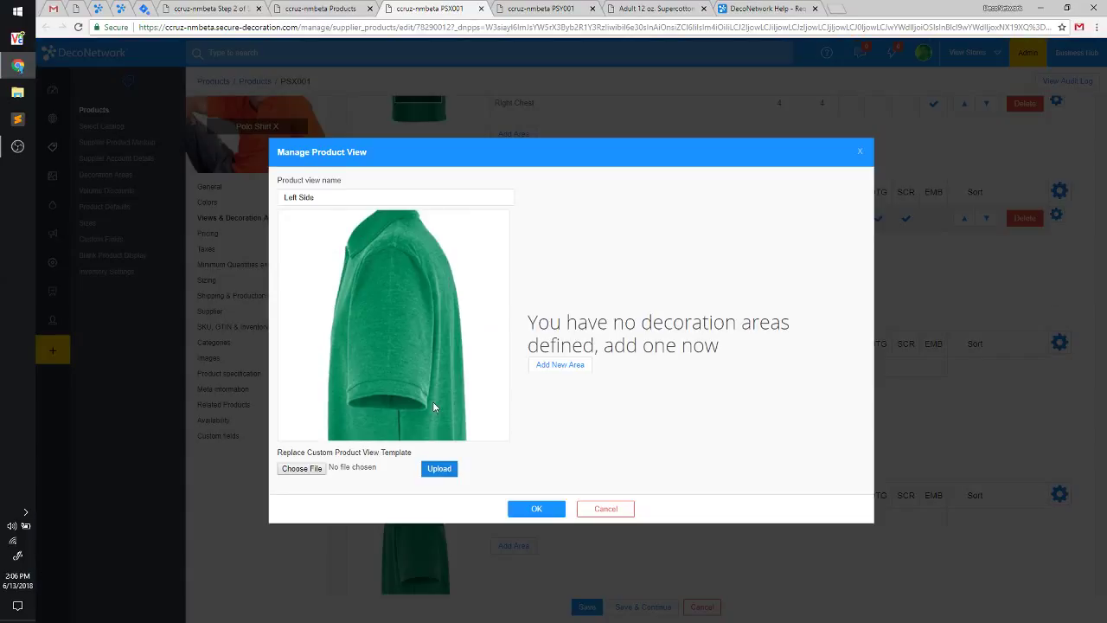
{"action": "left_click", "coordinate": [558, 365]}
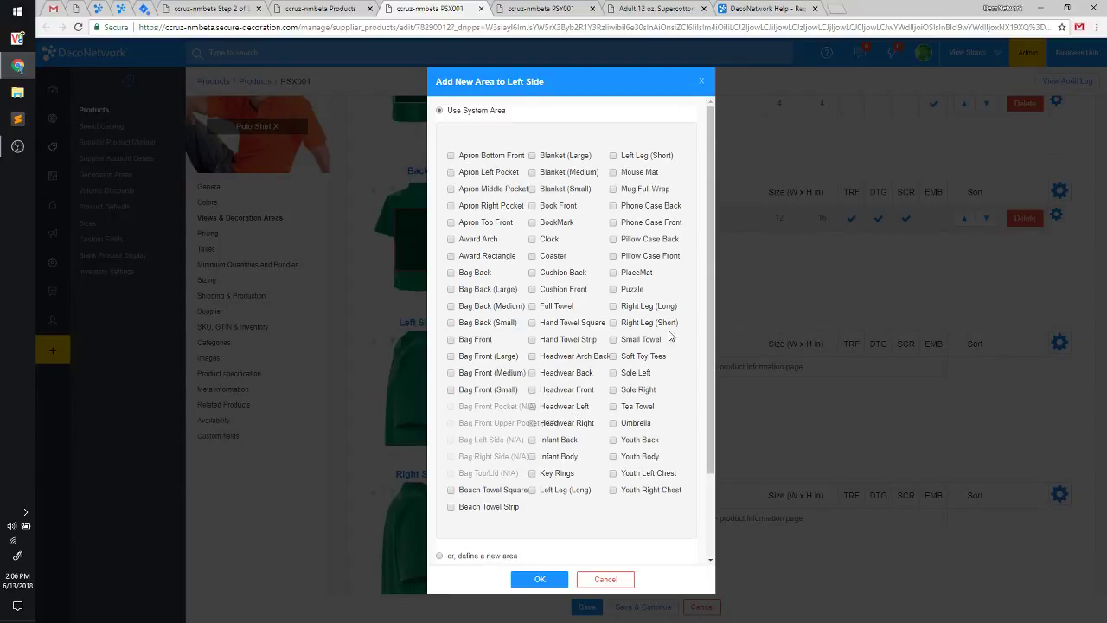
{"action": "scroll", "coordinate": [605, 324], "scroll_direction": "down", "scroll_amount": 1}
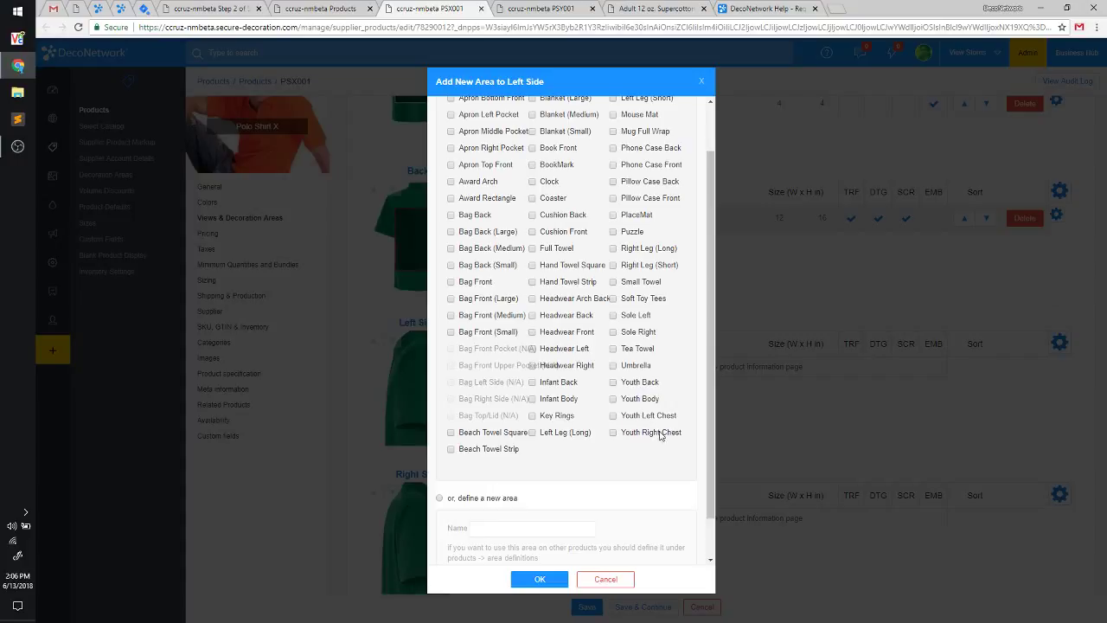
{"action": "scroll", "coordinate": [660, 442], "scroll_direction": "up", "scroll_amount": 1}
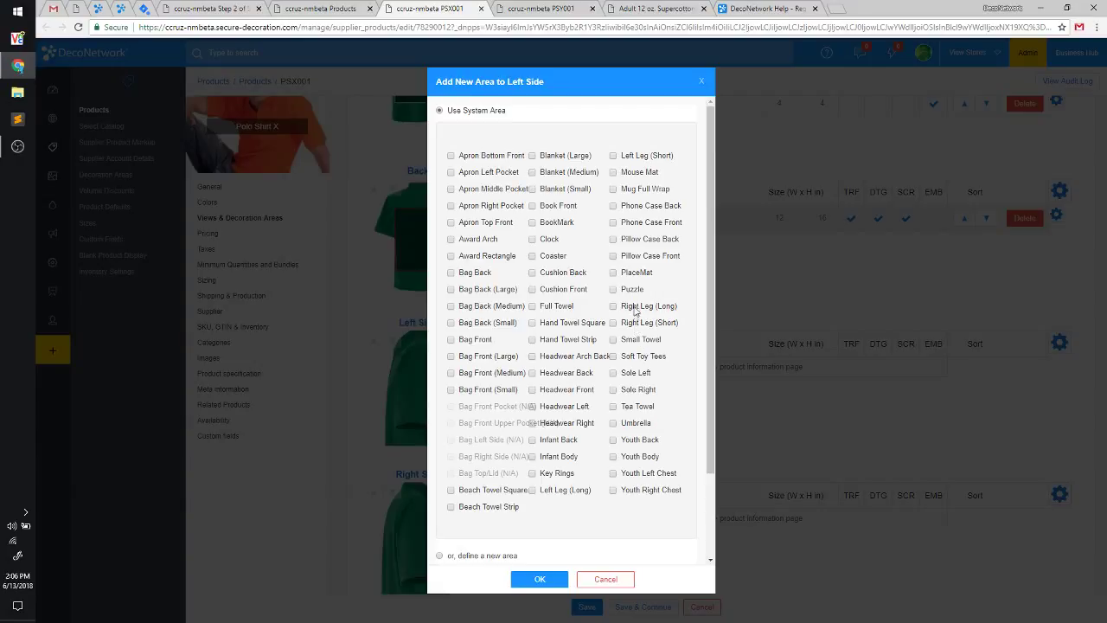
{"action": "left_click", "coordinate": [635, 307]}
{"action": "left_click", "coordinate": [541, 581]}
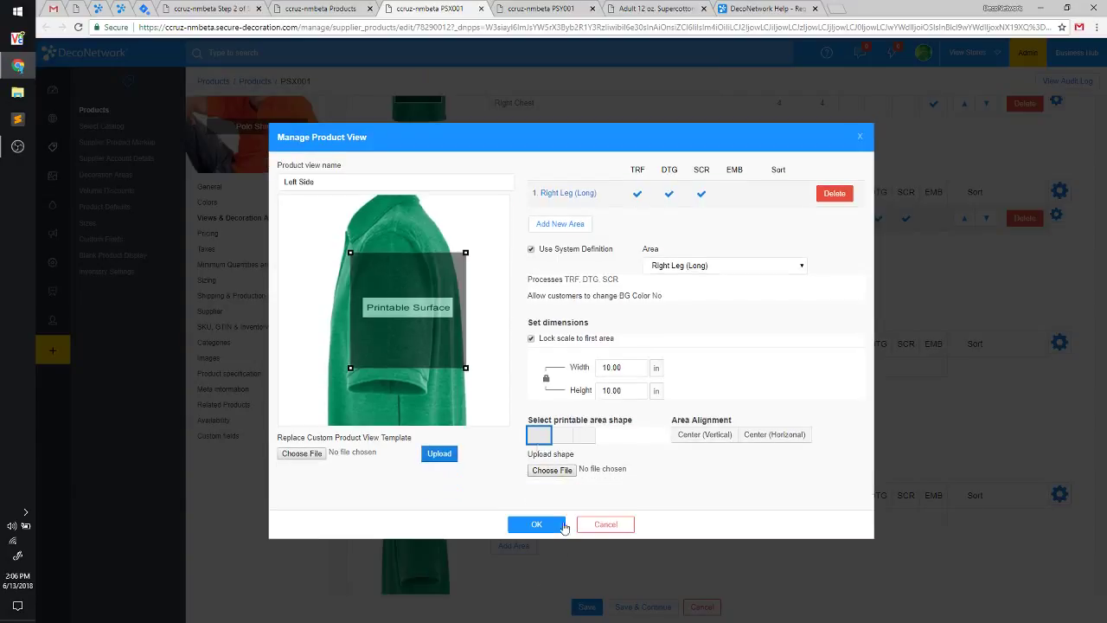
{"action": "left_click_drag", "start_coordinate": [465, 368], "coordinate": [402, 340]}
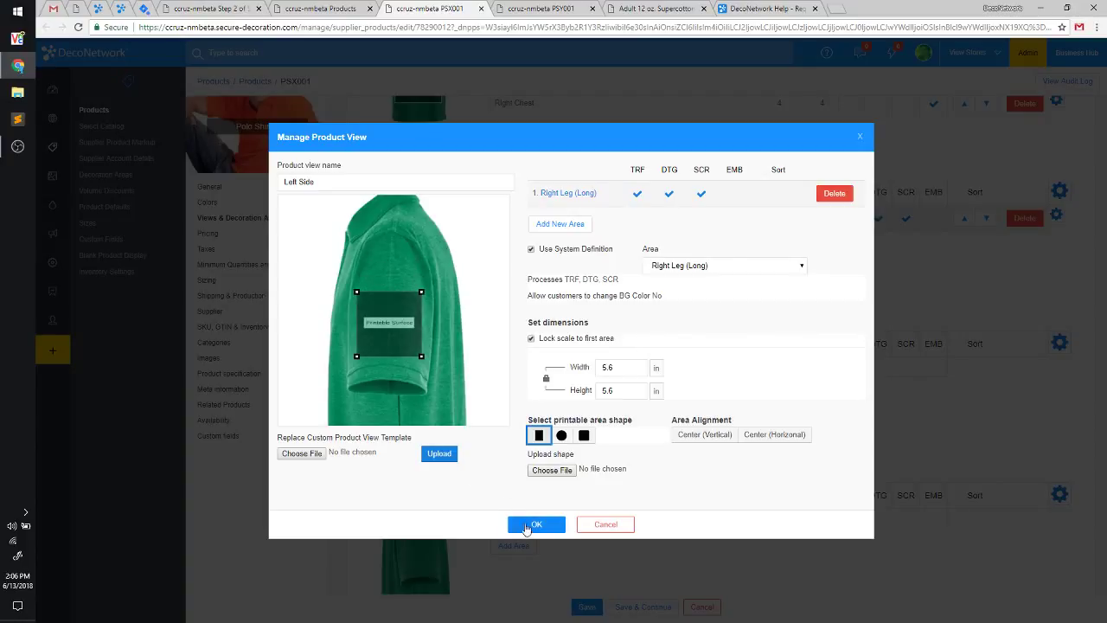
{"action": "left_click", "coordinate": [537, 524]}
Add the system area Right Leg (Short) to the Right Side view and shrink it to about 5.3 x 5.3 in on the sleeve
{"action": "scroll", "coordinate": [494, 487], "scroll_direction": "down", "scroll_amount": 1}
{"action": "left_click", "coordinate": [441, 506]}
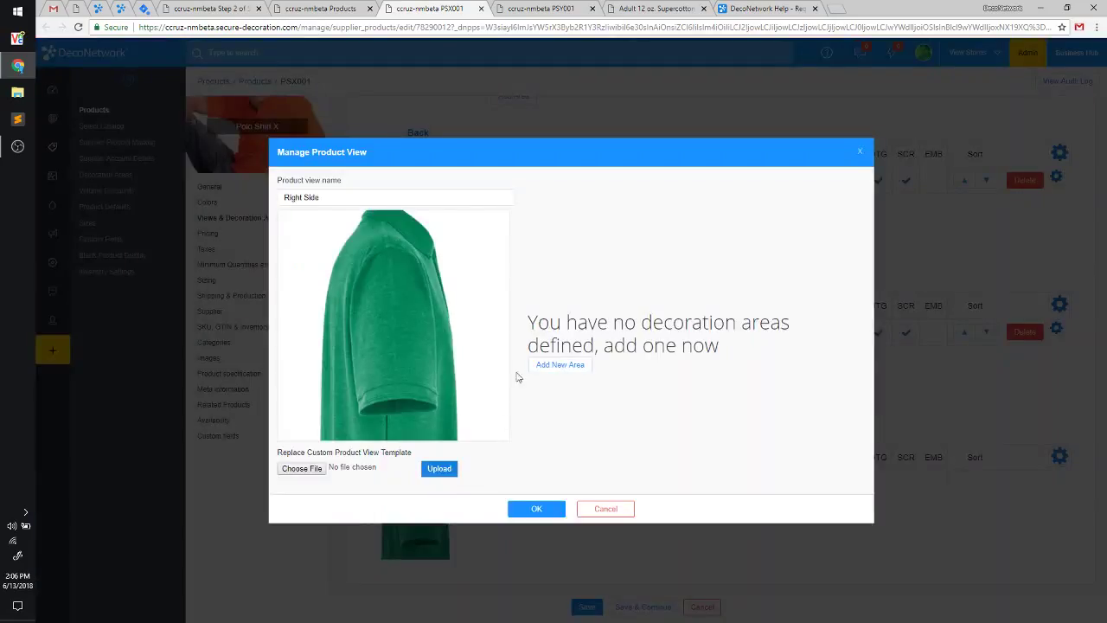
{"action": "left_click", "coordinate": [562, 365]}
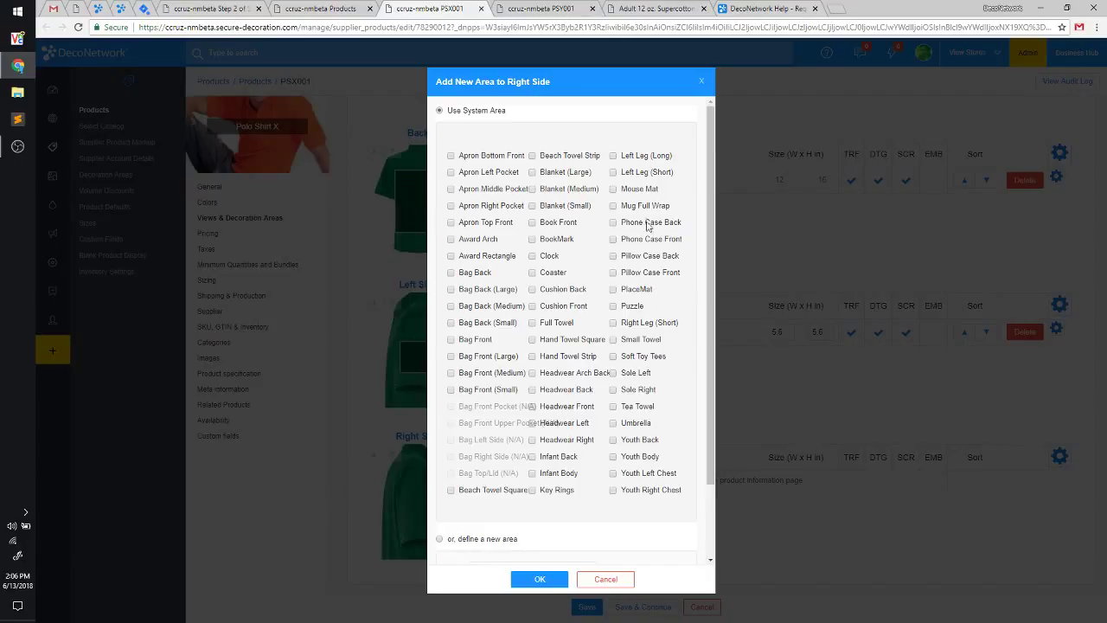
{"action": "left_click", "coordinate": [650, 324]}
{"action": "left_click", "coordinate": [540, 579]}
{"action": "left_click_drag", "start_coordinate": [465, 375], "coordinate": [413, 346]}
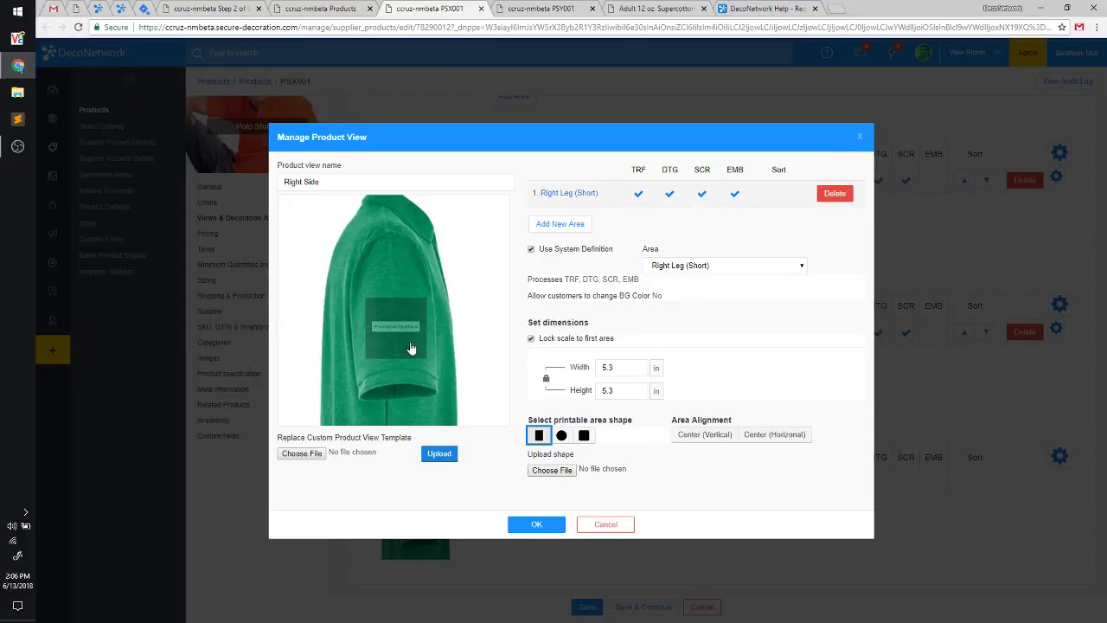
{"action": "left_click", "coordinate": [533, 525]}
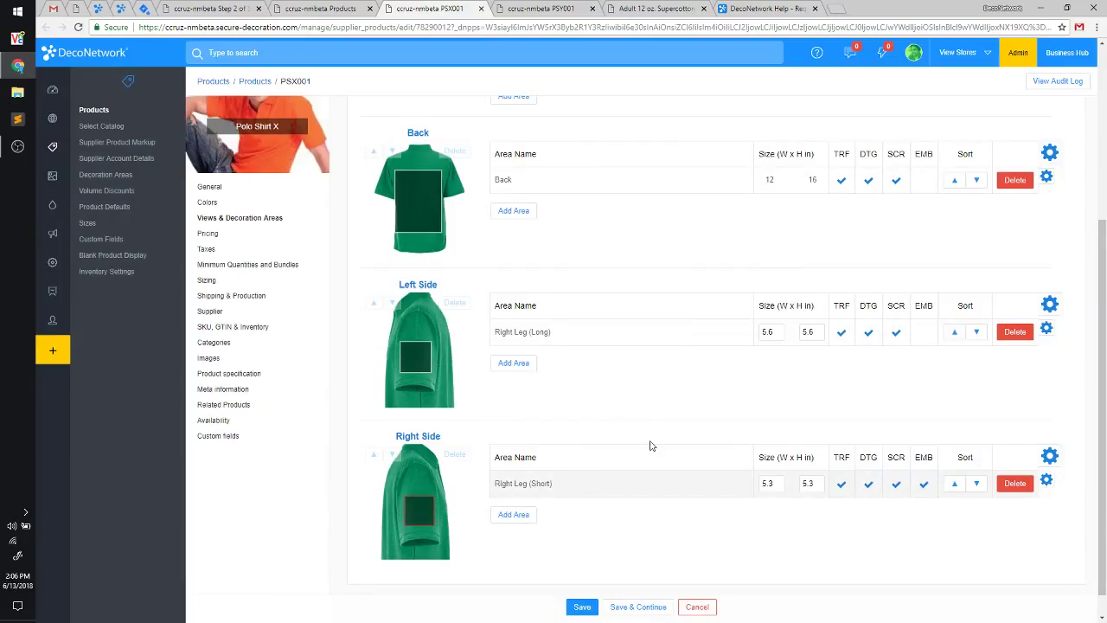
Shrink the printable area of the Back view slightly and place it higher on the shirt
{"action": "scroll", "coordinate": [651, 446], "scroll_direction": "up", "scroll_amount": 2}
{"action": "left_click", "coordinate": [456, 340]}
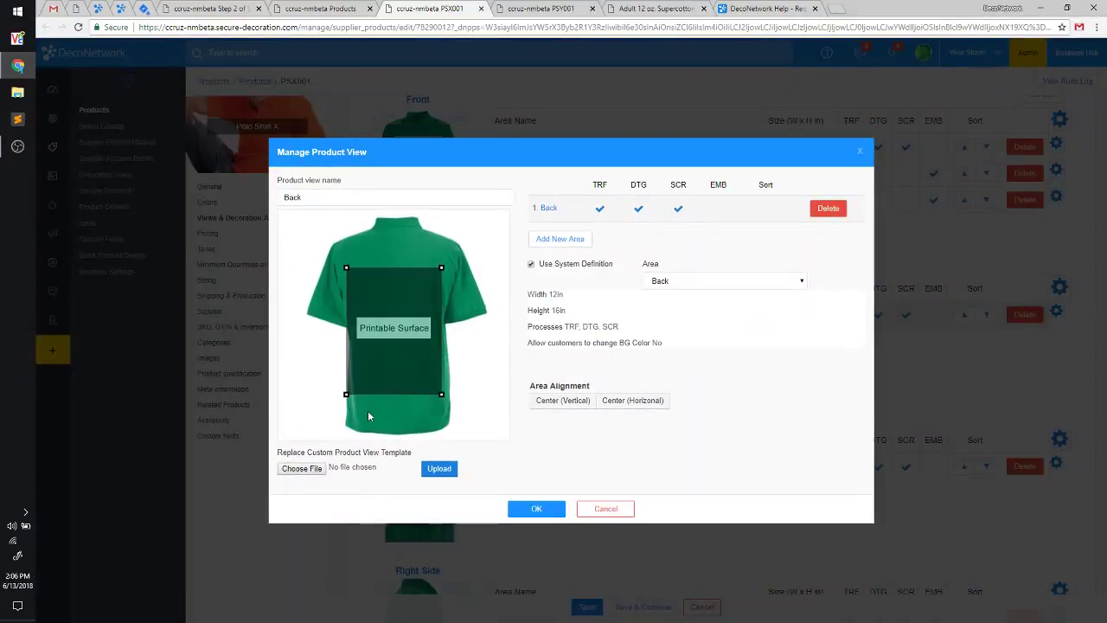
{"action": "left_click_drag", "start_coordinate": [345, 394], "coordinate": [442, 367]}
{"action": "left_click", "coordinate": [398, 353]}
{"action": "left_click", "coordinate": [536, 510]}
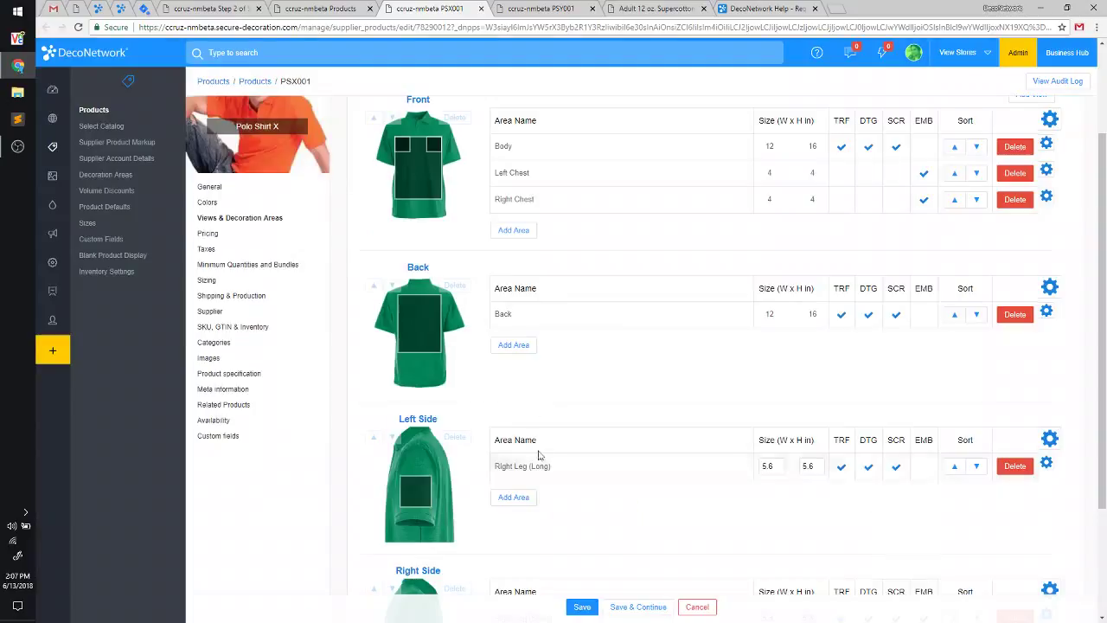
Check the Front view's Body area without altering it, and save the views and decoration areas of Polo Shirt X
{"action": "left_click", "coordinate": [439, 271]}
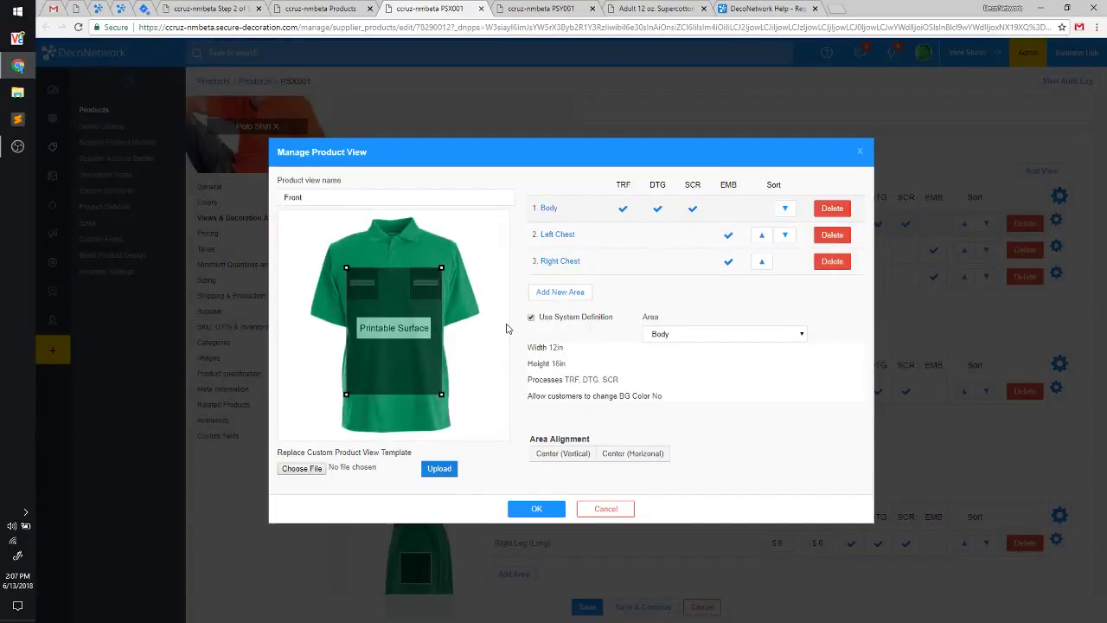
{"action": "left_click", "coordinate": [538, 509]}
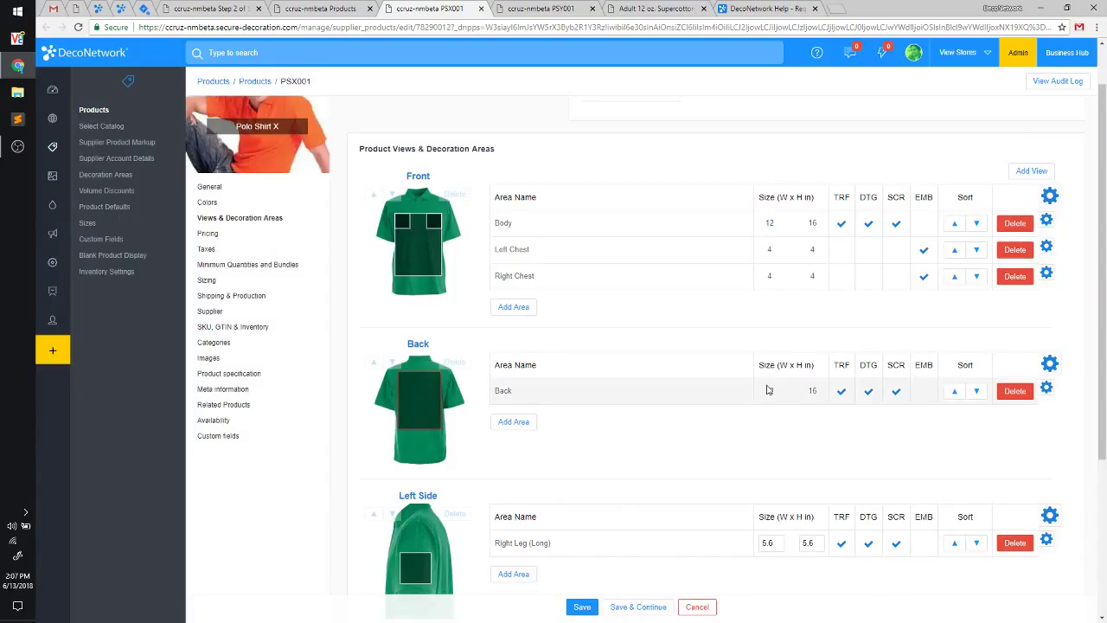
{"action": "scroll", "coordinate": [694, 419], "scroll_direction": "down", "scroll_amount": 1}
{"action": "scroll", "coordinate": [694, 419], "scroll_direction": "down", "scroll_amount": 3}
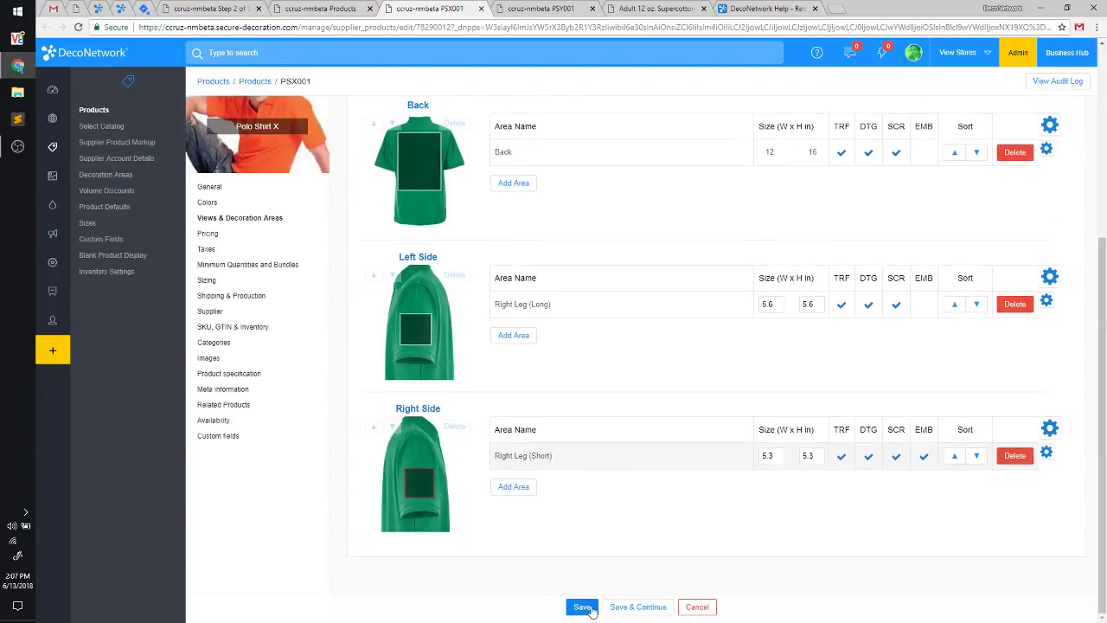
{"action": "left_click", "coordinate": [582, 607]}
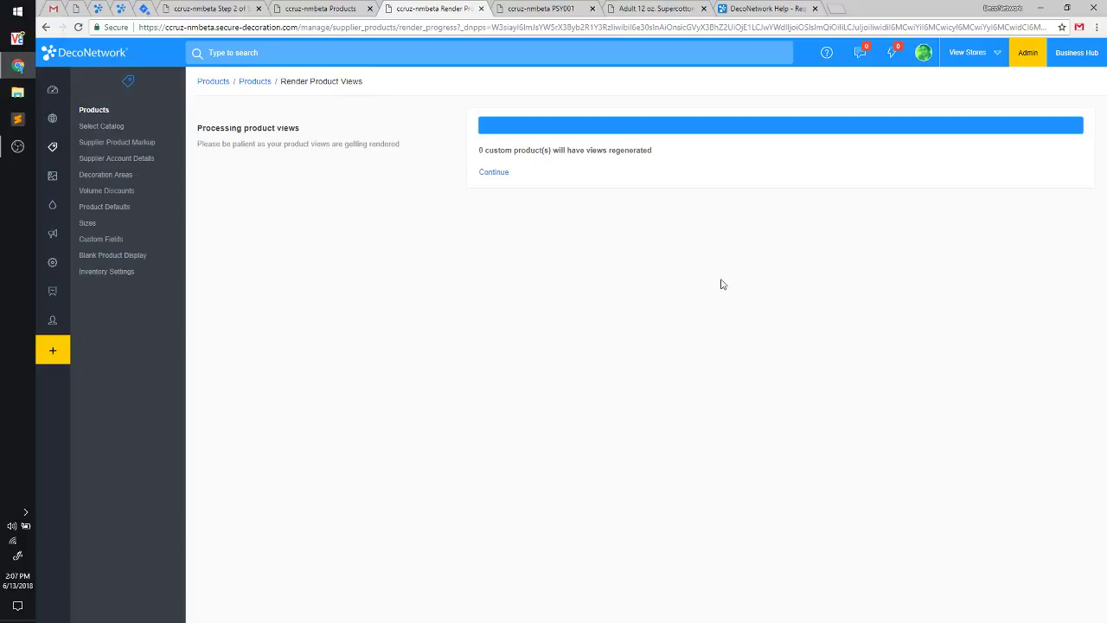
Switch to the DecoNetwork Help site and open the Importing Products article under Product Management
{"action": "left_click", "coordinate": [742, 8]}
{"action": "scroll", "coordinate": [705, 222], "scroll_direction": "up", "scroll_amount": 3}
{"action": "scroll", "coordinate": [705, 222], "scroll_direction": "up", "scroll_amount": 3}
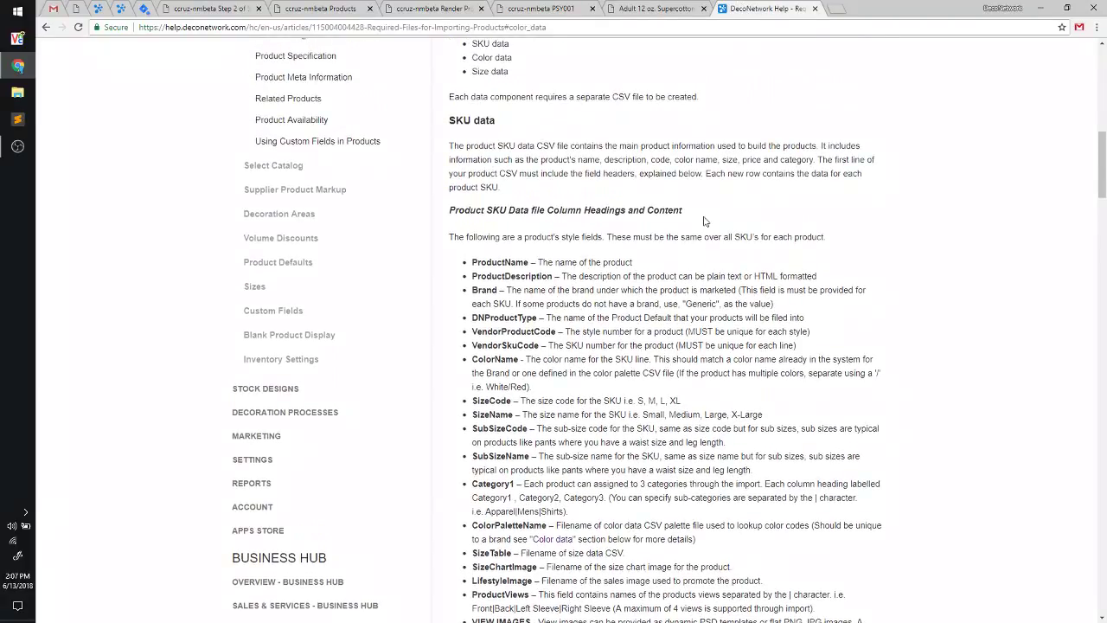
{"action": "scroll", "coordinate": [705, 221], "scroll_direction": "up", "scroll_amount": 5}
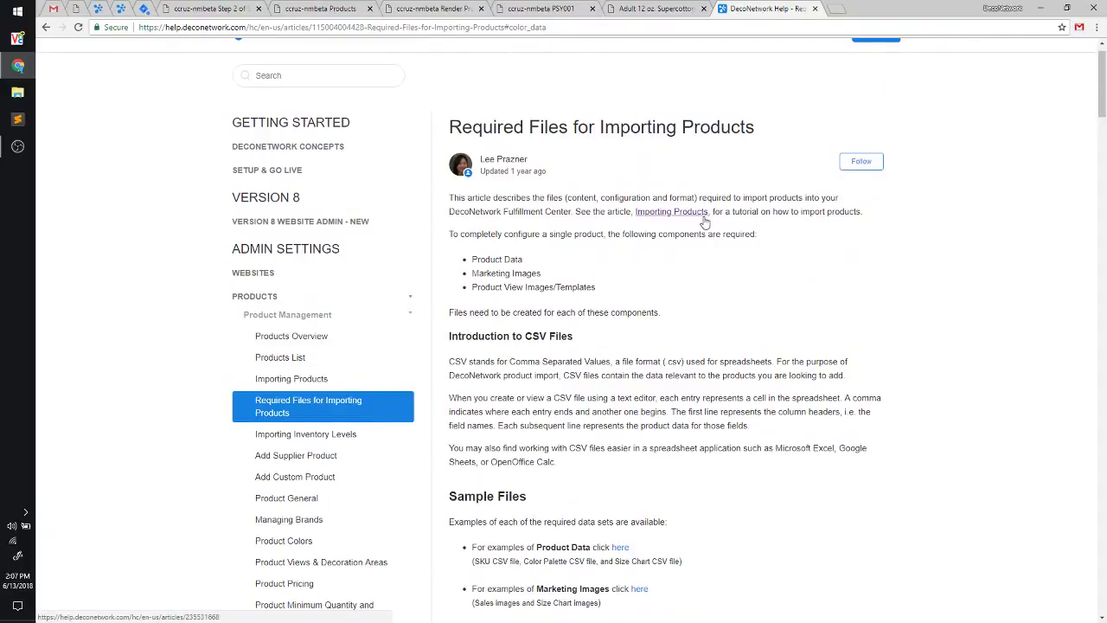
{"action": "scroll", "coordinate": [291, 458], "scroll_direction": "up", "scroll_amount": 1}
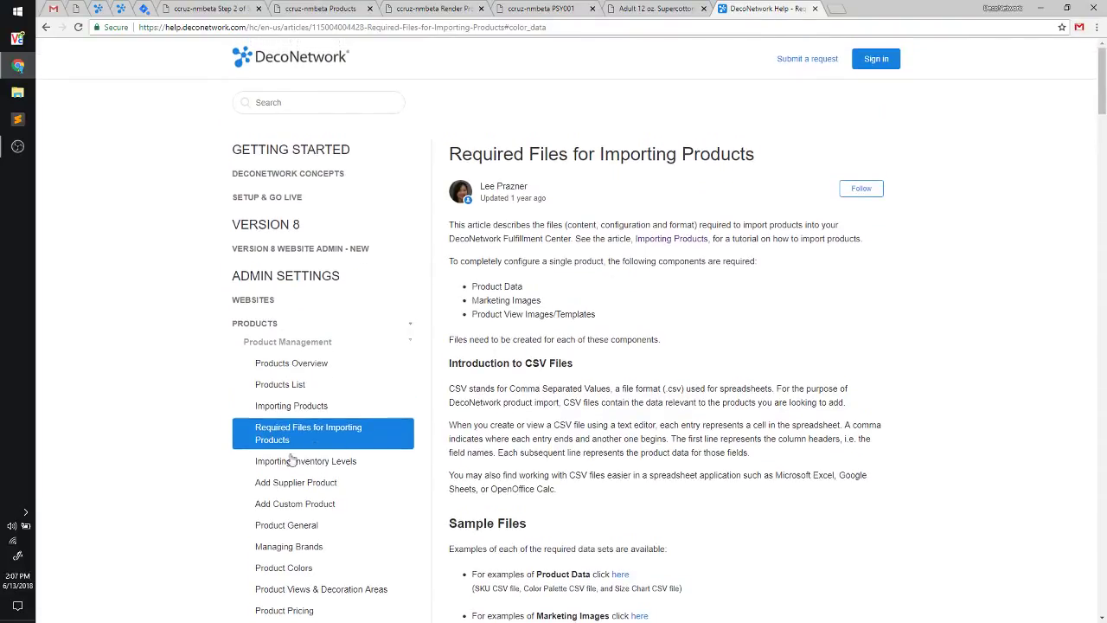
{"action": "left_click", "coordinate": [295, 409]}
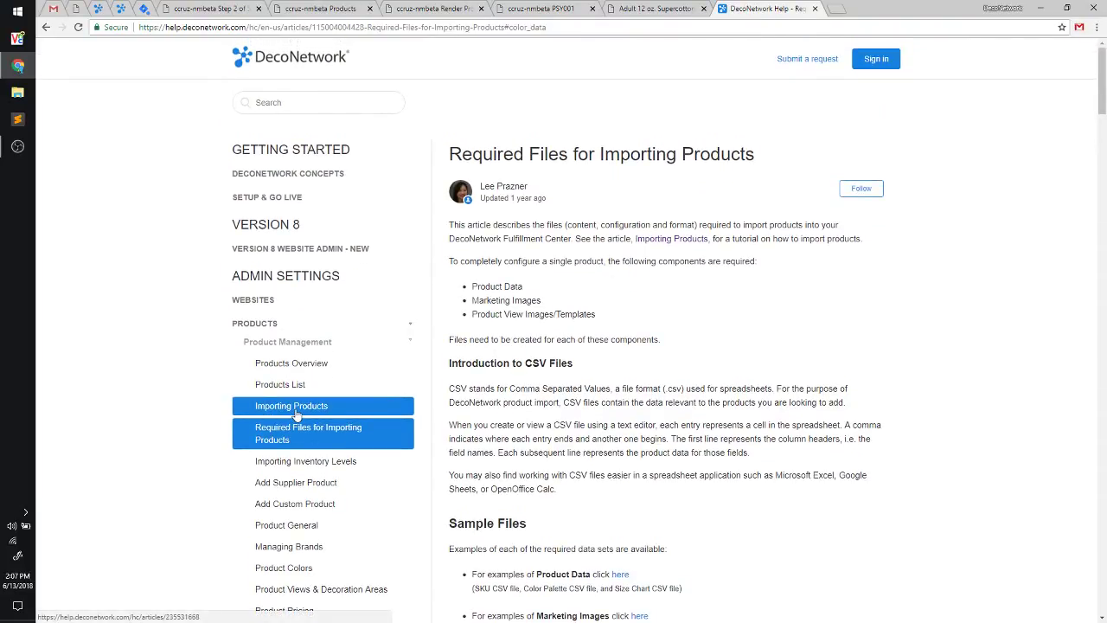